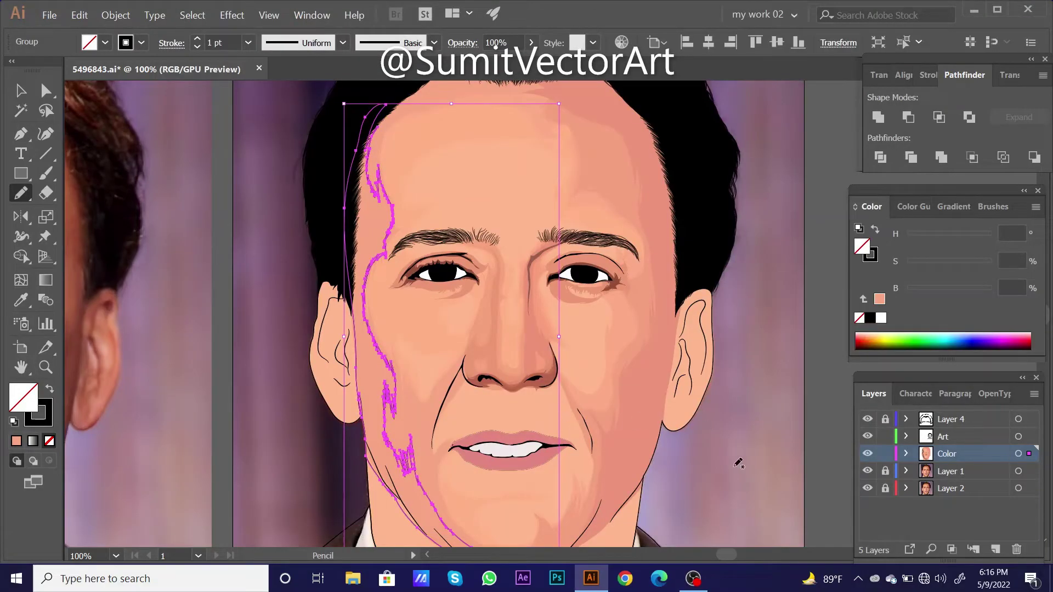
# - Fill the left-face shadow group with sampled skin tone at brightness 92.16, then deselect
pyautogui.press('i')
pyautogui.click(377, 343)
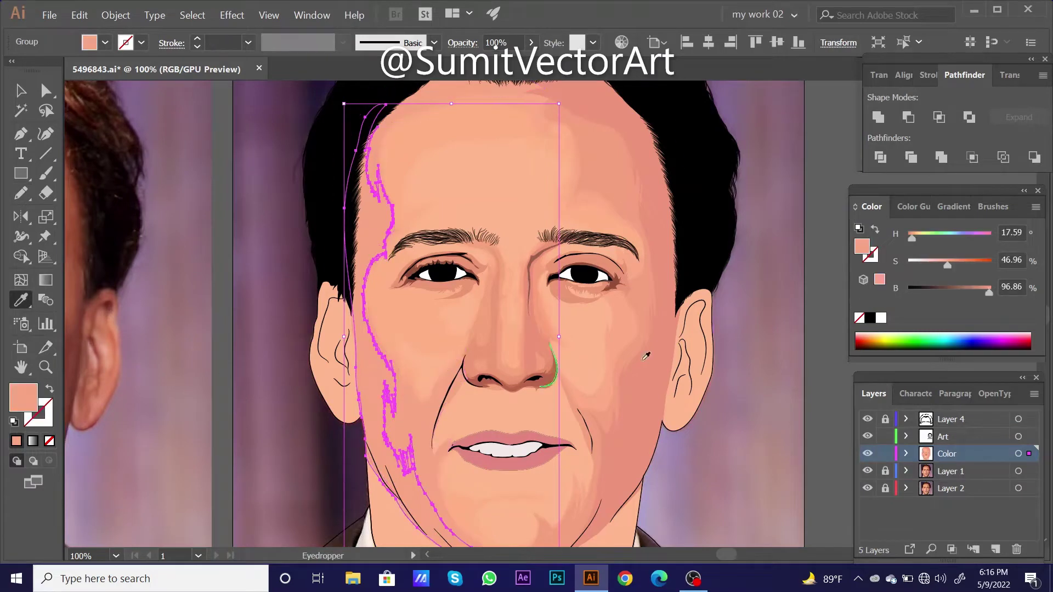
pyautogui.press('Return')
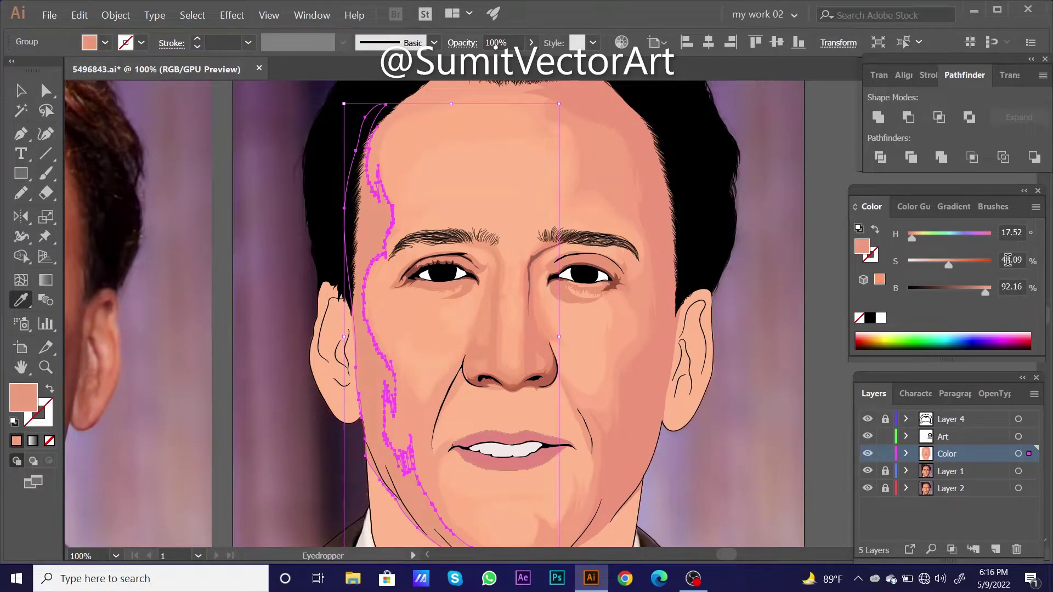
pyautogui.hotkey('ctrl', 'shift', 'a')
pyautogui.hotkey('ctrl', '-')
pyautogui.hotkey('ctrl', '-')
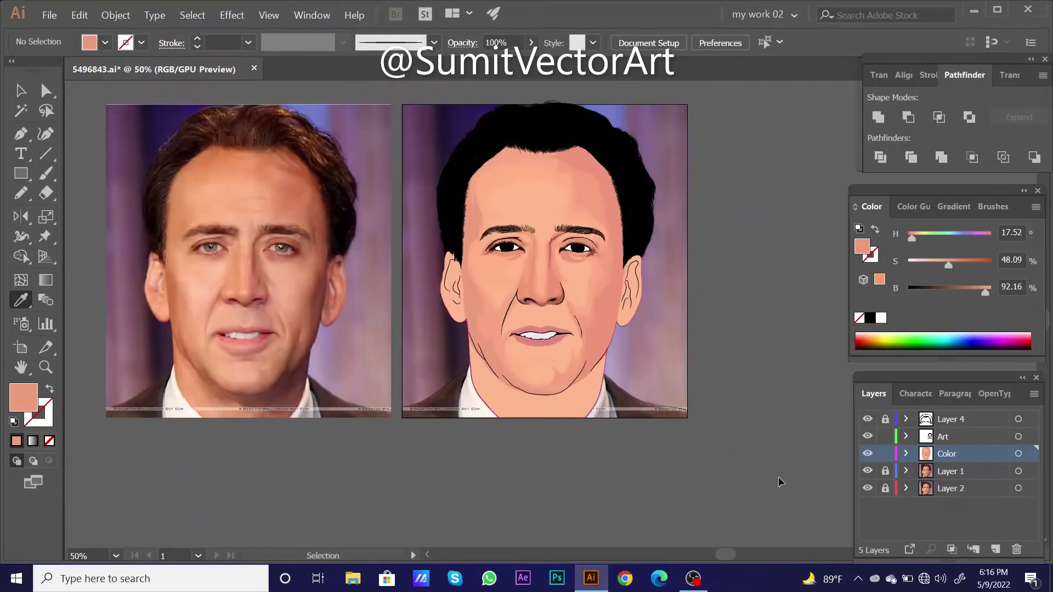
# - Pencil-trace a forehead shadow shape from the left brow along the hairline in outline view
pyautogui.keyDown('ctrl'); pyautogui.click(867, 471); pyautogui.keyUp('ctrl')
pyautogui.keyDown('ctrl'); pyautogui.click(867, 471); pyautogui.keyUp('ctrl')
pyautogui.hotkey('ctrl', '+')
pyautogui.hotkey('ctrl', '+')
pyautogui.keyDown('ctrl'); pyautogui.click(867, 453); pyautogui.keyUp('ctrl')
pyautogui.hotkey('ctrl', '+')
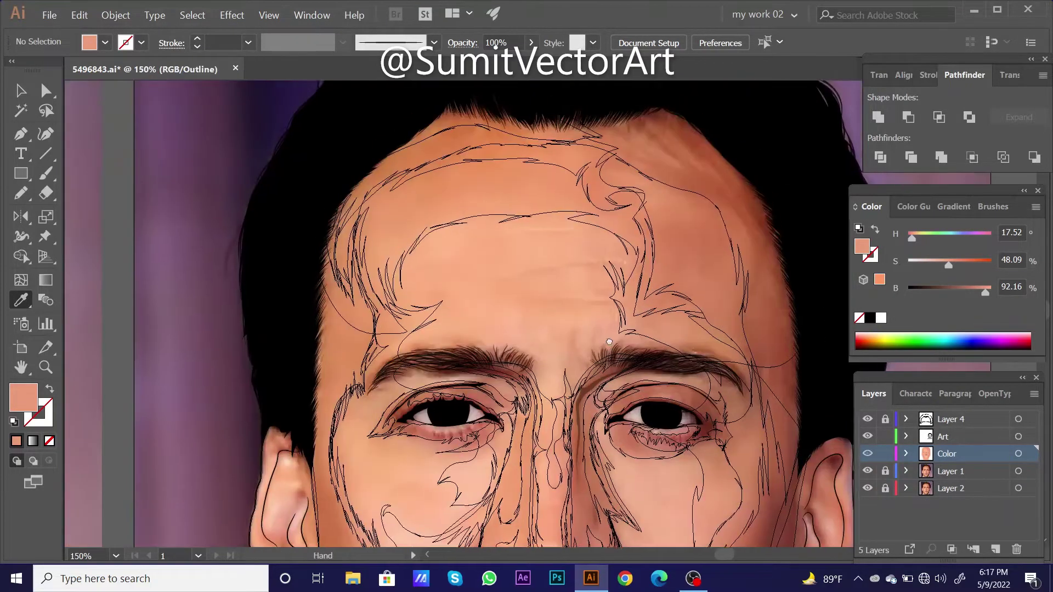
pyautogui.press('n')
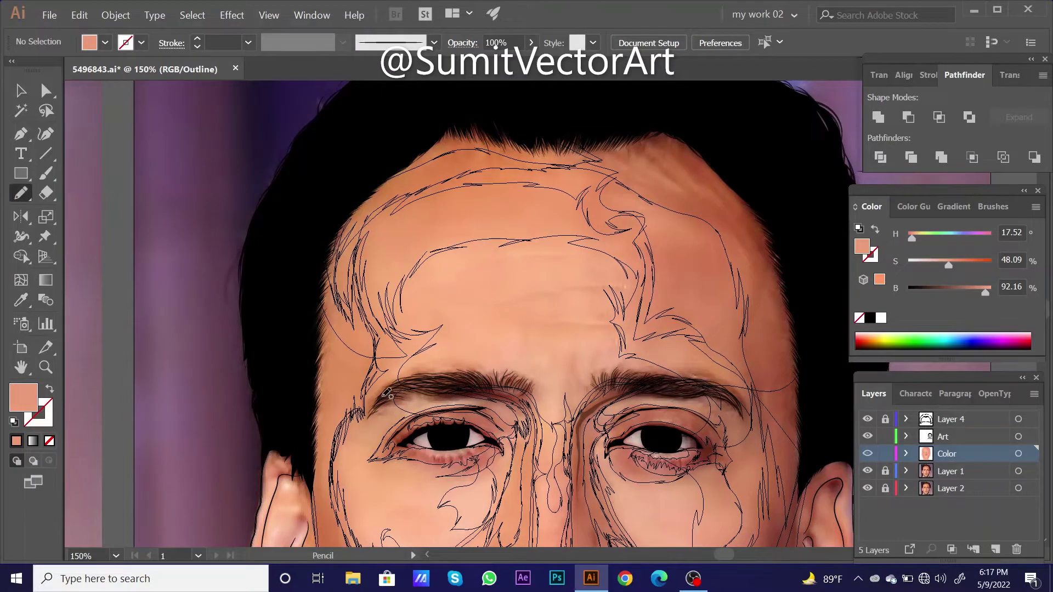
pyautogui.moveTo(378, 400); pyautogui.dragTo(431, 350)
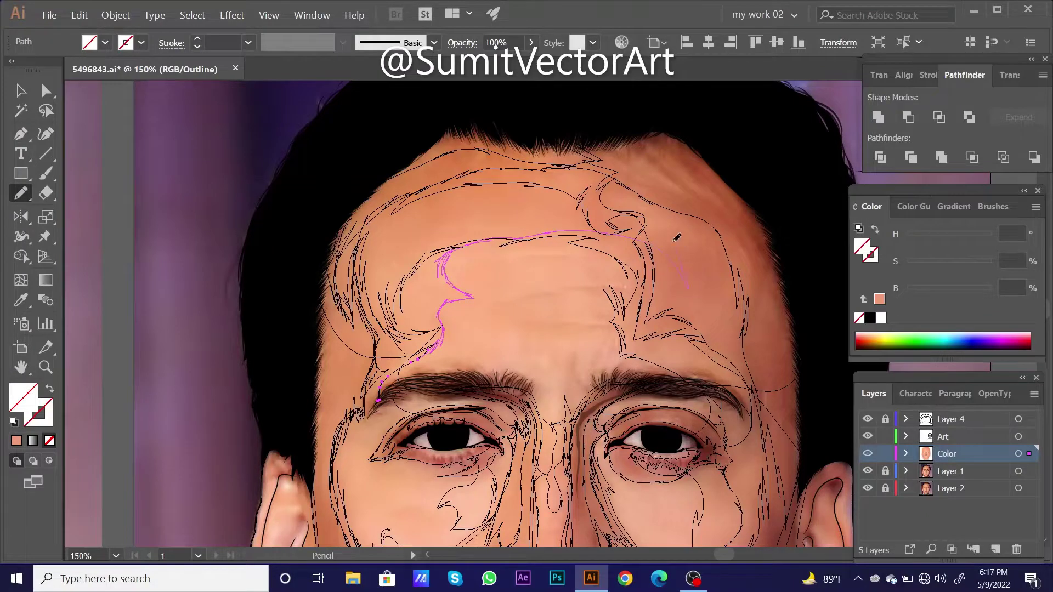
pyautogui.moveTo(590, 136); pyautogui.dragTo(377, 401)
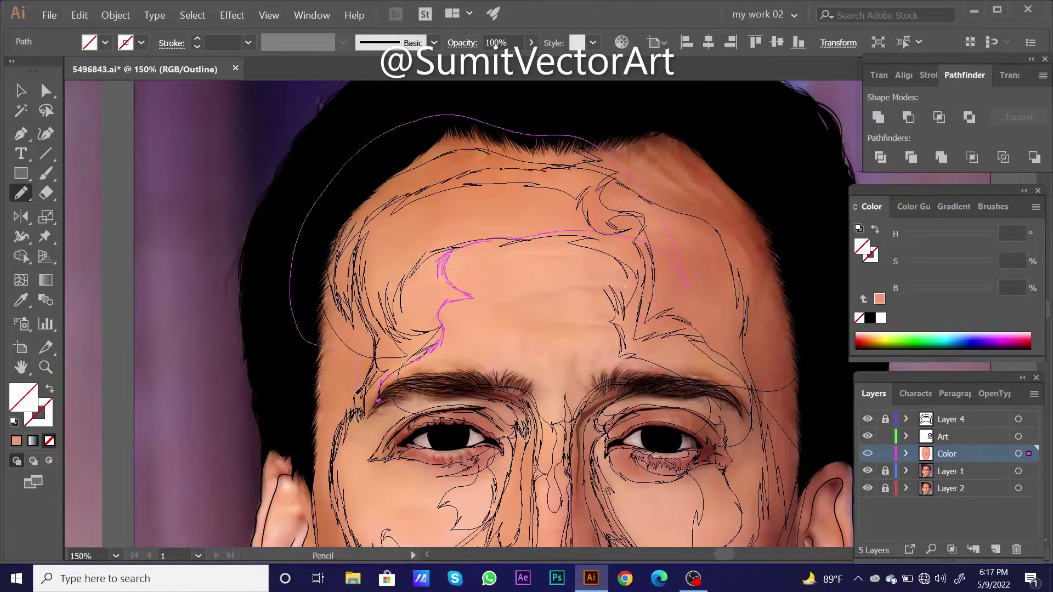
# - Fill the forehead shape with a sampled skin tone and send it to the back
pyautogui.hotkey('ctrl', 'y')
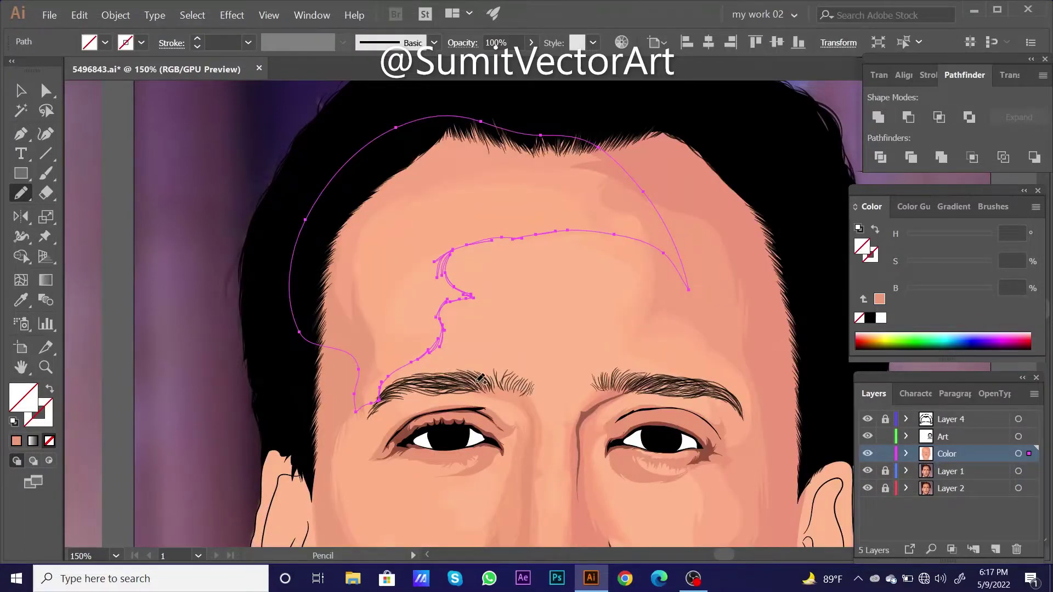
pyautogui.press('i')
pyautogui.click(420, 229)
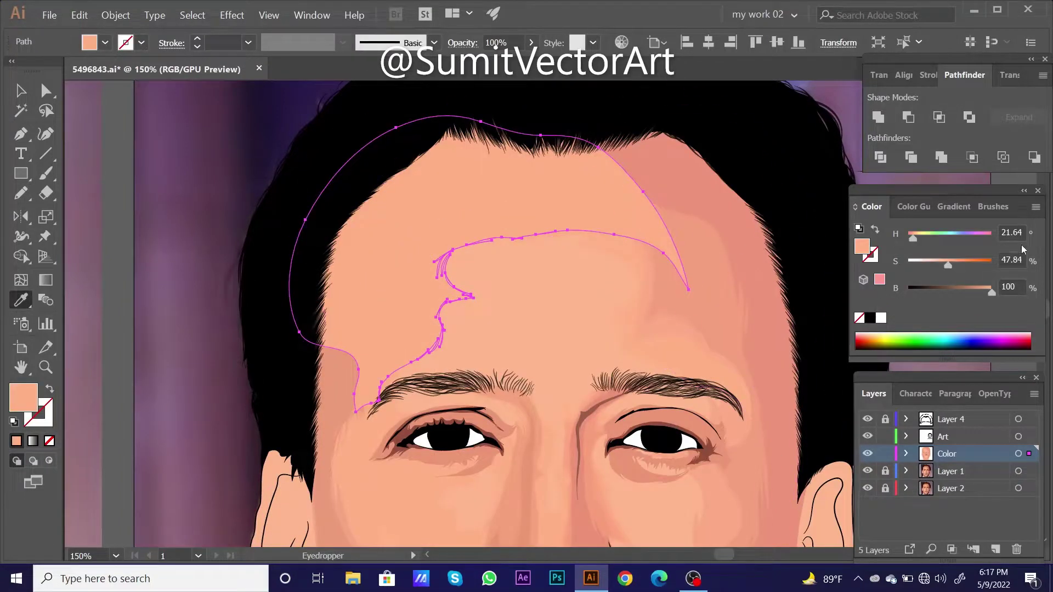
pyautogui.click(703, 279)
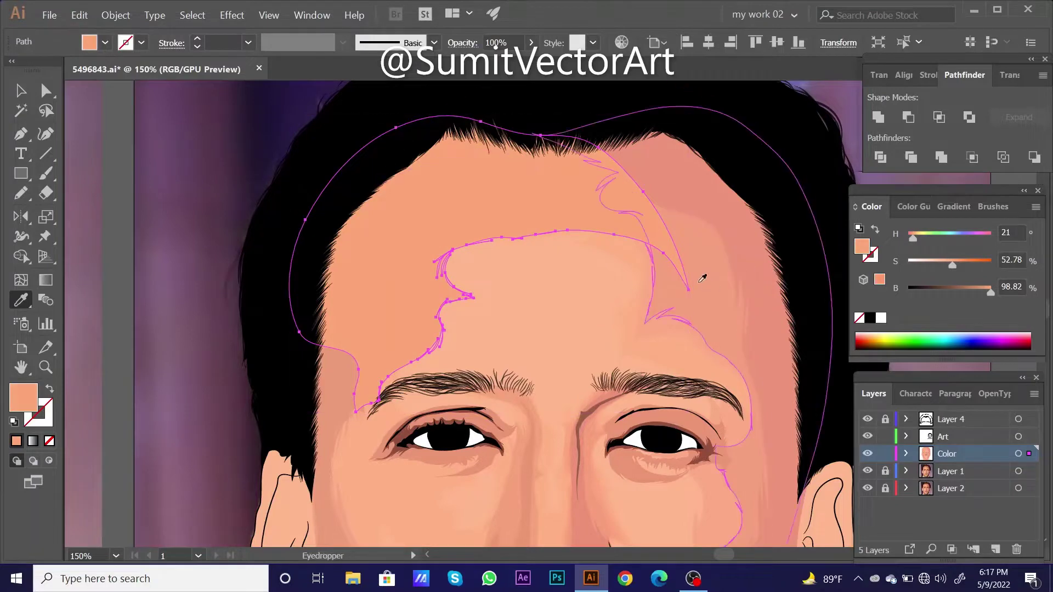
pyautogui.rightClick(483, 207)
pyautogui.click(710, 386)
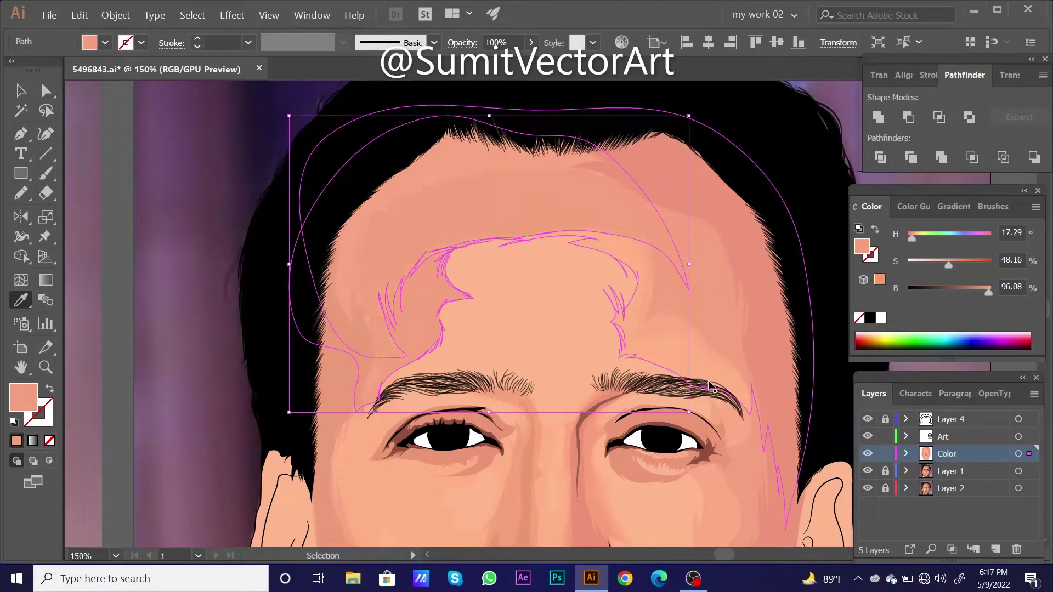
# - Set the forehead shape's opacity to 35% and deselect it
pyautogui.click(497, 43)
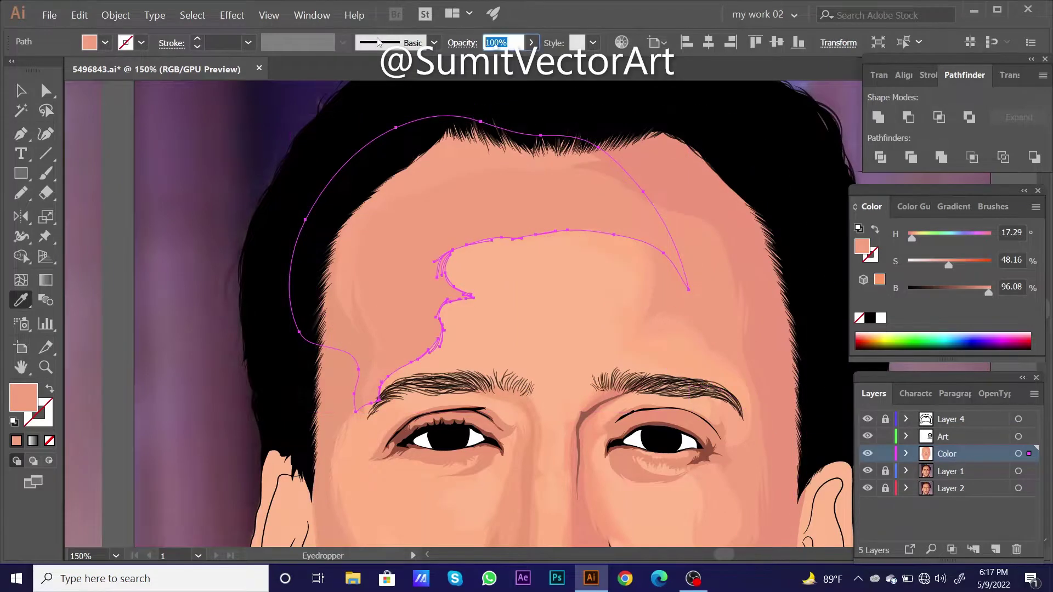
pyautogui.write('35')
pyautogui.press('Return')
pyautogui.hotkey('ctrl', 'shift', 'a')
pyautogui.hotkey('ctrl', '-')
pyautogui.hotkey('ctrl', '-')
pyautogui.hotkey('ctrl', '-')
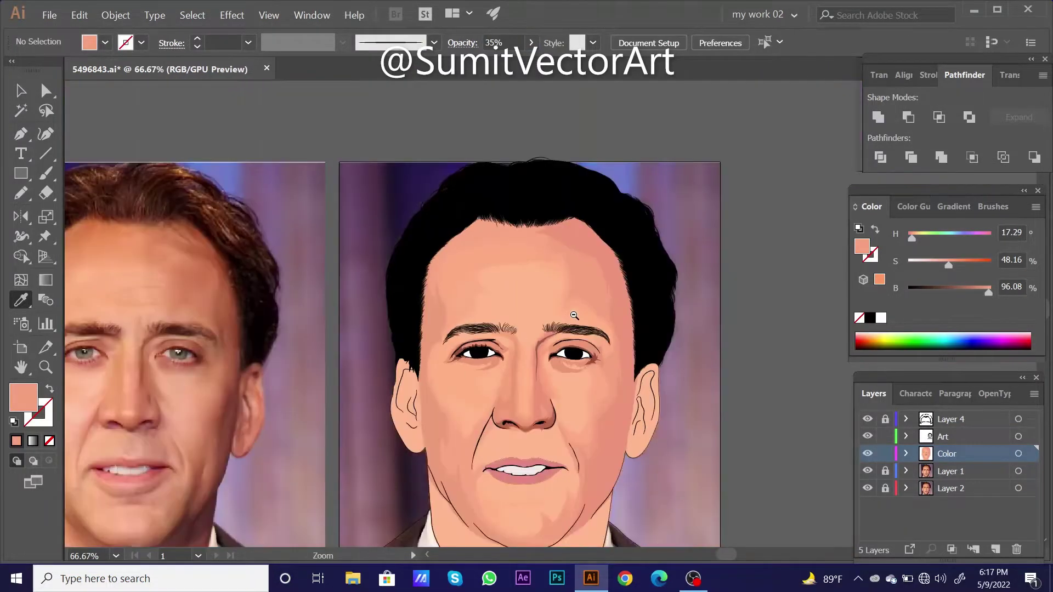
# - Nudge a forehead path anchor point upward to follow the hairline
pyautogui.hotkey('ctrl', '+')
pyautogui.hotkey('ctrl', '+')
pyautogui.hotkey('ctrl', '+')
pyautogui.hotkey('ctrl', '+')
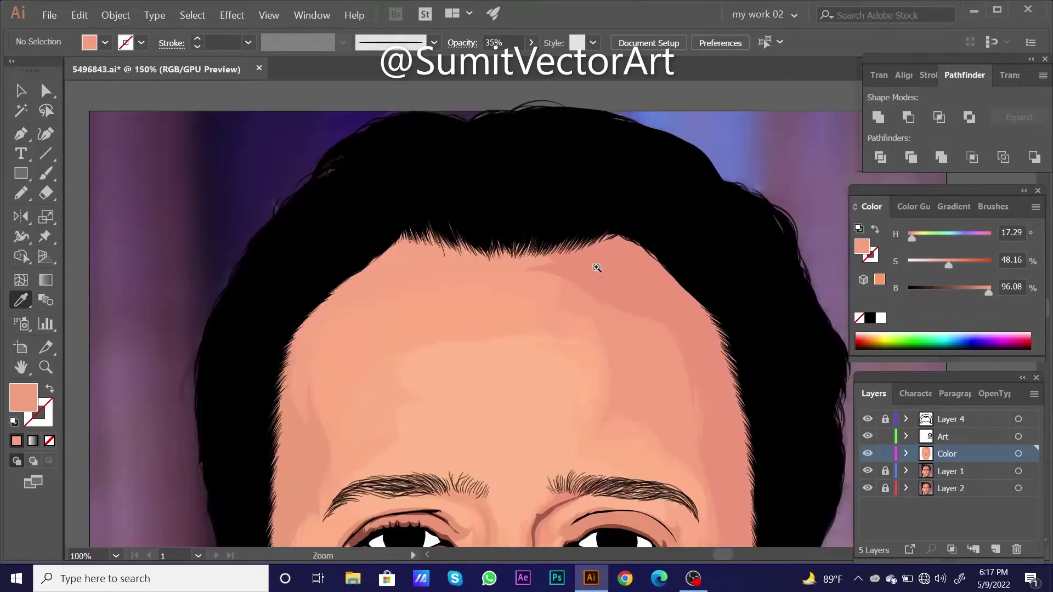
pyautogui.keyDown('ctrl'); pyautogui.click(497, 326); pyautogui.keyUp('ctrl')
pyautogui.hotkey('ctrl', '+')
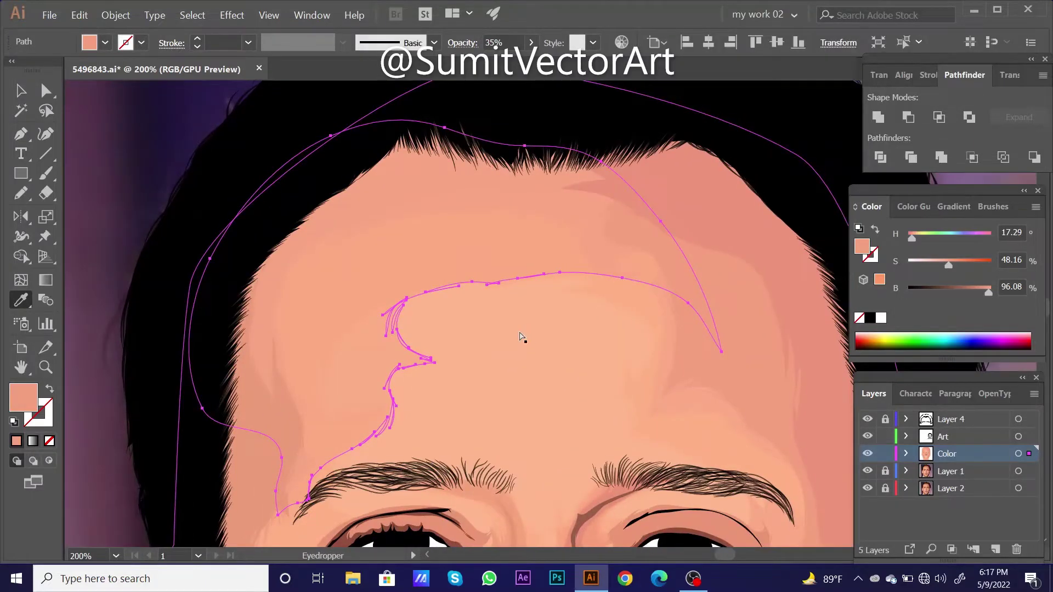
pyautogui.press('a')
pyautogui.moveTo(560, 273); pyautogui.dragTo(559, 263)
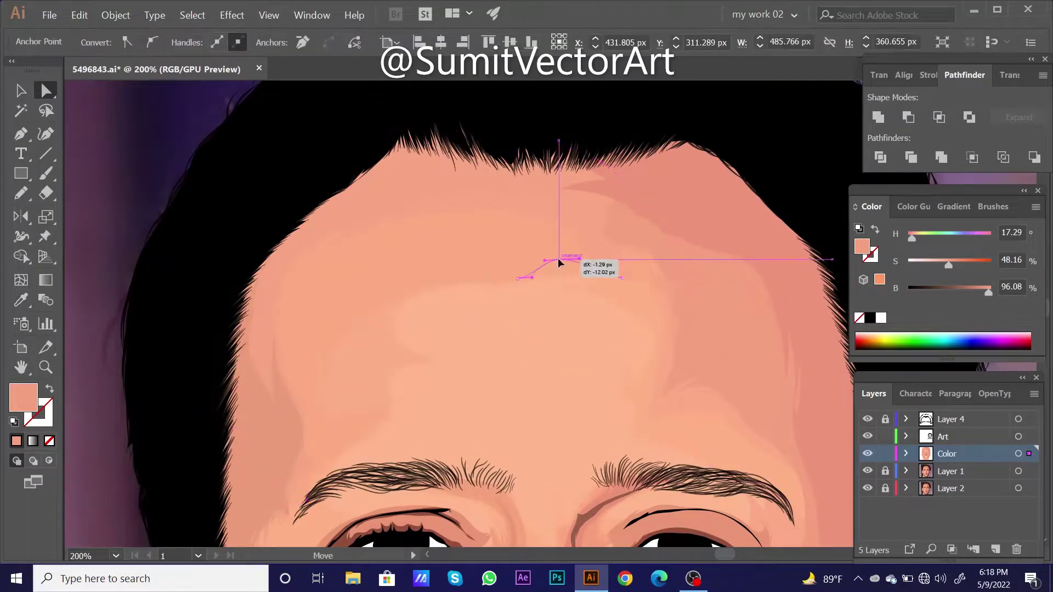
pyautogui.hotkey('ctrl', '-')
pyautogui.hotkey('ctrl', '-')
pyautogui.hotkey('ctrl', '-')
pyautogui.hotkey('ctrl', 'shift', 'a')
pyautogui.hotkey('ctrl', '-')
pyautogui.hotkey('ctrl', '-')
pyautogui.hotkey('ctrl', '-')
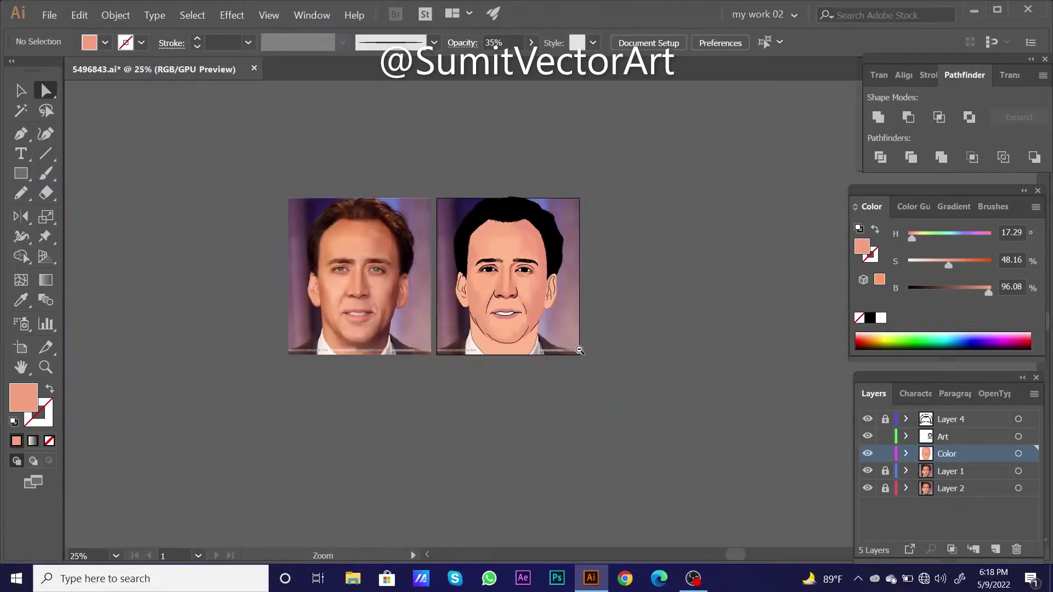
# - Pencil-trace a shadow line from the left temple around the left eye over the photo
pyautogui.click(868, 471)
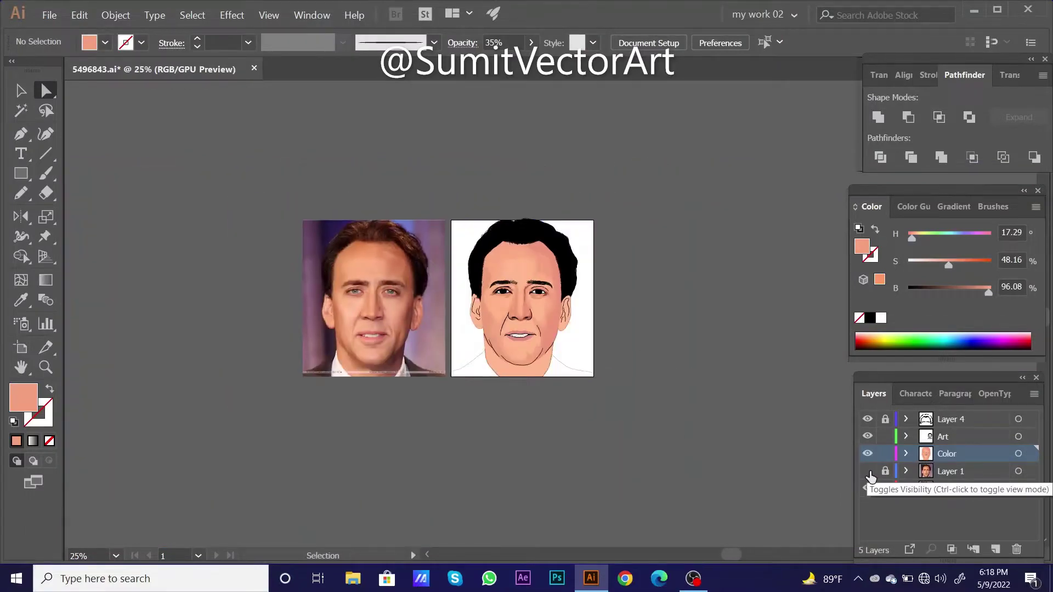
pyautogui.hotkey('ctrl', '+')
pyautogui.hotkey('ctrl', '+')
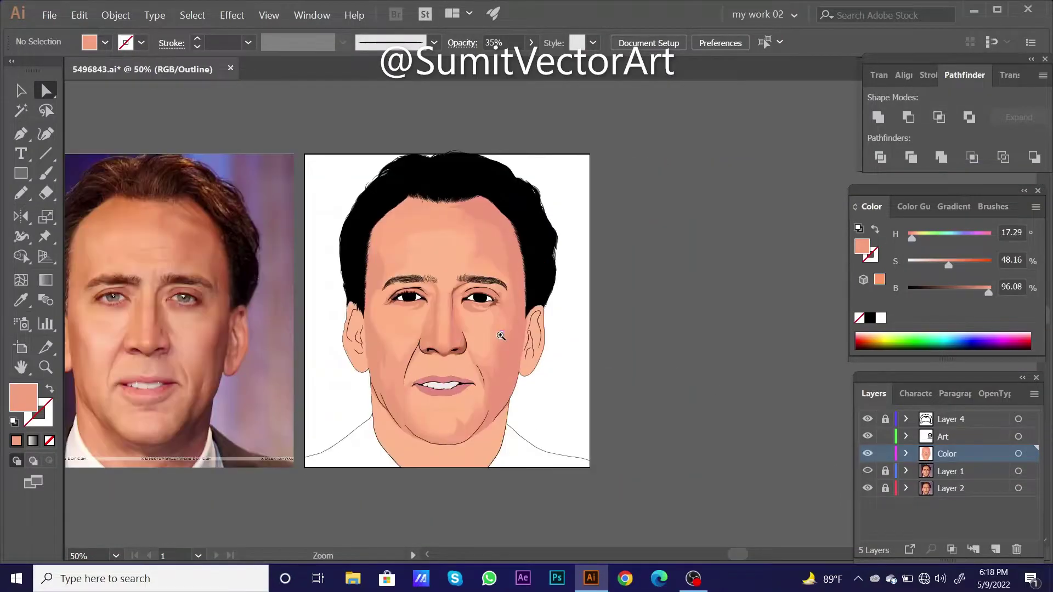
pyautogui.hotkey('ctrl', '+')
pyautogui.click(868, 472)
pyautogui.hotkey('ctrl', '+')
pyautogui.hotkey('ctrl', '+')
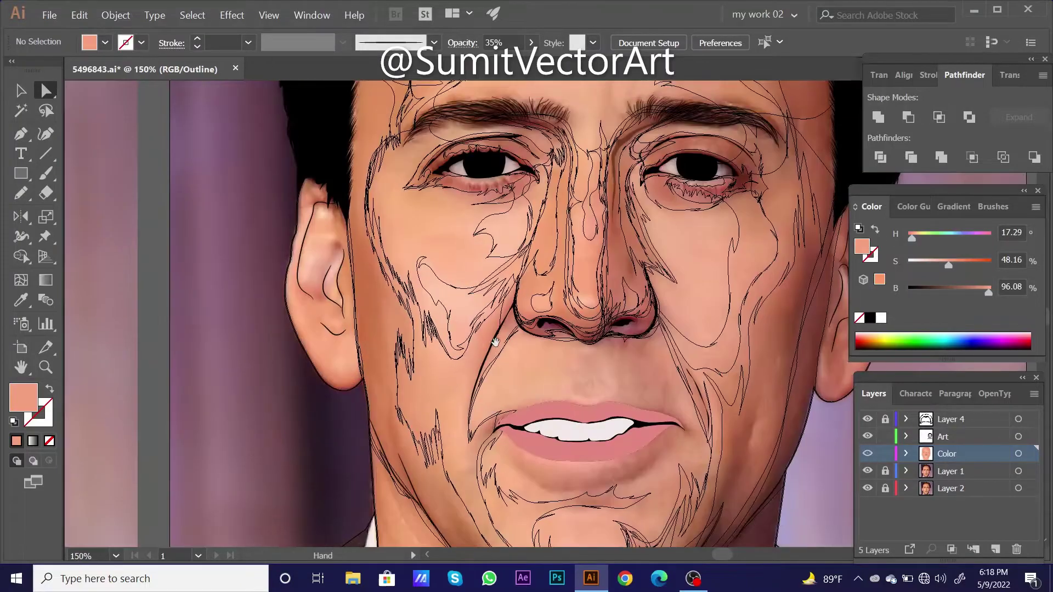
pyautogui.scroll(2, 467, 275)
pyautogui.scroll(2, 468, 274)
pyautogui.scroll(2, 468, 274)
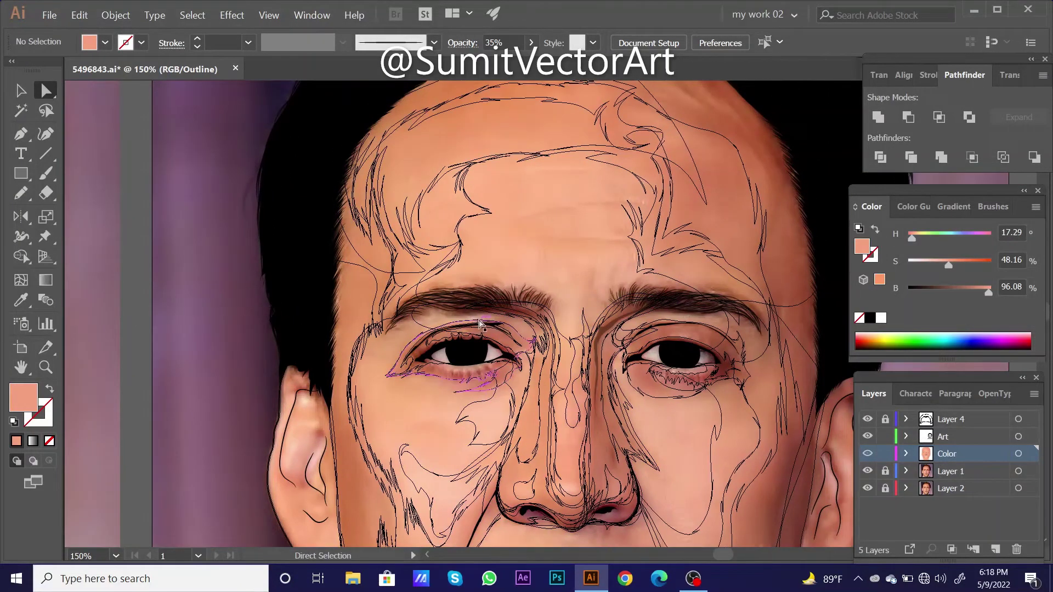
pyautogui.press('n')
pyautogui.moveTo(377, 109)
pyautogui.mouseDown()
pyautogui.moveTo(360, 154)
pyautogui.moveTo(365, 232)
pyautogui.moveTo(389, 282)
pyautogui.moveTo(353, 349)
pyautogui.moveTo(363, 444)
pyautogui.moveTo(333, 304)
pyautogui.mouseUp()
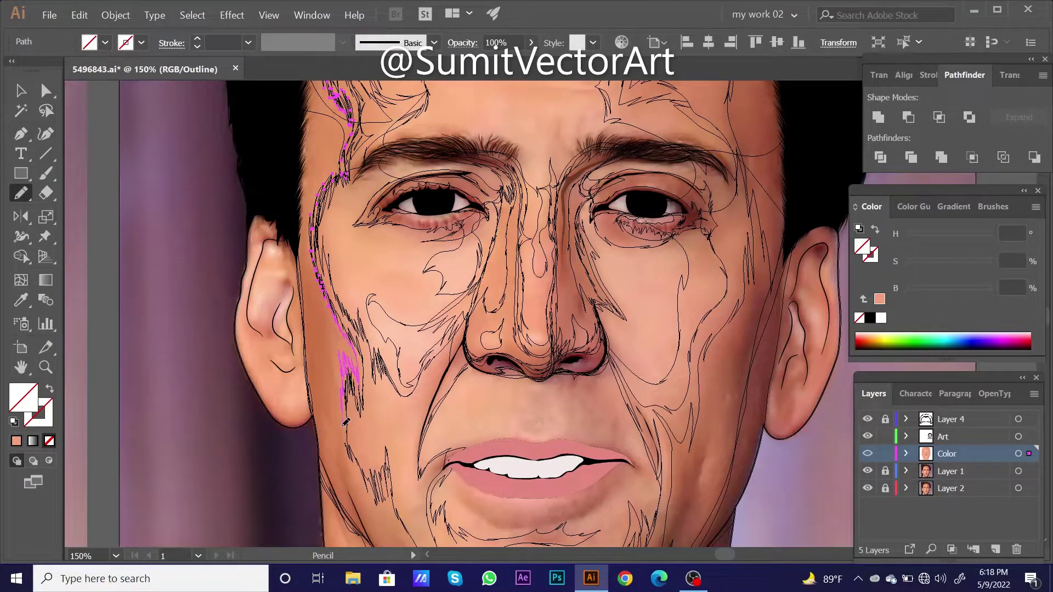
# - Continue the left shadow stroke down the jawline and along the chin
pyautogui.moveTo(345, 422); pyautogui.dragTo(321, 295)
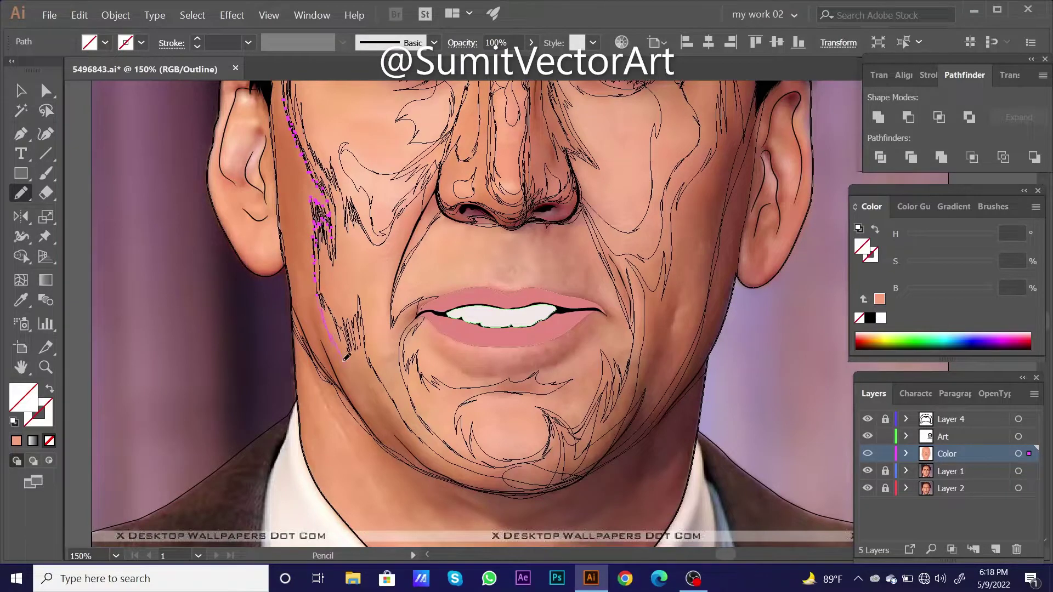
pyautogui.moveTo(354, 378); pyautogui.dragTo(376, 414)
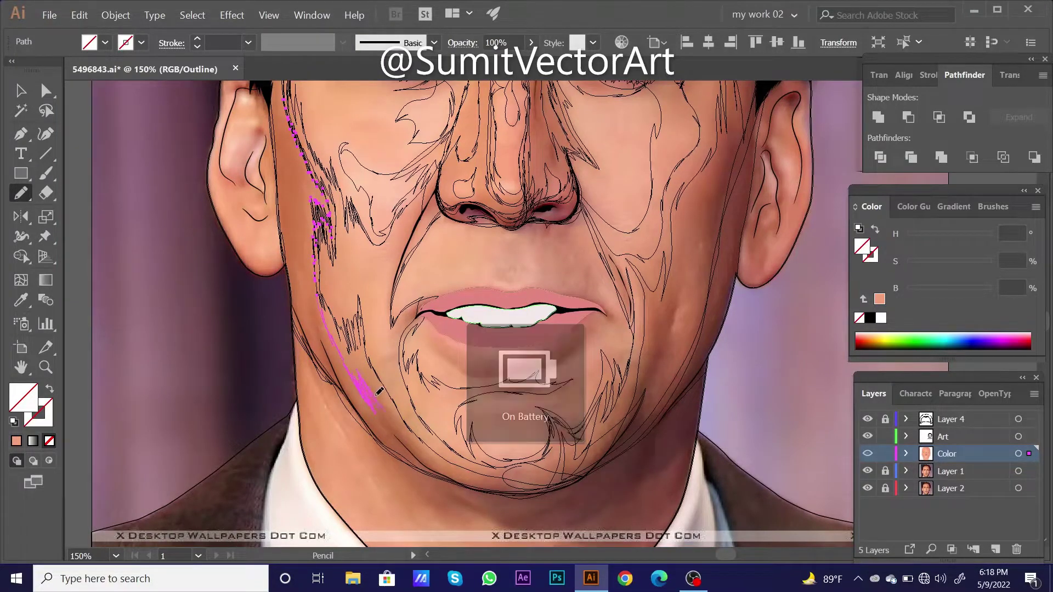
pyautogui.moveTo(362, 370); pyautogui.dragTo(410, 428)
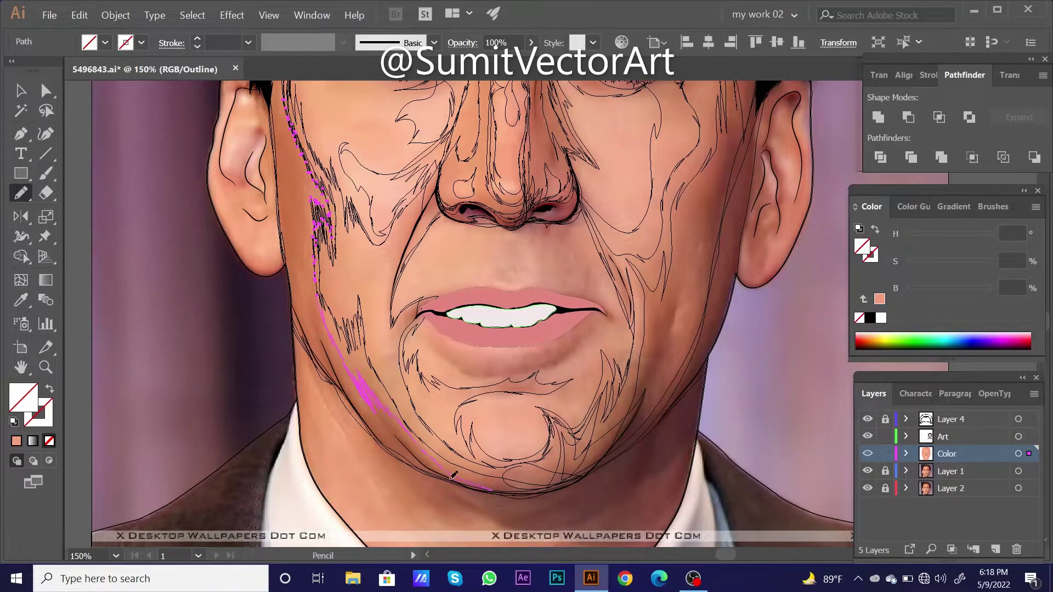
pyautogui.moveTo(452, 476); pyautogui.dragTo(441, 477)
pyautogui.moveTo(285, 245); pyautogui.dragTo(306, 440)
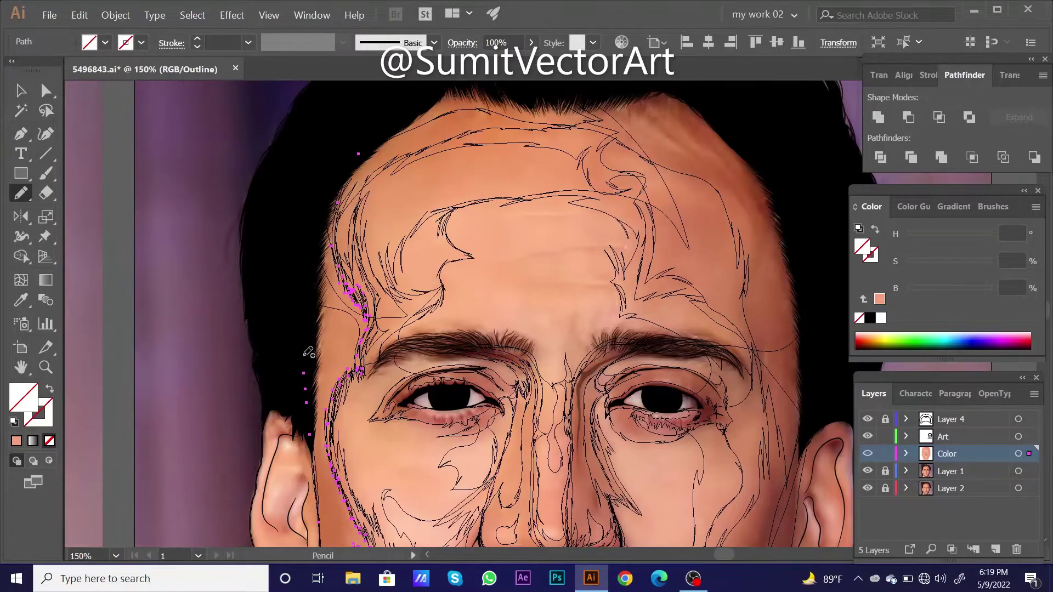
pyautogui.moveTo(285, 219); pyautogui.dragTo(309, 371)
pyautogui.hotkey('ctrl', '-')
pyautogui.scroll(-3, 453, 393)
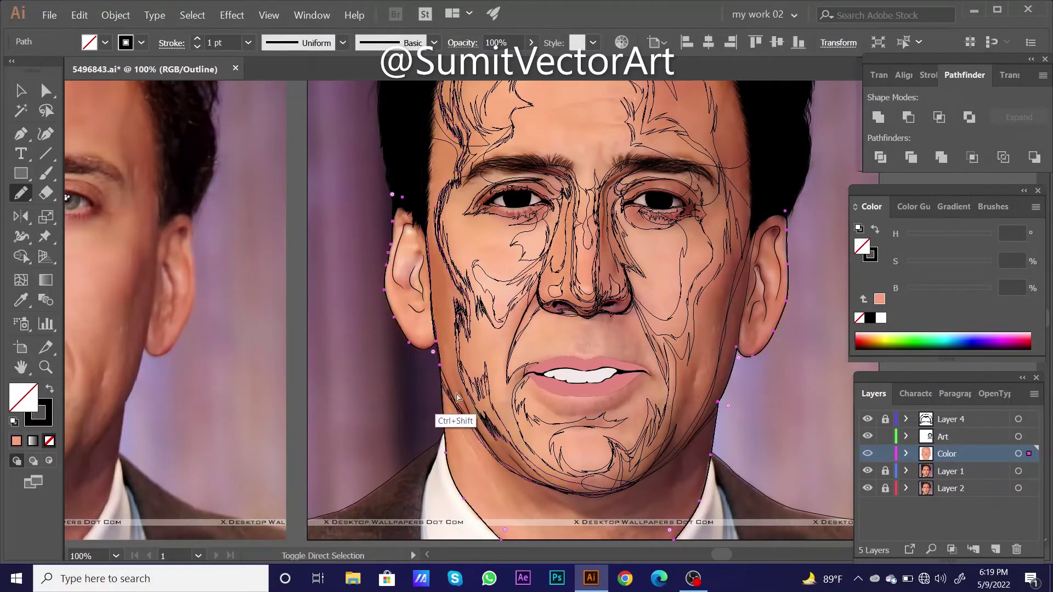
# - Fill the left cheek-and-jaw shadow with a photo-sampled skin tone (brightness 89.02) and compare
pyautogui.keyDown('ctrl'); pyautogui.click(458, 354); pyautogui.keyUp('ctrl')
pyautogui.keyDown('ctrl'); pyautogui.click(458, 354); pyautogui.keyUp('ctrl')
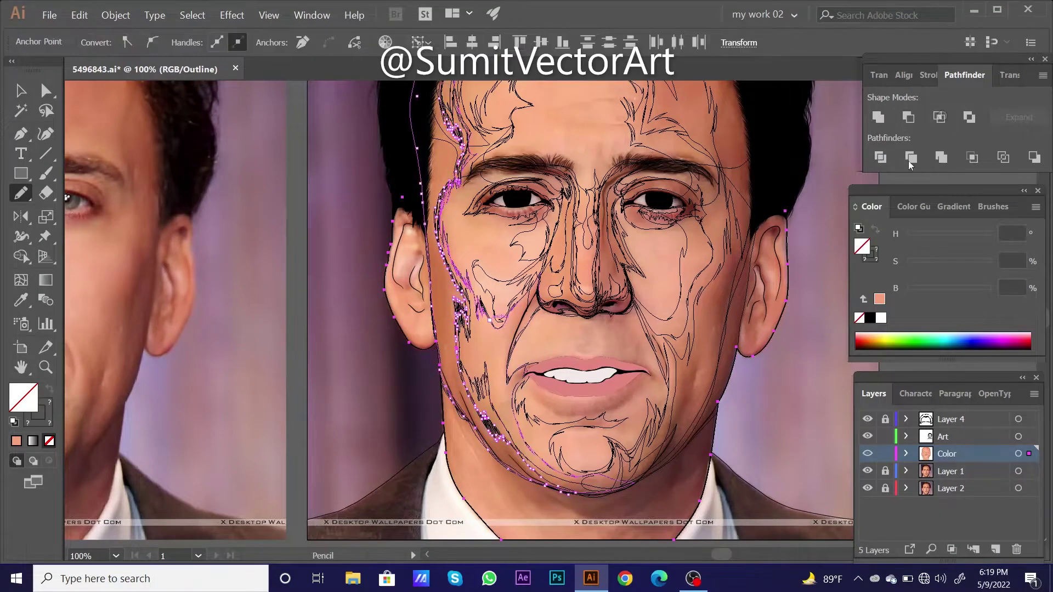
pyautogui.hotkey('ctrl', 'y')
pyautogui.press('i')
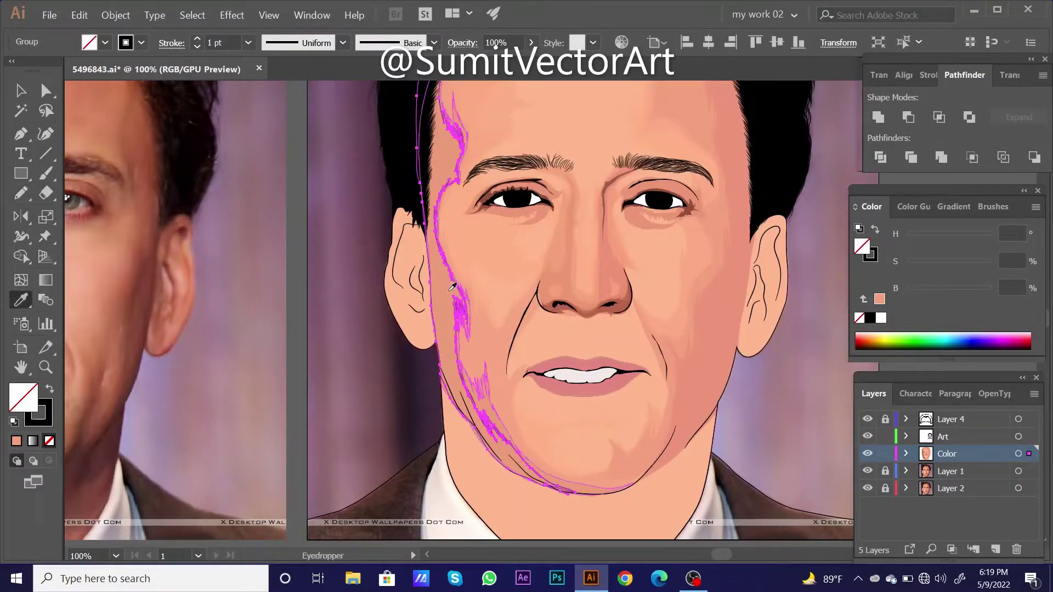
pyautogui.click(686, 351)
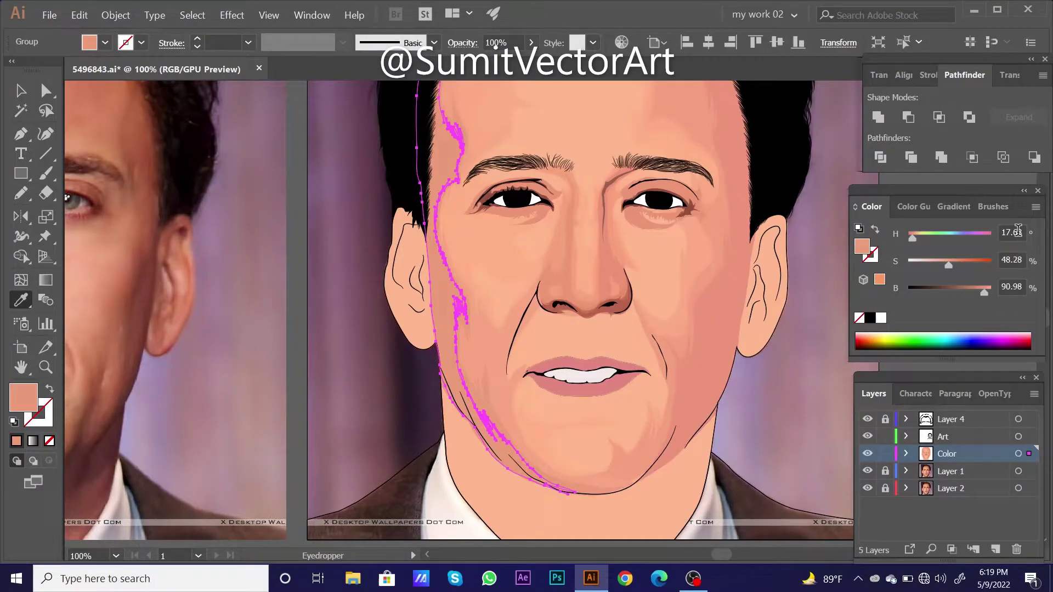
pyautogui.hotkey('ctrl', 'shift', 'a')
pyautogui.hotkey('ctrl', '-')
pyautogui.hotkey('ctrl', '-')
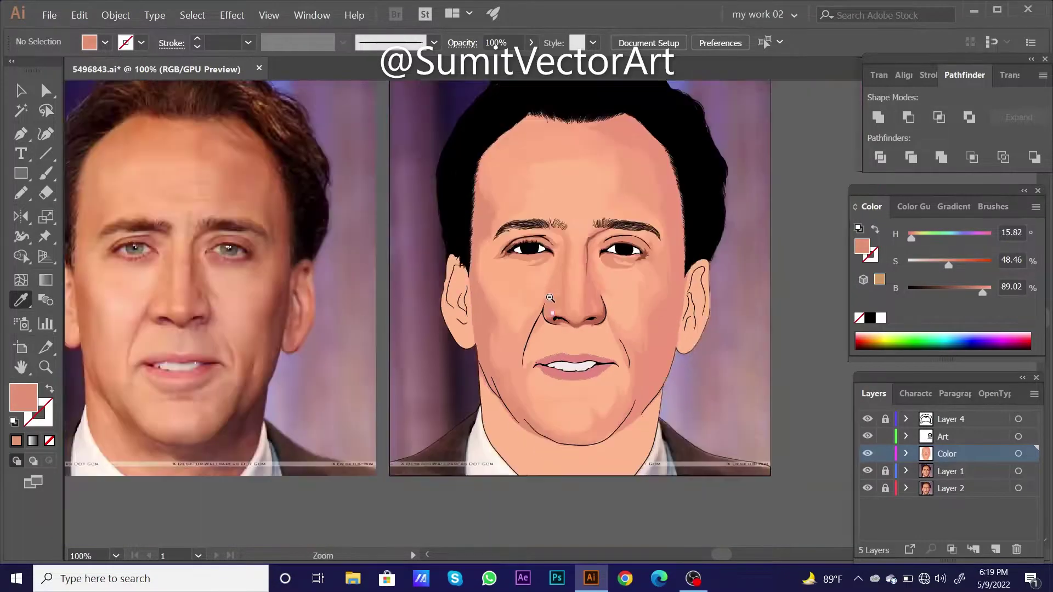
pyautogui.hotkey('ctrl', '-')
pyautogui.hotkey('ctrl', 'y')
pyautogui.moveTo(764, 424); pyautogui.dragTo(756, 446)
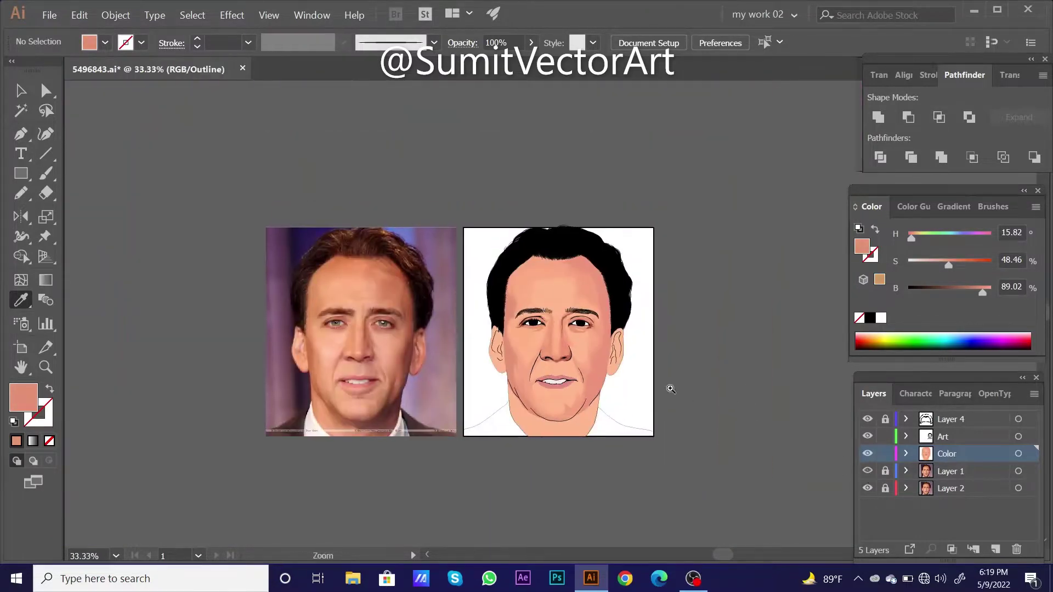
pyautogui.hotkey('ctrl', '+')
pyautogui.hotkey('ctrl', '+')
# - Pencil-draw a shadow stroke down the right cheek in outline view
pyautogui.hotkey('ctrl', 'y')
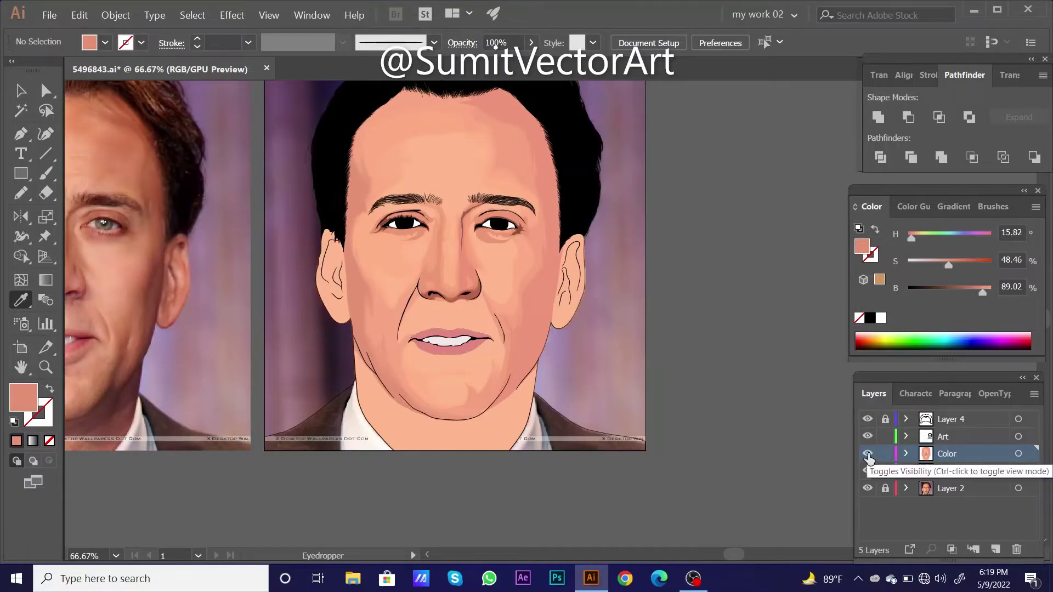
pyautogui.hotkey('ctrl', 'y')
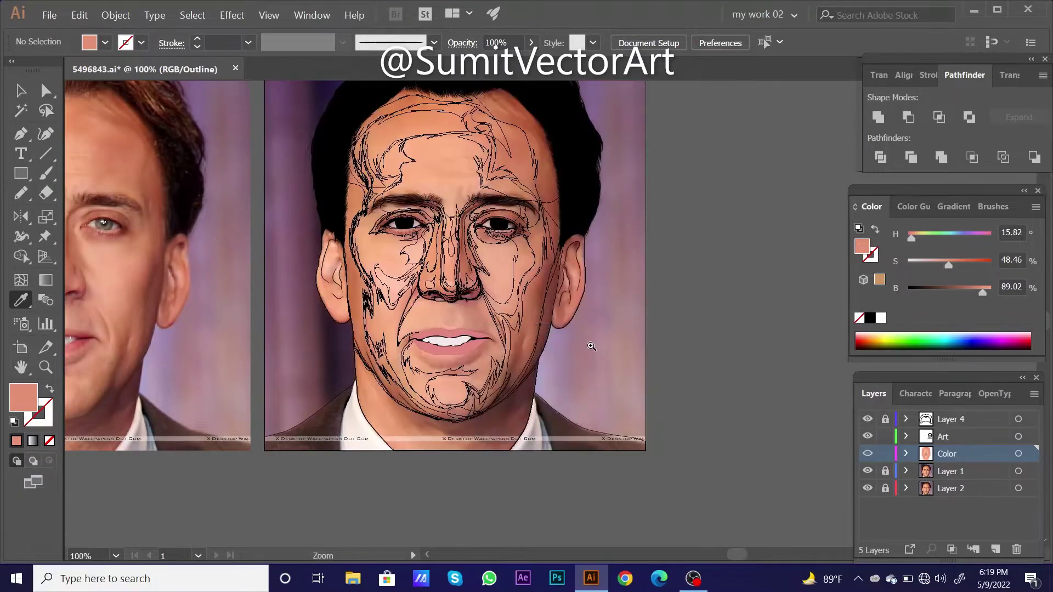
pyautogui.hotkey('ctrl', '+')
pyautogui.moveTo(569, 357); pyautogui.dragTo(602, 405)
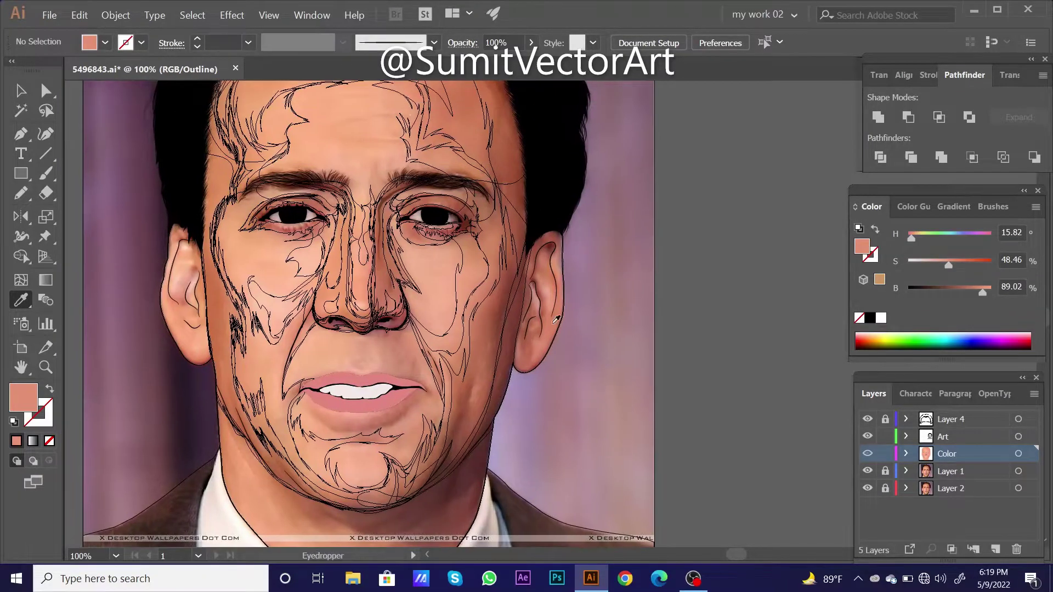
pyautogui.hotkey('ctrl', '+')
pyautogui.moveTo(576, 362); pyautogui.dragTo(510, 339)
pyautogui.press('n')
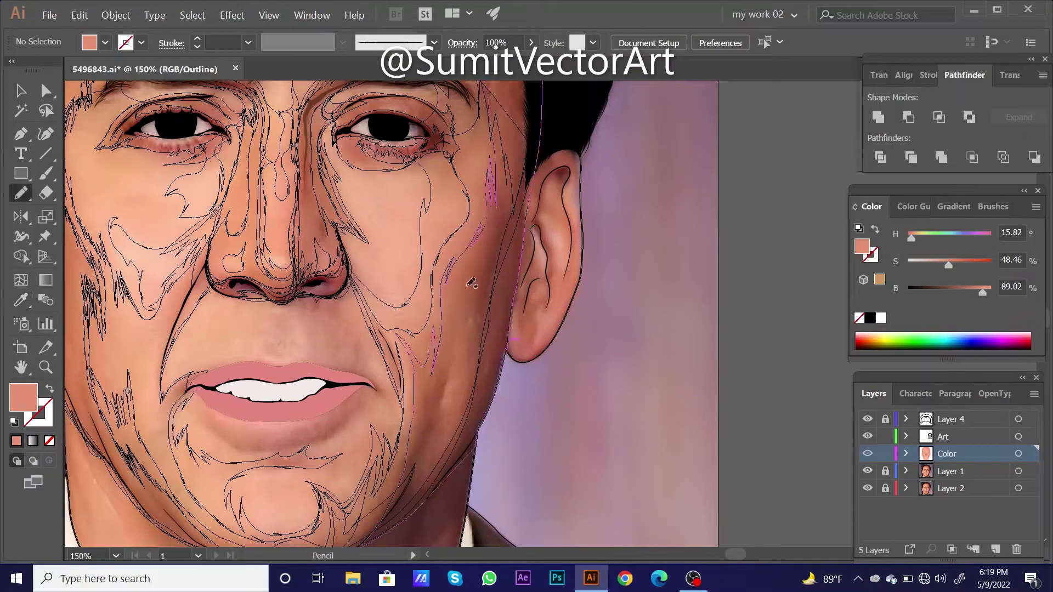
pyautogui.moveTo(463, 266)
pyautogui.mouseDown()
pyautogui.moveTo(467, 359)
pyautogui.moveTo(434, 379)
pyautogui.moveTo(421, 429)
pyautogui.moveTo(464, 329)
pyautogui.moveTo(440, 374)
pyautogui.mouseUp()
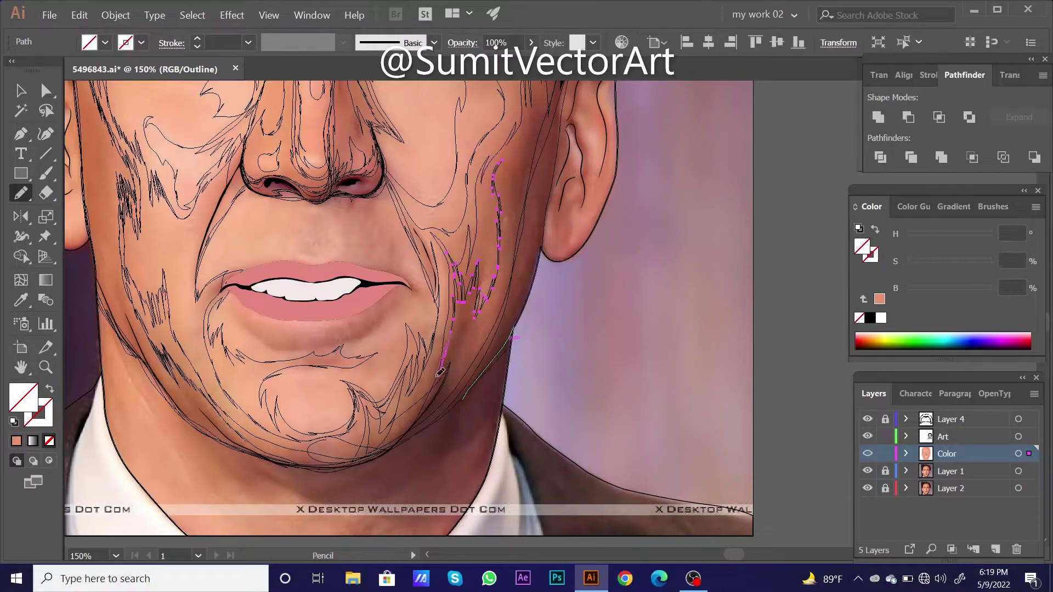
# - Extend the right-cheek shadow along the jawline and back up the jaw
pyautogui.moveTo(356, 459); pyautogui.dragTo(422, 432)
pyautogui.moveTo(480, 383); pyautogui.dragTo(511, 337)
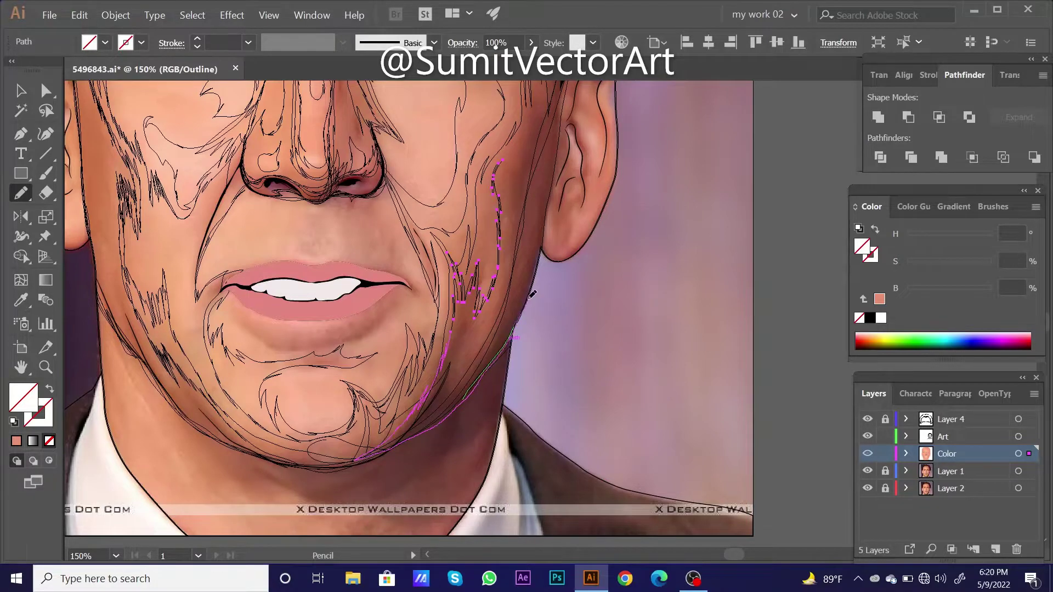
pyautogui.moveTo(544, 243); pyautogui.dragTo(482, 380)
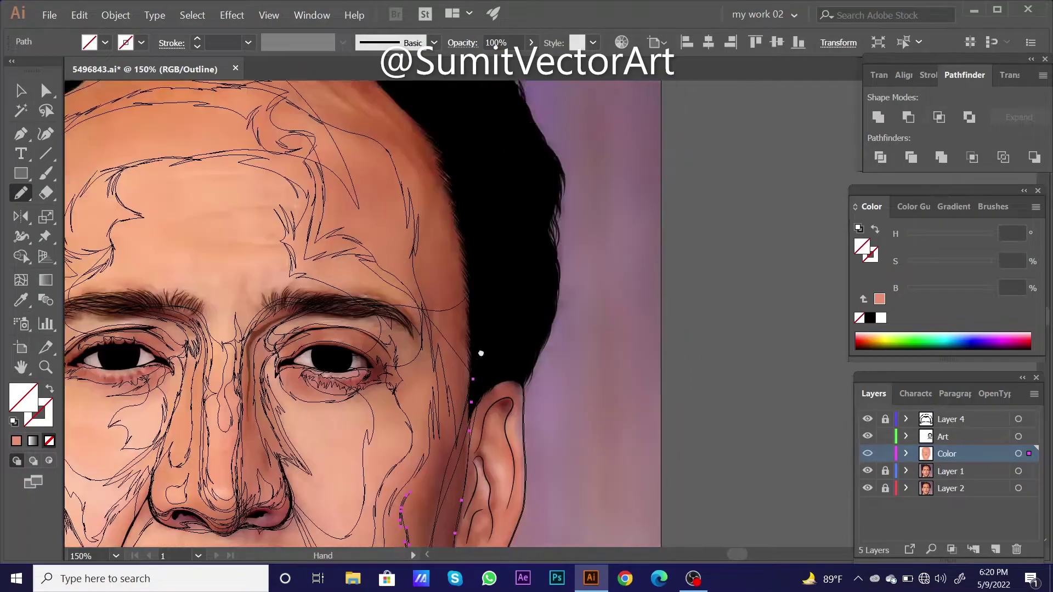
pyautogui.moveTo(497, 274); pyautogui.dragTo(496, 359)
pyautogui.hotkey('ctrl', '-')
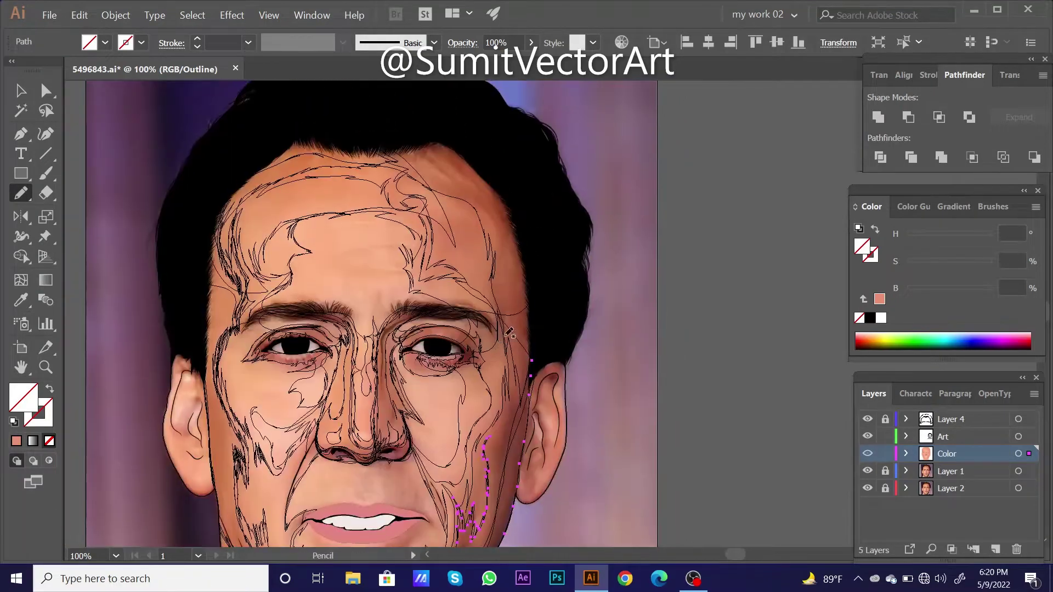
# - Pencil-draw shadow strokes from the right temple hairline past the eye down to the jaw
pyautogui.hotkey('ctrl', '+')
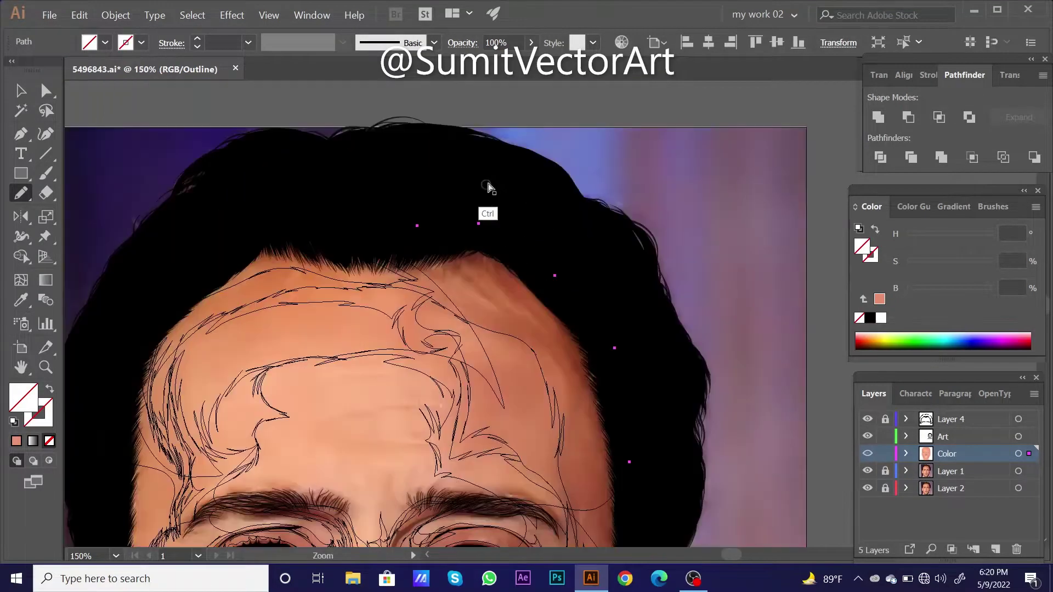
pyautogui.moveTo(489, 188)
pyautogui.mouseDown()
pyautogui.moveTo(490, 295)
pyautogui.moveTo(454, 164)
pyautogui.moveTo(410, 216)
pyautogui.mouseUp()
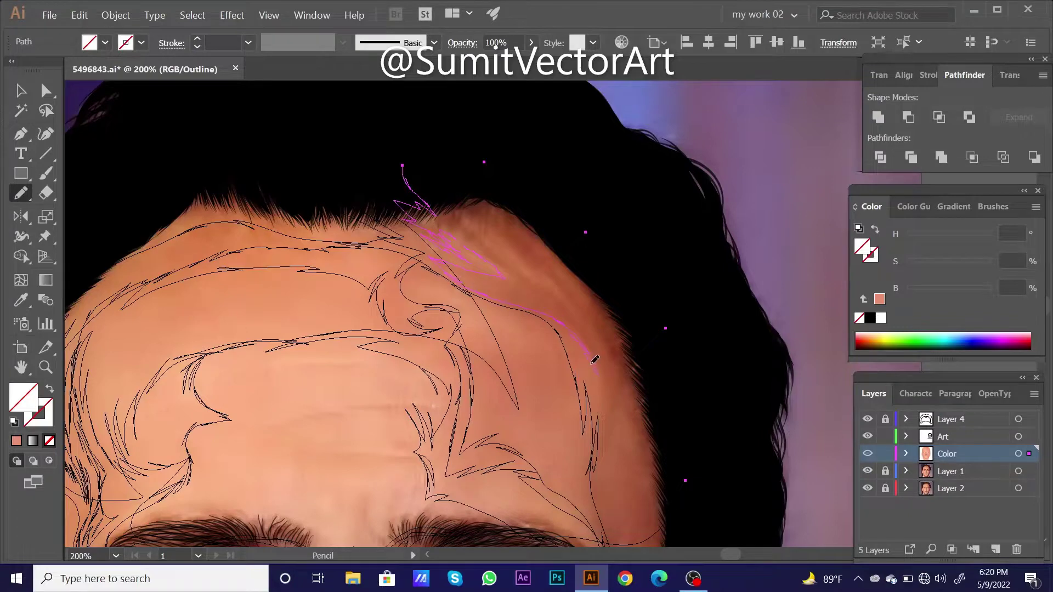
pyautogui.moveTo(595, 360); pyautogui.dragTo(569, 241)
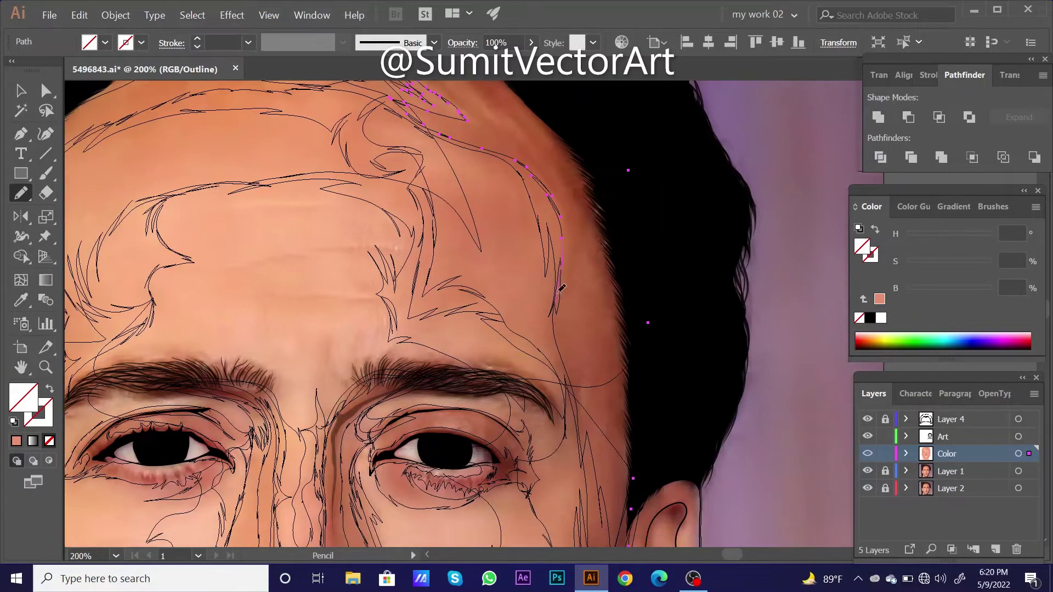
pyautogui.moveTo(570, 385)
pyautogui.mouseDown()
pyautogui.moveTo(598, 461)
pyautogui.moveTo(565, 303)
pyautogui.mouseUp()
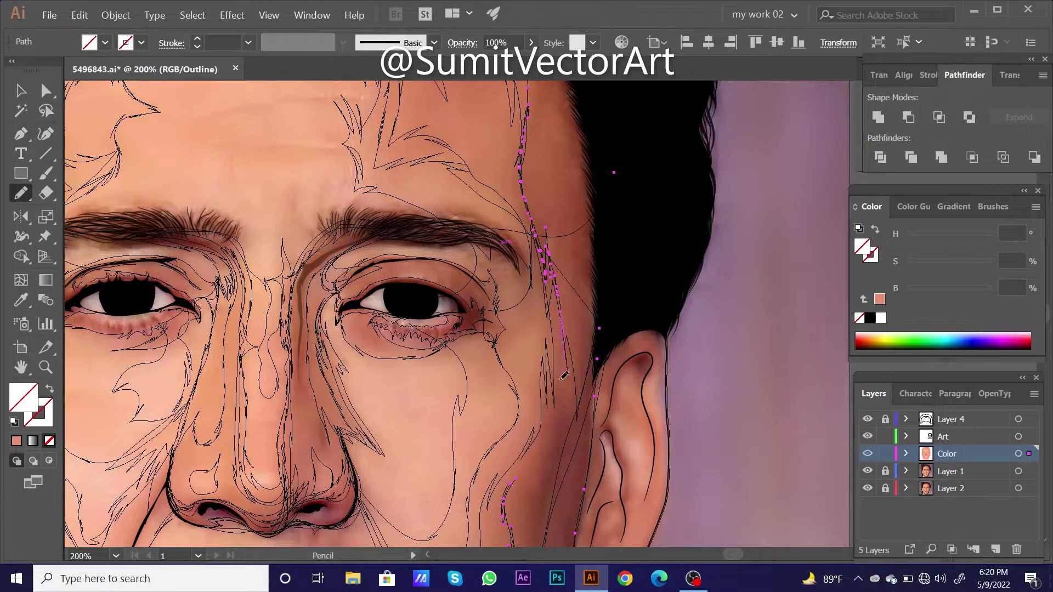
pyautogui.moveTo(561, 380)
pyautogui.mouseDown()
pyautogui.moveTo(572, 302)
pyautogui.moveTo(564, 316)
pyautogui.mouseUp()
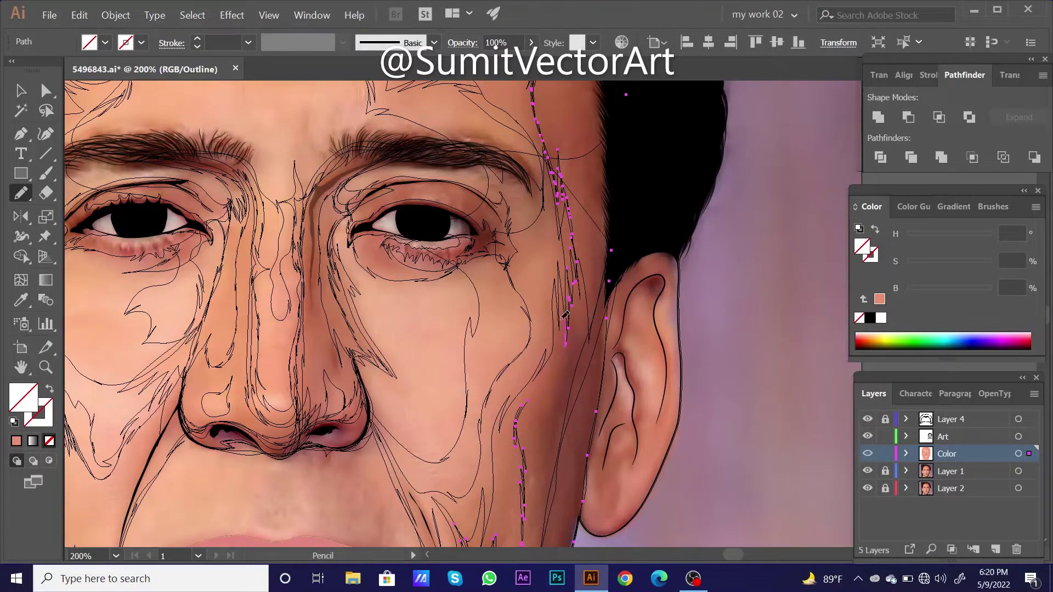
pyautogui.moveTo(540, 390); pyautogui.dragTo(529, 403)
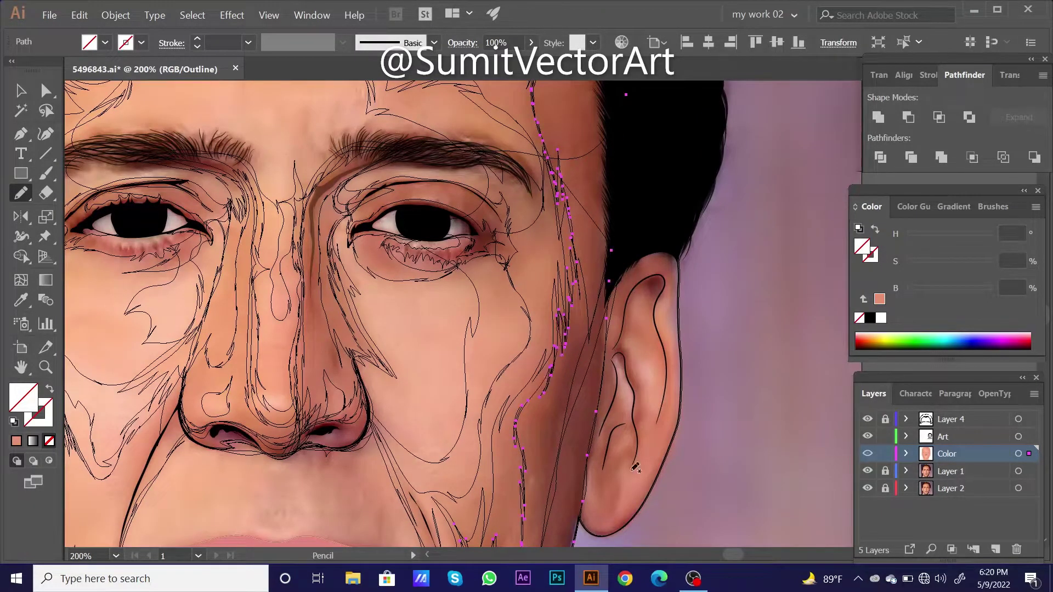
# - Unite the new cheek shadow path with the ear outline using Pathfinder
pyautogui.keyDown('ctrl'); pyautogui.click(638, 338); pyautogui.keyUp('ctrl')
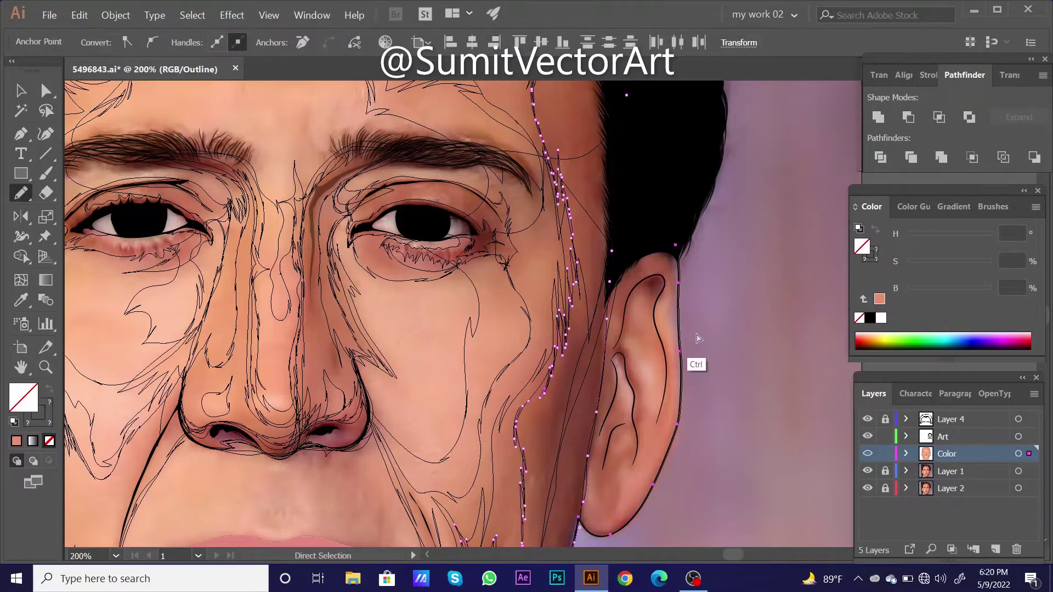
pyautogui.hotkey('ctrl', 'j')
pyautogui.keyDown('ctrl'); pyautogui.keyDown('shift'); pyautogui.click(679, 351); pyautogui.keyUp('shift'); pyautogui.keyUp('ctrl')
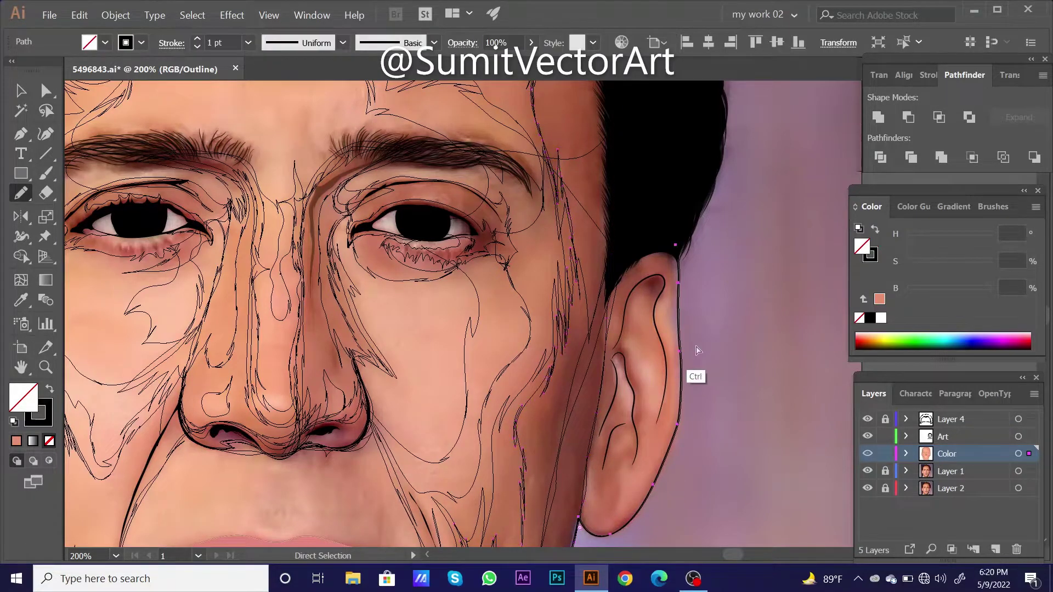
pyautogui.click(942, 124)
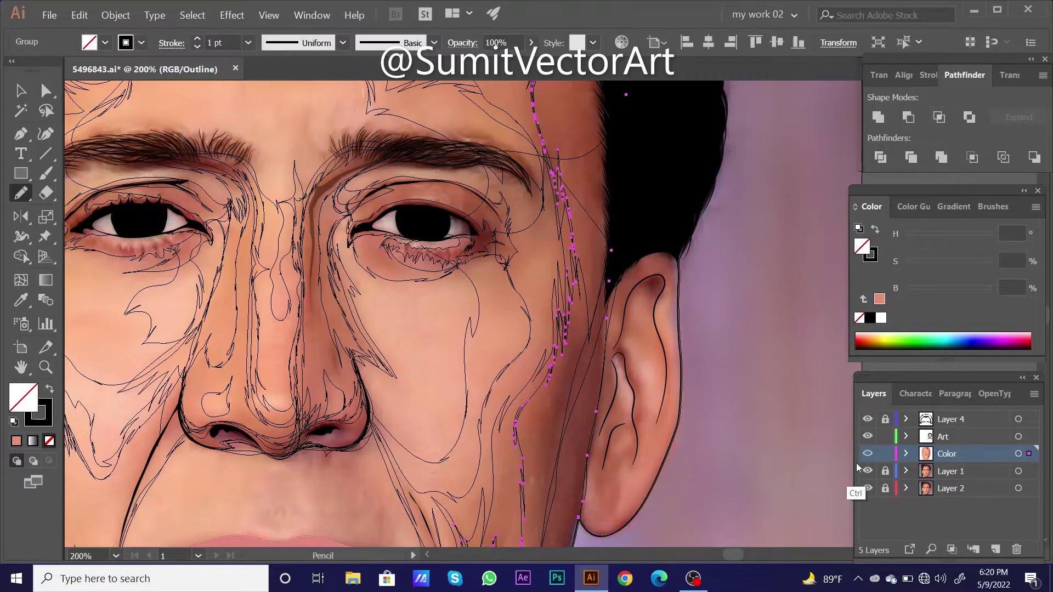
pyautogui.hotkey('ctrl', 'y')
pyautogui.hotkey('ctrl', '-')
pyautogui.hscroll(-2, 635, 391)
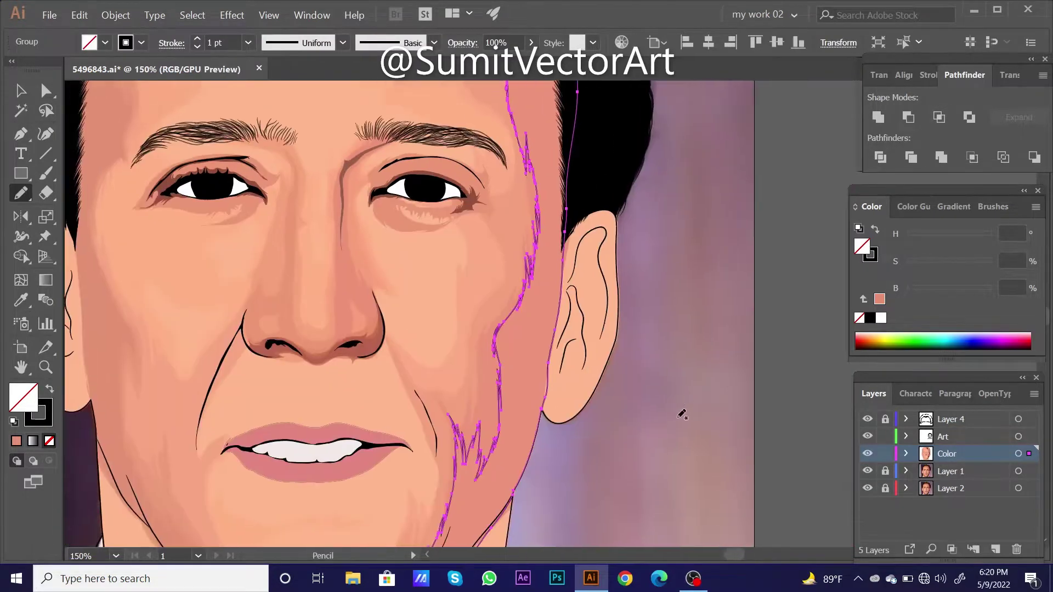
# - Fill the merged shadow with sampled skin tone at brightness 90 and deselect
pyautogui.press('i')
pyautogui.click(662, 313)
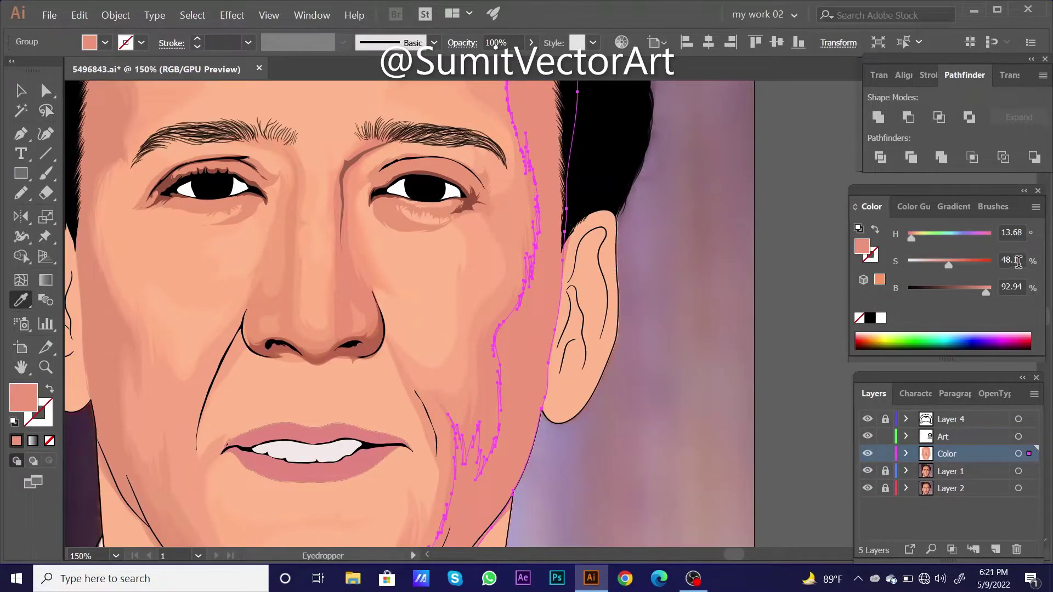
pyautogui.click(1009, 287)
pyautogui.write('90')
pyautogui.press('Return')
pyautogui.hotkey('ctrl', 'shift', 'a')
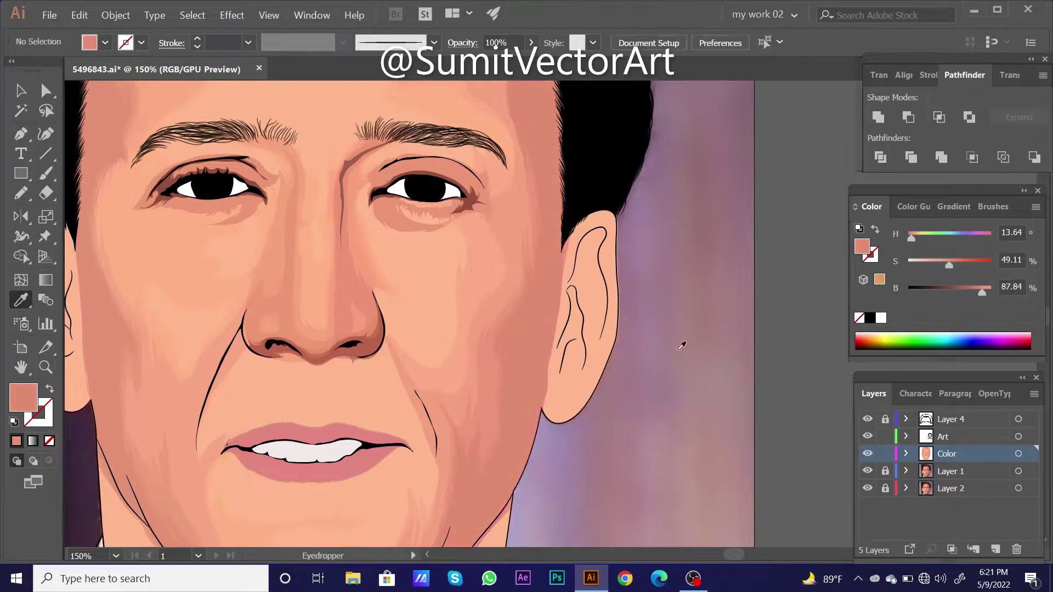
pyautogui.hotkey('ctrl', '-')
pyautogui.hotkey('ctrl', '-')
pyautogui.hotkey('ctrl', '-')
pyautogui.hotkey('ctrl', '-')
# - Hide the reference photo, zoom in to inspect the ear's skin-shape edges, then restore outline view
pyautogui.keyDown('ctrl'); pyautogui.click(867, 472); pyautogui.keyUp('ctrl')
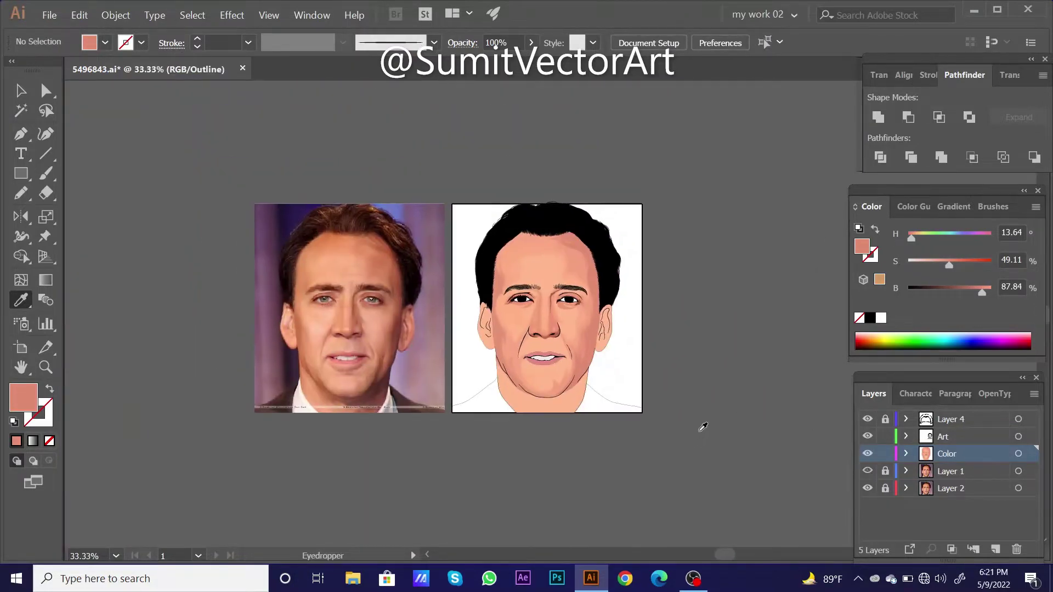
pyautogui.keyDown('ctrl'); pyautogui.click(580, 324); pyautogui.keyUp('ctrl')
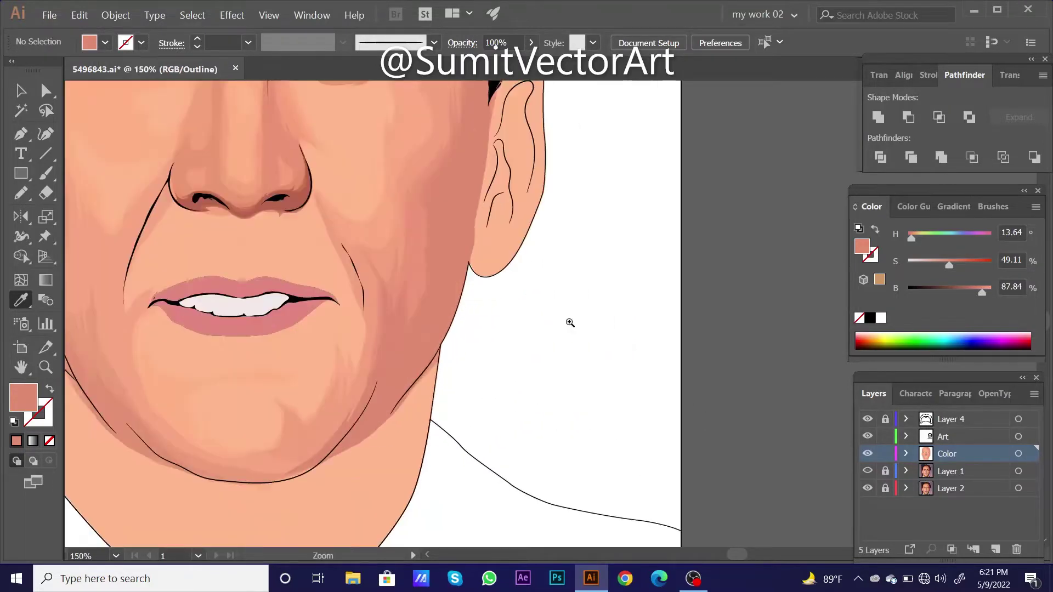
pyautogui.keyDown('ctrl'); pyautogui.click(625, 313); pyautogui.keyUp('ctrl')
pyautogui.keyDown('ctrl'); pyautogui.click(536, 276); pyautogui.keyUp('ctrl')
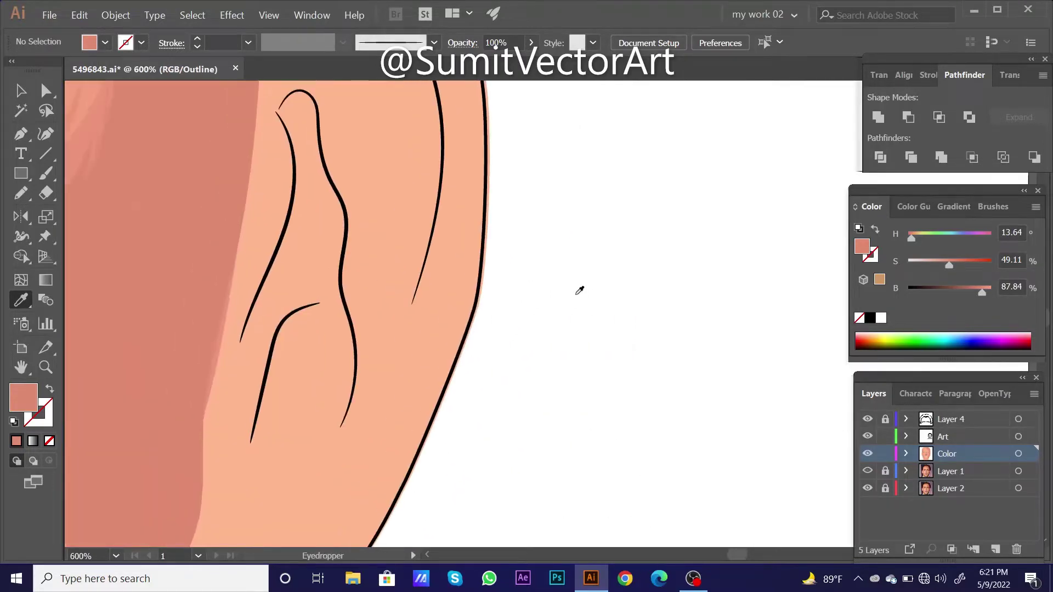
pyautogui.press('v')
pyautogui.click(459, 294)
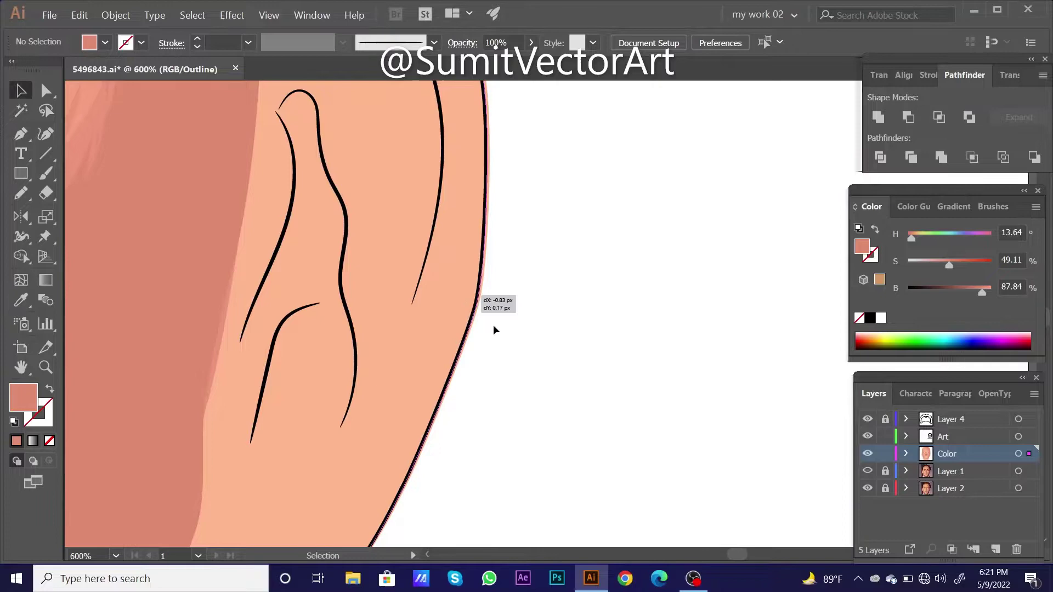
pyautogui.click(545, 347)
pyautogui.hotkey('ctrl', '-')
pyautogui.hotkey('ctrl', '-')
pyautogui.hotkey('ctrl', '-')
pyautogui.hotkey('ctrl', '-')
pyautogui.hotkey('ctrl', '-')
pyautogui.hotkey('ctrl', '-')
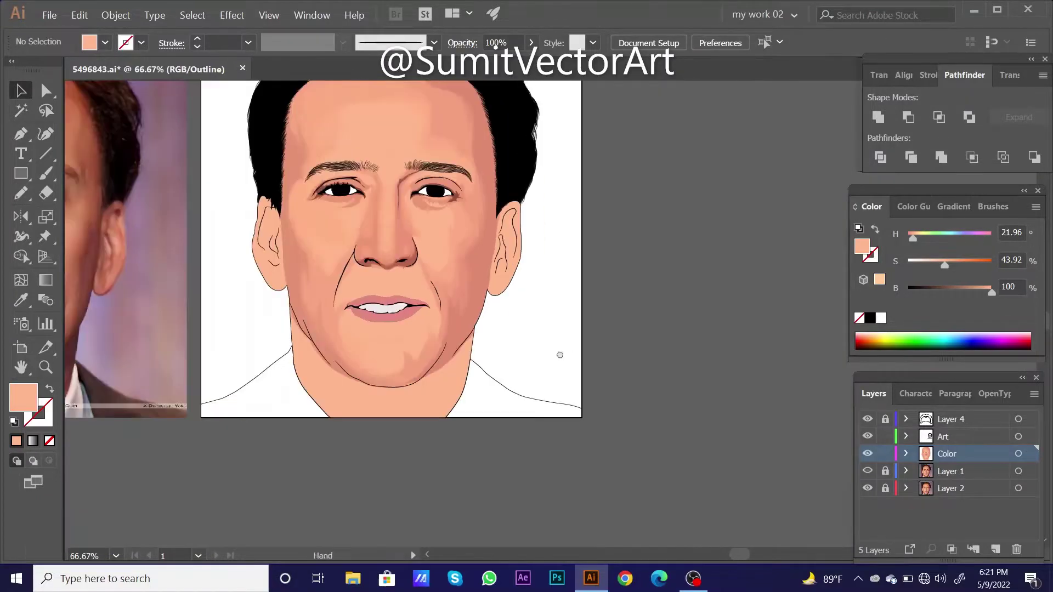
pyautogui.press('ctrl')
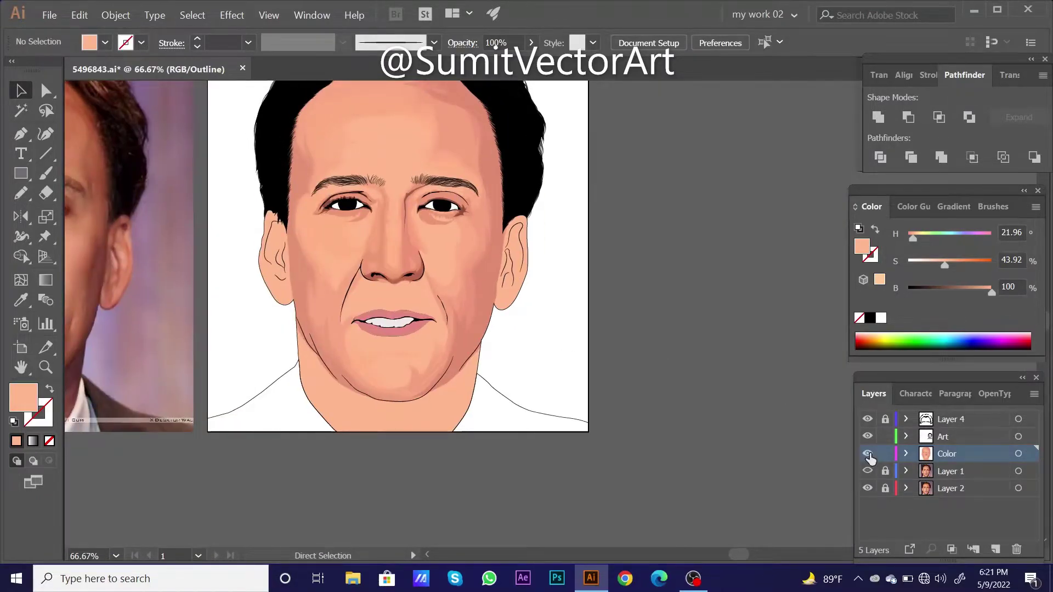
pyautogui.keyDown('ctrl'); pyautogui.click(868, 454); pyautogui.keyUp('ctrl')
pyautogui.hotkey('ctrl', '+')
pyautogui.hotkey('ctrl', '+')
# - Pencil-trace a shadow shape below the nose, along the upper lip and around the lower-lip corner
pyautogui.hotkey('ctrl', '+')
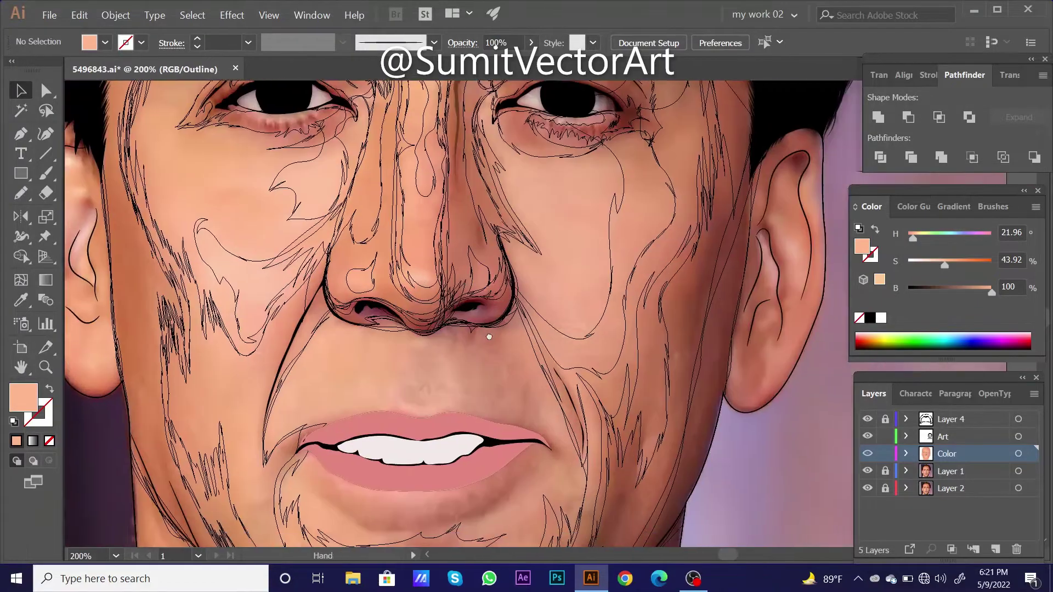
pyautogui.hotkey('ctrl', '+')
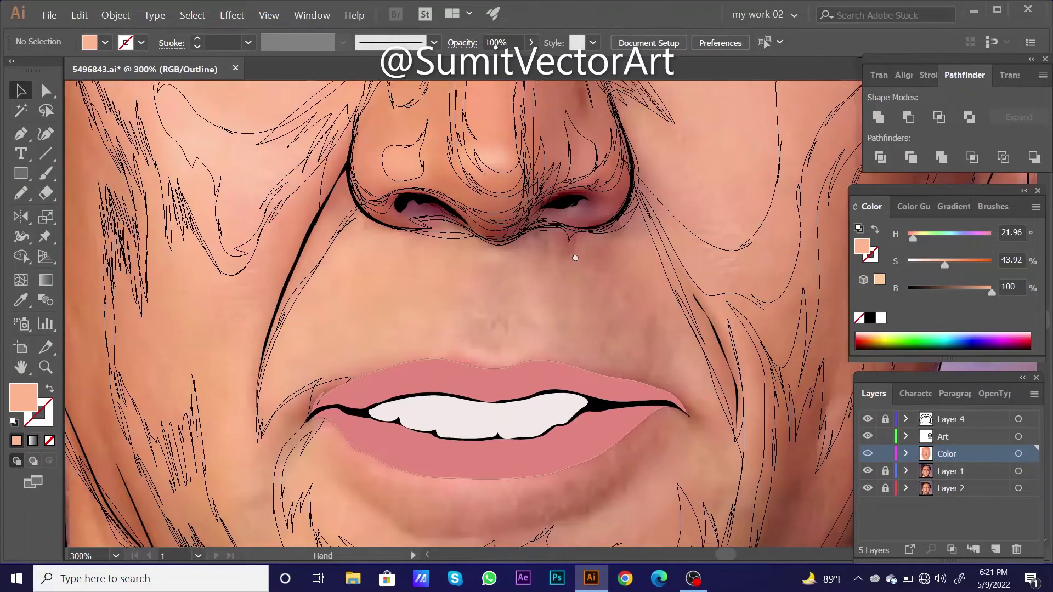
pyautogui.press('n')
pyautogui.moveTo(466, 260)
pyautogui.mouseDown()
pyautogui.moveTo(470, 252)
pyautogui.moveTo(466, 287)
pyautogui.mouseUp()
pyautogui.moveTo(465, 329)
pyautogui.mouseDown()
pyautogui.moveTo(504, 349)
pyautogui.moveTo(533, 333)
pyautogui.moveTo(529, 298)
pyautogui.moveTo(564, 369)
pyautogui.moveTo(615, 205)
pyautogui.mouseUp()
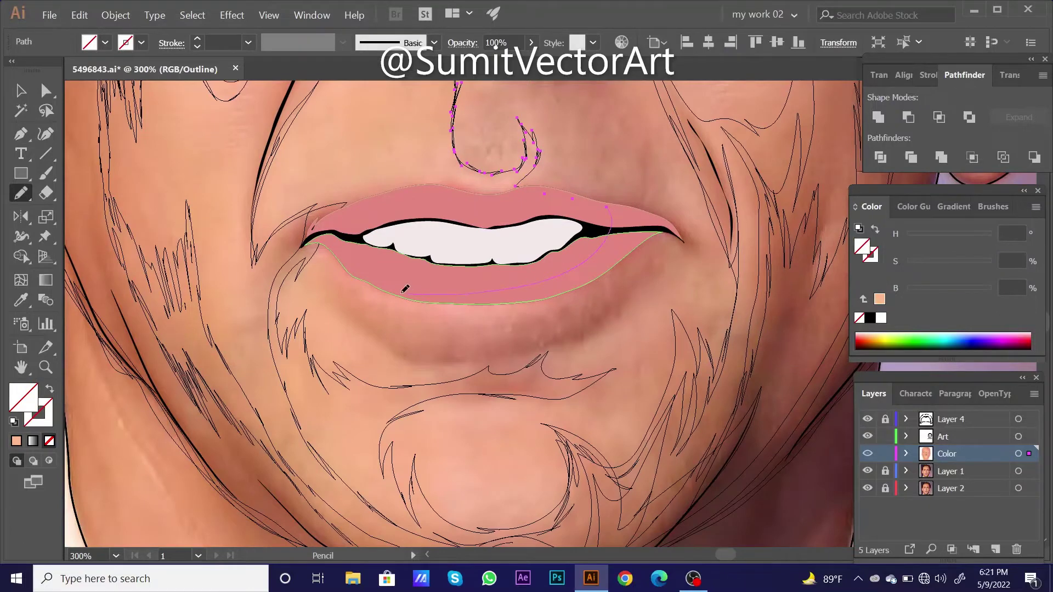
pyautogui.moveTo(331, 267)
pyautogui.mouseDown()
pyautogui.moveTo(367, 332)
pyautogui.moveTo(352, 293)
pyautogui.mouseUp()
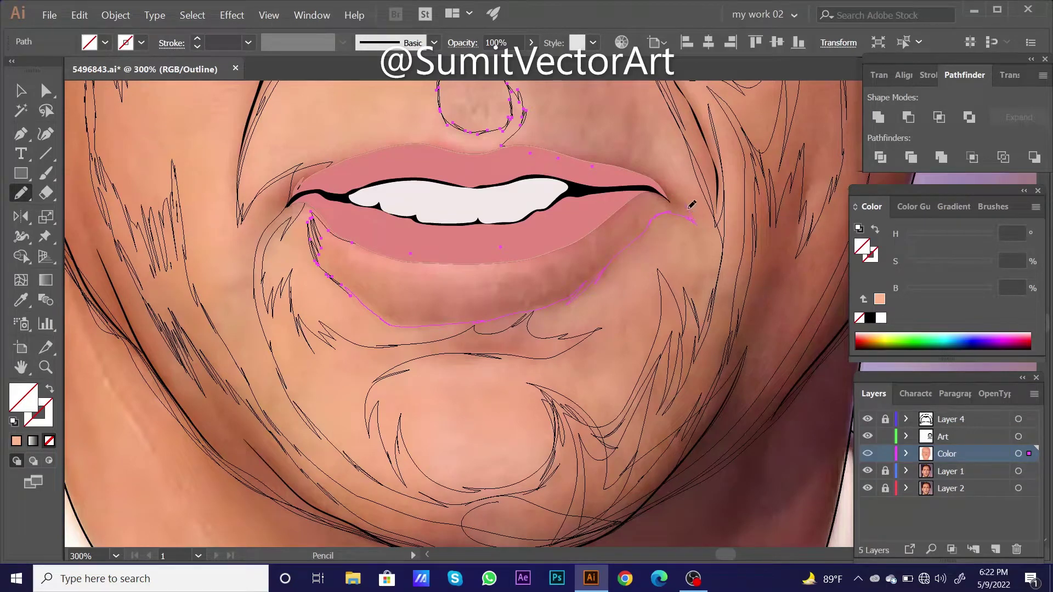
pyautogui.scroll(3, 557, 257)
pyautogui.hscroll(3, 557, 258)
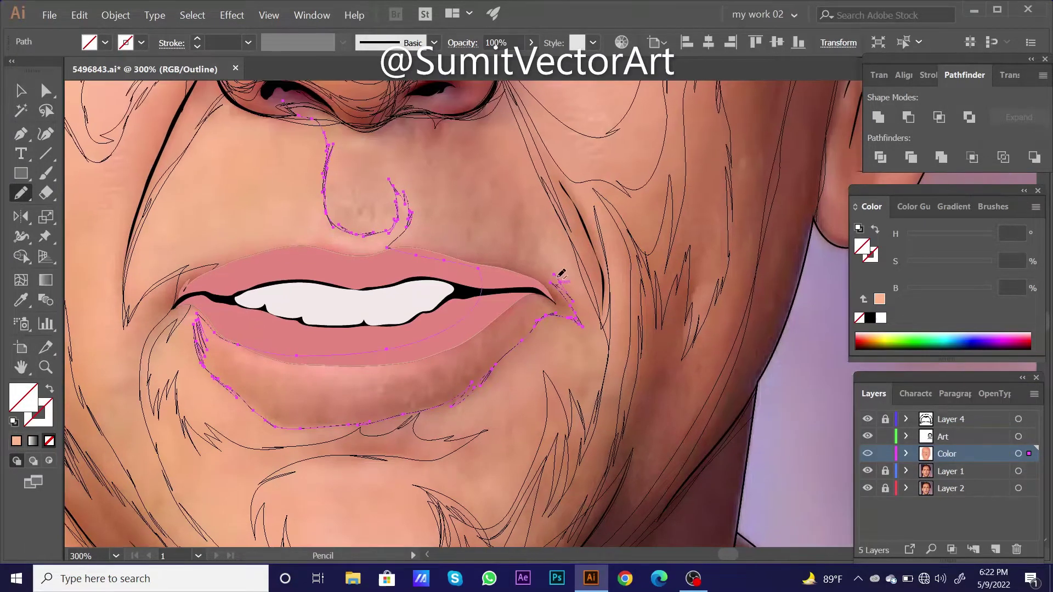
pyautogui.moveTo(555, 172); pyautogui.dragTo(579, 267)
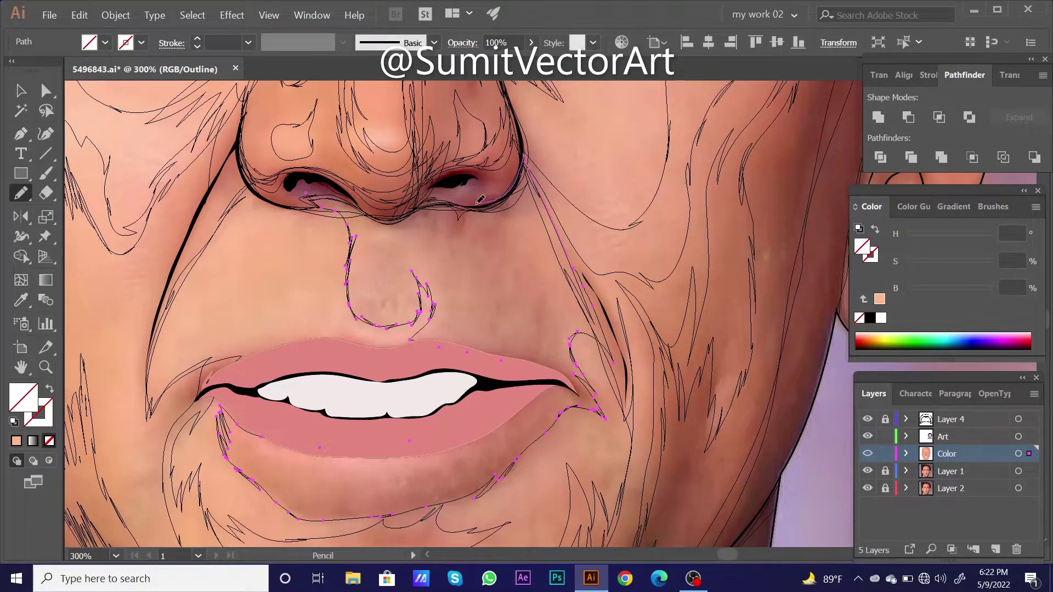
pyautogui.moveTo(420, 202); pyautogui.dragTo(304, 192)
# - Fill the nose-and-mouth shadow with sampled peach skin tone (brightness 98.82) and deselect
pyautogui.press('ctrl')
pyautogui.hotkey('ctrl', 'y')
pyautogui.hotkey('ctrl', '-')
pyautogui.scroll(-1, 587, 377)
pyautogui.scroll(-2, 587, 376)
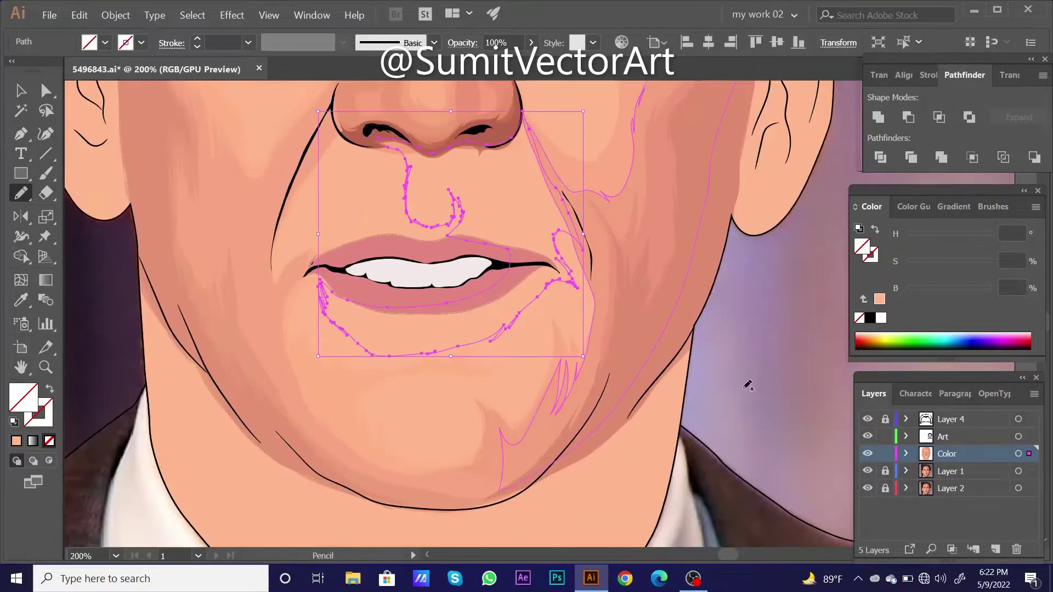
pyautogui.press('i')
pyautogui.click(617, 158)
pyautogui.hotkey('ctrl', '-')
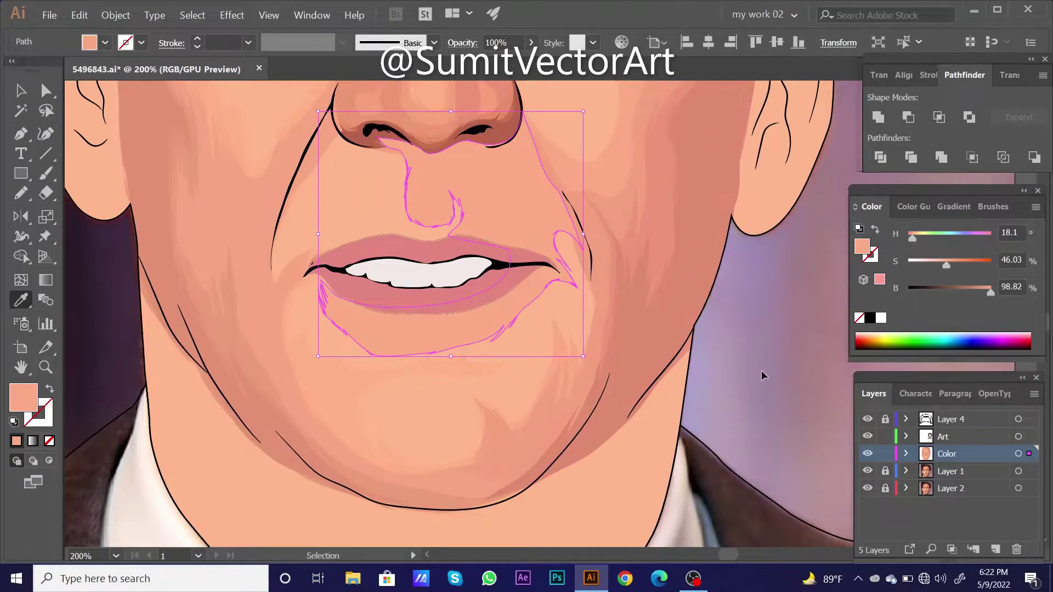
pyautogui.hotkey('ctrl', 'shift', 'a')
pyautogui.hotkey('ctrl', '-')
pyautogui.hotkey('ctrl', '-')
pyautogui.click(531, 305)
# - Pencil-draw a second shadow shape around the lower lip and chin in outline view
pyautogui.moveTo(532, 305); pyautogui.dragTo(579, 304)
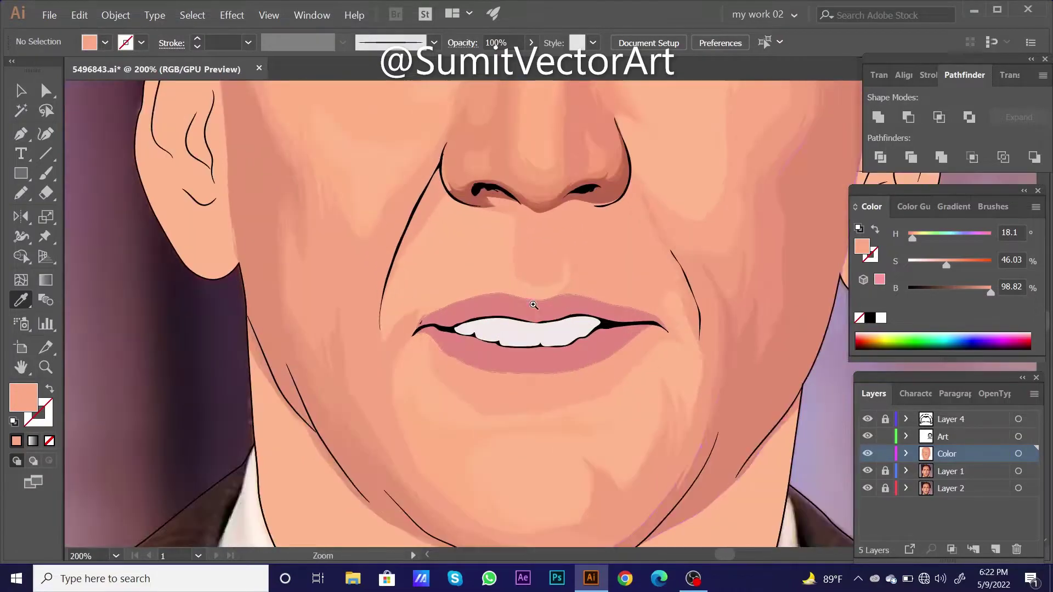
pyautogui.hotkey('ctrl', 'y')
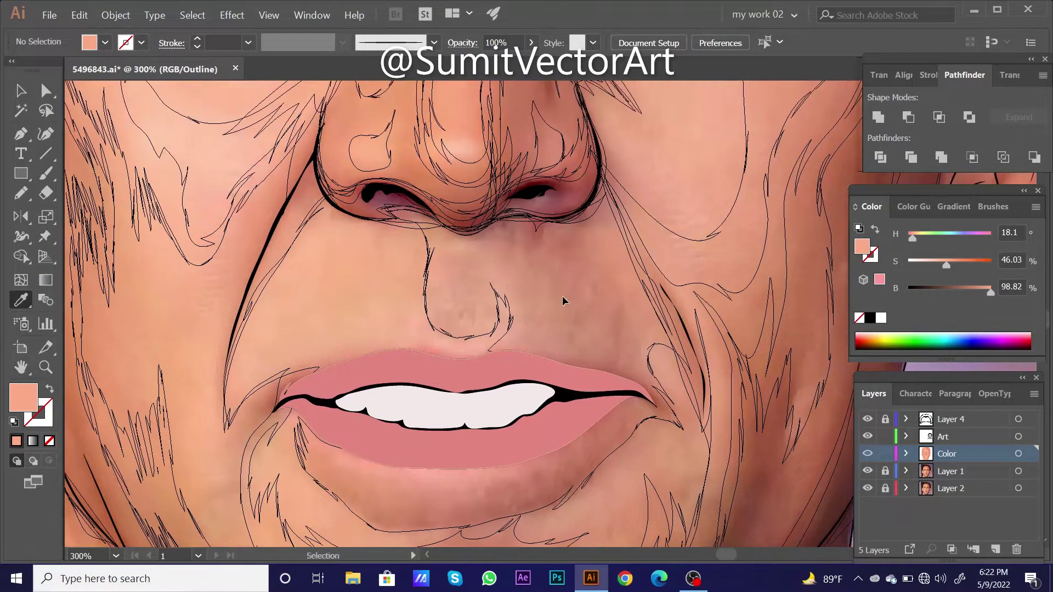
pyautogui.hotkey('ctrl', '-')
pyautogui.press('n')
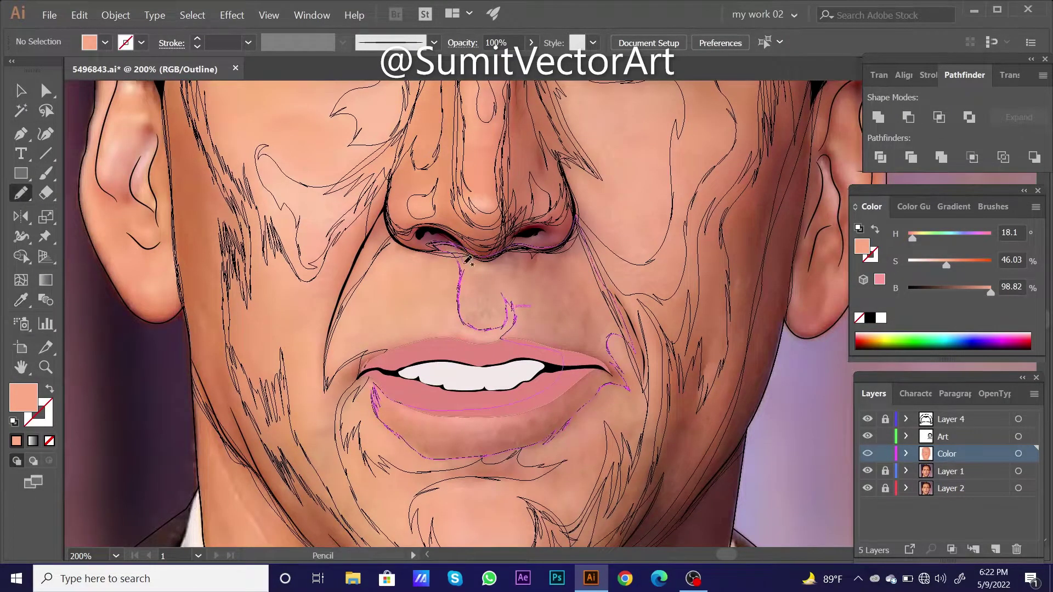
pyautogui.moveTo(472, 312); pyautogui.dragTo(483, 325)
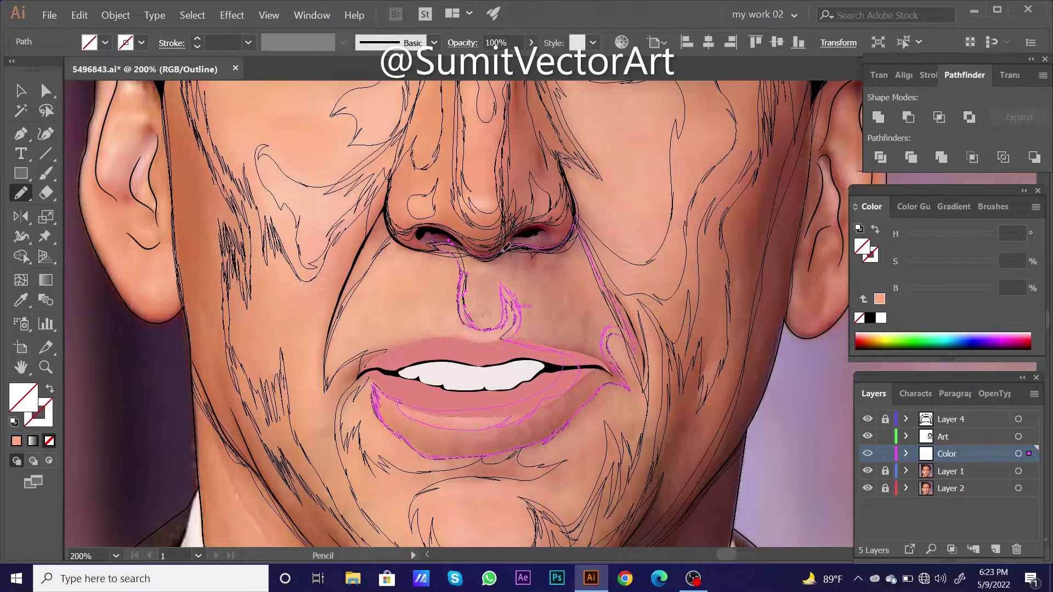
# - Fill the lower-lip shadow with sampled skin tone at brightness 96.08
pyautogui.click(1018, 454)
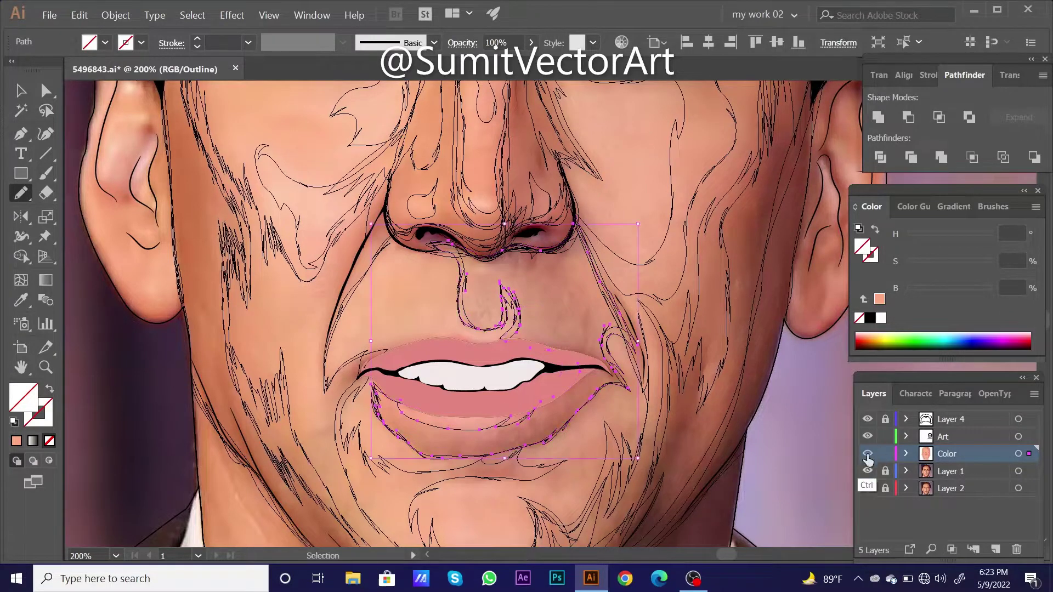
pyautogui.hotkey('ctrl', 'y')
pyautogui.press('i')
pyautogui.click(681, 293)
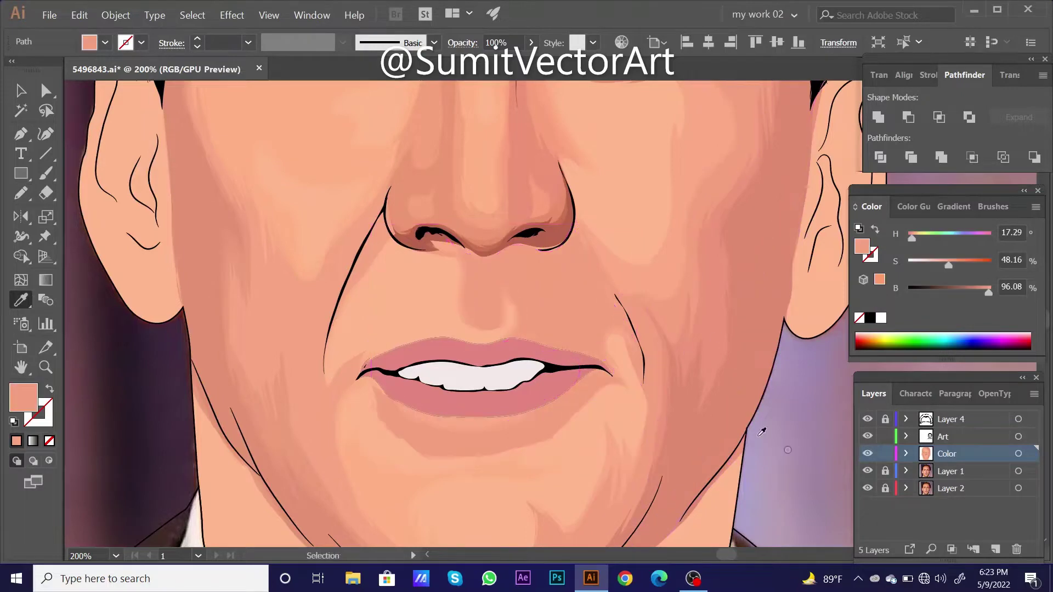
pyautogui.scroll(-5, 581, 427)
# - Save the portrait document
pyautogui.hotkey('ctrl', 'y')
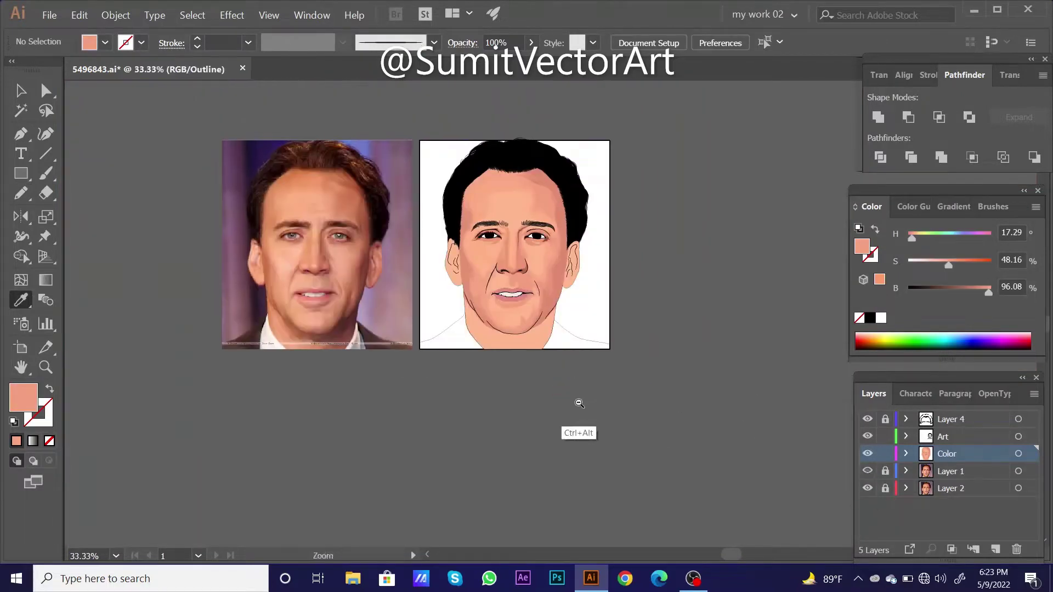
pyautogui.scroll(-1, 603, 422)
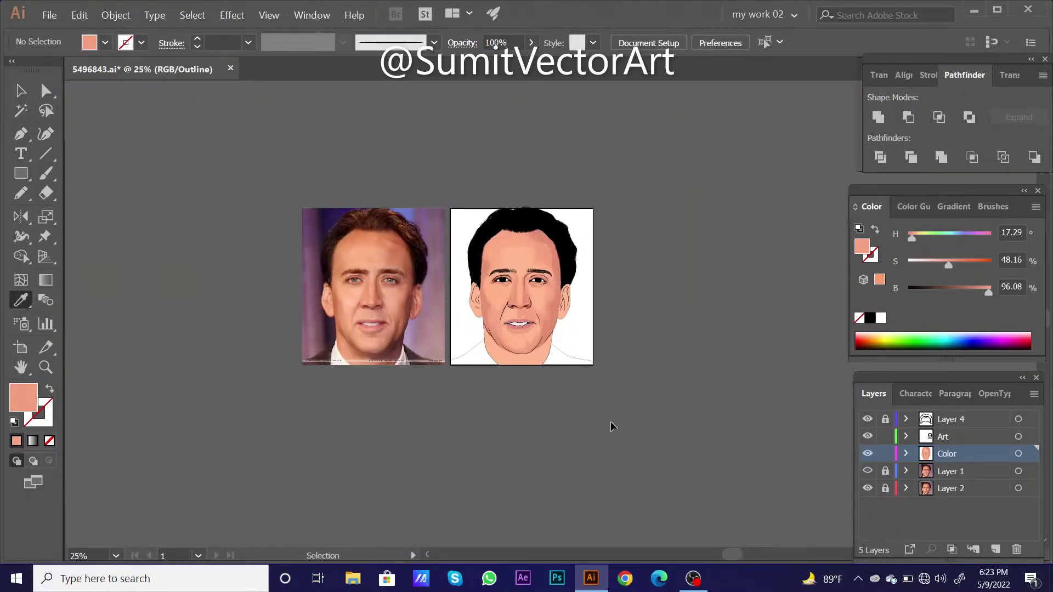
pyautogui.hotkey('ctrl', 's')
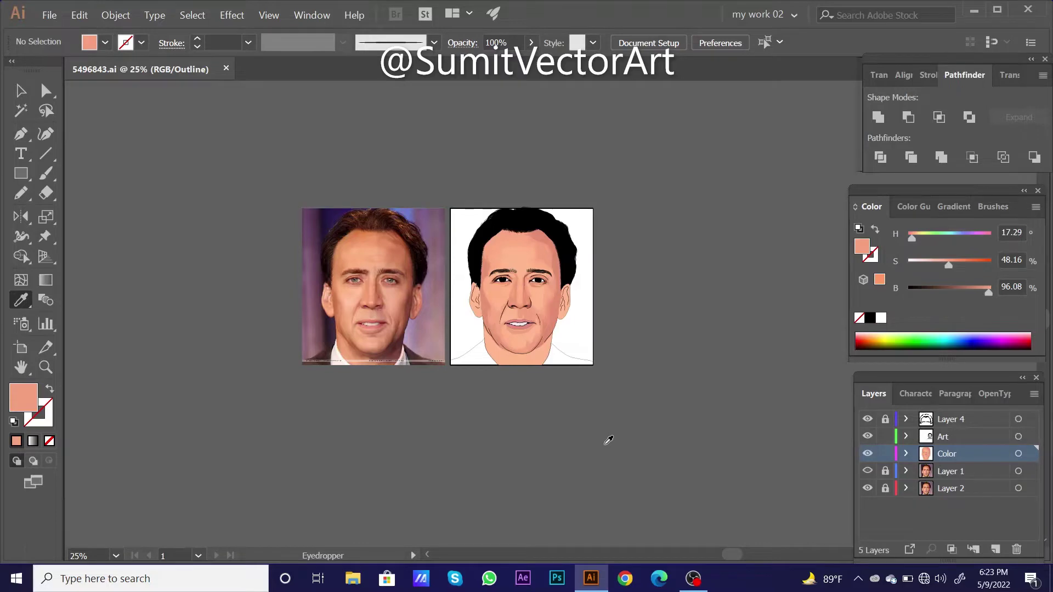
# - Show the reference photo beneath the Color layer outlines and zoom in on the mouth
pyautogui.scroll(1, 563, 322)
pyautogui.scroll(1, 552, 329)
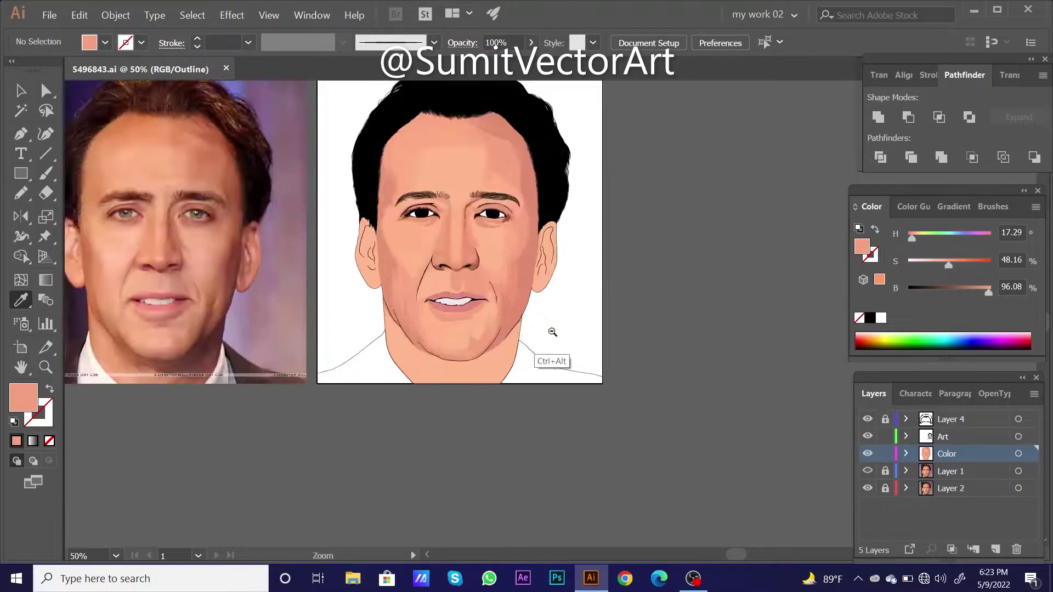
pyautogui.scroll(-2, 548, 318)
pyautogui.scroll(1, 522, 283)
pyautogui.scroll(1, 523, 283)
pyautogui.keyDown('ctrl'); pyautogui.click(867, 453); pyautogui.keyUp('ctrl')
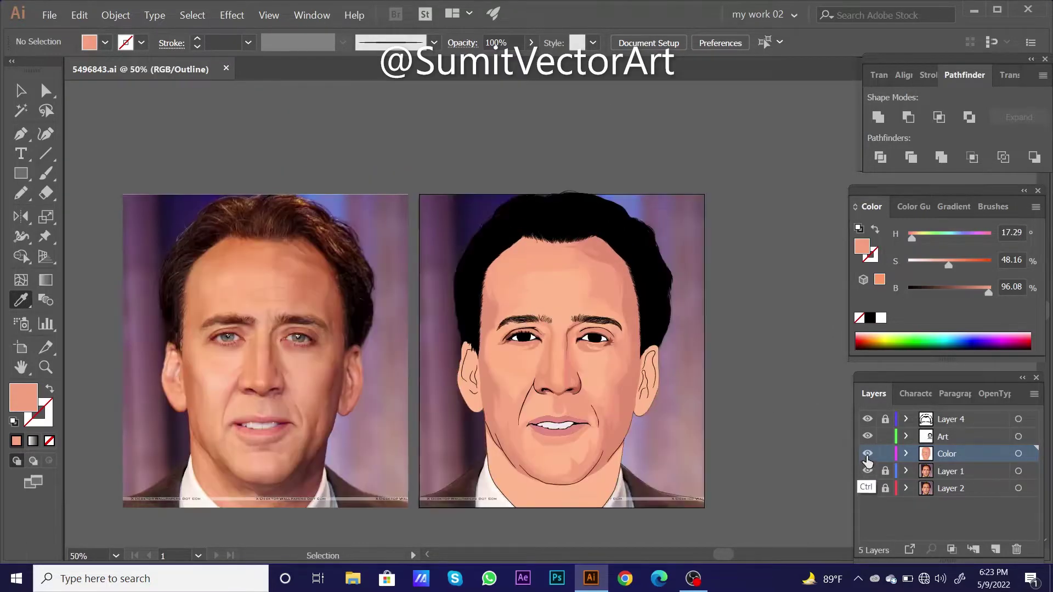
pyautogui.scroll(2, 541, 367)
pyautogui.scroll(1, 538, 304)
pyautogui.scroll(1, 536, 307)
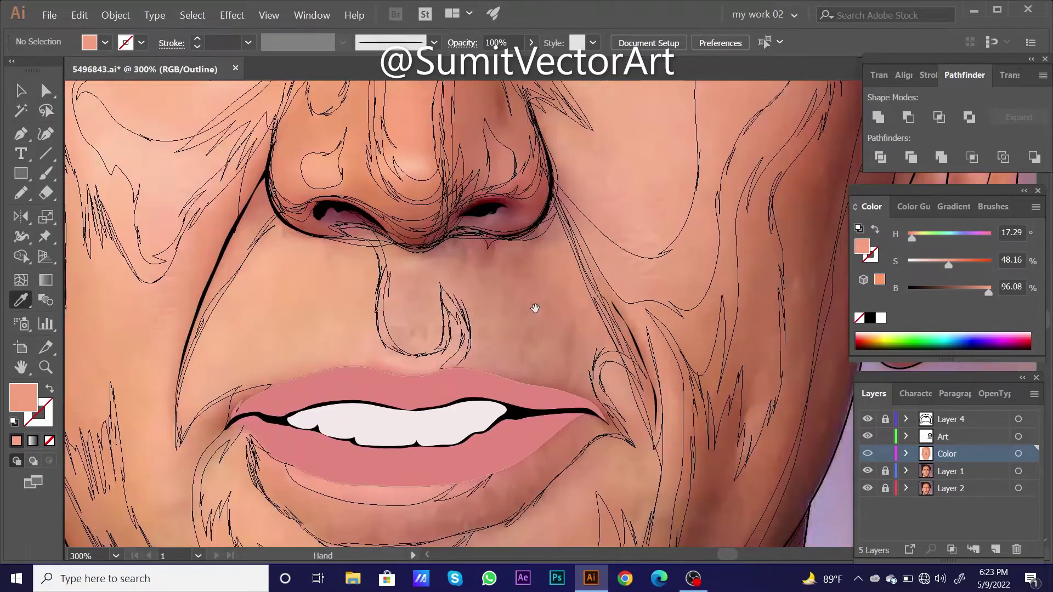
pyautogui.scroll(1, 496, 307)
# - Pencil a shadow shape along the groove under the nose and the mouth fold
pyautogui.press('n')
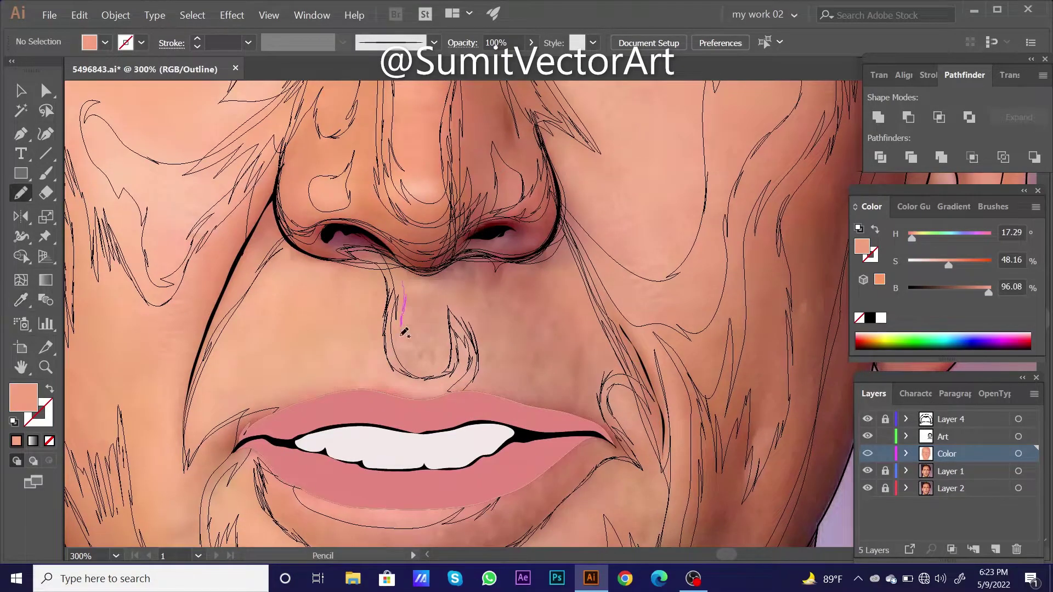
pyautogui.moveTo(400, 327); pyautogui.dragTo(425, 376)
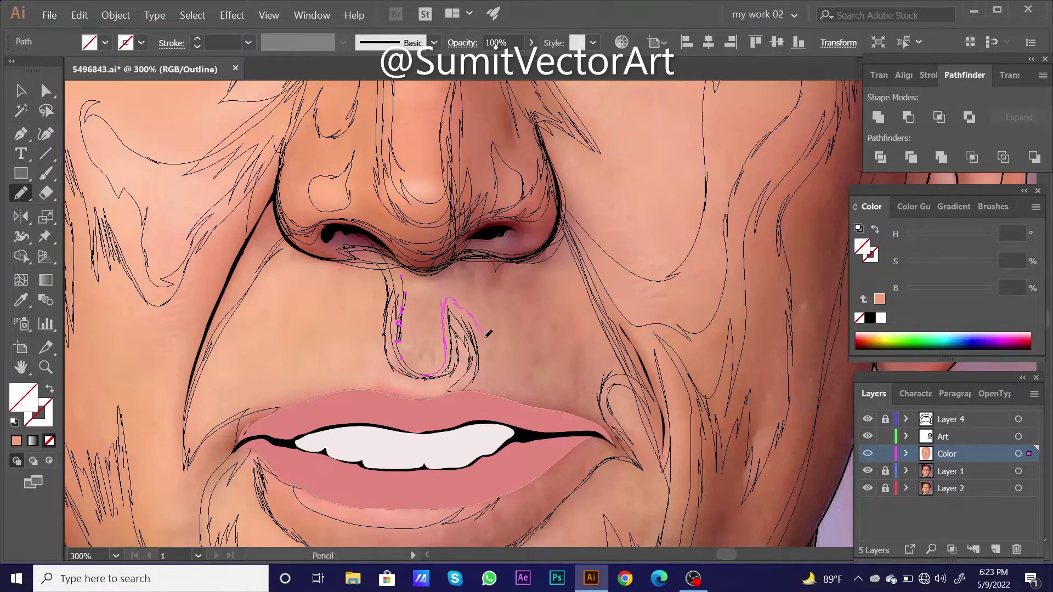
pyautogui.moveTo(567, 445); pyautogui.dragTo(603, 295)
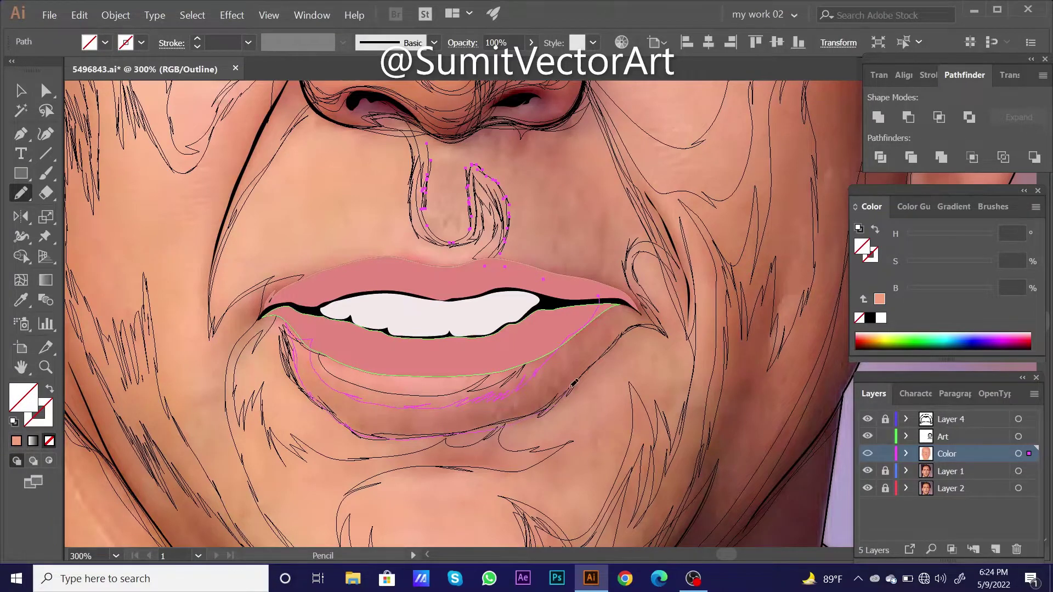
pyautogui.moveTo(642, 296); pyautogui.dragTo(580, 363)
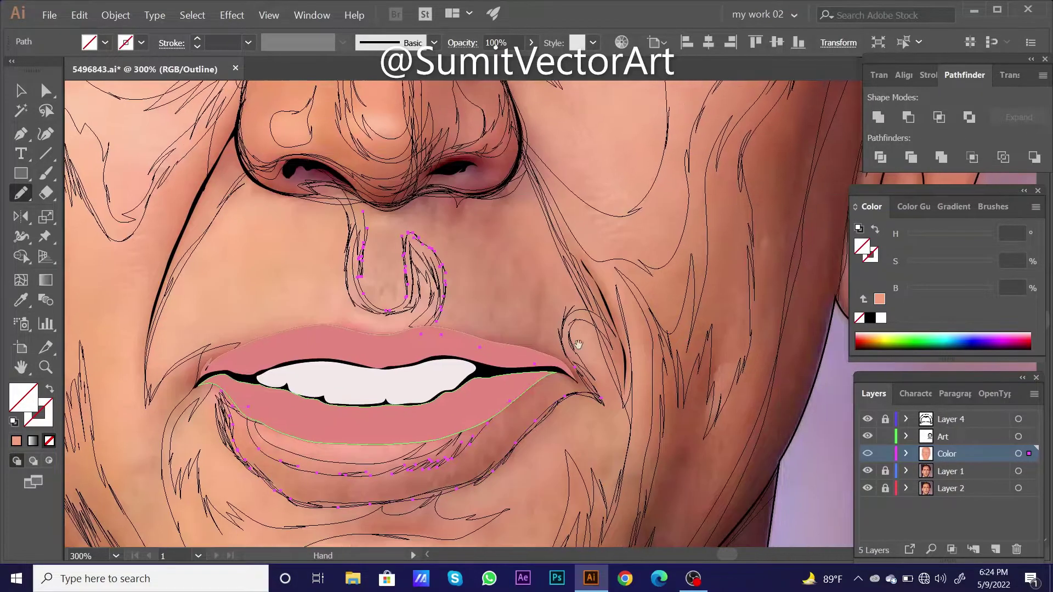
pyautogui.keyDown('ctrl'); pyautogui.click(579, 363); pyautogui.keyUp('ctrl')
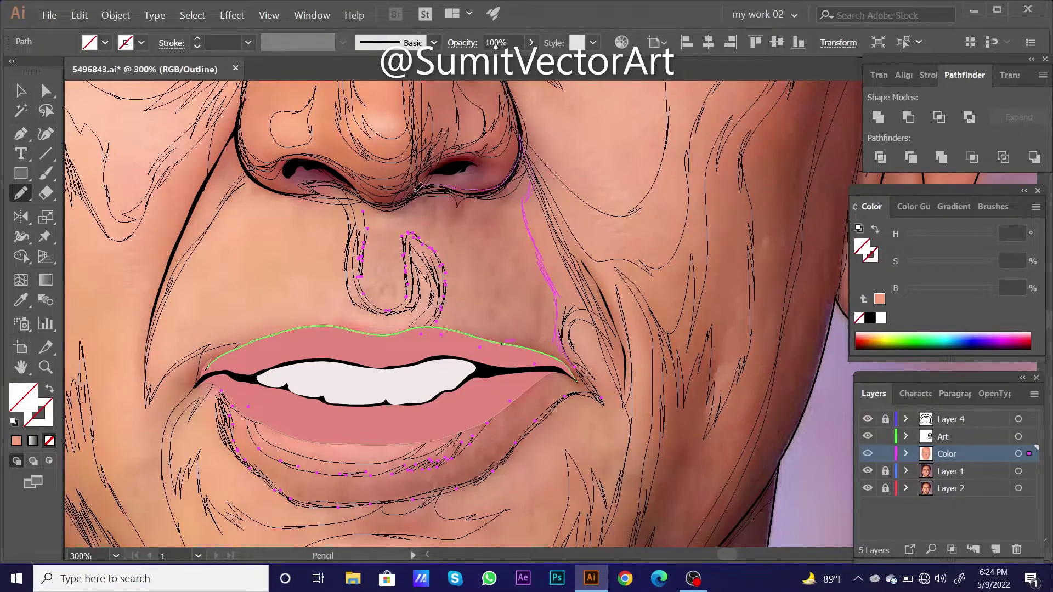
# - Fill the nose-to-mouth shadow with a sampled skin tone in full-colour preview
pyautogui.keyDown('ctrl'); pyautogui.click(366, 211); pyautogui.keyUp('ctrl')
pyautogui.hotkey('ctrl', 'y')
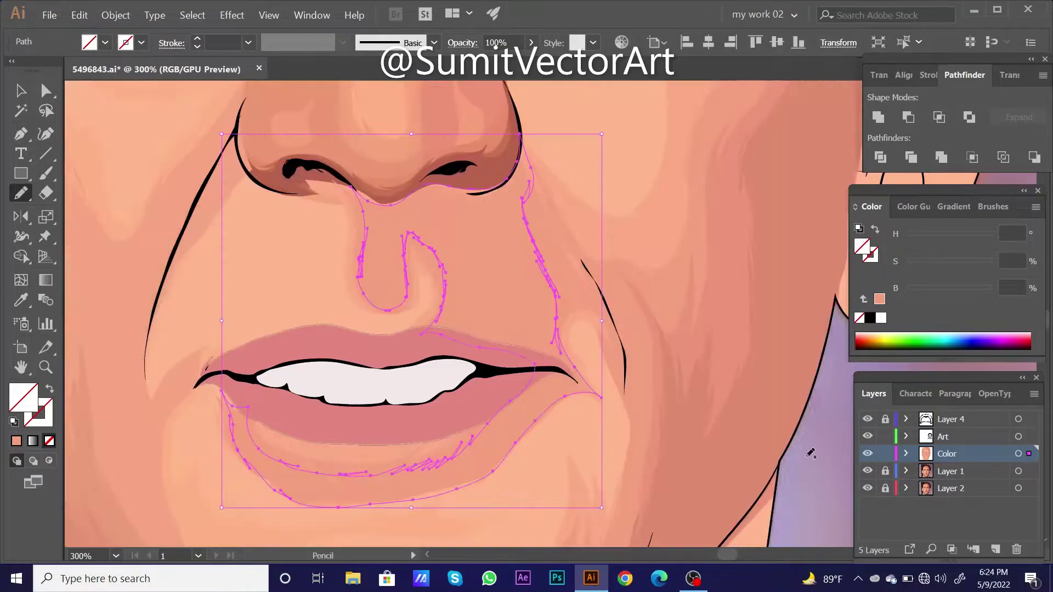
pyautogui.press('i')
pyautogui.click(732, 270)
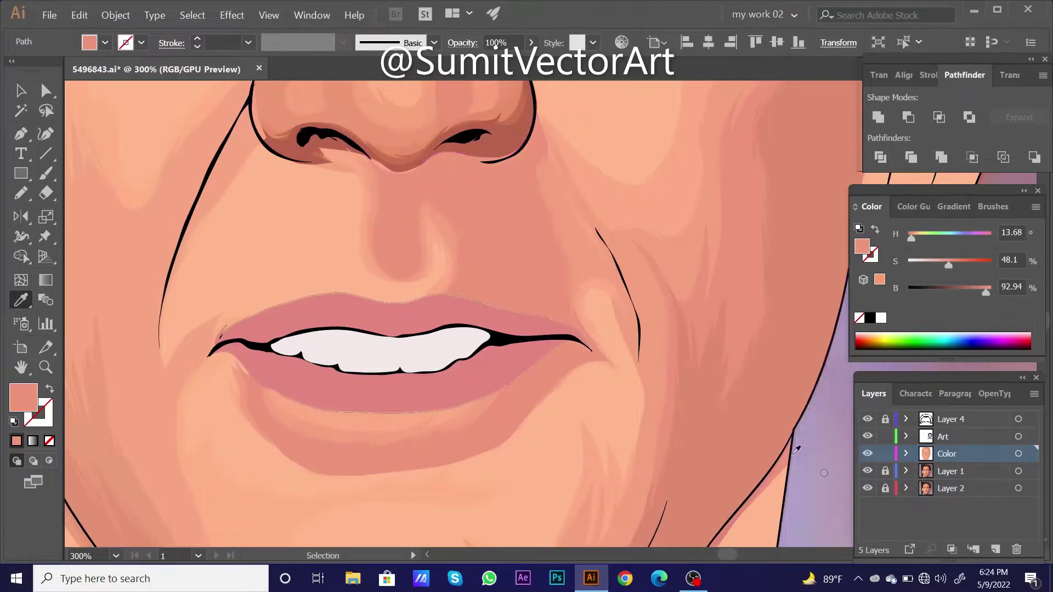
pyautogui.hotkey('ctrl', 'shift', 'a')
pyautogui.scroll(-5, 555, 448)
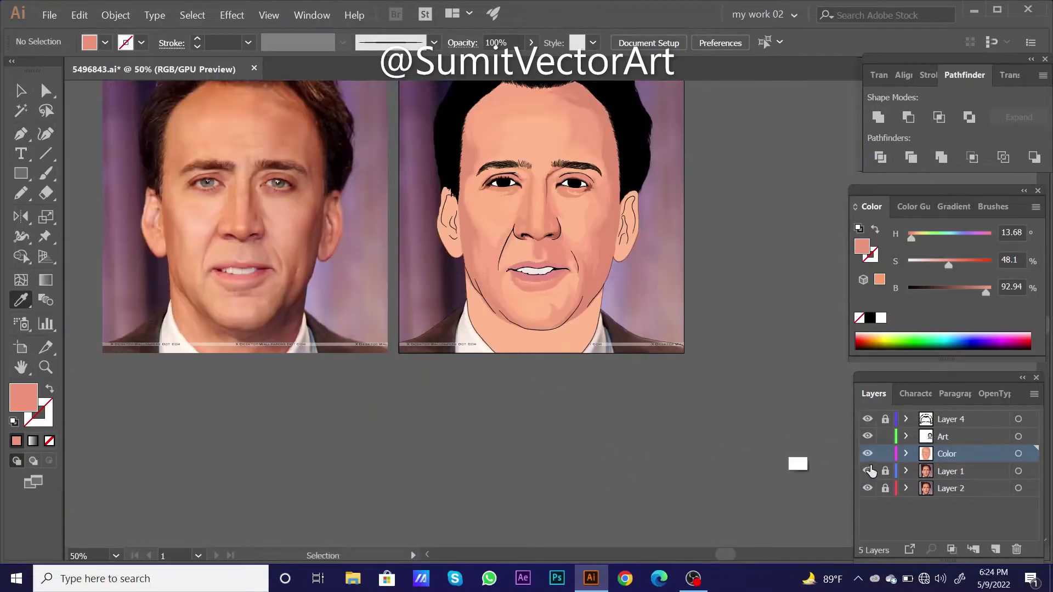
# - Switch the face to outline view and reveal Layer 1's reference photo beneath the chin
pyautogui.hotkey('ctrl', 'y')
pyautogui.hotkey('ctrl', '+')
pyautogui.keyDown('ctrl'); pyautogui.click(542, 251); pyautogui.keyUp('ctrl')
pyautogui.hotkey('ctrl', '+')
pyautogui.hotkey('ctrl', '+')
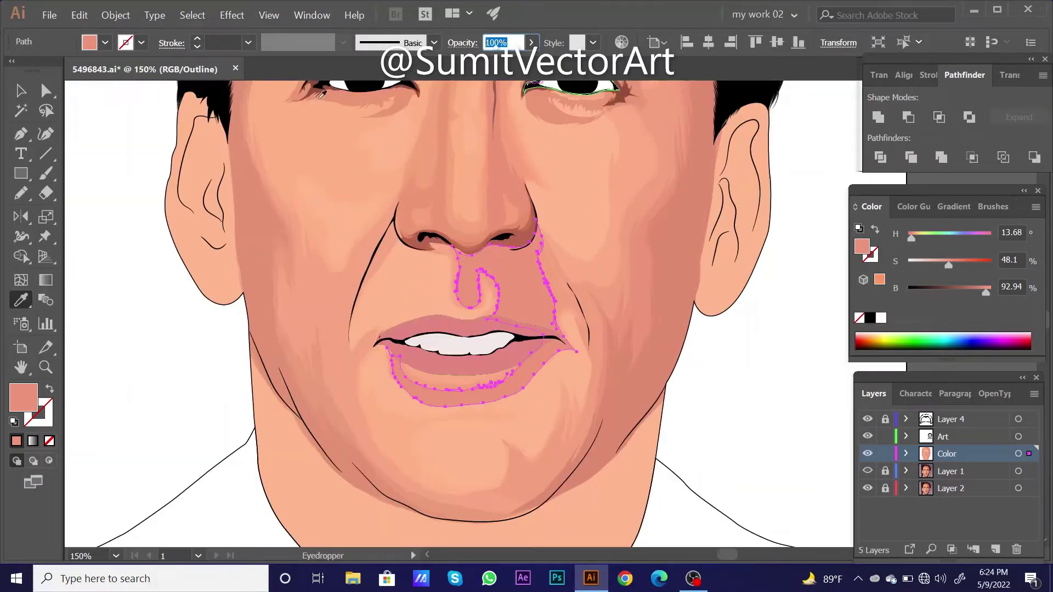
pyautogui.hotkey('ctrl', 'shift', 'a')
pyautogui.hotkey('ctrl', '-')
pyautogui.hotkey('ctrl', '-')
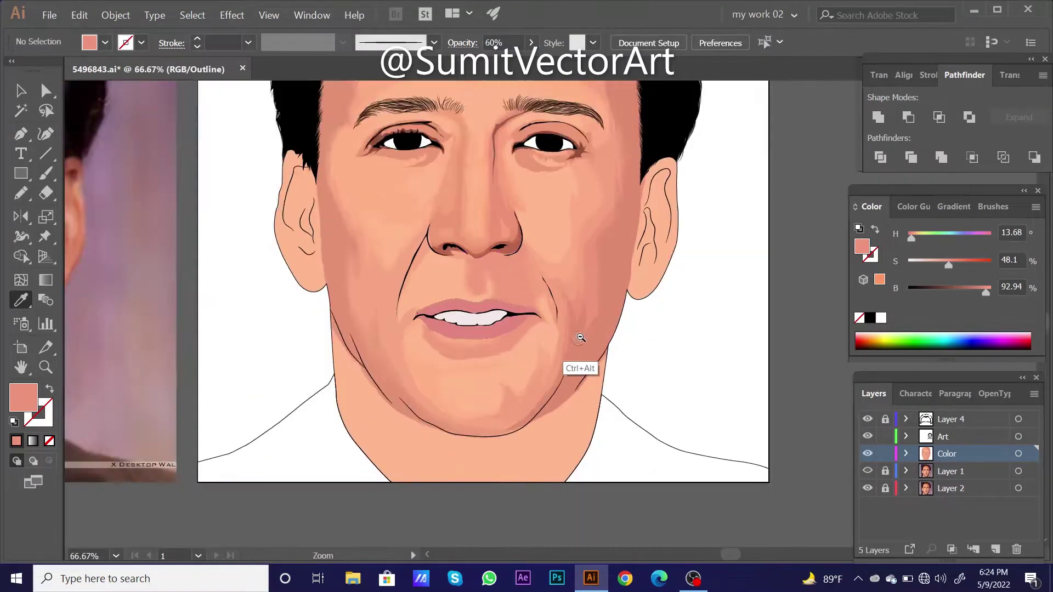
pyautogui.hotkey('ctrl', '-')
pyautogui.hotkey('ctrl', '-')
pyautogui.hotkey('ctrl', '-')
pyautogui.hotkey('ctrl', '+')
pyautogui.hotkey('ctrl', '+')
pyautogui.hotkey('ctrl', '+')
pyautogui.hotkey('ctrl', '+')
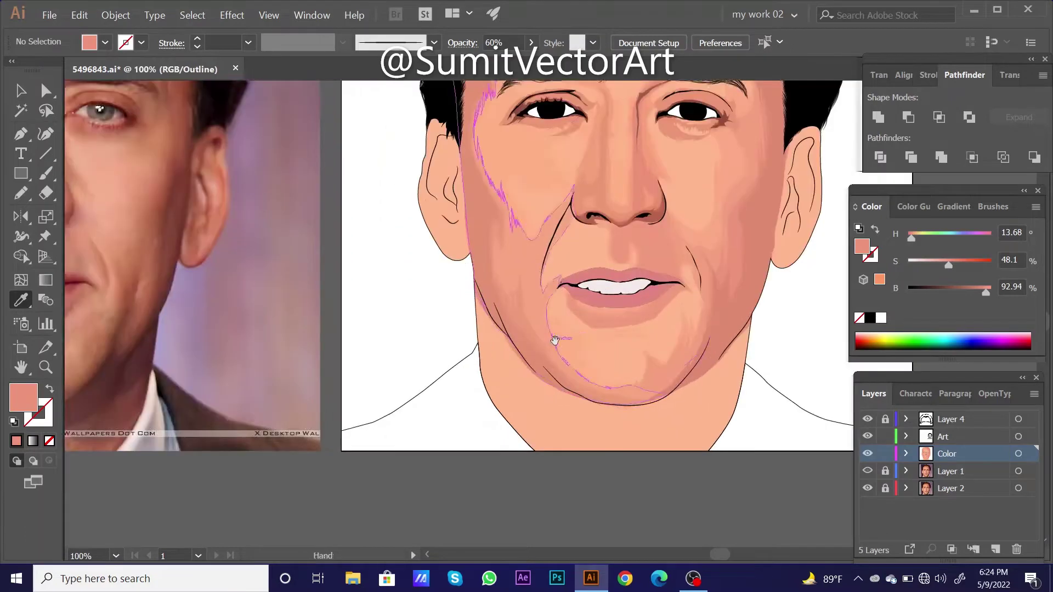
pyautogui.keyDown('ctrl'); pyautogui.click(867, 471); pyautogui.keyUp('ctrl')
pyautogui.hotkey('ctrl', '+')
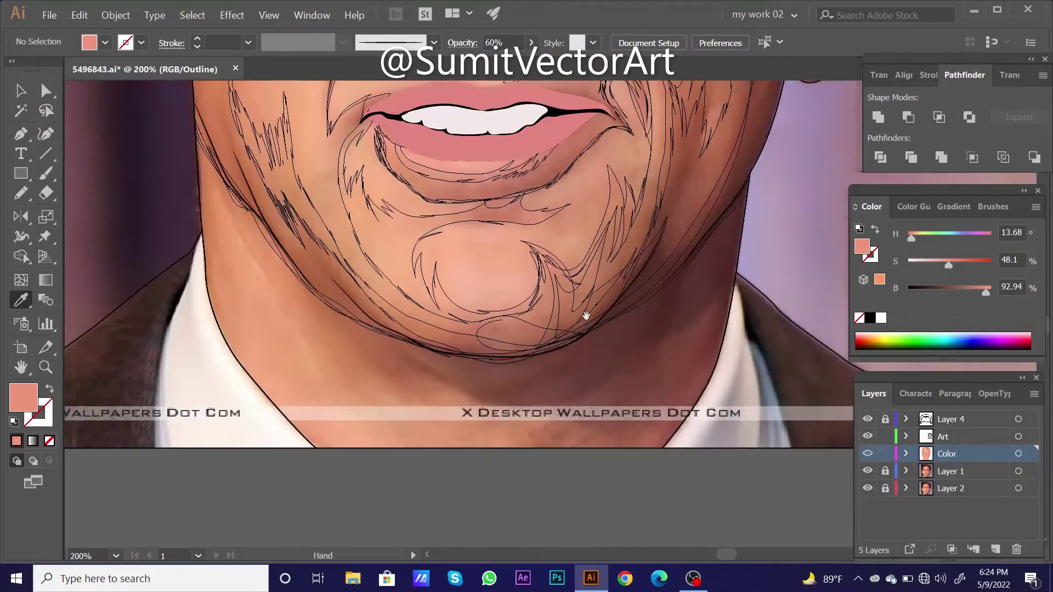
# - Pencil a shadow shape around the mouth and chin and fill it with sampled peach skin
pyautogui.scroll(2, 583, 313)
pyautogui.press('n')
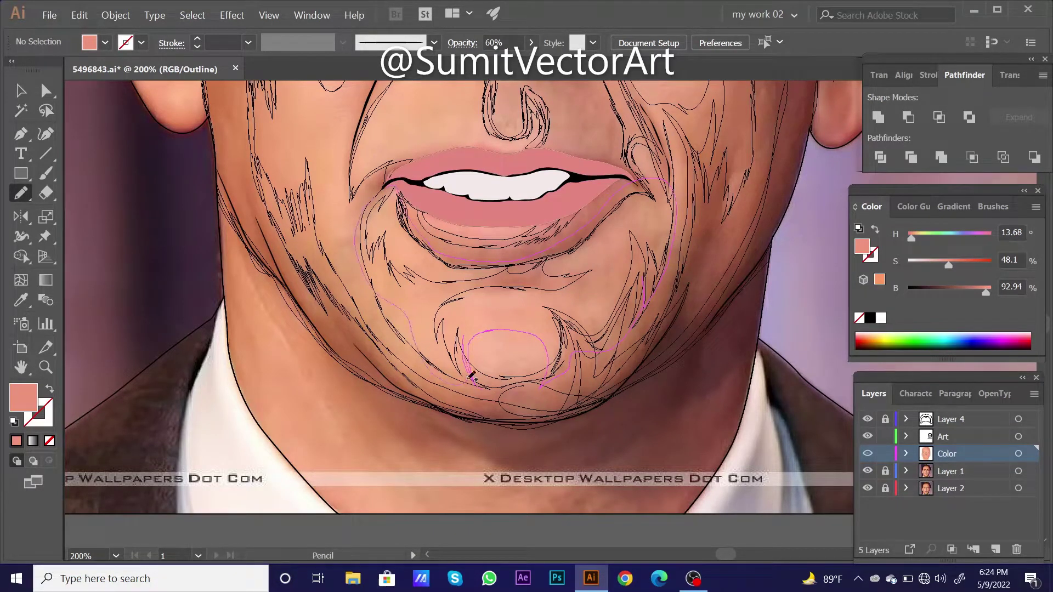
pyautogui.moveTo(467, 334); pyautogui.dragTo(464, 336)
pyautogui.hotkey('ctrl', 'y')
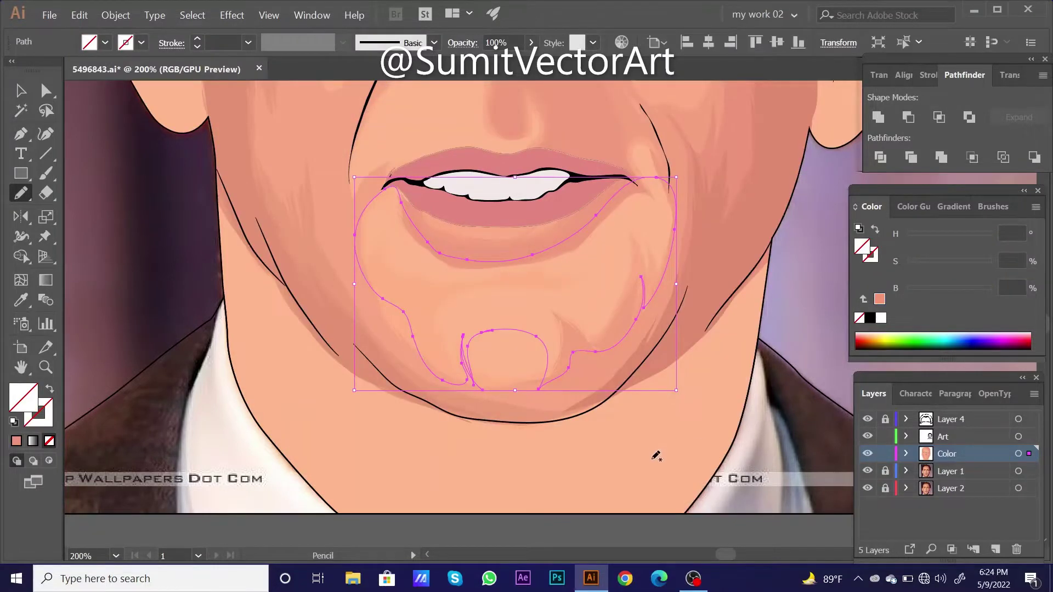
pyautogui.press('i')
pyautogui.click(573, 306)
pyautogui.click(430, 282)
pyautogui.click(453, 357)
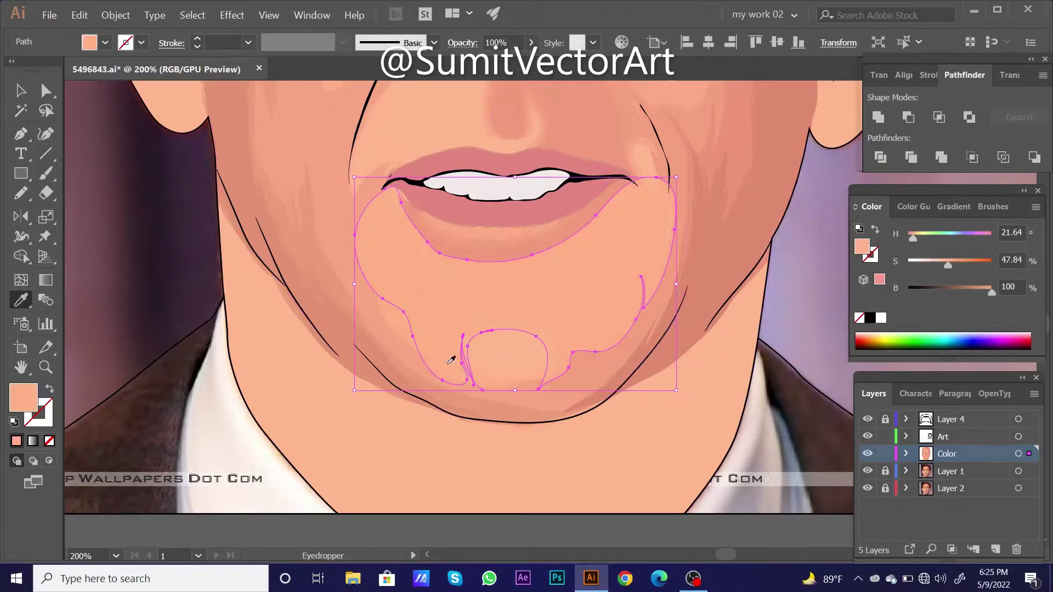
# - Send the chin shadow shape behind the other artwork
pyautogui.rightClick(583, 251)
pyautogui.click(735, 474)
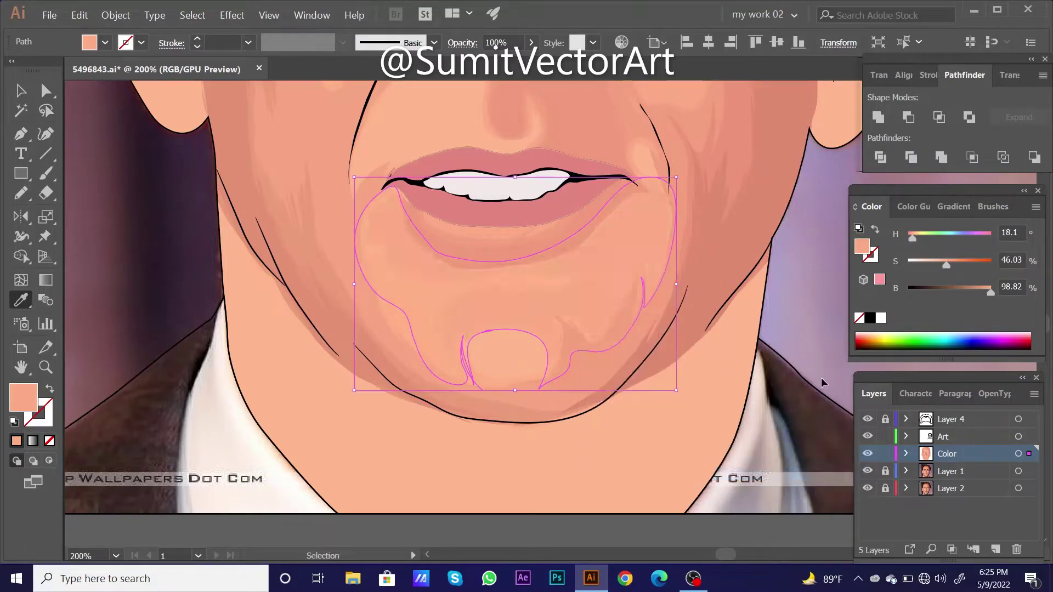
pyautogui.hotkey('ctrl', 'shift', 'a')
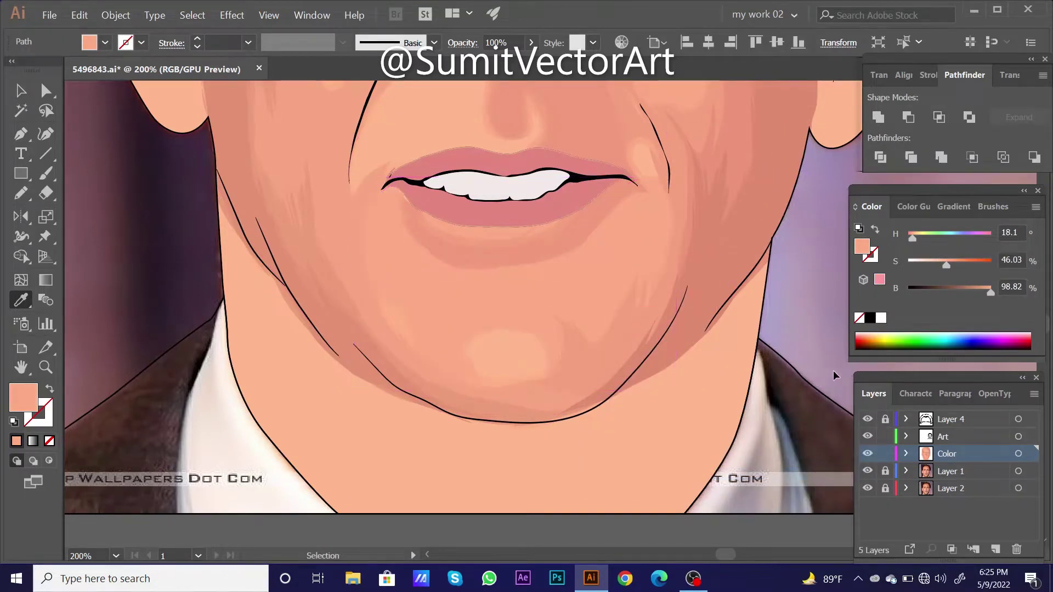
pyautogui.scroll(-3, 526, 325)
pyautogui.scroll(2, 598, 292)
# - Refine the chin shadow's anchor points with Direct Selection to fit under the lower lip
pyautogui.click(598, 293)
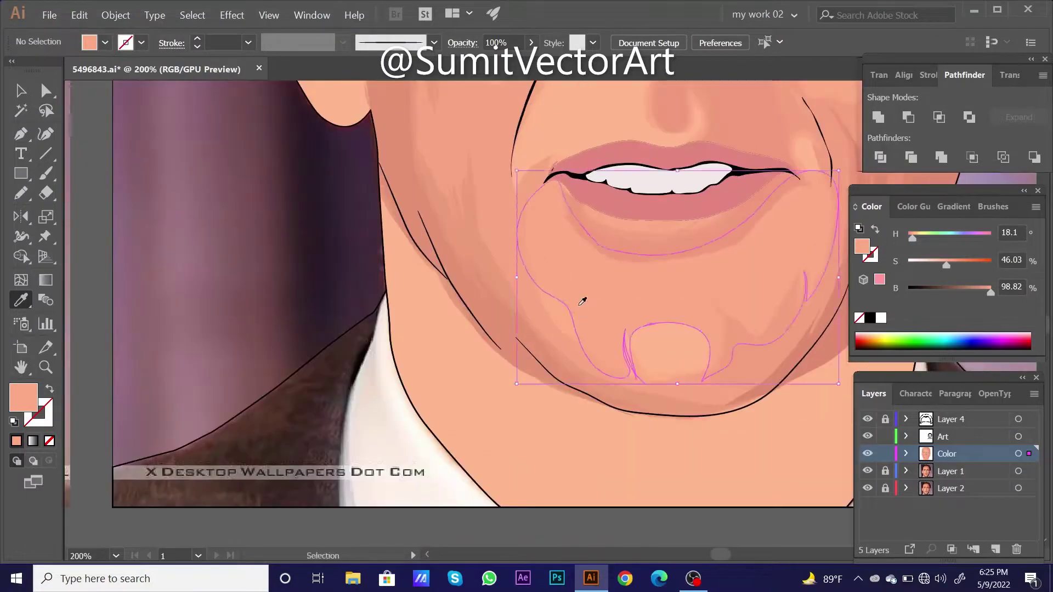
pyautogui.press('a')
pyautogui.moveTo(531, 319); pyautogui.dragTo(510, 345)
pyautogui.moveTo(507, 299); pyautogui.dragTo(484, 293)
pyautogui.click(546, 351)
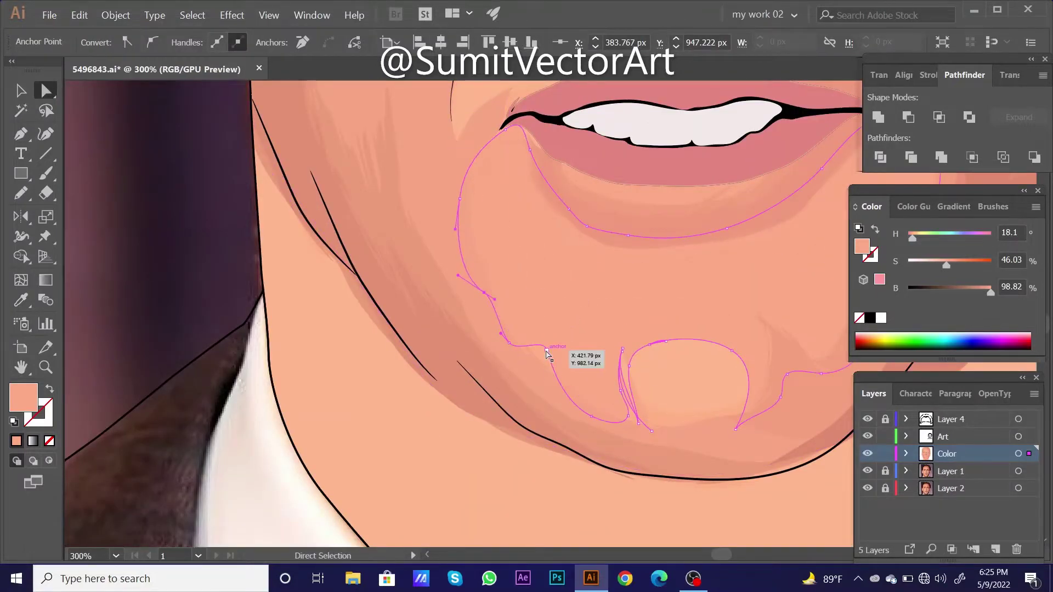
pyautogui.hotkey('ctrl', '-')
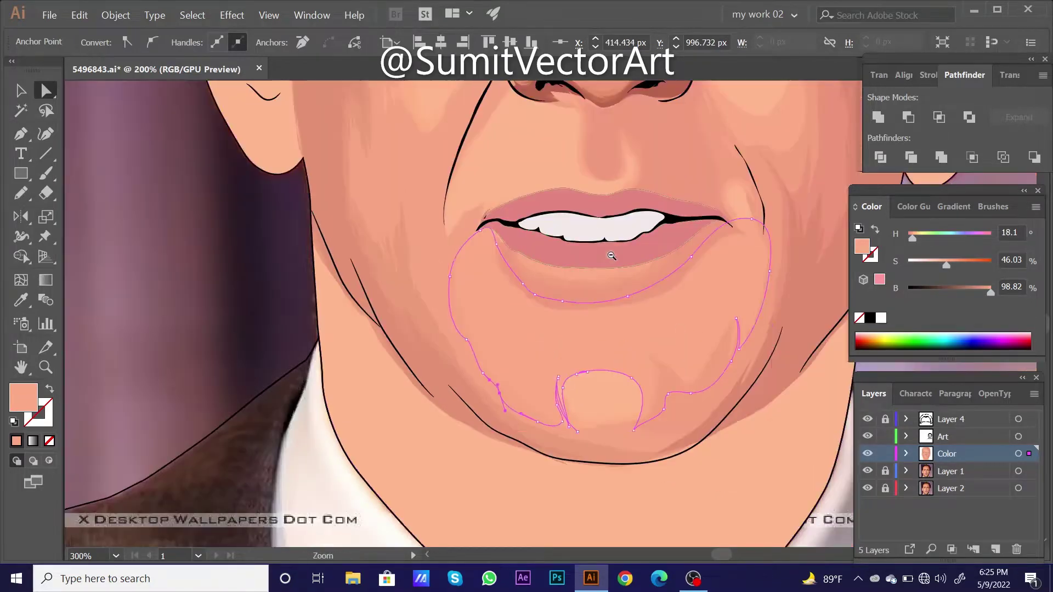
pyautogui.hotkey('ctrl', 'shift', 'a')
pyautogui.hotkey('ctrl', '-')
pyautogui.hotkey('ctrl', '-')
pyautogui.hotkey('ctrl', '-')
pyautogui.hotkey('ctrl', '-')
pyautogui.hotkey('ctrl', '-')
pyautogui.hotkey('ctrl', '+')
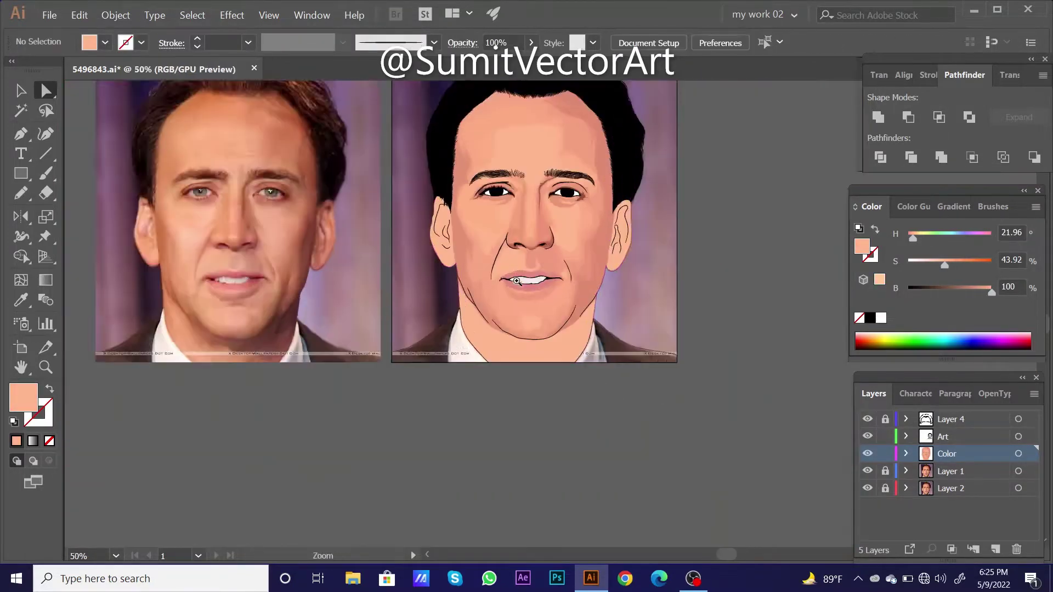
pyautogui.hotkey('ctrl', '+')
# - Set the chin shadow to 60% opacity and centre both portraits in view
pyautogui.click(583, 354)
pyautogui.write('60')
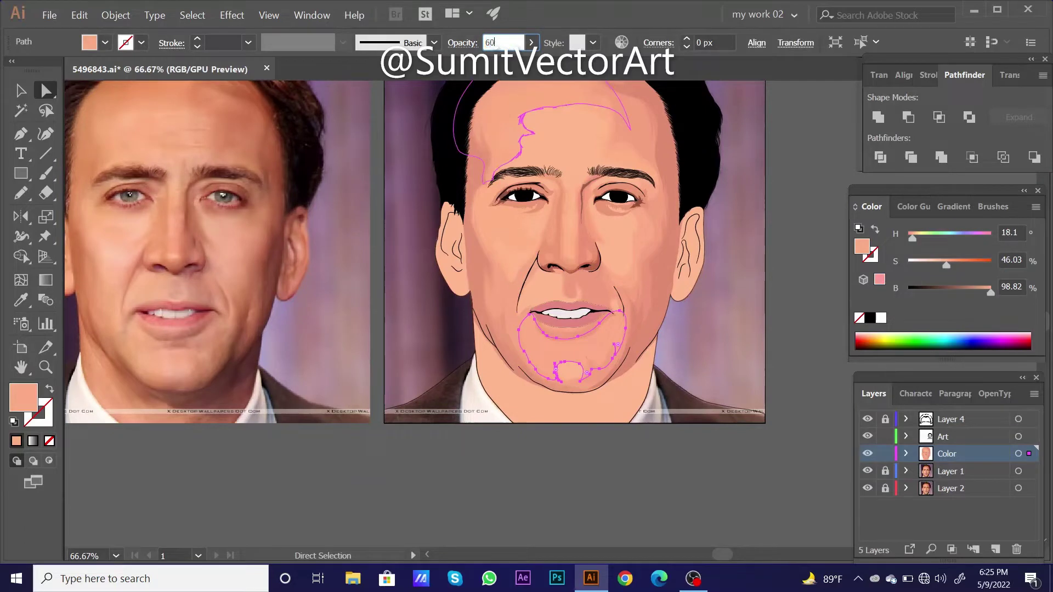
pyautogui.hotkey('ctrl', 'shift', 'a')
pyautogui.hotkey('ctrl', '-')
pyautogui.hotkey('ctrl', '-')
pyautogui.hotkey('ctrl', '-')
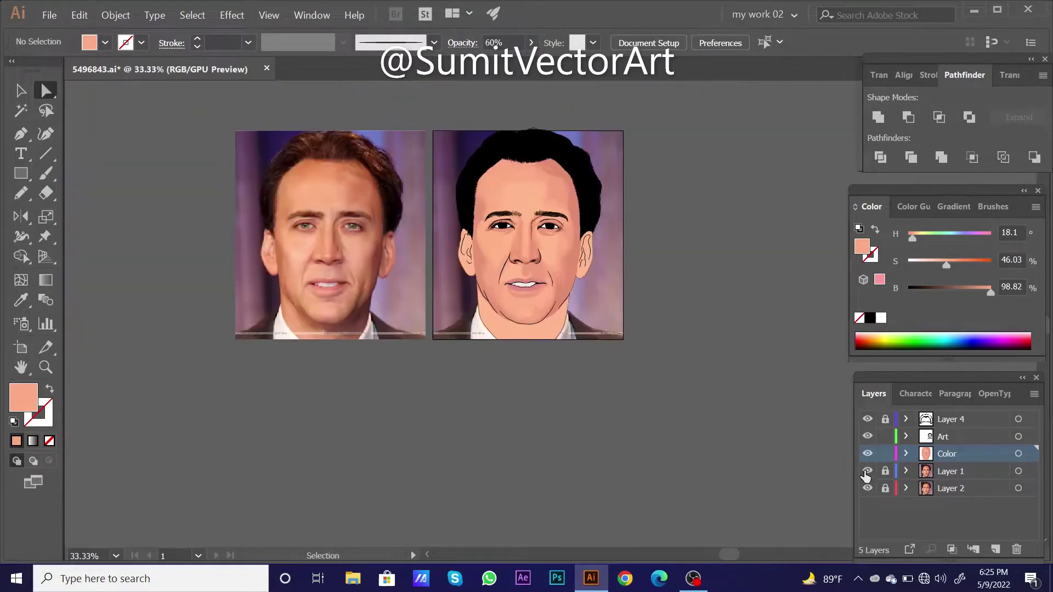
pyautogui.scroll(2, 567, 367)
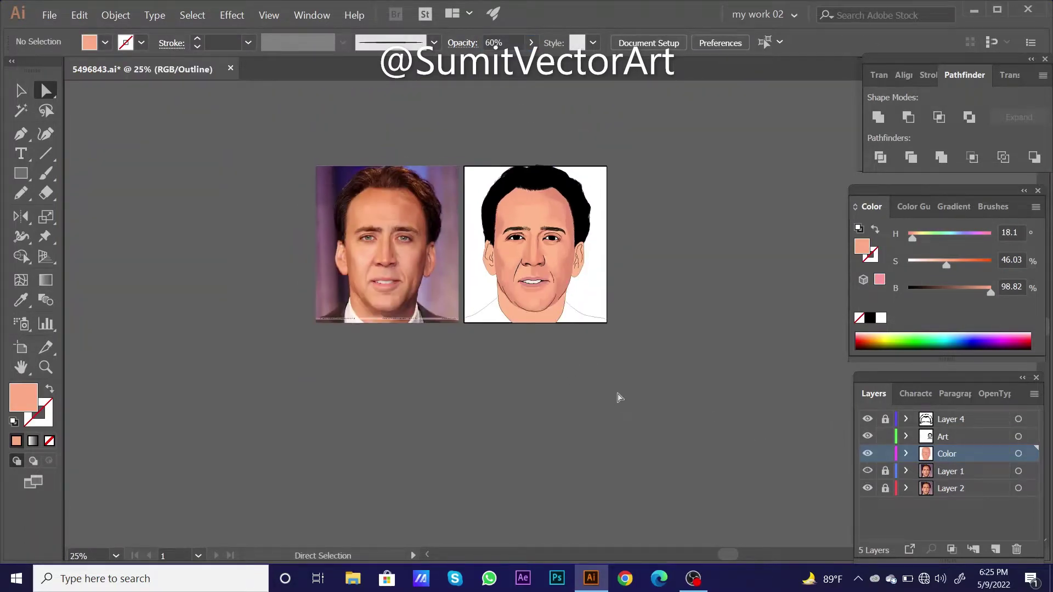
pyautogui.keyDown('alt'); pyautogui.scroll(1, 617, 399); pyautogui.keyUp('alt')
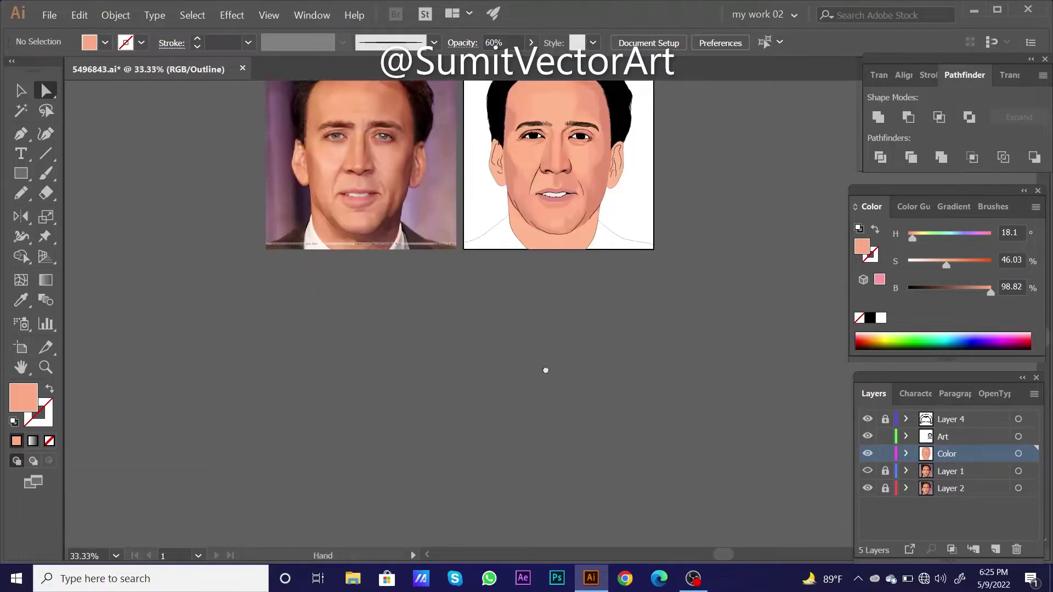
pyautogui.moveTo(546, 369); pyautogui.dragTo(560, 400)
pyautogui.keyDown('alt'); pyautogui.scroll(1, 560, 400); pyautogui.keyUp('alt')
pyautogui.moveTo(587, 433); pyautogui.dragTo(585, 488)
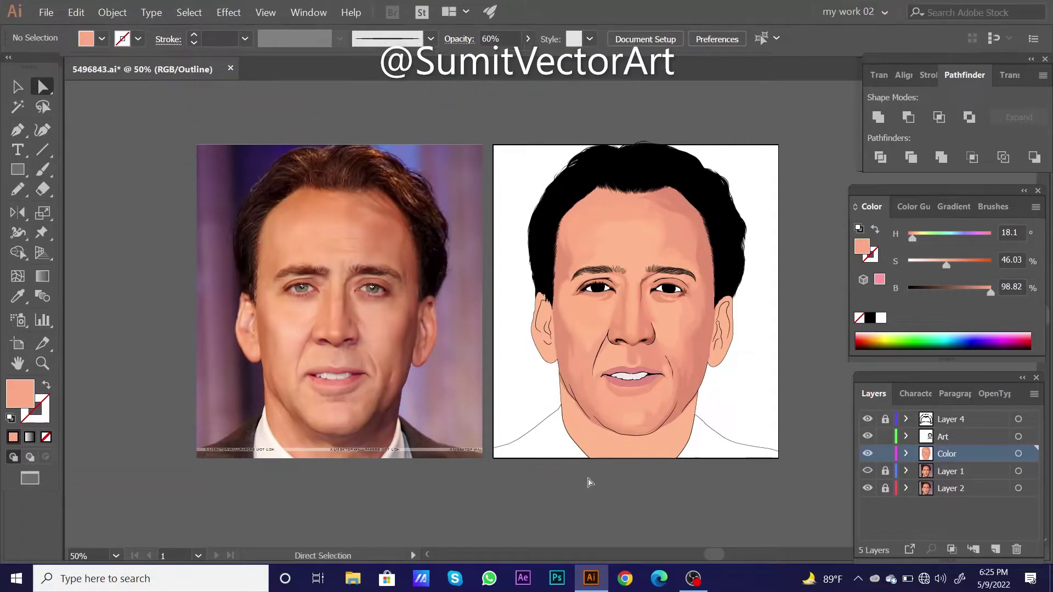
# - Preview both portraits full screen, then return to the normal workspace
pyautogui.press('f')
pyautogui.press('f')
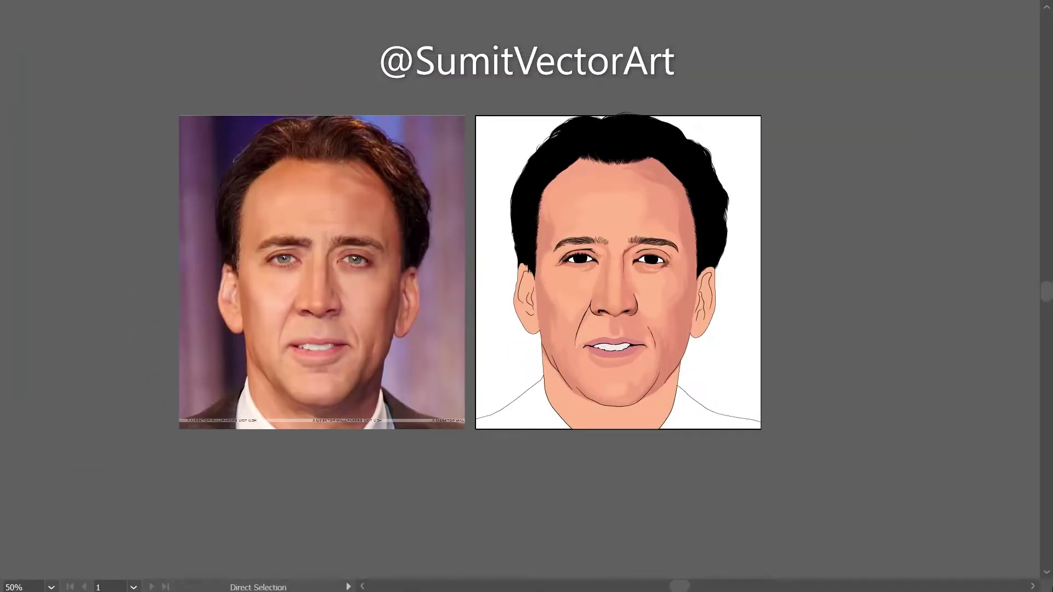
pyautogui.scroll(-5, 527, 296)
pyautogui.scroll(5, 713, 450)
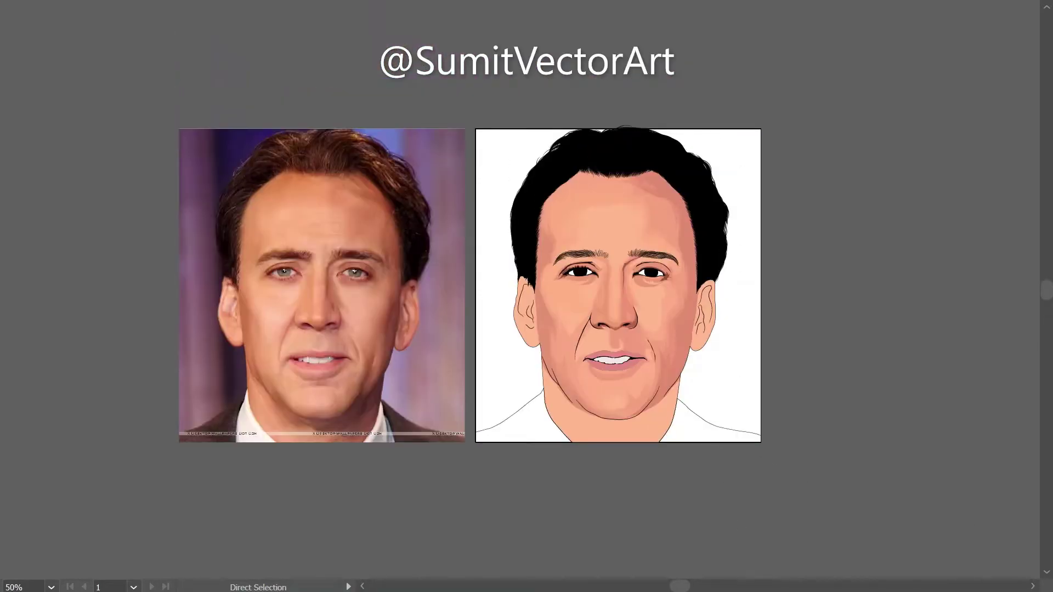
pyautogui.press('f')
pyautogui.hotkey('ctrl', '-')
pyautogui.hotkey('ctrl', '-')
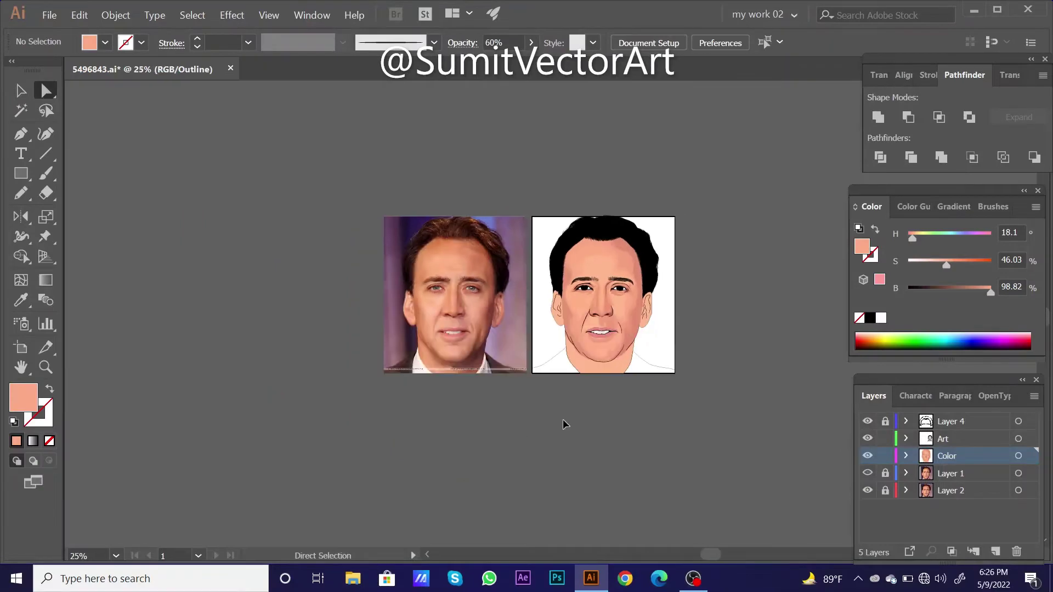
pyautogui.hotkey('ctrl', '+')
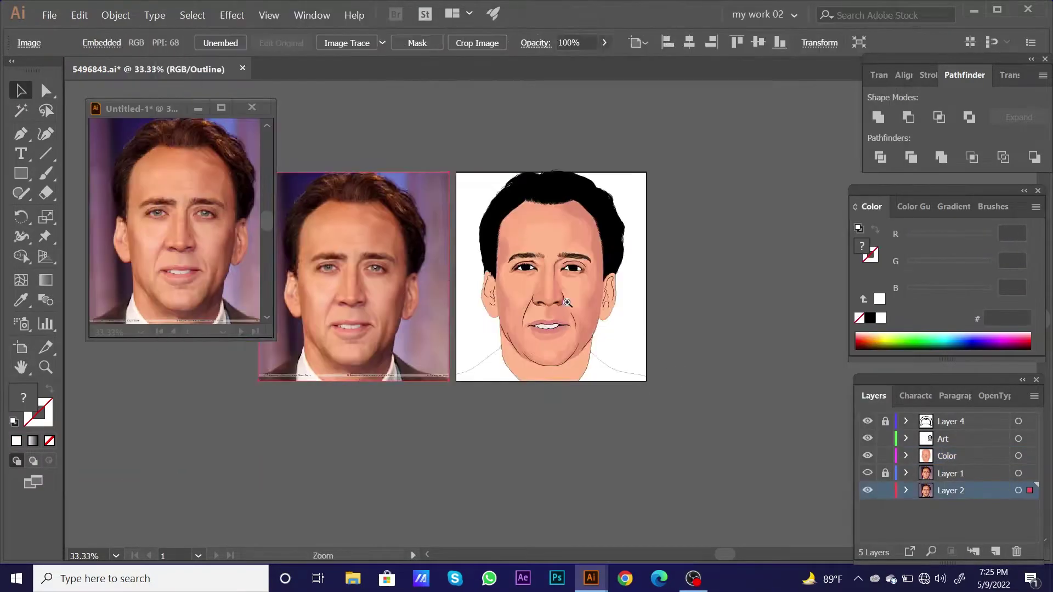
# - Switch the line art to outline view and zoom in on the right cheek
pyautogui.click(867, 455)
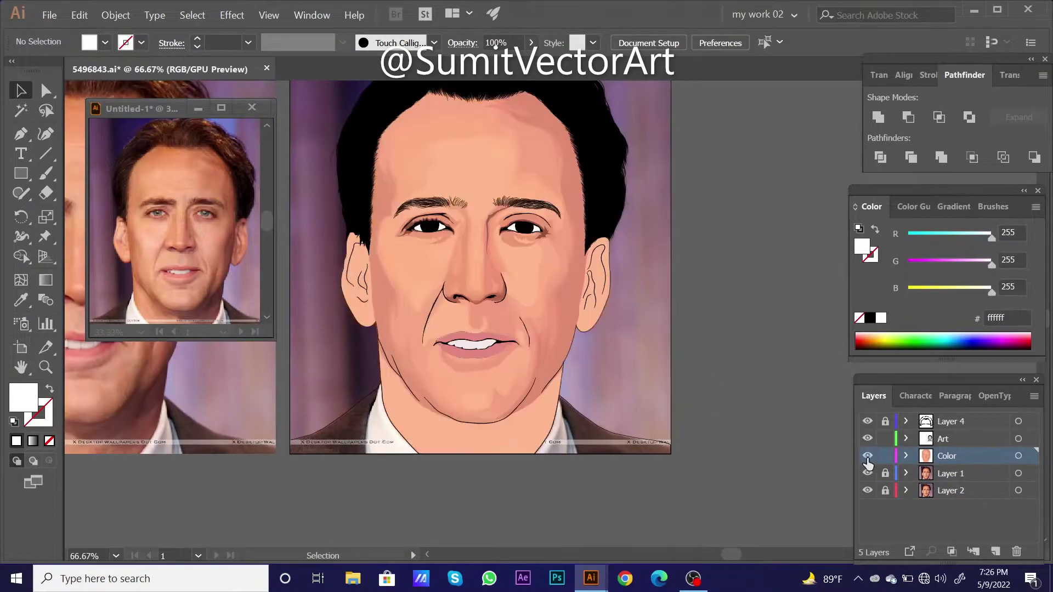
pyautogui.hotkey('ctrl', 'y')
pyautogui.hotkey('ctrl', '+')
pyautogui.hotkey('ctrl', '+')
pyautogui.scroll(-3, 669, 384)
pyautogui.hotkey('ctrl', '+')
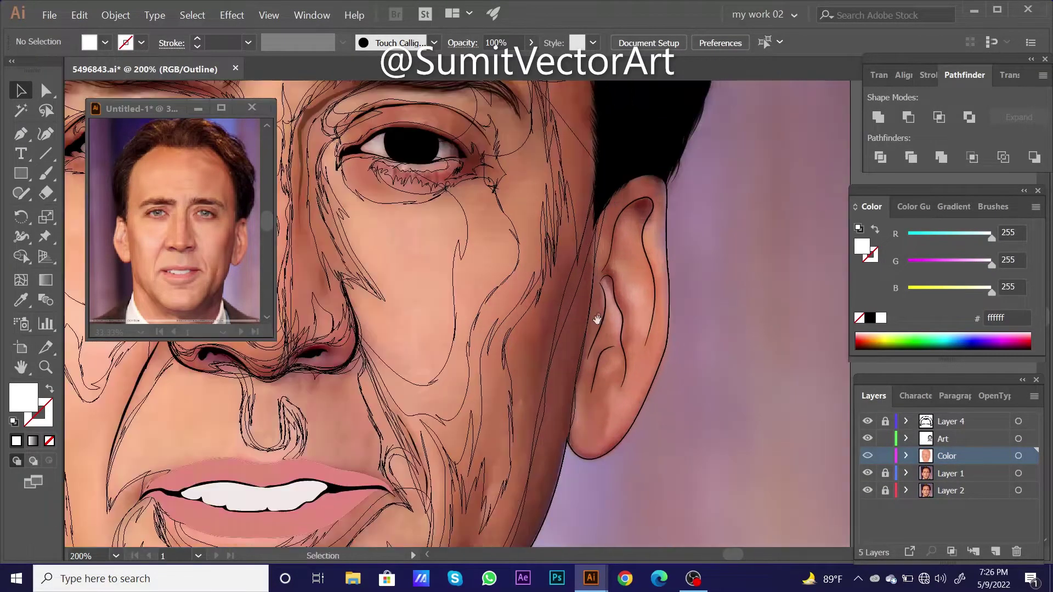
# - Pencil a shadow shape from the cheek down the right jaw edge
pyautogui.moveTo(597, 319); pyautogui.dragTo(597, 199)
pyautogui.press('n')
pyautogui.moveTo(526, 280)
pyautogui.mouseDown()
pyautogui.moveTo(530, 395)
pyautogui.moveTo(531, 276)
pyautogui.mouseUp()
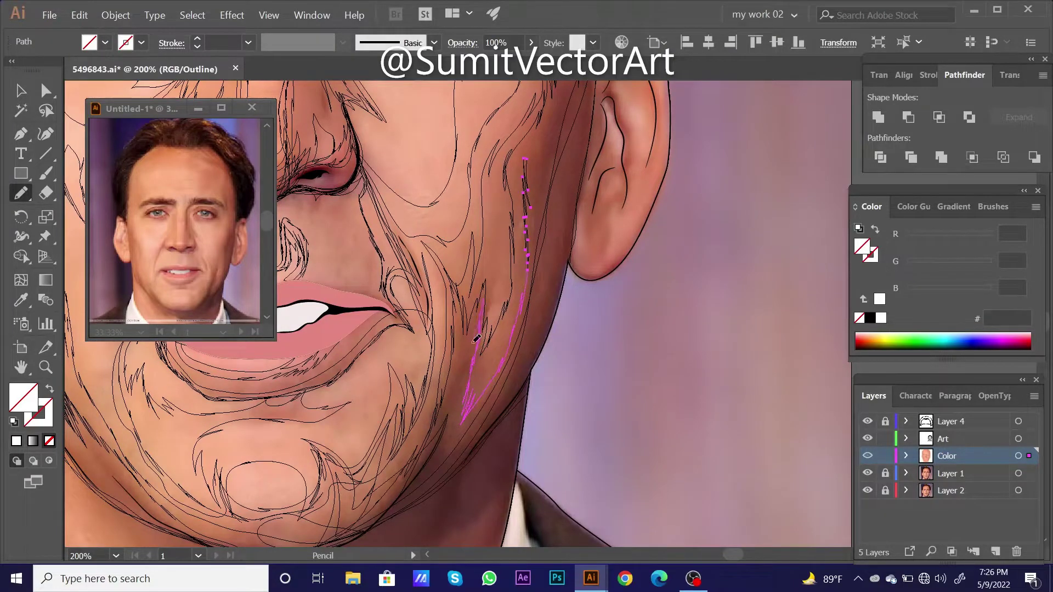
pyautogui.moveTo(449, 385); pyautogui.dragTo(424, 380)
pyautogui.moveTo(386, 449); pyautogui.dragTo(431, 384)
pyautogui.moveTo(383, 415); pyautogui.dragTo(620, 153)
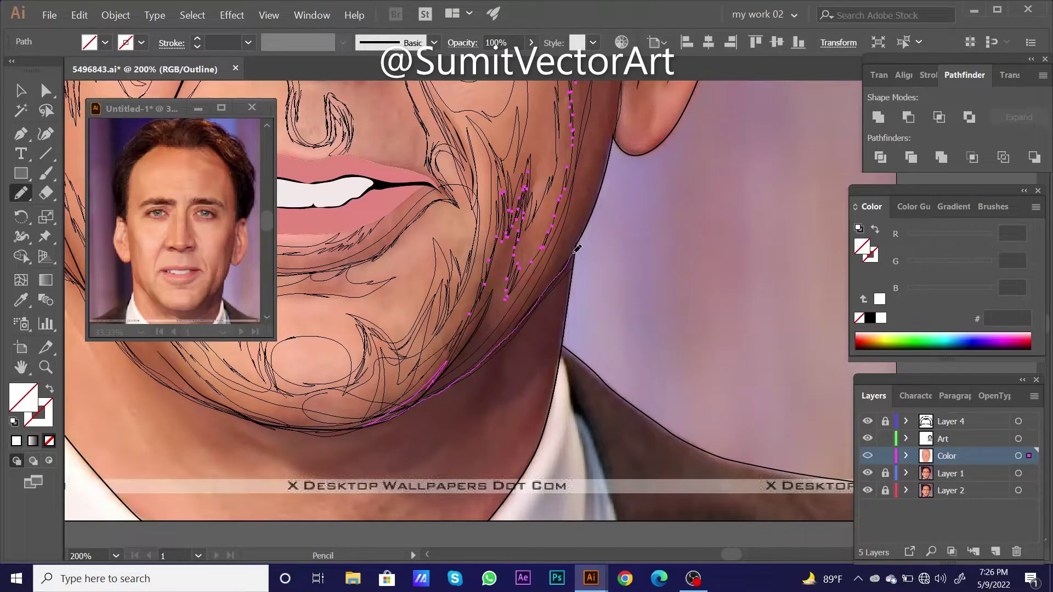
pyautogui.moveTo(630, 107); pyautogui.dragTo(460, 355)
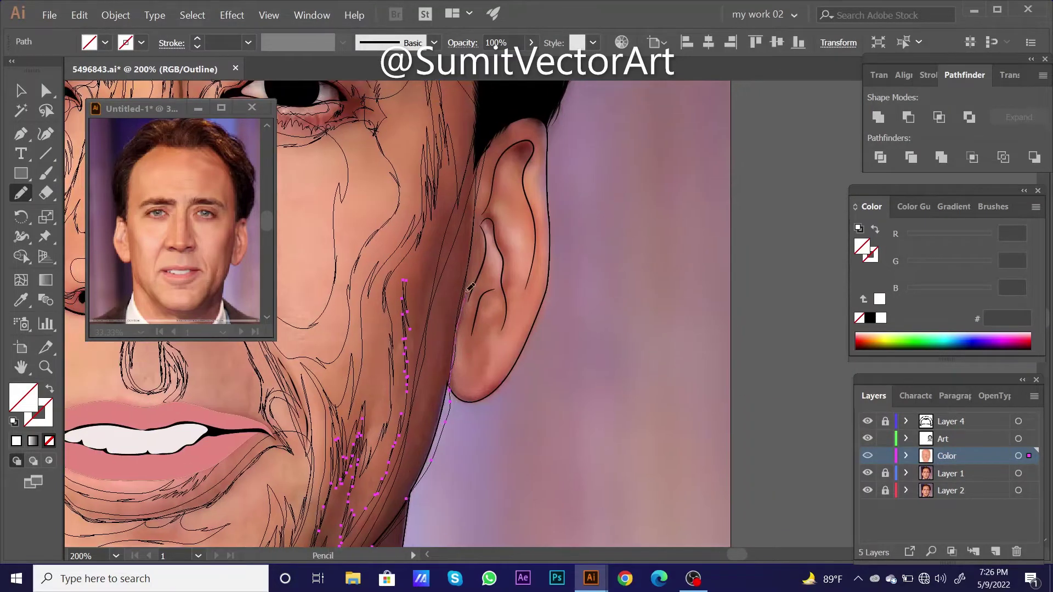
pyautogui.moveTo(470, 288)
pyautogui.mouseDown()
pyautogui.moveTo(456, 362)
pyautogui.moveTo(445, 287)
pyautogui.mouseUp()
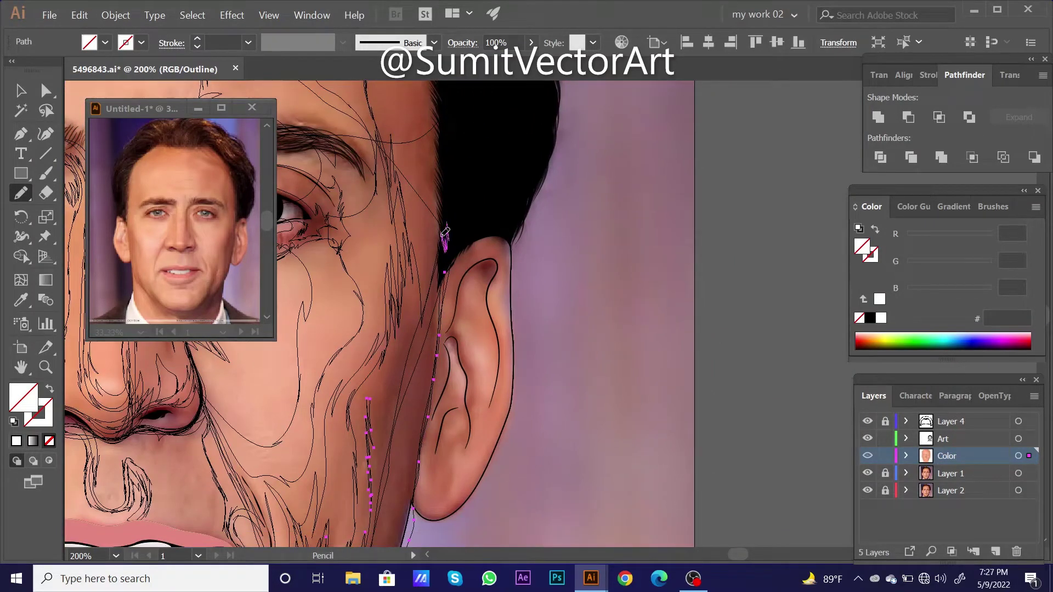
pyautogui.moveTo(445, 232); pyautogui.dragTo(425, 287)
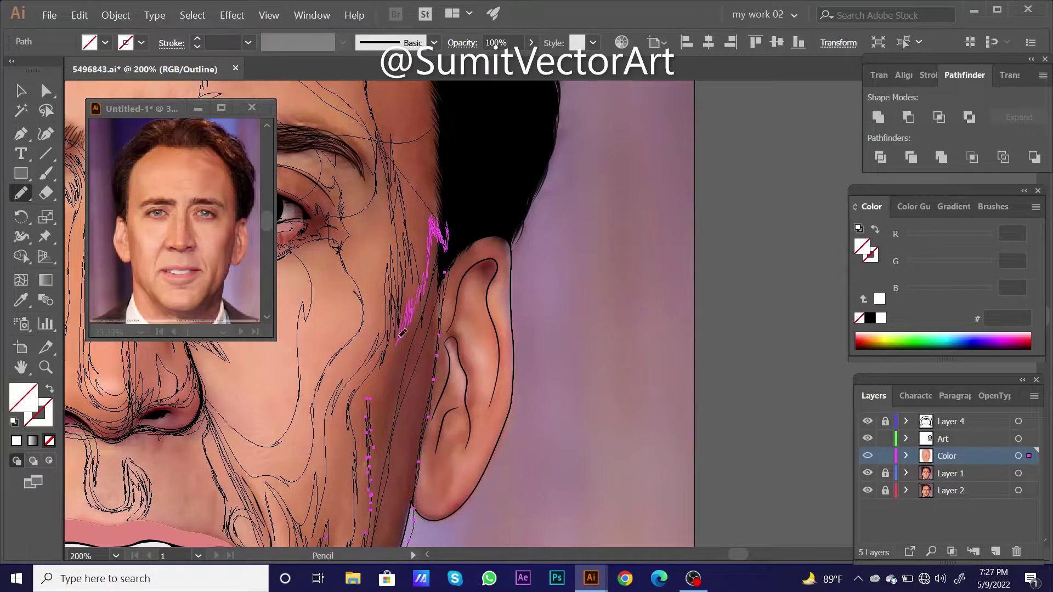
# - Select the ear and jaw line art, then lock the line-art layer
pyautogui.press('v')
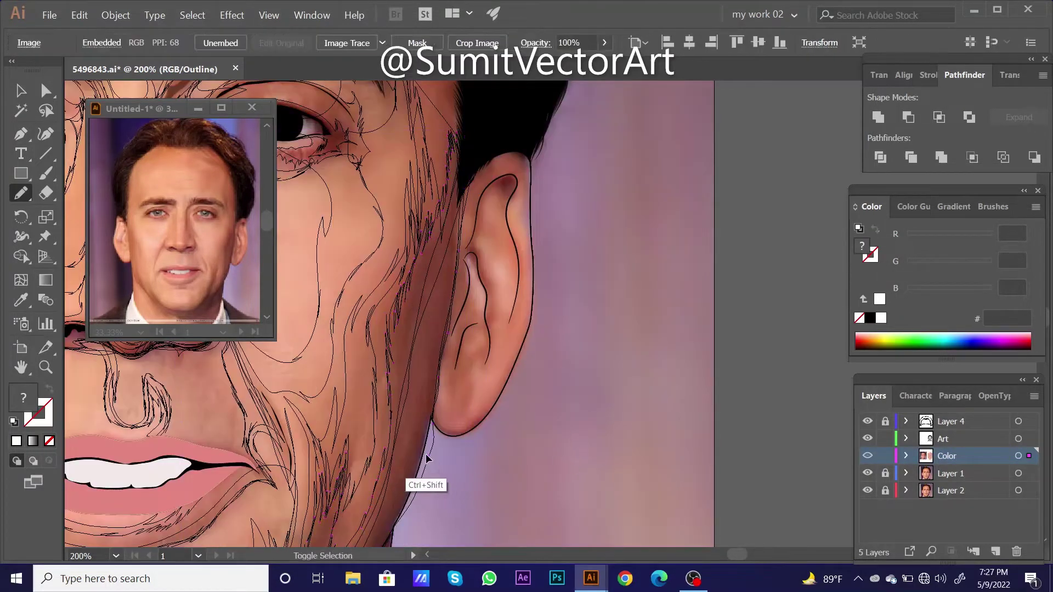
pyautogui.click(509, 377)
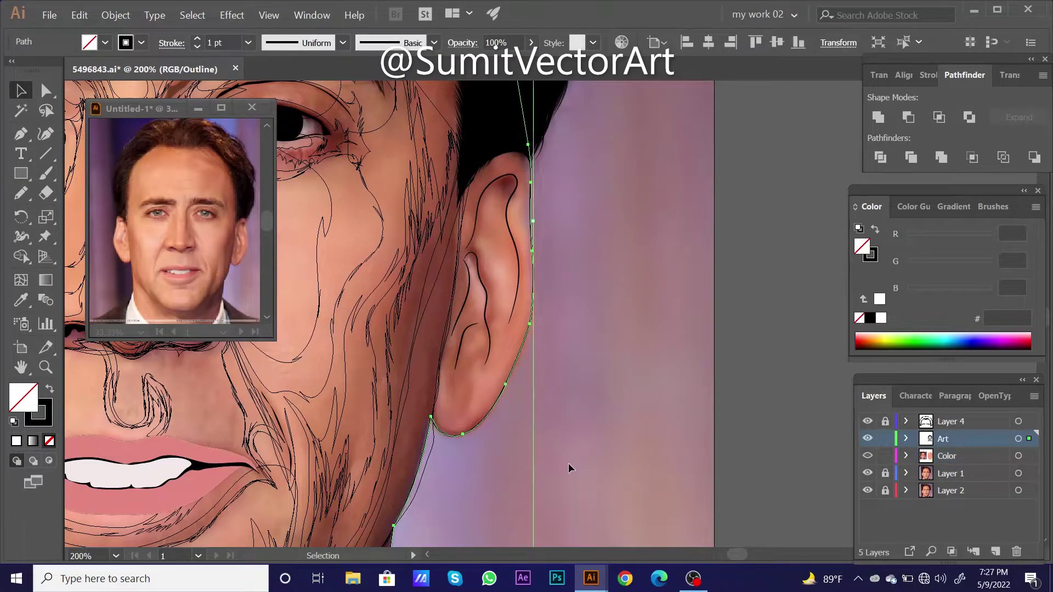
pyautogui.click(431, 458)
pyautogui.hotkey('ctrl', 'alt', '0')
pyautogui.hotkey('ctrl', 'y')
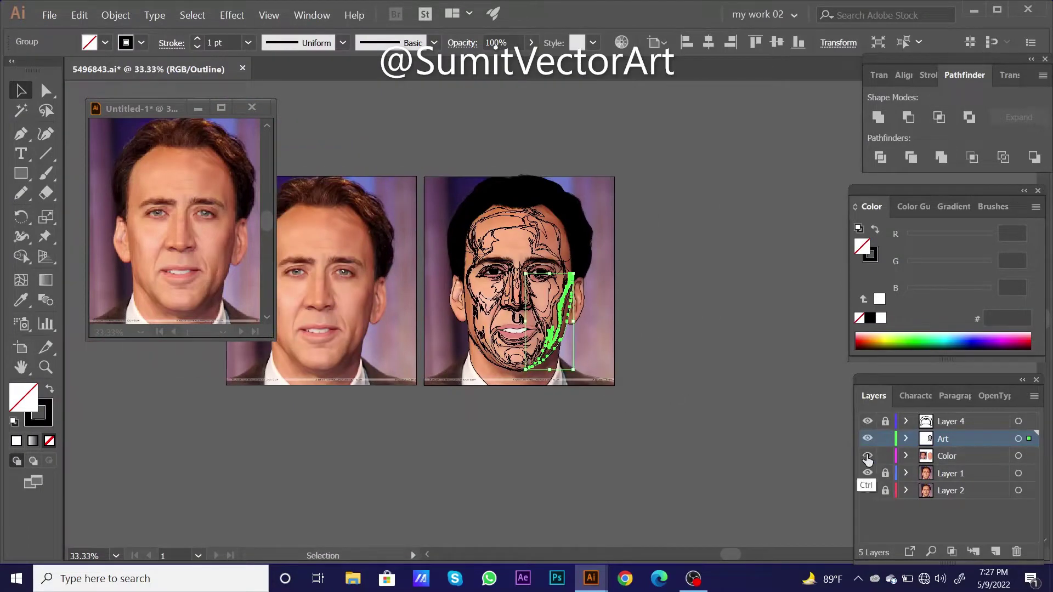
pyautogui.keyDown('ctrl'); pyautogui.click(868, 456); pyautogui.keyUp('ctrl')
pyautogui.keyDown('alt'); pyautogui.click(885, 456); pyautogui.keyUp('alt')
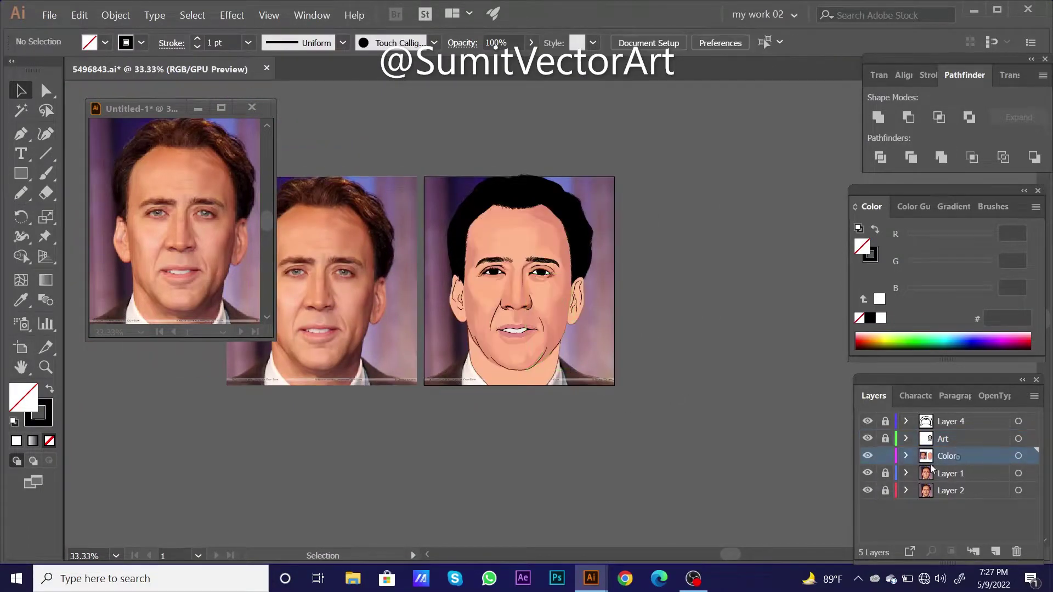
pyautogui.keyDown('alt'); pyautogui.scroll(2, 609, 376); pyautogui.keyUp('alt')
pyautogui.scroll(1, 543, 317)
# - Fill the jaw shadow with a sampled skin tone at brightness 80
pyautogui.press('i')
pyautogui.click(549, 307)
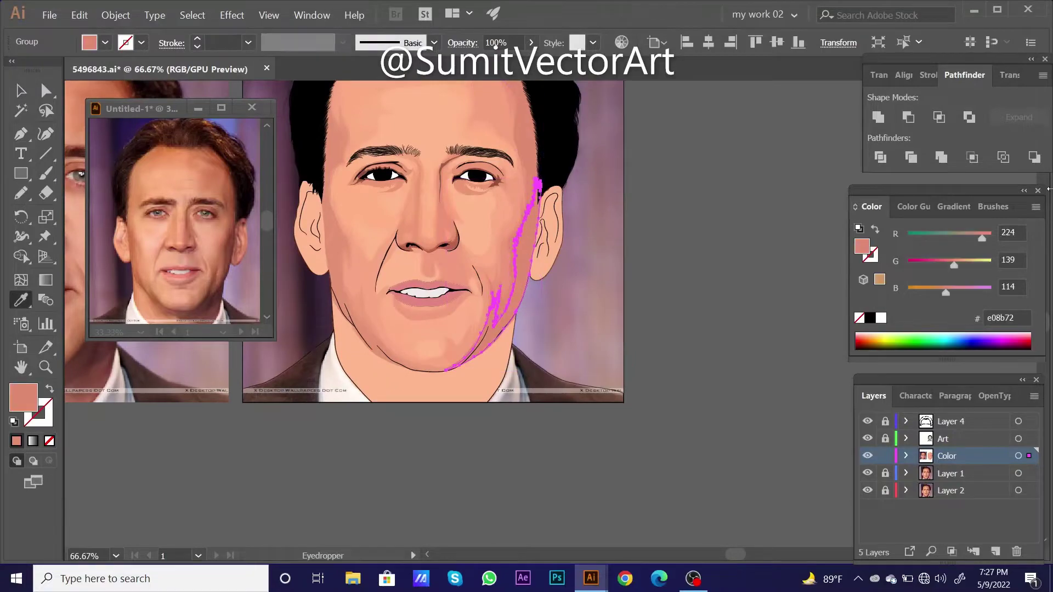
pyautogui.write('80')
pyautogui.press('Return')
pyautogui.press('v')
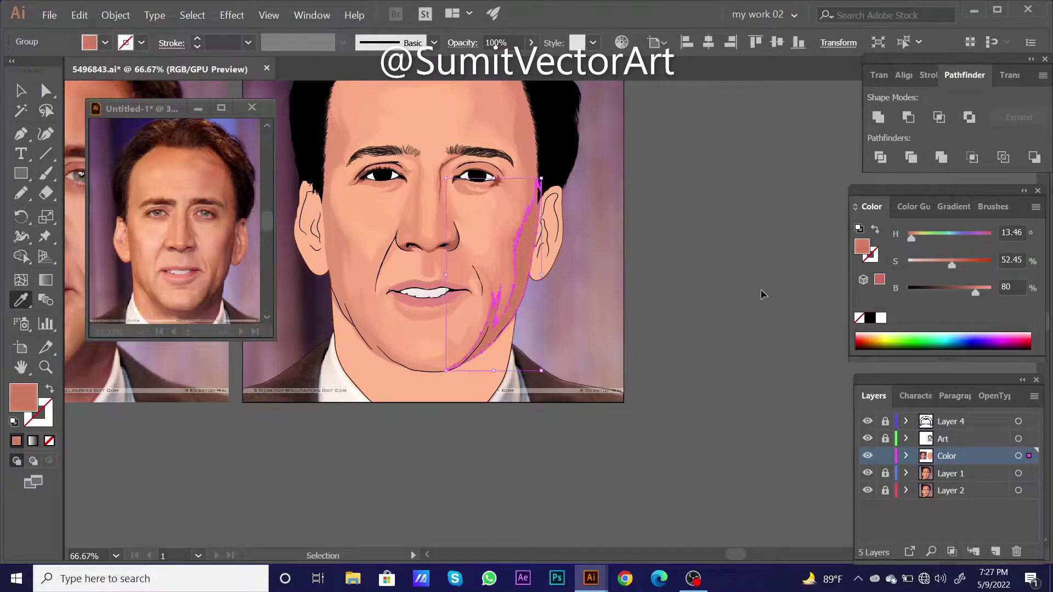
pyautogui.click(761, 288)
# - Return to outline view and start a pencil shadow along the right temple
pyautogui.hotkey('ctrl', 'alt', '0')
pyautogui.click(868, 473)
pyautogui.hotkey('ctrl', 'y')
pyautogui.keyDown('alt'); pyautogui.scroll(2, 553, 284); pyautogui.keyUp('alt')
pyautogui.keyDown('alt'); pyautogui.scroll(1, 778, 376); pyautogui.keyUp('alt')
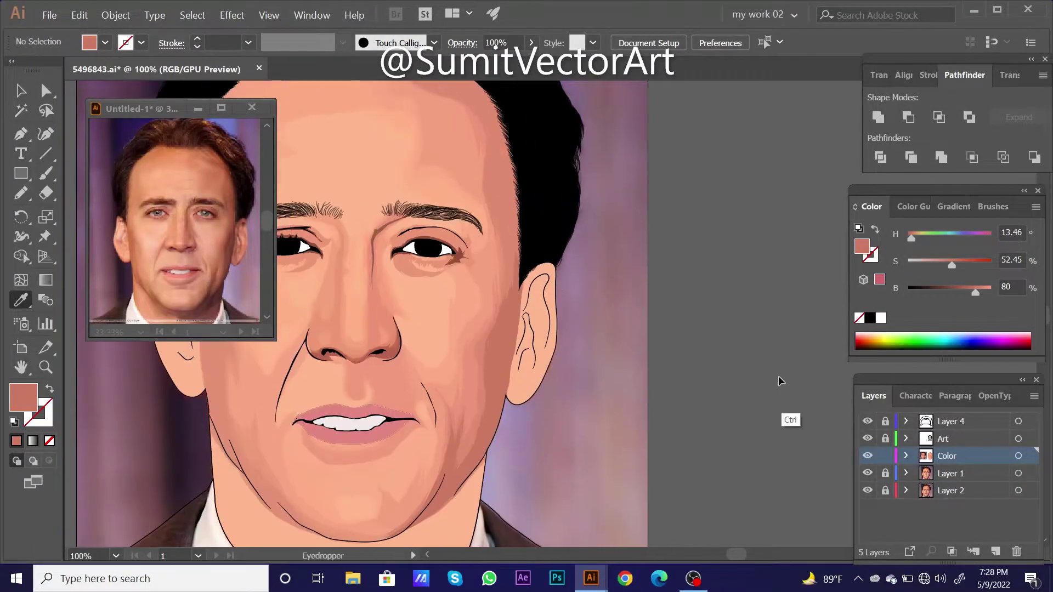
pyautogui.hotkey('ctrl', 'y')
pyautogui.keyDown('alt'); pyautogui.scroll(1, 576, 274); pyautogui.keyUp('alt')
pyautogui.press('n')
pyautogui.moveTo(518, 350)
pyautogui.mouseDown()
pyautogui.moveTo(470, 217)
pyautogui.moveTo(476, 159)
pyautogui.mouseUp()
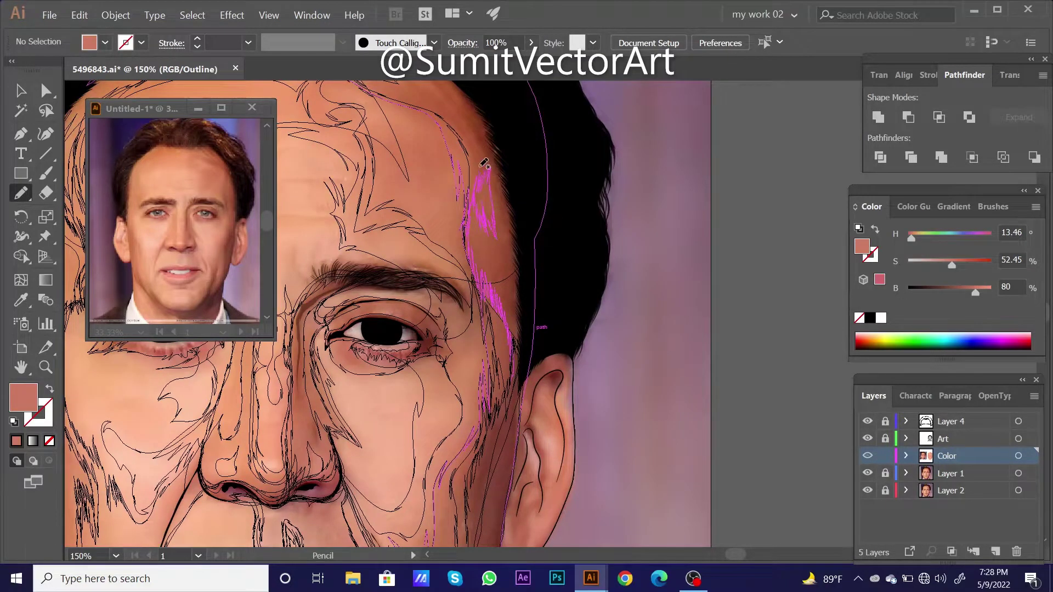
# - Fill the temple shadow with a sampled skin colour and zoom out
pyautogui.scroll(3, 476, 159)
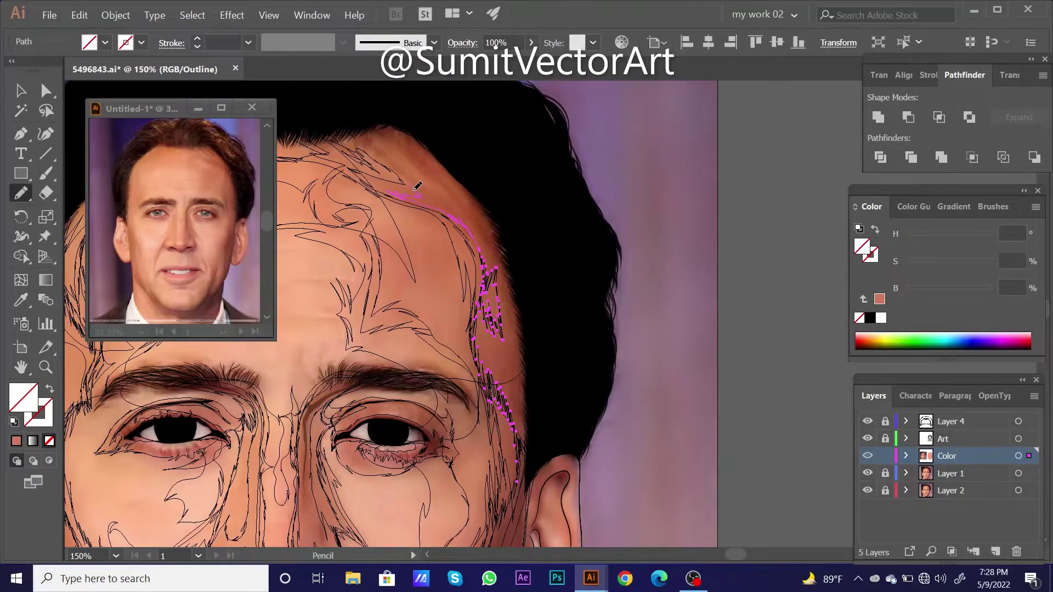
pyautogui.scroll(-3, 403, 155)
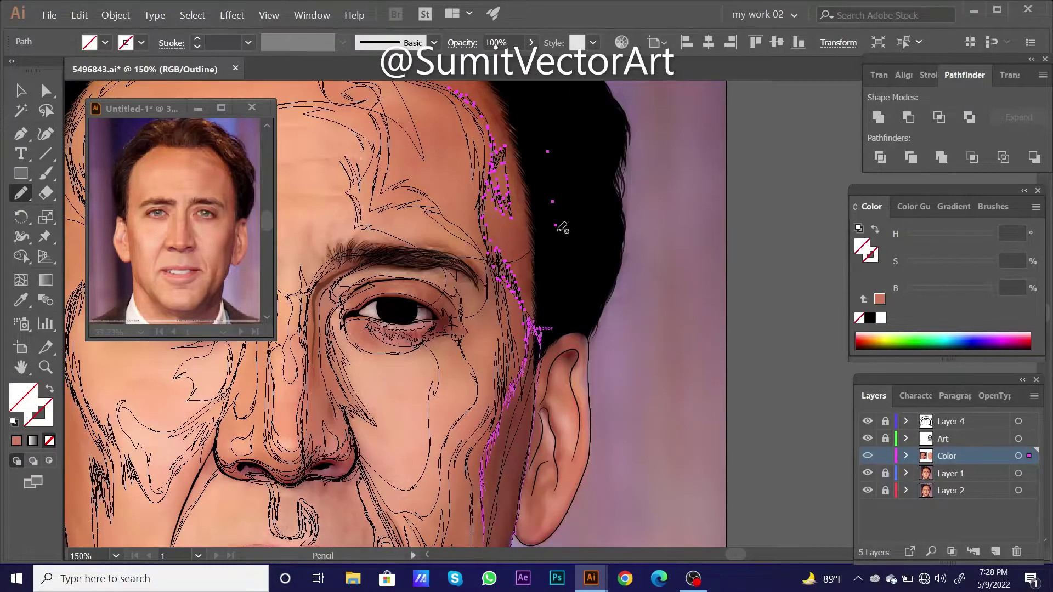
pyautogui.press('ctrl')
pyautogui.keyDown('ctrl'); pyautogui.click(868, 457); pyautogui.keyUp('ctrl')
pyautogui.press('i')
pyautogui.hotkey('ctrl', '0')
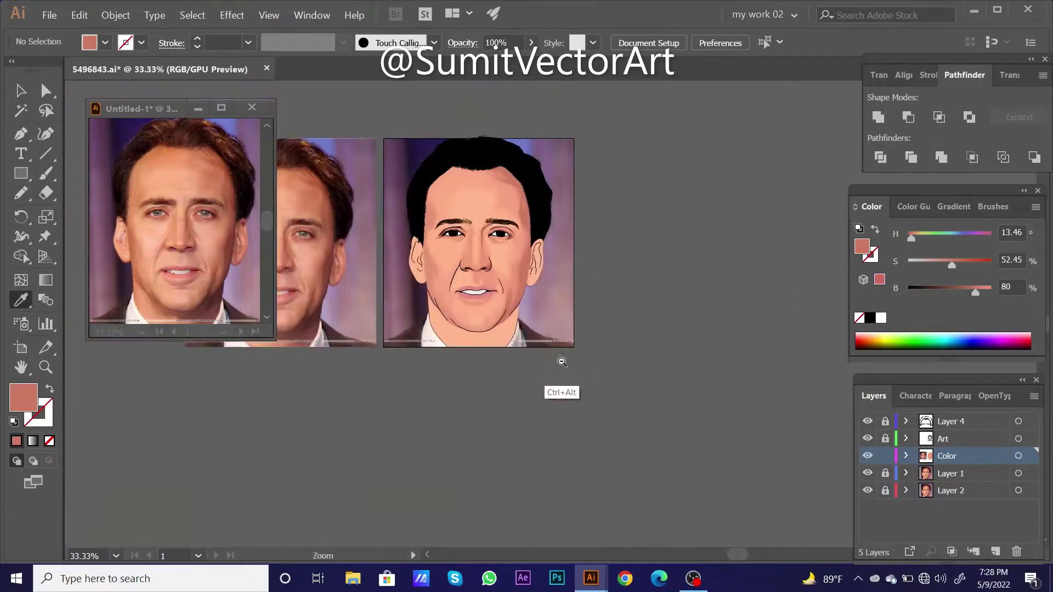
pyautogui.hotkey('ctrl', '-')
# - Pencil a thin shadow strip down the right temple hairline and fill it with sampled skin tone
pyautogui.scroll(5, 549, 316)
pyautogui.hotkey('ctrl', 'y')
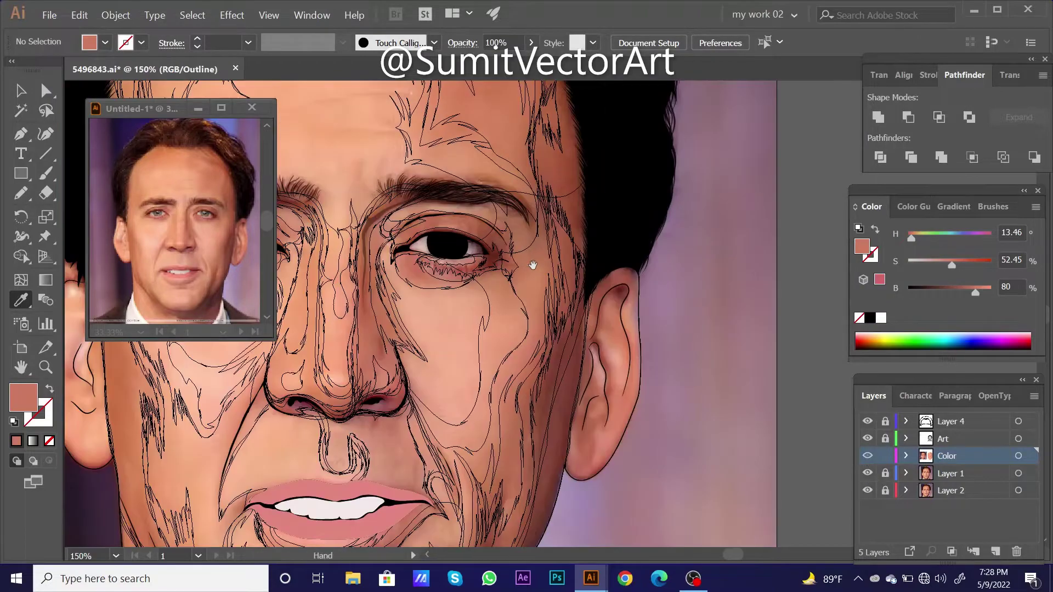
pyautogui.click(554, 179)
pyautogui.press('n')
pyautogui.moveTo(550, 176); pyautogui.dragTo(571, 253)
pyautogui.hotkey('ctrl', 'y')
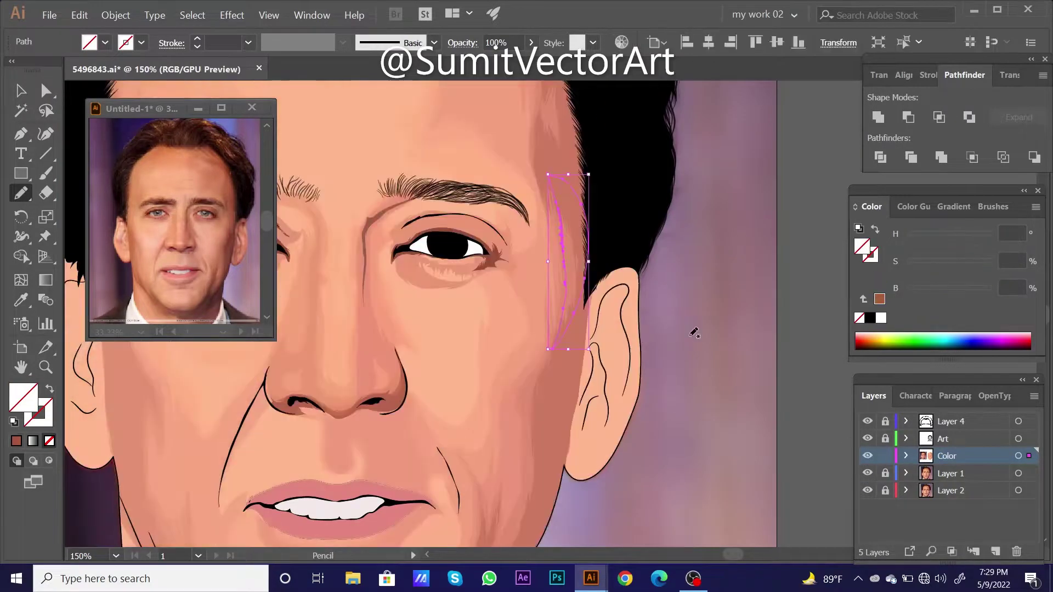
pyautogui.press('i')
pyautogui.click(694, 345)
# - Scroll and zoom the view in on the nose and mouth
pyautogui.scroll(-4, 571, 358)
pyautogui.scroll(5, 571, 358)
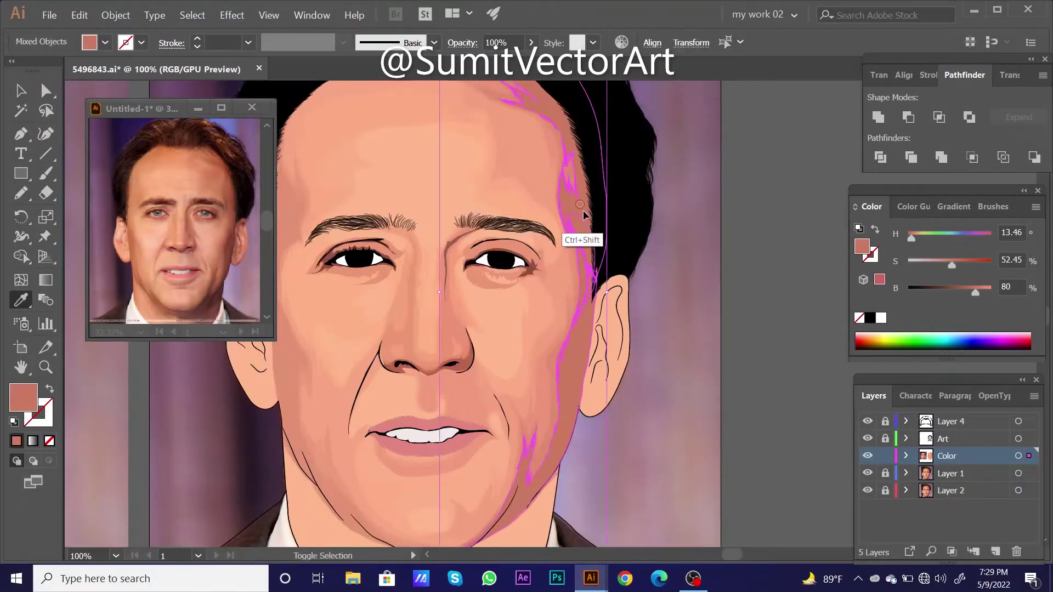
pyautogui.scroll(3, 604, 416)
pyautogui.scroll(-3, 570, 442)
pyautogui.scroll(-3, 603, 336)
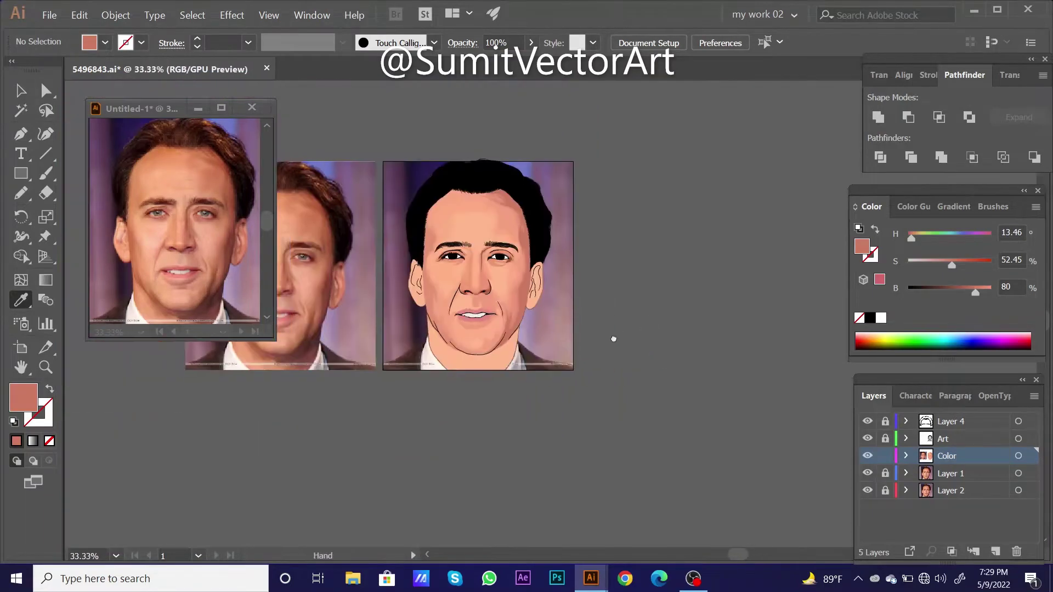
pyautogui.scroll(2, 620, 345)
pyautogui.moveTo(627, 353); pyautogui.dragTo(616, 369)
# - In Outline view, pencil a shadow shape from under the nose around the mouth
pyautogui.hotkey('ctrl', 'y')
pyautogui.scroll(2, 548, 350)
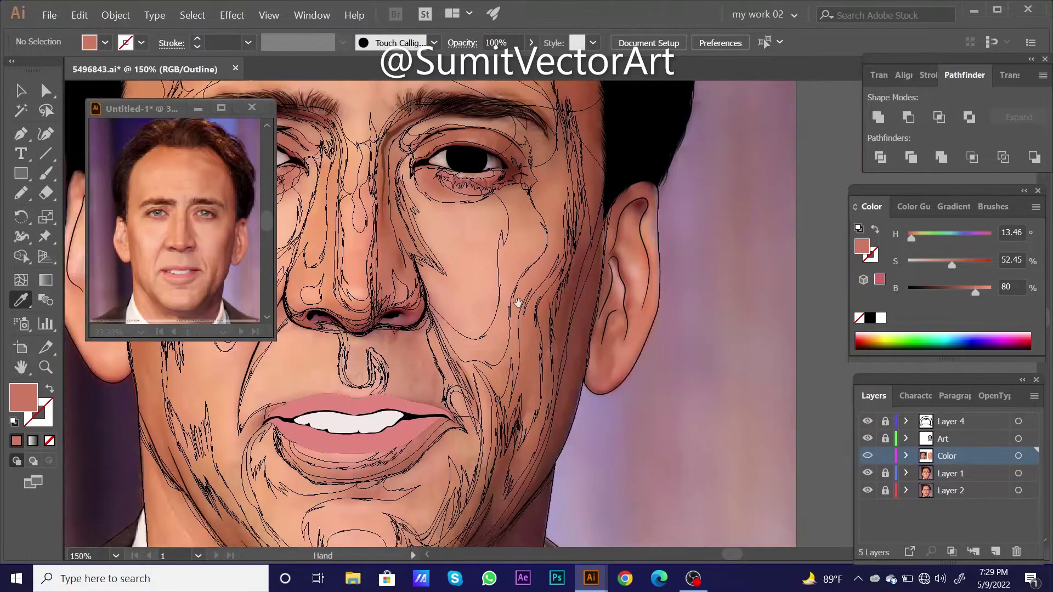
pyautogui.scroll(1, 533, 342)
pyautogui.press('n')
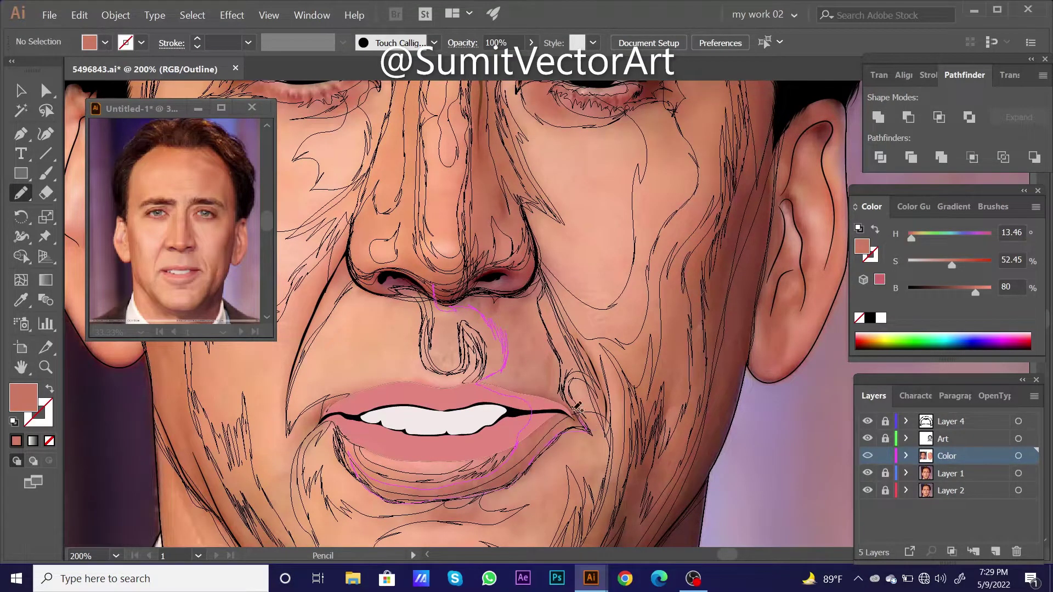
pyautogui.moveTo(539, 260); pyautogui.dragTo(436, 285)
# - Fill the mouth shadow with a sampled brightness-91 skin tone, deselect it and view the face
pyautogui.hotkey('ctrl', 'y')
pyautogui.press('i')
pyautogui.click(675, 181)
pyautogui.hotkey('ctrl', '-')
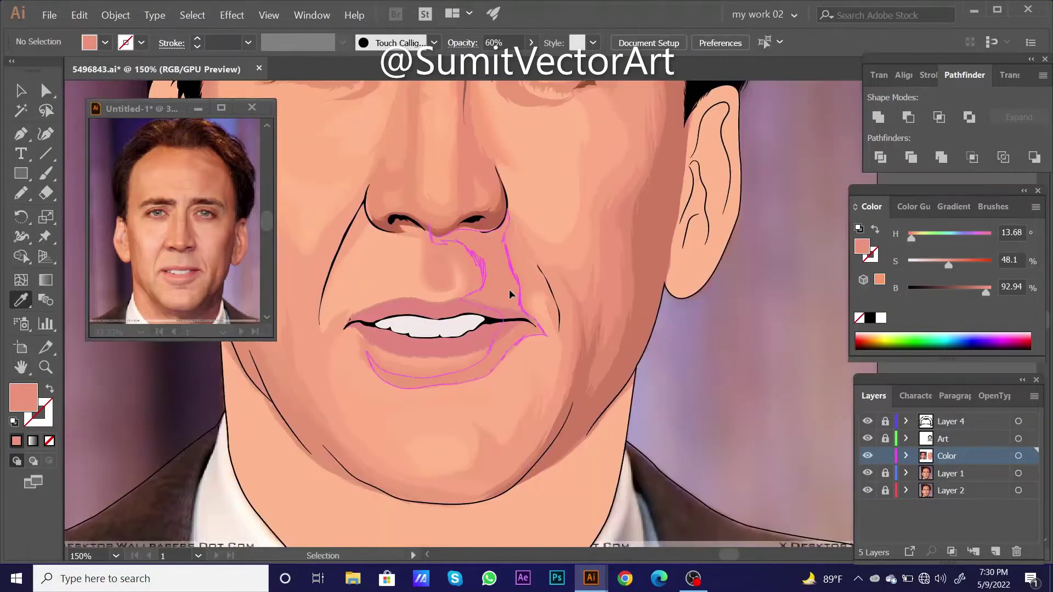
pyautogui.hotkey('ctrl', 'shift', 'a')
pyautogui.hotkey('ctrl', '-')
pyautogui.hotkey('ctrl', '-')
pyautogui.scroll(3, 554, 301)
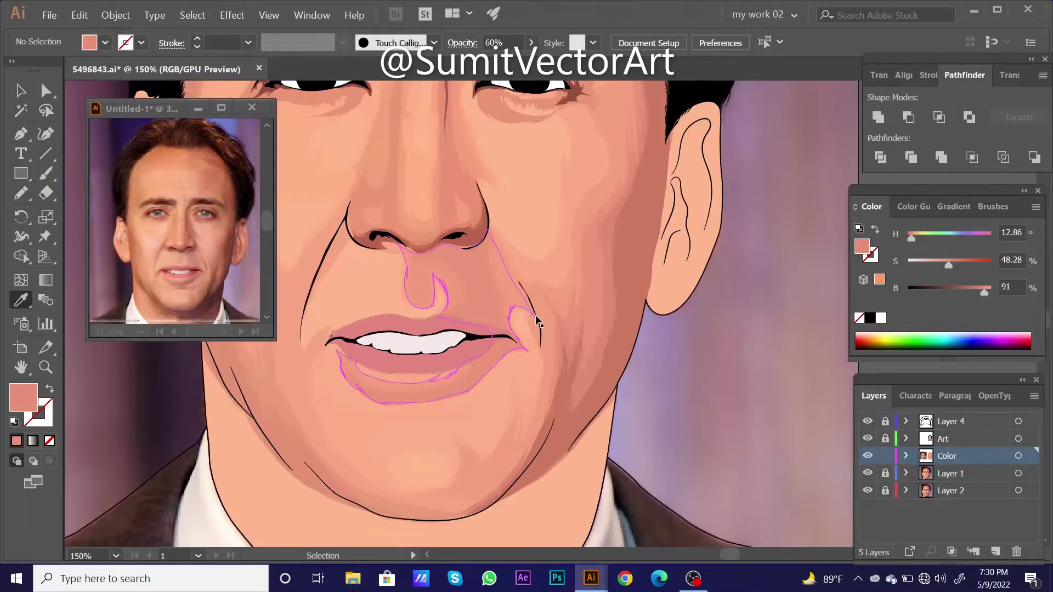
pyautogui.scroll(-3, 555, 302)
pyautogui.scroll(1, 555, 302)
pyautogui.scroll(2, 766, 335)
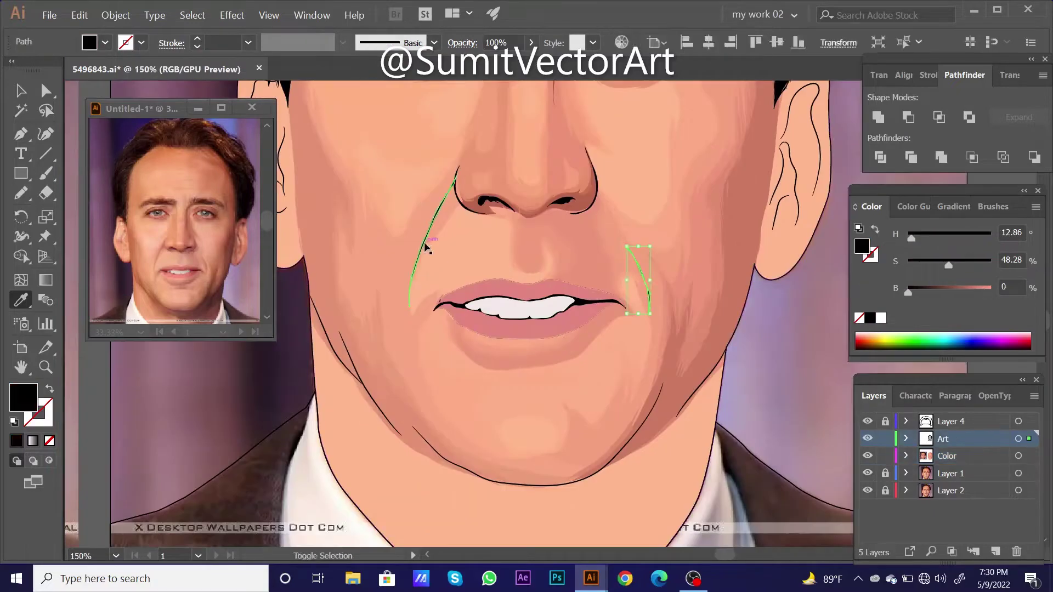
pyautogui.scroll(-5, 660, 321)
# - Lock the line-art layer, target the Color layer and pencil a shadow along the nose-to-mouth crease
pyautogui.click(885, 438)
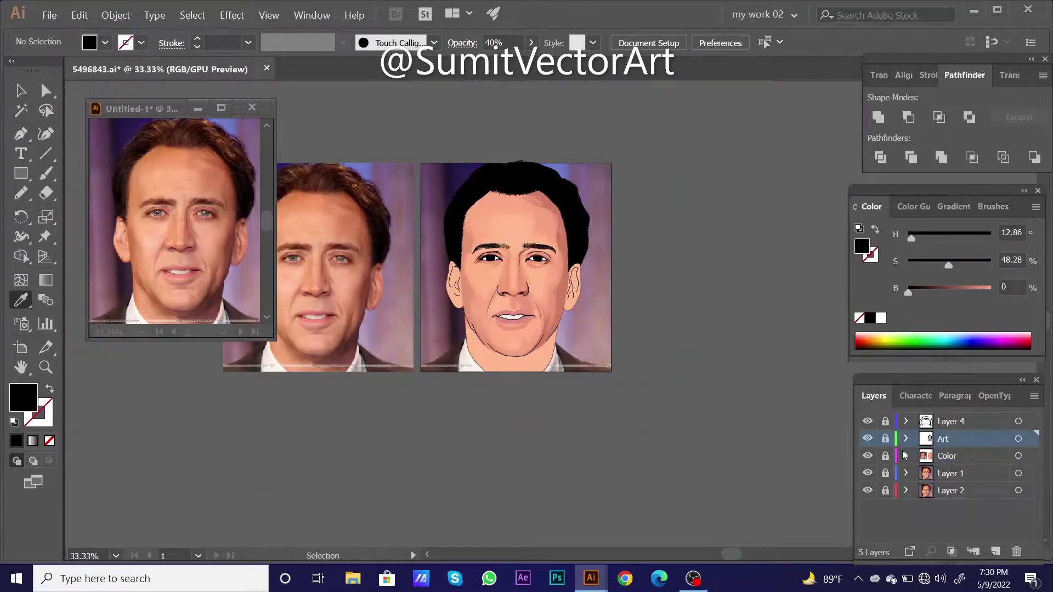
pyautogui.click(946, 456)
pyautogui.scroll(2, 526, 249)
pyautogui.hotkey('ctrl', 'y')
pyautogui.scroll(1, 525, 249)
pyautogui.scroll(3, 525, 249)
pyautogui.moveTo(526, 249); pyautogui.dragTo(518, 255)
pyautogui.press('n')
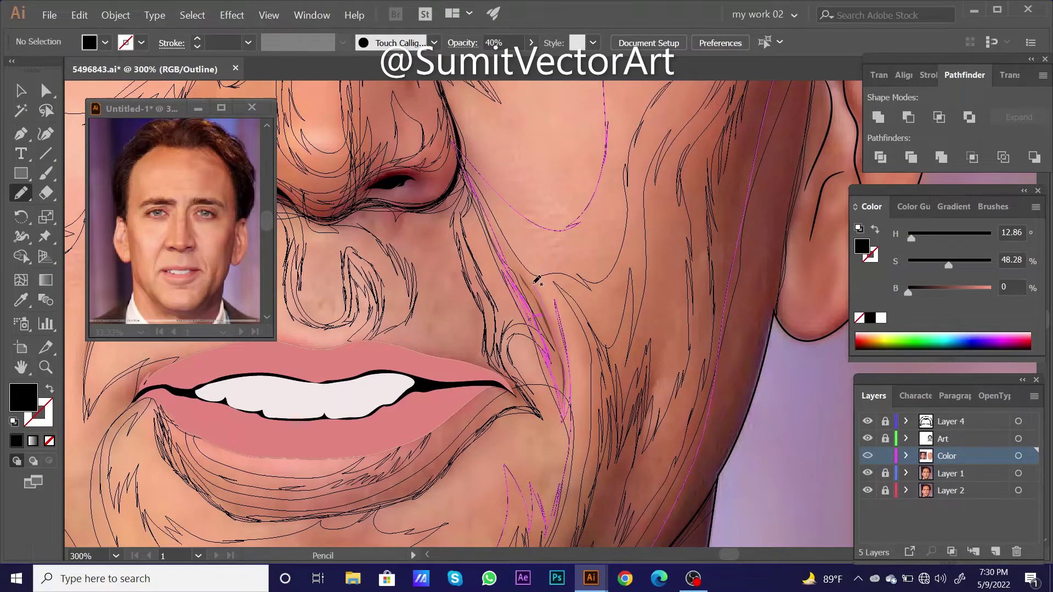
pyautogui.moveTo(528, 299); pyautogui.dragTo(460, 163)
# - Fill the crease shadow with a sampled salmon skin colour and check it against the face
pyautogui.hotkey('ctrl', 'y')
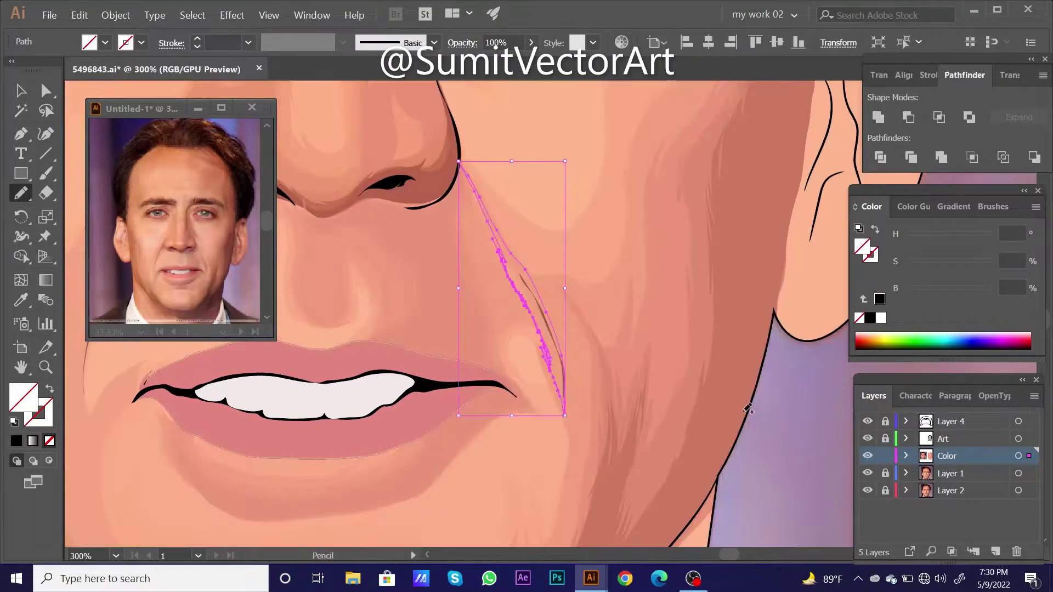
pyautogui.press('i')
pyautogui.click(746, 406)
pyautogui.click(673, 422)
pyautogui.keyDown('ctrl'); pyautogui.keyDown('alt'); pyautogui.click(571, 367); pyautogui.keyUp('alt'); pyautogui.keyUp('ctrl')
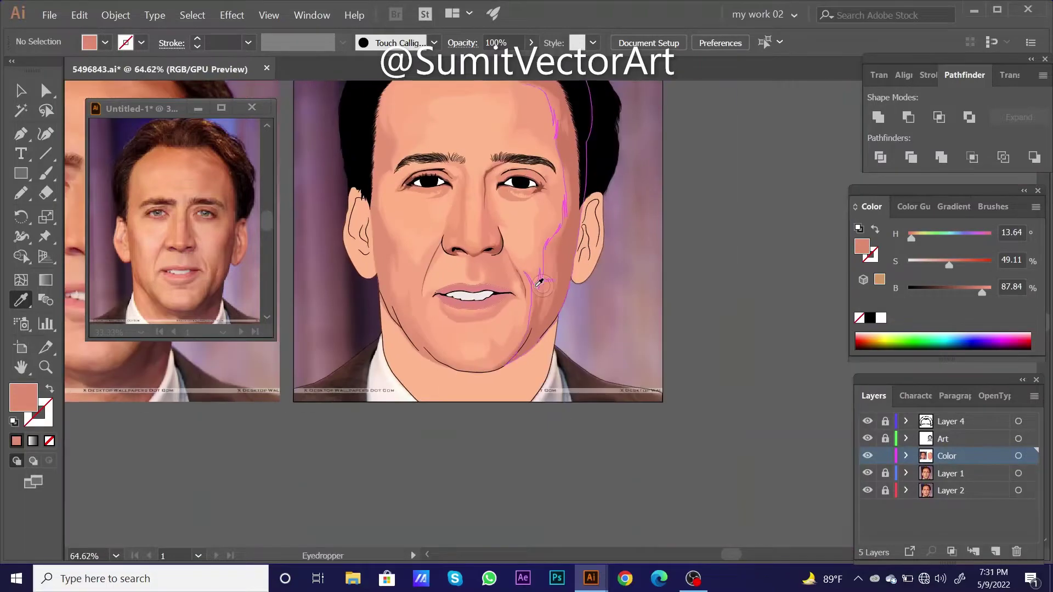
pyautogui.keyDown('ctrl'); pyautogui.click(536, 277); pyautogui.keyUp('ctrl')
pyautogui.keyDown('ctrl'); pyautogui.keyDown('alt'); pyautogui.click(693, 434); pyautogui.keyUp('alt'); pyautogui.keyUp('ctrl')
pyautogui.keyDown('ctrl'); pyautogui.click(607, 324); pyautogui.keyUp('ctrl')
pyautogui.keyDown('ctrl'); pyautogui.click(629, 308); pyautogui.keyUp('ctrl')
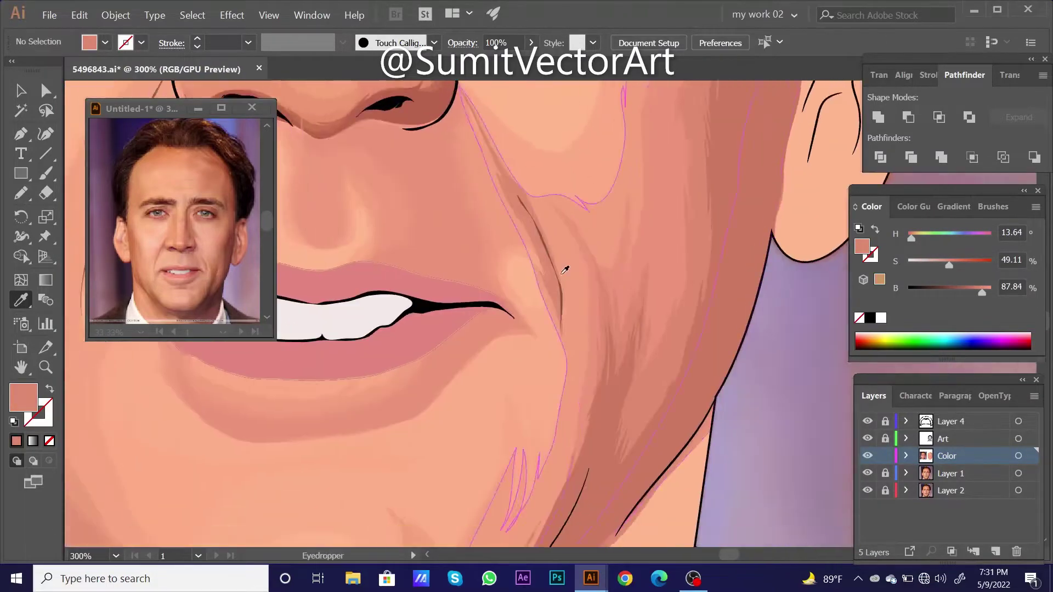
pyautogui.moveTo(565, 268); pyautogui.dragTo(578, 310)
# - Pencil a slim shadow along the fold by the right mouth corner, filled with a brightness-80 skin tone
pyautogui.press('n')
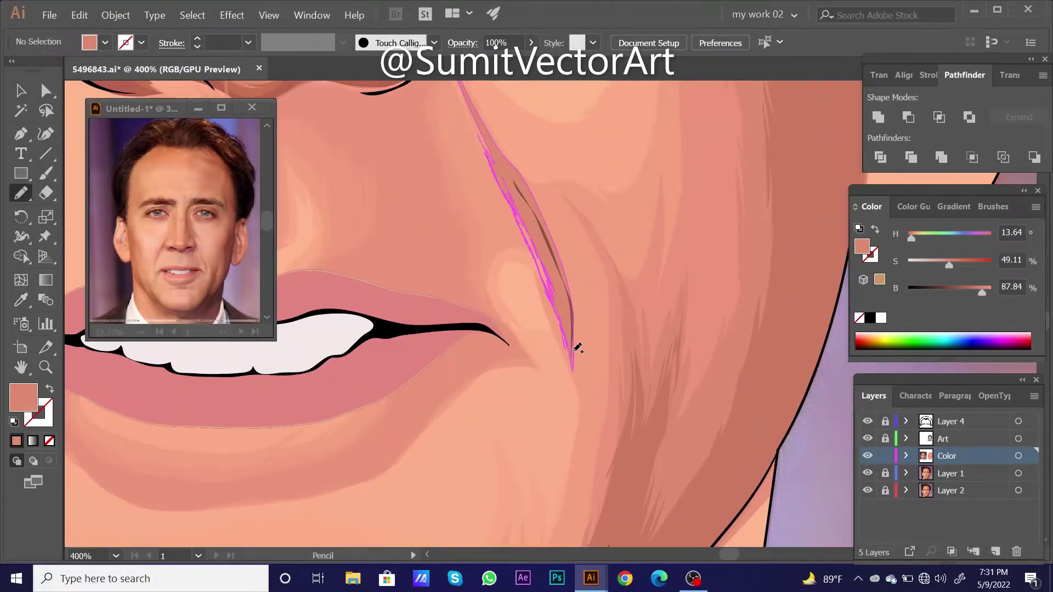
pyautogui.moveTo(509, 173); pyautogui.dragTo(559, 263)
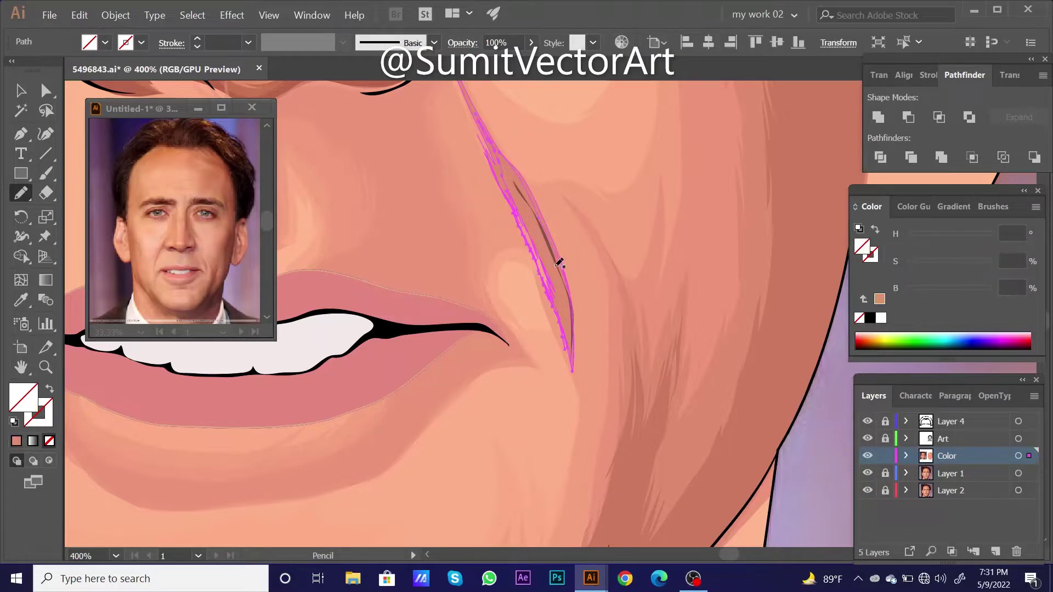
pyautogui.click(566, 301)
pyautogui.keyDown('ctrl'); pyautogui.keyDown('alt'); pyautogui.click(694, 430); pyautogui.keyUp('alt'); pyautogui.keyUp('ctrl')
pyautogui.keyDown('ctrl'); pyautogui.keyDown('alt'); pyautogui.click(548, 293); pyautogui.keyUp('alt'); pyautogui.keyUp('ctrl')
pyautogui.keyDown('ctrl'); pyautogui.click(607, 347); pyautogui.keyUp('ctrl')
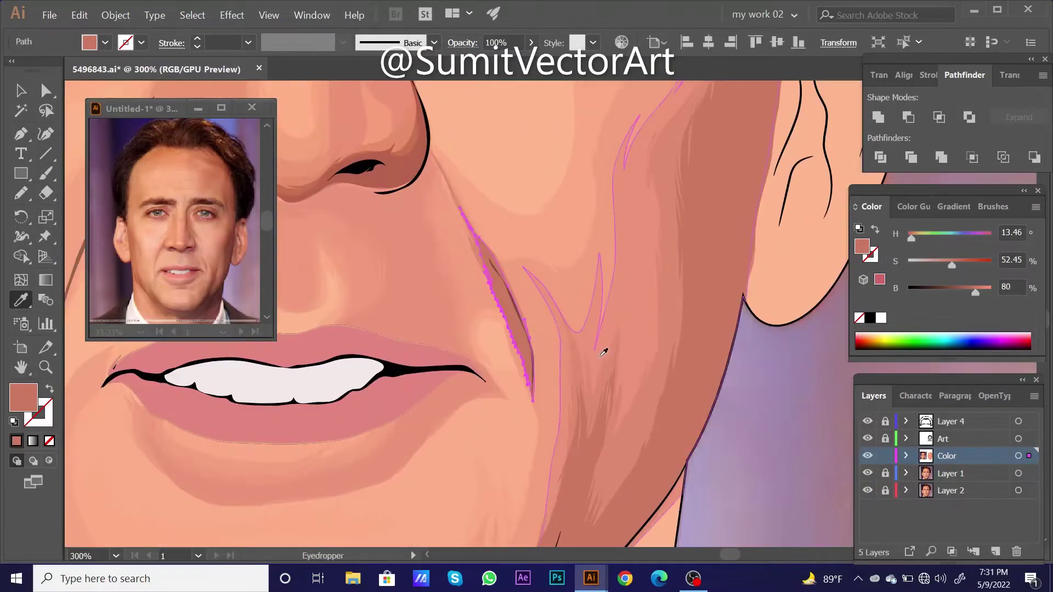
pyautogui.click(683, 285)
pyautogui.hotkey('ctrl', 'shift', 'a')
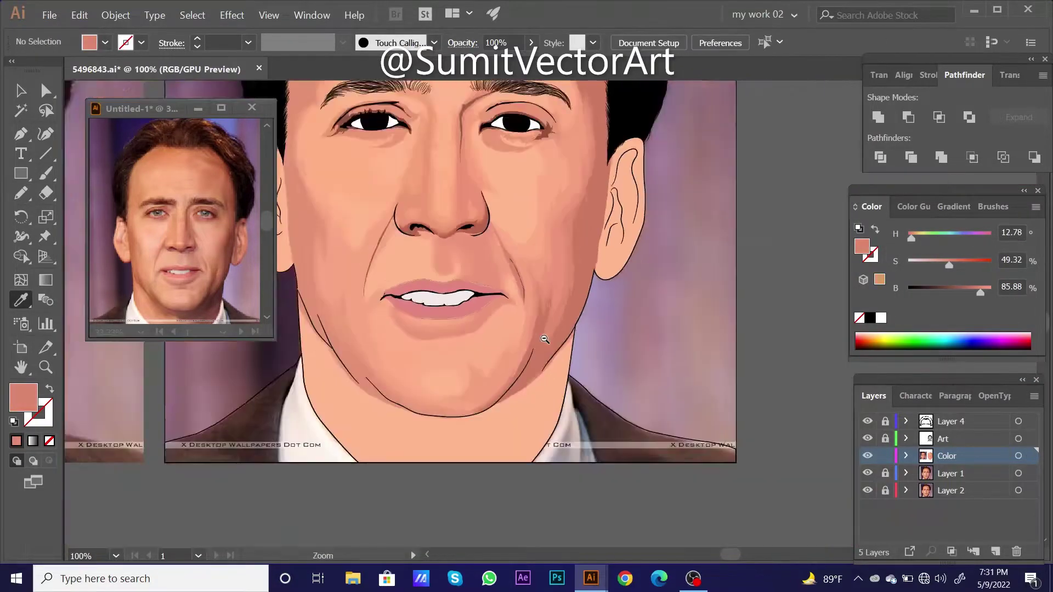
# - Lighten the shadow under the right eye by resampling its fill colour
pyautogui.hotkey('ctrl', '-')
pyautogui.hotkey('ctrl', '-')
pyautogui.hotkey('ctrl', '-')
pyautogui.hotkey('ctrl', '+')
pyautogui.hotkey('ctrl', '+')
pyautogui.hotkey('ctrl', '+')
pyautogui.keyDown('ctrl'); pyautogui.click(482, 299); pyautogui.keyUp('ctrl')
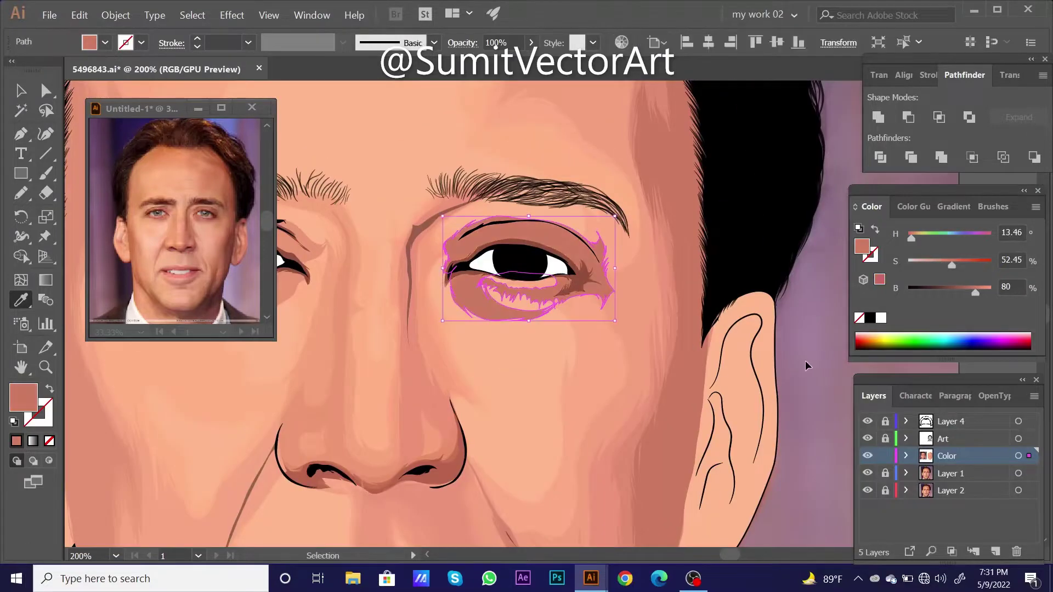
pyautogui.click(741, 384)
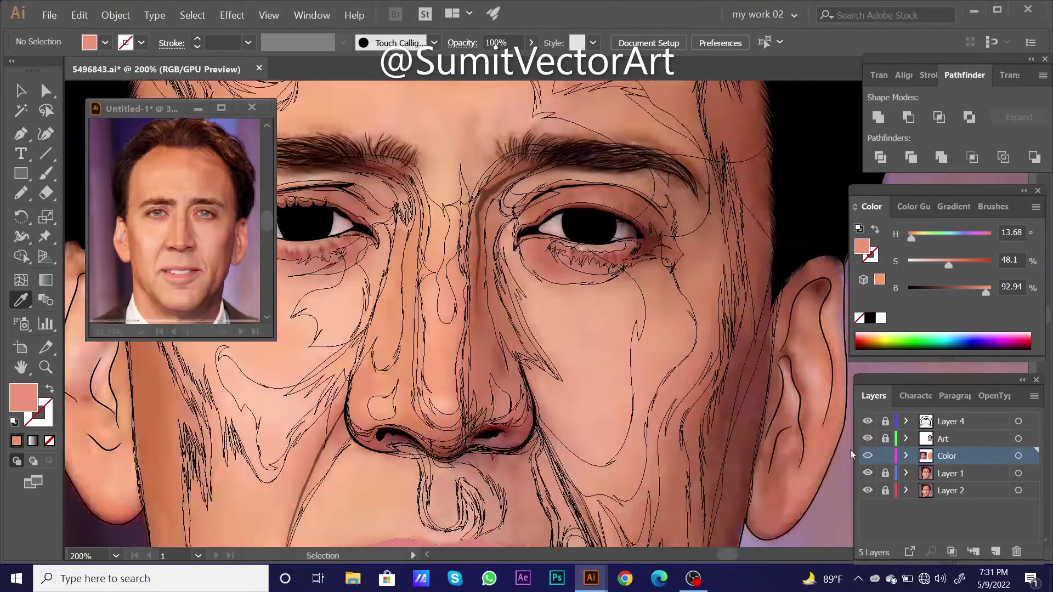
pyautogui.hotkey('ctrl', '+')
# - Pencil a shadow shape from beside the nose up along the eyebrow
pyautogui.press('n')
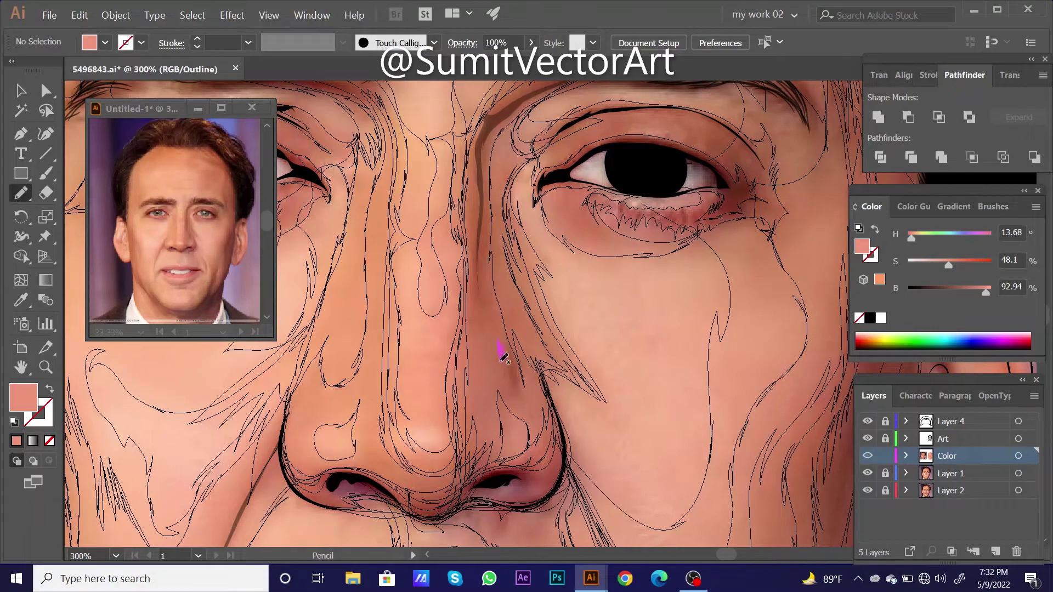
pyautogui.moveTo(510, 332); pyautogui.dragTo(509, 335)
pyautogui.scroll(1, 475, 293)
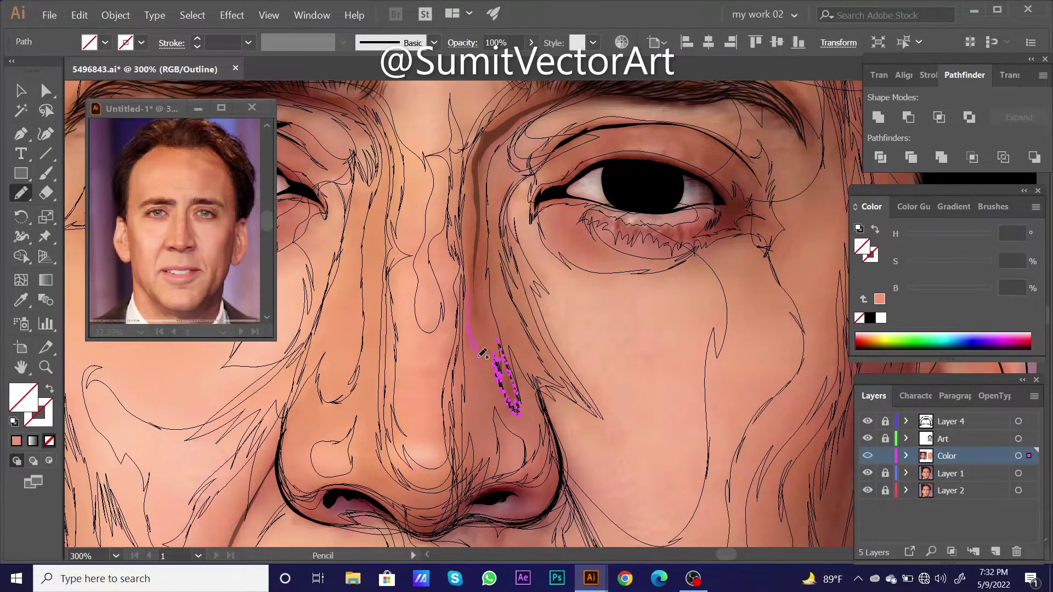
pyautogui.moveTo(487, 254); pyautogui.dragTo(436, 269)
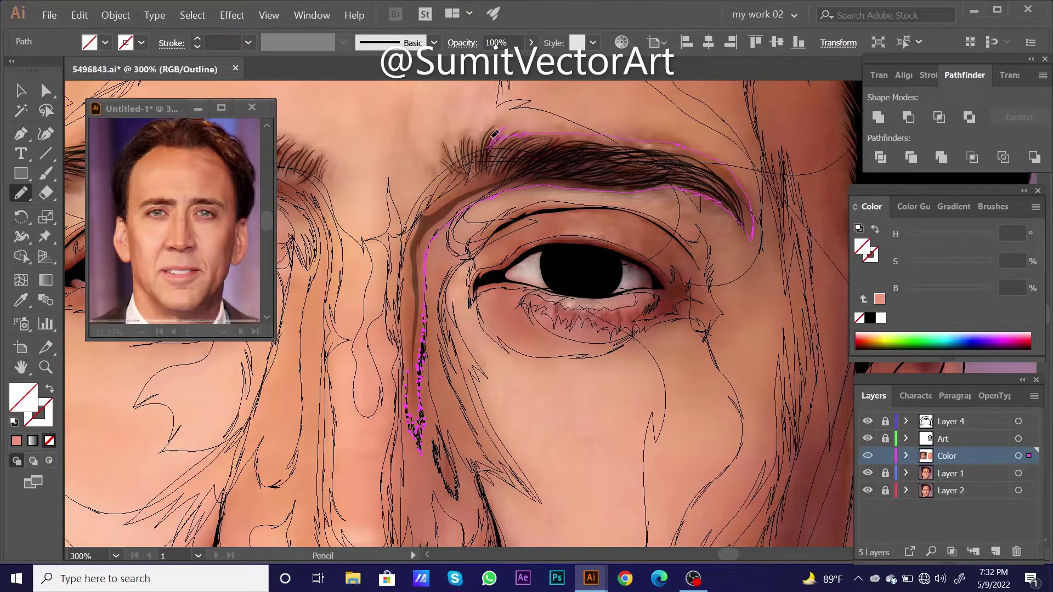
pyautogui.moveTo(494, 134); pyautogui.dragTo(487, 132)
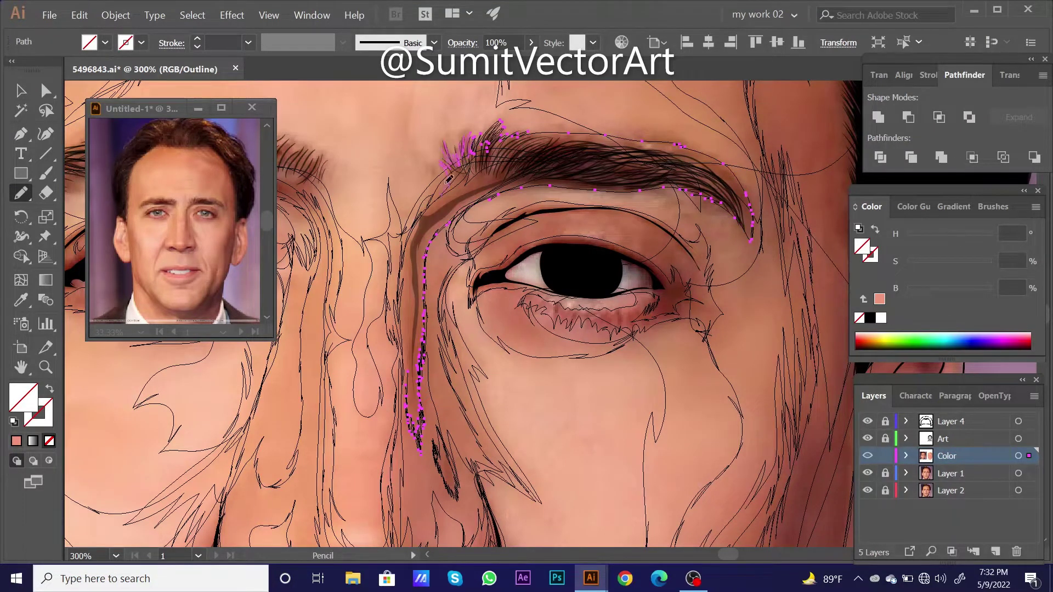
# - Fill the brow shadow with a sampled brightness-100 skin tone, deselect, and return to Outline view
pyautogui.hotkey('ctrl', 'y')
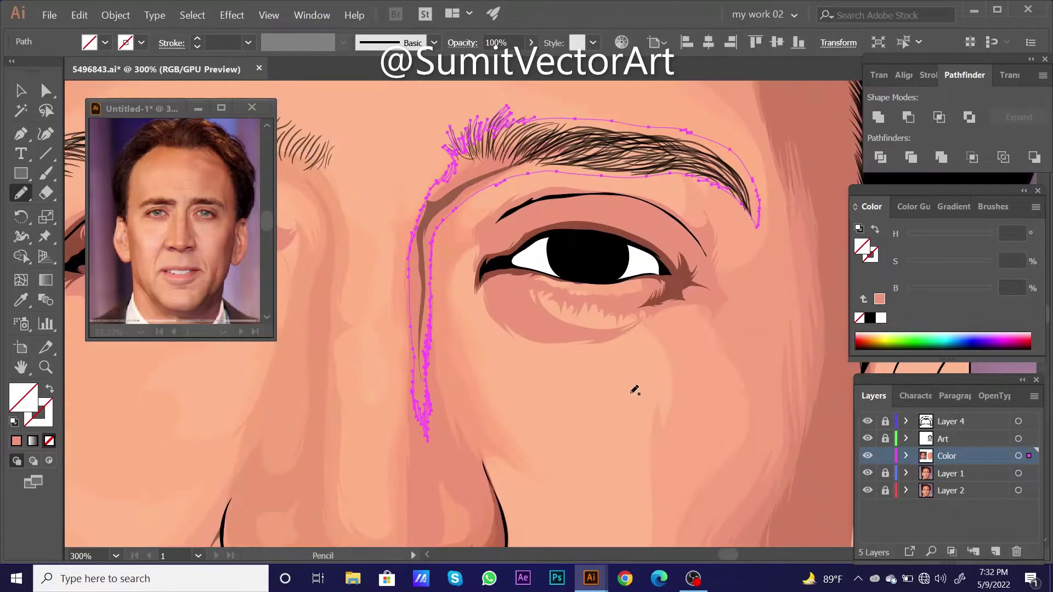
pyautogui.scroll(-5, 574, 399)
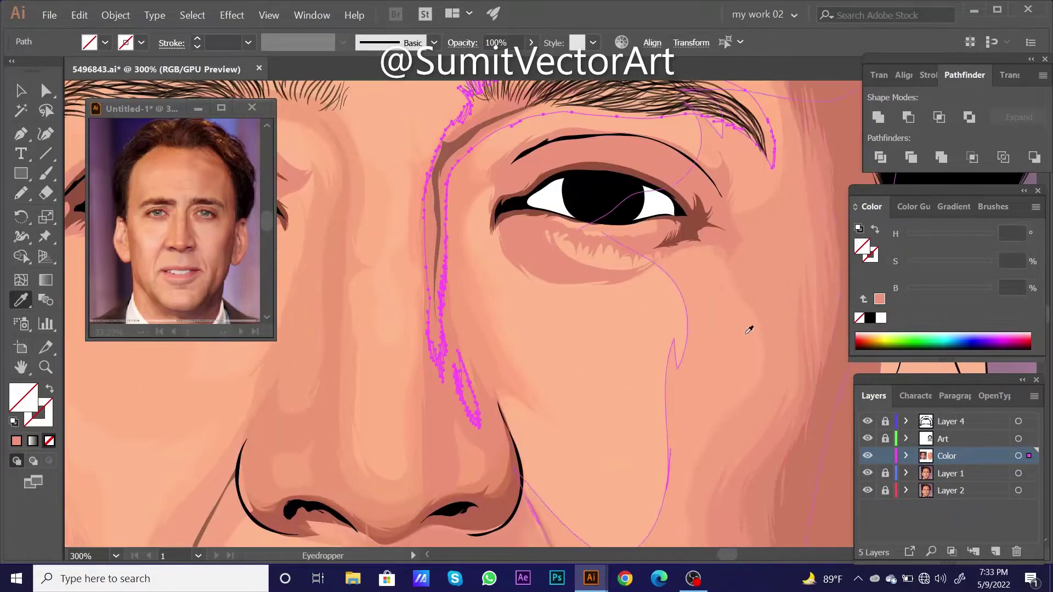
pyautogui.press('i')
pyautogui.click(597, 377)
pyautogui.hotkey('ctrl', '-')
pyautogui.hotkey('ctrl', '-')
pyautogui.hotkey('ctrl', '-')
pyautogui.hotkey('ctrl', 'shift', 'a')
pyautogui.scroll(7, 518, 263)
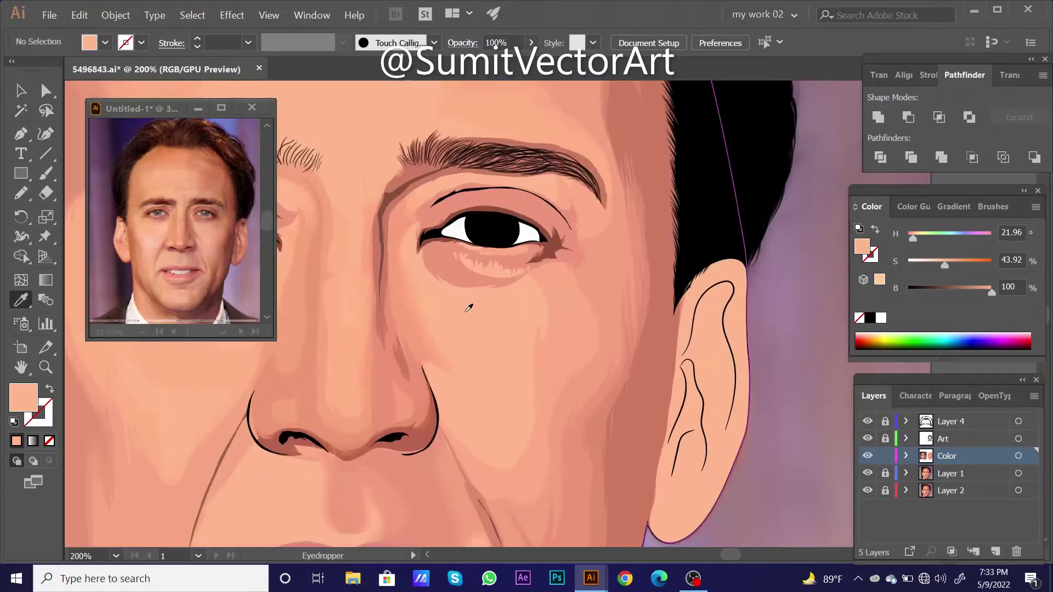
pyautogui.hotkey('ctrl', 'y')
pyautogui.scroll(-1, 518, 263)
# - Pencil a shadow outline around the inner corner and below the left eye
pyautogui.press('n')
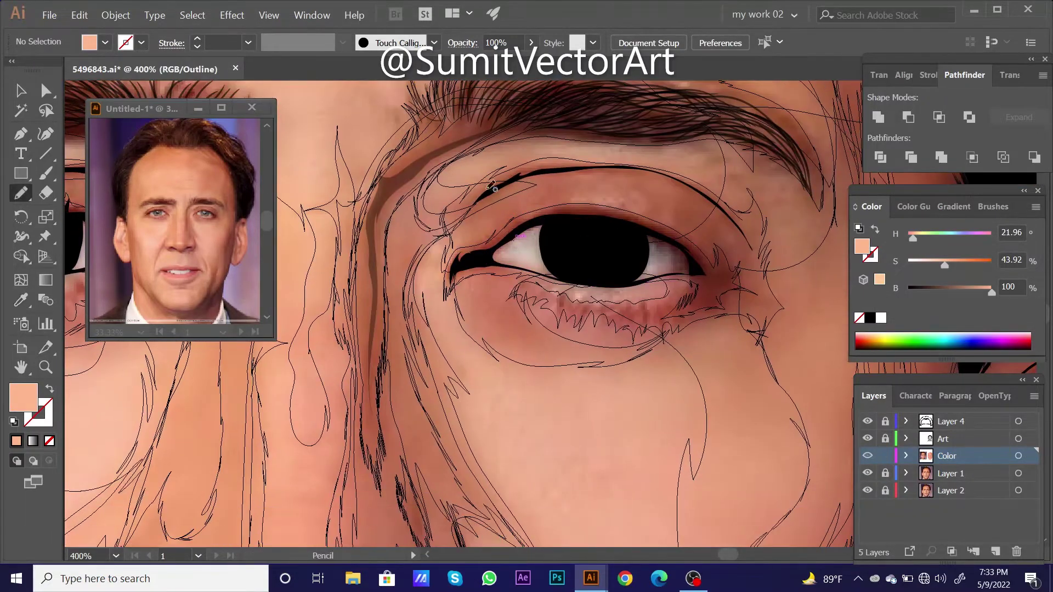
pyautogui.moveTo(453, 259); pyautogui.dragTo(453, 262)
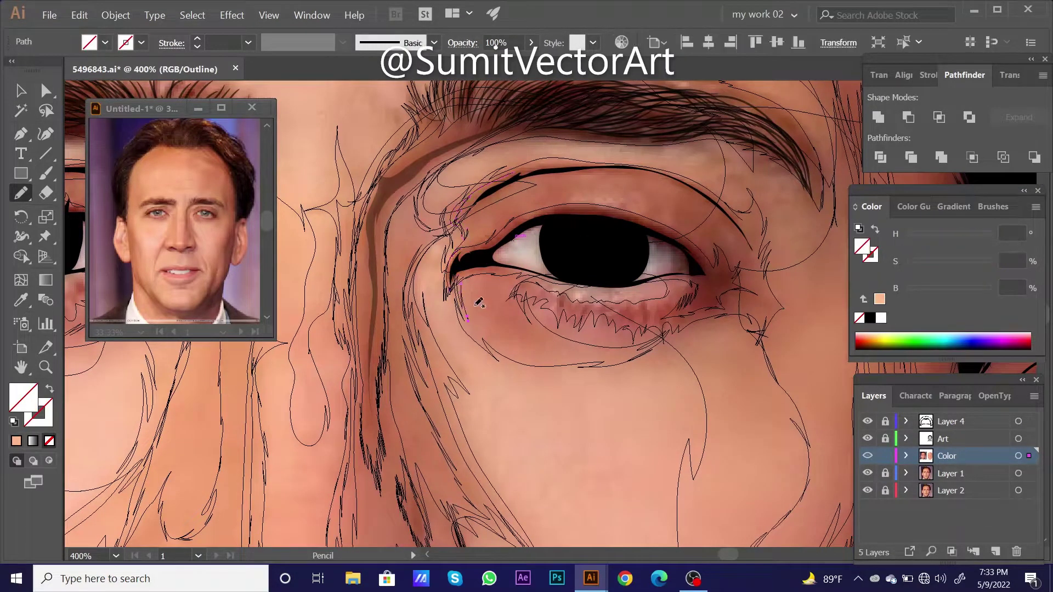
pyautogui.scroll(-3, 453, 262)
pyautogui.moveTo(394, 214)
pyautogui.mouseDown()
pyautogui.moveTo(439, 283)
pyautogui.moveTo(642, 224)
pyautogui.mouseUp()
pyautogui.scroll(-1, 423, 254)
pyautogui.hscroll(1, 630, 230)
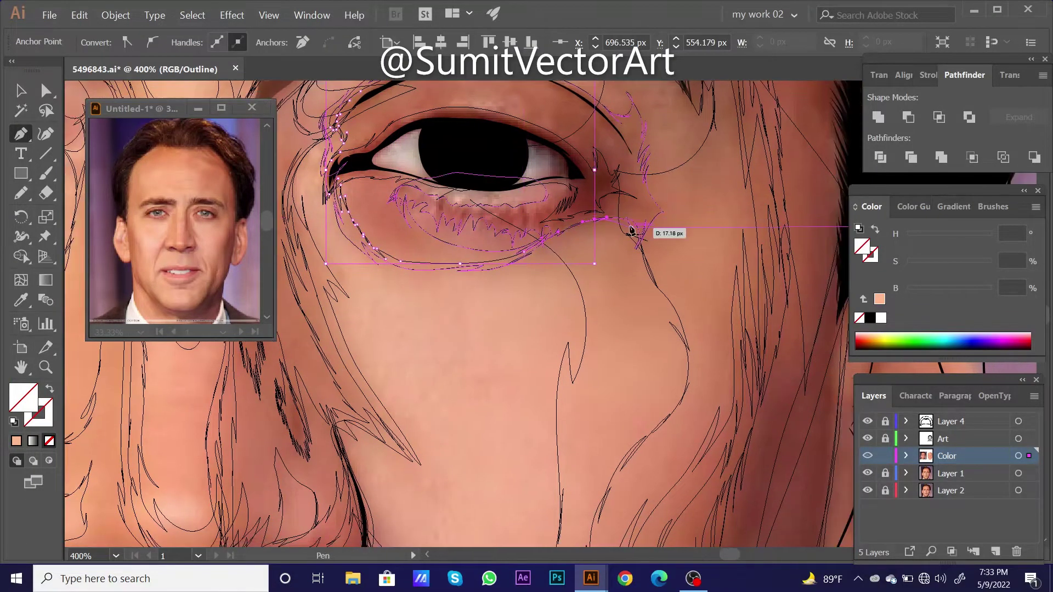
pyautogui.scroll(3, 630, 231)
# - Pen-trace the upper eyelid crease, then undo a sampled fill that covered the eye
pyautogui.click(614, 247)
pyautogui.click(562, 191)
pyautogui.moveTo(522, 178)
pyautogui.mouseDown()
pyautogui.moveTo(481, 168)
pyautogui.moveTo(423, 181)
pyautogui.mouseUp()
pyautogui.scroll(-1, 498, 234)
pyautogui.press('n')
pyautogui.hotkey('ctrl', 'y')
pyautogui.press('i')
pyautogui.click(627, 200)
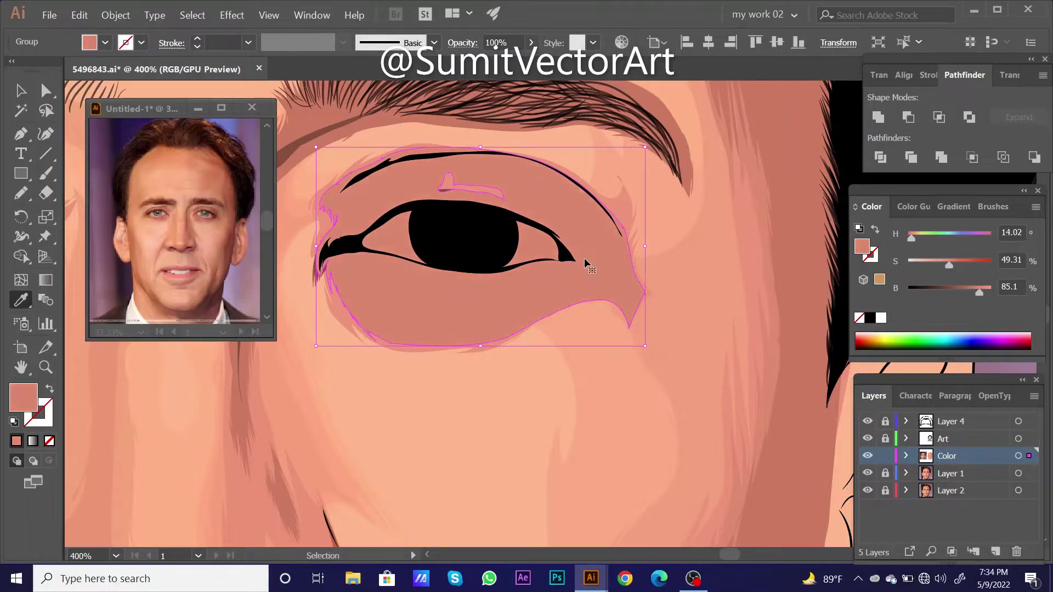
pyautogui.hotkey('ctrl', 'z')
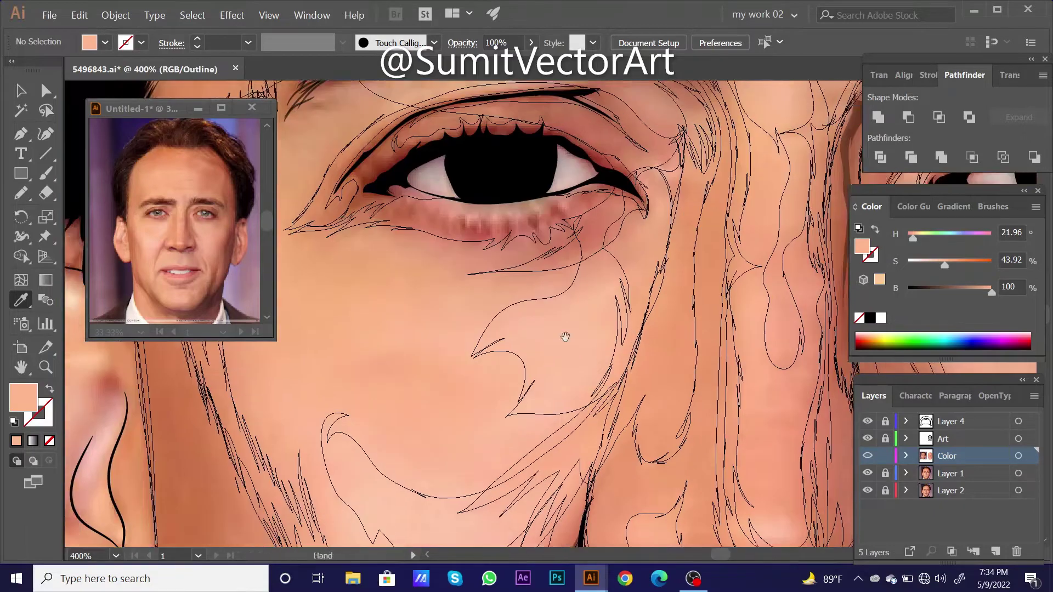
# - Pencil additional shadow along the outer eye corner and under the lower eyelid
pyautogui.moveTo(498, 342); pyautogui.dragTo(646, 519)
pyautogui.hotkey('ctrl', '+')
pyautogui.press('n')
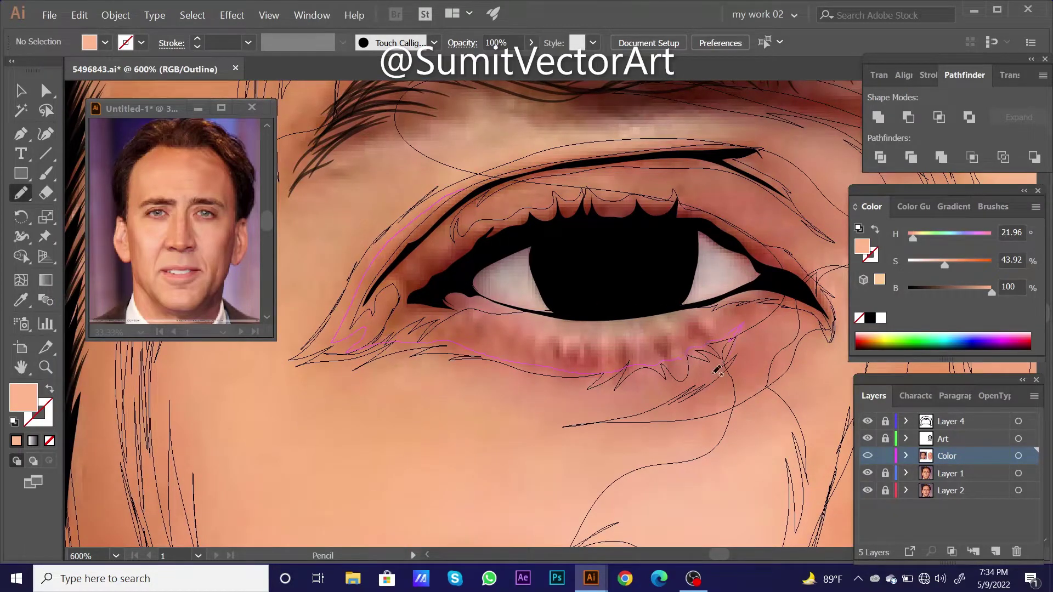
pyautogui.moveTo(810, 244); pyautogui.dragTo(553, 270)
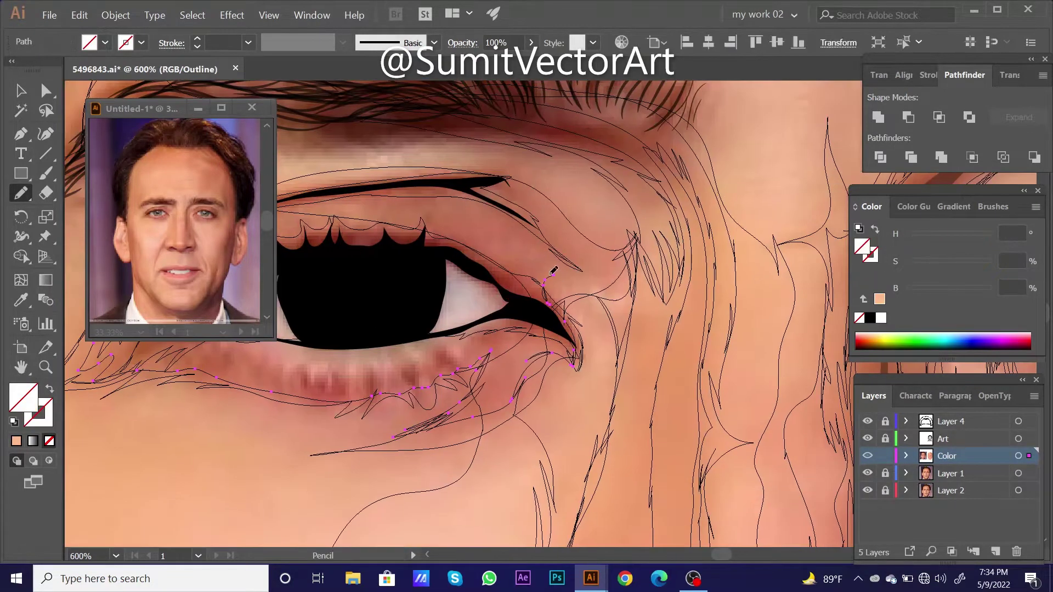
pyautogui.moveTo(501, 173); pyautogui.dragTo(798, 152)
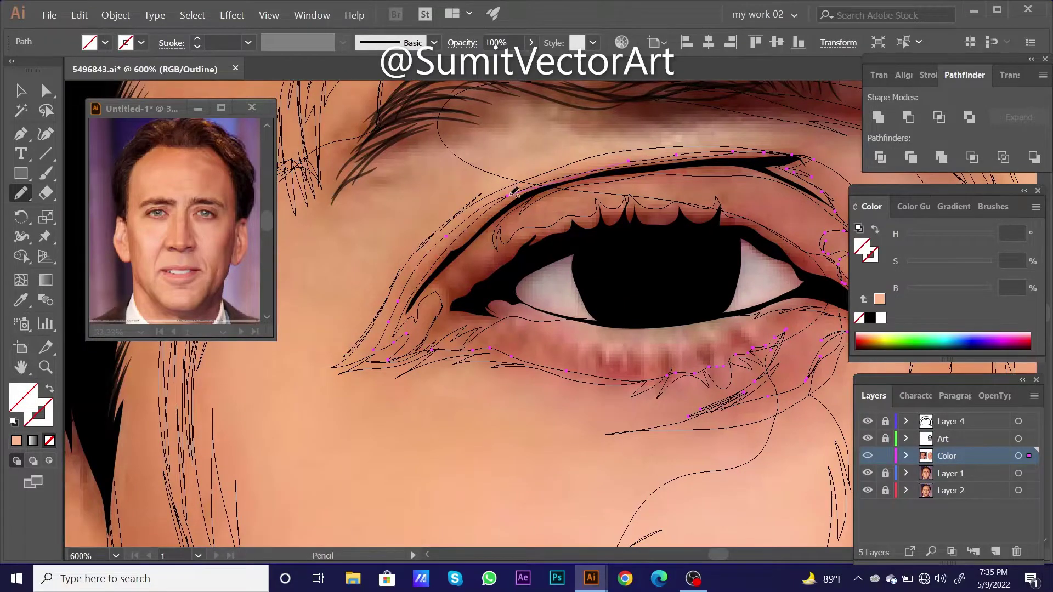
pyautogui.hotkey('ctrl', '+')
pyautogui.moveTo(447, 255); pyautogui.dragTo(478, 282)
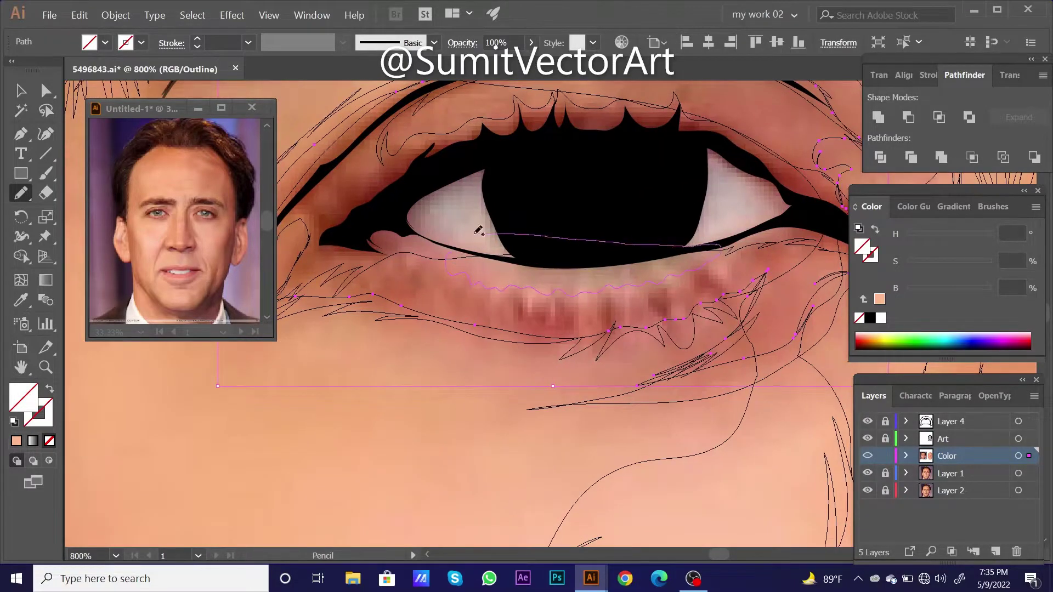
# - Group the eye shadow paths and fill them with a darker salmon at brightness 78.04
pyautogui.hotkey('ctrl', 'g')
pyautogui.hotkey('ctrl', 'y')
pyautogui.hotkey('ctrl', '-')
pyautogui.hotkey('ctrl', '-')
pyautogui.hotkey('ctrl', '-')
pyautogui.hotkey('ctrl', '-')
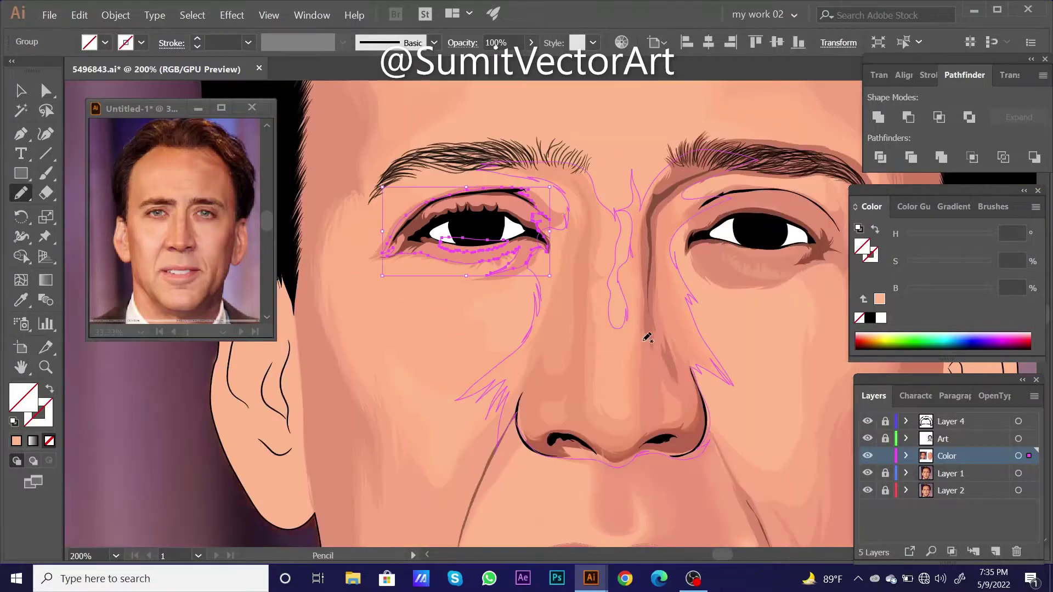
pyautogui.press('i')
pyautogui.click(599, 302)
pyautogui.hotkey('ctrl', '+')
pyautogui.hotkey('ctrl', 'z')
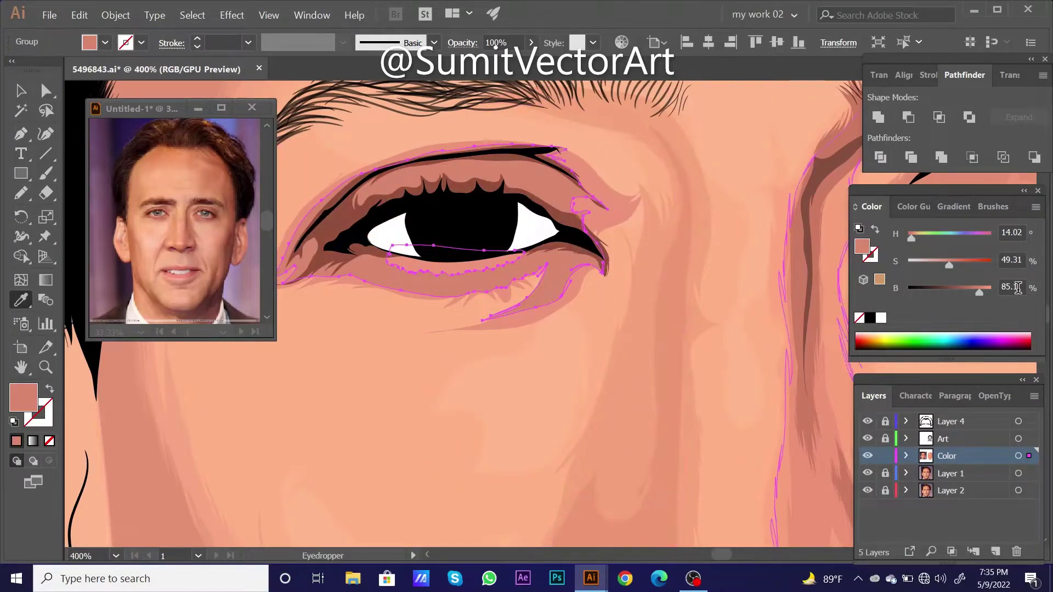
pyautogui.click(816, 269)
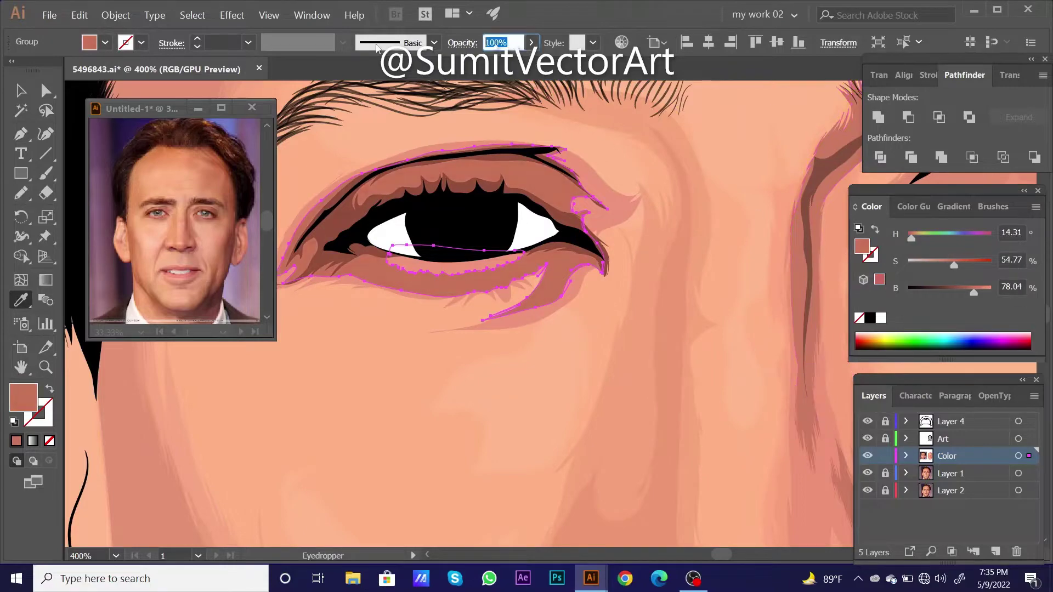
pyautogui.hotkey('ctrl', 'shift', 'a')
pyautogui.scroll(-3, 617, 360)
pyautogui.scroll(-3, 617, 360)
# - Select the cheek shadow shape with the Selection tool, then deselect it
pyautogui.scroll(1, 554, 301)
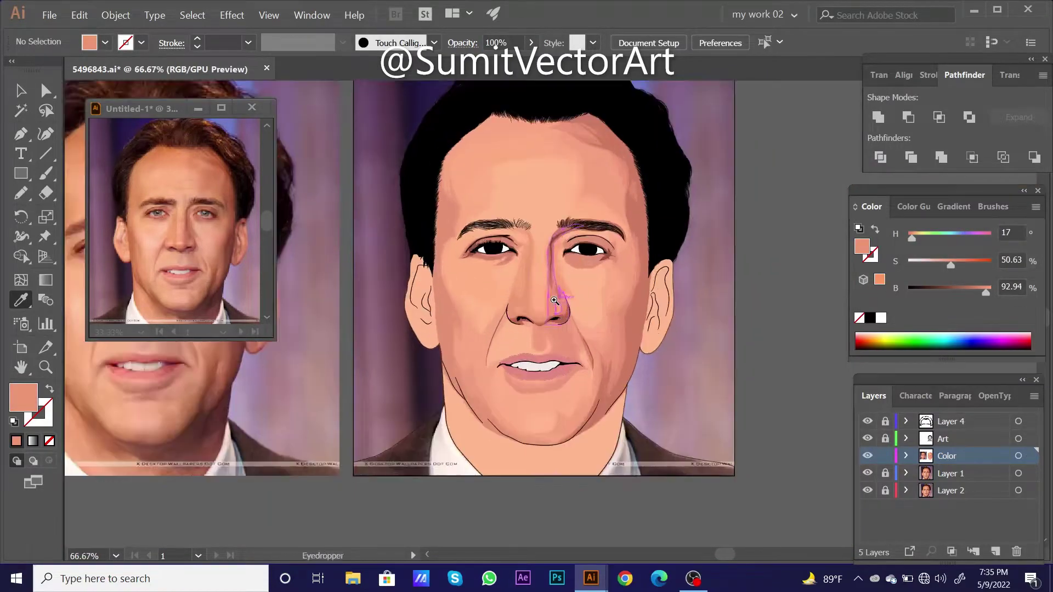
pyautogui.scroll(5, 555, 301)
pyautogui.keyDown('ctrl'); pyautogui.click(536, 347); pyautogui.keyUp('ctrl')
pyautogui.press('v')
pyautogui.scroll(-5, 570, 377)
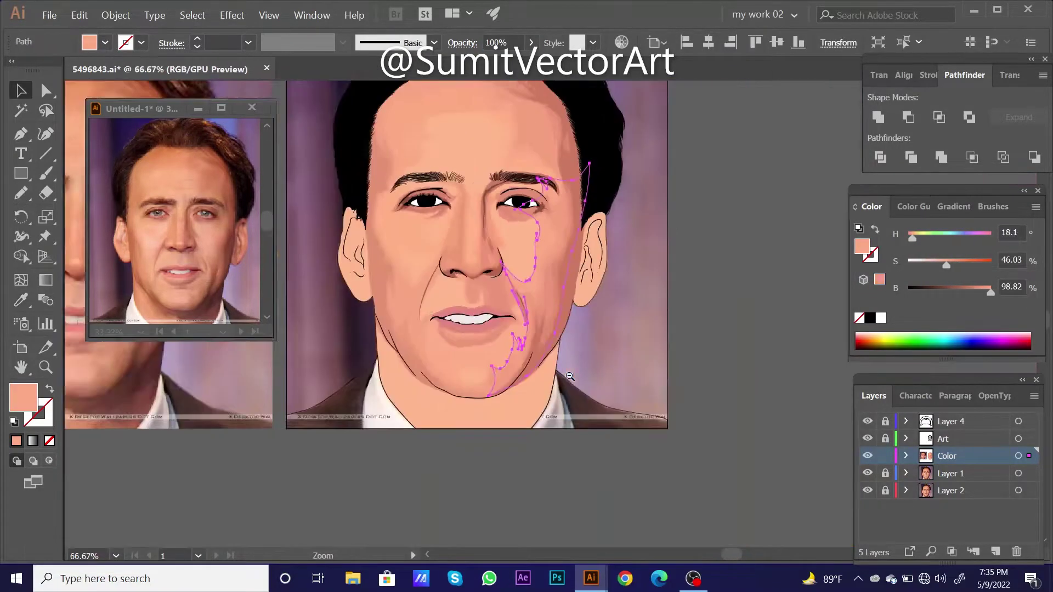
pyautogui.hotkey('ctrl', 'shift', 'a')
pyautogui.scroll(-2, 569, 377)
pyautogui.scroll(3, 508, 282)
pyautogui.scroll(-3, 603, 329)
# - In Outline view, pencil forehead shadow paths following the hairline down the temples
pyautogui.hotkey('ctrl', 'y')
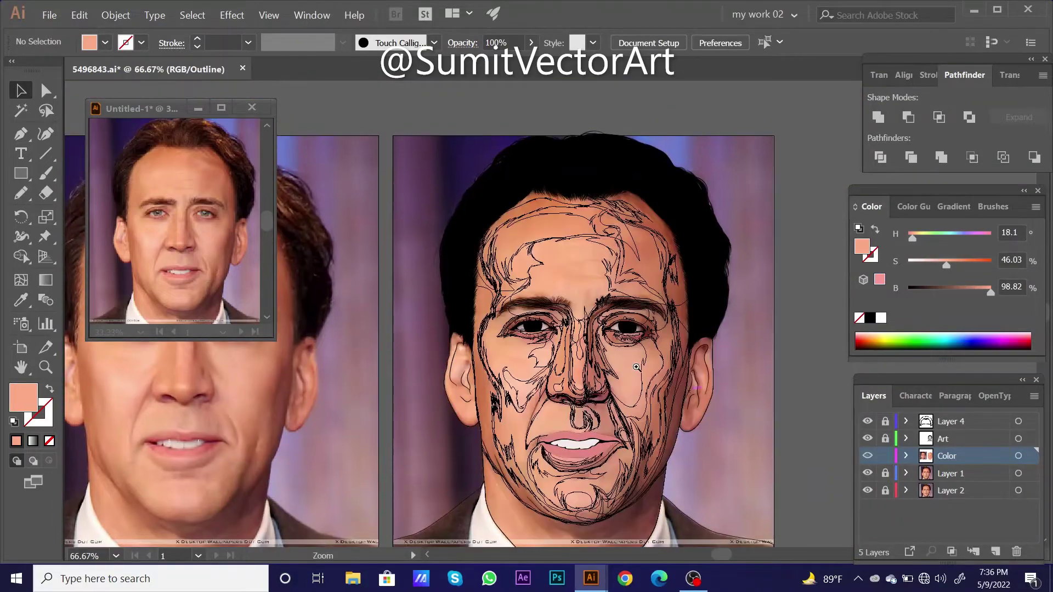
pyautogui.scroll(4, 517, 260)
pyautogui.press('n')
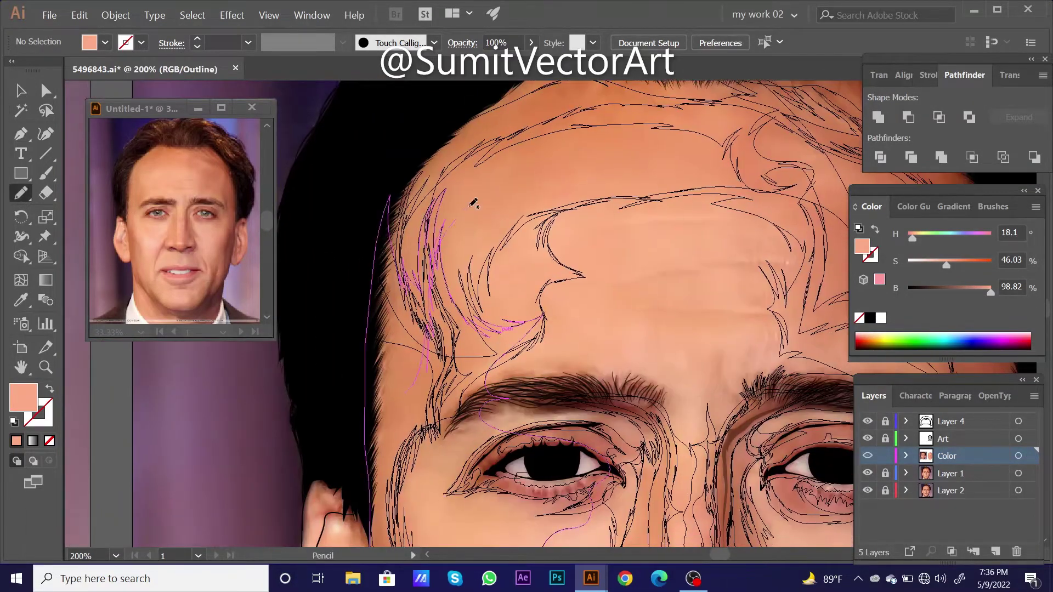
pyautogui.moveTo(675, 172); pyautogui.dragTo(721, 171)
pyautogui.moveTo(732, 168); pyautogui.dragTo(493, 164)
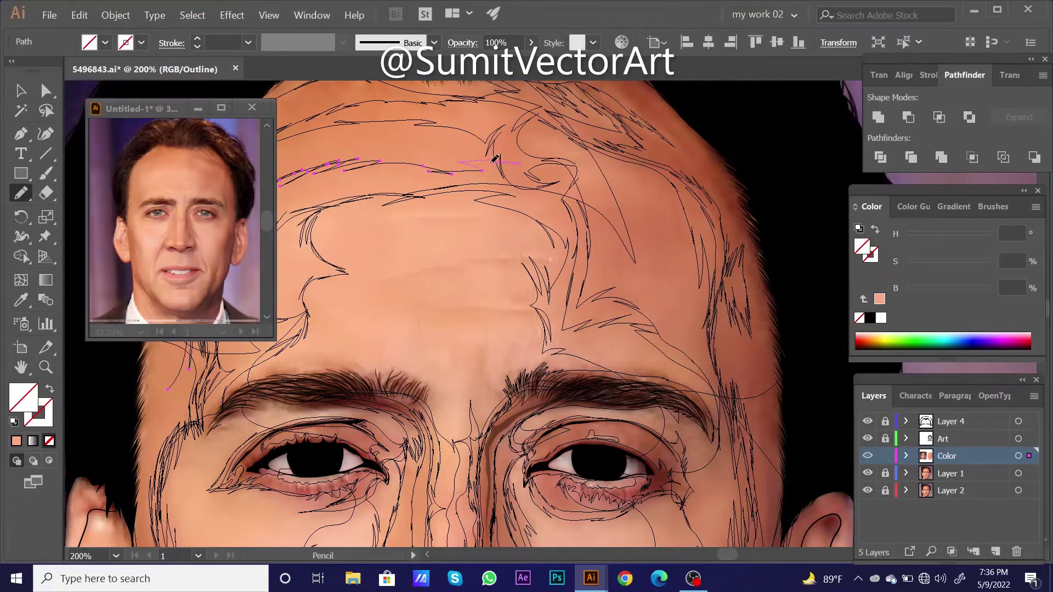
pyautogui.moveTo(696, 354); pyautogui.dragTo(774, 160)
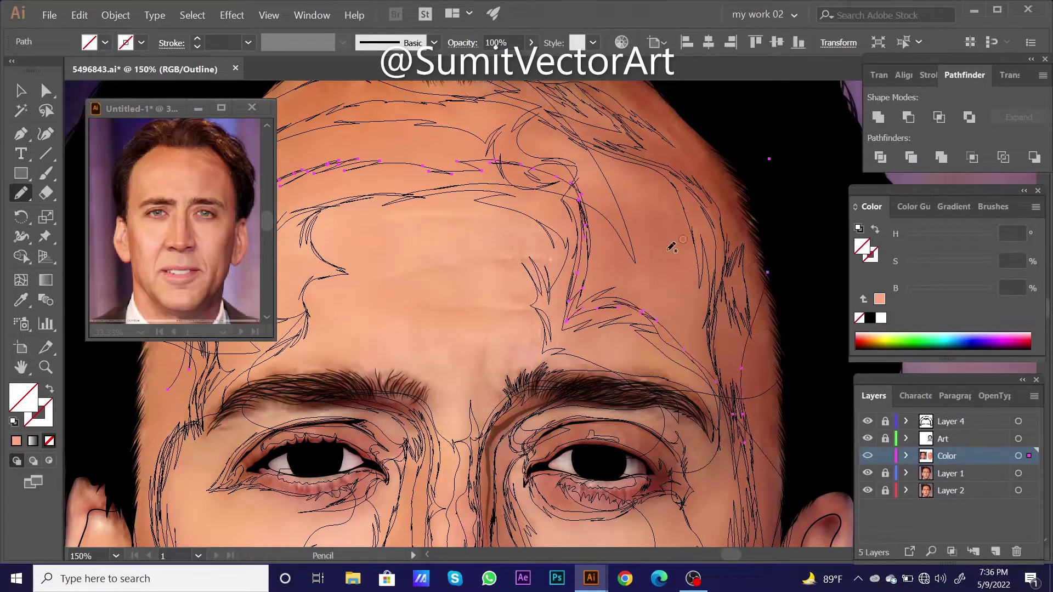
pyautogui.scroll(-1, 699, 329)
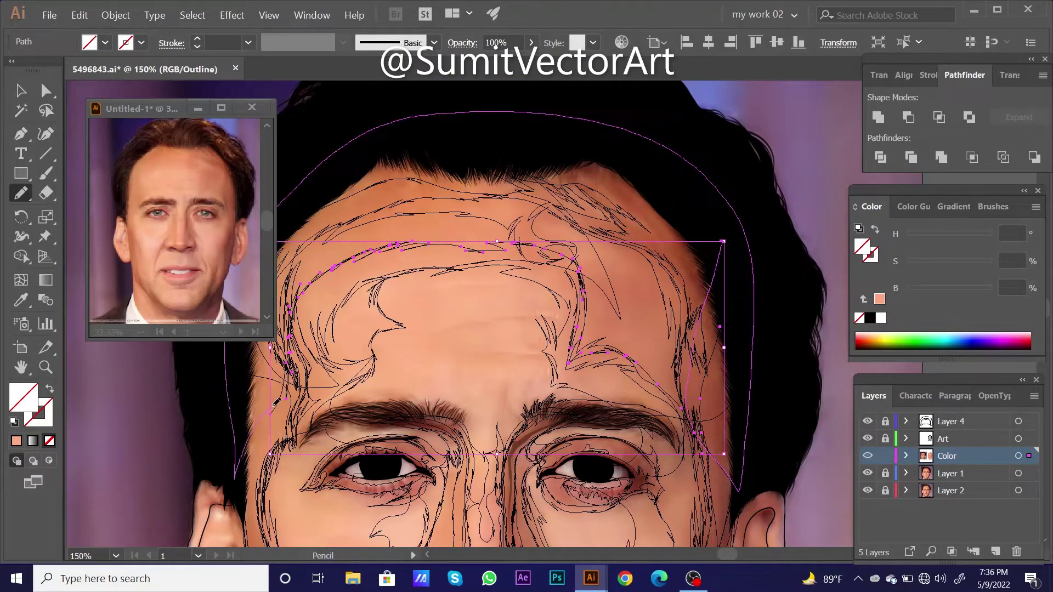
# - Group the forehead paths and fill them with a sampled salmon tone at brightness 92.94
pyautogui.hotkey('ctrl', 'a')
pyautogui.hotkey('ctrl', 'g')
pyautogui.hotkey('ctrl', 'y')
pyautogui.press('i')
pyautogui.click(575, 195)
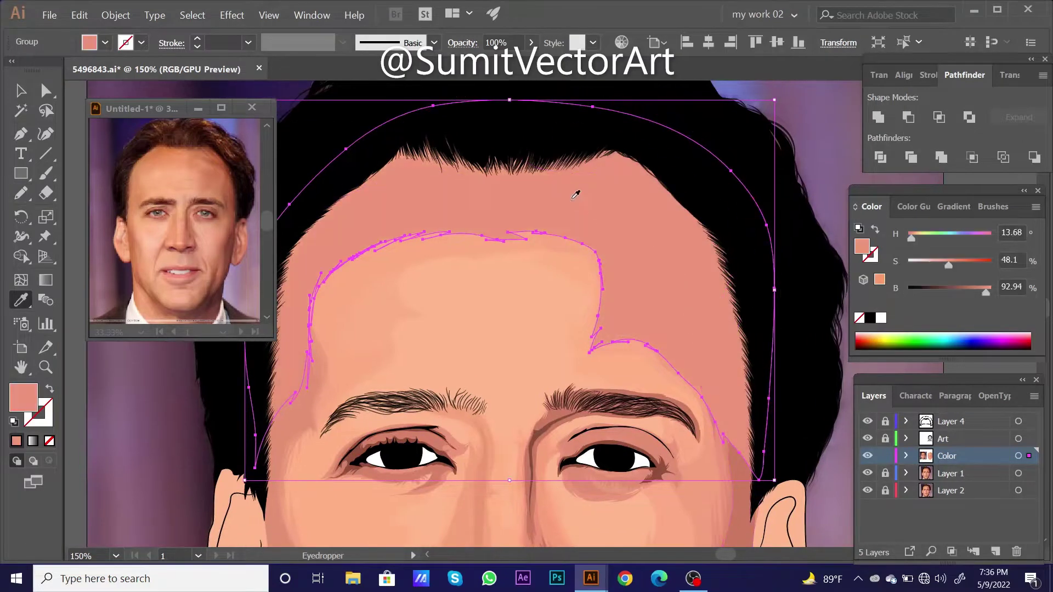
pyautogui.scroll(-1, 694, 209)
pyautogui.hotkey('ctrl', 'shift', 'a')
pyautogui.scroll(-3, 694, 208)
# - Toggle outline view and select an existing shadow group to check its colour
pyautogui.hotkey('ctrl', 'y')
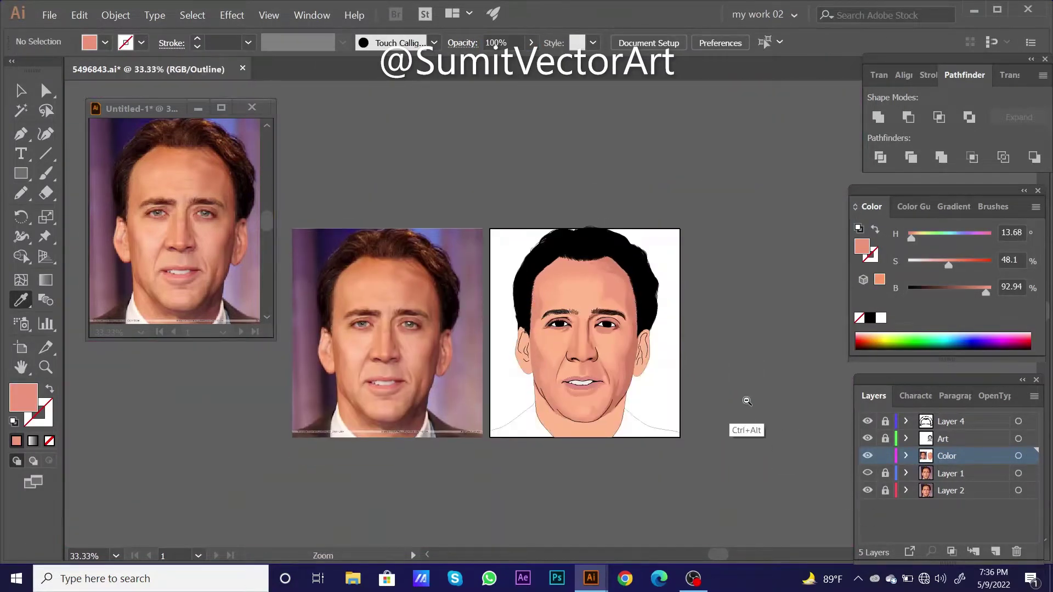
pyautogui.scroll(-1, 697, 371)
pyautogui.moveTo(697, 371); pyautogui.dragTo(767, 411)
pyautogui.scroll(5, 602, 320)
pyautogui.hotkey('ctrl', 'y')
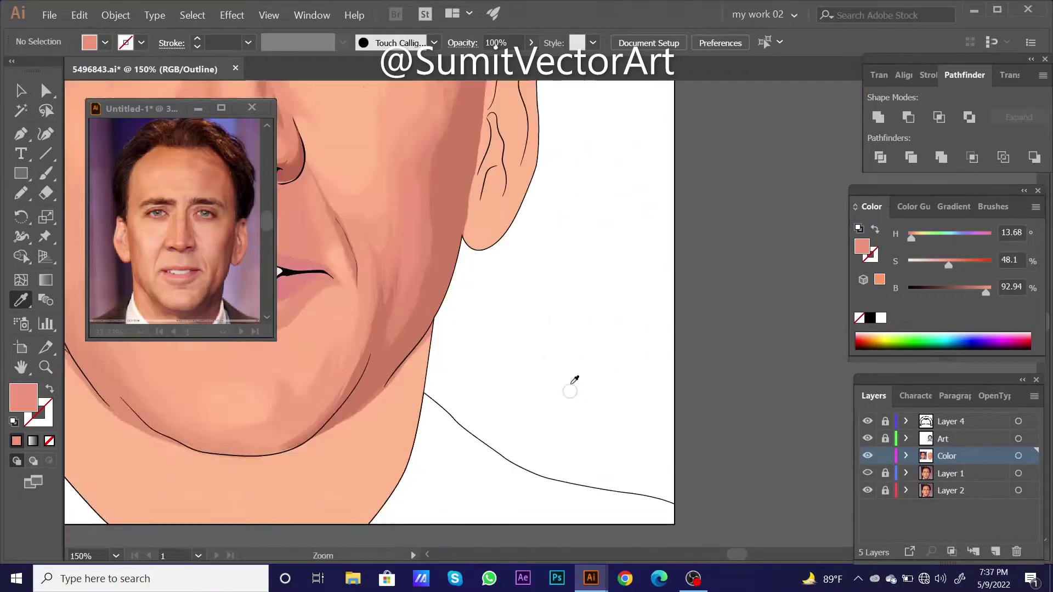
pyautogui.scroll(5, 557, 357)
pyautogui.keyDown('ctrl'); pyautogui.click(674, 300); pyautogui.keyUp('ctrl')
pyautogui.hotkey('ctrl', 'shift', 'a')
pyautogui.scroll(-4, 603, 352)
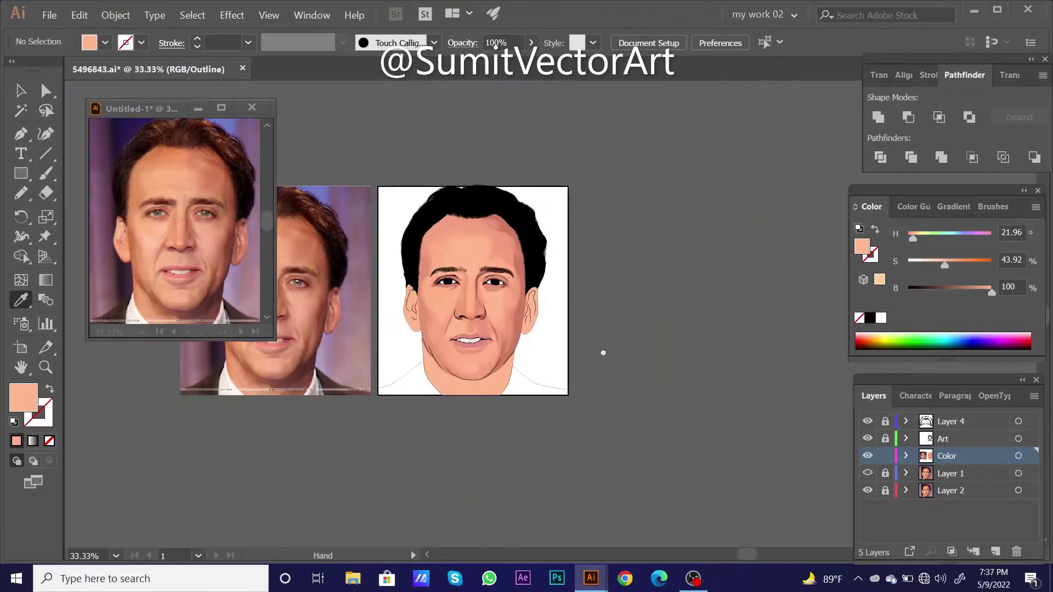
pyautogui.hscroll(-2, 696, 359)
pyautogui.scroll(2, 557, 320)
pyautogui.scroll(2, 557, 320)
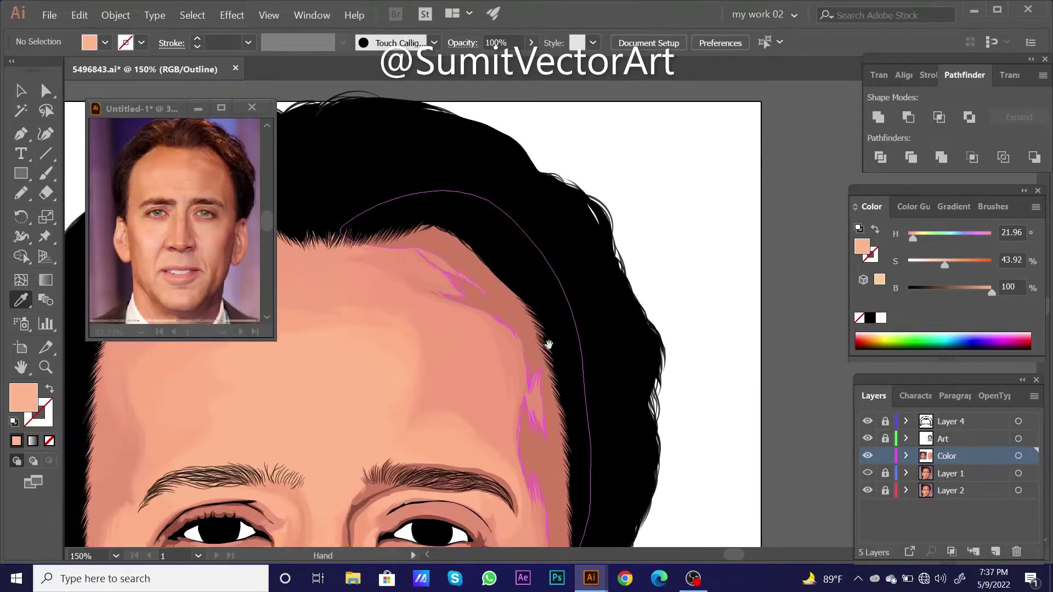
pyautogui.scroll(1, 521, 322)
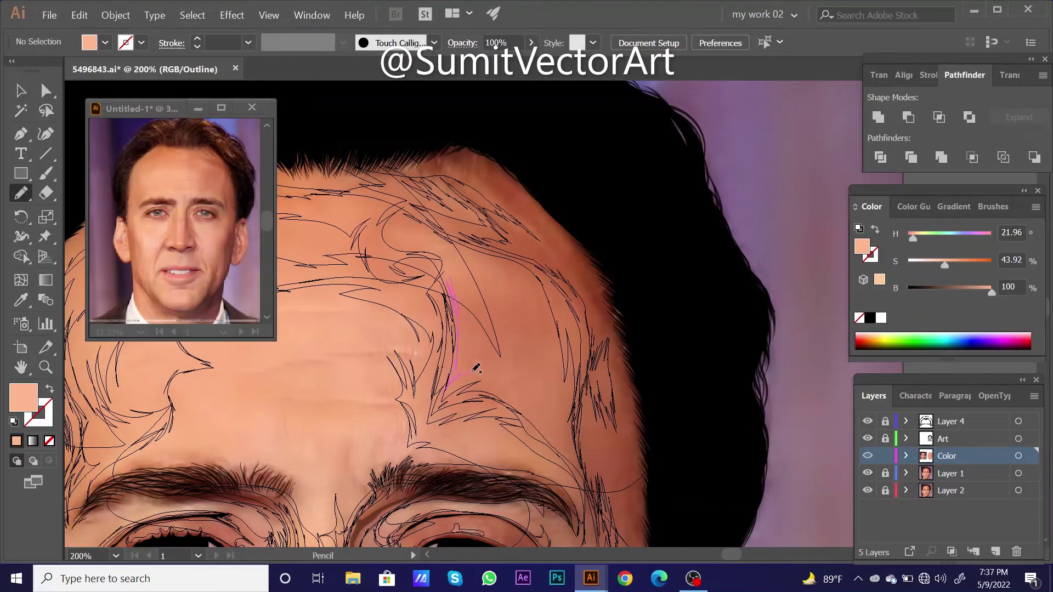
# - Finish the forehead shadow shape by the right hairline and fill it with sampled skin tone
pyautogui.moveTo(579, 357); pyautogui.dragTo(540, 281)
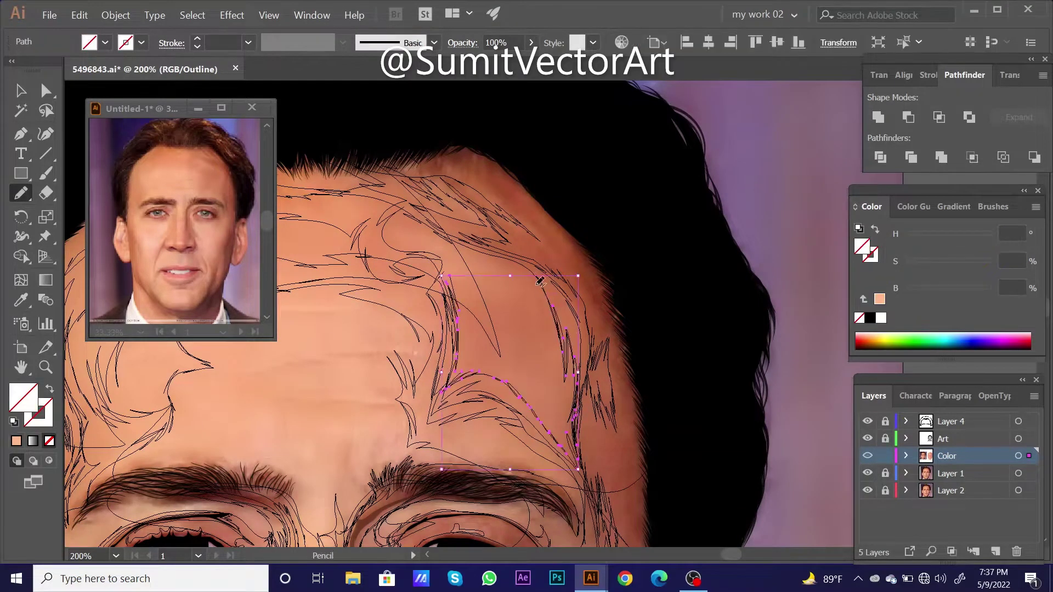
pyautogui.hotkey('ctrl', 'y')
pyautogui.press('i')
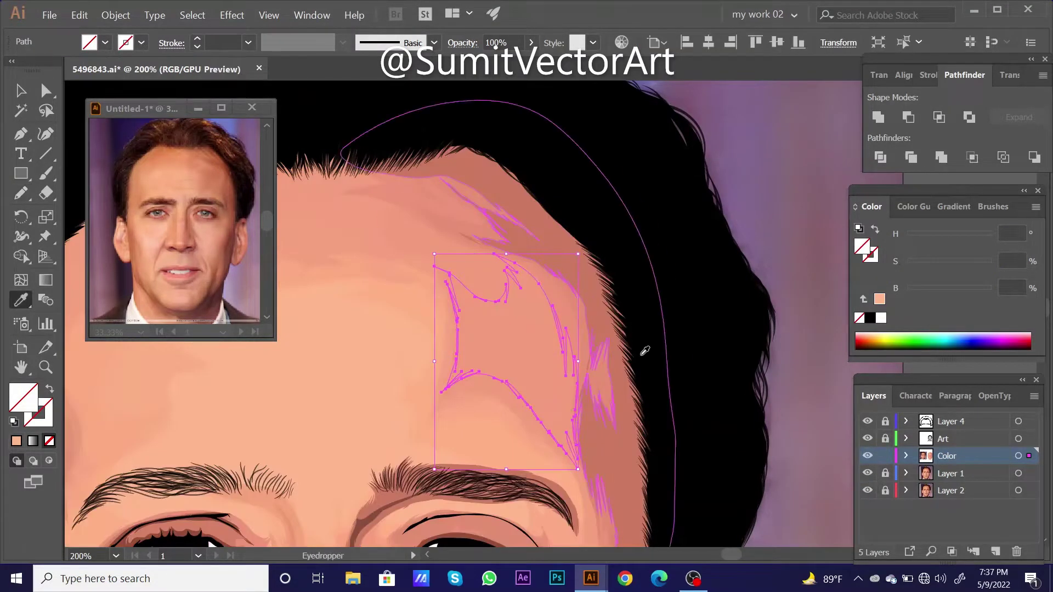
pyautogui.click(641, 348)
pyautogui.hotkey('ctrl', 'shift', 'a')
pyautogui.scroll(-5, 538, 386)
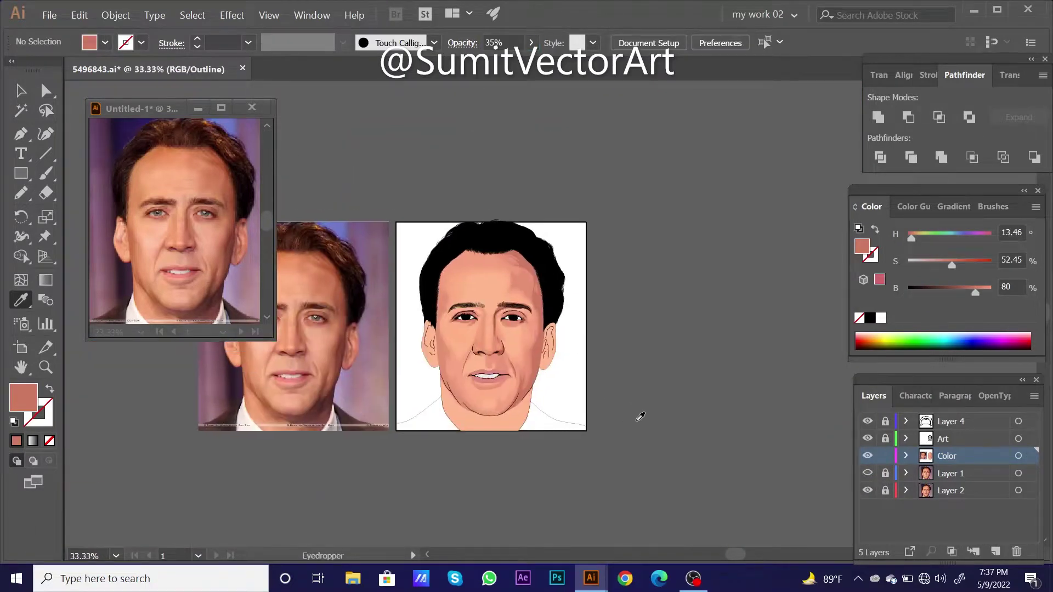
pyautogui.scroll(1, 546, 315)
pyautogui.scroll(1, 570, 317)
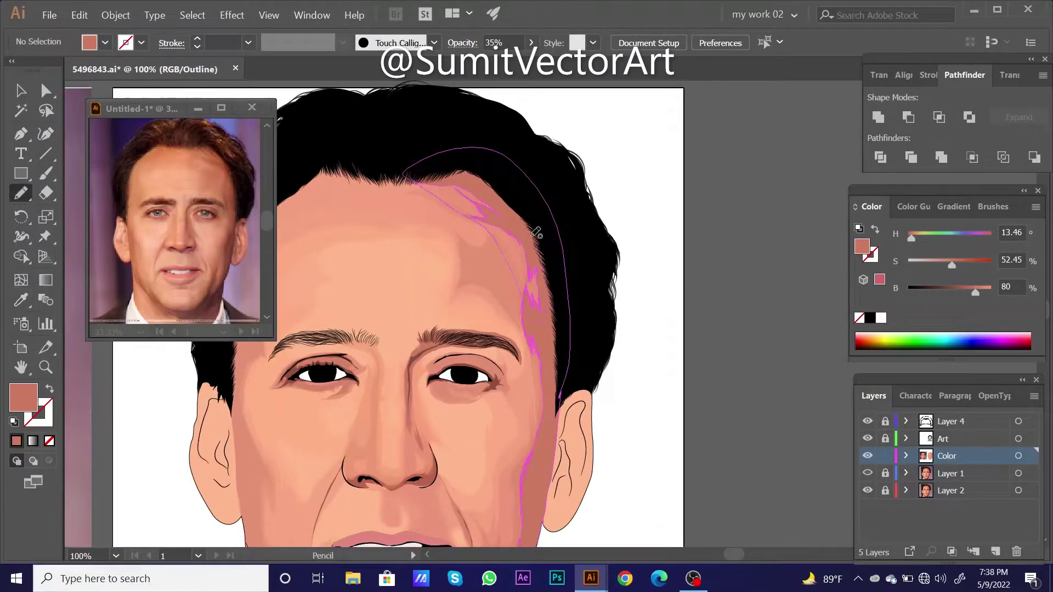
pyautogui.press('i')
pyautogui.scroll(-4, 521, 255)
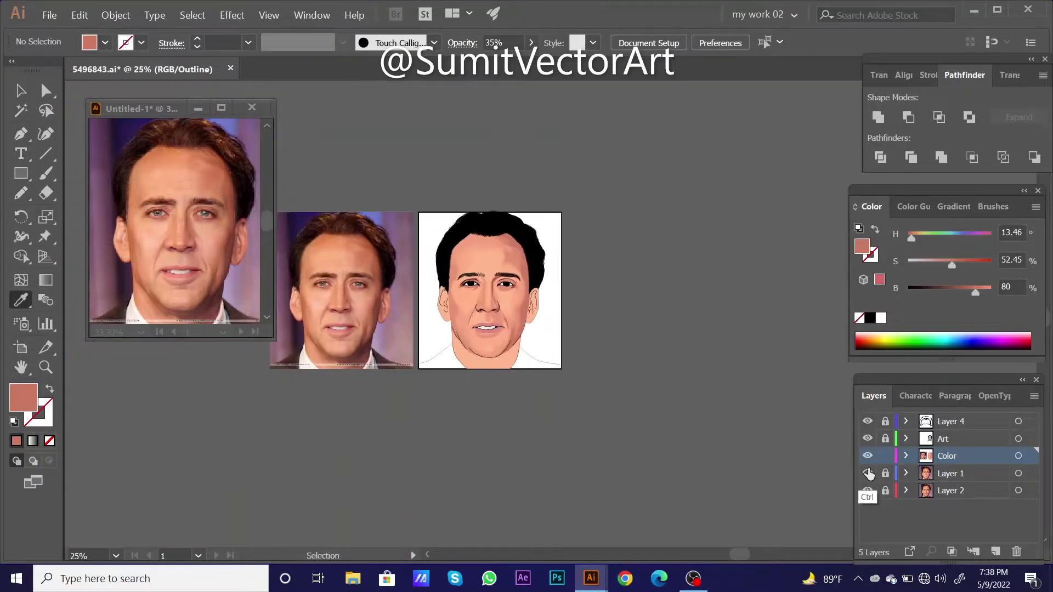
# - Pencil-draw a shadow shape and fill it with a lighter sampled peach
pyautogui.hotkey('ctrl', '+')
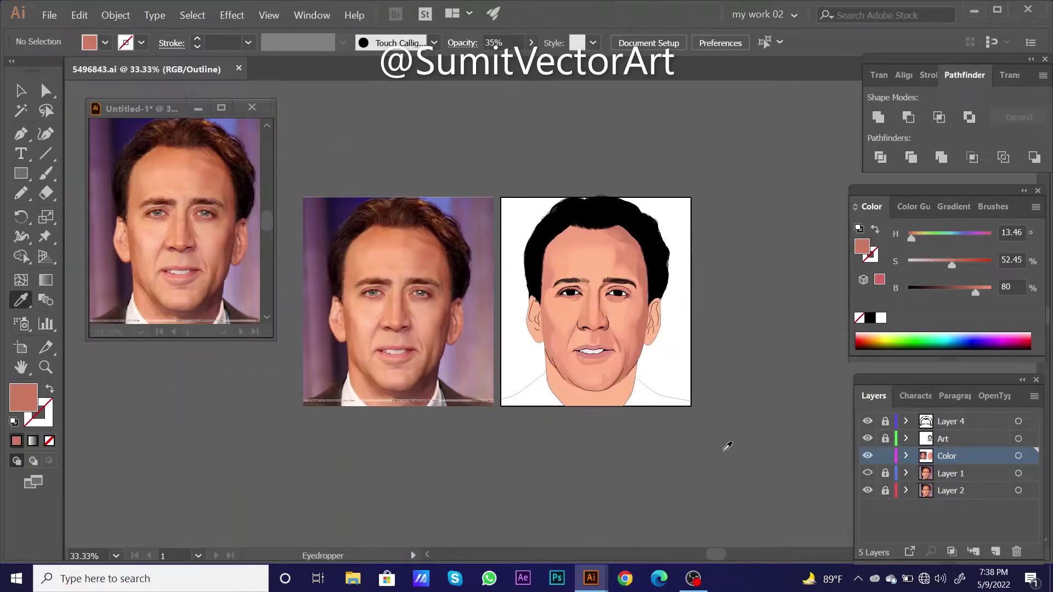
pyautogui.scroll(2, 548, 308)
pyautogui.scroll(1, 547, 308)
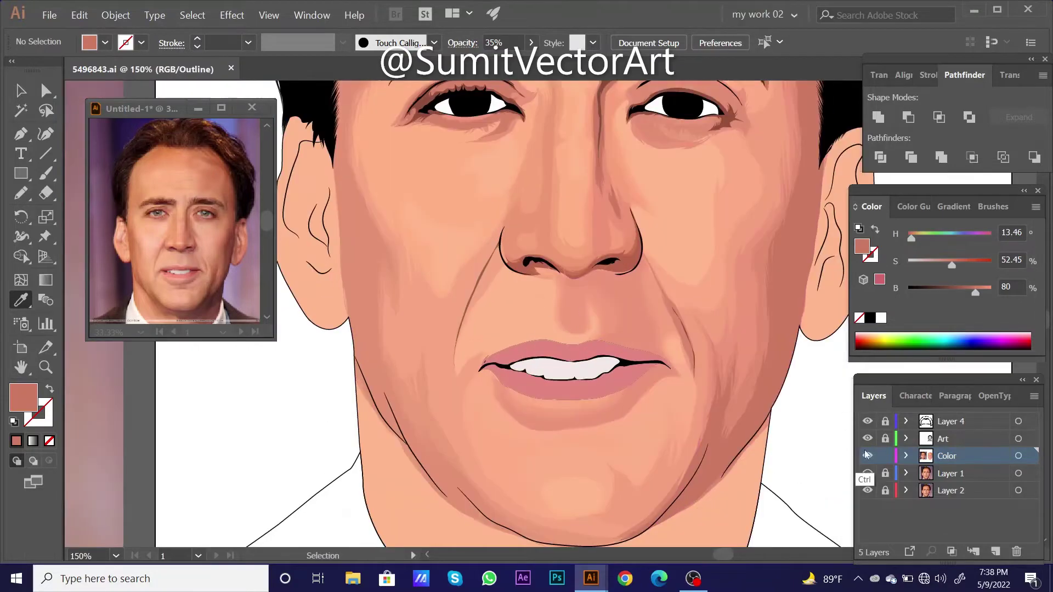
pyautogui.scroll(1, 543, 285)
pyautogui.scroll(1, 531, 230)
pyautogui.press('n')
pyautogui.scroll(-1, 528, 220)
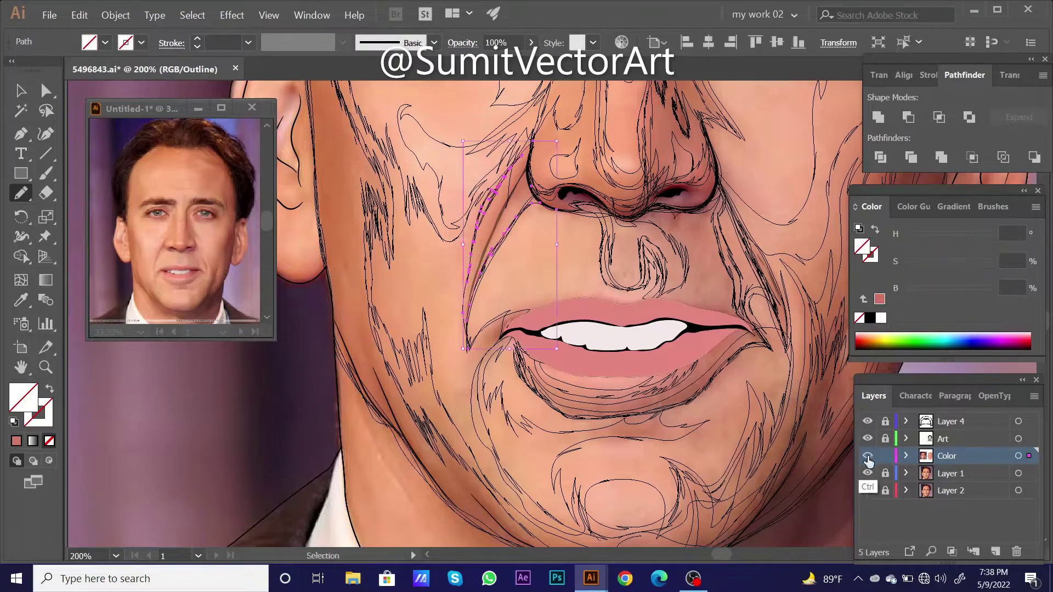
pyautogui.hotkey('ctrl', 'y')
pyautogui.press('i')
pyautogui.click(797, 259)
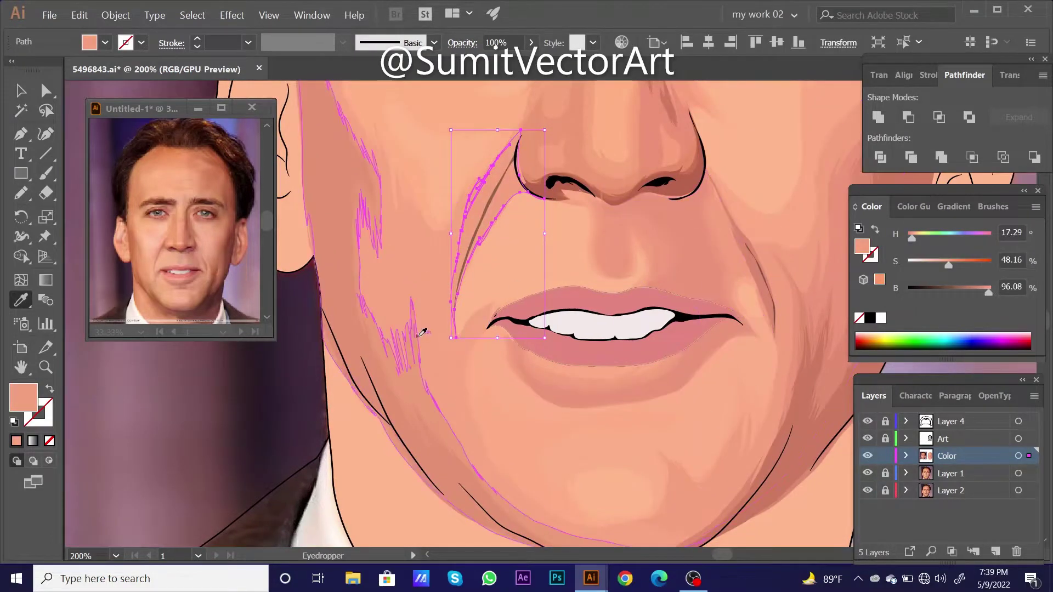
pyautogui.hotkey('ctrl', 'shift', 'a')
# - Draw the shadow crease from the nose to the mouth corner and fill it with sampled peach
pyautogui.scroll(-2, 729, 300)
pyautogui.scroll(1, 757, 324)
pyautogui.scroll(2, 765, 332)
pyautogui.hotkey('ctrl', 'y')
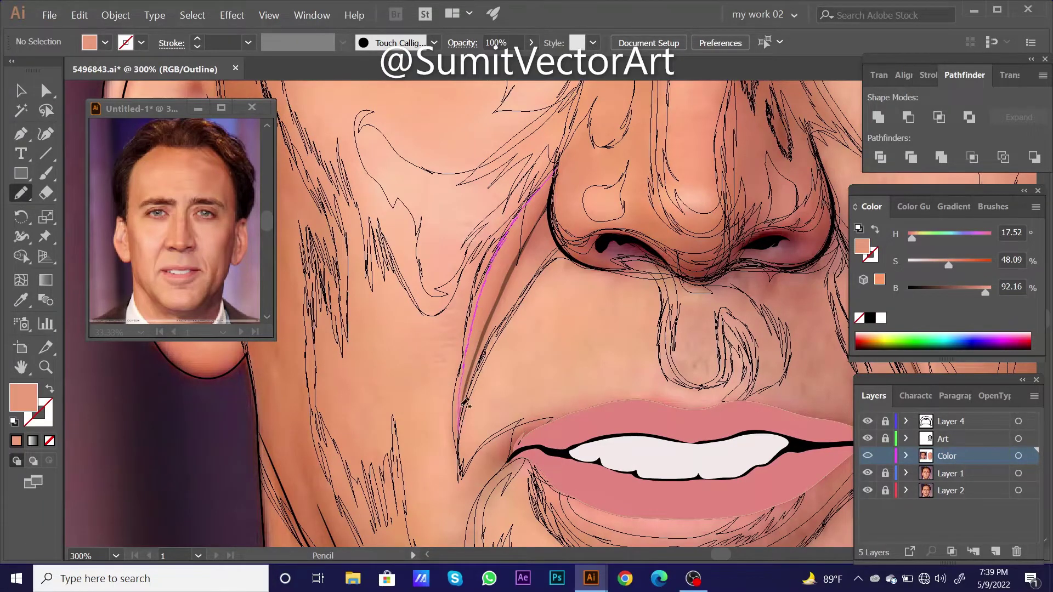
pyautogui.moveTo(561, 245); pyautogui.dragTo(567, 254)
pyautogui.hotkey('ctrl', 'y')
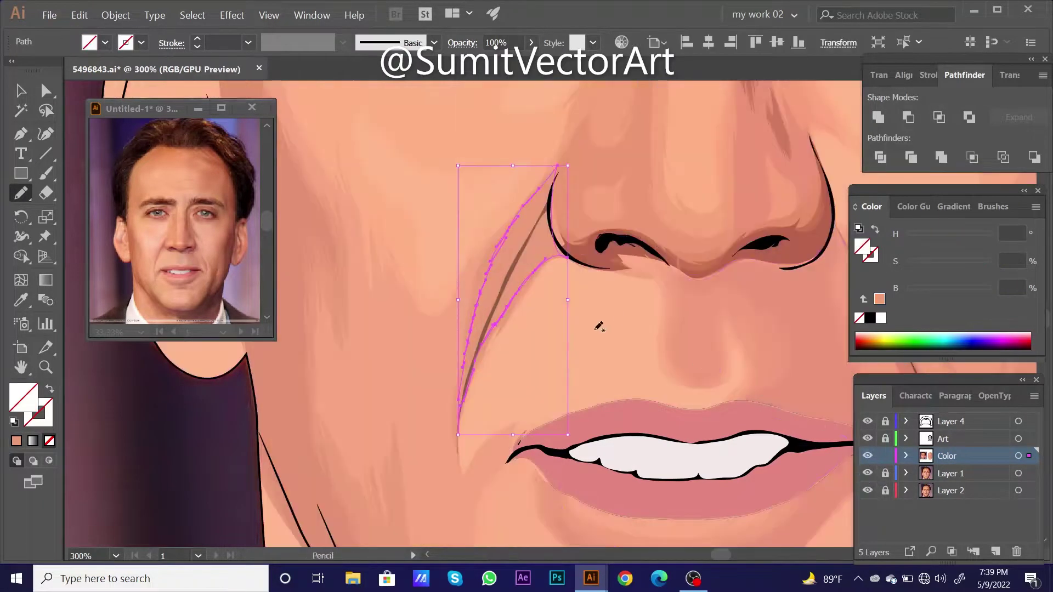
pyautogui.press('i')
pyautogui.click(730, 329)
pyautogui.hotkey('ctrl', 'shift', 'a')
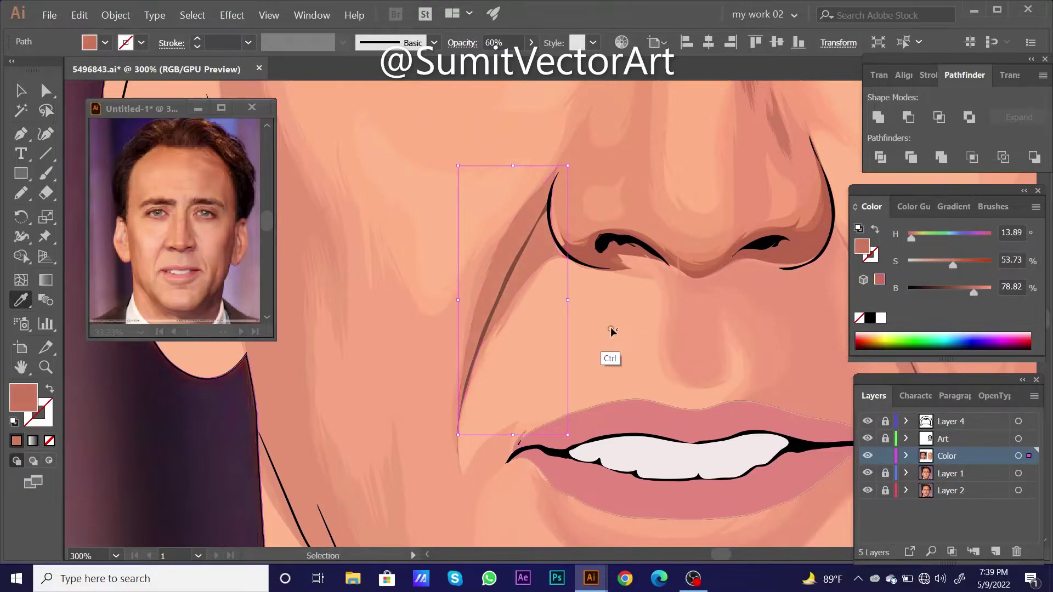
# - Sample a darker brown tone and inspect the nose outline shape
pyautogui.hotkey('ctrl', 'y')
pyautogui.scroll(-6, 611, 333)
pyautogui.hotkey('ctrl', 'y')
pyautogui.scroll(5, 451, 278)
pyautogui.click(451, 278)
pyautogui.scroll(2, 493, 298)
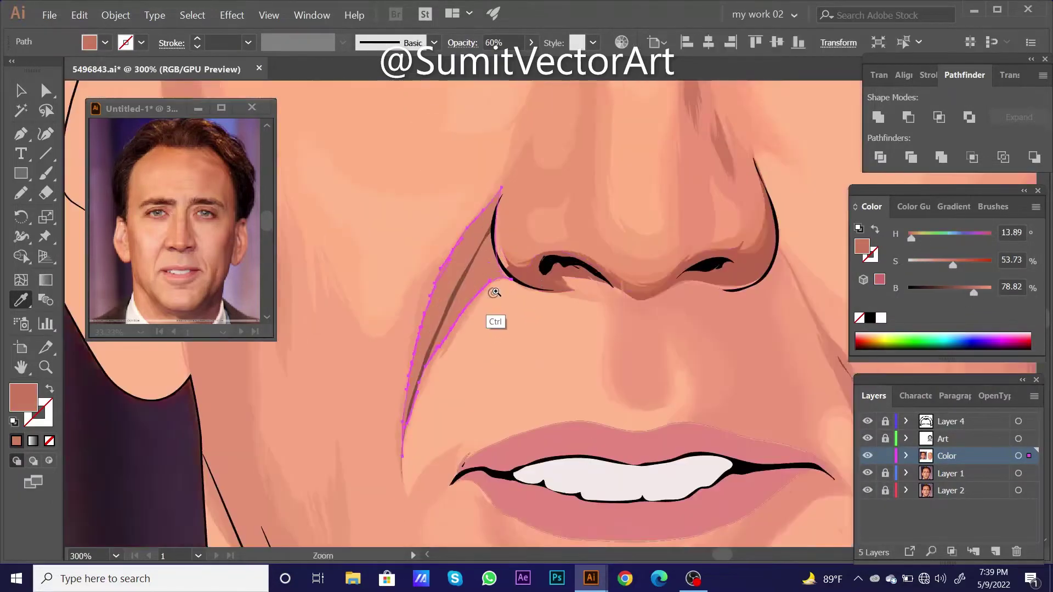
pyautogui.keyDown('ctrl'); pyautogui.click(623, 260); pyautogui.keyUp('ctrl')
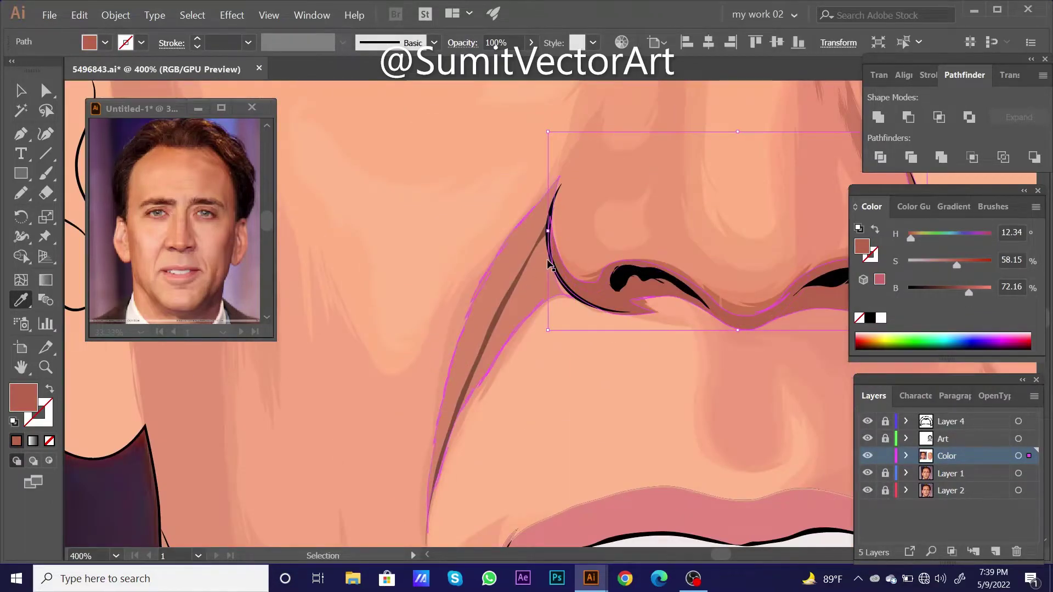
pyautogui.hotkey('ctrl', 'shift', 'a')
# - Draw the shadow beside the right nostril, fill it with sampled colour and darken it
pyautogui.scroll(-6, 568, 390)
pyautogui.scroll(3, 558, 366)
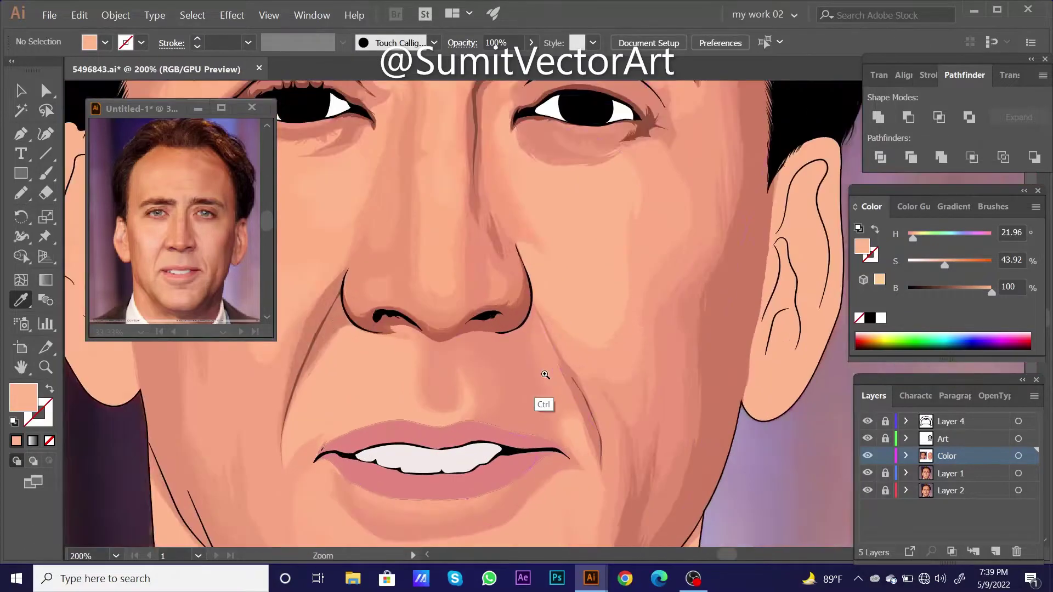
pyautogui.scroll(-3, 545, 371)
pyautogui.scroll(-1, 545, 346)
pyautogui.hotkey('ctrl', 'y')
pyautogui.scroll(3, 548, 307)
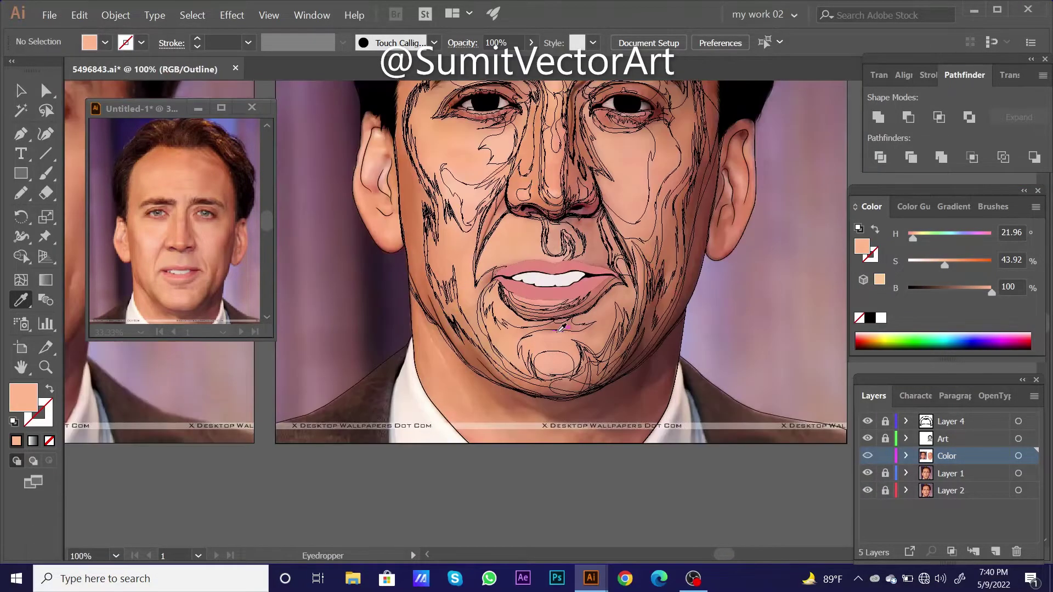
pyautogui.scroll(2, 558, 281)
pyautogui.scroll(1, 558, 282)
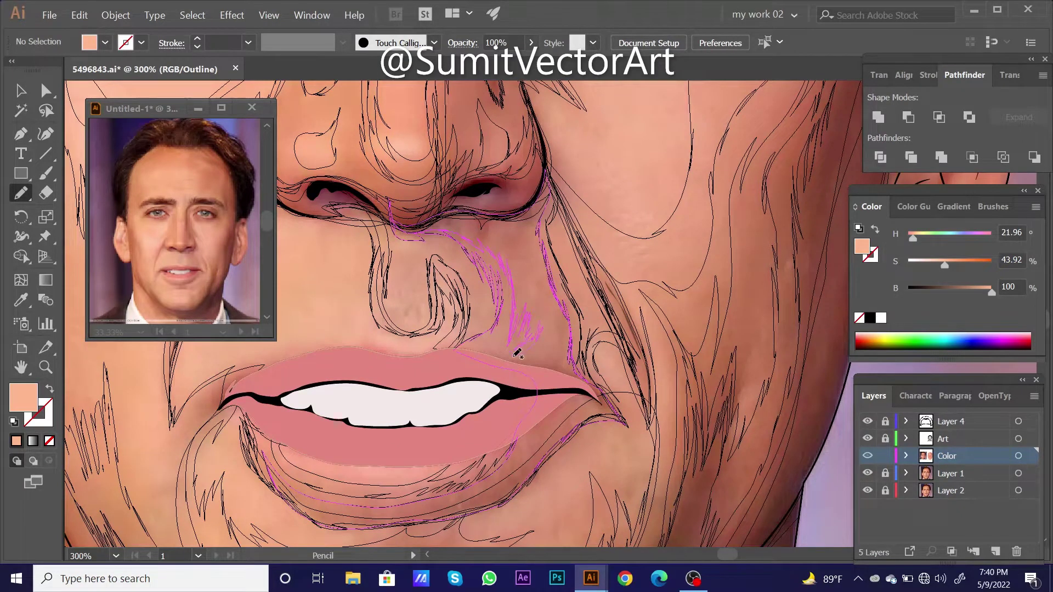
pyautogui.keyDown('ctrl'); pyautogui.click(493, 213); pyautogui.keyUp('ctrl')
pyautogui.hotkey('ctrl', 'y')
pyautogui.press('i')
pyautogui.click(674, 312)
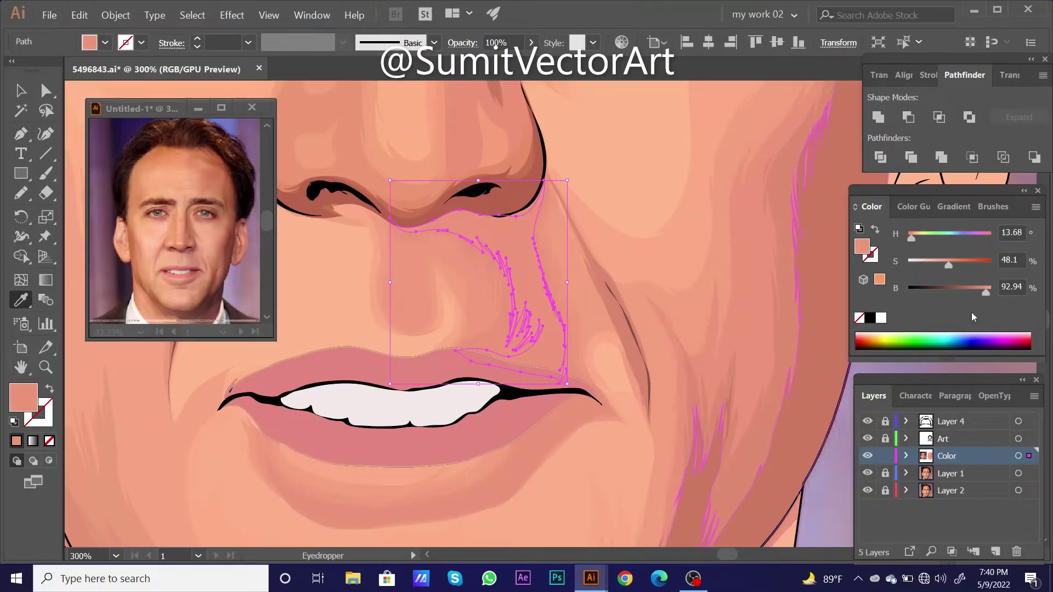
pyautogui.click(980, 291)
# - Nudge a nose anchor point slightly left with Direct Selection
pyautogui.rightClick(520, 245)
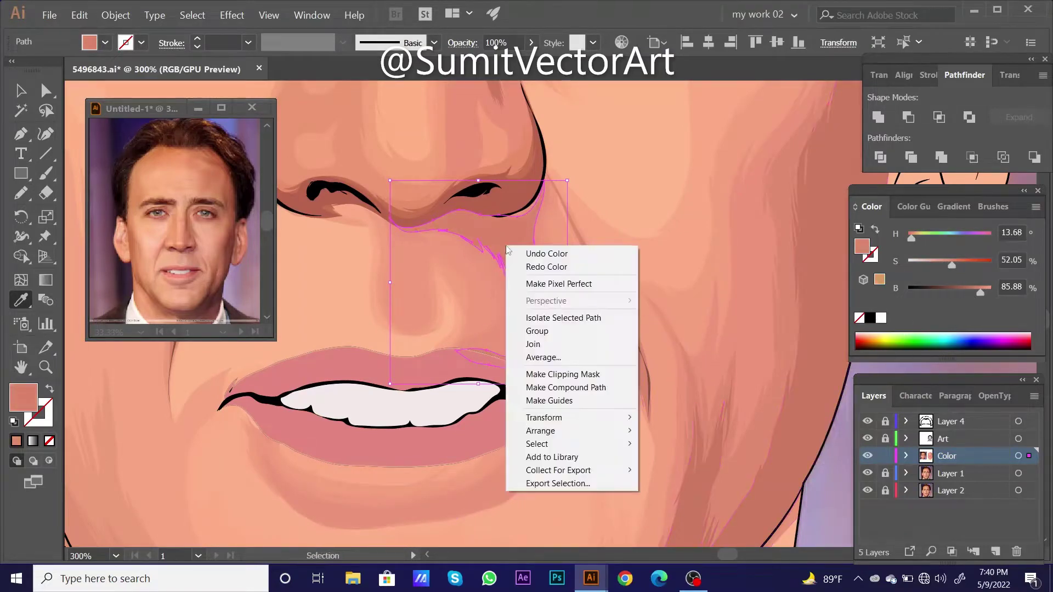
pyautogui.press('Escape')
pyautogui.scroll(2, 521, 250)
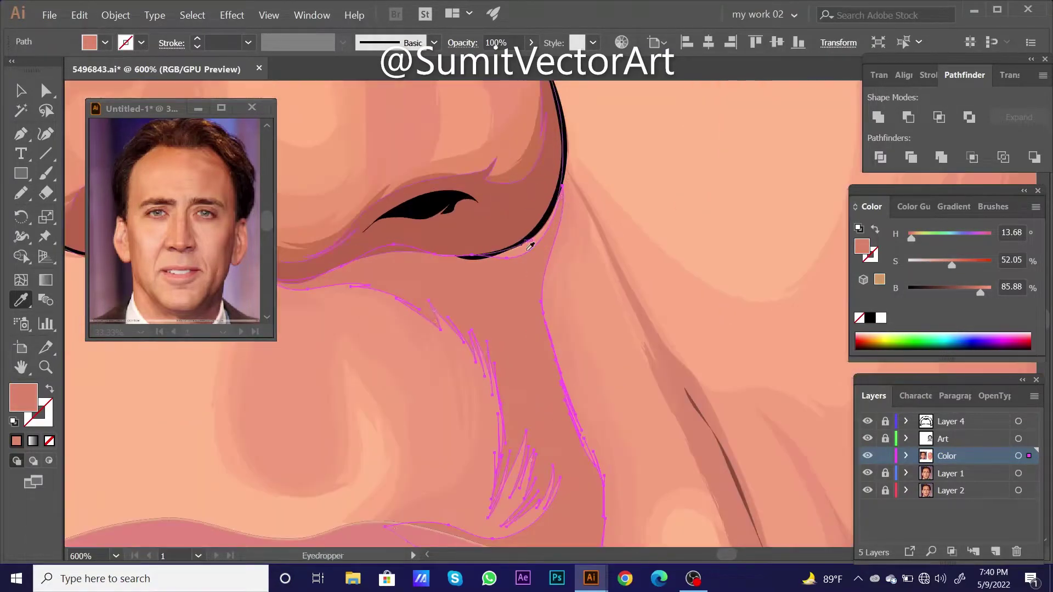
pyautogui.press('a')
pyautogui.moveTo(508, 257); pyautogui.dragTo(491, 253)
pyautogui.scroll(-3, 491, 252)
# - Set the nose shape's opacity to 60% and deselect it
pyautogui.scroll(-3, 492, 252)
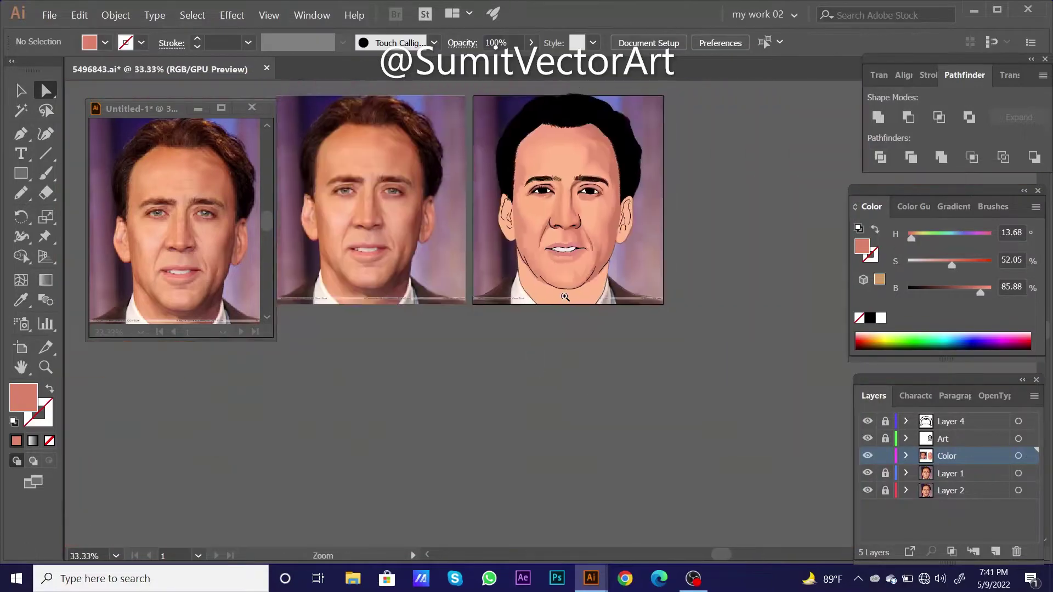
pyautogui.scroll(4, 555, 261)
pyautogui.write('60')
pyautogui.press('Return')
pyautogui.hotkey('ctrl', 'shift', 'a')
pyautogui.scroll(-2, 699, 395)
pyautogui.scroll(-3, 656, 431)
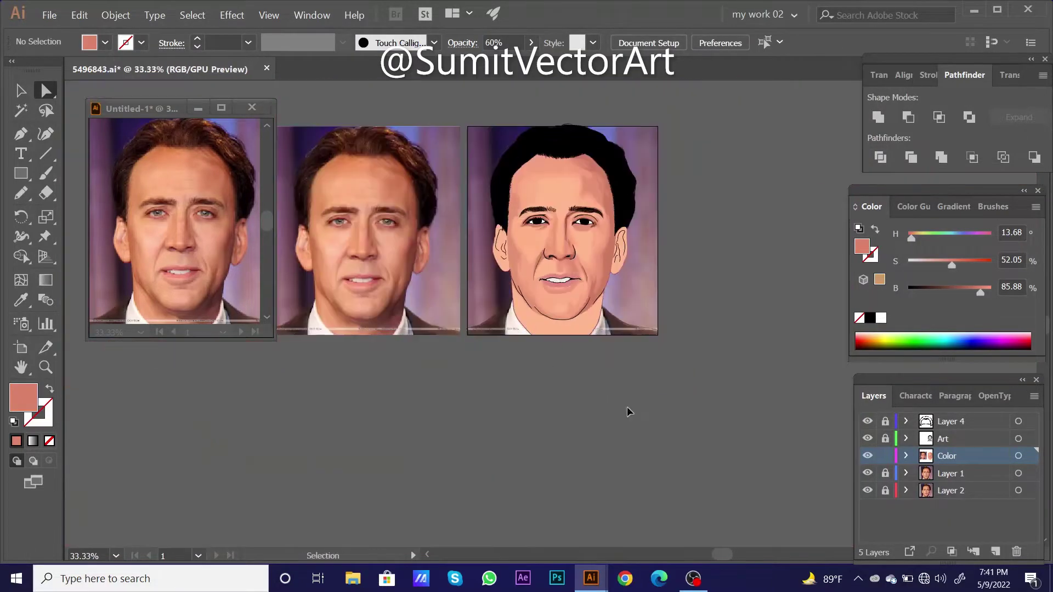
pyautogui.scroll(2, 553, 273)
# - Pencil-draw a chin shadow stroke over the photo in outline view
pyautogui.hotkey('ctrl', 'y')
pyautogui.scroll(2, 575, 282)
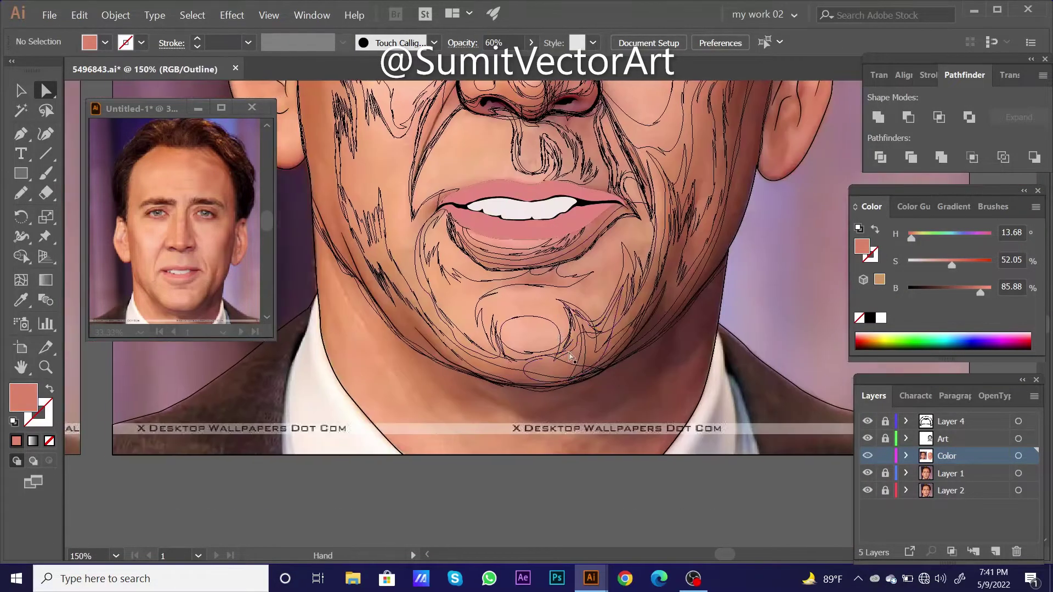
pyautogui.scroll(1, 548, 281)
pyautogui.scroll(1, 525, 281)
pyautogui.press('n')
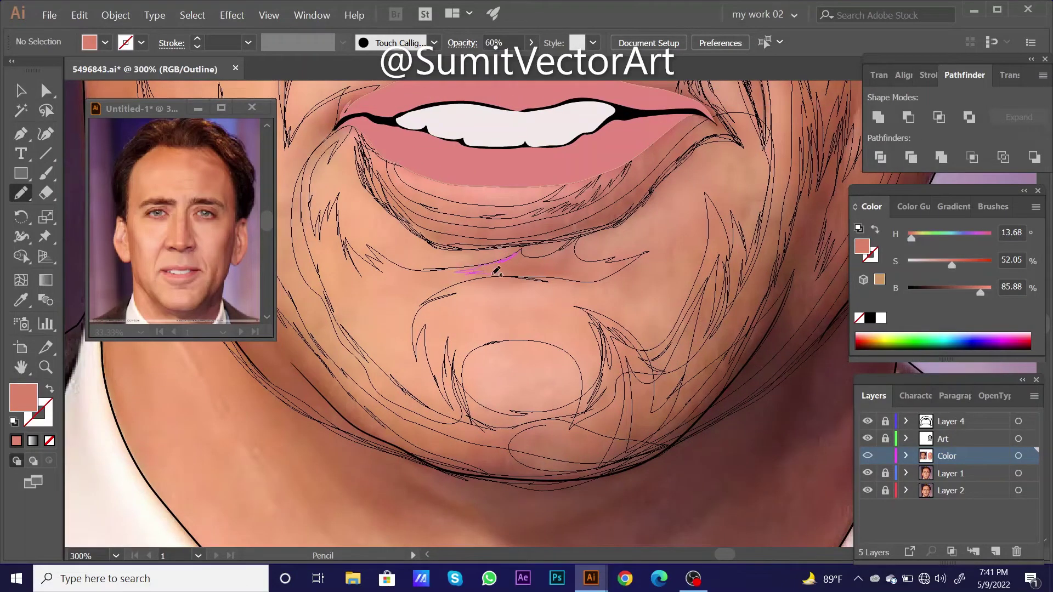
pyautogui.press('i')
pyautogui.click(556, 256)
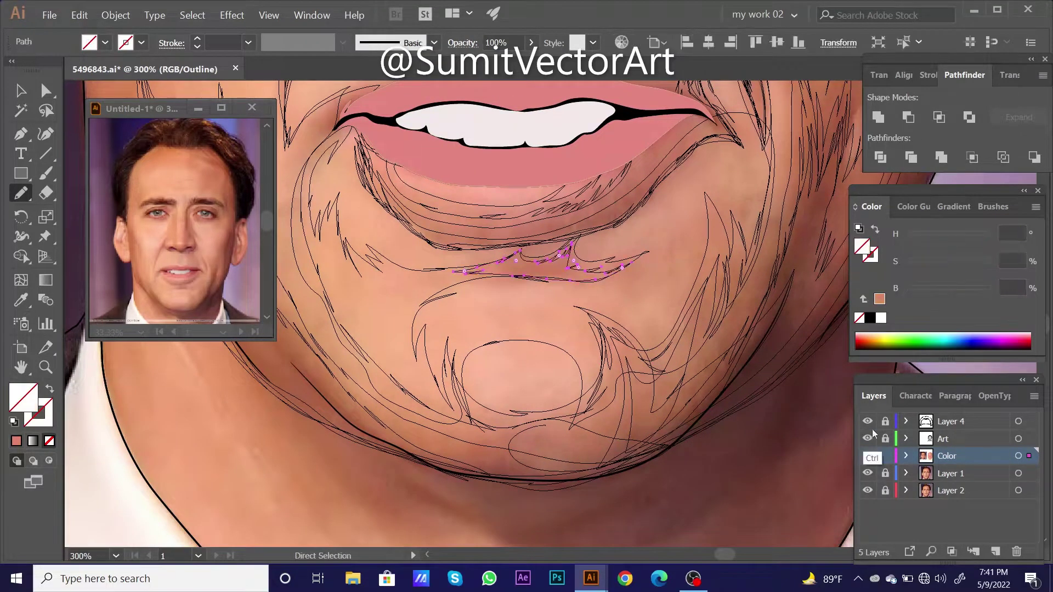
pyautogui.hotkey('ctrl', 'y')
pyautogui.scroll(-2, 548, 307)
pyautogui.scroll(-3, 527, 302)
pyautogui.scroll(6, 527, 301)
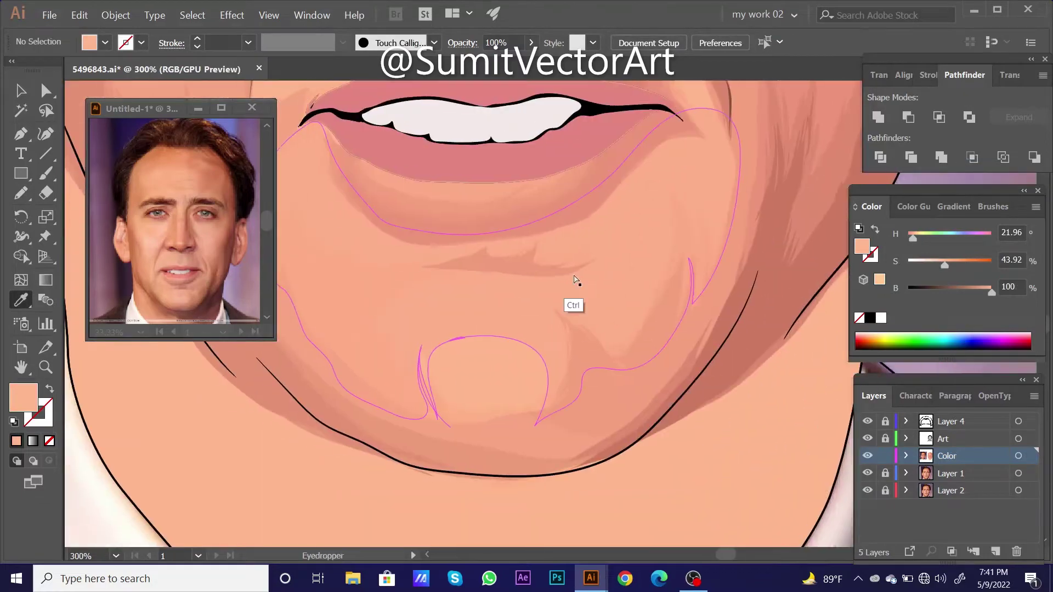
# - Sample a skin colour into the chin shape, then undo it
pyautogui.hotkey('ctrl', 'y')
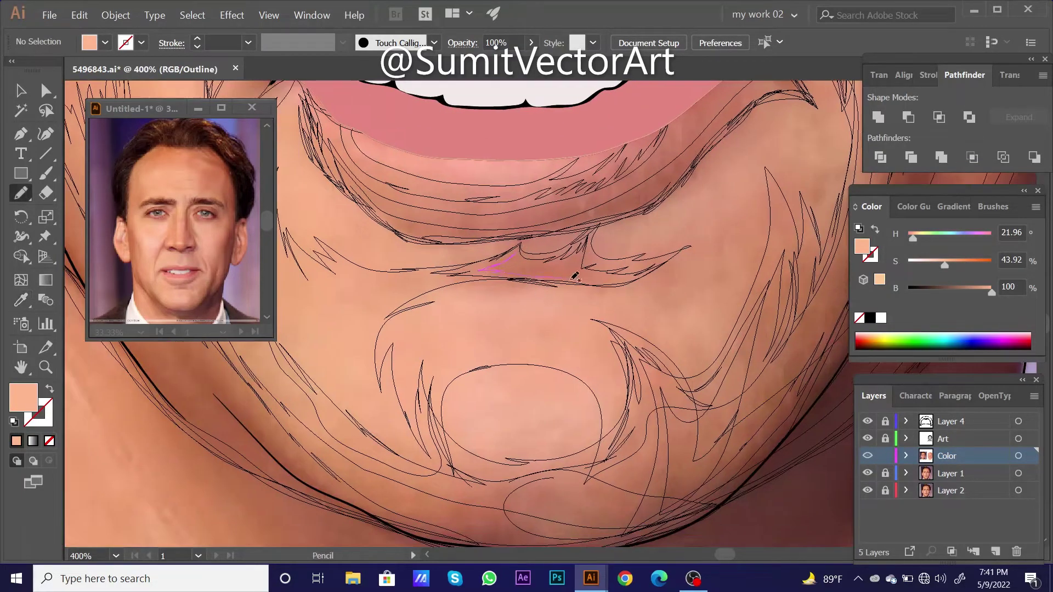
pyautogui.hotkey('ctrl', 'y')
pyautogui.press('i')
pyautogui.click(625, 200)
pyautogui.scroll(-3, 575, 353)
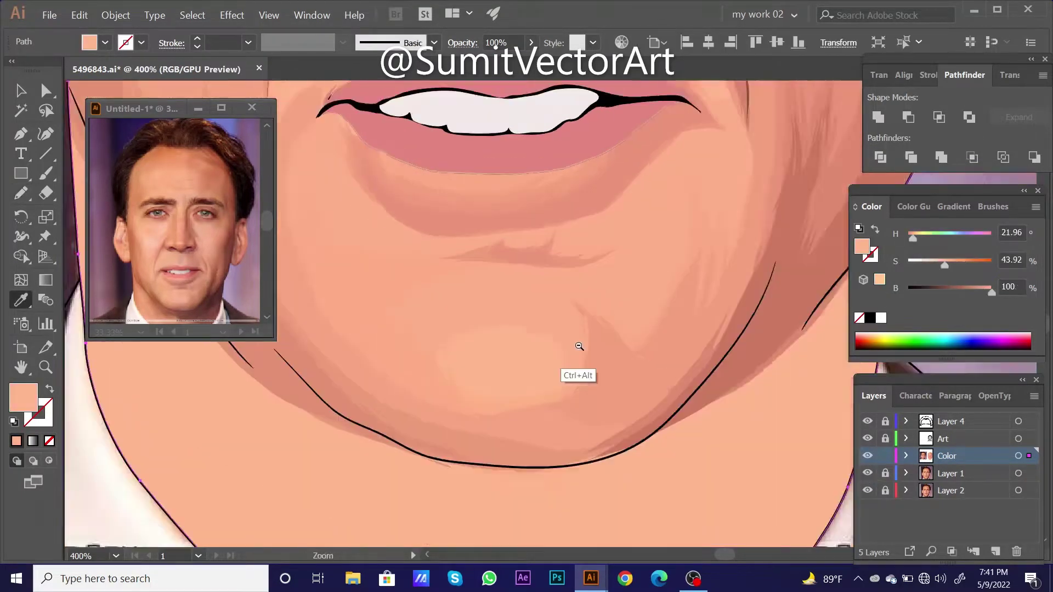
pyautogui.scroll(-2, 576, 378)
pyautogui.hotkey('ctrl', 'z')
# - Show Layer 1 again and extend the shadow path down the jaw and up the cheek
pyautogui.scroll(-1, 626, 393)
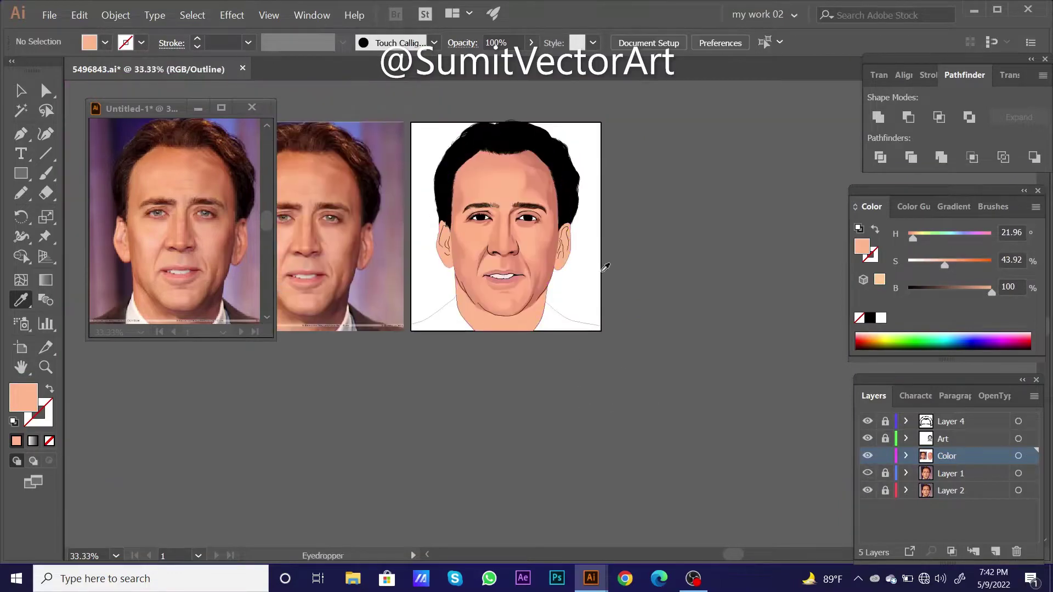
pyautogui.scroll(2, 485, 205)
pyautogui.click(867, 475)
pyautogui.scroll(3, 475, 289)
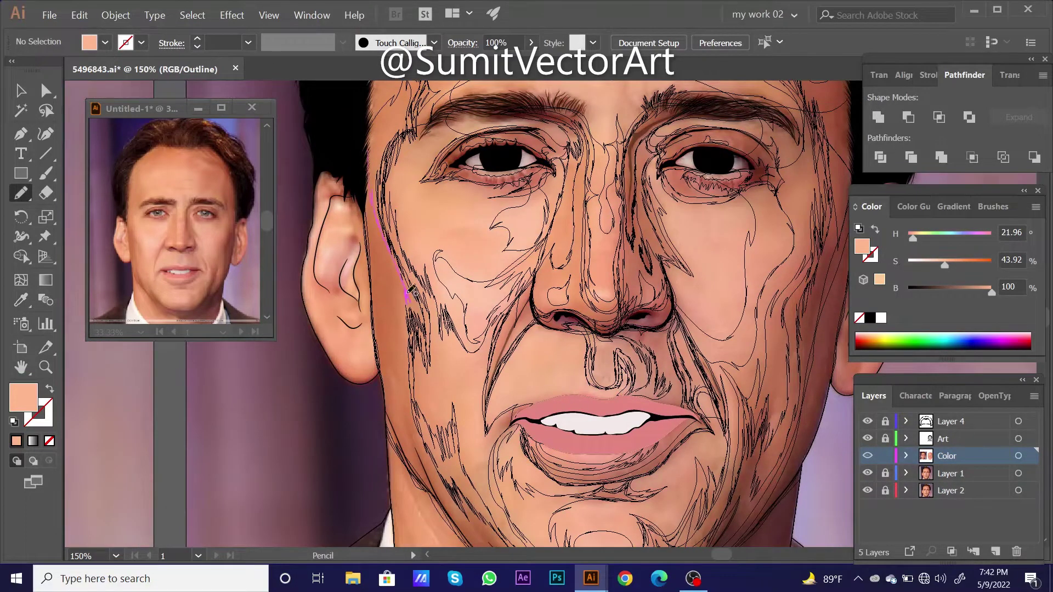
pyautogui.keyDown('ctrl'); pyautogui.click(407, 317); pyautogui.keyUp('ctrl')
pyautogui.scroll(-3, 404, 313)
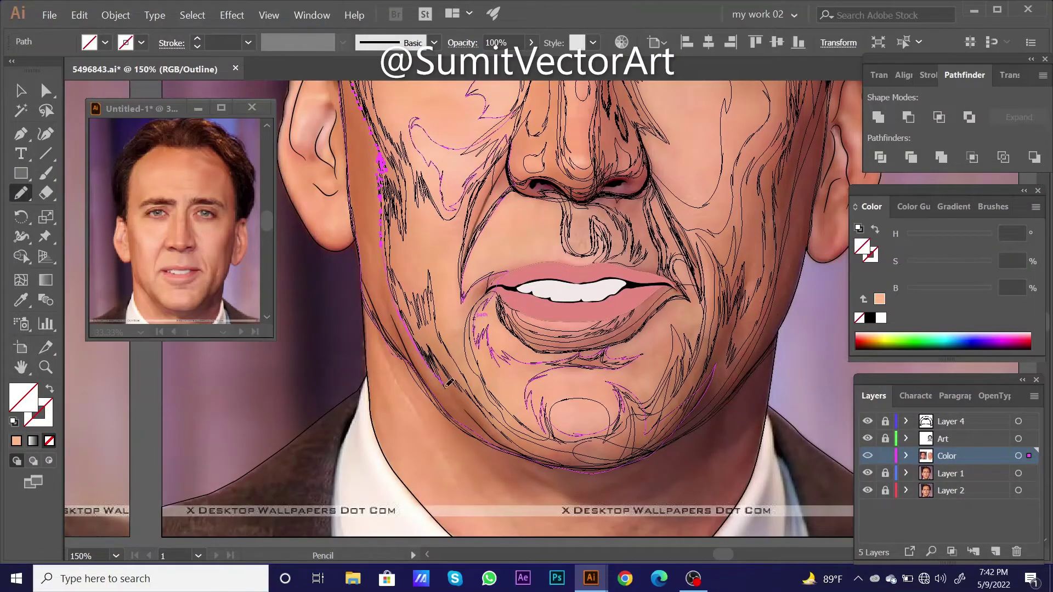
pyautogui.moveTo(447, 382); pyautogui.dragTo(433, 347)
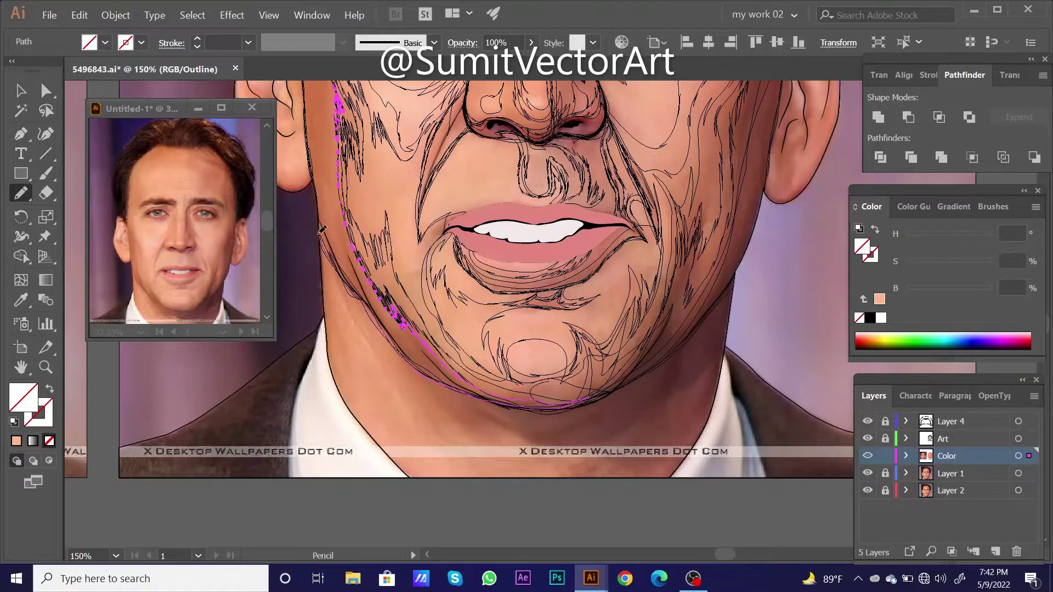
pyautogui.moveTo(322, 231); pyautogui.dragTo(335, 377)
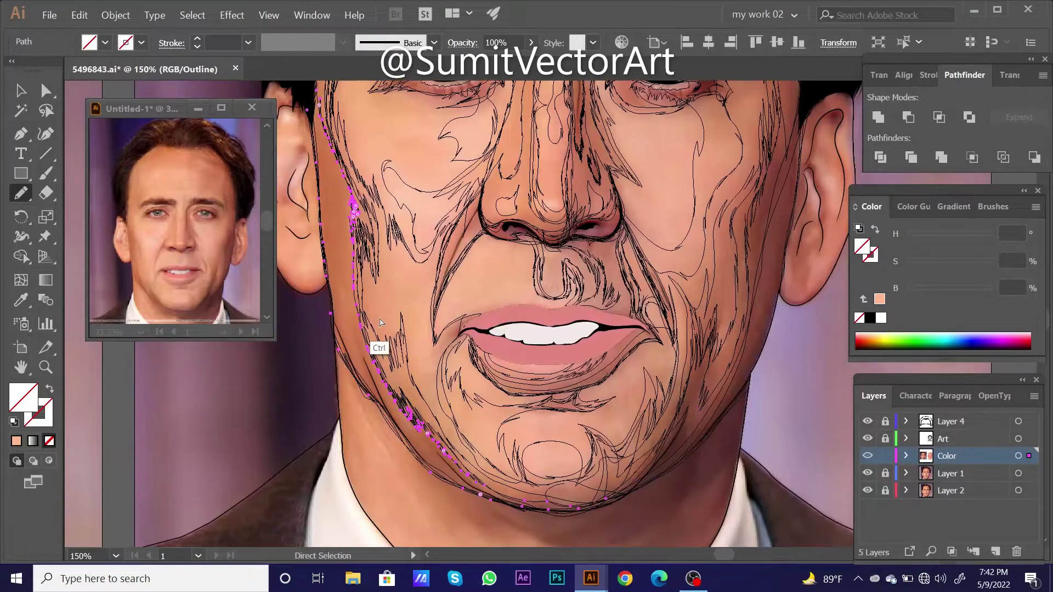
pyautogui.moveTo(315, 186); pyautogui.dragTo(316, 389)
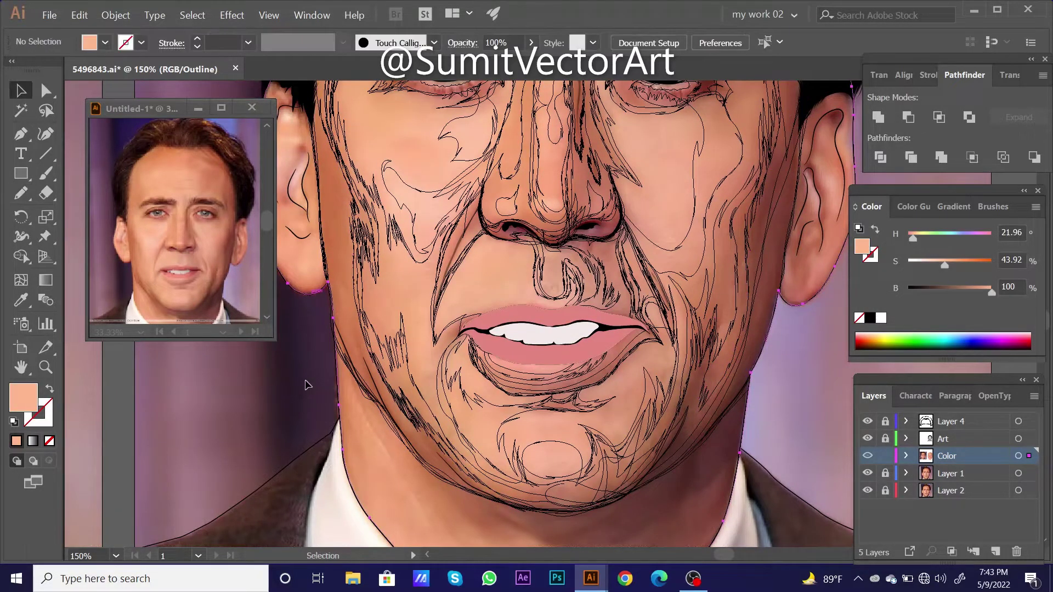
# - Fill the jaw shadow with sampled skin tone at brightness 79 and deselect it
pyautogui.keyDown('ctrl'); pyautogui.click(343, 366); pyautogui.keyUp('ctrl')
pyautogui.hotkey('ctrl', 'y')
pyautogui.press('i')
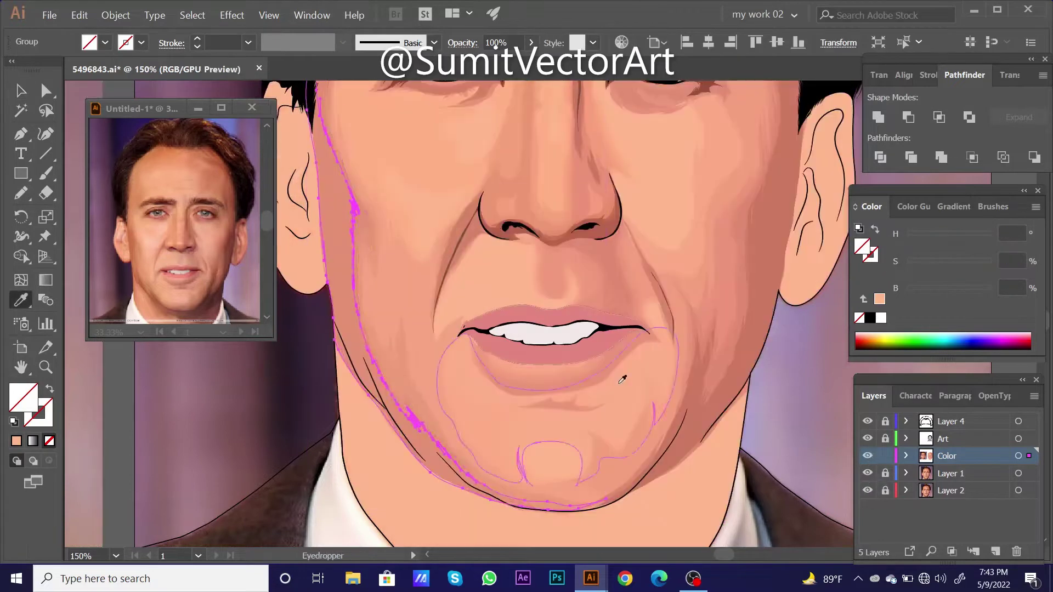
pyautogui.click(623, 376)
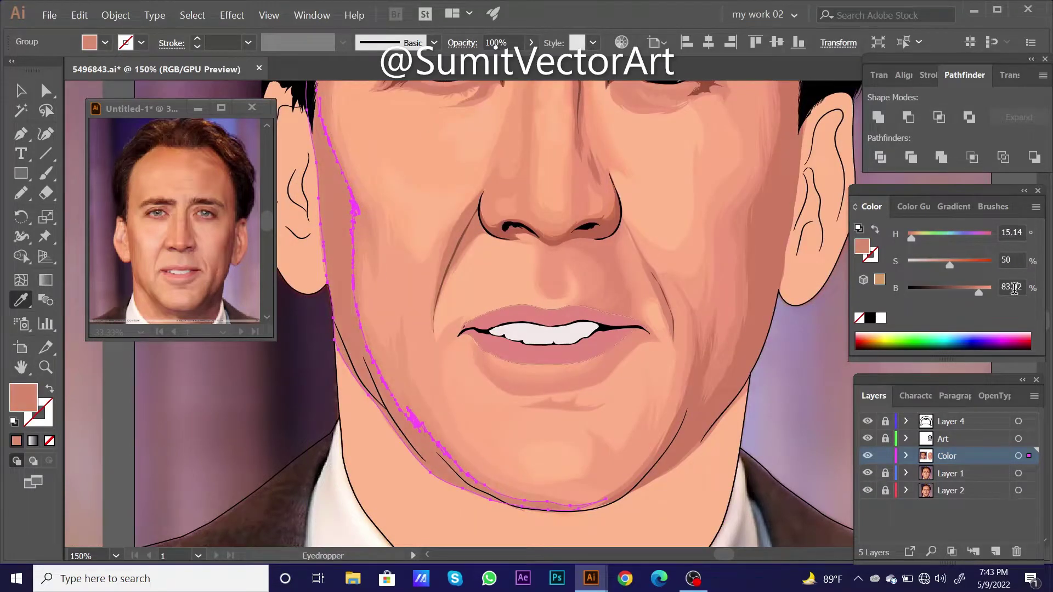
pyautogui.write('79')
pyautogui.press('Return')
pyautogui.hotkey('ctrl', 'shift', 'a')
# - Lock every layer except Art and zoom in on the jawline
pyautogui.hotkey('ctrl', '-')
pyautogui.hotkey('ctrl', '-')
pyautogui.hotkey('ctrl', '-')
pyautogui.hotkey('ctrl', 'y')
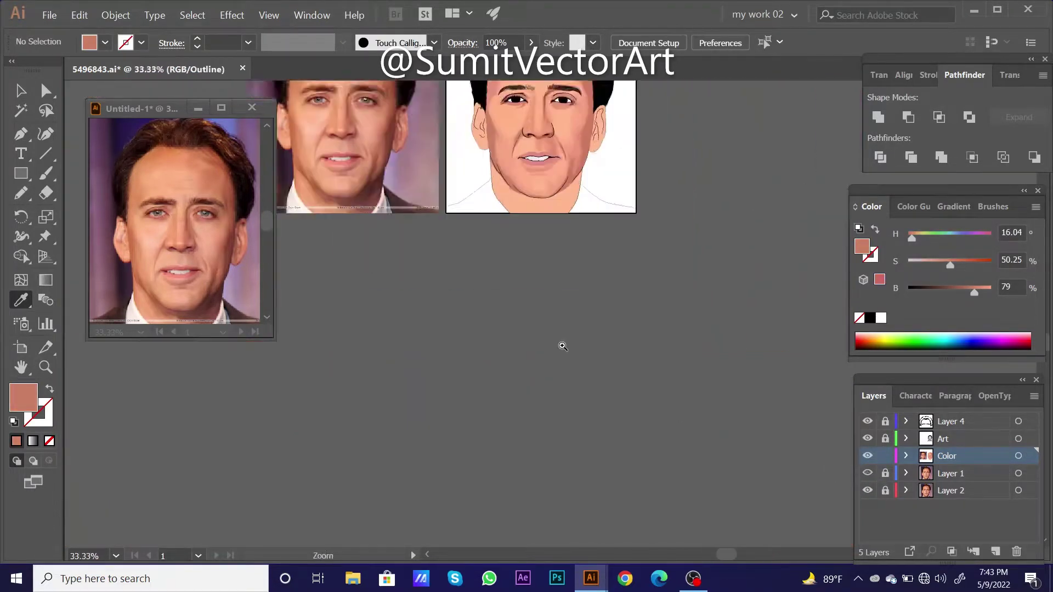
pyautogui.hotkey('ctrl', '+')
pyautogui.keyDown('alt'); pyautogui.click(884, 439); pyautogui.keyUp('alt')
pyautogui.hotkey('ctrl', '+')
pyautogui.hotkey('ctrl', '+')
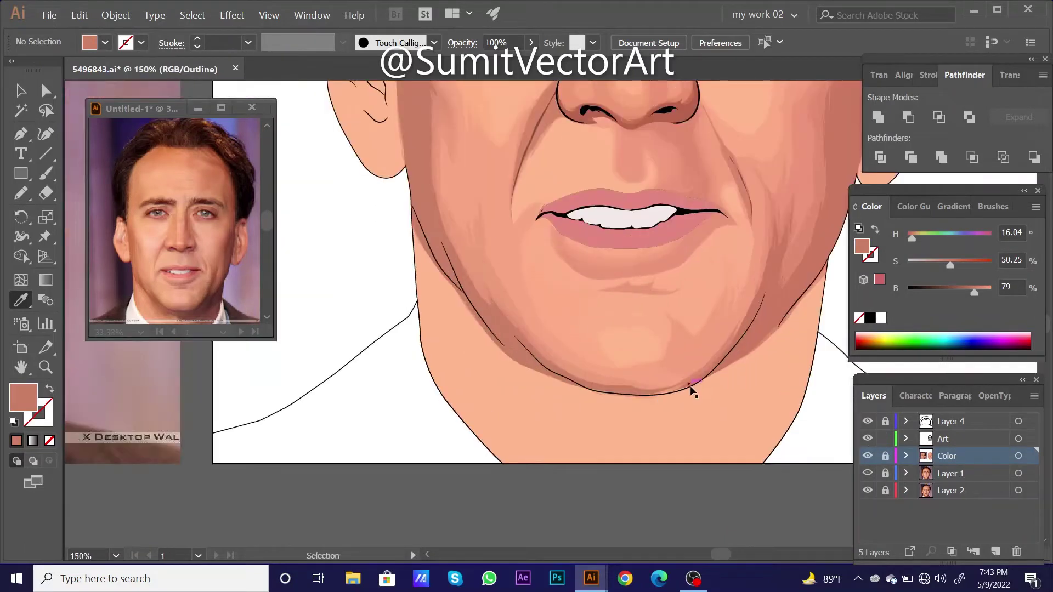
# - Expand the jawline stroke on the Art layer into a shape and fill it black
pyautogui.click(453, 270)
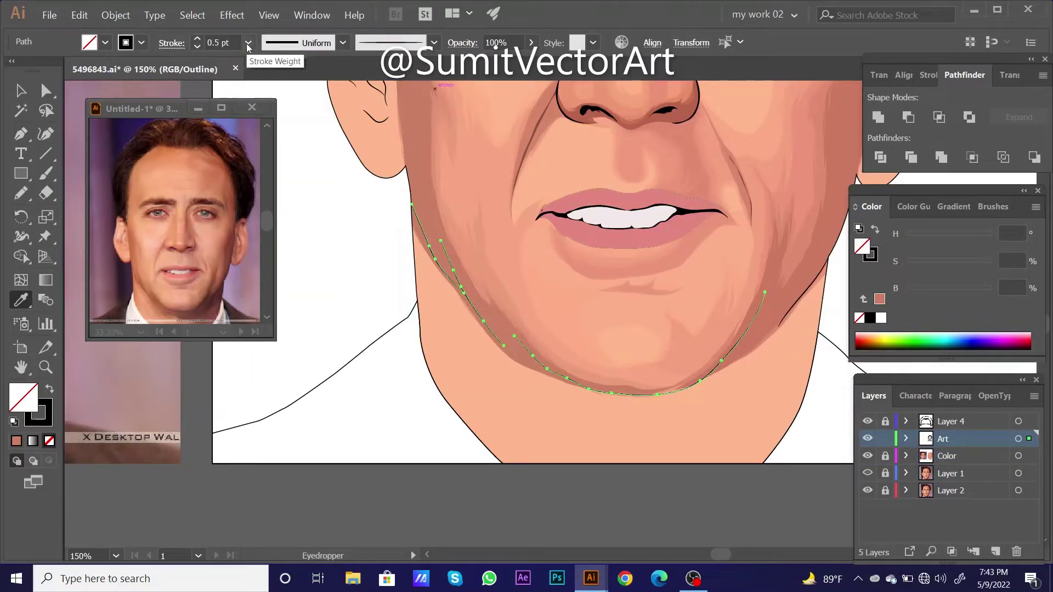
pyautogui.click(115, 15)
pyautogui.click(138, 157)
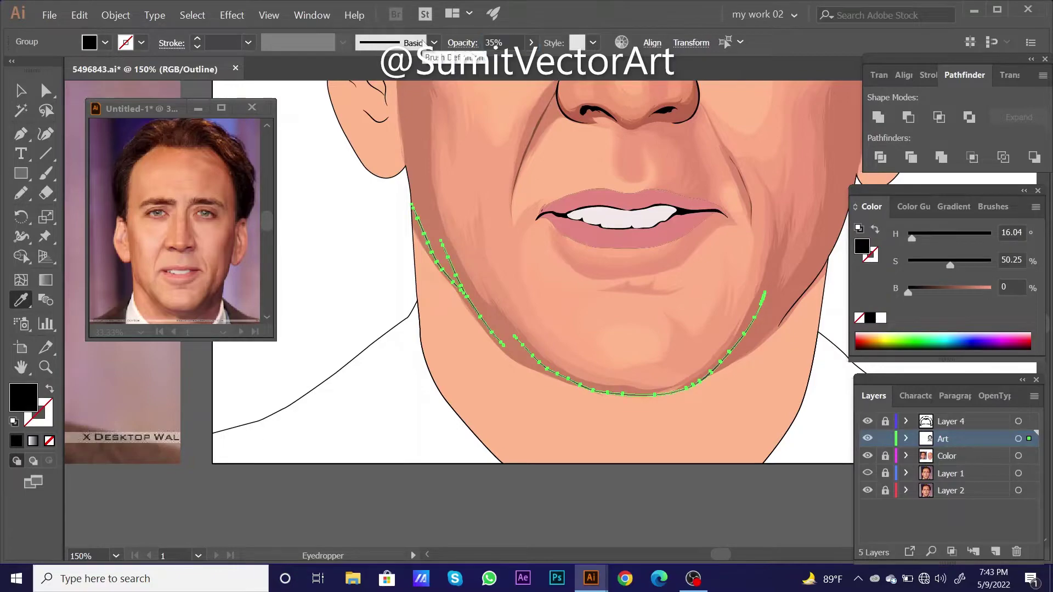
pyautogui.hotkey('ctrl', 'shift', 'a')
pyautogui.hotkey('ctrl', '-')
pyautogui.hotkey('ctrl', '-')
pyautogui.hotkey('ctrl', '-')
pyautogui.hotkey('ctrl', '-')
pyautogui.hotkey('ctrl', '+')
pyautogui.hotkey('ctrl', '+')
# - On the Color layer, pencil a shadow shape from the right brow down the nose
pyautogui.keyDown('ctrl'); pyautogui.click(867, 472); pyautogui.keyUp('ctrl')
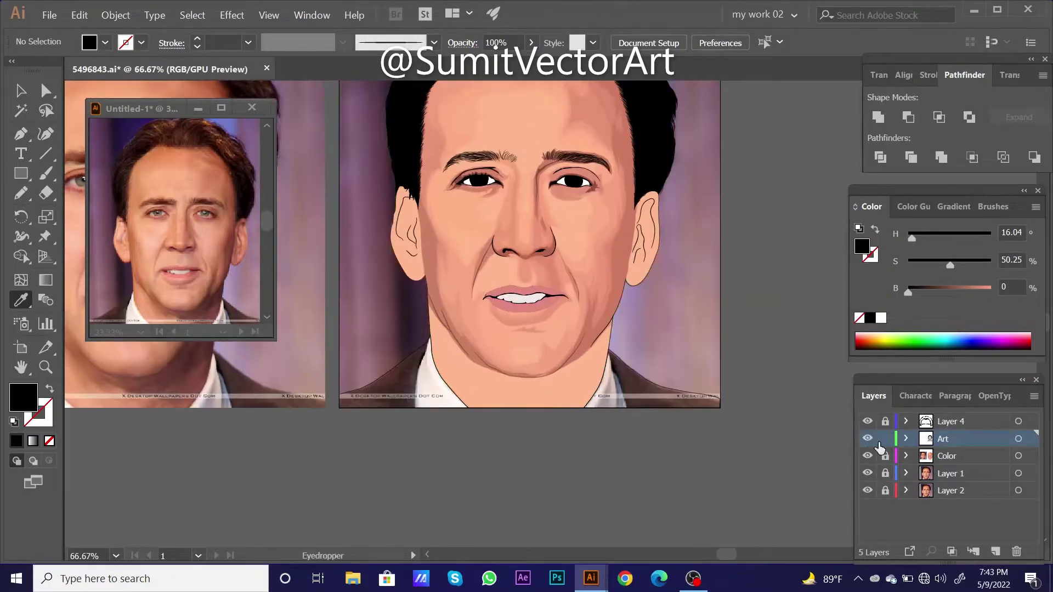
pyautogui.keyDown('alt'); pyautogui.click(885, 456); pyautogui.keyUp('alt')
pyautogui.keyDown('ctrl'); pyautogui.click(559, 298); pyautogui.keyUp('ctrl')
pyautogui.scroll(2, 558, 298)
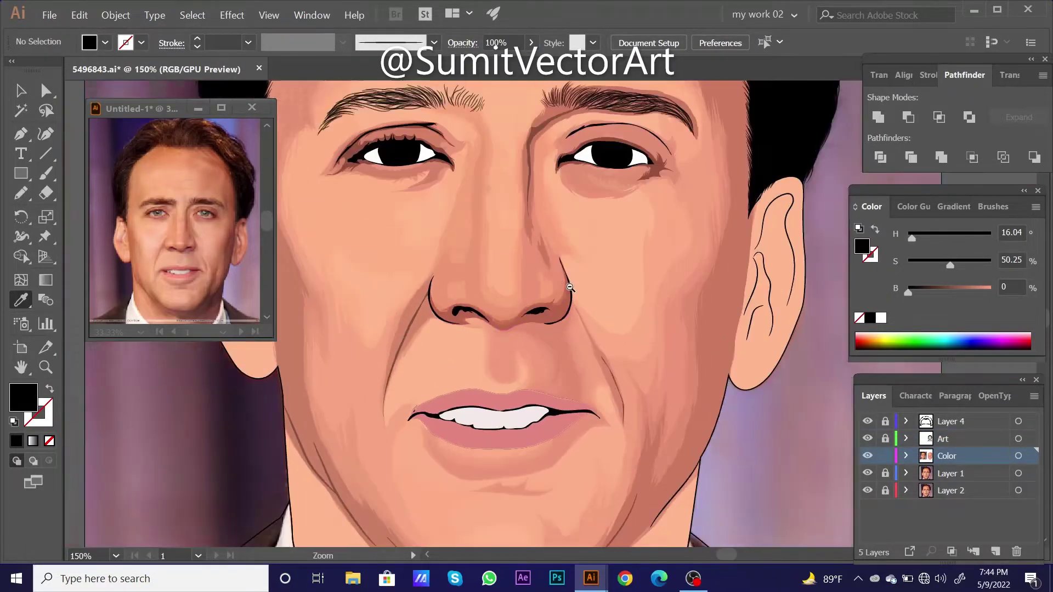
pyautogui.keyDown('ctrl'); pyautogui.click(536, 348); pyautogui.keyUp('ctrl')
pyautogui.hotkey('ctrl', 'y')
pyautogui.press('n')
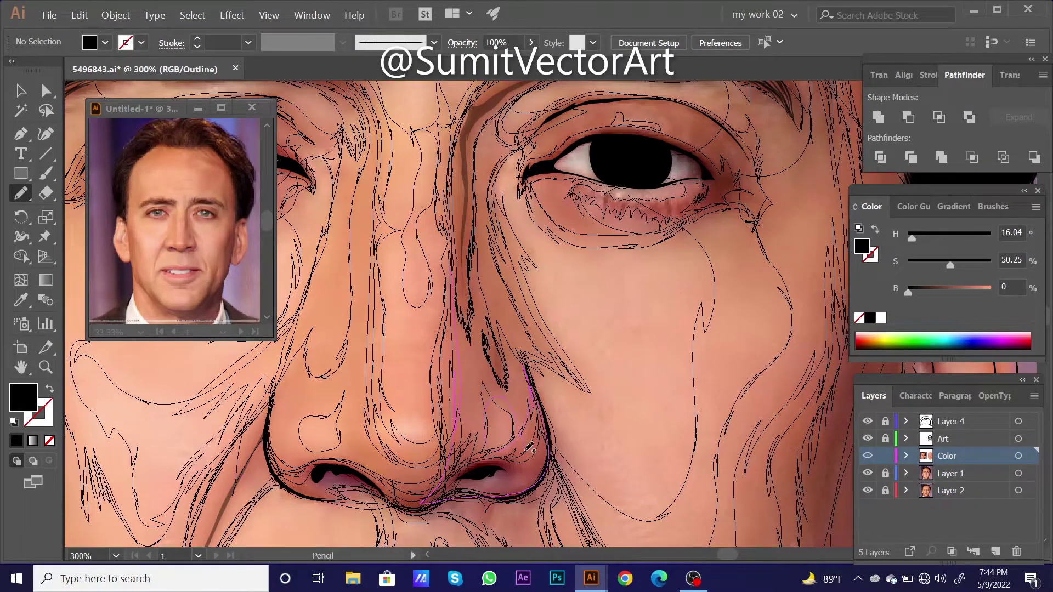
pyautogui.scroll(3, 481, 225)
pyautogui.moveTo(513, 513); pyautogui.dragTo(572, 163)
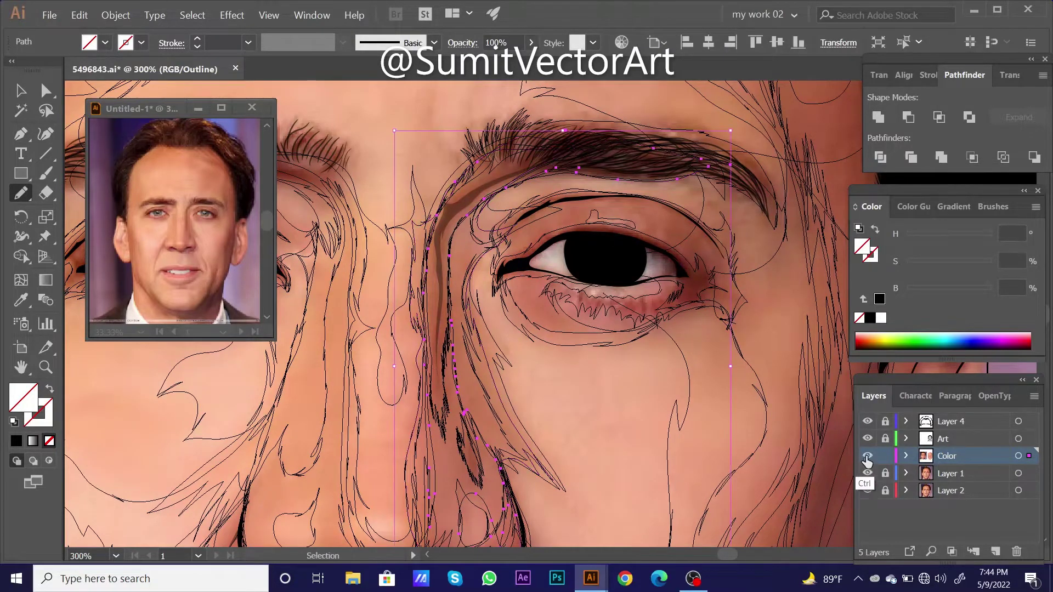
# - Give the nose shadow a sampled salmon skin tone at 35% opacity
pyautogui.hotkey('ctrl', 'y')
pyautogui.hotkey('ctrl', '-')
pyautogui.press('i')
pyautogui.moveTo(933, 265); pyautogui.dragTo(953, 265)
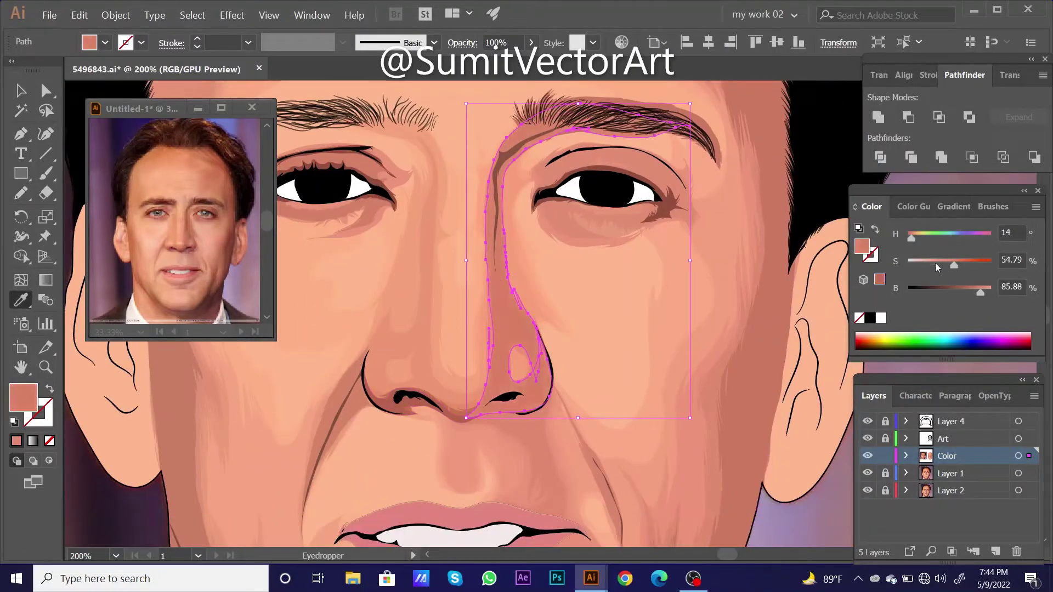
pyautogui.rightClick(512, 325)
pyautogui.click(776, 429)
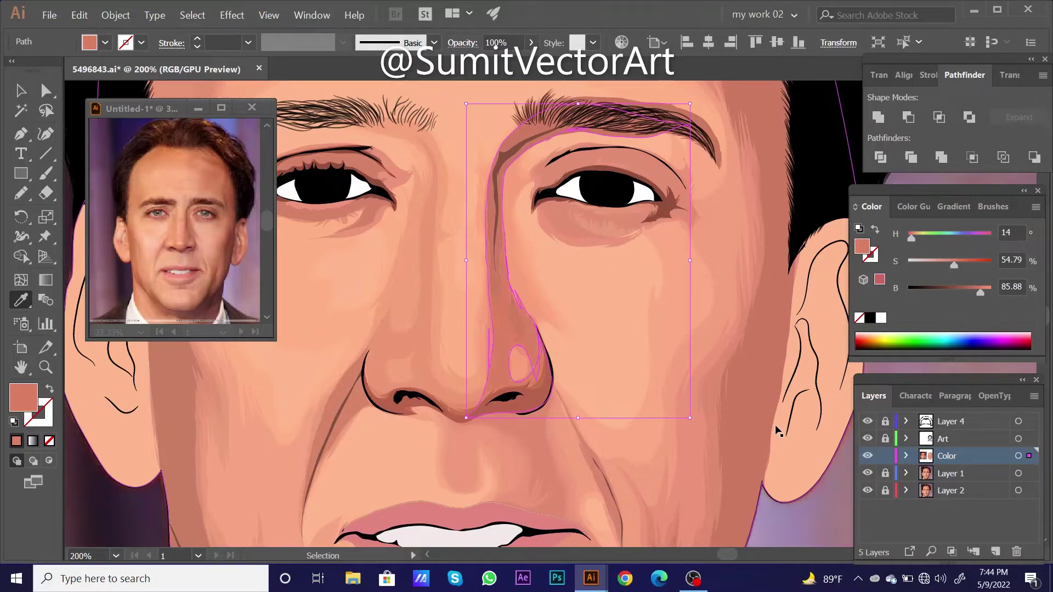
pyautogui.press('3')
pyautogui.press('5')
pyautogui.hotkey('ctrl', 'shift', 'a')
pyautogui.hotkey('ctrl', '0')
# - Zoom in on the left eye and pencil a shadow shape under the eyebrow
pyautogui.press('z')
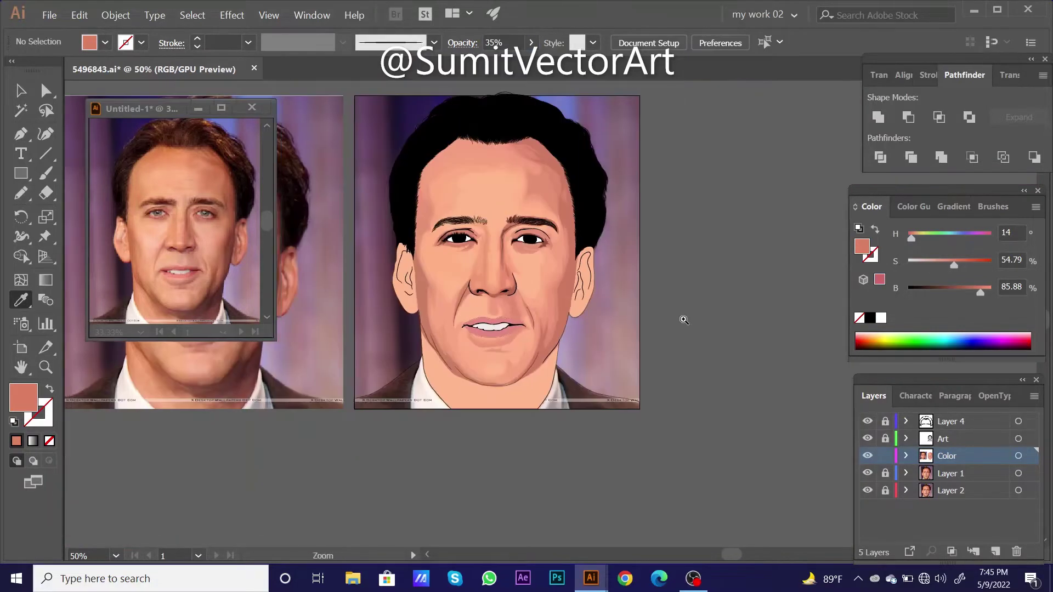
pyautogui.click(546, 318)
pyautogui.keyDown('alt'); pyautogui.click(547, 324); pyautogui.keyUp('alt')
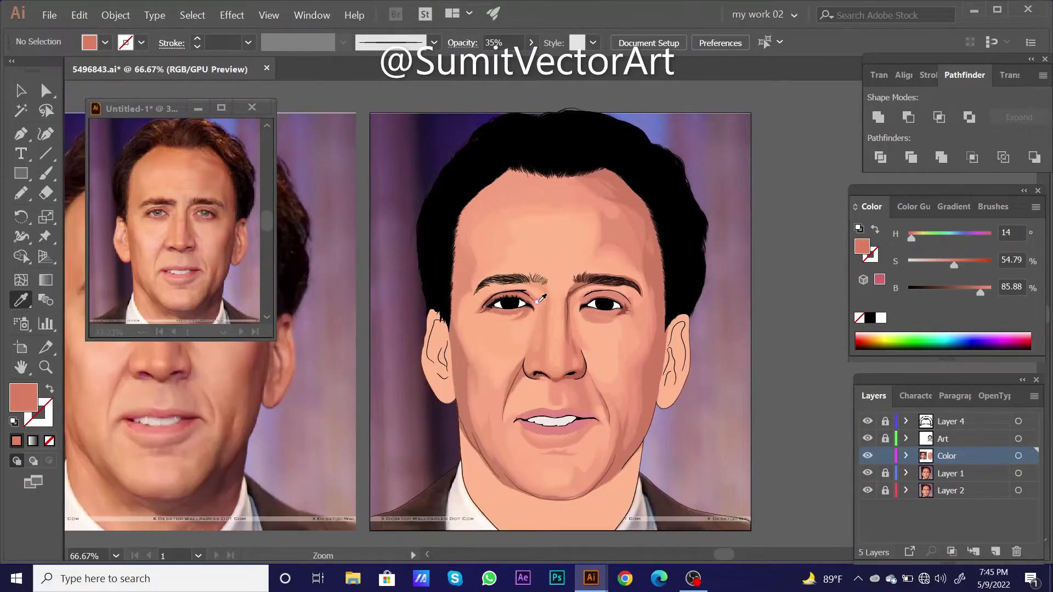
pyautogui.click(547, 325)
pyautogui.hotkey('ctrl', 'y')
pyautogui.moveTo(557, 230); pyautogui.dragTo(490, 228)
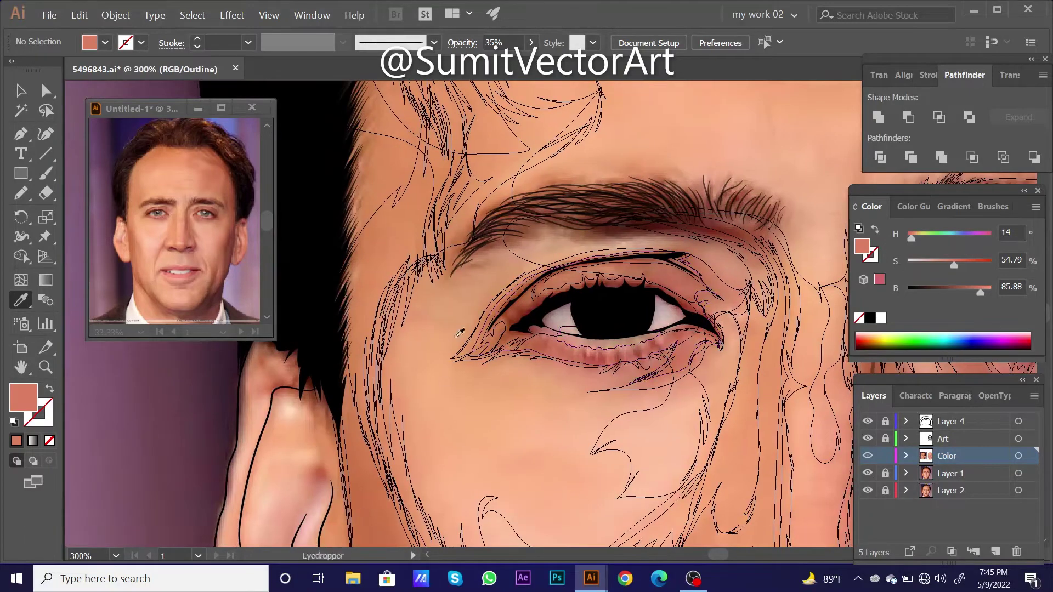
pyautogui.press('n')
pyautogui.hscroll(1, 460, 332)
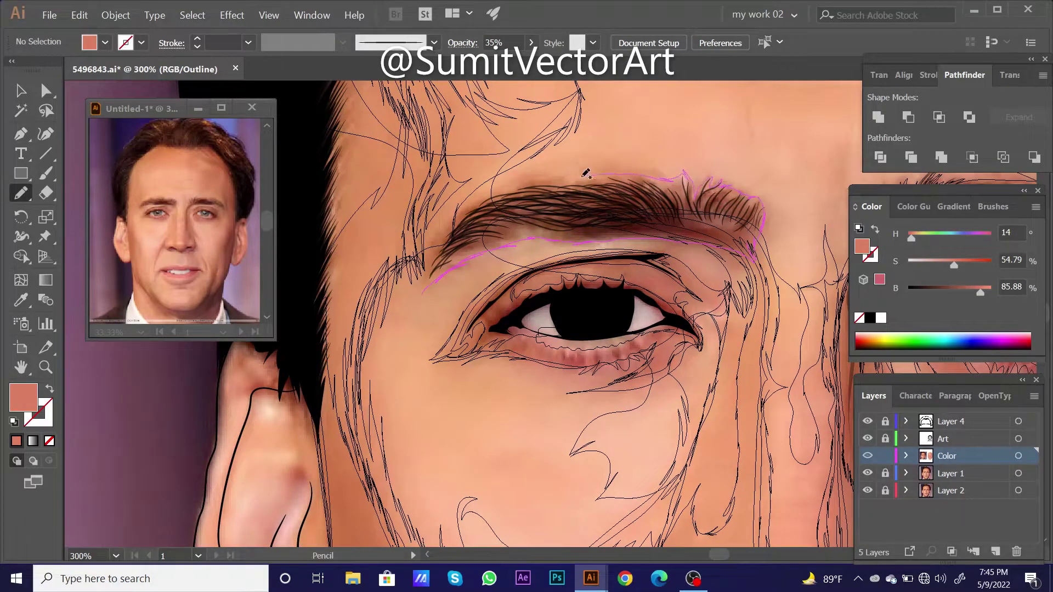
pyautogui.moveTo(462, 211); pyautogui.dragTo(466, 204)
# - Fill the brow shadow with a sampled skin tone at brightness 83.92
pyautogui.hotkey('ctrl', 'y')
pyautogui.hotkey('ctrl', '-')
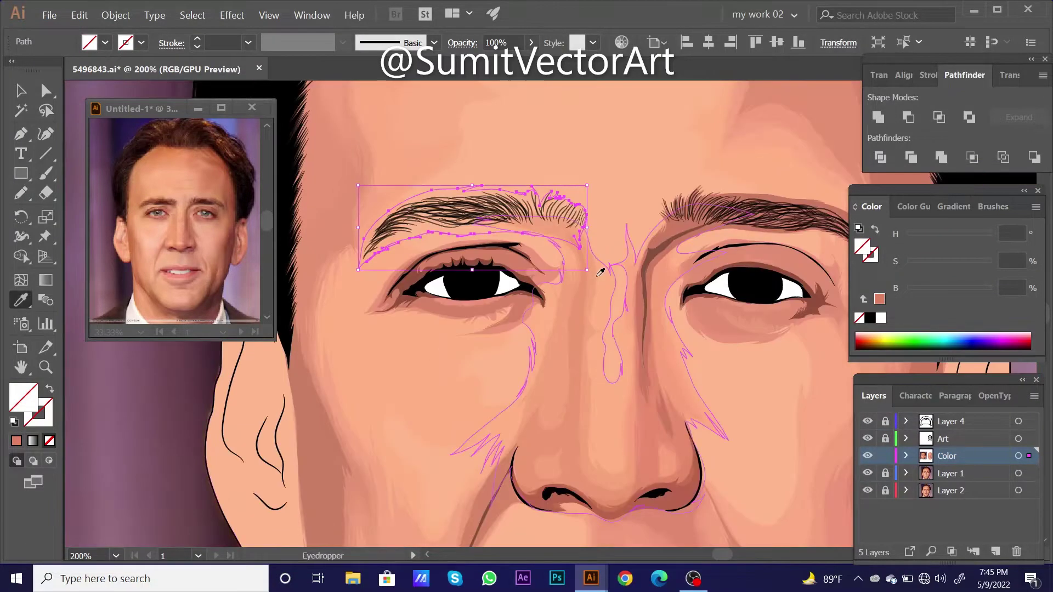
pyautogui.press('i')
pyautogui.click(978, 289)
pyautogui.hotkey('ctrl', 'shift', 'a')
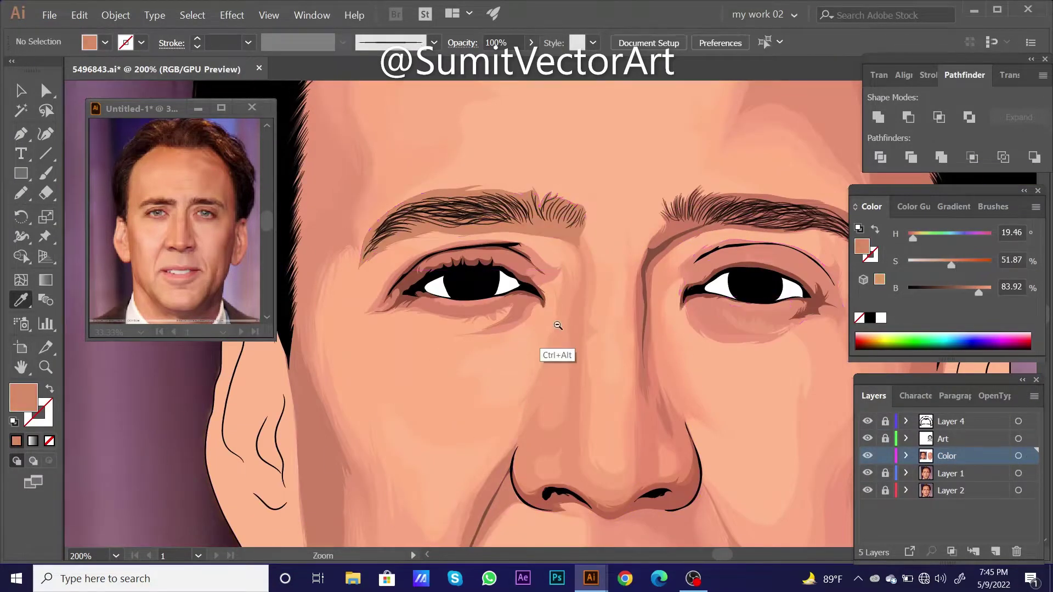
# - Return to outline view with the Pencil to trace another shadow along the brow
pyautogui.scroll(-3, 548, 351)
pyautogui.scroll(4, 549, 351)
pyautogui.hotkey('ctrl', 'y')
pyautogui.press('n')
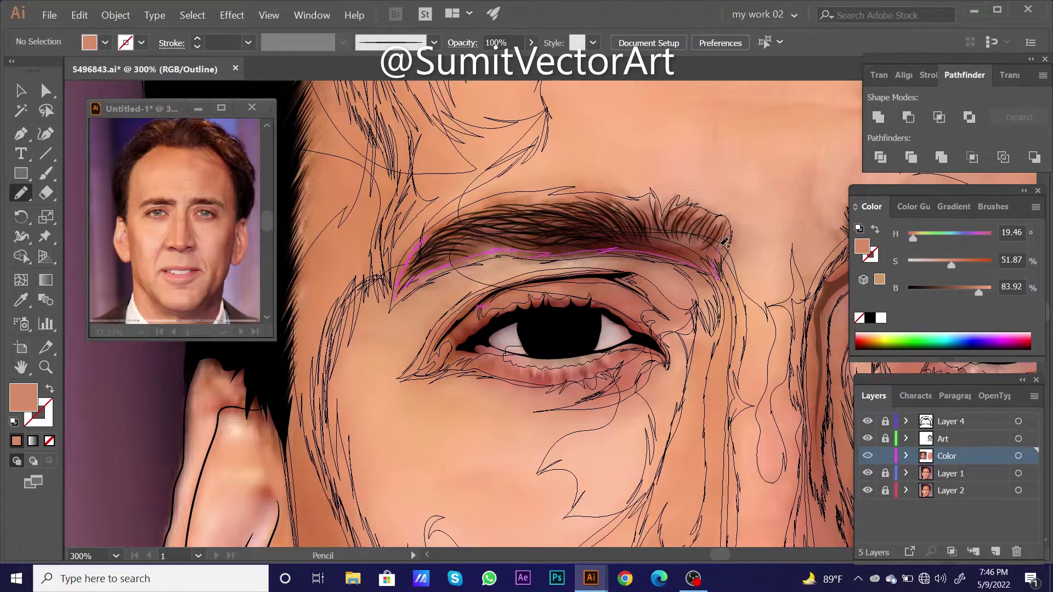
# - Fill the brow shape with a lighter sampled colour and deselect it
pyautogui.keyDown('ctrl'); pyautogui.click(511, 198); pyautogui.keyUp('ctrl')
pyautogui.hotkey('ctrl', 'y')
pyautogui.press('i')
pyautogui.hotkey('ctrl', '-')
pyautogui.hotkey('ctrl', '-')
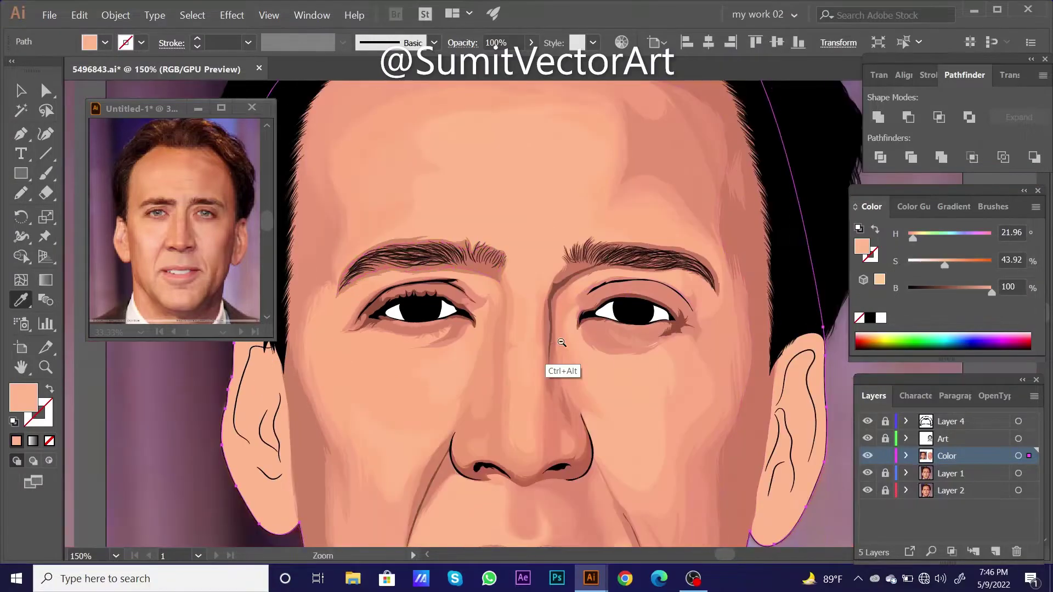
pyautogui.hotkey('ctrl', '-')
pyautogui.hotkey('ctrl', '-')
pyautogui.hotkey('ctrl', '-')
pyautogui.hotkey('ctrl', 'shift', 'a')
# - Draw a highlight along the forehead hairline and fill it with a sampled pinkish tone
pyautogui.hotkey('ctrl', 'y')
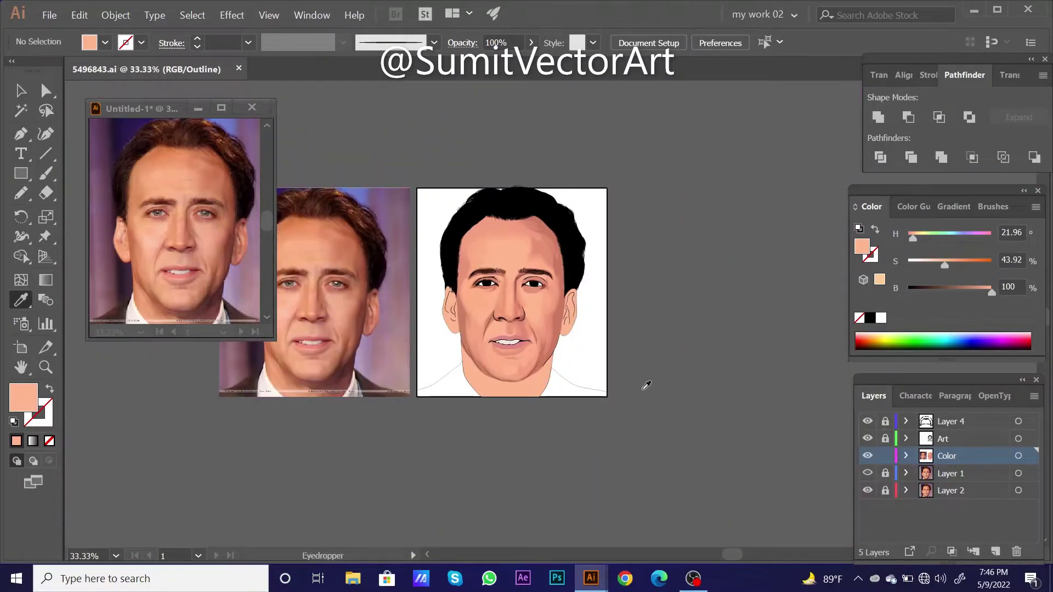
pyautogui.hotkey('ctrl', '+')
pyautogui.hotkey('ctrl', '+')
pyautogui.hotkey('ctrl', '-')
pyautogui.hotkey('ctrl', '-')
pyautogui.hotkey('ctrl', '-')
pyautogui.hotkey('ctrl', '+')
pyautogui.hotkey('ctrl', '+')
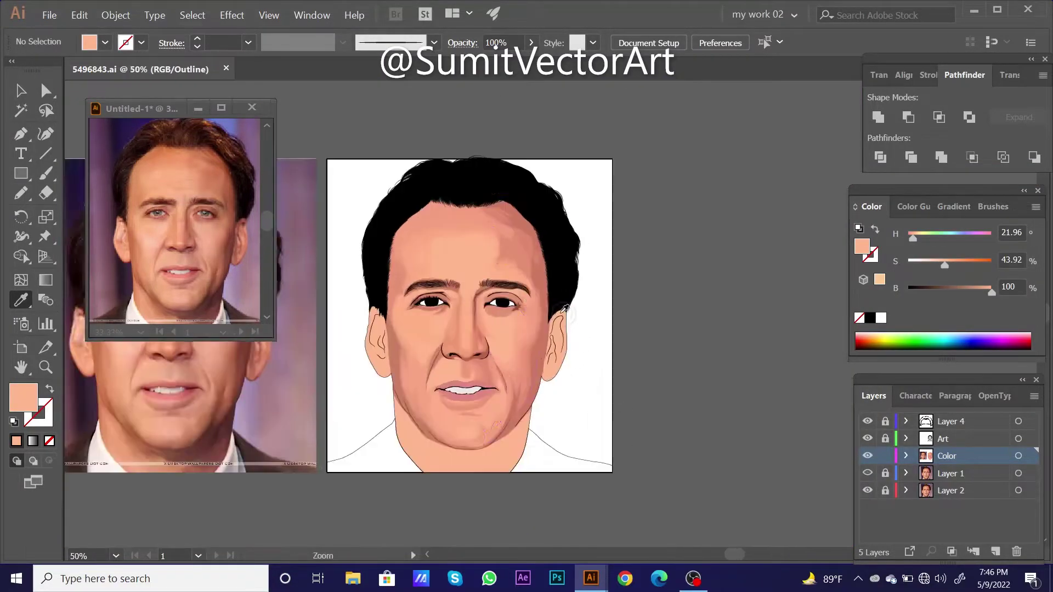
pyautogui.hotkey('ctrl', '+')
pyautogui.hotkey('ctrl', 'y')
pyautogui.hotkey('ctrl', '+')
pyautogui.hotkey('ctrl', '+')
pyautogui.hotkey('ctrl', '+')
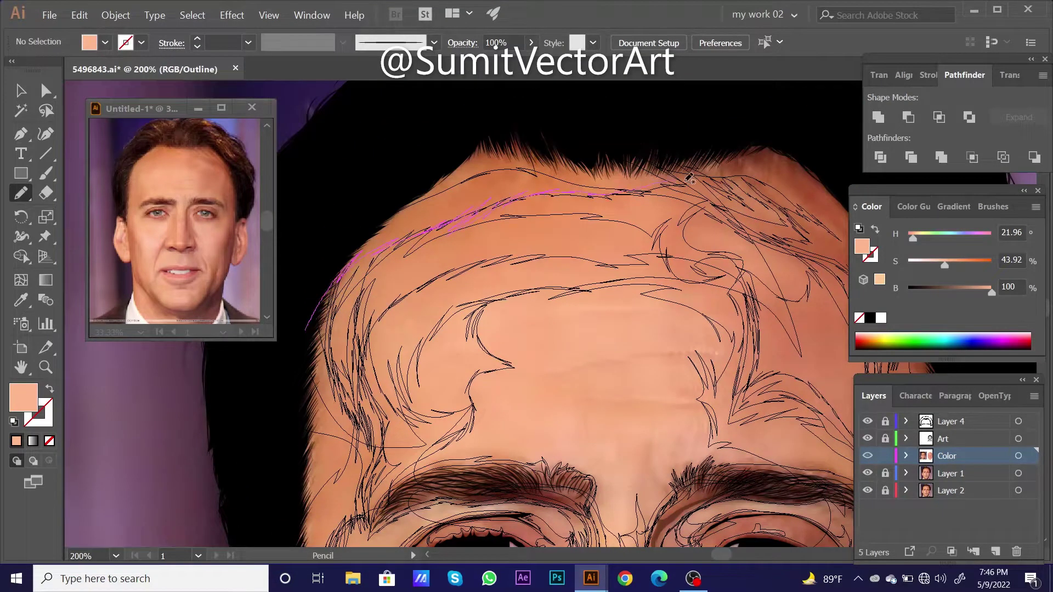
pyautogui.moveTo(297, 322); pyautogui.dragTo(305, 328)
pyautogui.hotkey('ctrl', 'y')
pyautogui.press('i')
pyautogui.click(715, 193)
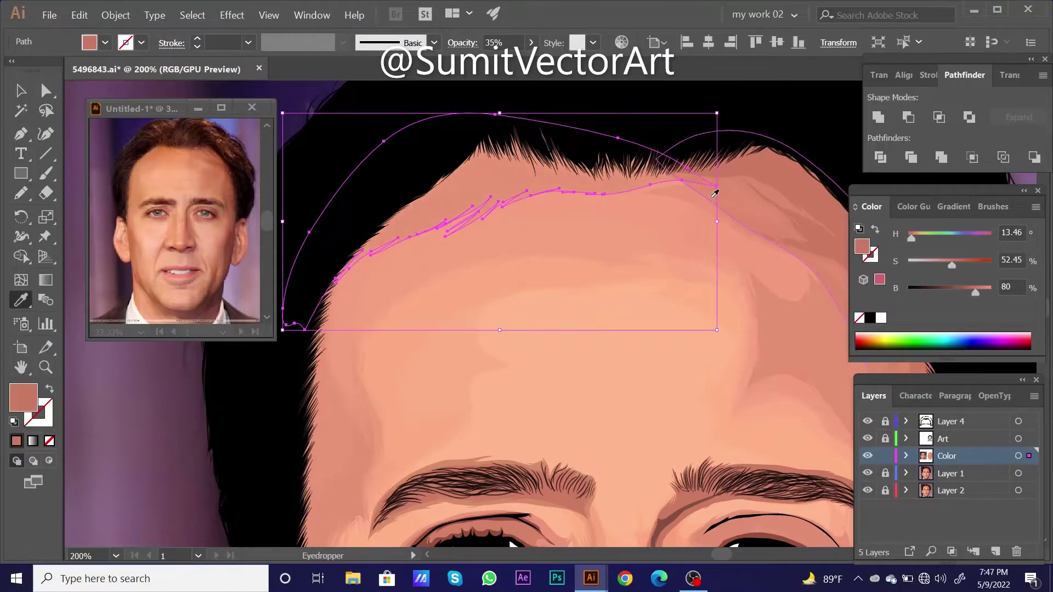
# - Pencil-draw a highlight shape across the left cheek below the eye
pyautogui.hotkey('ctrl', '-')
pyautogui.hotkey('ctrl', '-')
pyautogui.hotkey('ctrl', '-')
pyautogui.hotkey('ctrl', 'shift', 'a')
pyautogui.hotkey('ctrl', 'y')
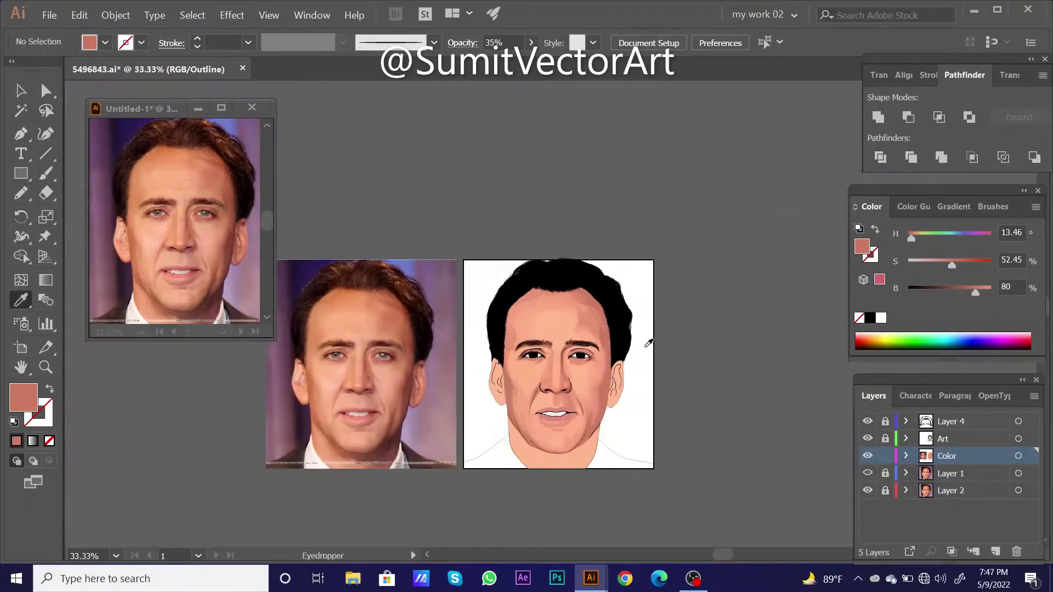
pyautogui.hotkey('ctrl', 'y')
pyautogui.scroll(1, 548, 357)
pyautogui.scroll(2, 583, 341)
pyautogui.scroll(1, 592, 329)
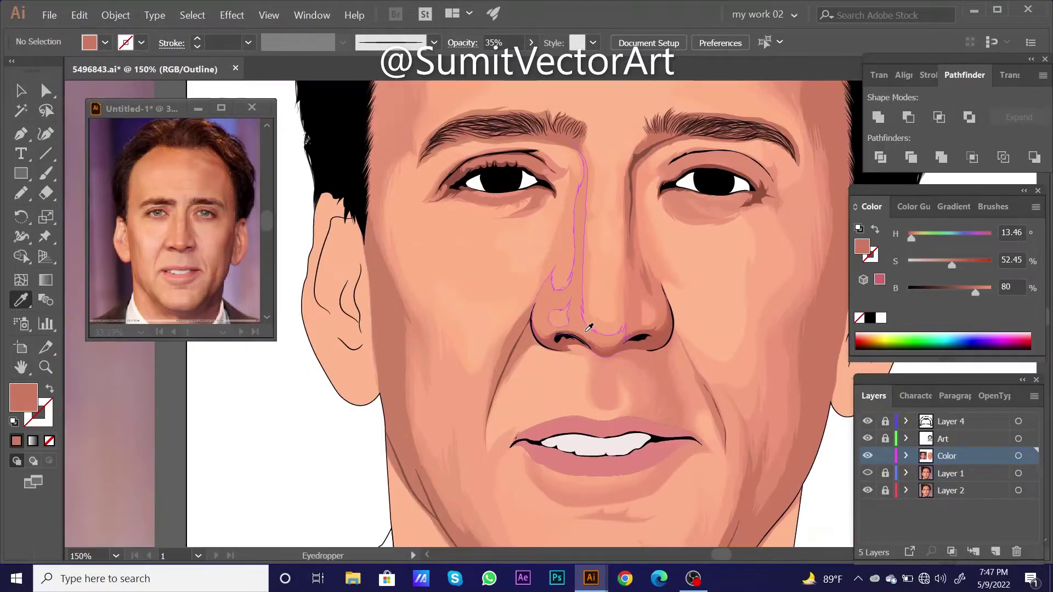
pyautogui.hotkey('ctrl', 'y')
pyautogui.scroll(1, 499, 209)
pyautogui.press('n')
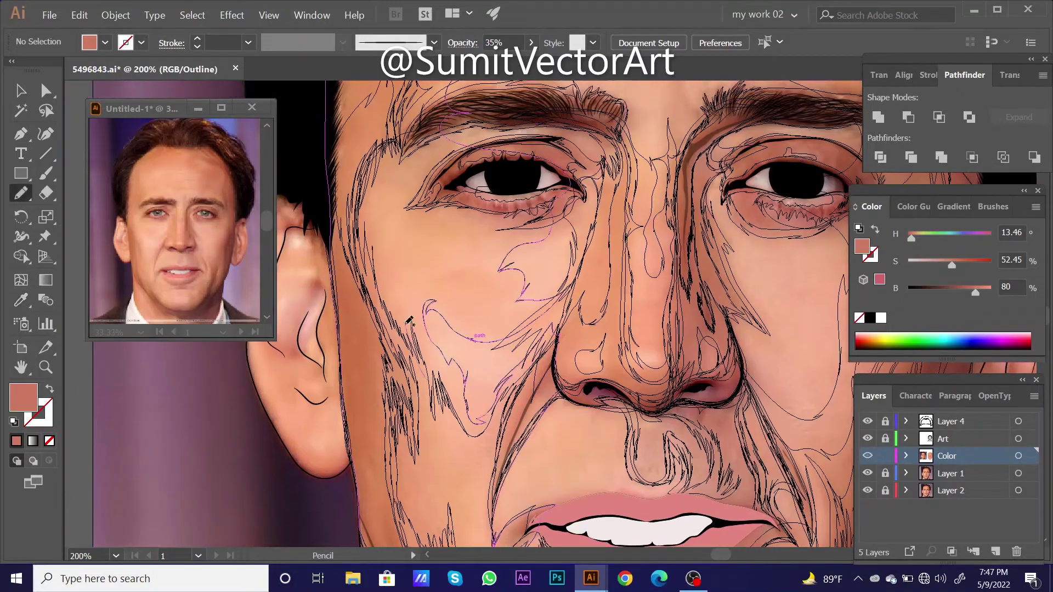
pyautogui.moveTo(446, 290); pyautogui.dragTo(544, 321)
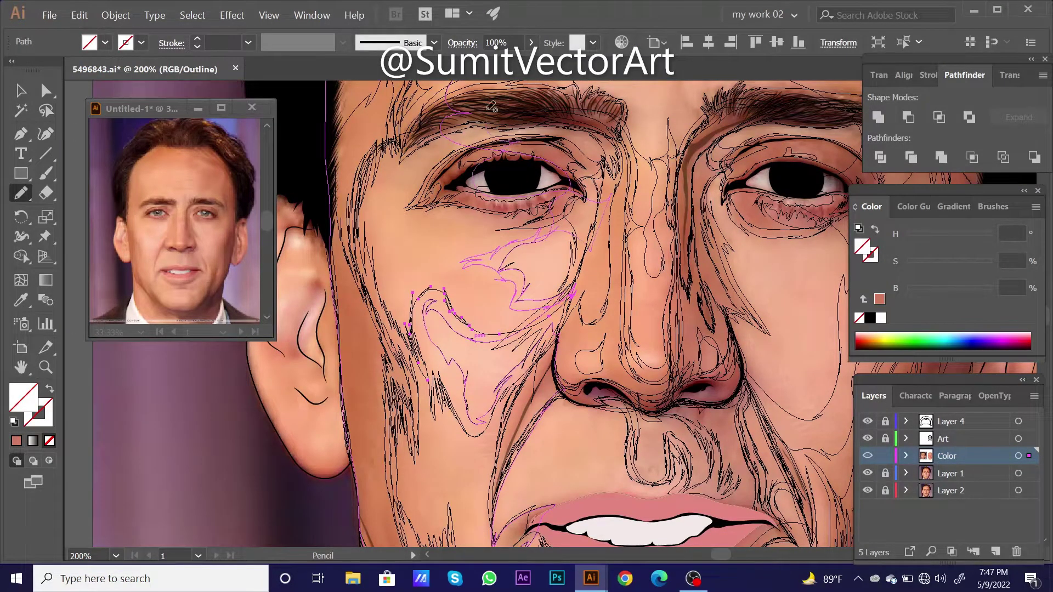
# - Fill the cheek highlight with a sampled salmon tone and make it a compound path
pyautogui.hotkey('ctrl', 'y')
pyautogui.hotkey('ctrl', 'y')
pyautogui.scroll(1, 494, 384)
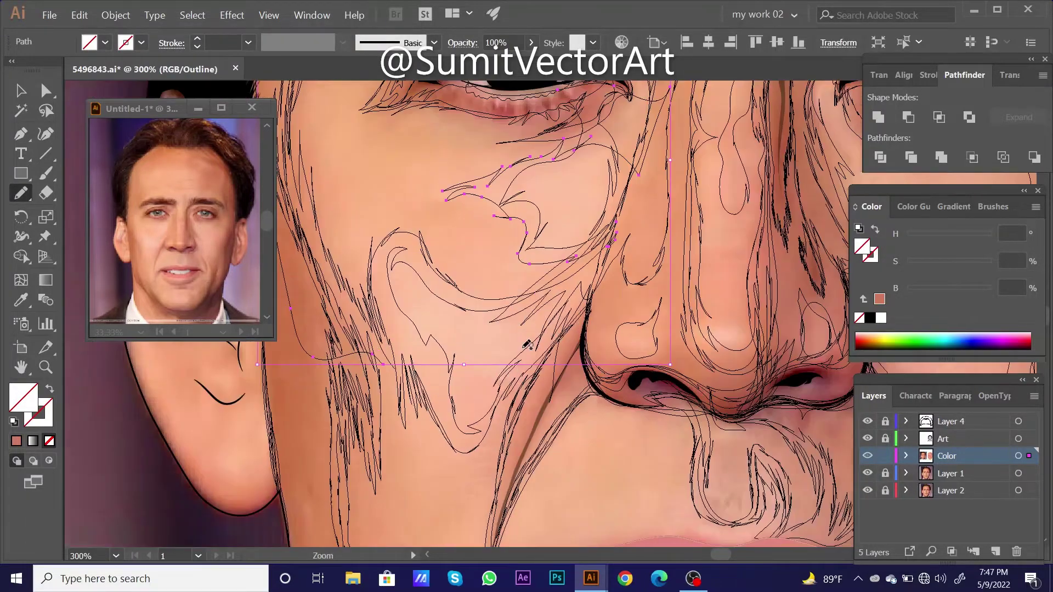
pyautogui.scroll(4, 537, 310)
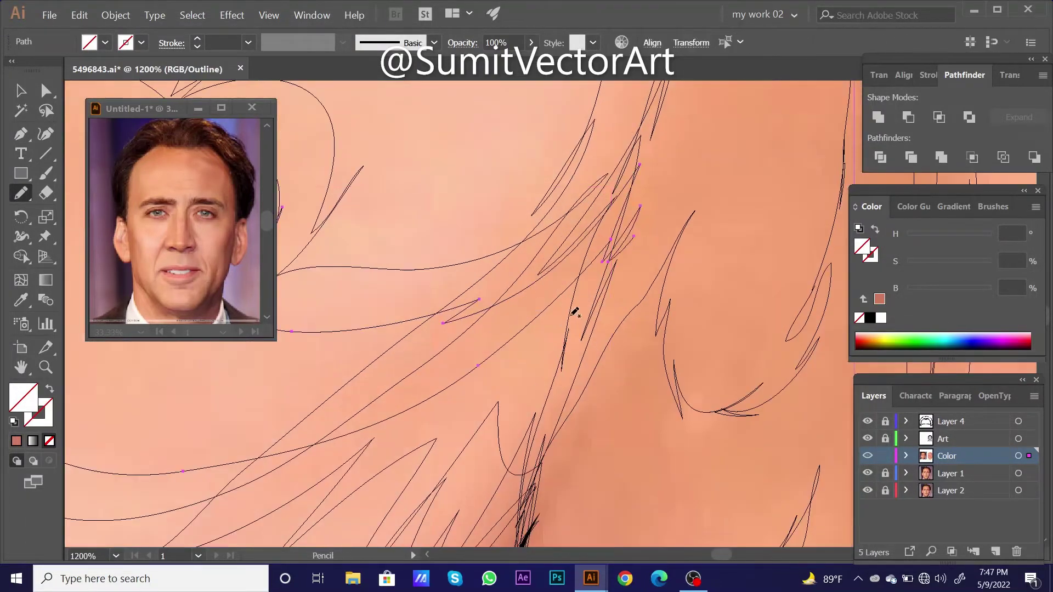
pyautogui.scroll(1, 570, 304)
pyautogui.scroll(1, 571, 269)
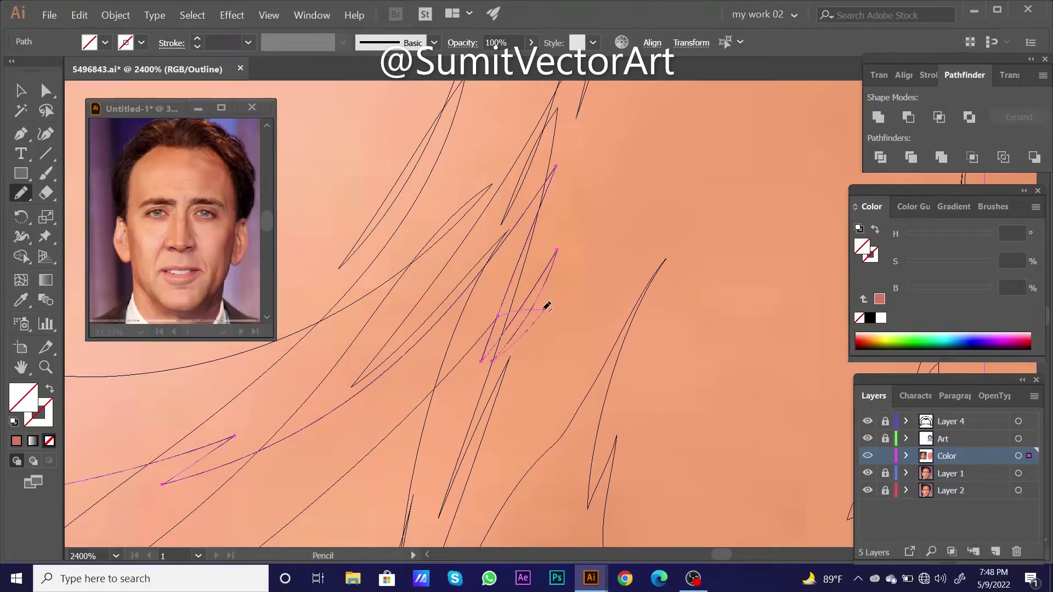
pyautogui.scroll(-4, 547, 307)
pyautogui.hotkey('ctrl', 'y')
pyautogui.scroll(-3, 520, 351)
pyautogui.scroll(1, 499, 391)
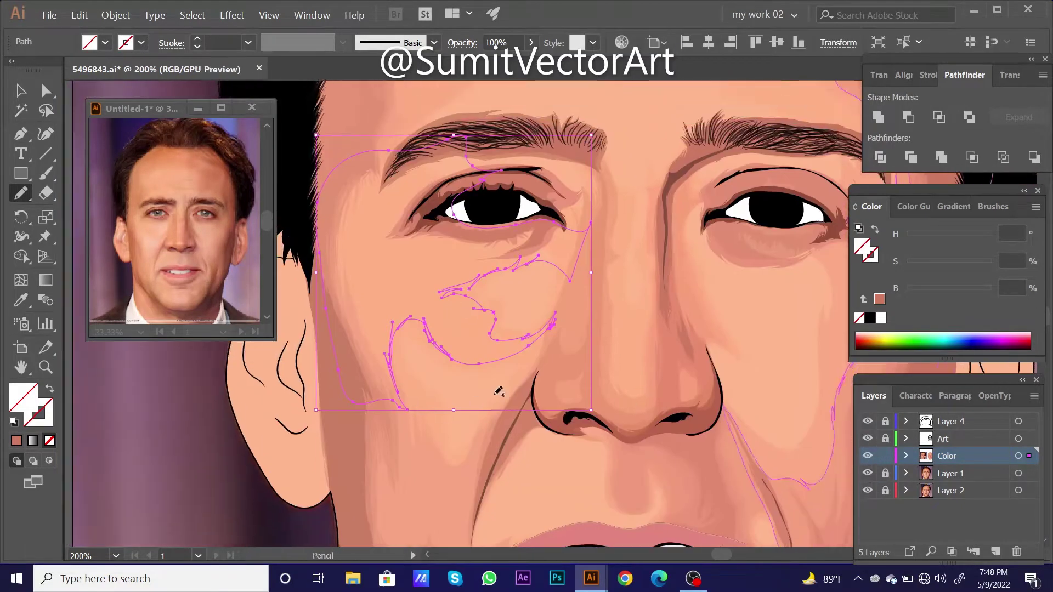
pyautogui.press('i')
pyautogui.click(680, 345)
pyautogui.scroll(-1, 730, 277)
pyautogui.rightClick(434, 261)
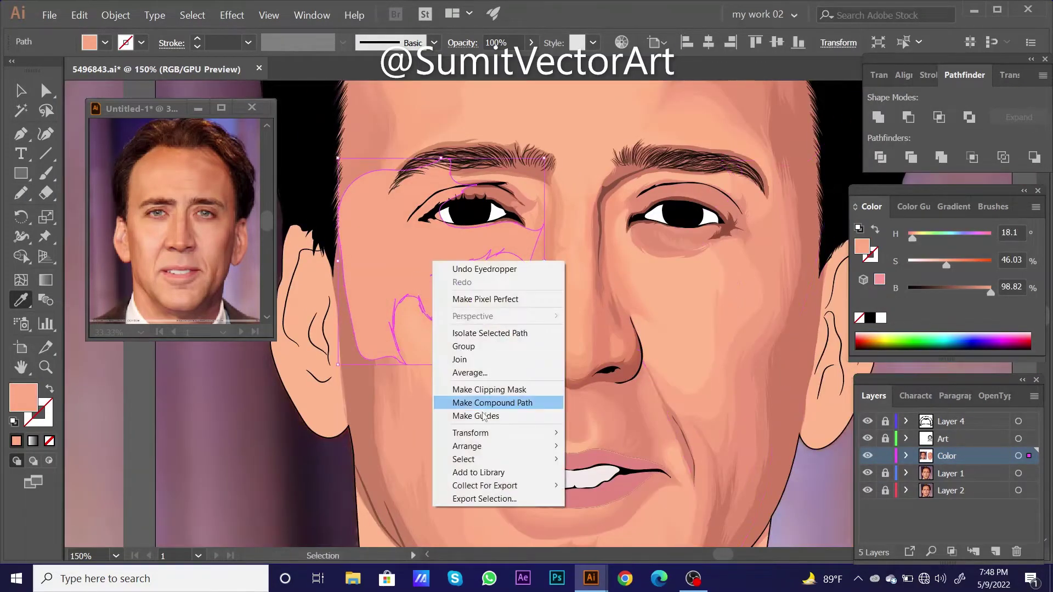
pyautogui.click(482, 405)
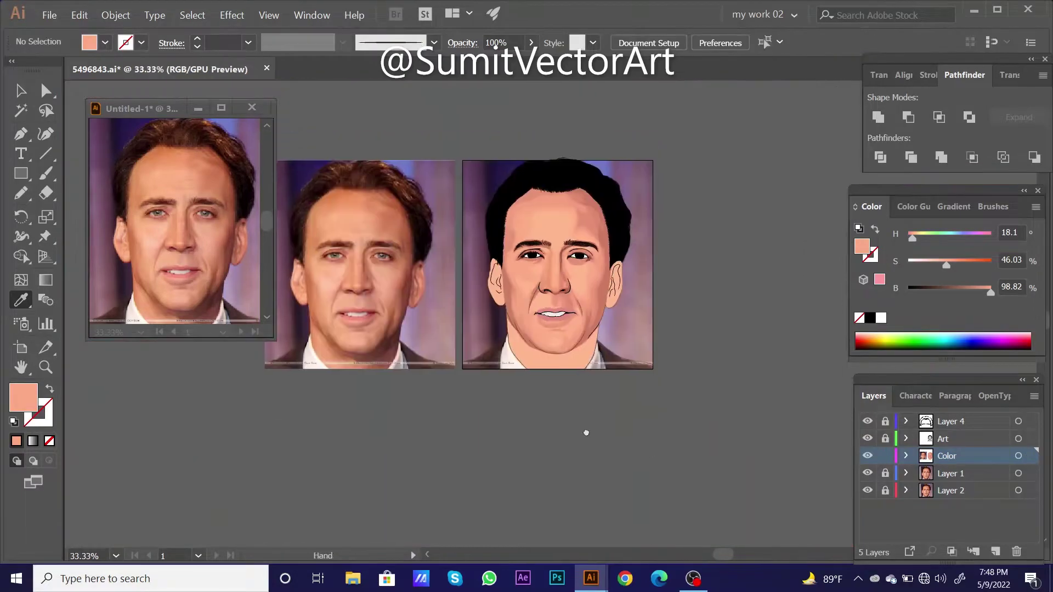
# - Draw a shading shape beside the nostril crease and fill it with sampled salmon
pyautogui.hotkey('ctrl', 'y')
pyautogui.scroll(3, 493, 384)
pyautogui.scroll(1, 461, 307)
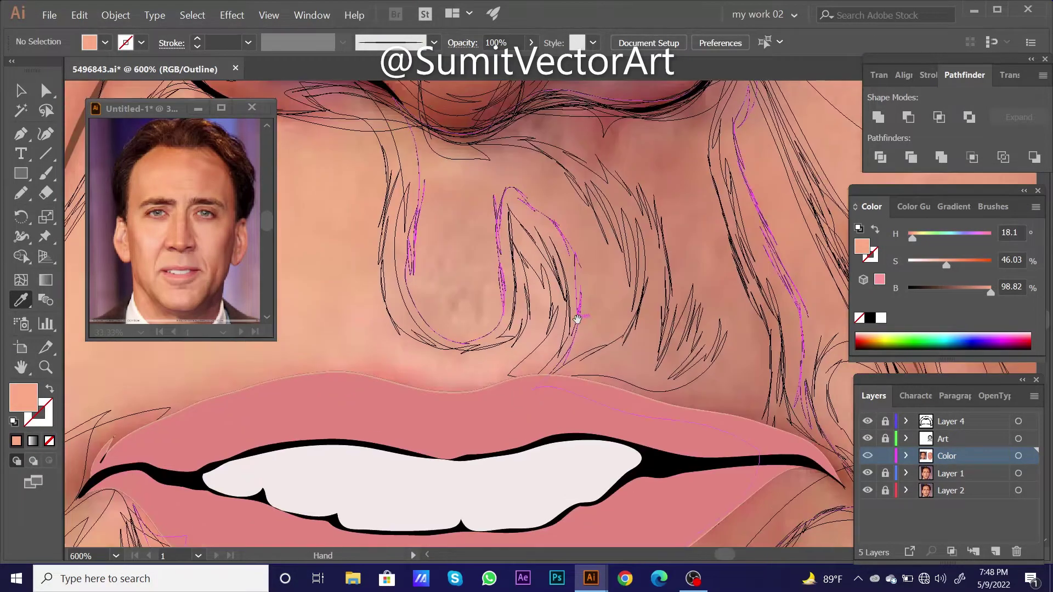
pyautogui.press('n')
pyautogui.moveTo(426, 219); pyautogui.dragTo(441, 326)
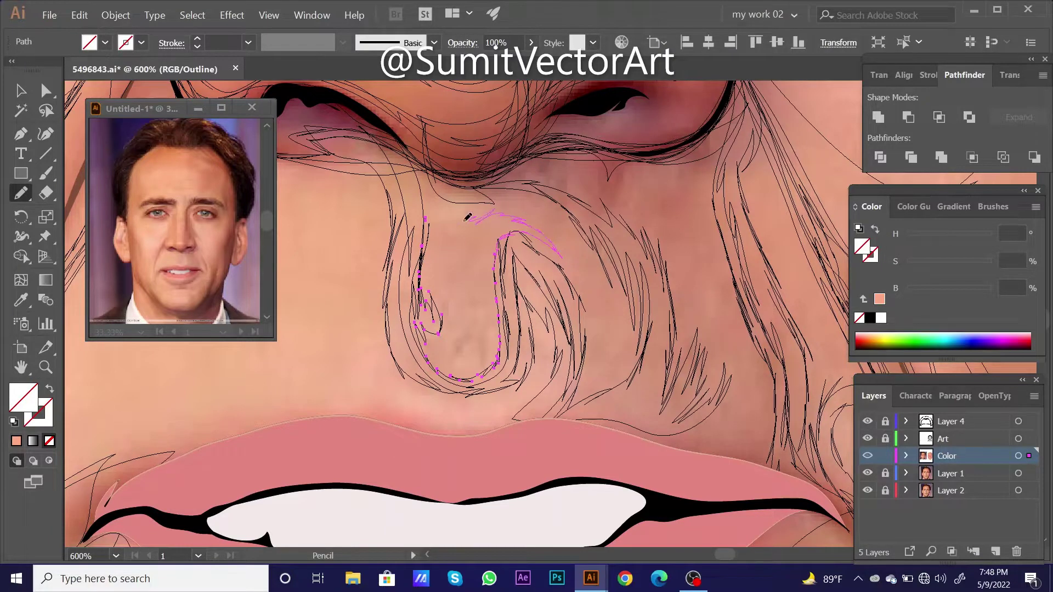
pyautogui.hotkey('ctrl', 'y')
pyautogui.press('i')
pyautogui.click(708, 313)
pyautogui.scroll(-5, 551, 369)
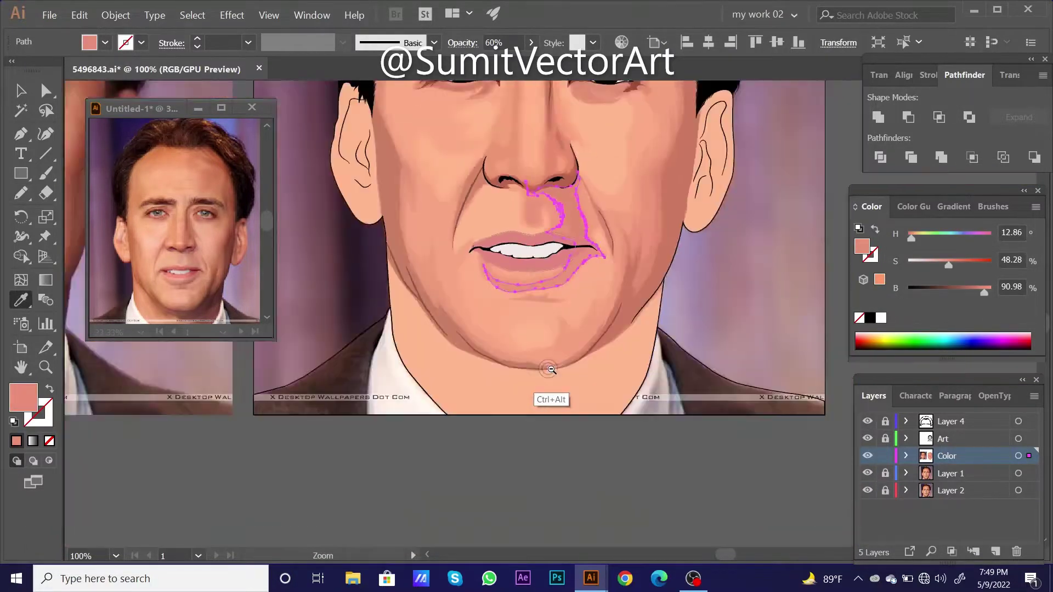
pyautogui.scroll(-3, 551, 370)
pyautogui.scroll(-1, 599, 314)
# - Add a skin-coloured shading shape between the eyebrows
pyautogui.press('f')
pyautogui.press('f')
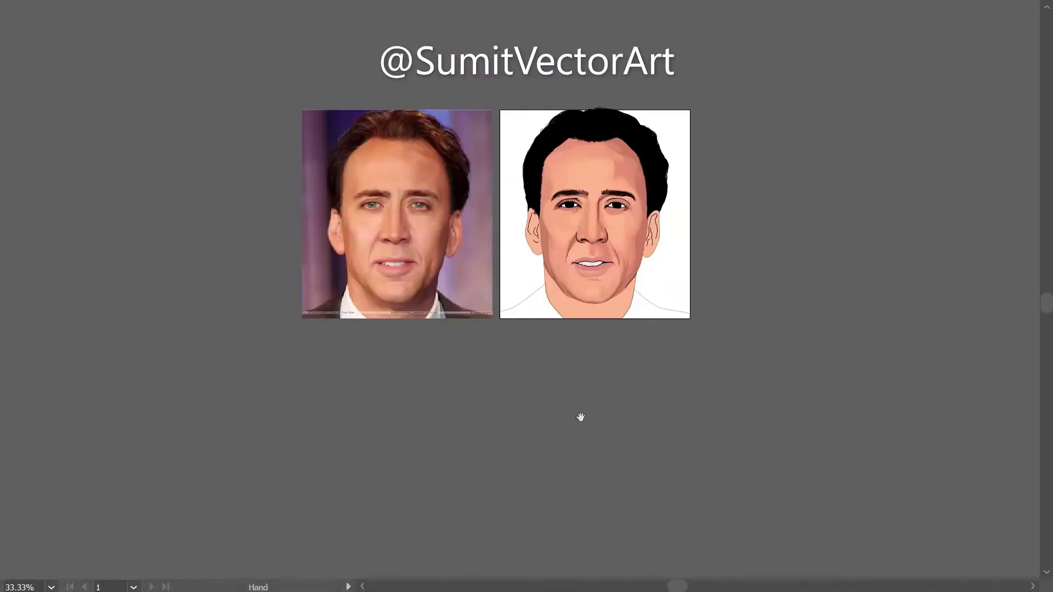
pyautogui.moveTo(581, 417); pyautogui.dragTo(566, 431)
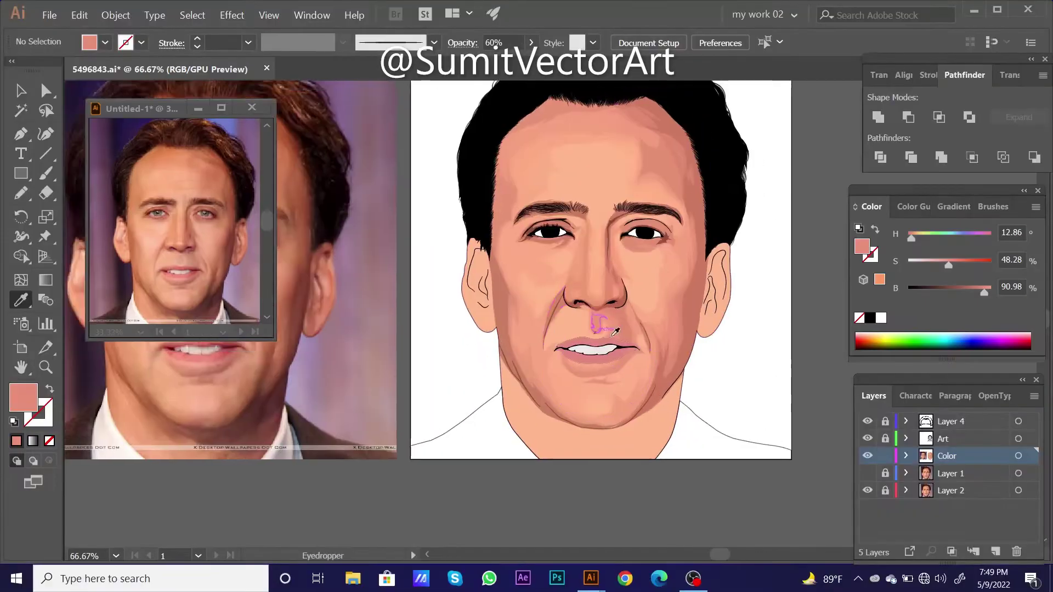
pyautogui.scroll(3, 545, 244)
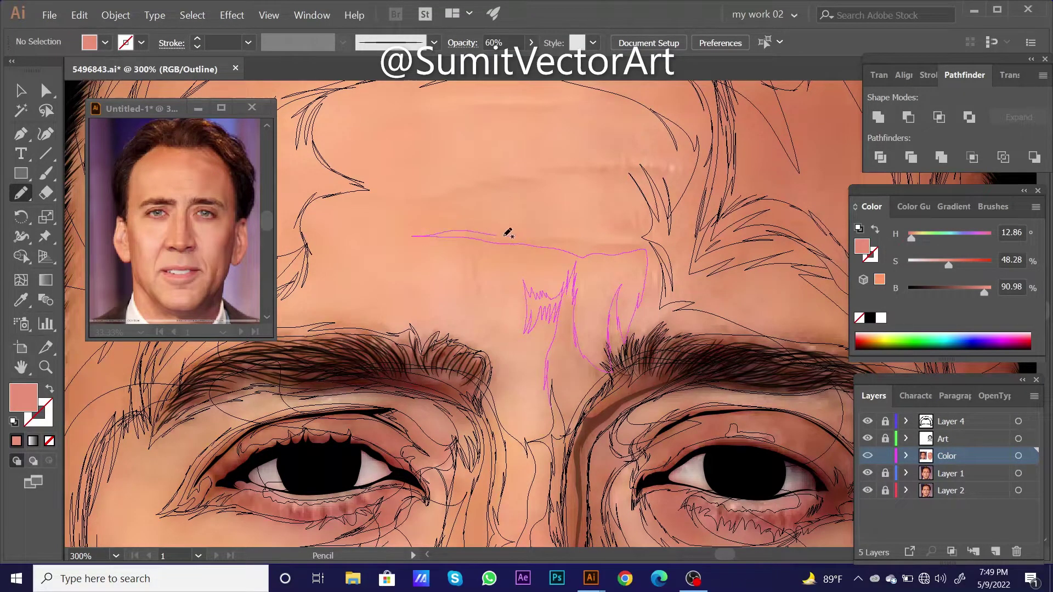
pyautogui.moveTo(686, 336); pyautogui.dragTo(543, 472)
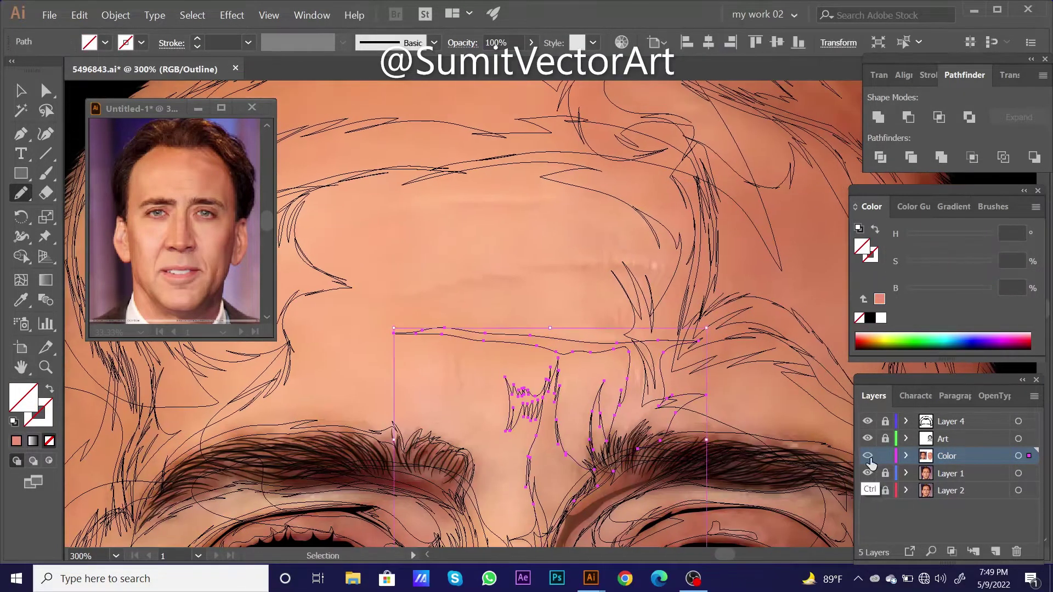
pyautogui.hotkey('ctrl', 'y')
pyautogui.press('i')
pyautogui.click(539, 465)
pyautogui.scroll(-4, 697, 400)
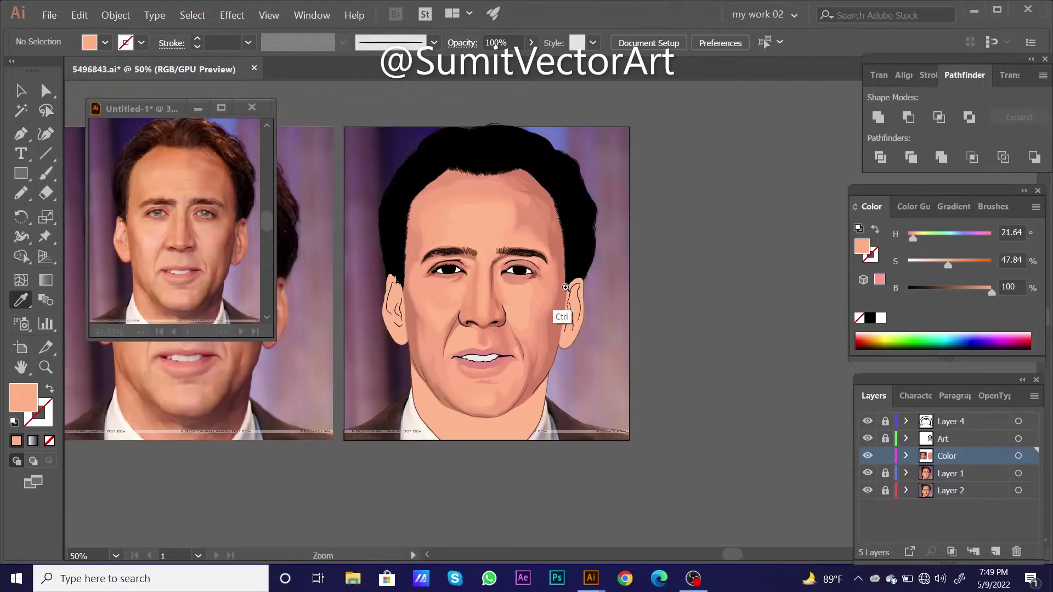
pyautogui.scroll(4, 549, 307)
pyautogui.scroll(-2, 570, 289)
pyautogui.scroll(-2, 555, 369)
pyautogui.hotkey('ctrl', 'shift', 'a')
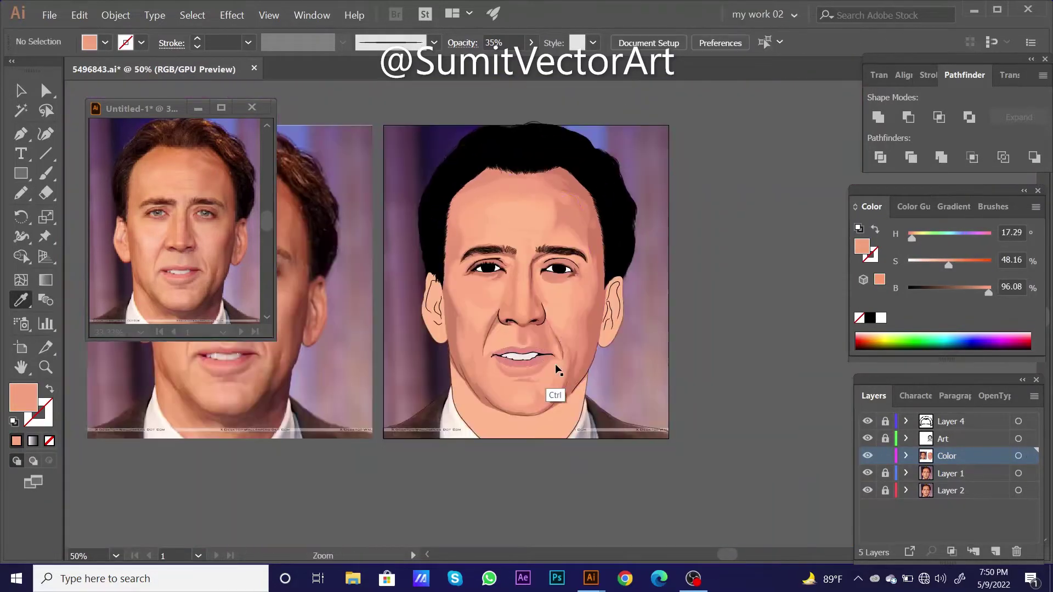
# - Draw a forehead wrinkle and fill it with a sampled skin tone
pyautogui.scroll(5, 551, 308)
pyautogui.hotkey('ctrl', 'y')
pyautogui.scroll(2, 551, 301)
pyautogui.press('n')
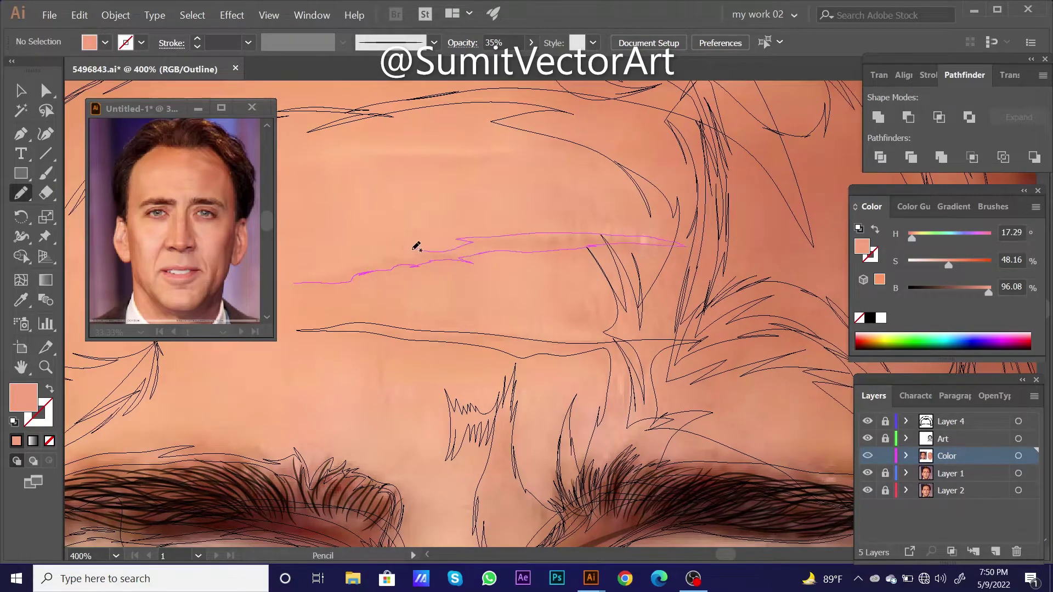
pyautogui.moveTo(304, 281); pyautogui.dragTo(296, 283)
pyautogui.hotkey('ctrl', 'y')
pyautogui.scroll(-6, 548, 329)
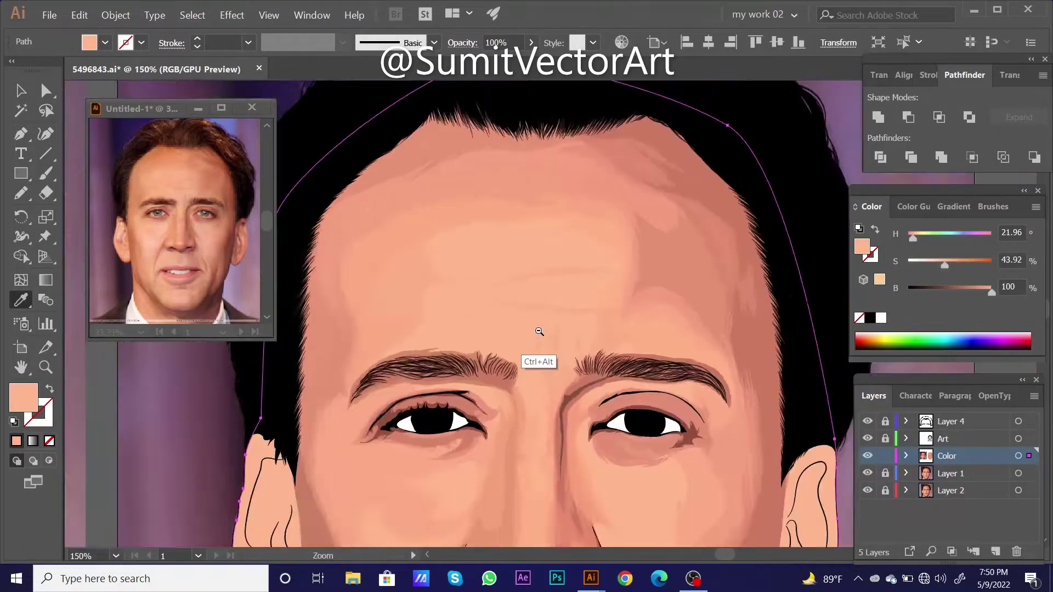
pyautogui.press('i')
pyautogui.click(581, 310)
pyautogui.scroll(4, 582, 307)
pyautogui.hotkey('ctrl', 'y')
pyautogui.scroll(2, 548, 298)
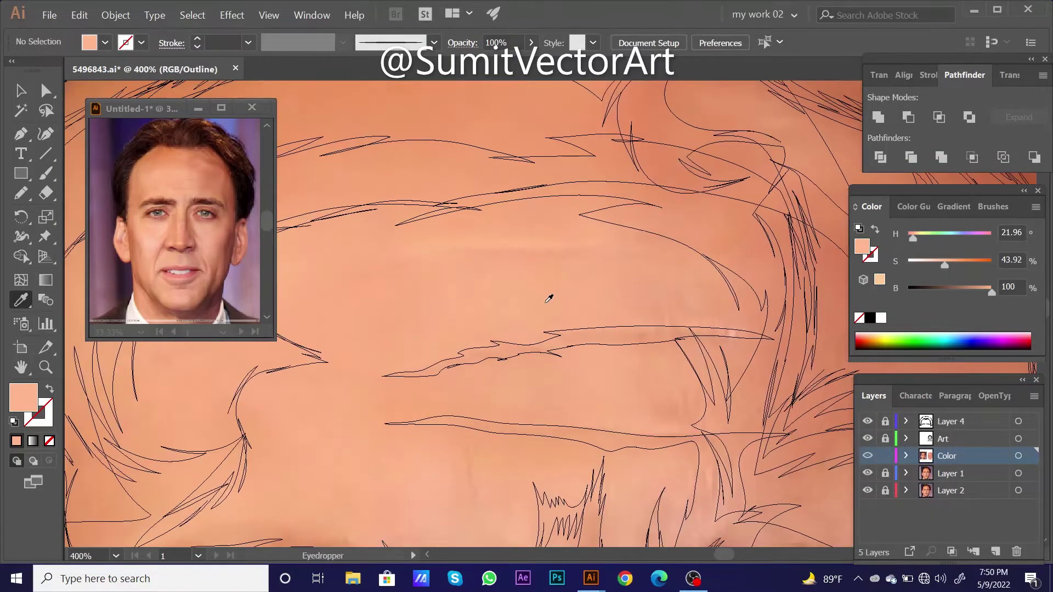
# - Add a second forehead wrinkle below the first, fill it, and hide the reference photo layer
pyautogui.moveTo(603, 242); pyautogui.dragTo(605, 248)
pyautogui.hotkey('ctrl', 'y')
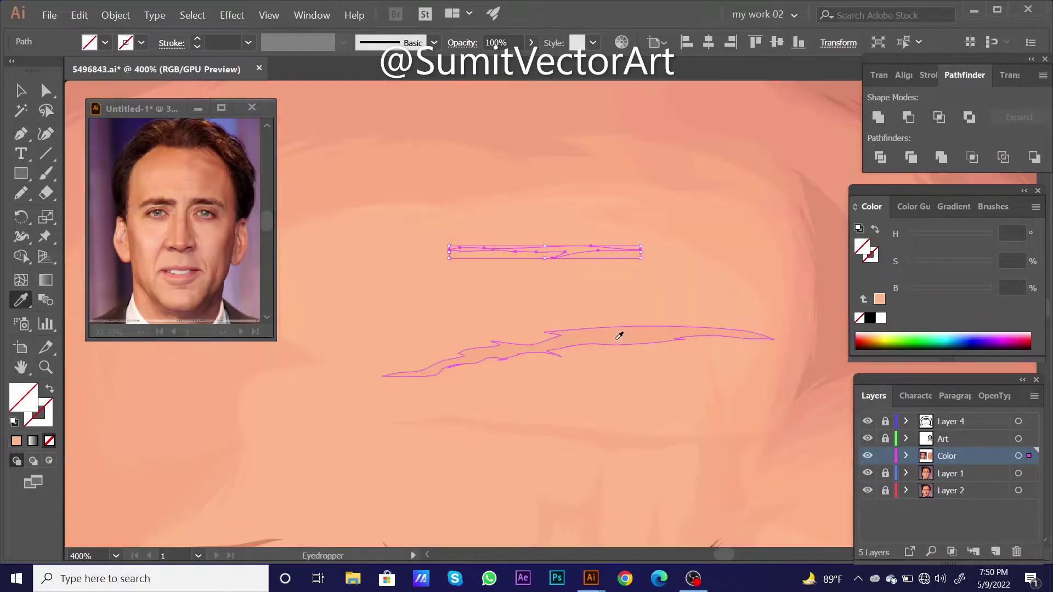
pyautogui.scroll(-5, 604, 275)
pyautogui.press('i')
pyautogui.click(671, 351)
pyautogui.click(867, 472)
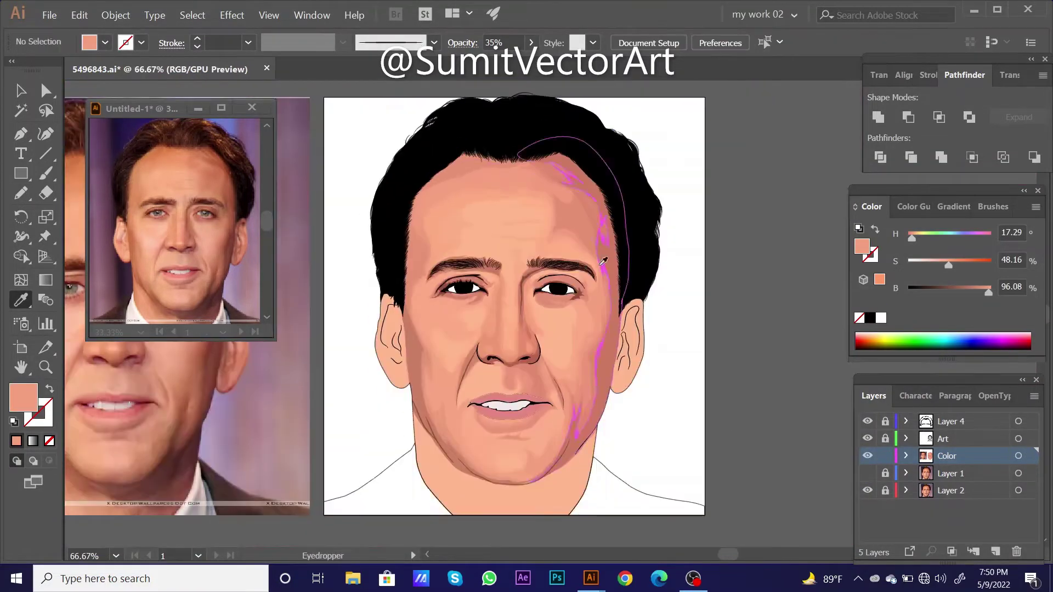
pyautogui.scroll(3, 543, 399)
pyautogui.scroll(-2, 543, 400)
pyautogui.scroll(4, 549, 275)
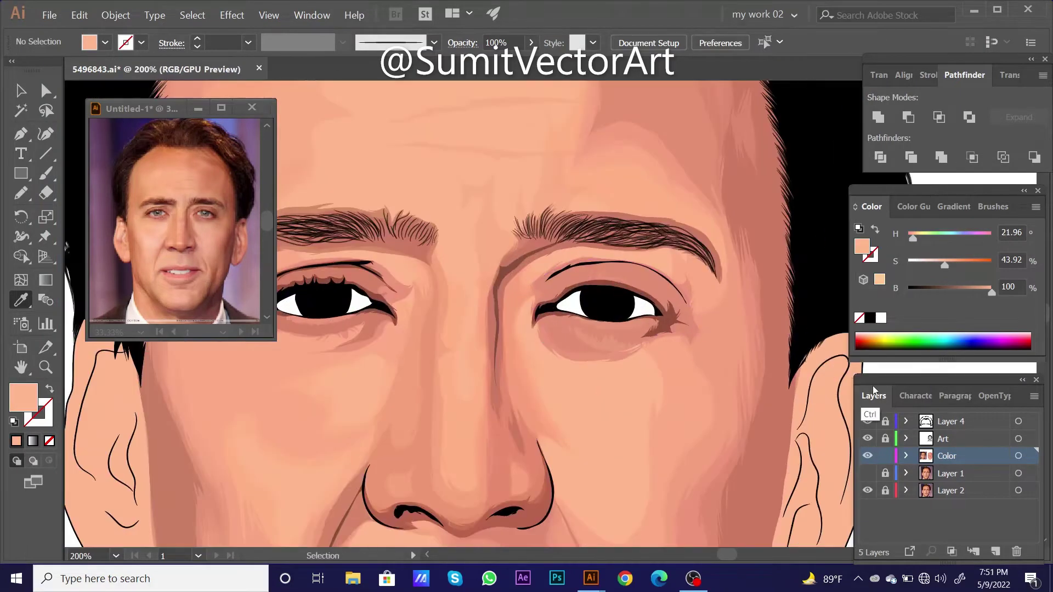
# - Make the Color layer active and zoom in on the right eye
pyautogui.keyDown('ctrl'); pyautogui.click(644, 257); pyautogui.keyUp('ctrl')
pyautogui.click(496, 43)
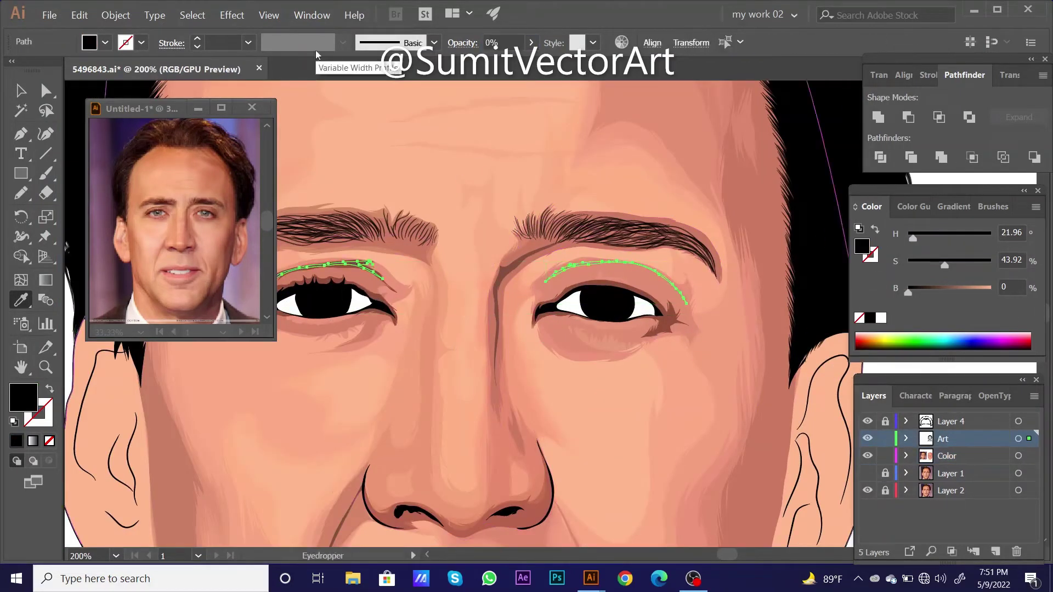
pyautogui.click(675, 430)
pyautogui.hotkey('ctrl', '0')
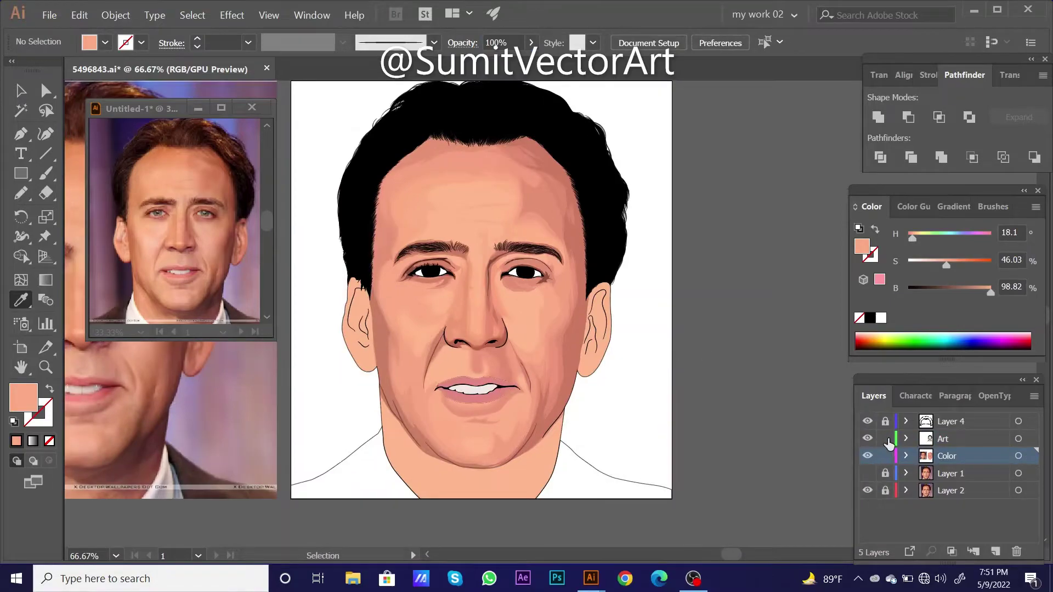
pyautogui.keyDown('ctrl'); pyautogui.click(867, 455); pyautogui.keyUp('ctrl')
pyautogui.scroll(5, 523, 271)
pyautogui.moveTo(449, 222)
pyautogui.mouseDown()
pyautogui.moveTo(520, 286)
pyautogui.moveTo(543, 255)
pyautogui.mouseUp()
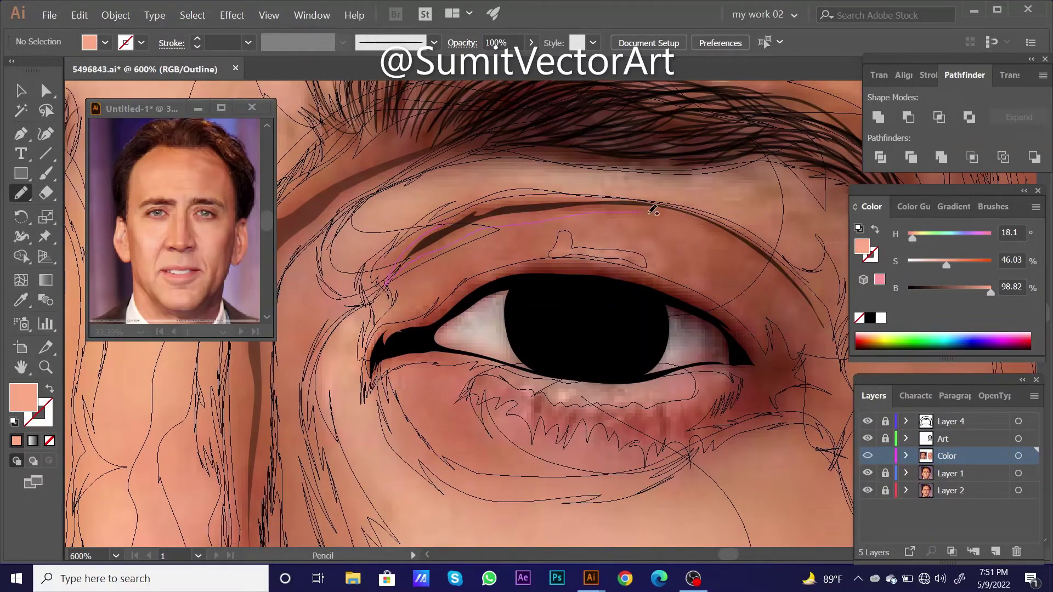
# - Trace a dark brown shadow around the eye and lower lid, sent behind the eye
pyautogui.moveTo(631, 191); pyautogui.dragTo(527, 196)
pyautogui.moveTo(835, 458); pyautogui.dragTo(848, 378)
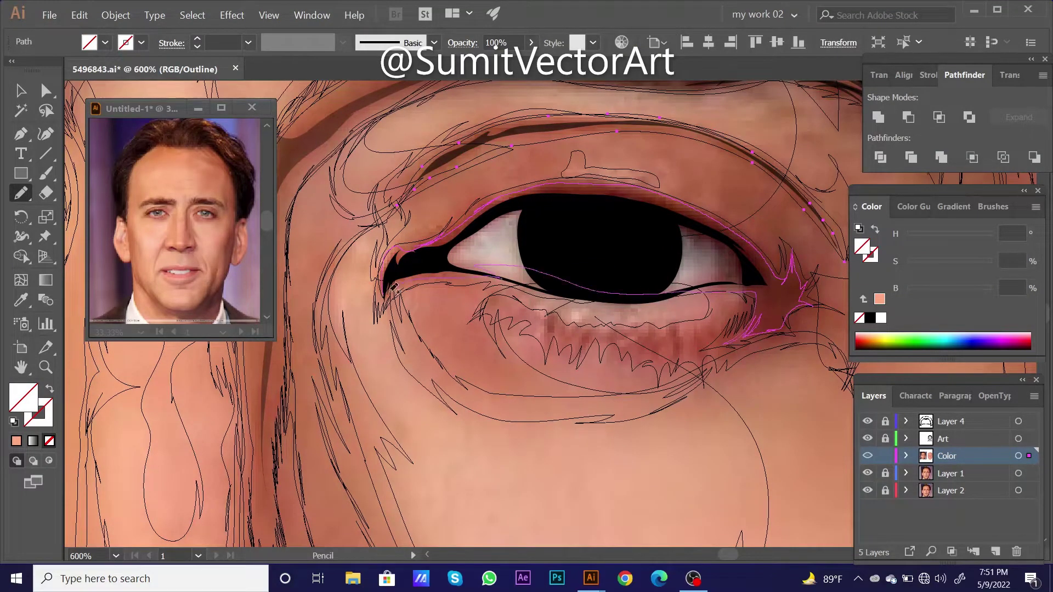
pyautogui.moveTo(394, 288); pyautogui.dragTo(386, 292)
pyautogui.keyDown('ctrl'); pyautogui.click(867, 456); pyautogui.keyUp('ctrl')
pyautogui.press('i')
pyautogui.click(779, 316)
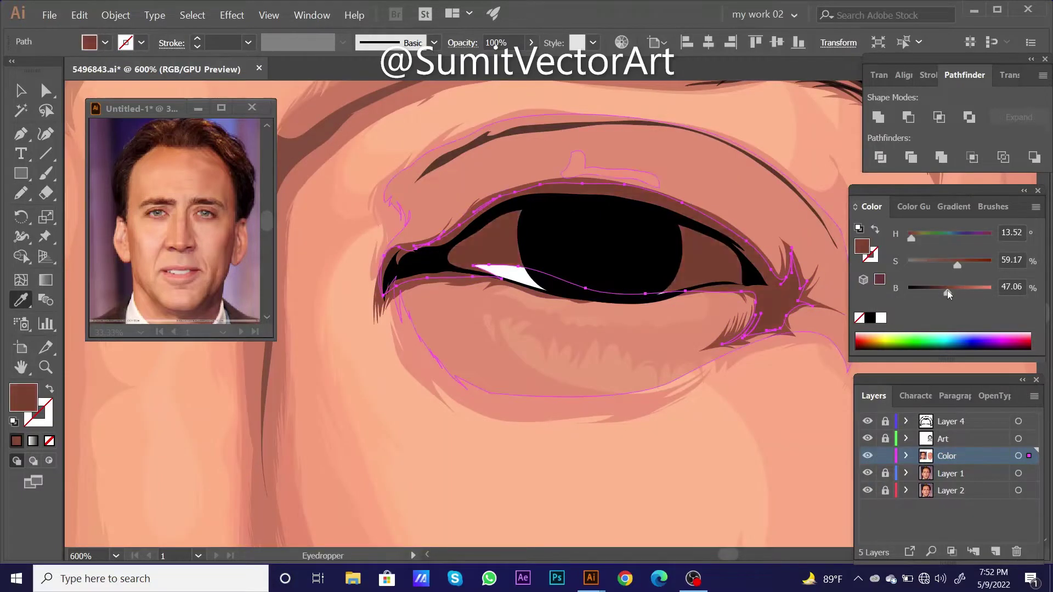
pyautogui.rightClick(766, 376)
pyautogui.click(713, 524)
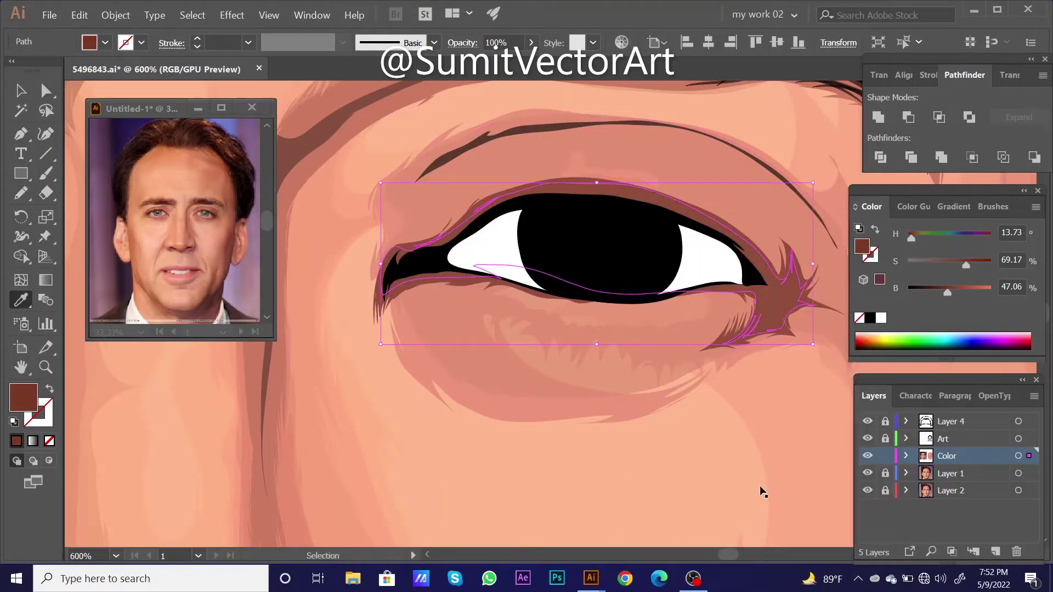
pyautogui.click(761, 488)
# - Sample the dark brown from the eye shadow for the upper crease
pyautogui.scroll(-5, 698, 419)
pyautogui.scroll(5, 612, 265)
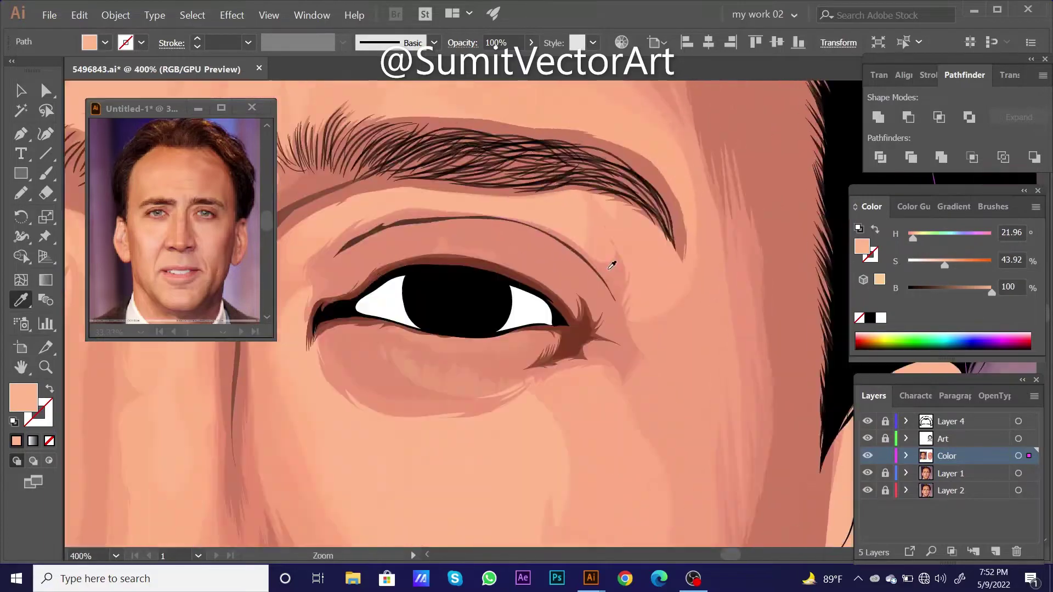
pyautogui.scroll(-2, 713, 329)
pyautogui.scroll(-3, 669, 269)
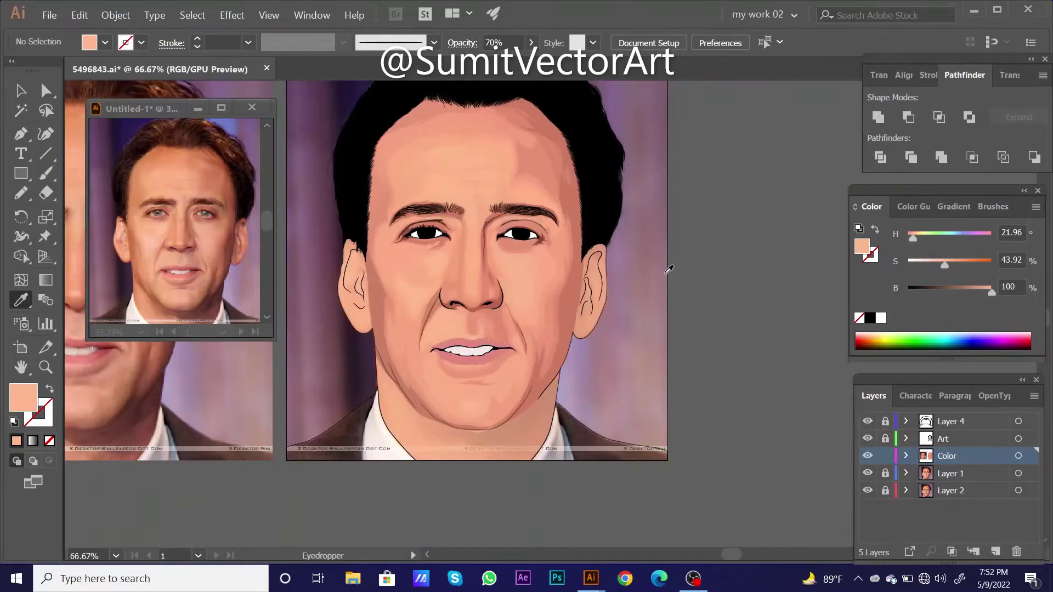
pyautogui.scroll(3, 488, 211)
pyautogui.scroll(2, 549, 307)
pyautogui.click(548, 285)
pyautogui.scroll(-3, 556, 353)
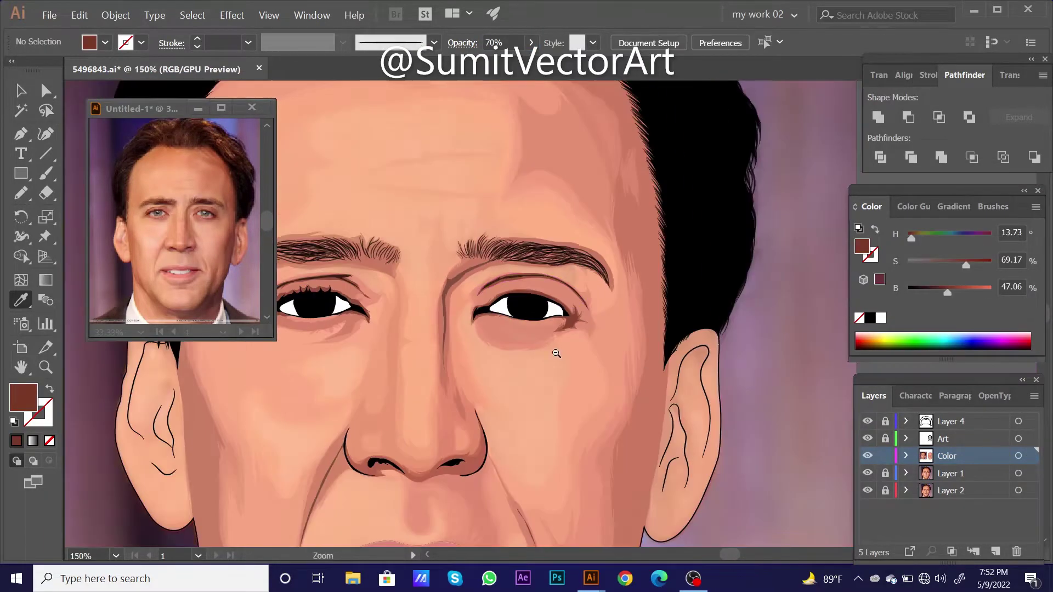
pyautogui.scroll(-3, 556, 354)
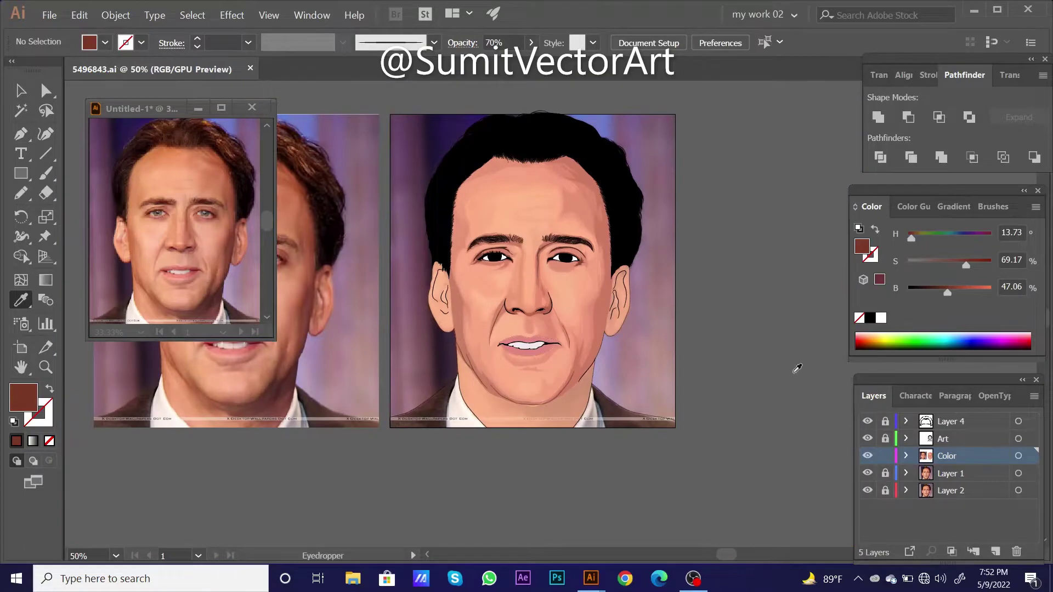
pyautogui.scroll(1, 713, 373)
pyautogui.scroll(2, 712, 322)
pyautogui.scroll(-3, 603, 356)
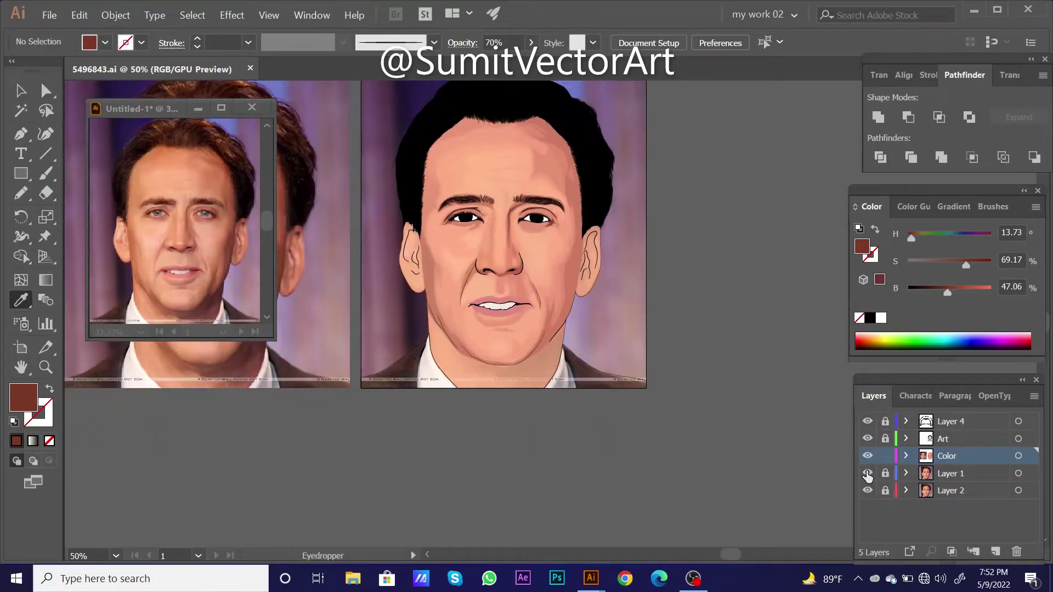
# - Fill the upper crease shadow with the sampled brown and lower its opacity to 60%
pyautogui.click(867, 475)
pyautogui.hotkey('ctrl', 'z')
pyautogui.click(866, 475)
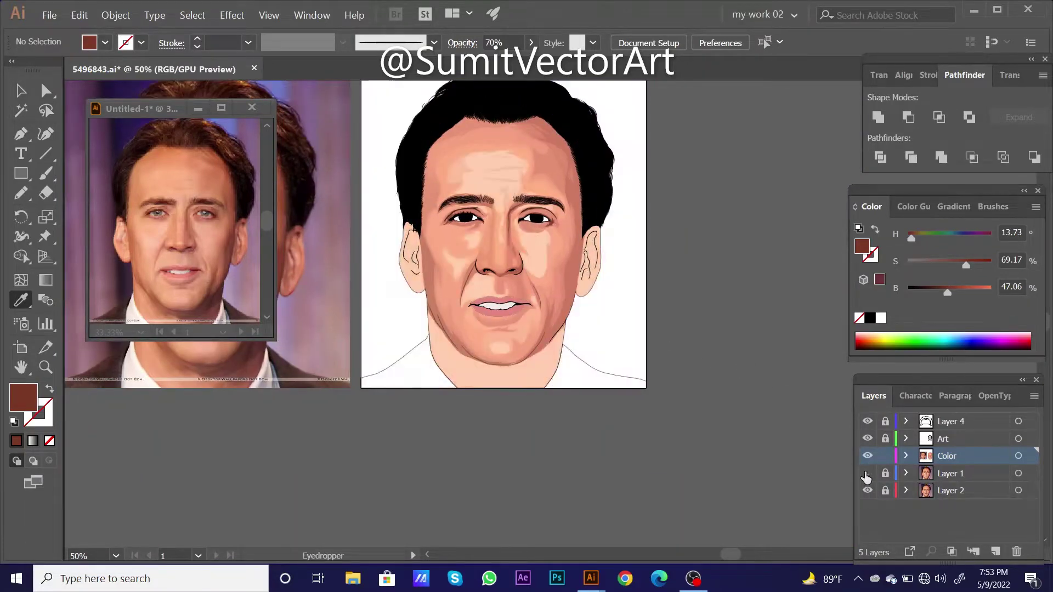
pyautogui.scroll(1, 588, 340)
pyautogui.hotkey('ctrl', 'z')
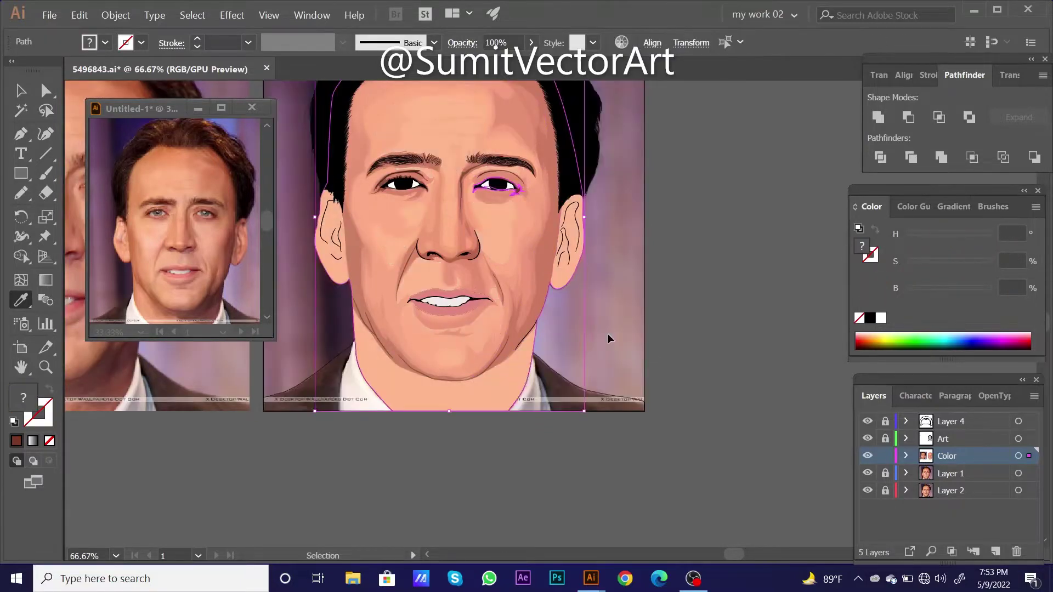
pyautogui.hotkey('ctrl', 'y')
pyautogui.scroll(4, 548, 246)
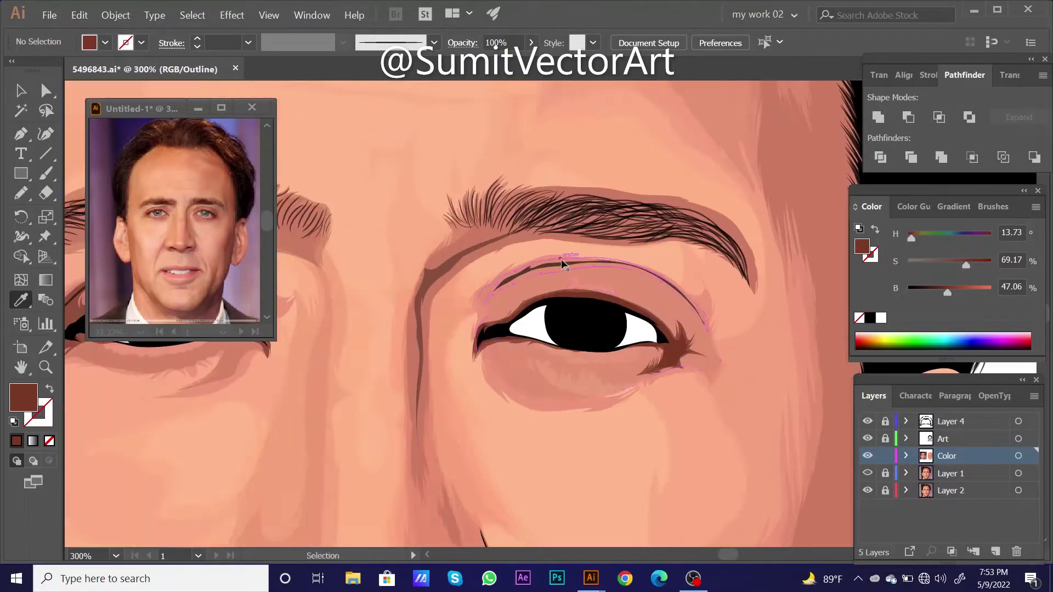
pyautogui.click(695, 344)
pyautogui.hotkey('ctrl', 'shift', 'a')
pyautogui.hotkey('ctrl', '1')
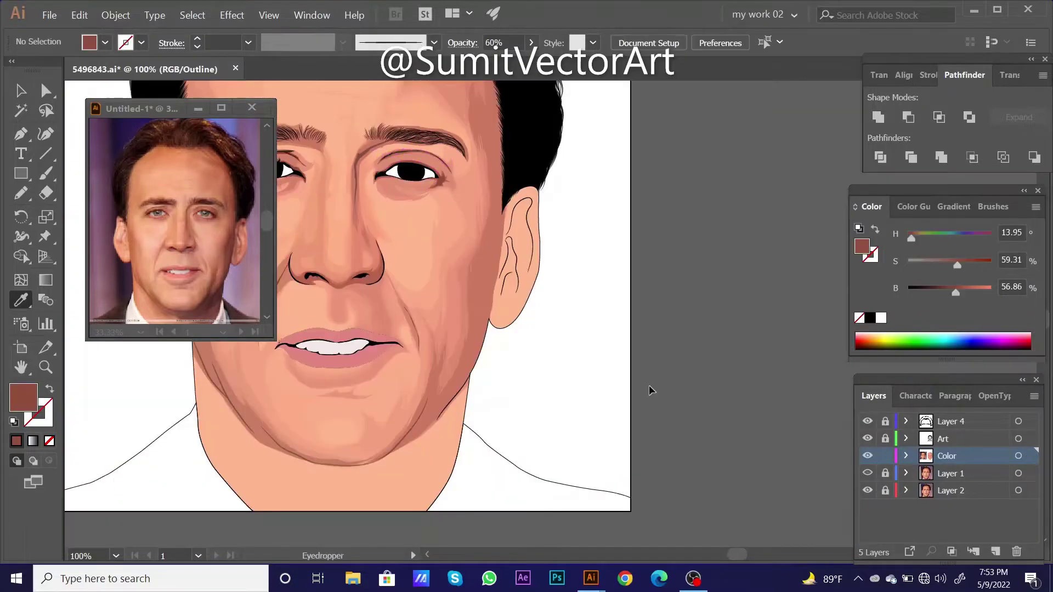
pyautogui.scroll(-3, 649, 388)
# - Pencil-draw shading along the nose fold, fill it with sampled skin colour at 60% opacity
pyautogui.scroll(3, 480, 268)
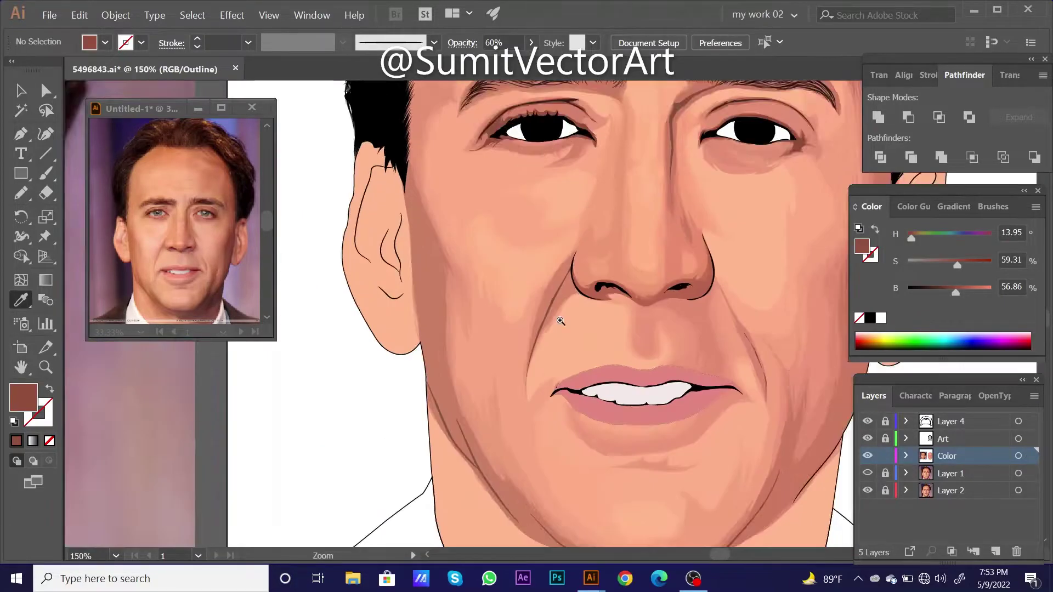
pyautogui.scroll(2, 480, 268)
pyautogui.scroll(2, 480, 269)
pyautogui.press('n')
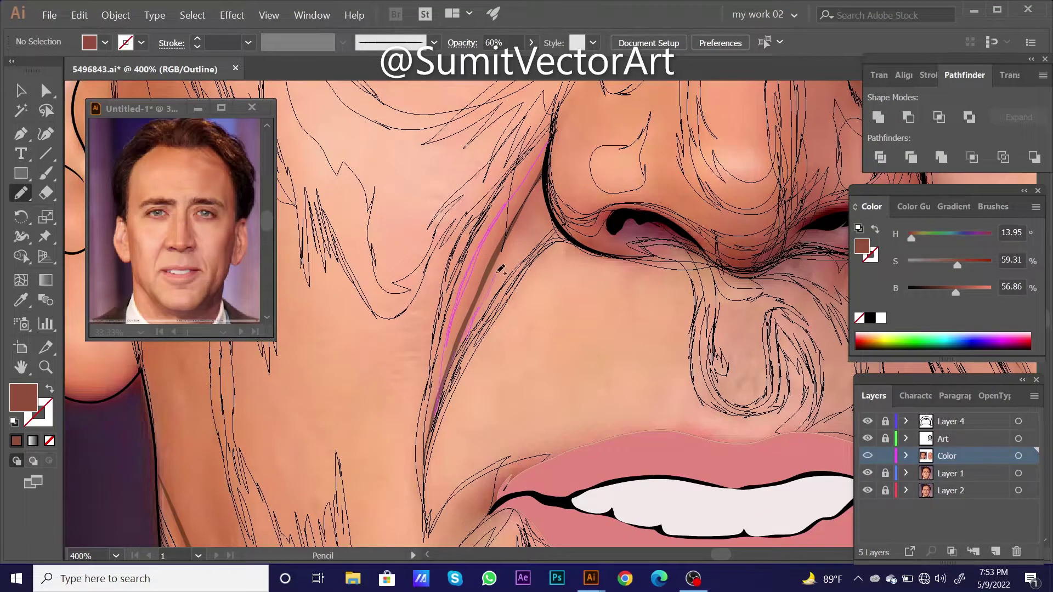
pyautogui.moveTo(551, 186); pyautogui.dragTo(550, 138)
pyautogui.hotkey('ctrl', 'y')
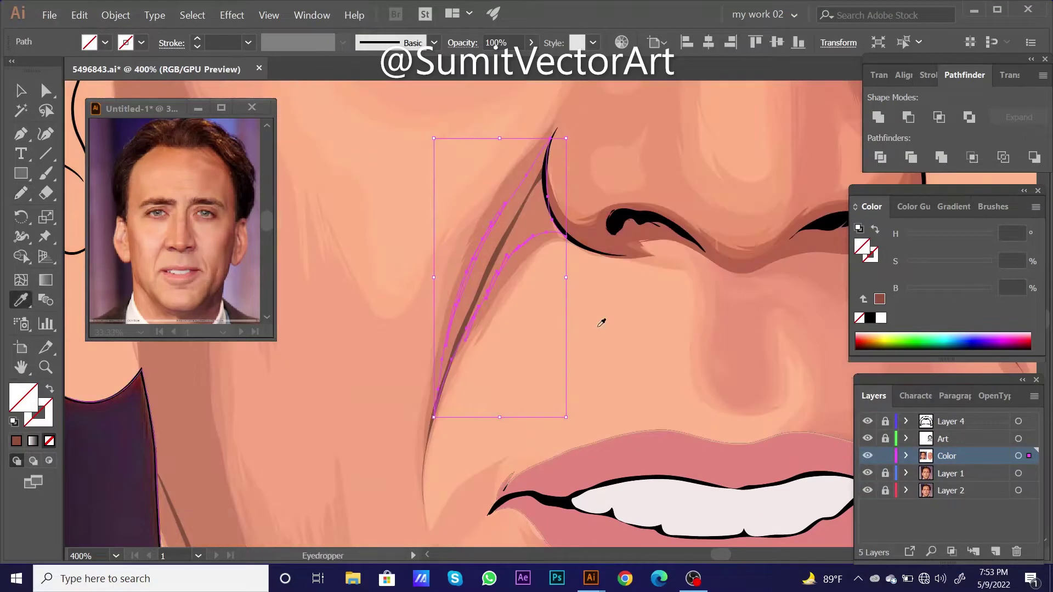
pyautogui.press('i')
pyautogui.click(581, 236)
pyautogui.click(493, 42)
pyautogui.write('60')
pyautogui.click(580, 324)
# - Hide the reference photo to check the fold shading, then zoom to the mouth and chin in Outline view
pyautogui.scroll(-1, 580, 324)
pyautogui.scroll(-2, 616, 329)
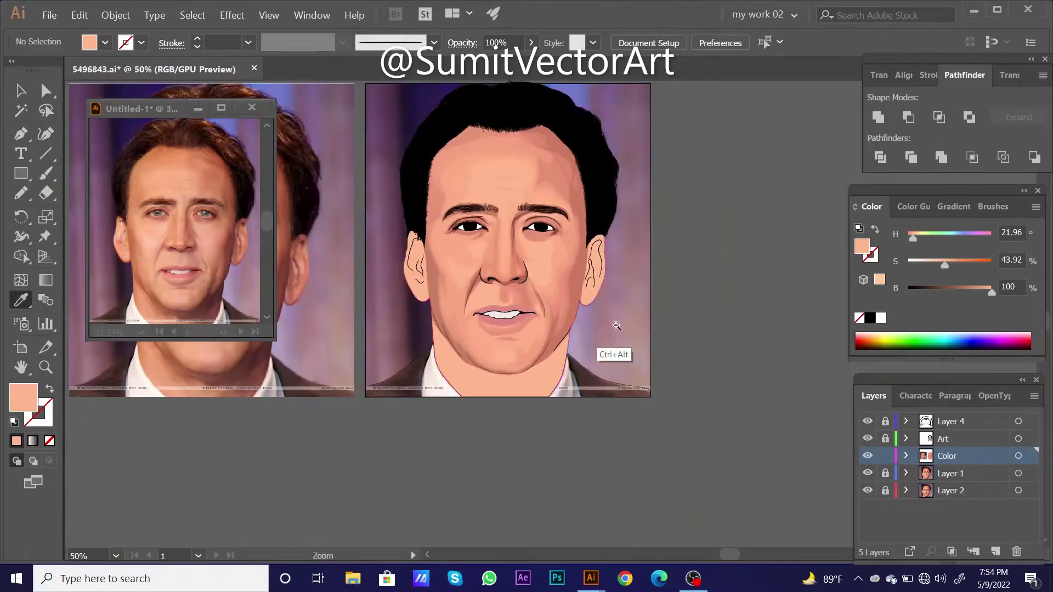
pyautogui.scroll(-1, 682, 479)
pyautogui.click(867, 475)
pyautogui.scroll(3, 521, 329)
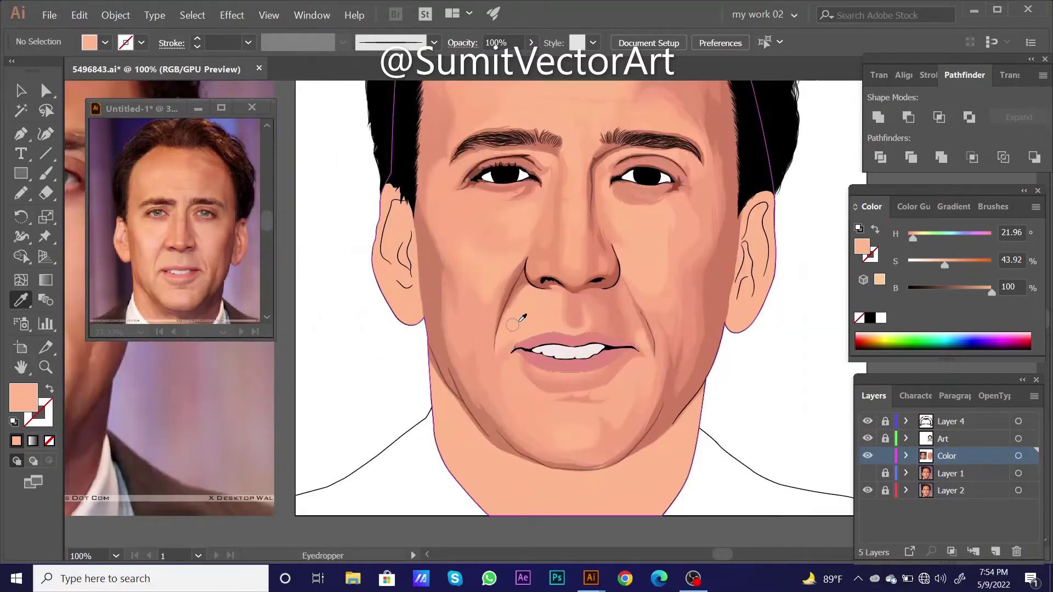
pyautogui.hotkey('ctrl', 'y')
pyautogui.click(575, 382)
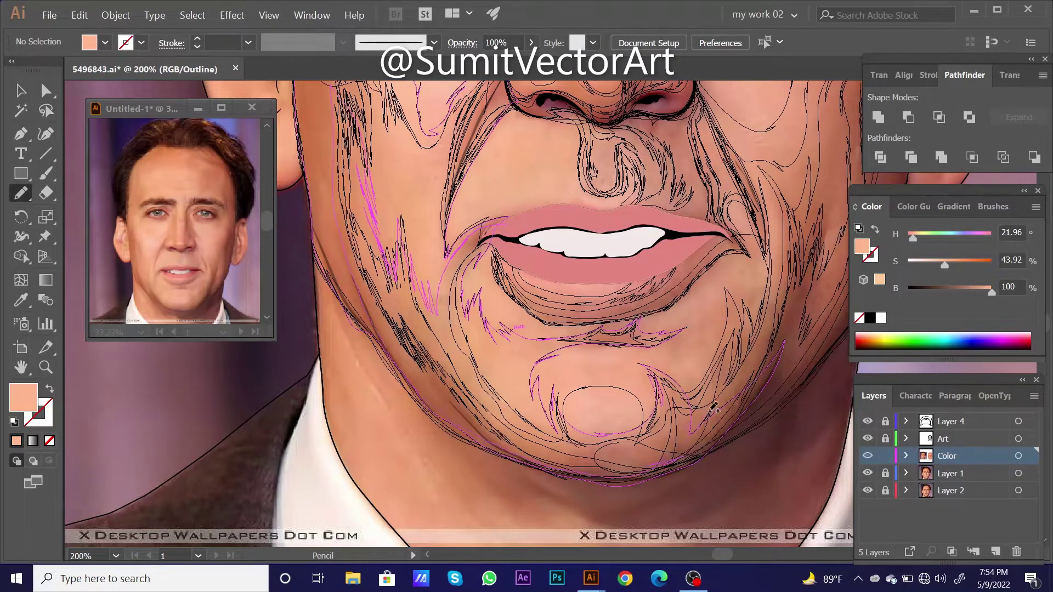
# - Draw a jaw and chin shading shape filled with a sampled lighter skin tone at 60% opacity
pyautogui.moveTo(511, 430); pyautogui.dragTo(510, 433)
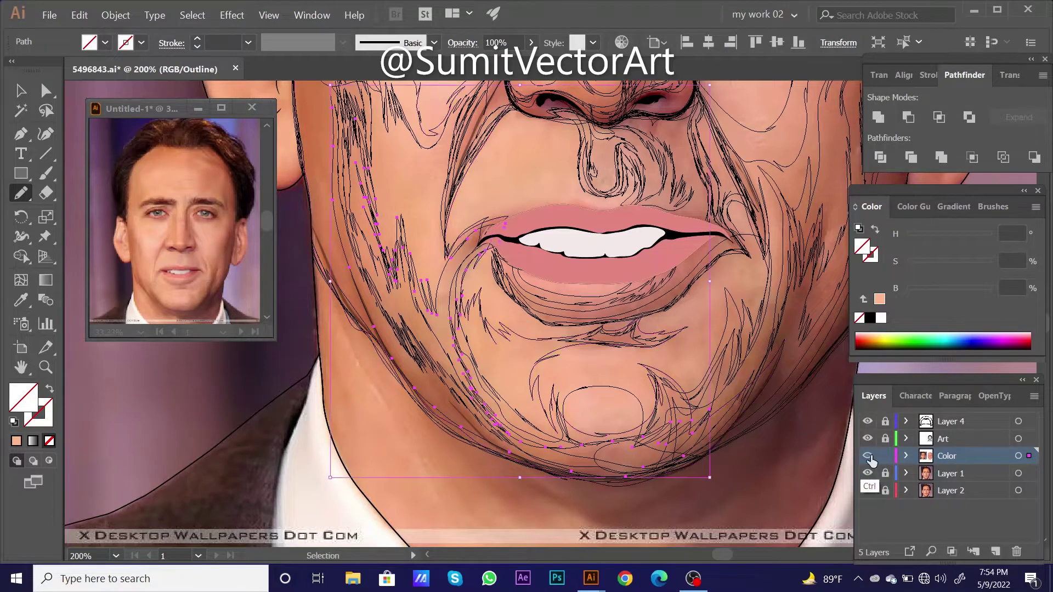
pyautogui.hotkey('ctrl', 'y')
pyautogui.scroll(1, 623, 409)
pyautogui.press('i')
pyautogui.click(750, 384)
pyautogui.write('60')
pyautogui.press('Return')
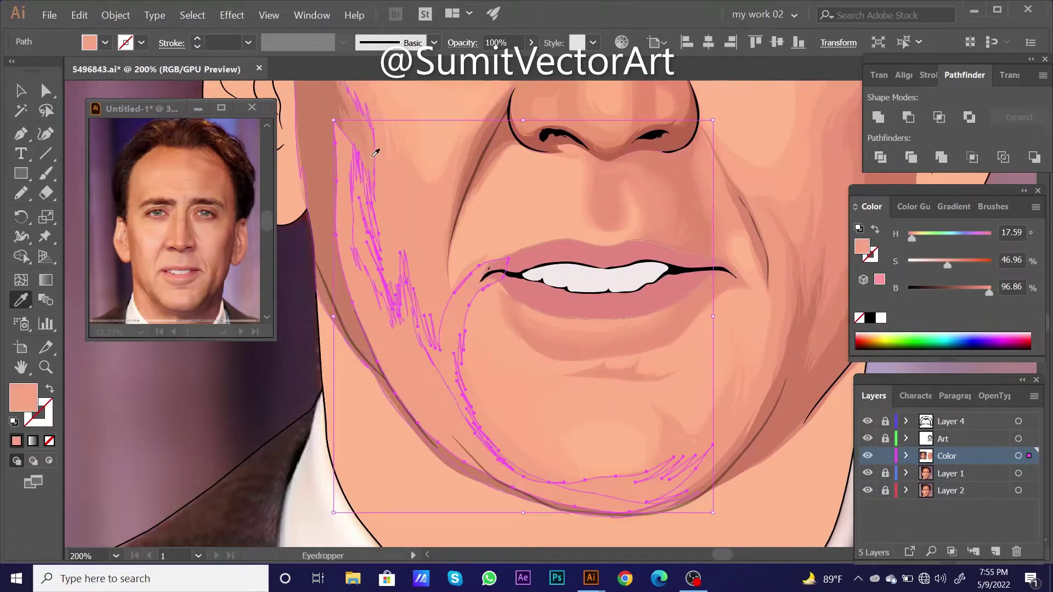
pyautogui.click(592, 353)
pyautogui.hotkey('ctrl', '-')
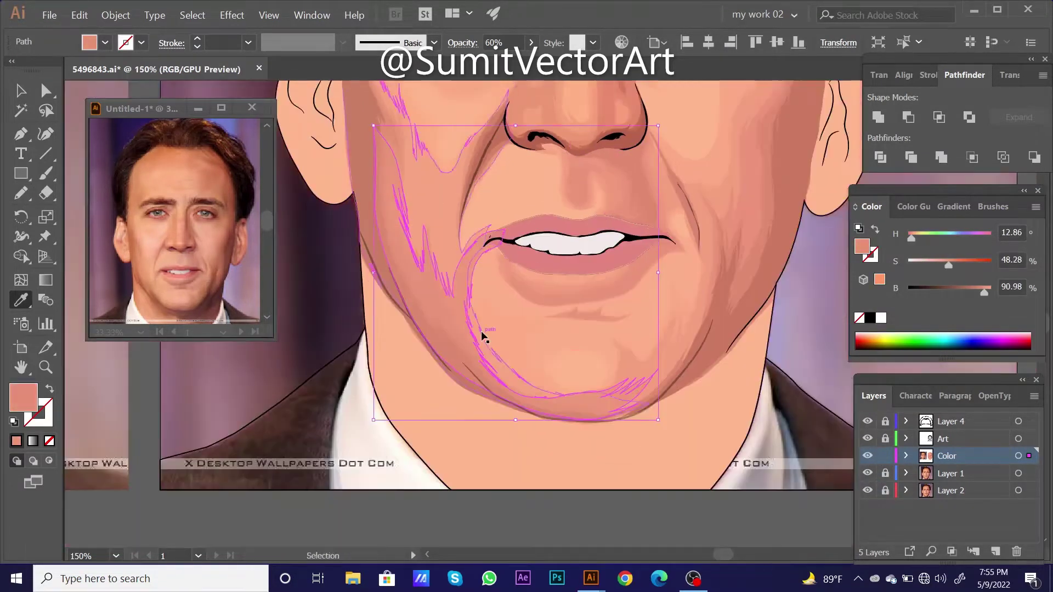
pyautogui.keyDown('ctrl'); pyautogui.click(771, 353); pyautogui.keyUp('ctrl')
# - Pan over the mouth area, toggling Outline and full-colour preview to review the shading
pyautogui.scroll(2, 575, 299)
pyautogui.scroll(3, 376, 263)
pyautogui.scroll(-2, 662, 397)
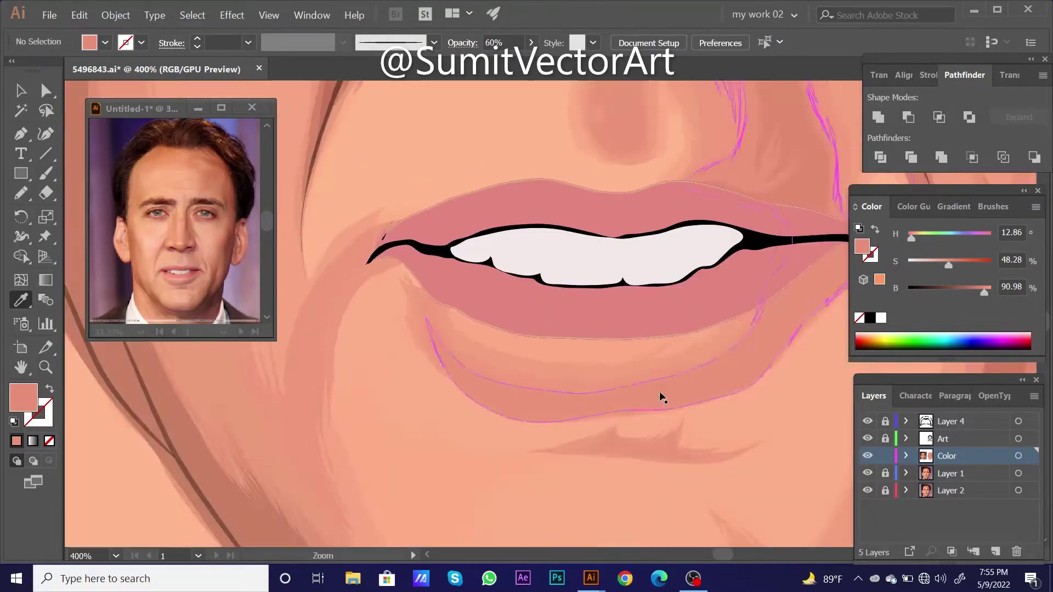
pyautogui.scroll(-3, 662, 398)
pyautogui.scroll(2, 700, 317)
pyautogui.hotkey('ctrl', 'y')
pyautogui.moveTo(549, 220); pyautogui.dragTo(690, 372)
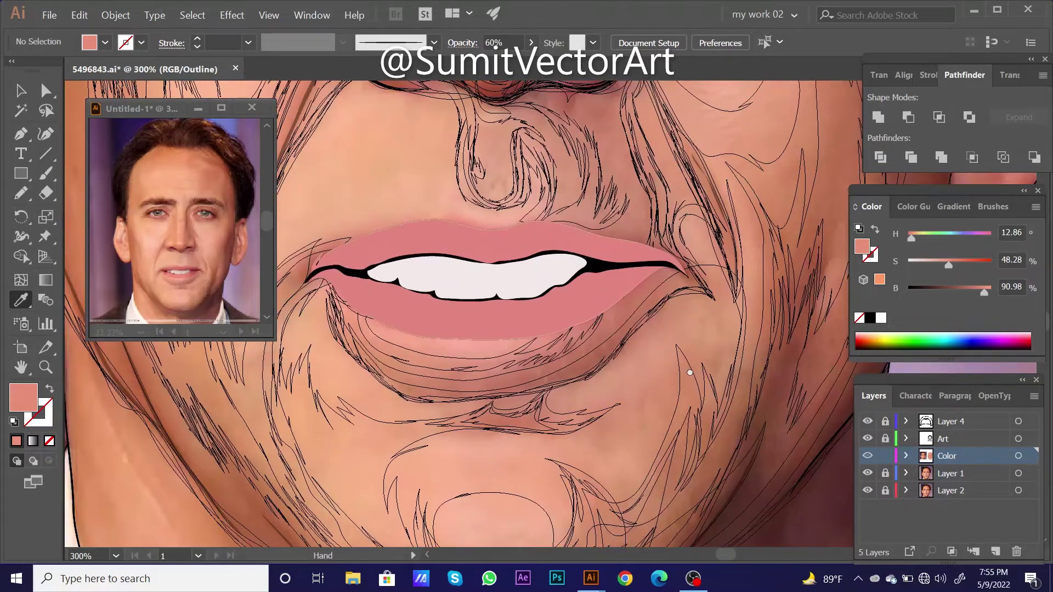
pyautogui.hotkey('ctrl', 'y')
pyautogui.scroll(5, 690, 373)
pyautogui.scroll(-4, 521, 360)
pyautogui.scroll(-1, 490, 301)
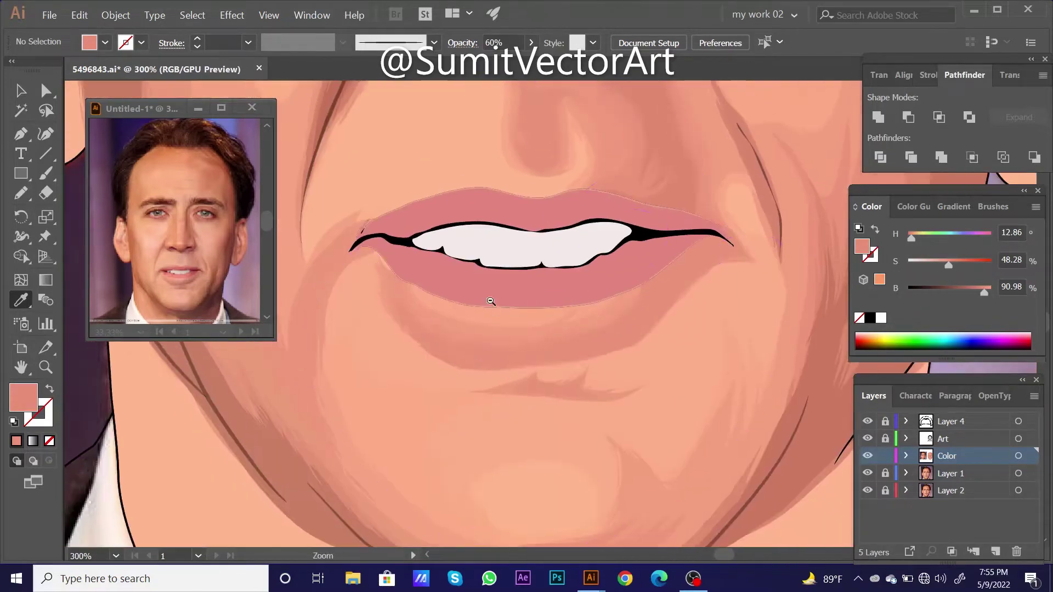
pyautogui.scroll(-4, 491, 301)
pyautogui.scroll(-1, 491, 301)
# - Hide the reference photo and inspect the cheek shading path by selecting and deselecting it
pyautogui.click(867, 473)
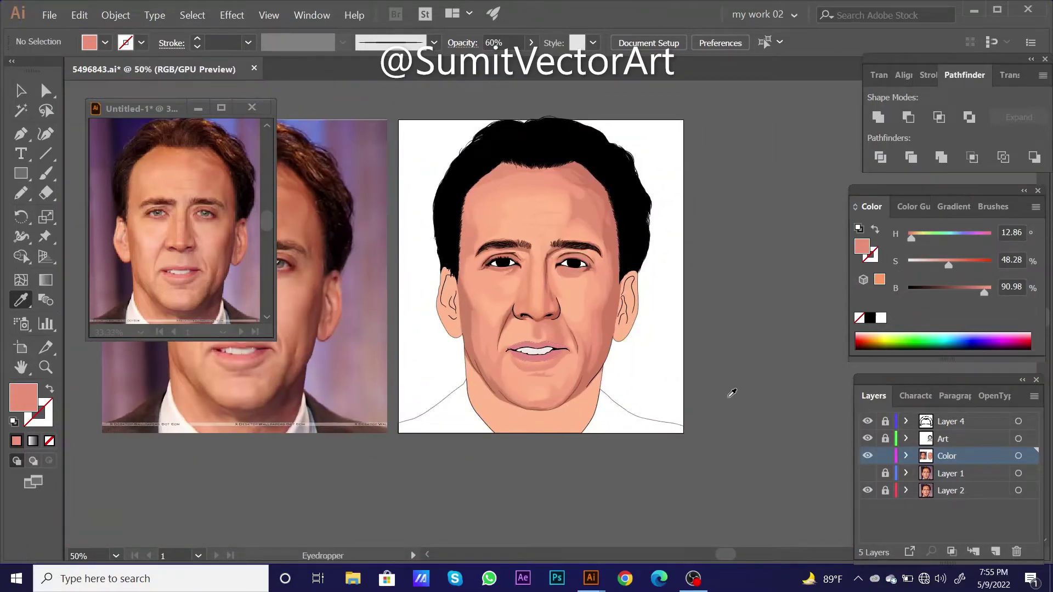
pyautogui.scroll(3, 503, 355)
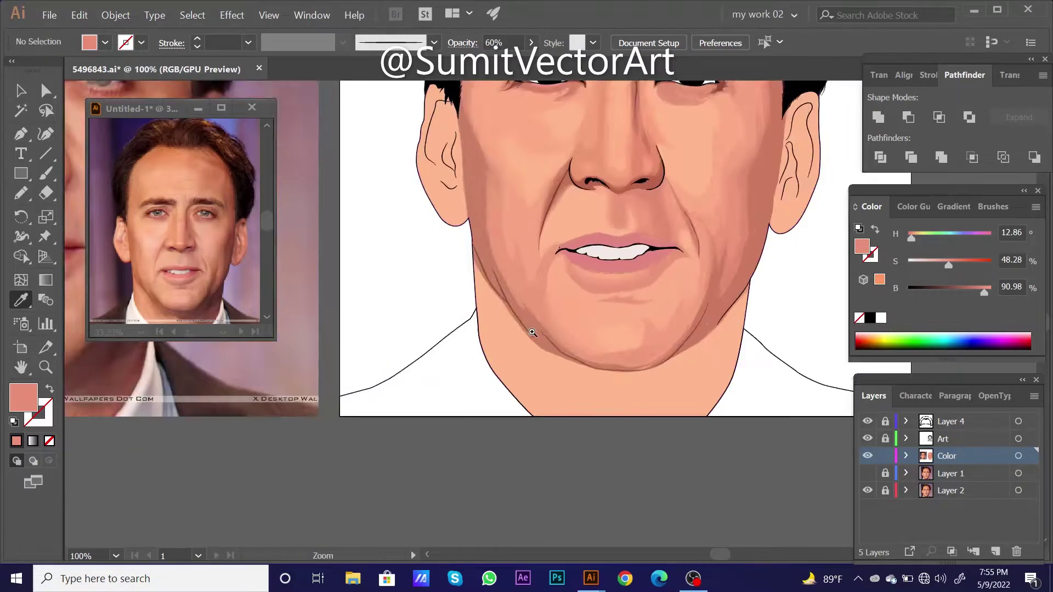
pyautogui.press('a')
pyautogui.click(526, 384)
pyautogui.scroll(2, 557, 389)
pyautogui.hotkey('ctrl', 'shift', 'a')
pyautogui.scroll(-4, 556, 390)
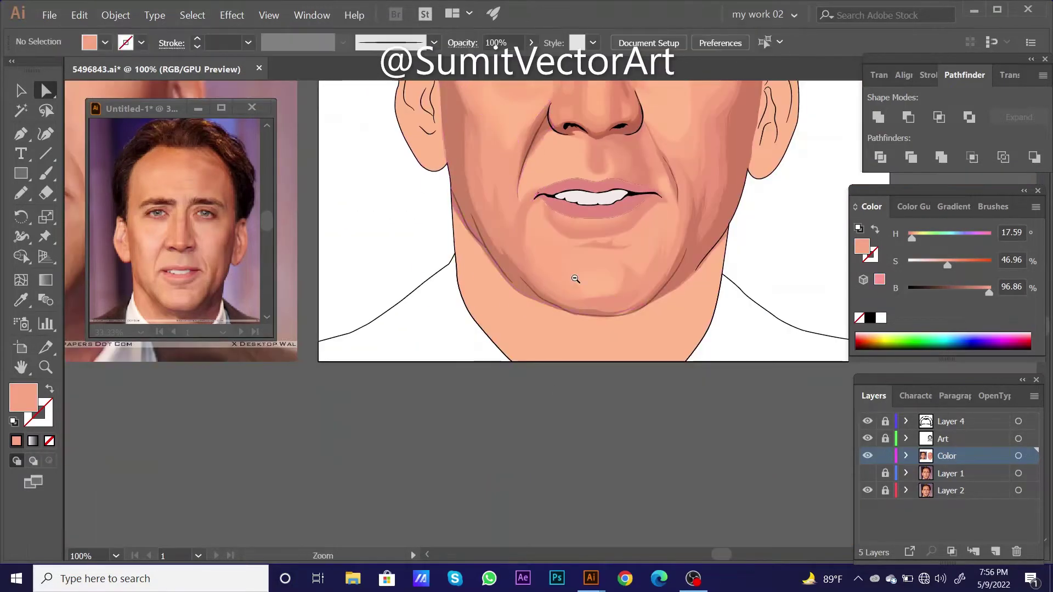
pyautogui.scroll(-3, 556, 390)
# - Draw a nose-tip highlight filled with sampled light peach, with its saturation lowered
pyautogui.click(867, 472)
pyautogui.hotkey('ctrl', 'y')
pyautogui.scroll(3, 518, 315)
pyautogui.scroll(5, 519, 316)
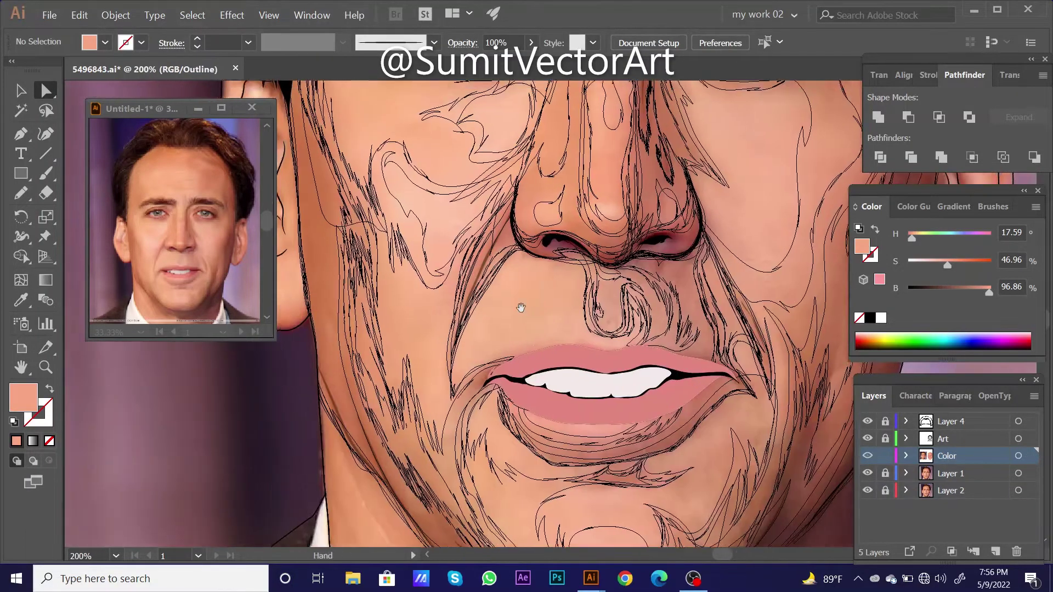
pyautogui.moveTo(518, 305); pyautogui.dragTo(523, 439)
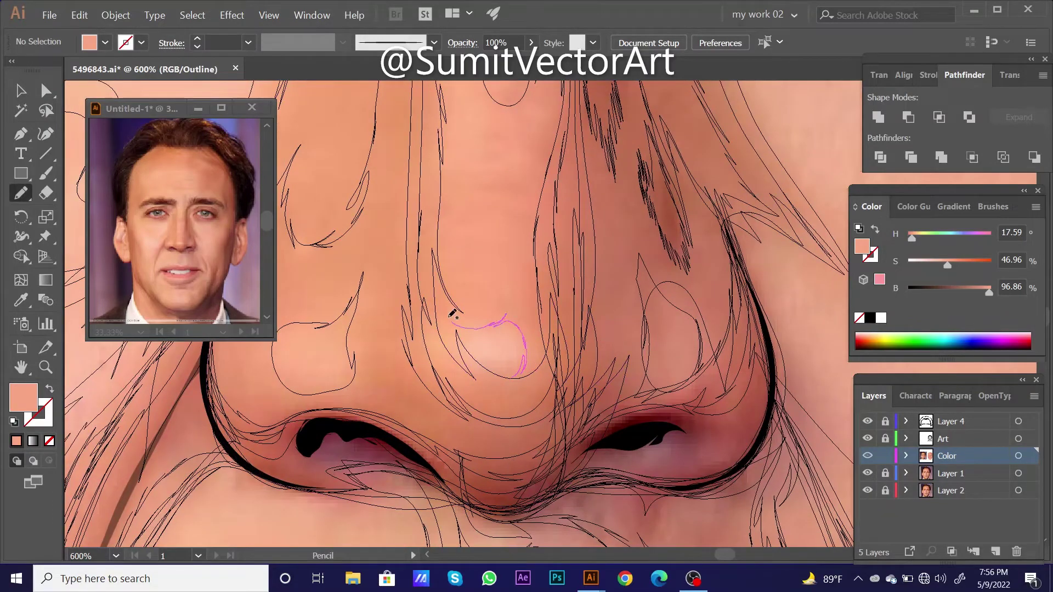
pyautogui.moveTo(454, 331); pyautogui.dragTo(441, 307)
pyautogui.hotkey('ctrl', 'y')
pyautogui.press('i')
pyautogui.click(795, 257)
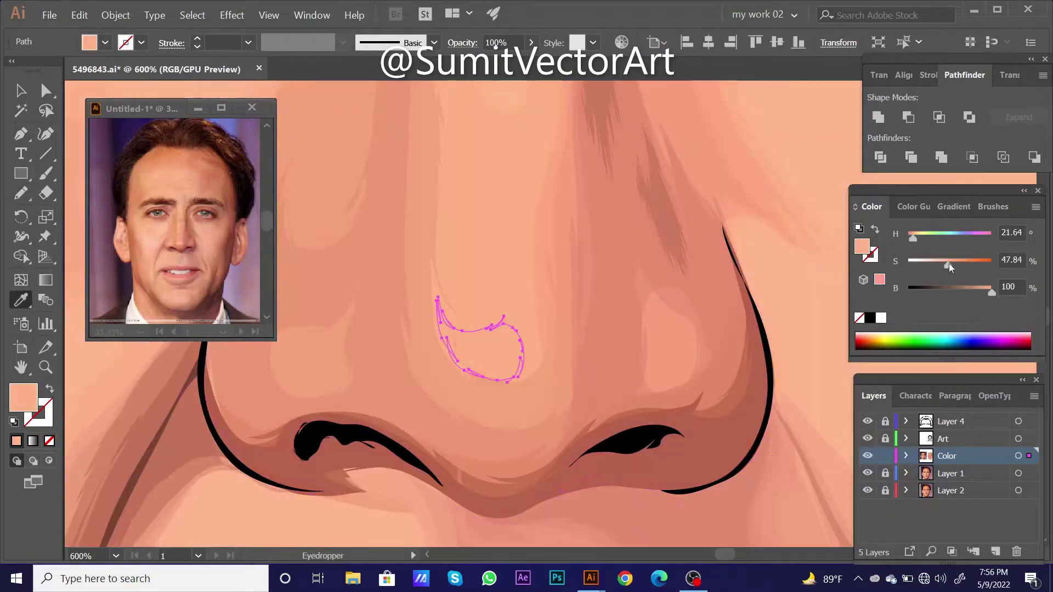
pyautogui.moveTo(952, 267); pyautogui.dragTo(937, 266)
# - Apply a Gaussian Blur of about 4.6 pixels to the nose highlight
pyautogui.hotkey('ctrl', 'shift', 'a')
pyautogui.scroll(-6, 549, 357)
pyautogui.scroll(-2, 645, 351)
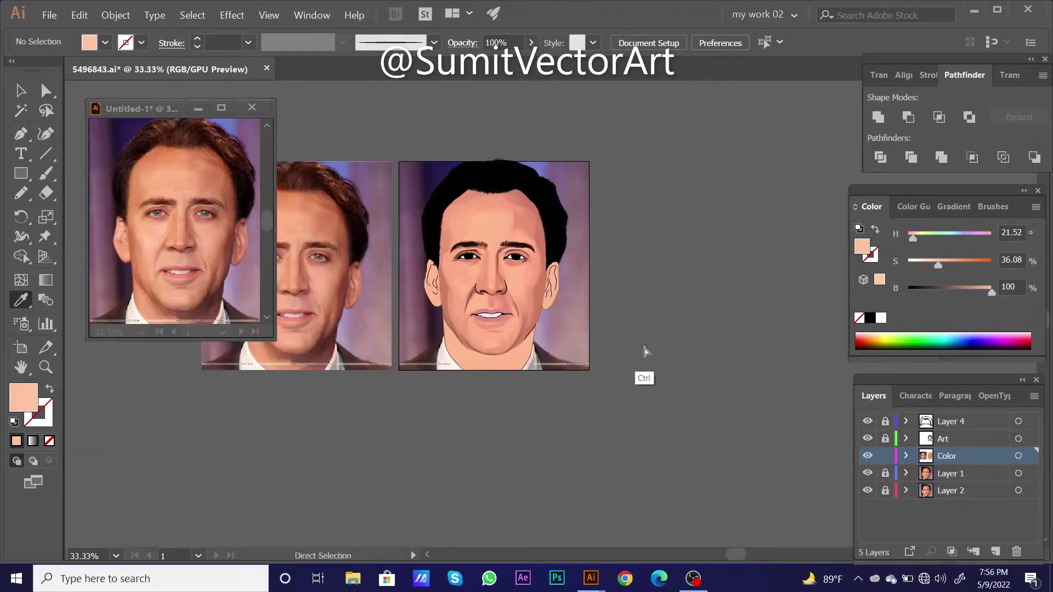
pyautogui.scroll(5, 512, 267)
pyautogui.keyDown('ctrl'); pyautogui.click(555, 294); pyautogui.keyUp('ctrl')
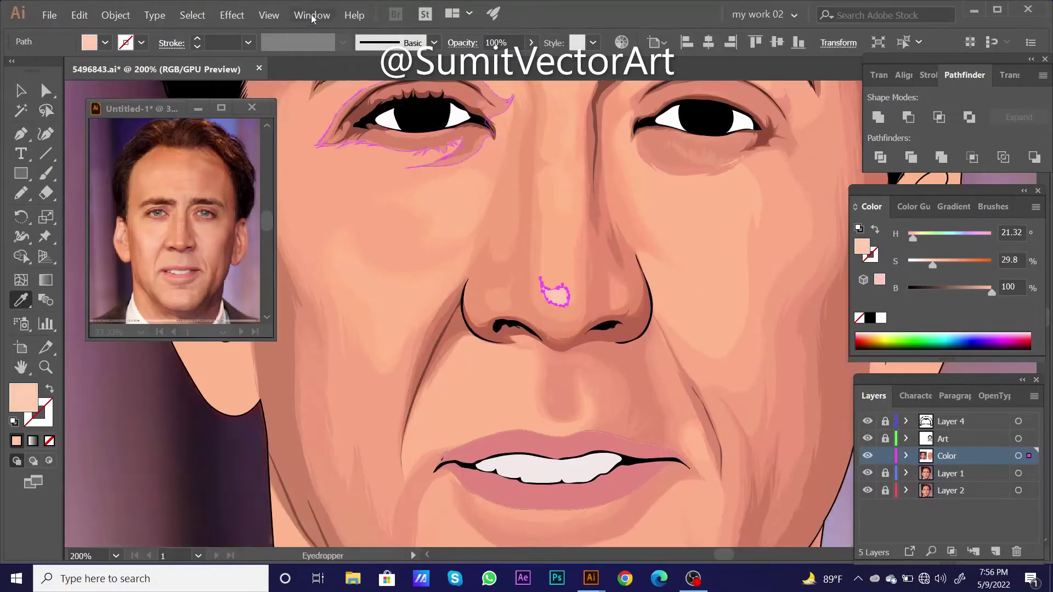
pyautogui.click(231, 15)
pyautogui.click(398, 282)
pyautogui.moveTo(850, 243); pyautogui.dragTo(826, 243)
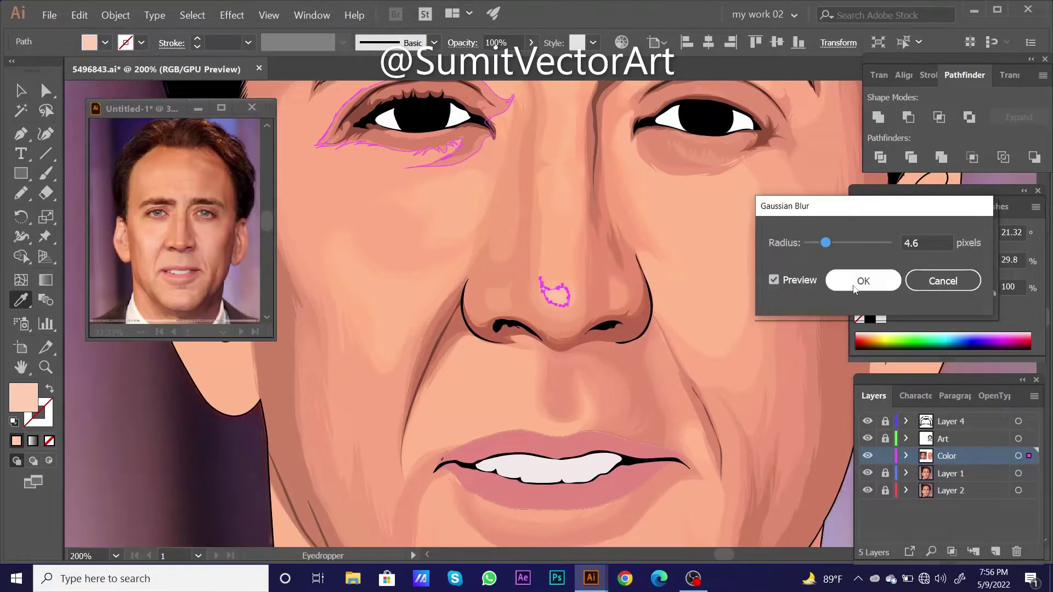
pyautogui.click(865, 278)
# - Hide the reference photo and zoom in on the right cheek in Outline view
pyautogui.hotkey('ctrl', '-')
pyautogui.hotkey('ctrl', '-')
pyautogui.hotkey('ctrl', '-')
pyautogui.hotkey('ctrl', 'shift', 'a')
pyautogui.hotkey('ctrl', '-')
pyautogui.keyDown('ctrl'); pyautogui.click(868, 473); pyautogui.keyUp('ctrl')
pyautogui.hotkey('ctrl', '+')
pyautogui.hotkey('ctrl', '+')
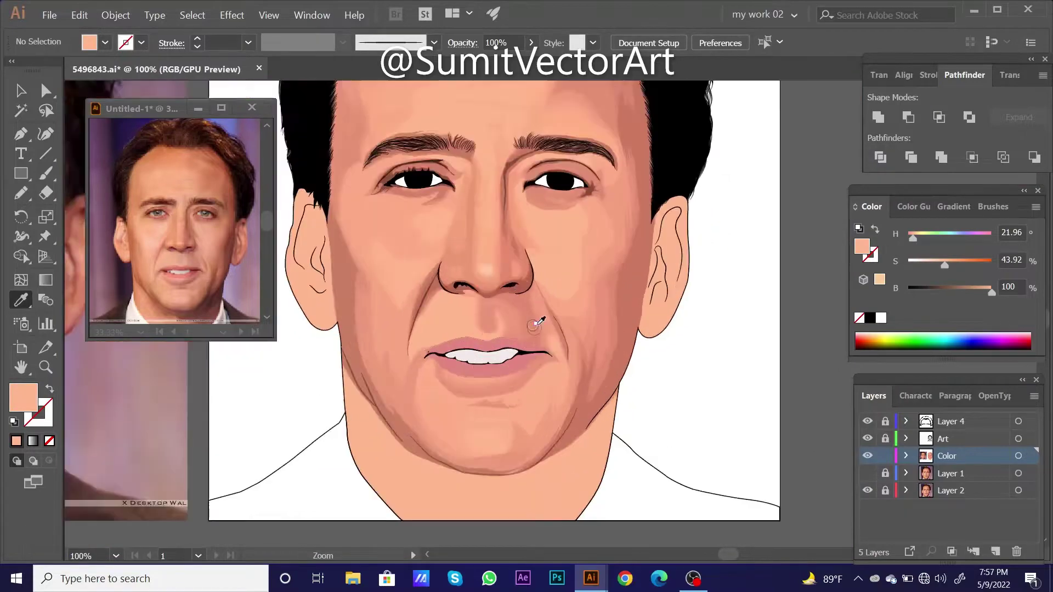
pyautogui.hotkey('ctrl', '+')
pyautogui.hotkey('ctrl', '+')
pyautogui.hotkey('ctrl', 'y')
pyautogui.hotkey('ctrl', '+')
# - Pencil-trace highlight shapes along the under-eye crease and the cheek
pyautogui.press('n')
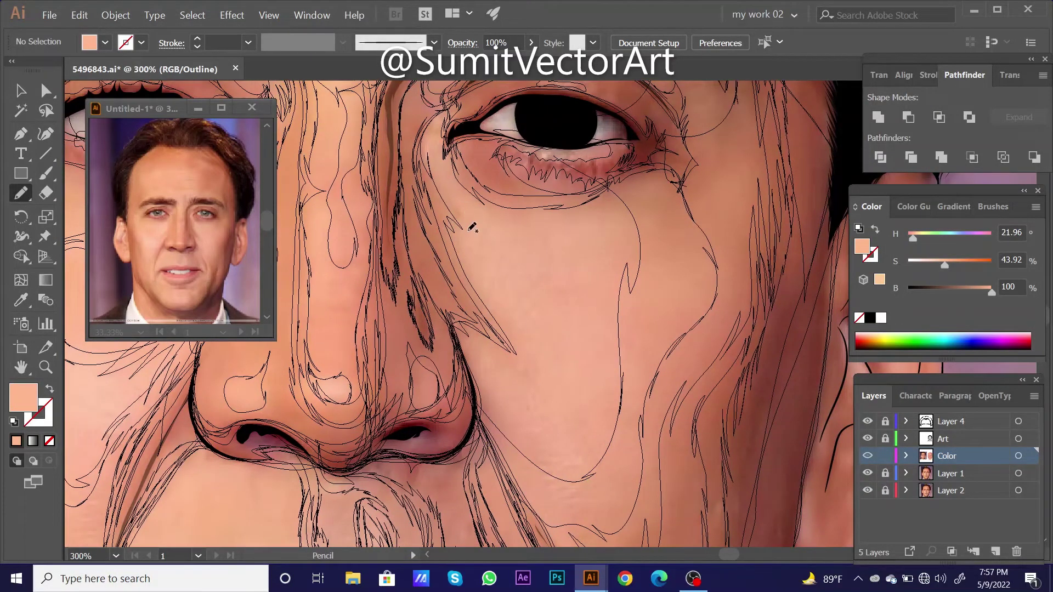
pyautogui.moveTo(472, 214); pyautogui.dragTo(485, 216)
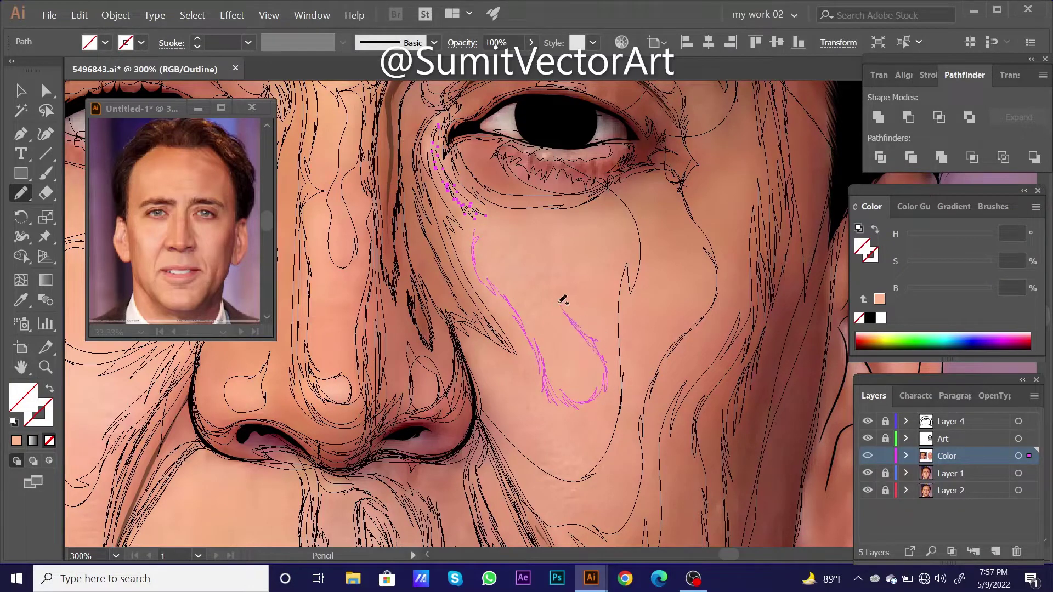
pyautogui.moveTo(563, 231); pyautogui.dragTo(478, 230)
pyautogui.scroll(-1, 479, 231)
pyautogui.moveTo(485, 329); pyautogui.dragTo(519, 376)
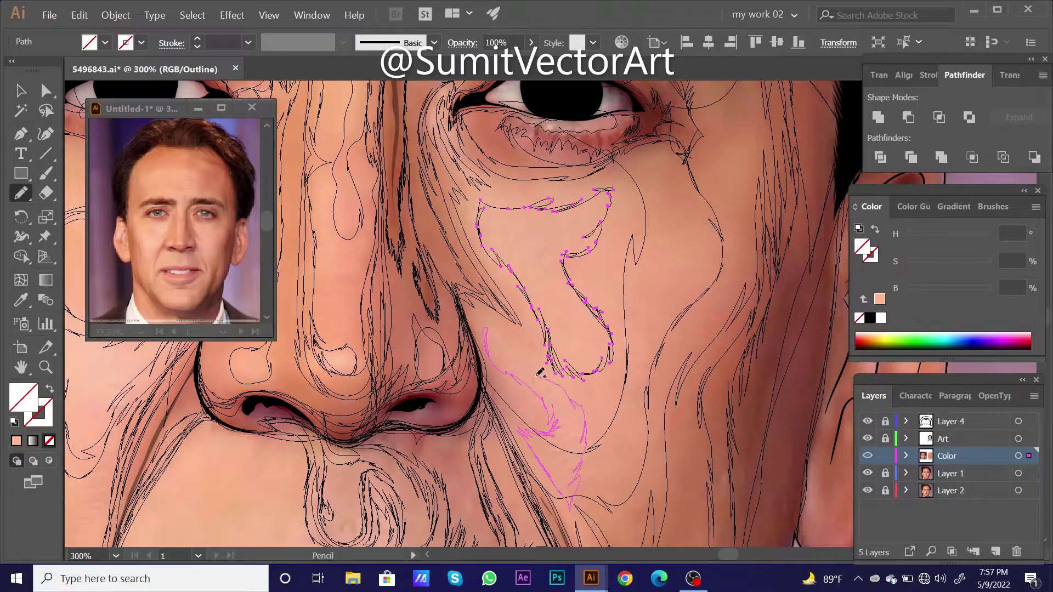
# - Fill the cheek highlights with sampled light peach and apply a Gaussian Blur
pyautogui.hotkey('ctrl', 'y')
pyautogui.press('i')
pyautogui.click(336, 355)
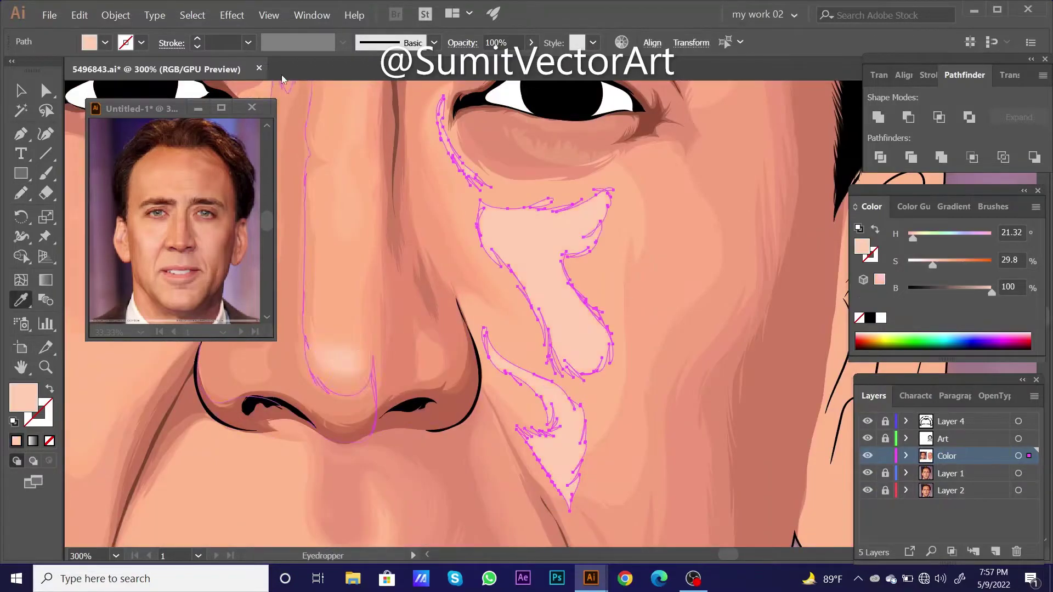
pyautogui.click(232, 14)
pyautogui.click(395, 281)
pyautogui.click(862, 280)
# - Lower the cheek highlight opacity to 60% and zoom around to review the result
pyautogui.hotkey('ctrl', '-')
pyautogui.hotkey('ctrl', '-')
pyautogui.hotkey('ctrl', '-')
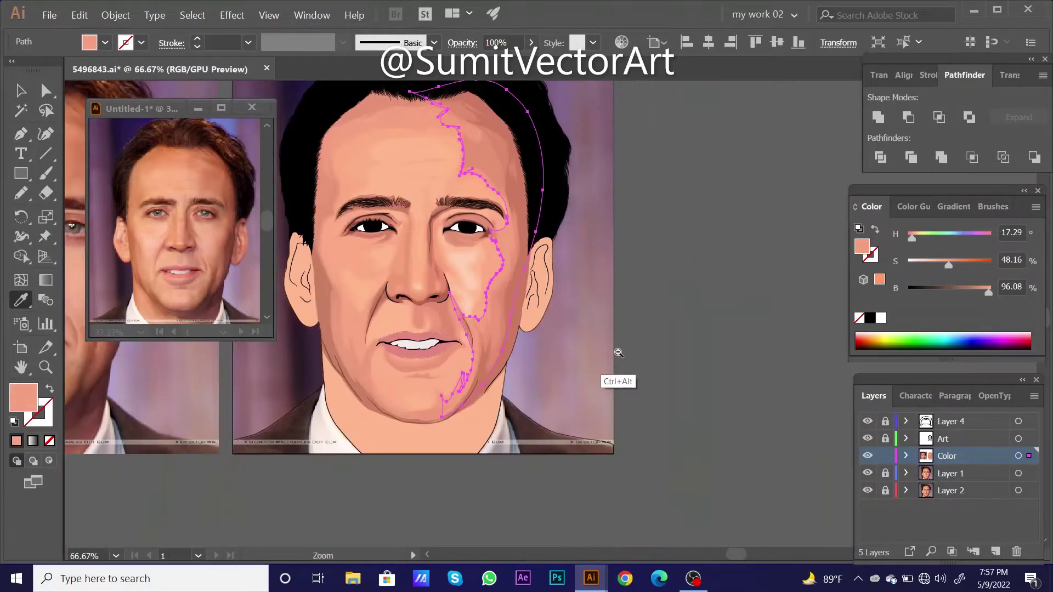
pyautogui.hotkey('ctrl', '-')
pyautogui.hotkey('ctrl', 'shift', 'a')
pyautogui.hotkey('ctrl', '+')
pyautogui.hotkey('ctrl', '+')
pyautogui.hotkey('ctrl', '+')
pyautogui.click(630, 369)
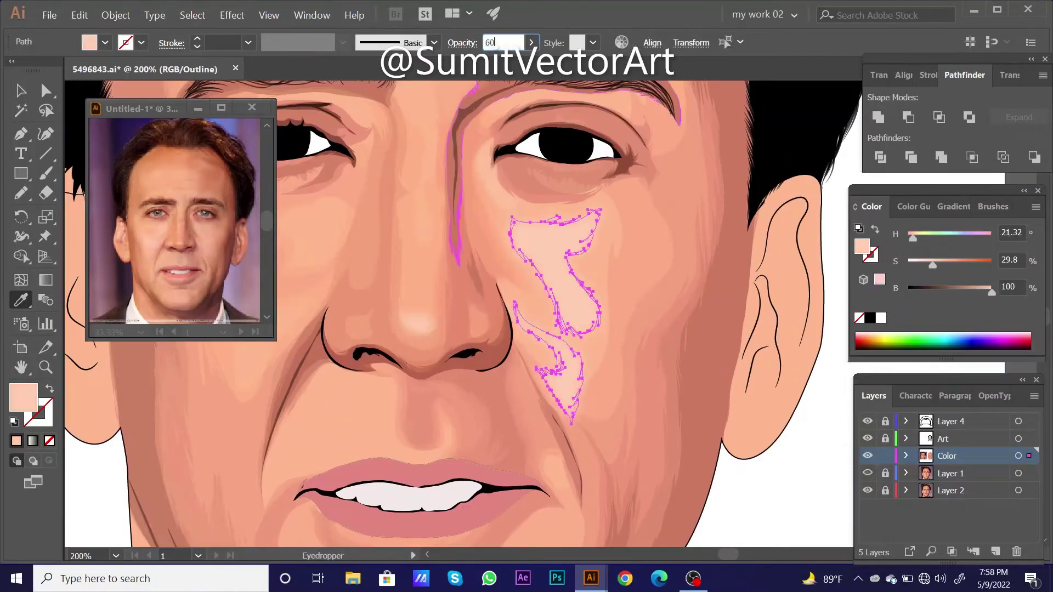
pyautogui.hotkey('ctrl', '-')
pyautogui.hotkey('ctrl', '-')
pyautogui.hotkey('ctrl', '-')
pyautogui.hotkey('ctrl', '+')
pyautogui.hotkey('ctrl', '+')
pyautogui.hotkey('ctrl', '+')
pyautogui.hotkey('ctrl', '+')
pyautogui.hotkey('ctrl', '+')
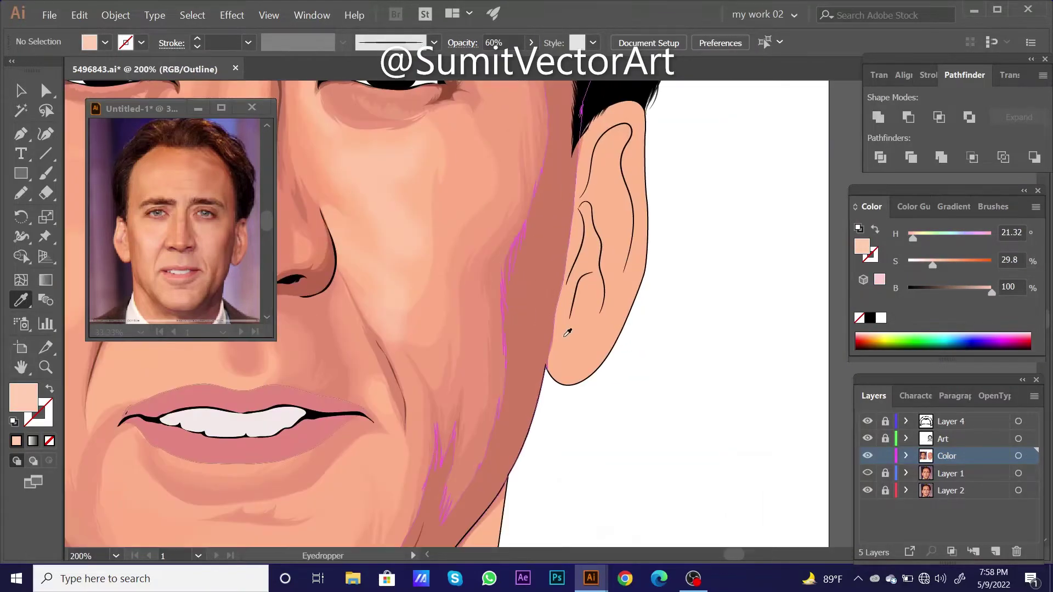
pyautogui.hotkey('ctrl', '-')
pyautogui.hotkey('ctrl', '-')
pyautogui.hotkey('ctrl', '-')
pyautogui.hotkey('ctrl', '+')
pyautogui.hotkey('ctrl', '+')
pyautogui.hotkey('ctrl', '+')
pyautogui.hotkey('ctrl', '+')
pyautogui.keyDown('ctrl'); pyautogui.click(543, 329); pyautogui.keyUp('ctrl')
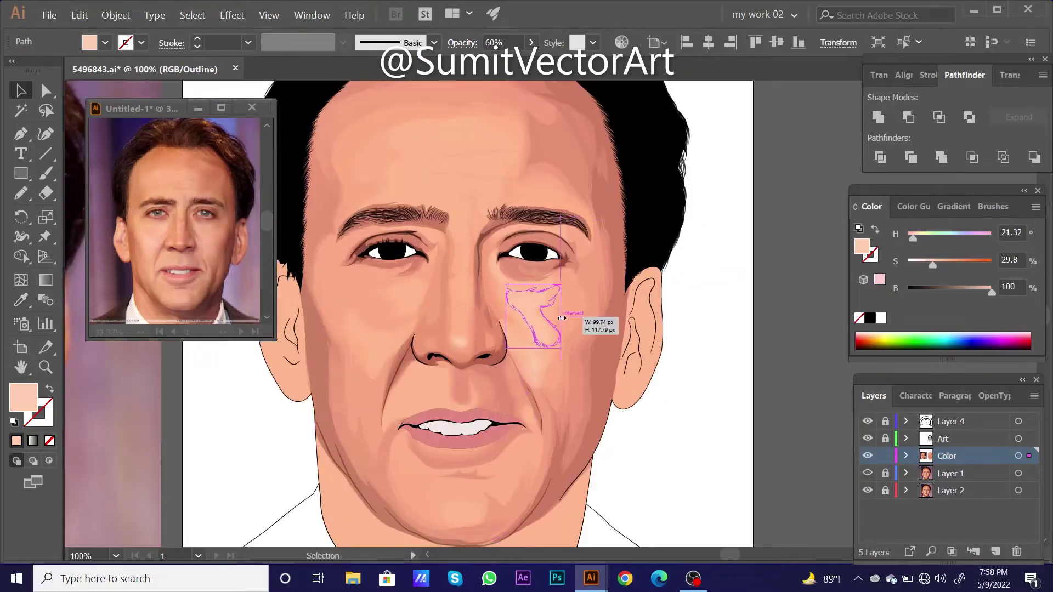
pyautogui.hotkey('ctrl', 'shift', 'a')
pyautogui.hotkey('ctrl', '-')
pyautogui.hotkey('ctrl', '-')
pyautogui.hotkey('ctrl', '-')
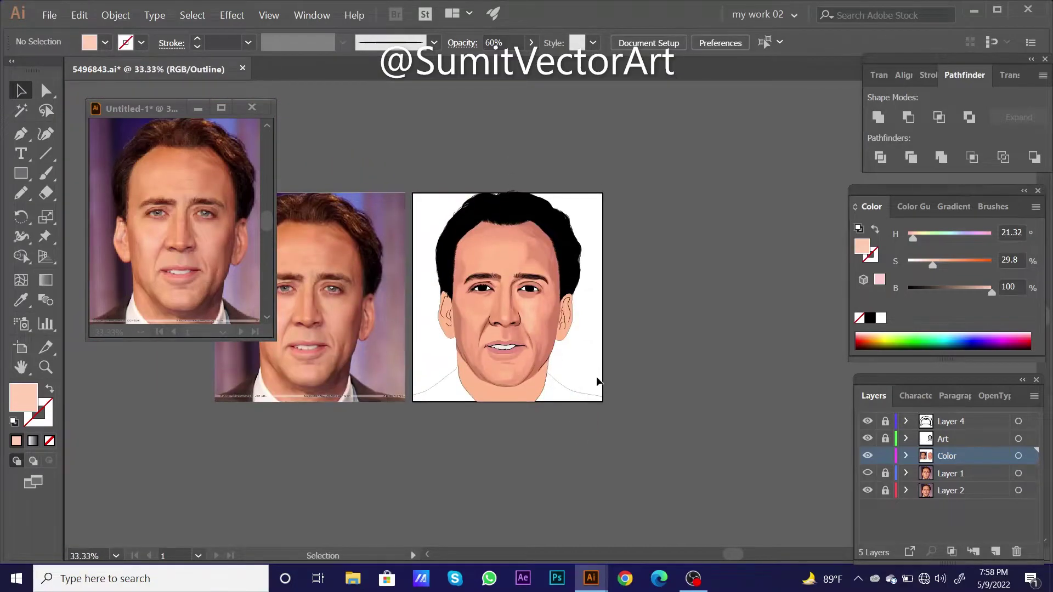
pyautogui.hotkey('ctrl', '+')
pyautogui.hotkey('ctrl', '+')
pyautogui.hotkey('ctrl', '+')
pyautogui.hotkey('ctrl', '+')
pyautogui.hotkey('ctrl', '+')
pyautogui.hotkey('ctrl', '+')
pyautogui.hotkey('ctrl', '+')
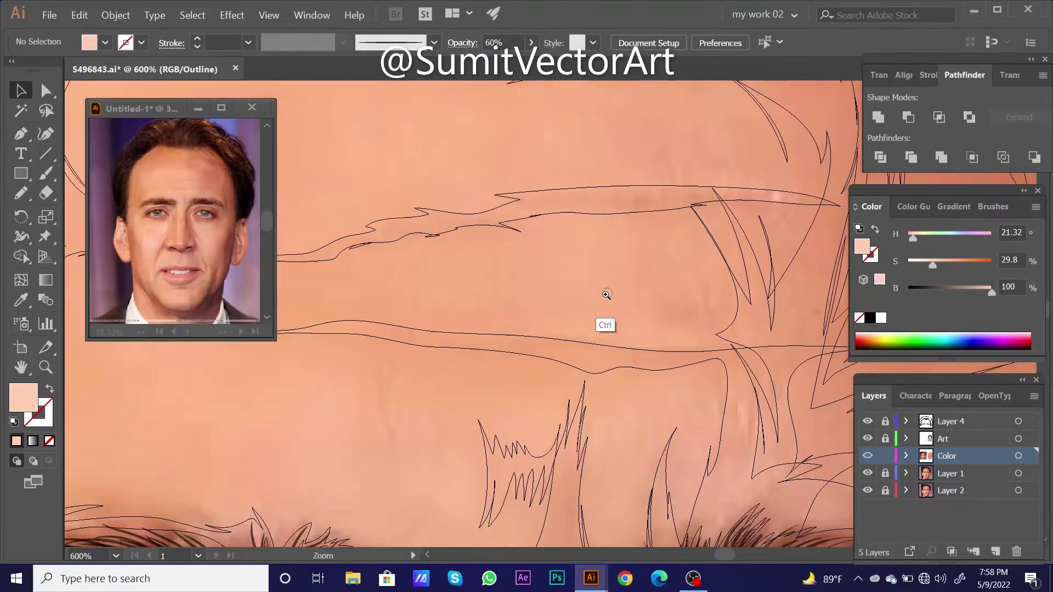
# - Pen-trace a wrinkle path across the lower forehead in Outline view
pyautogui.hscroll(3, 631, 318)
pyautogui.scroll(-1, 653, 340)
pyautogui.moveTo(706, 335); pyautogui.dragTo(686, 307)
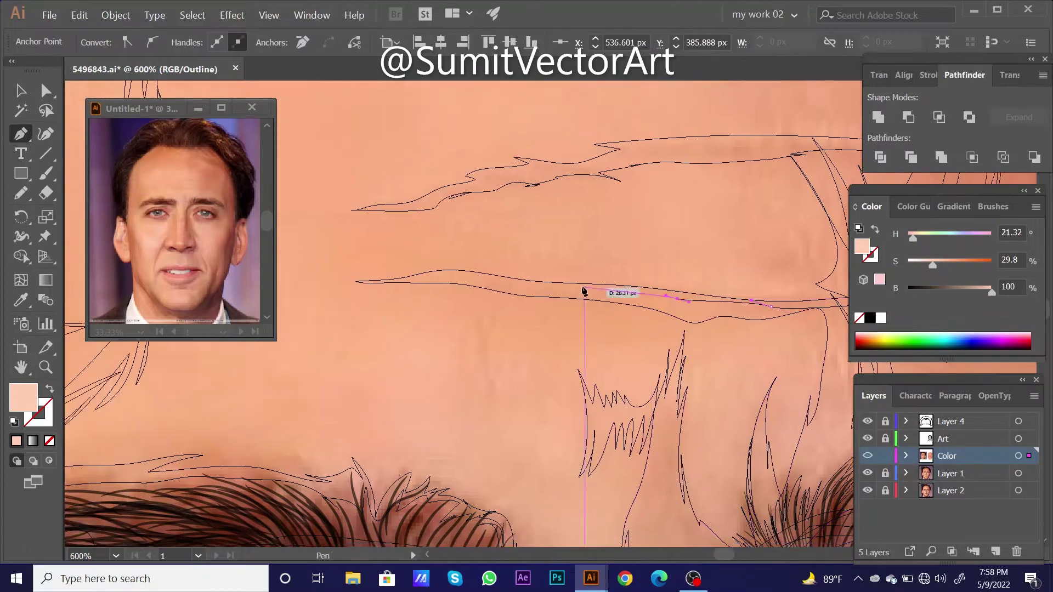
pyautogui.click(608, 286)
pyautogui.moveTo(608, 286); pyautogui.dragTo(648, 298)
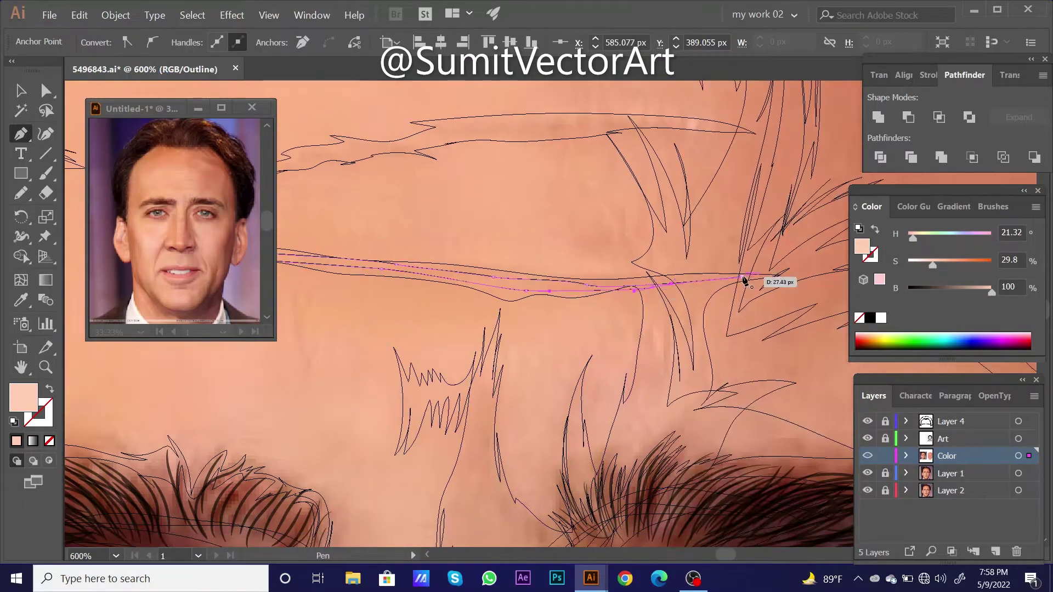
# - Pen-trace a curved wrinkle along the upper forehead line
pyautogui.scroll(2, 751, 257)
pyautogui.click(691, 201)
pyautogui.moveTo(653, 203); pyautogui.dragTo(586, 221)
pyautogui.click(539, 219)
pyautogui.click(485, 228)
pyautogui.moveTo(439, 233); pyautogui.dragTo(420, 250)
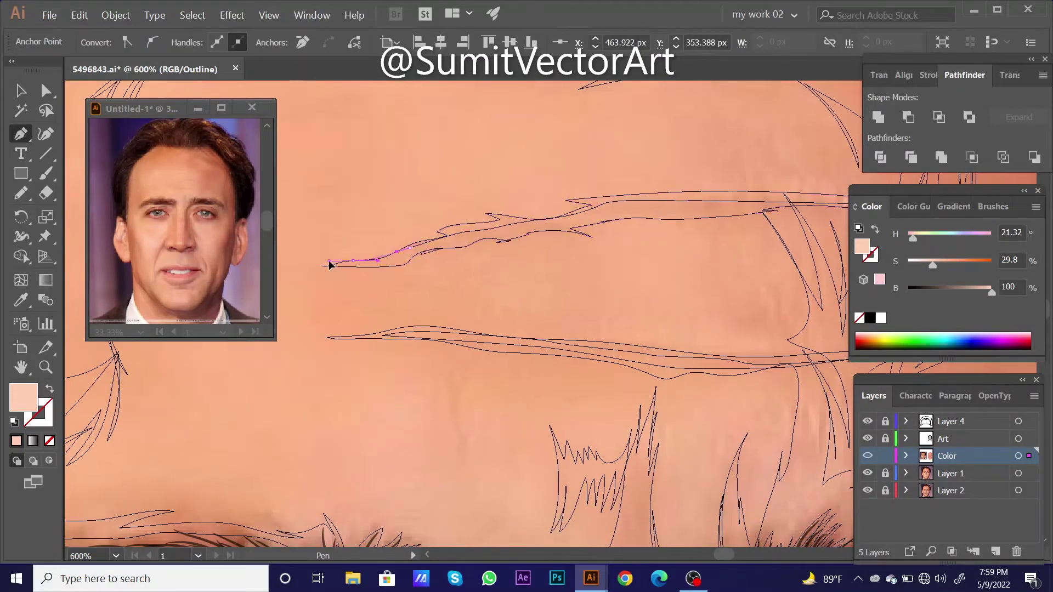
pyautogui.scroll(5, 583, 242)
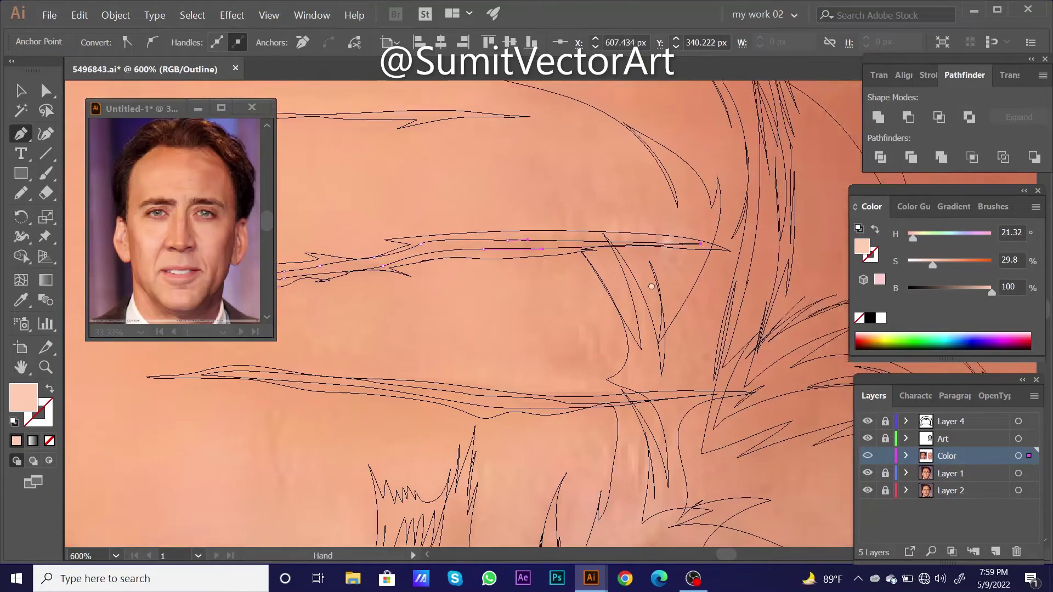
# - Fill the wrinkle with a sampled darker red and preview it in colour
pyautogui.hotkey('ctrl', 'y')
pyautogui.scroll(-5, 642, 393)
pyautogui.press('i')
pyautogui.click(632, 216)
pyautogui.scroll(-5, 632, 216)
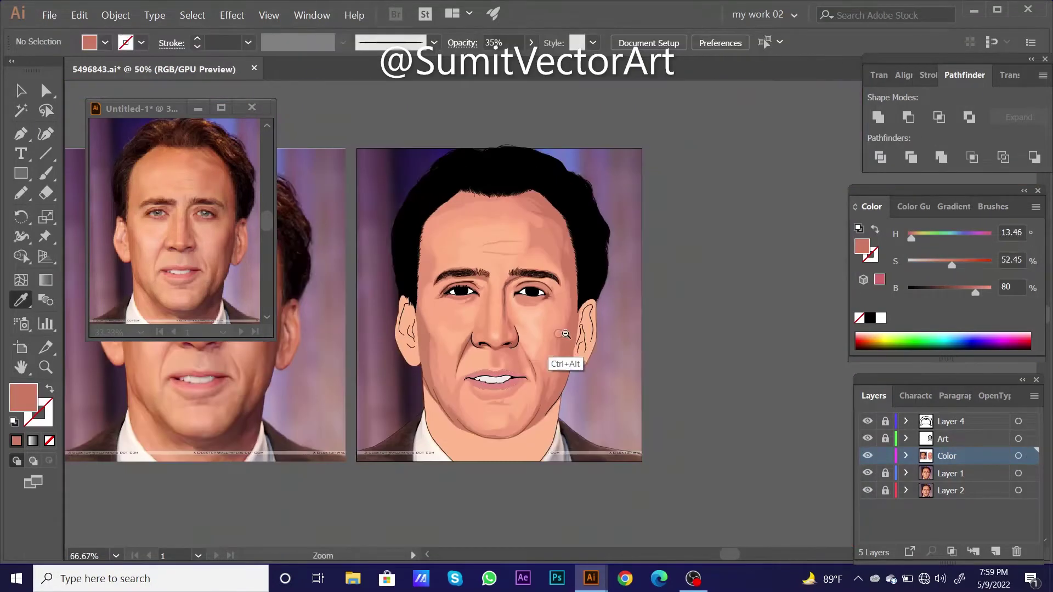
pyautogui.scroll(5, 525, 283)
pyautogui.scroll(5, 551, 289)
# - Pen-draw another straight forehead wrinkle path
pyautogui.press('p')
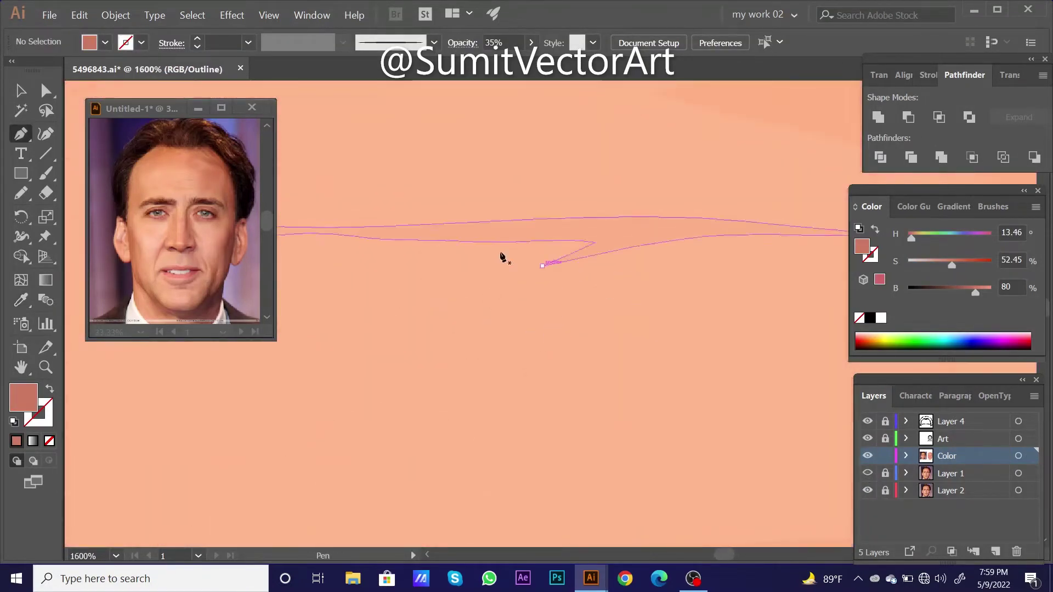
pyautogui.scroll(-2, 395, 236)
pyautogui.click(379, 223)
pyautogui.click(623, 224)
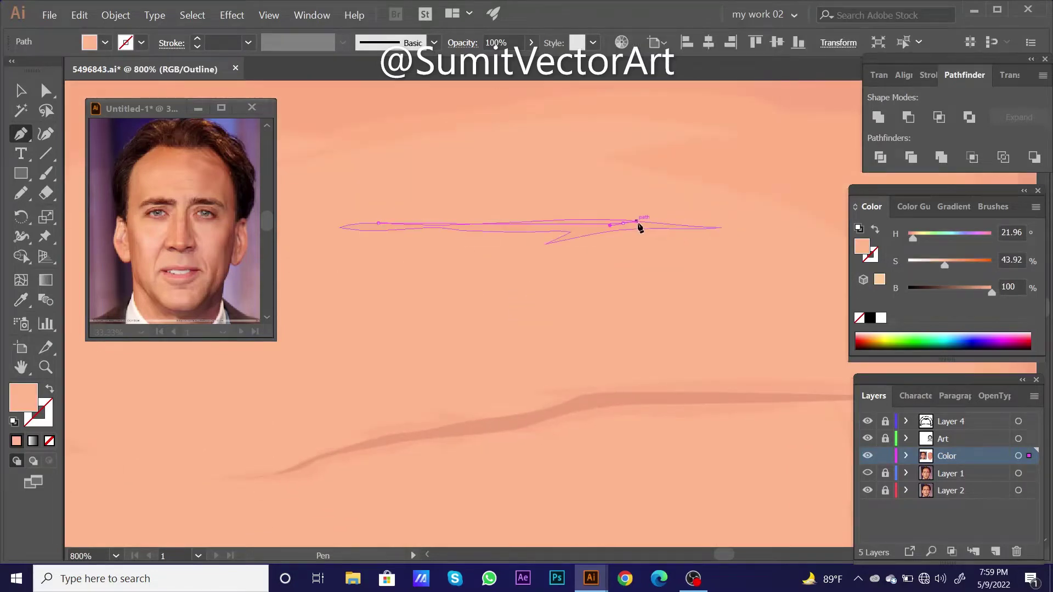
pyautogui.click(664, 224)
# - Fill the new wrinkle with a sampled peach skin colour and preview the whole portrait
pyautogui.press('i')
pyautogui.click(618, 387)
pyautogui.scroll(-4, 583, 353)
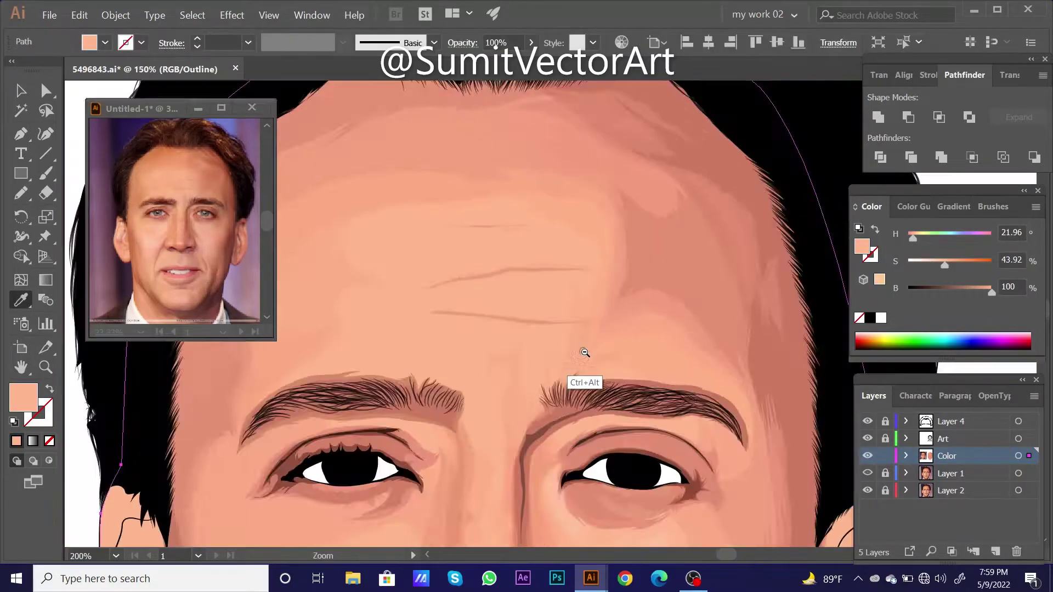
pyautogui.scroll(-5, 724, 394)
pyautogui.hotkey('ctrl', 'y')
pyautogui.moveTo(725, 394); pyautogui.dragTo(728, 430)
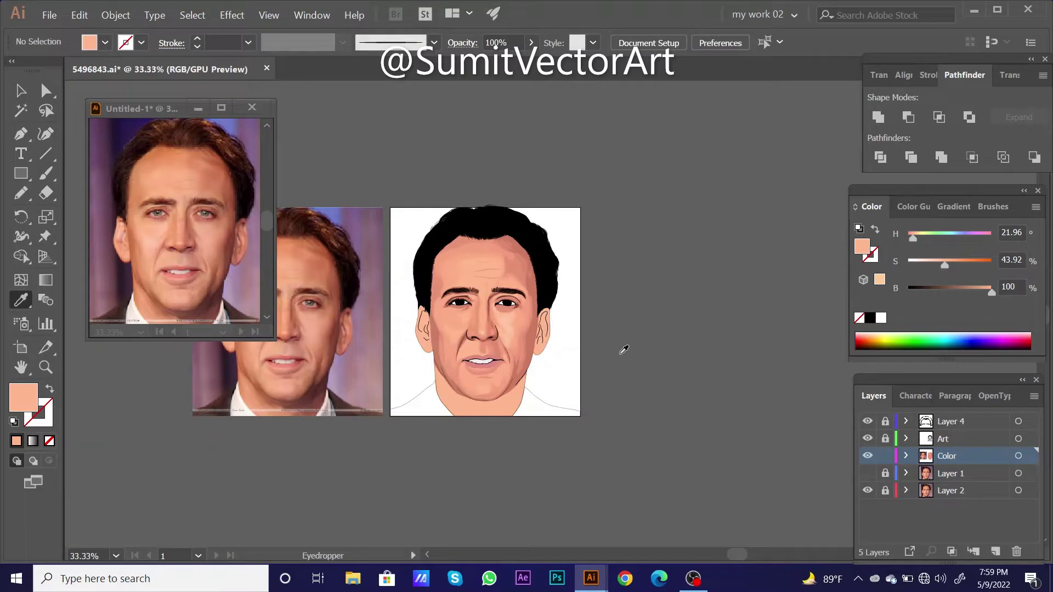
pyautogui.scroll(1, 583, 337)
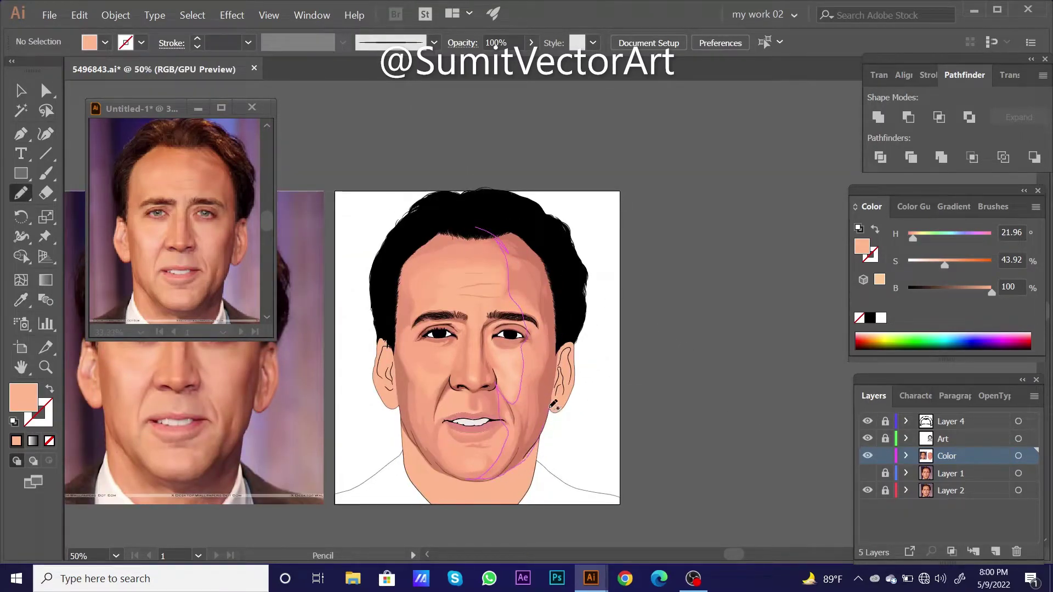
# - Fill the traced face-side shape with an orange skin tone at 35% opacity
pyautogui.press('v')
pyautogui.click(546, 434)
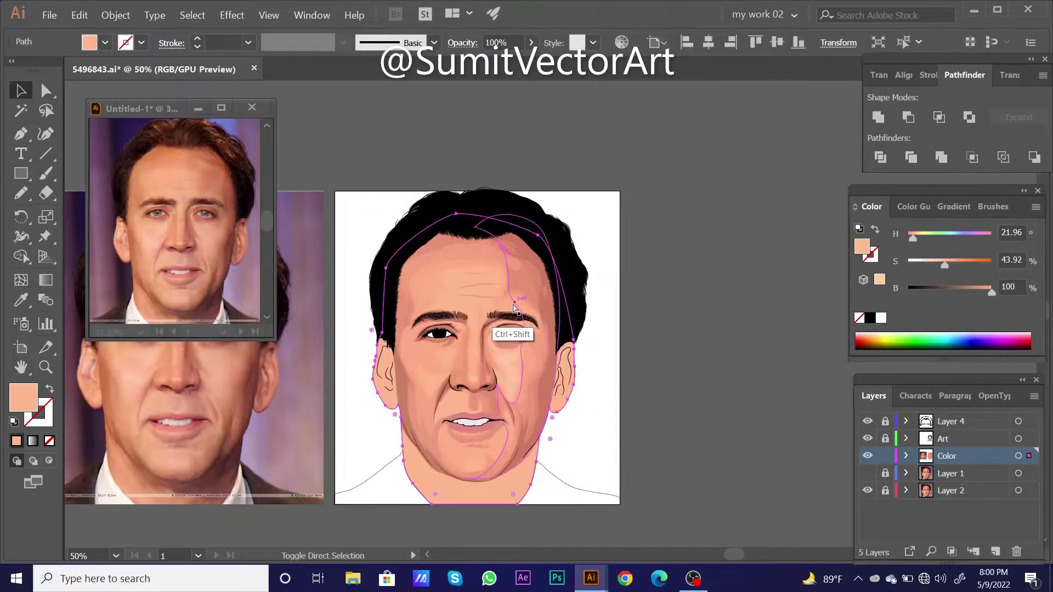
pyautogui.press('i')
pyautogui.click(879, 299)
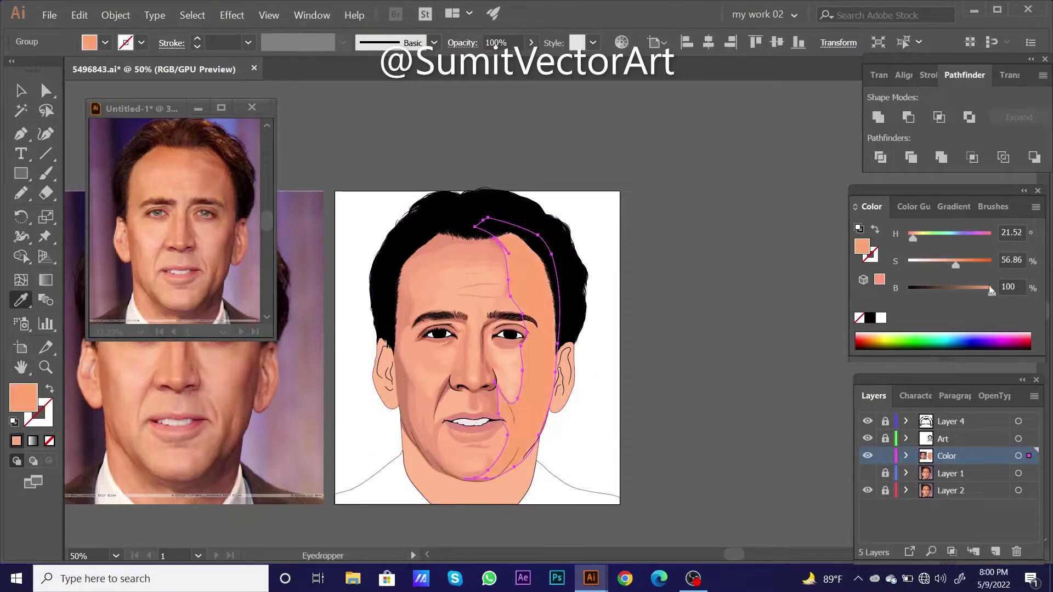
pyautogui.moveTo(973, 262); pyautogui.dragTo(910, 239)
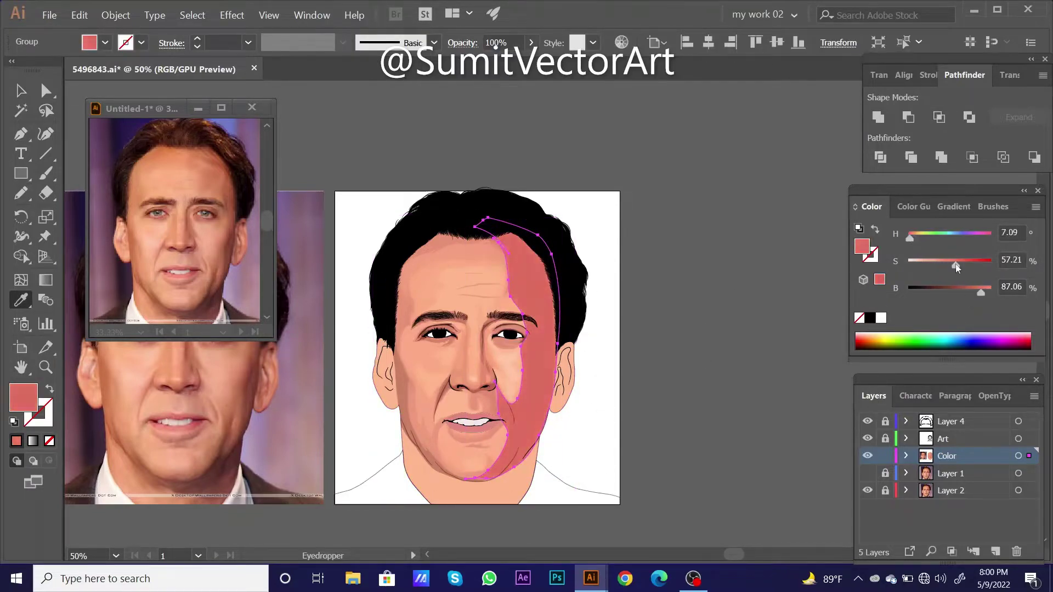
pyautogui.tripleClick(495, 43)
pyautogui.write('35')
pyautogui.press('Return')
# - Give the shading gradient salmon e38e6b stops, adding a third stop at 30% opacity
pyautogui.scroll(2, 570, 428)
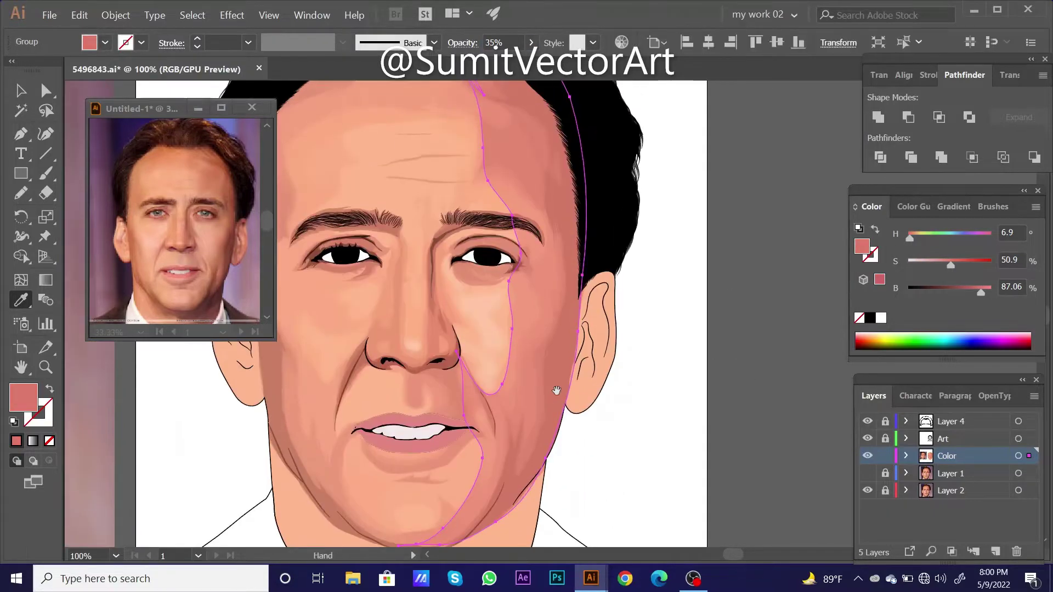
pyautogui.moveTo(458, 360); pyautogui.dragTo(495, 407)
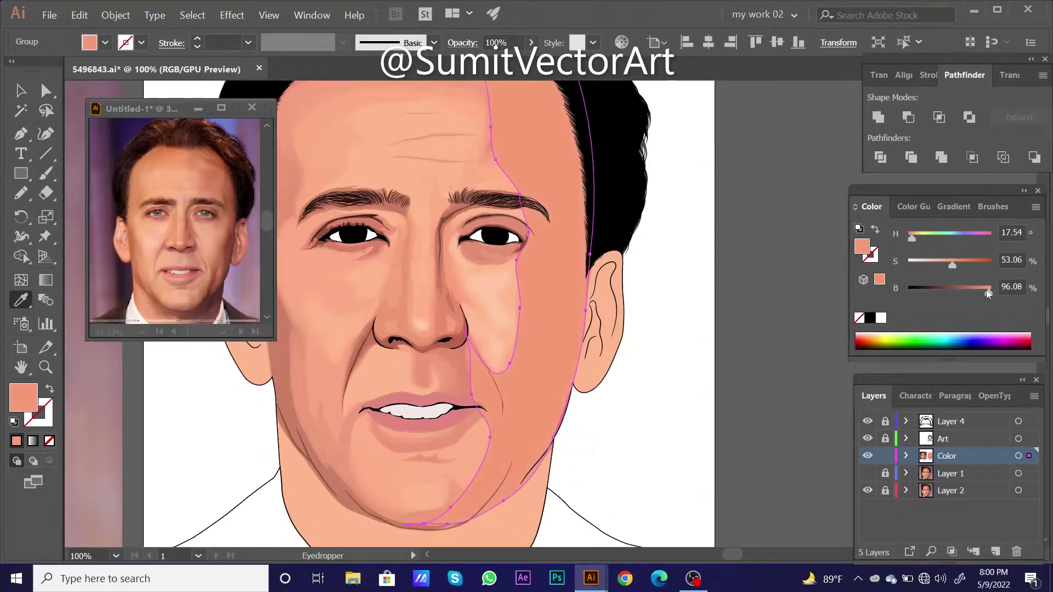
pyautogui.moveTo(988, 294); pyautogui.dragTo(982, 294)
pyautogui.doubleClick(36, 396)
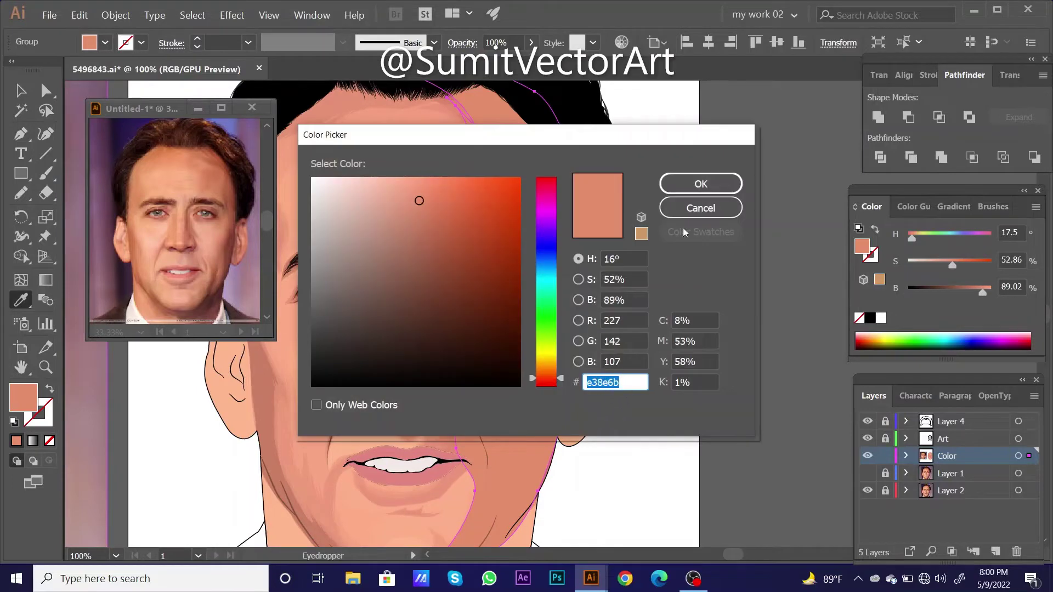
pyautogui.press('Escape')
pyautogui.press('.')
pyautogui.doubleClick(1014, 338)
pyautogui.click(1011, 355)
pyautogui.click(932, 384)
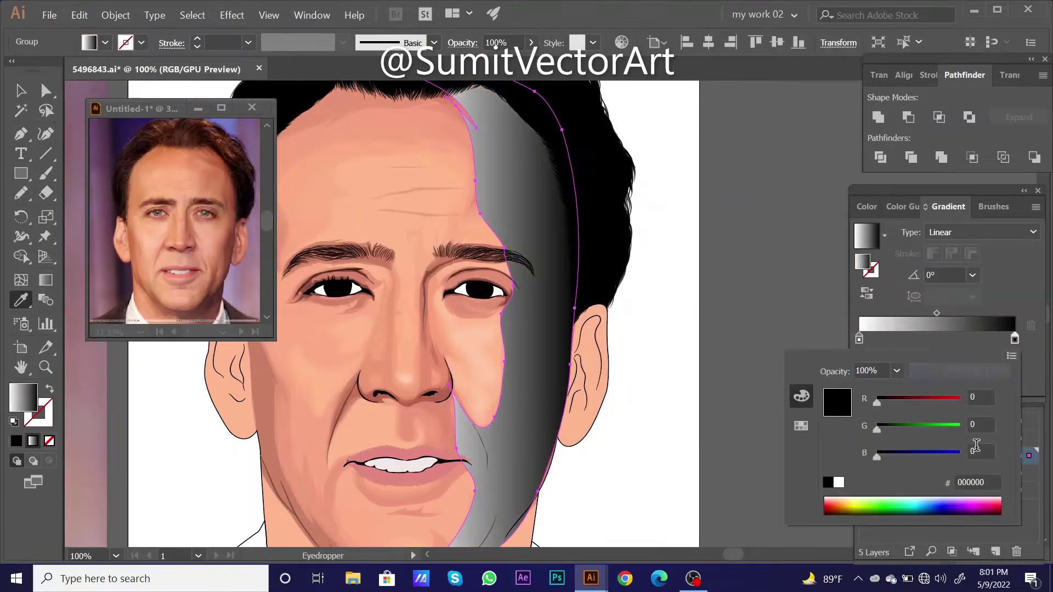
pyautogui.press('Return')
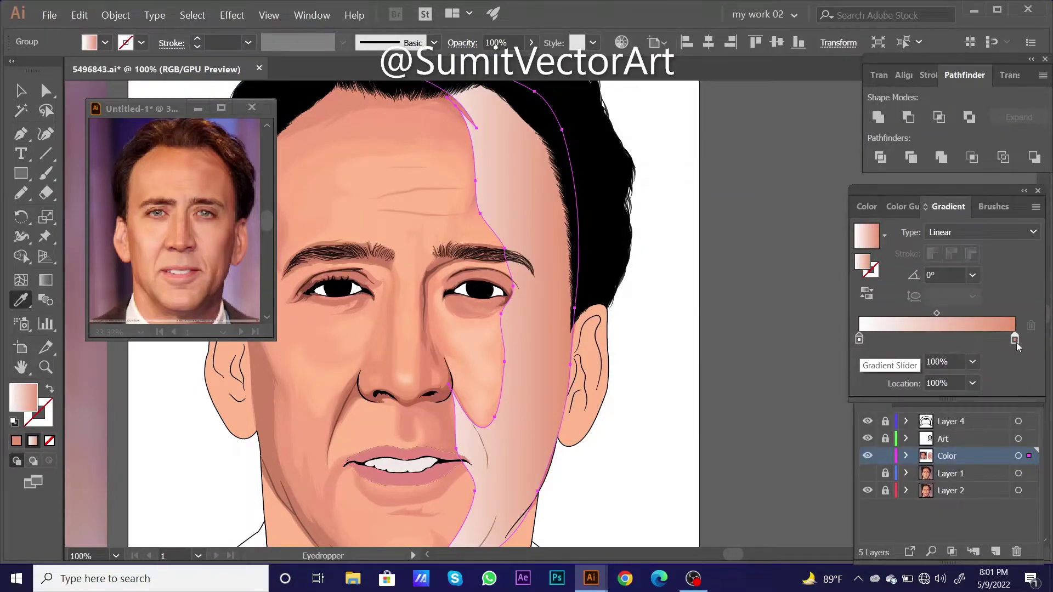
pyautogui.click(894, 340)
pyautogui.write('30')
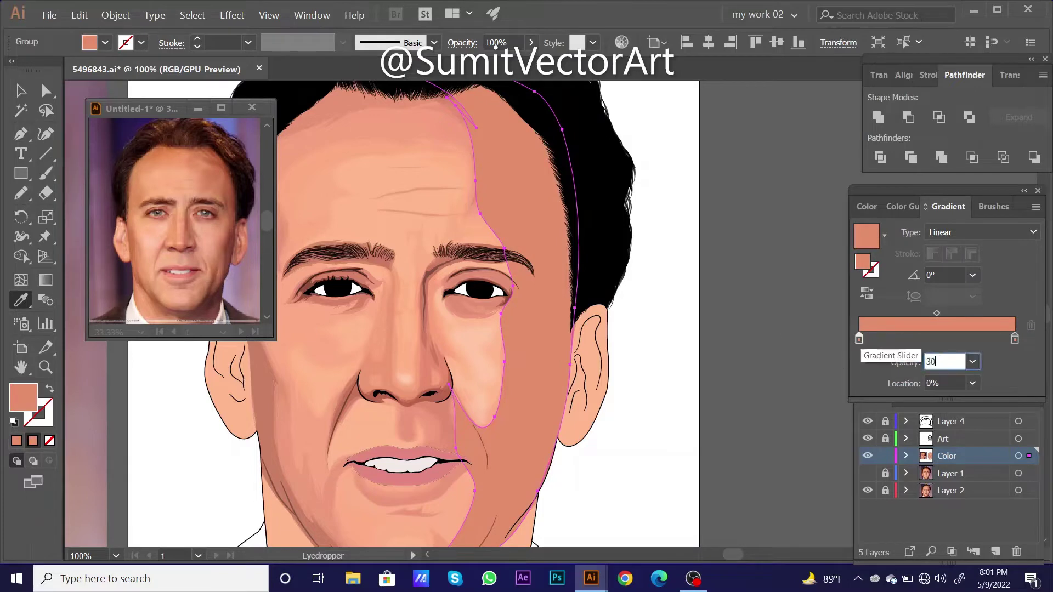
pyautogui.press('Return')
# - Lower the shading shape's overall opacity to 60% and preview it deselected
pyautogui.hotkey('ctrl', '-')
pyautogui.press('v')
pyautogui.click(510, 42)
pyautogui.write('60')
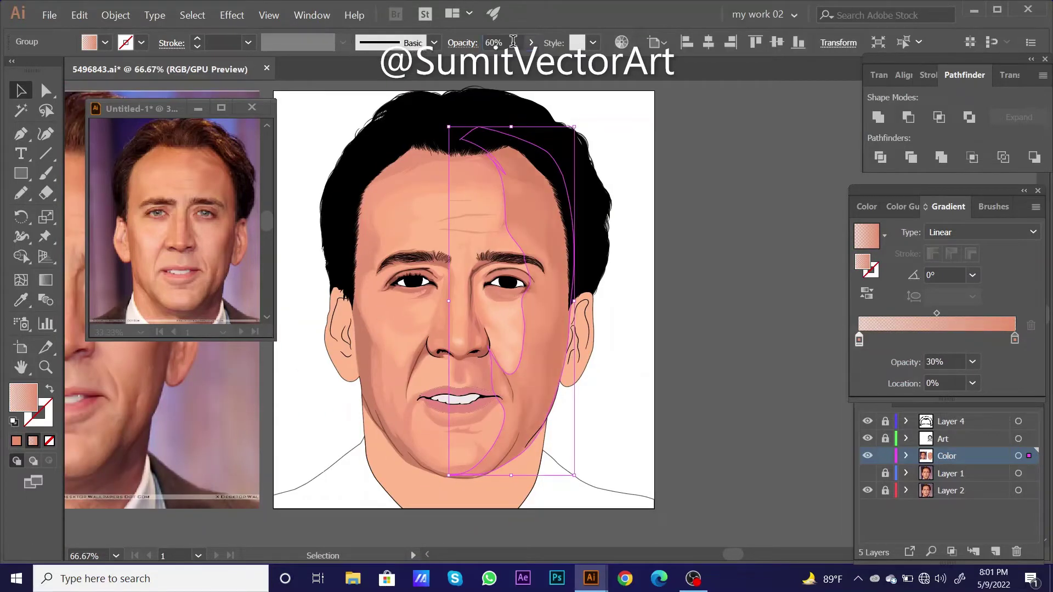
pyautogui.press('Return')
pyautogui.hotkey('ctrl', '-')
pyautogui.hotkey('ctrl', '+')
pyautogui.hotkey('ctrl', '+')
pyautogui.hotkey('ctrl', '+')
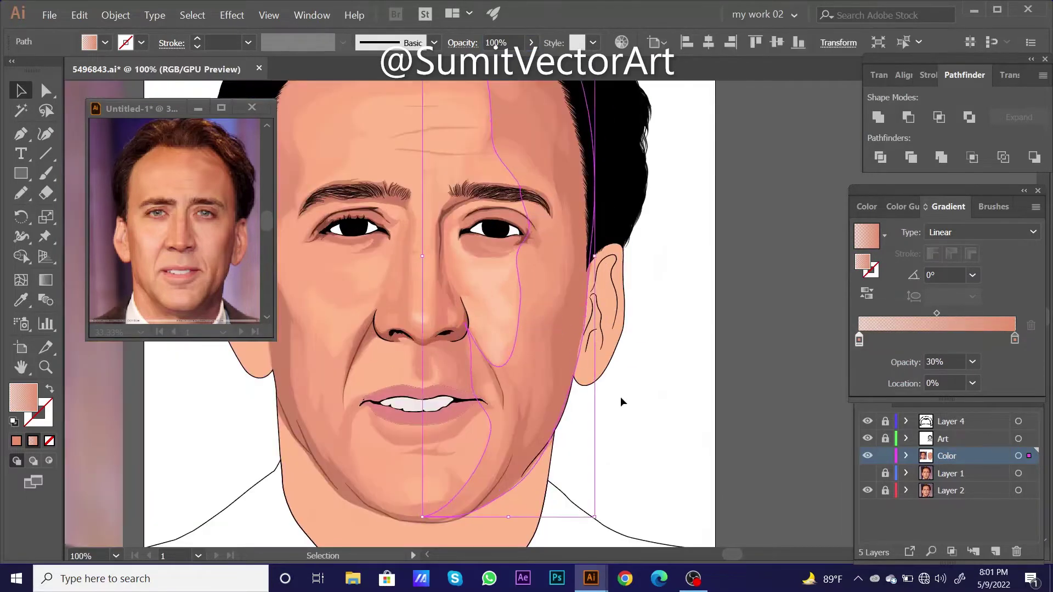
pyautogui.hotkey('ctrl', 'shift', 'a')
pyautogui.hotkey('ctrl', 'z')
pyautogui.hotkey('ctrl', 'shift', 'a')
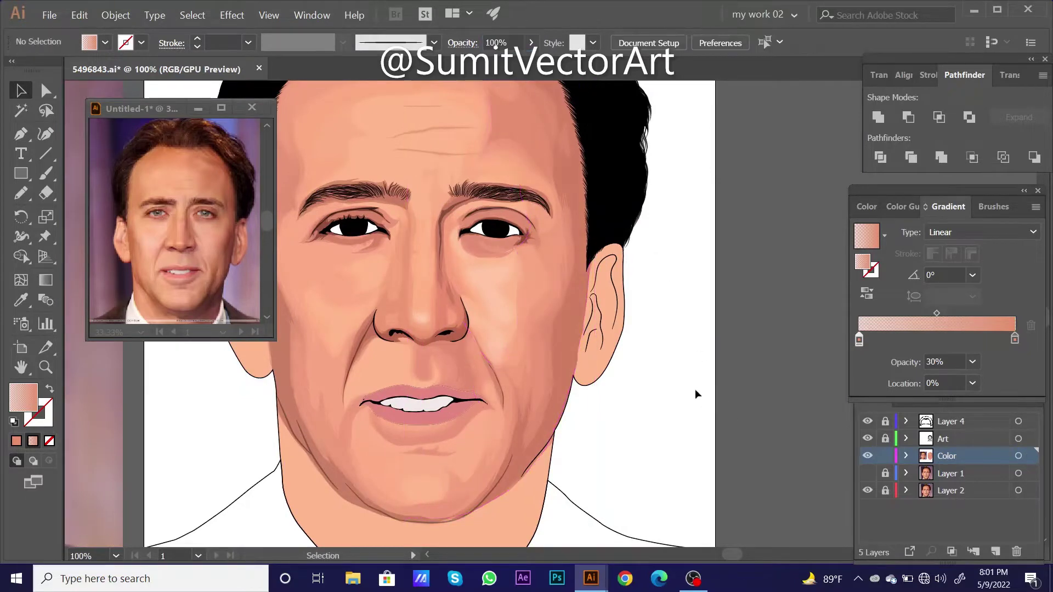
pyautogui.hotkey('ctrl', '-')
pyautogui.hotkey('ctrl', '-')
pyautogui.hotkey('ctrl', '-')
pyautogui.hotkey('ctrl', '+')
pyautogui.hotkey('ctrl', '+')
# - Darken the right-side shading's salmon gradient stop to brown and show the reference photo layer
pyautogui.click(535, 307)
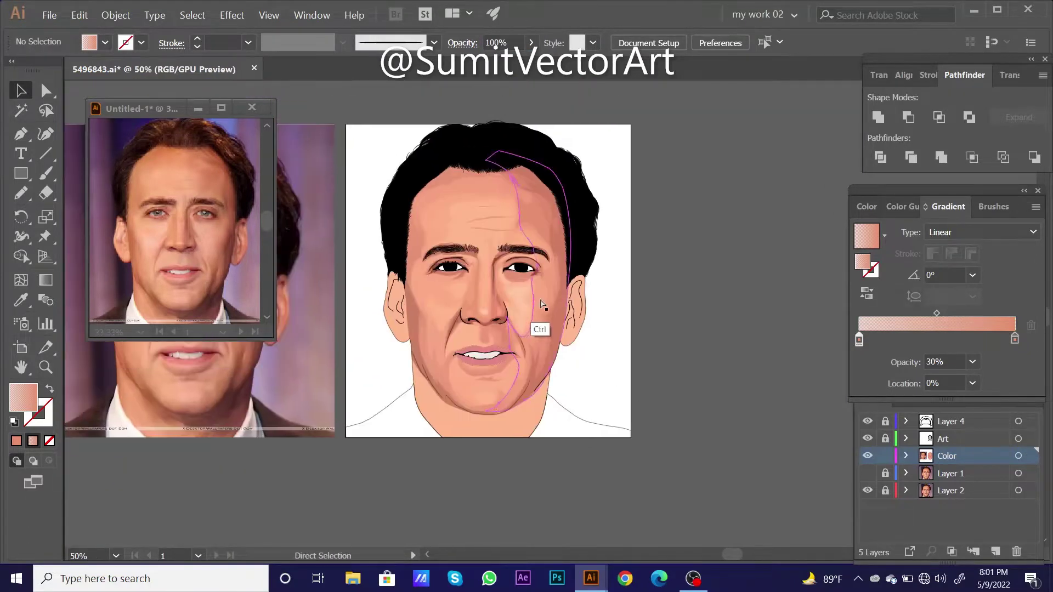
pyautogui.hotkey('ctrl', '-')
pyautogui.doubleClick(969, 338)
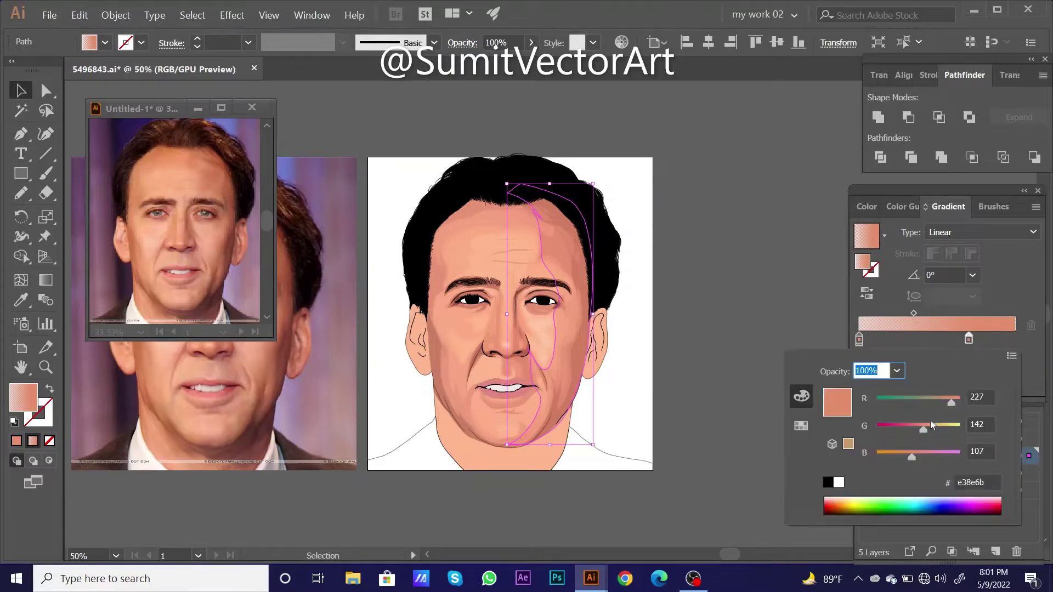
pyautogui.moveTo(968, 451); pyautogui.dragTo(930, 454)
pyautogui.keyDown('ctrl'); pyautogui.click(729, 435); pyautogui.keyUp('ctrl')
pyautogui.hotkey('ctrl', '-')
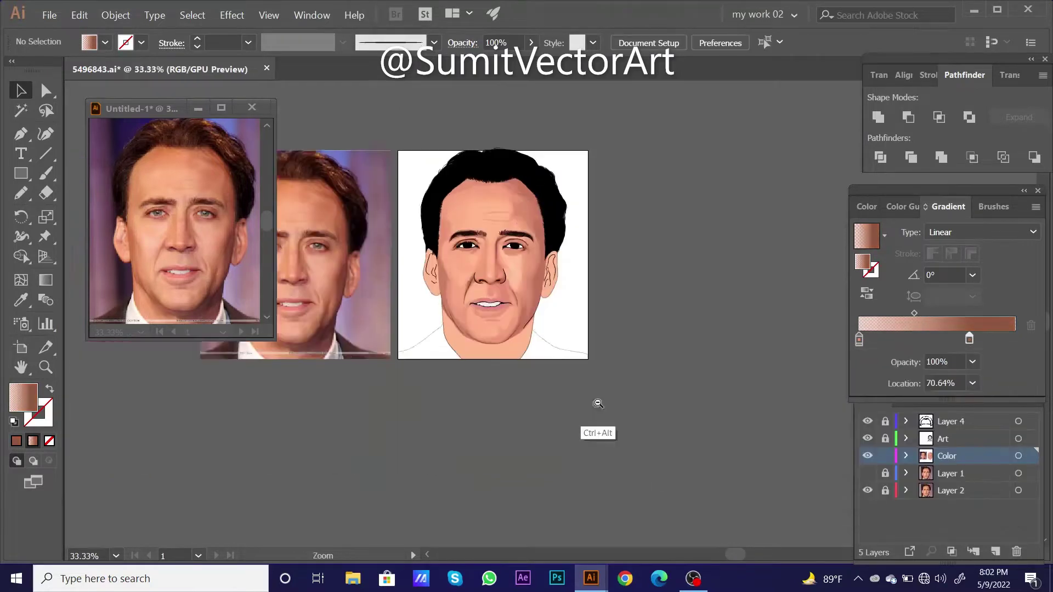
pyautogui.hotkey('ctrl', '+')
pyautogui.hotkey('ctrl', '-')
pyautogui.hotkey('ctrl', '-')
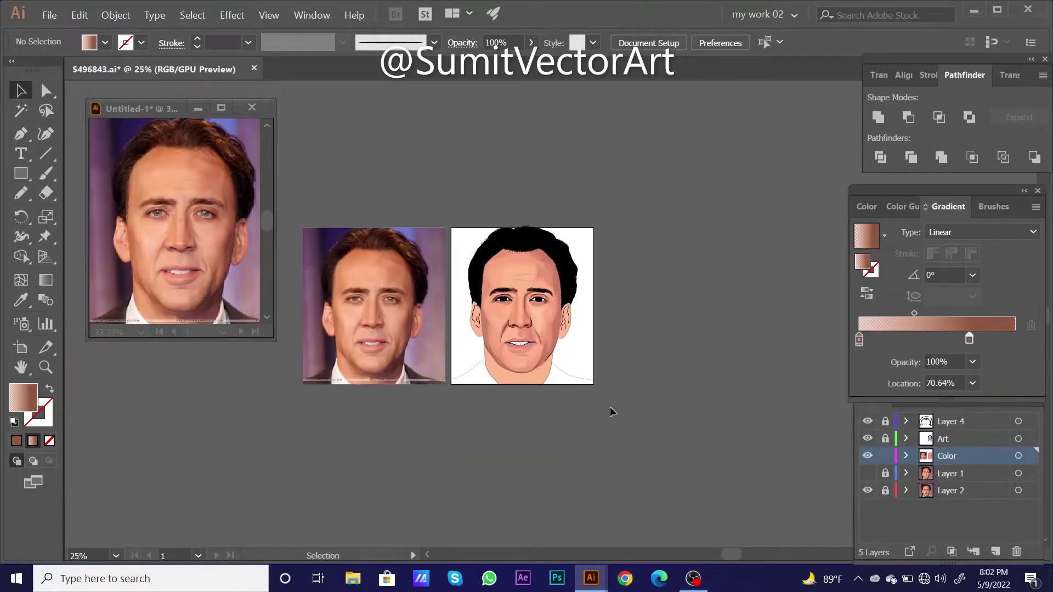
pyautogui.hotkey('ctrl', '+')
pyautogui.hotkey('ctrl', '+')
pyautogui.hotkey('ctrl', '+')
pyautogui.click(868, 473)
# - Trace a shape down the back of the right ear and merge the ear shapes with Unite
pyautogui.hotkey('ctrl', 'y')
pyautogui.hotkey('ctrl', '+')
pyautogui.hotkey('ctrl', '+')
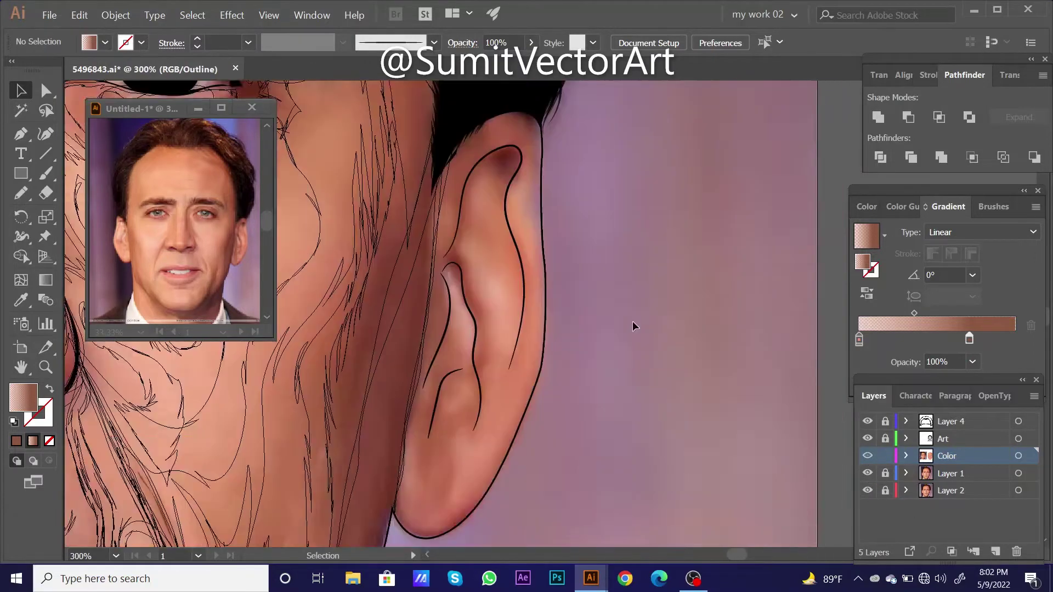
pyautogui.hotkey('ctrl', '-')
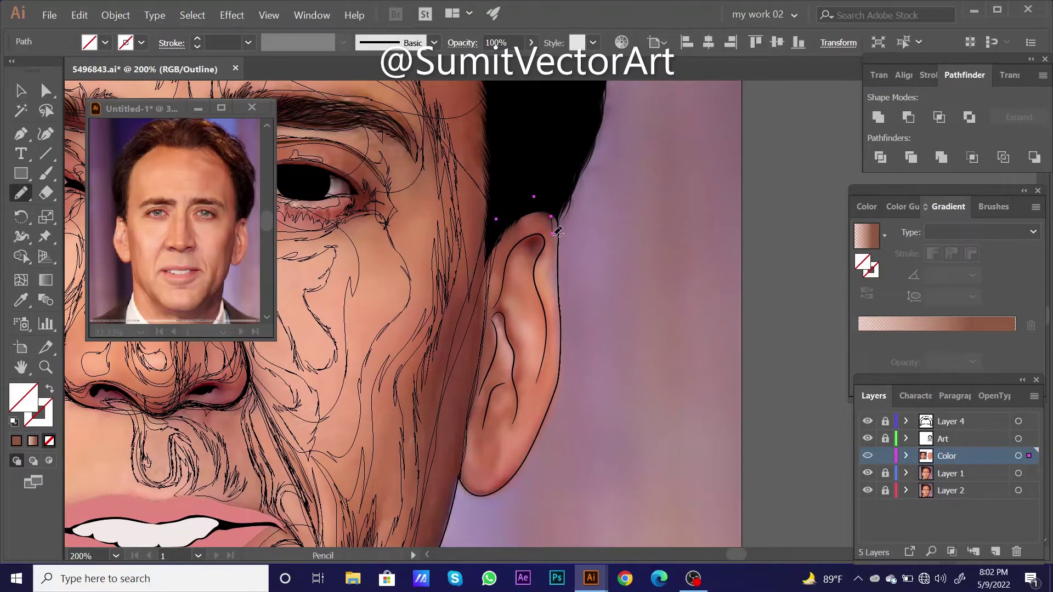
pyautogui.hotkey('ctrl', '-')
pyautogui.moveTo(550, 282); pyautogui.dragTo(491, 467)
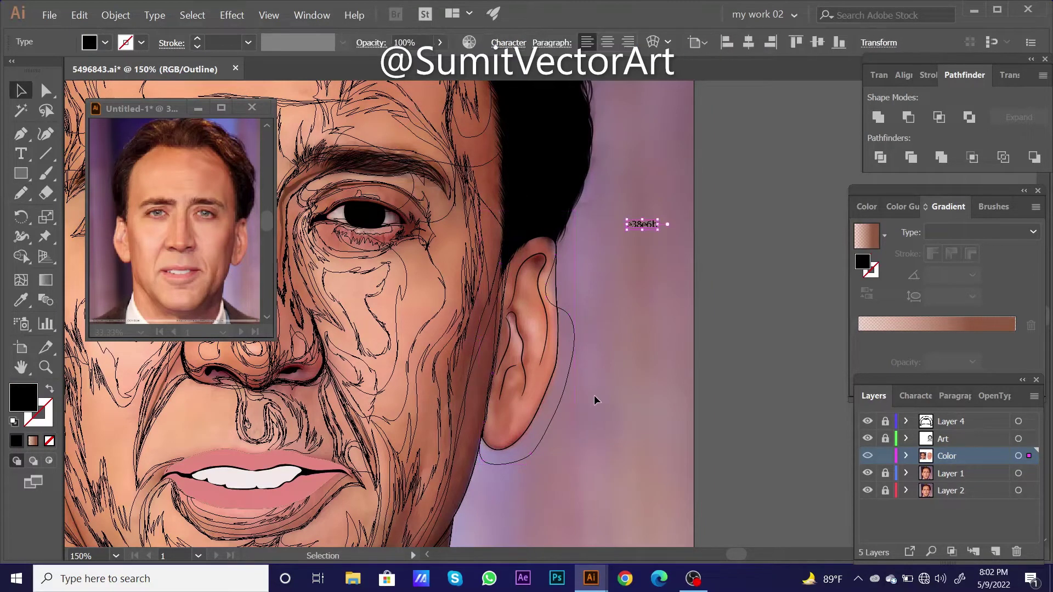
pyautogui.keyDown('shift'); pyautogui.click(587, 416); pyautogui.keyUp('shift')
pyautogui.click(939, 121)
pyautogui.hotkey('ctrl', 'y')
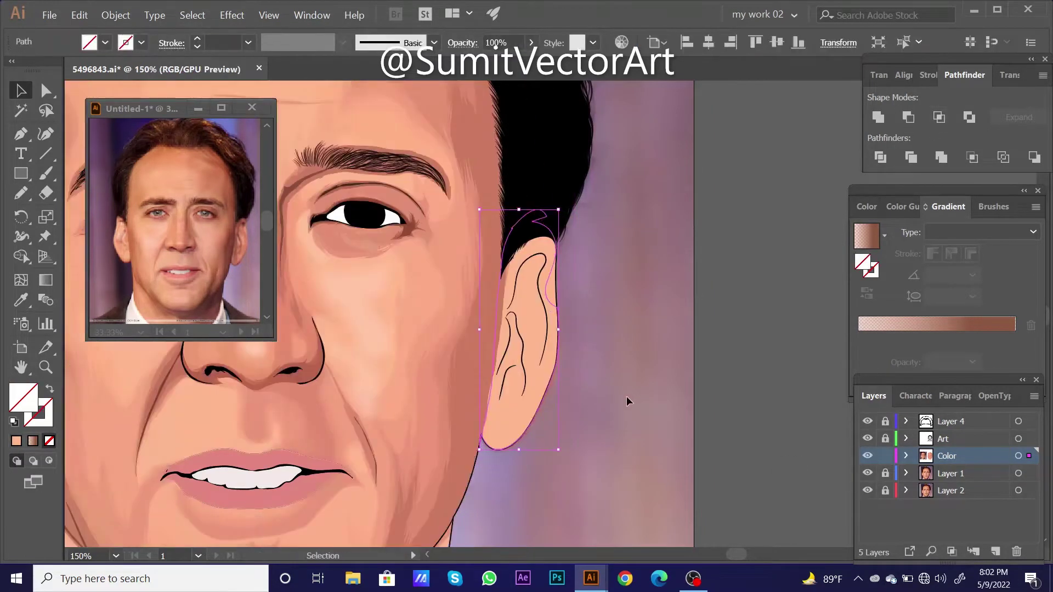
# - Fill the merged ear shape with skin colour sampled by the Eyedropper
pyautogui.press('i')
pyautogui.click(453, 326)
pyautogui.hotkey('ctrl', 'shift', 'a')
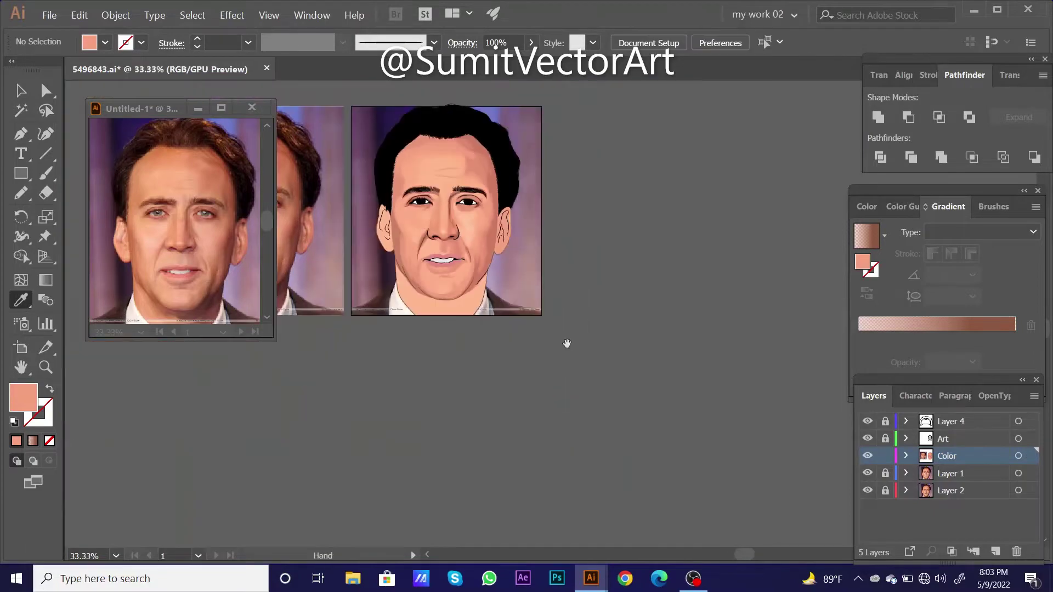
pyautogui.moveTo(594, 390); pyautogui.dragTo(581, 277)
pyautogui.hotkey('ctrl', 'y')
pyautogui.scroll(2, 523, 310)
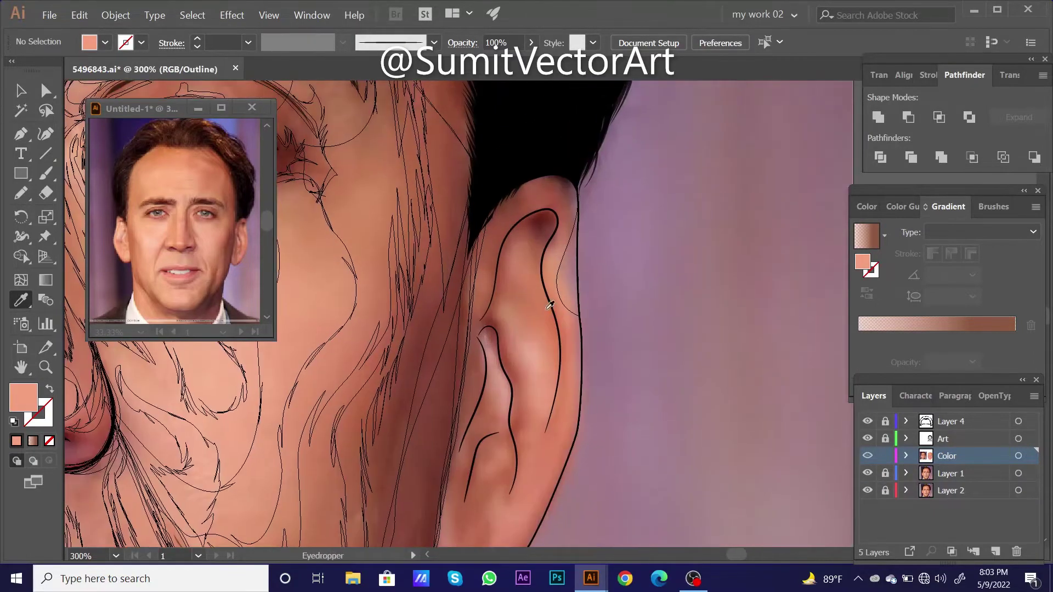
# - Trace another shape along the ear's edge and fill it with sampled skin colour
pyautogui.moveTo(575, 409); pyautogui.dragTo(599, 293)
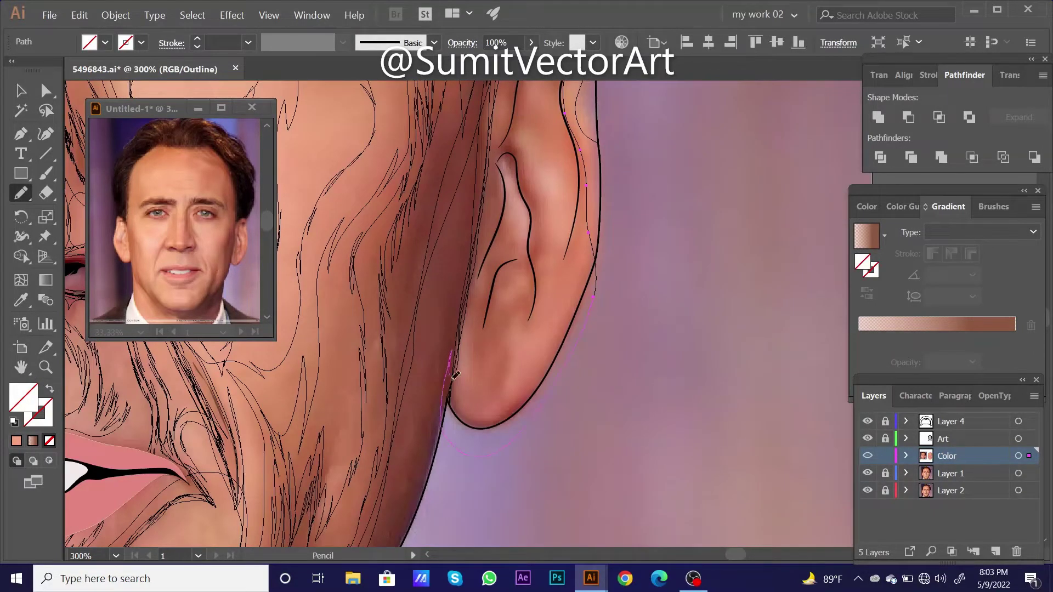
pyautogui.moveTo(454, 375); pyautogui.dragTo(462, 329)
pyautogui.press('i')
pyautogui.click(596, 412)
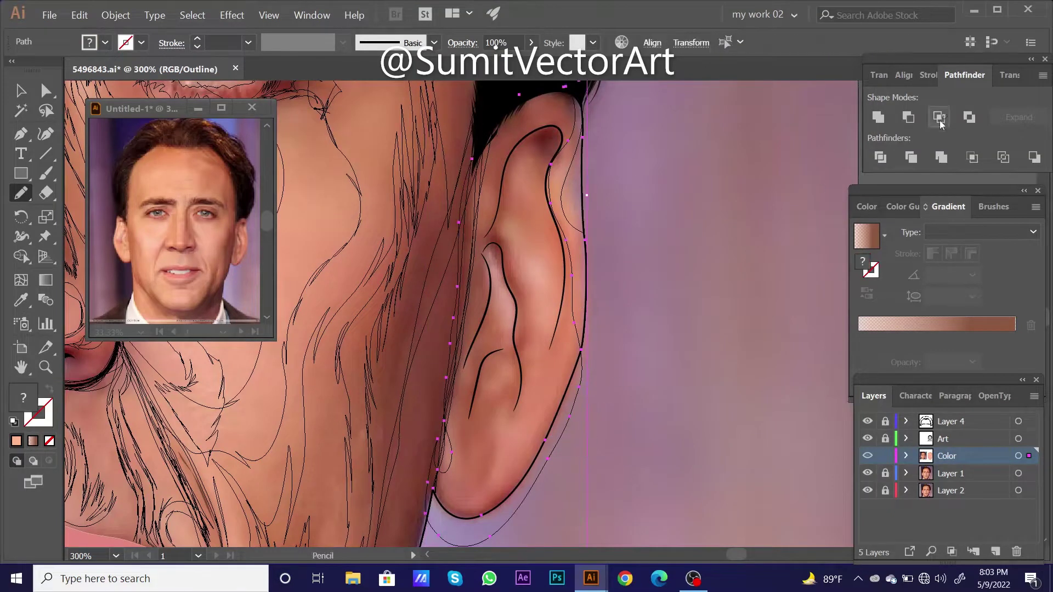
pyautogui.hotkey('ctrl', 'y')
pyautogui.click(546, 365)
pyautogui.scroll(-4, 546, 364)
pyautogui.scroll(-2, 546, 364)
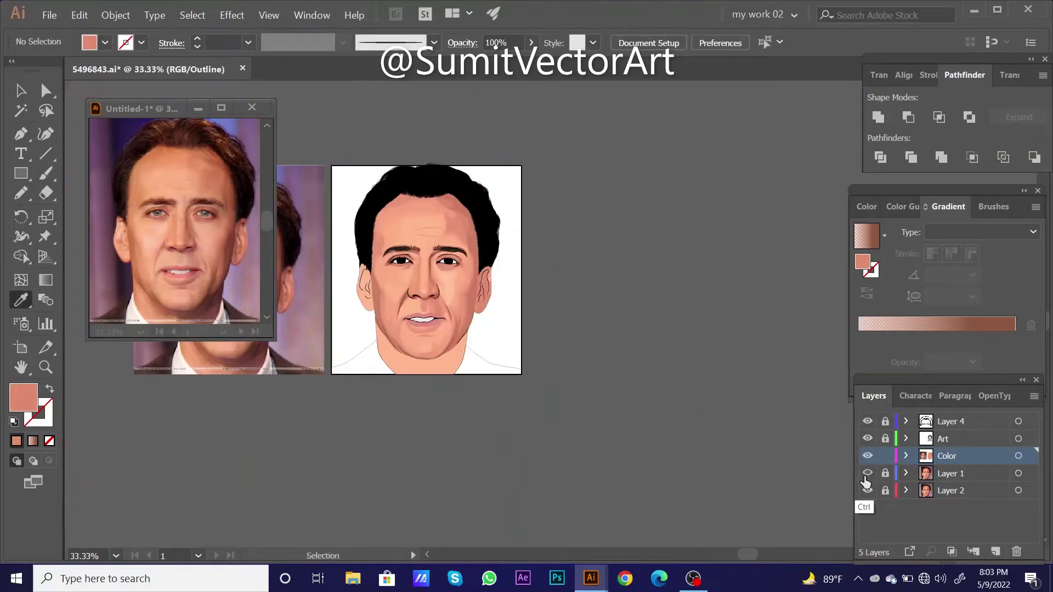
pyautogui.scroll(1, 509, 320)
pyautogui.scroll(4, 508, 320)
# - Send the new ear shape to the back, behind the ear outlines
pyautogui.keyDown('ctrl'); pyautogui.click(510, 320); pyautogui.keyUp('ctrl')
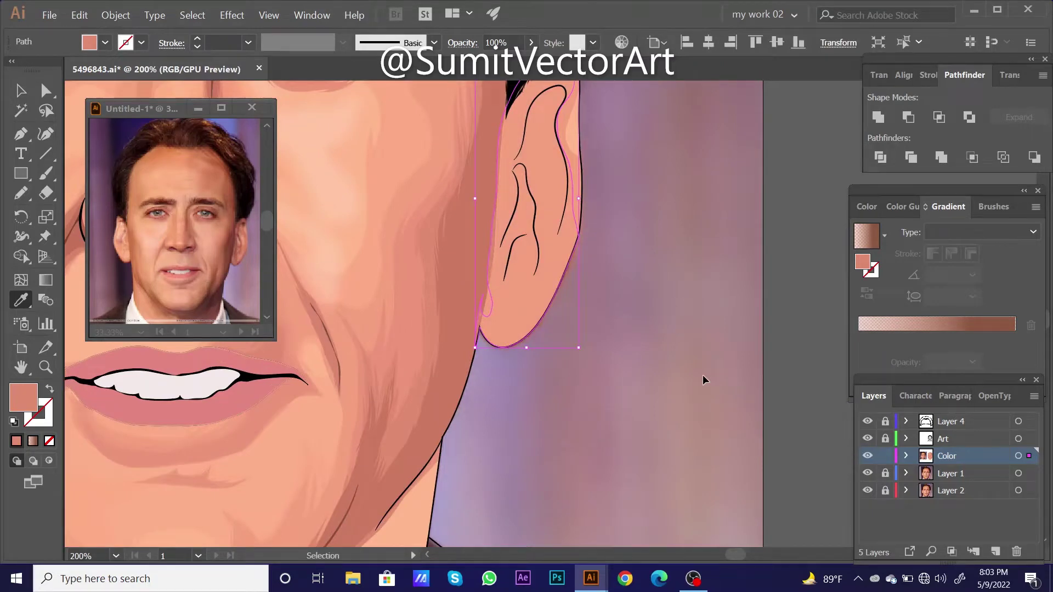
pyautogui.hotkey('ctrl', '[')
pyautogui.hotkey('ctrl', '[')
pyautogui.hotkey('ctrl', '[')
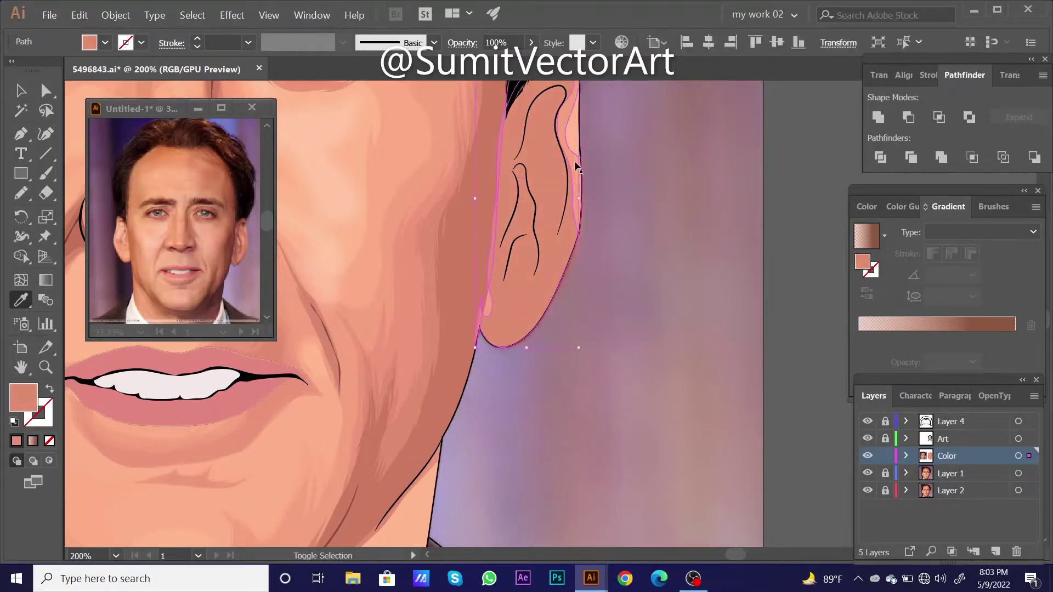
pyautogui.rightClick(576, 167)
pyautogui.click(738, 379)
pyautogui.scroll(-5, 735, 367)
# - Fill the inner ear shape with a slightly darkened sampled skin tone
pyautogui.scroll(4, 562, 298)
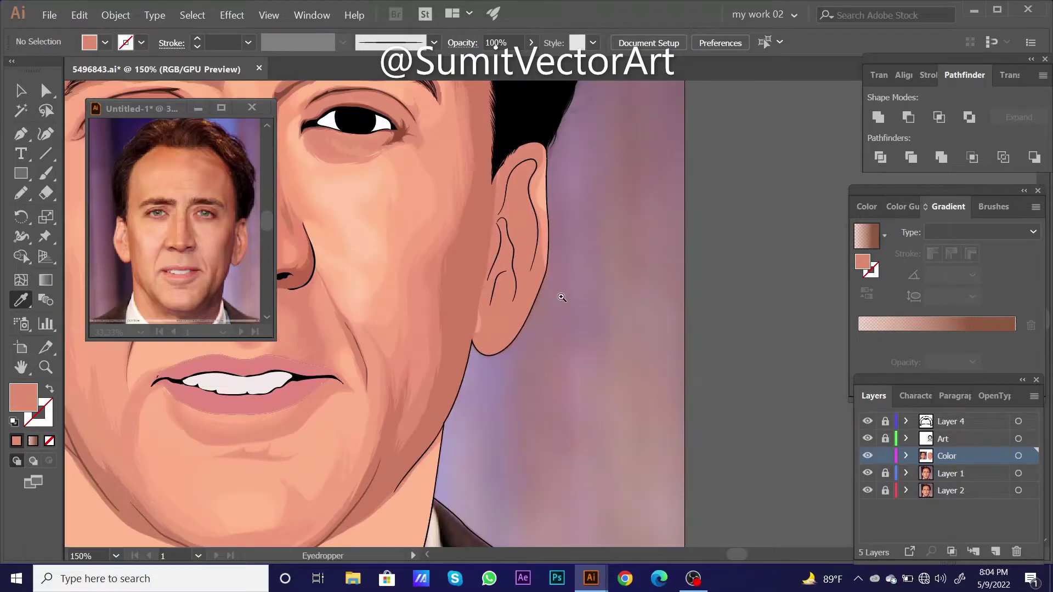
pyautogui.scroll(2, 562, 297)
pyautogui.hotkey('ctrl', 'y')
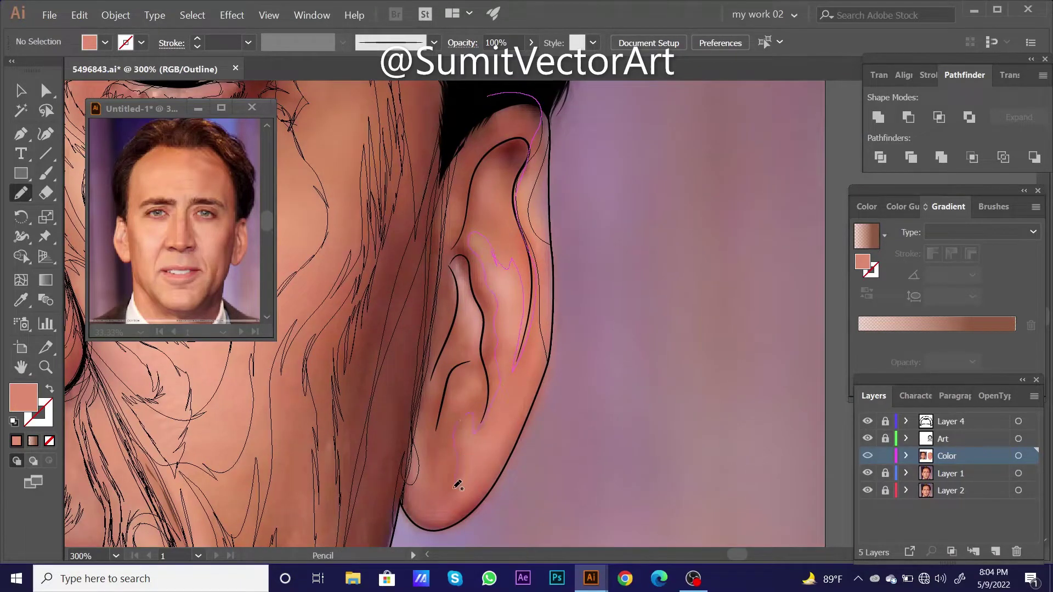
pyautogui.hotkey('ctrl', 'y')
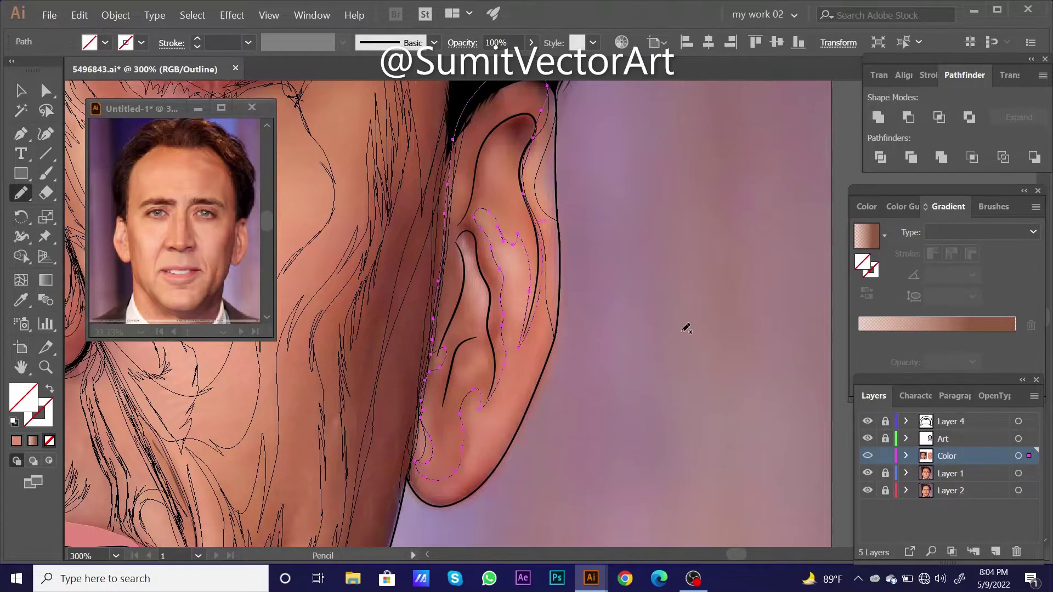
pyautogui.press('i')
pyautogui.keyDown('ctrl'); pyautogui.click(455, 247); pyautogui.keyUp('ctrl')
pyautogui.click(866, 206)
pyautogui.click(954, 262)
pyautogui.moveTo(976, 292); pyautogui.dragTo(971, 292)
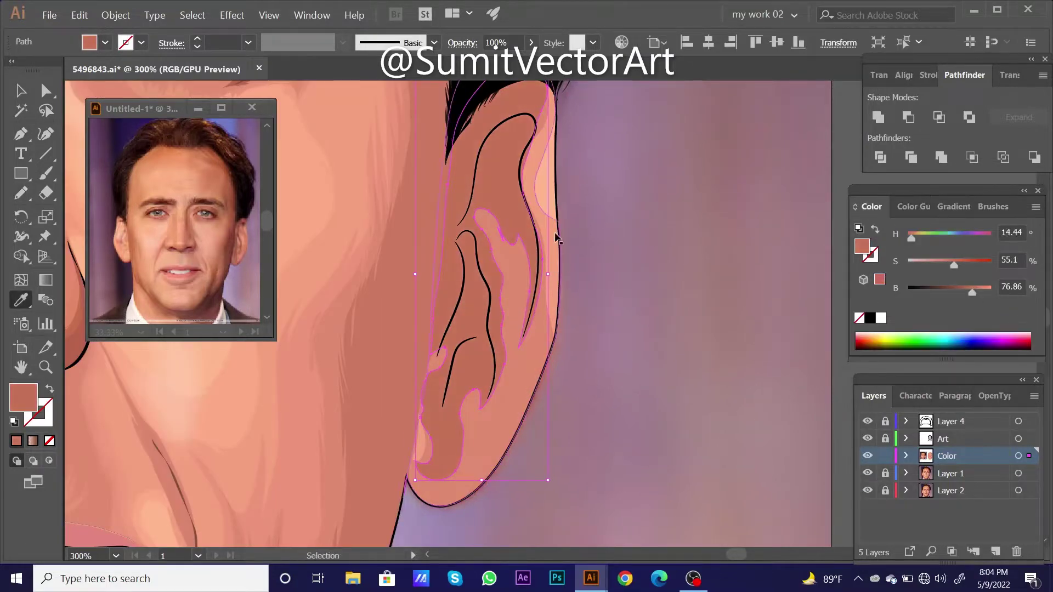
# - Move the inner-ear shading backward behind the line art
pyautogui.rightClick(518, 168)
pyautogui.click(691, 379)
pyautogui.keyDown('ctrl'); pyautogui.click(511, 211); pyautogui.keyUp('ctrl')
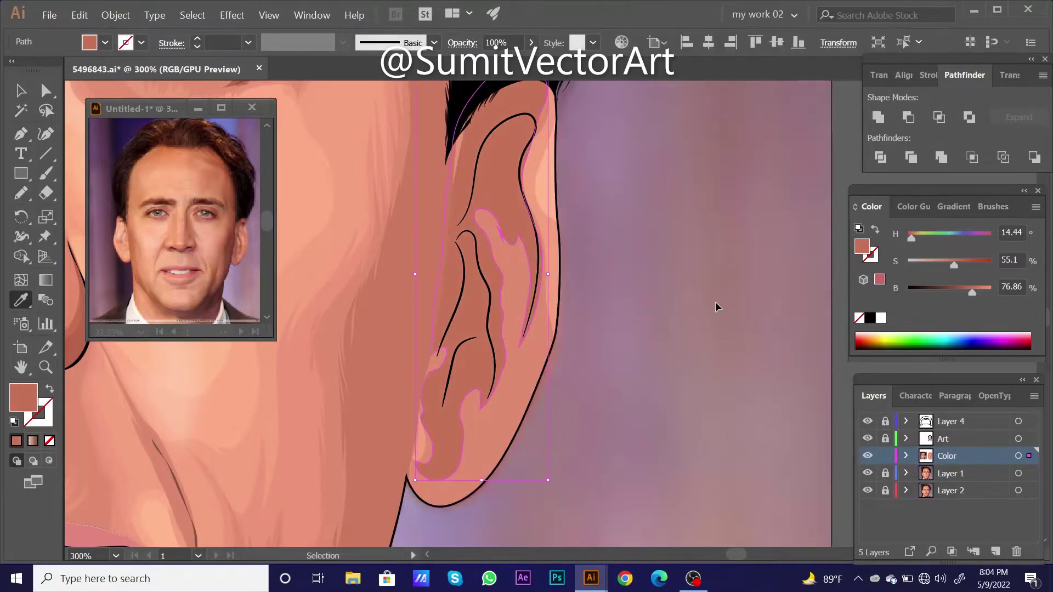
pyautogui.keyDown('alt'); pyautogui.scroll(-4, 541, 315); pyautogui.keyUp('alt')
pyautogui.keyDown('alt'); pyautogui.scroll(-1, 540, 315); pyautogui.keyUp('alt')
pyautogui.keyDown('alt'); pyautogui.scroll(3, 540, 315); pyautogui.keyUp('alt')
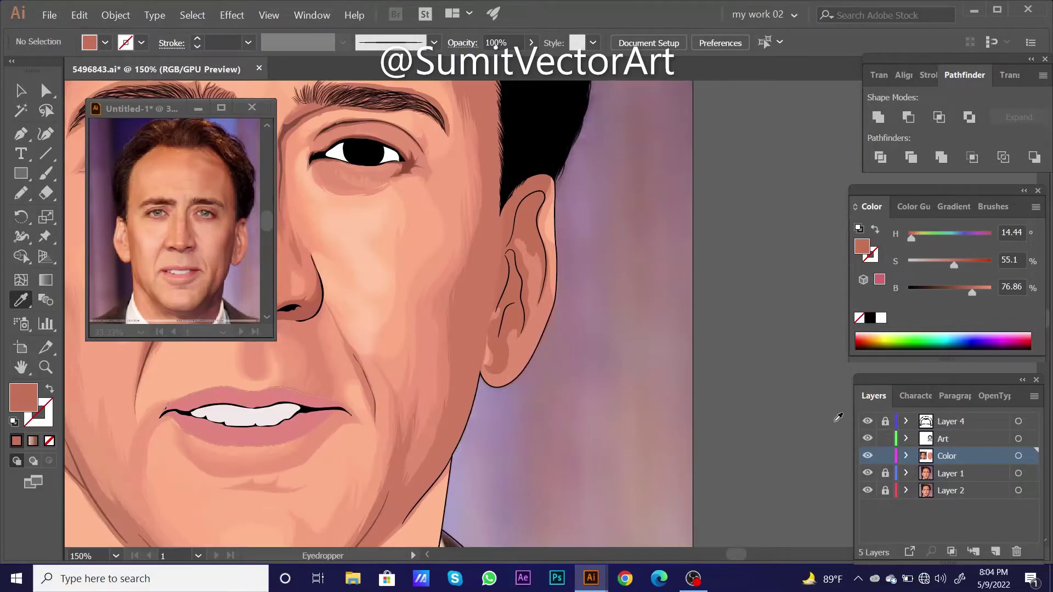
# - Expand the ear's outline strokes, lock the Art line layer and activate the Color layer
pyautogui.keyDown('ctrl'); pyautogui.click(515, 258); pyautogui.keyUp('ctrl')
pyautogui.click(115, 15)
pyautogui.click(160, 157)
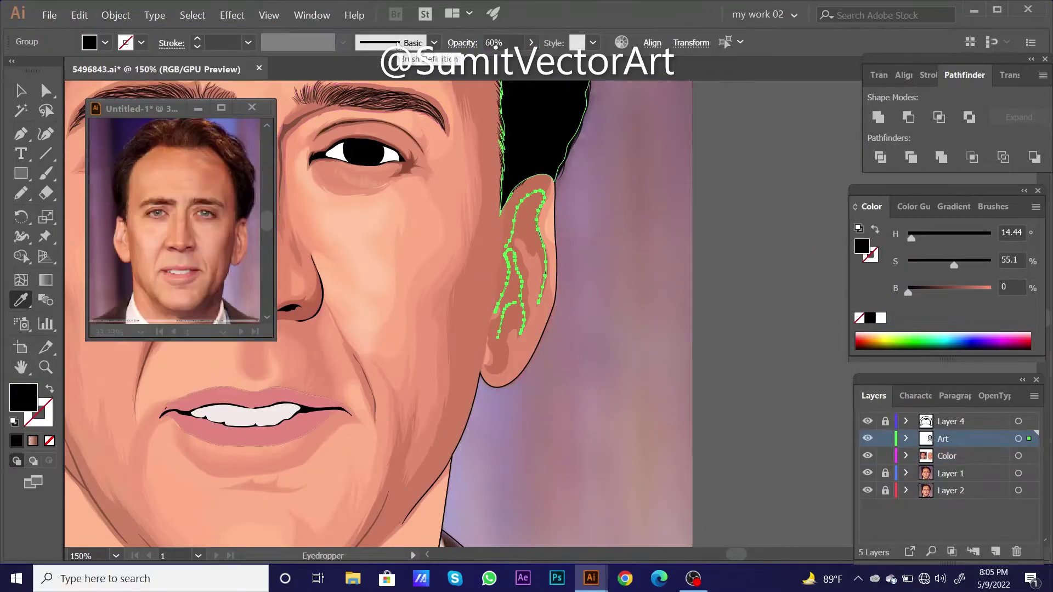
pyautogui.hotkey('ctrl', 'shift', 'a')
pyautogui.click(885, 438)
pyautogui.click(947, 455)
pyautogui.keyDown('alt'); pyautogui.scroll(-1, 541, 327); pyautogui.keyUp('alt')
pyautogui.keyDown('alt'); pyautogui.scroll(-1, 542, 326); pyautogui.keyUp('alt')
pyautogui.keyDown('alt'); pyautogui.scroll(2, 542, 326); pyautogui.keyUp('alt')
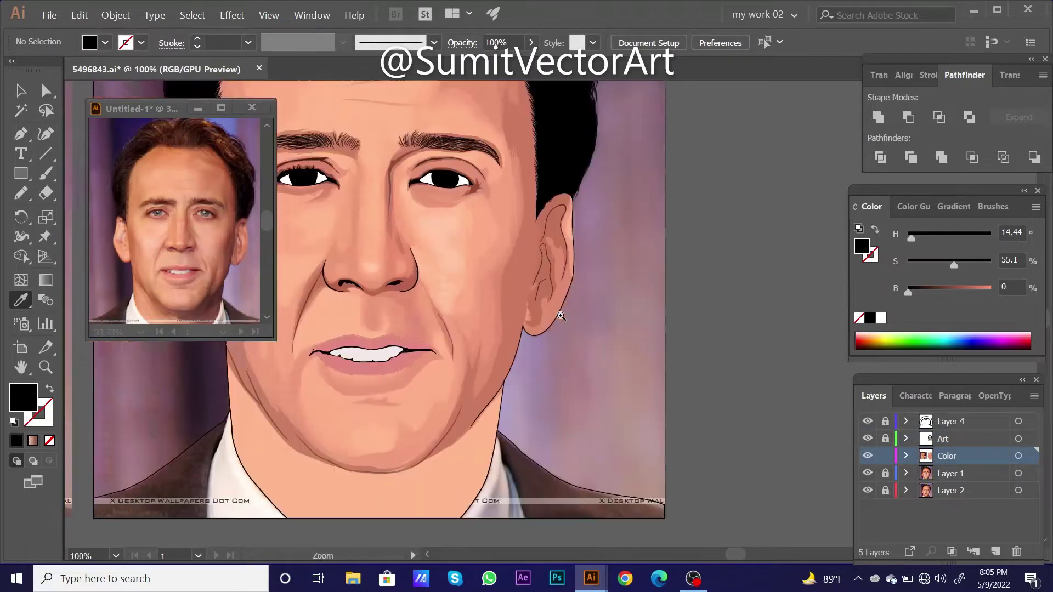
# - Fill the newly drawn ear shape with sampled skin colour and send it behind the artwork
pyautogui.hotkey('ctrl', 'y')
pyautogui.keyDown('alt'); pyautogui.scroll(1, 558, 291); pyautogui.keyUp('alt')
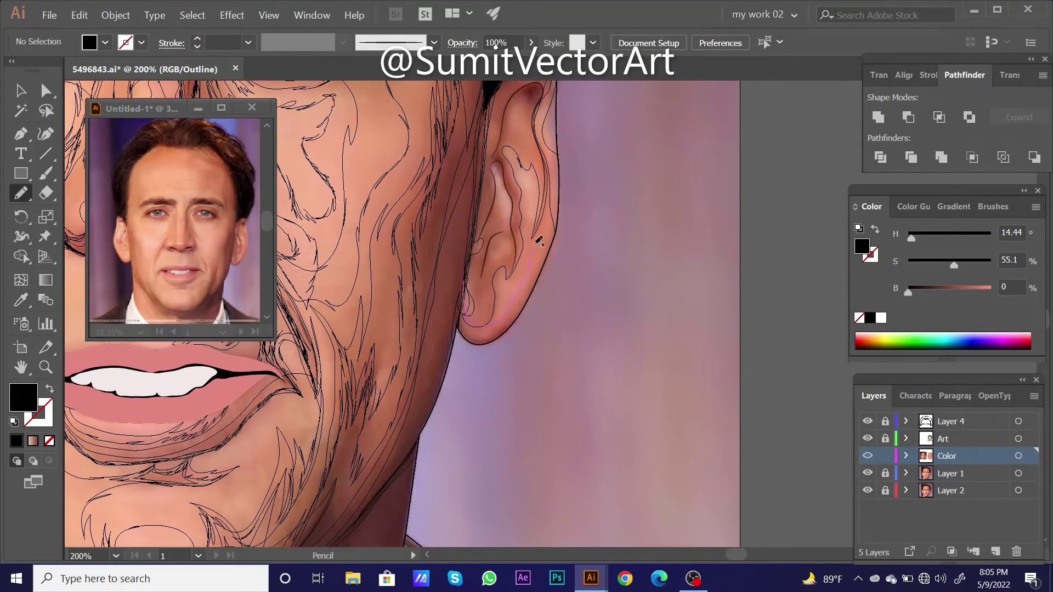
pyautogui.keyDown('ctrl'); pyautogui.click(461, 316); pyautogui.keyUp('ctrl')
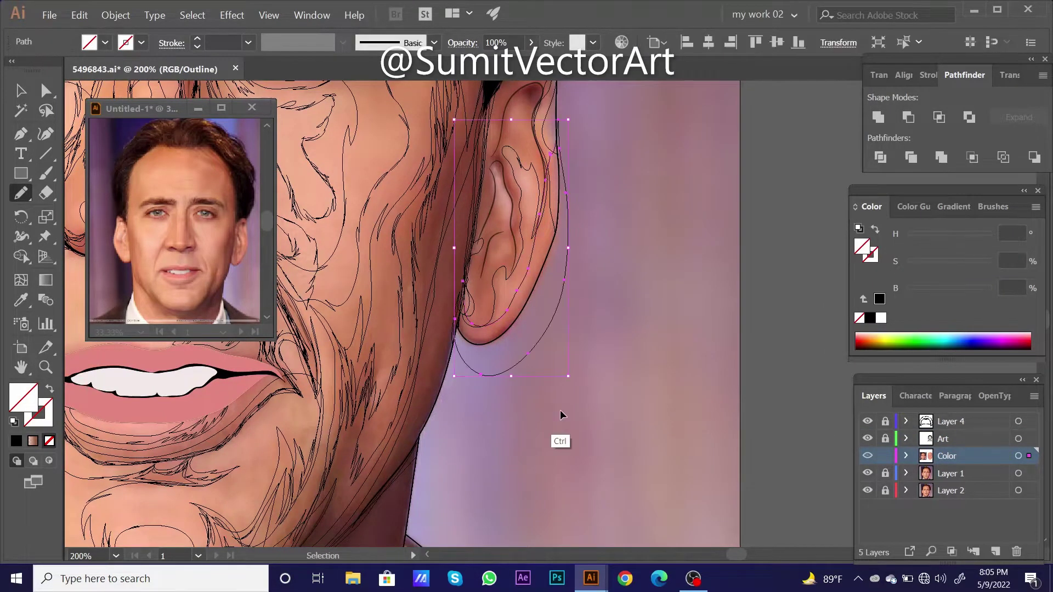
pyautogui.press('i')
pyautogui.hotkey('ctrl', 'y')
pyautogui.click(589, 334)
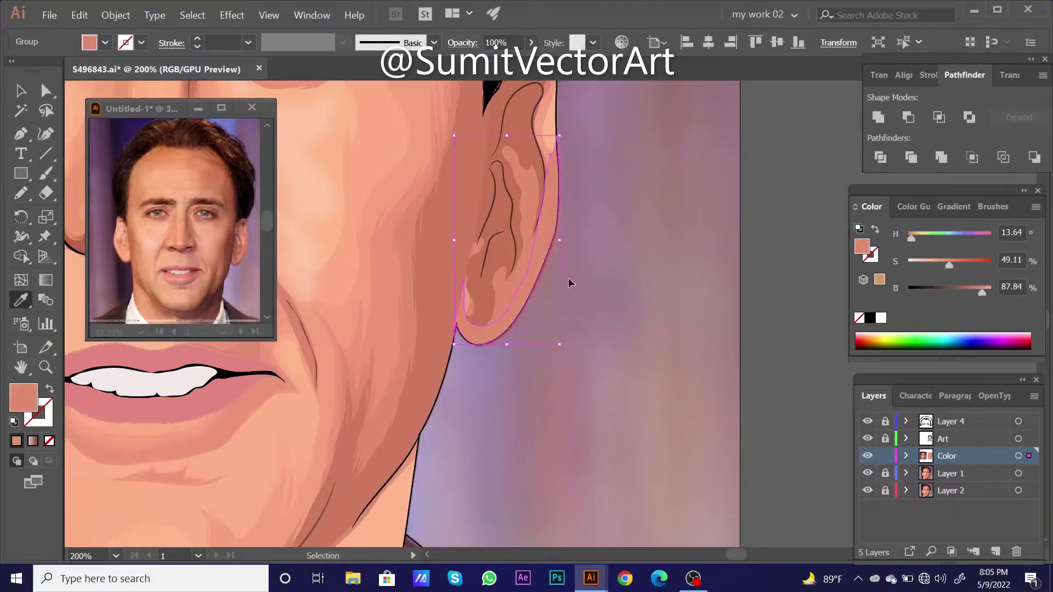
pyautogui.rightClick(549, 217)
pyautogui.click(702, 383)
# - Sample a darker skin tone for the ear, deselect, and return to outline view
pyautogui.click(493, 301)
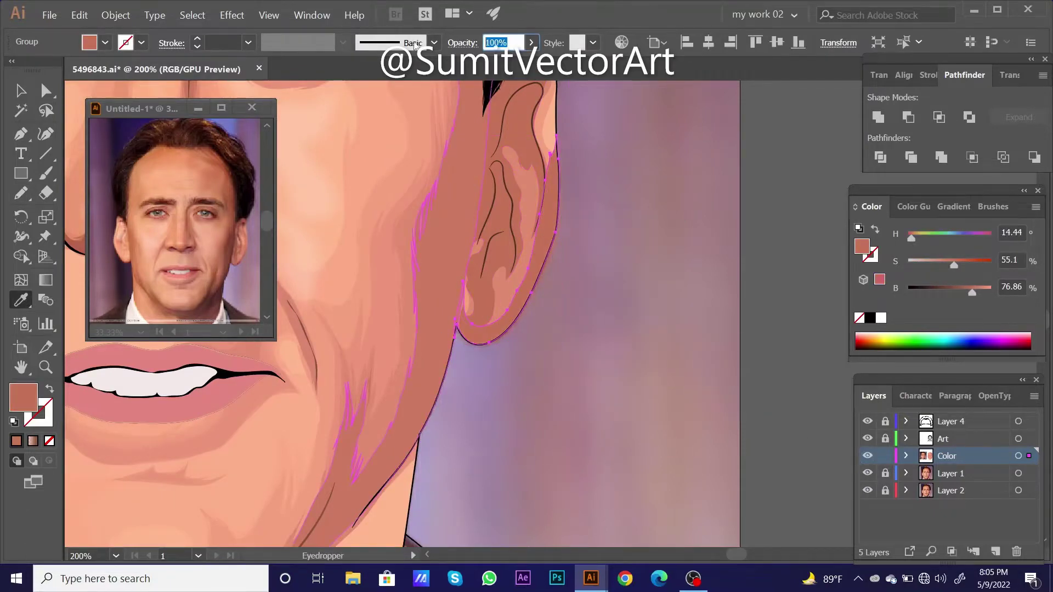
pyautogui.hotkey('ctrl', 'shift', 'a')
pyautogui.keyDown('alt'); pyautogui.scroll(-6, 629, 296); pyautogui.keyUp('alt')
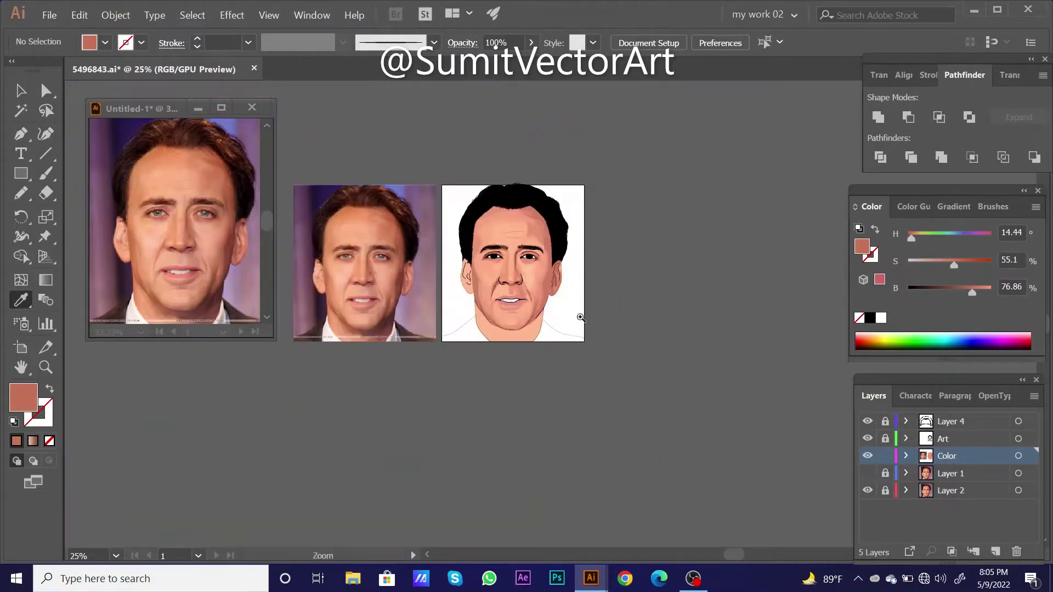
pyautogui.scroll(4, 580, 318)
pyautogui.hotkey('ctrl', 'y')
pyautogui.scroll(2, 670, 305)
# - Pencil-draw a shadow inside the ear, darken its fill, and send it behind the outlines
pyautogui.press('n')
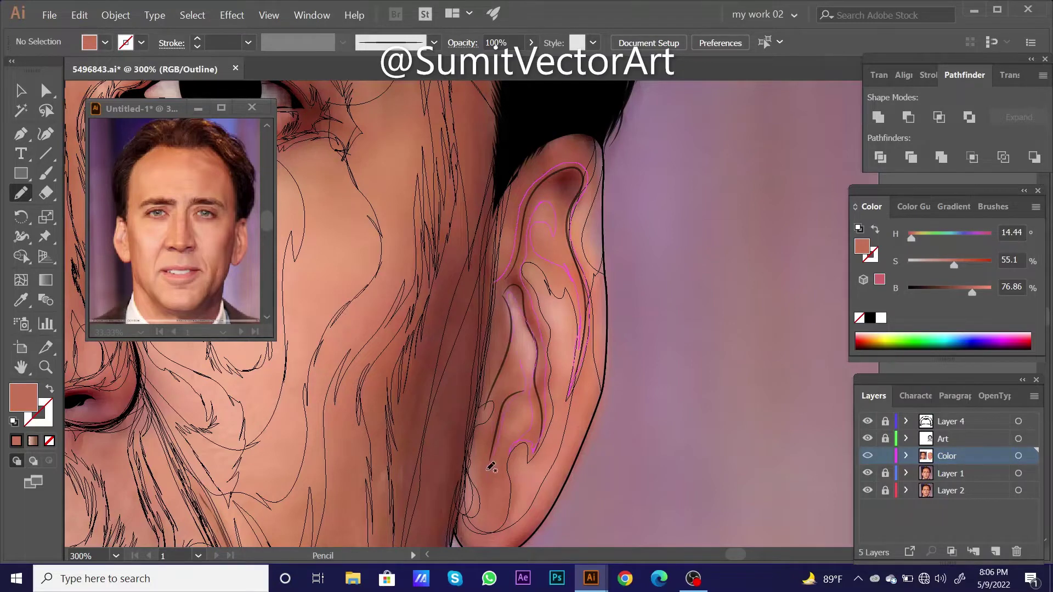
pyautogui.moveTo(599, 279); pyautogui.dragTo(598, 277)
pyautogui.hotkey('ctrl', 'y')
pyautogui.press('i')
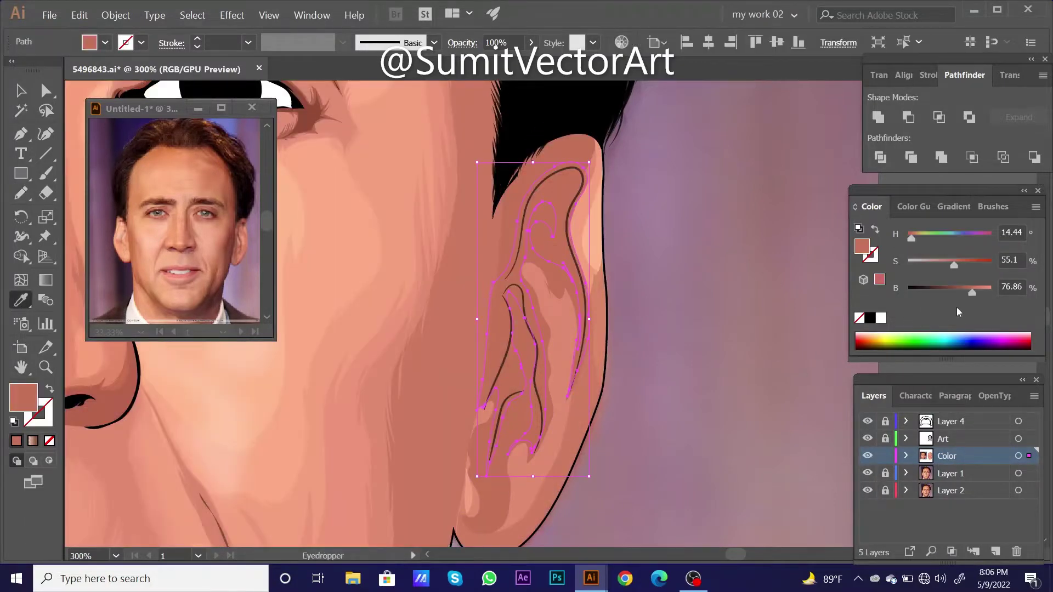
pyautogui.moveTo(970, 292); pyautogui.dragTo(962, 291)
pyautogui.rightClick(559, 222)
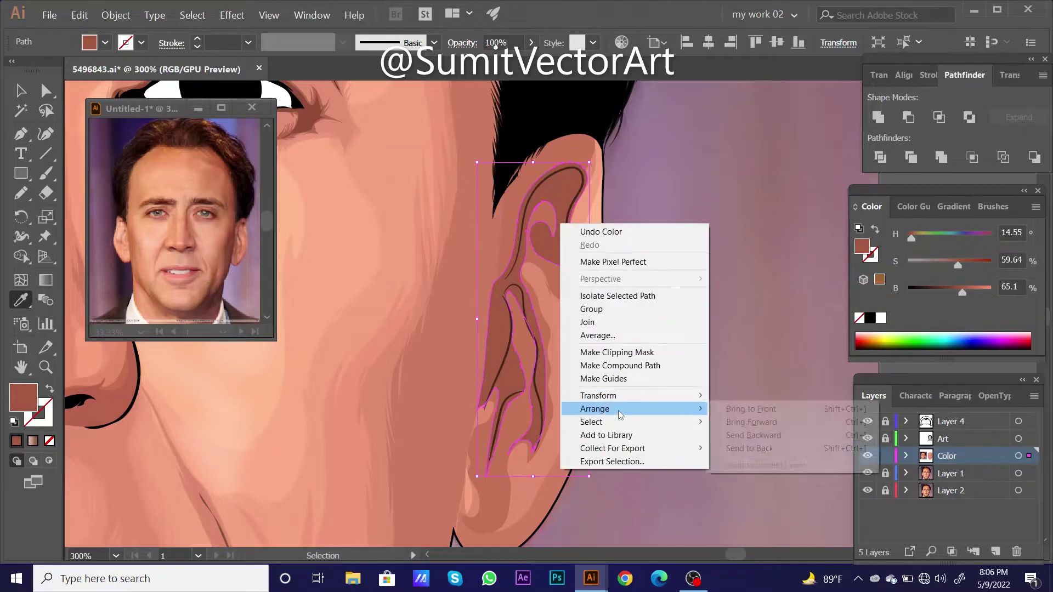
pyautogui.click(752, 436)
pyautogui.hotkey('ctrl', 'shift', 'a')
# - Select the ear group and inner ear path in outline view, then bring the ear into view
pyautogui.hotkey('ctrl', '-')
pyautogui.hotkey('ctrl', '-')
pyautogui.hotkey('ctrl', '-')
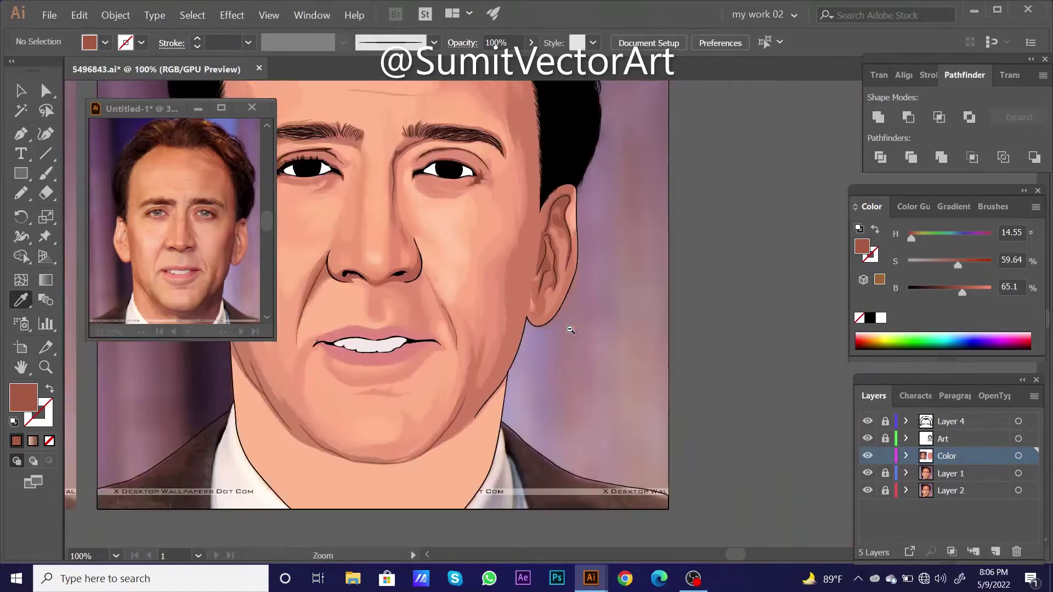
pyautogui.hotkey('ctrl', '-')
pyautogui.hotkey('ctrl', '-')
pyautogui.hotkey('ctrl', 'y')
pyautogui.scroll(5, 571, 305)
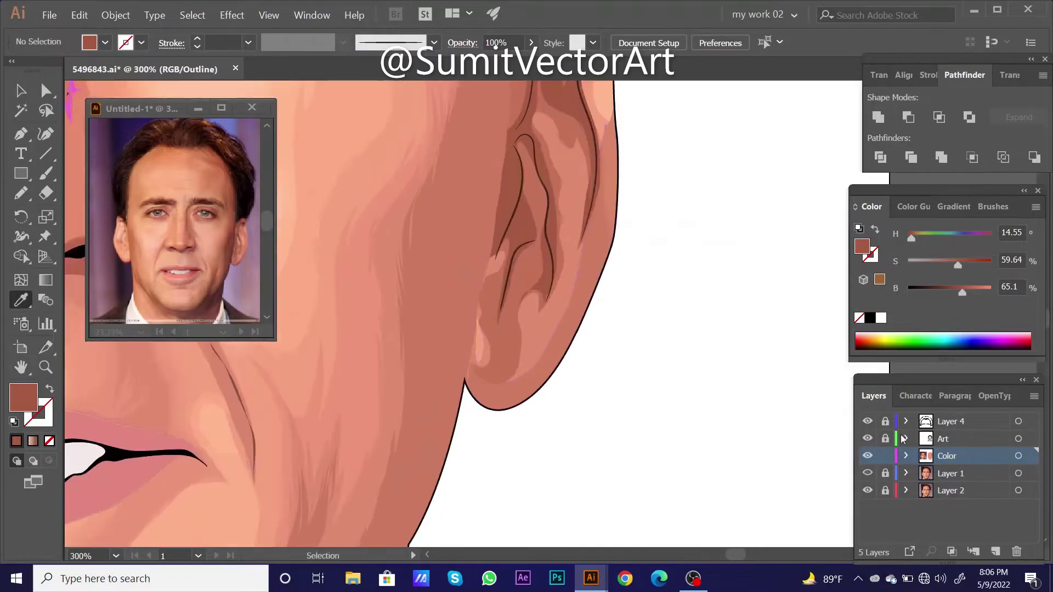
pyautogui.moveTo(487, 388); pyautogui.dragTo(612, 407)
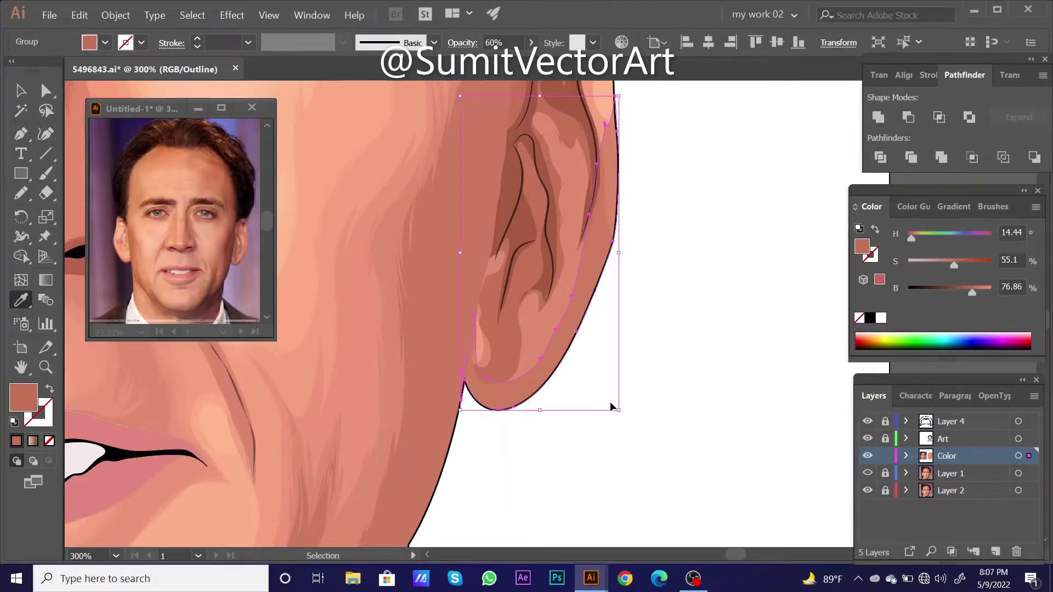
pyautogui.scroll(-2, 613, 406)
pyautogui.scroll(-3, 557, 322)
pyautogui.scroll(2, 641, 346)
pyautogui.scroll(2, 538, 284)
pyautogui.click(432, 164)
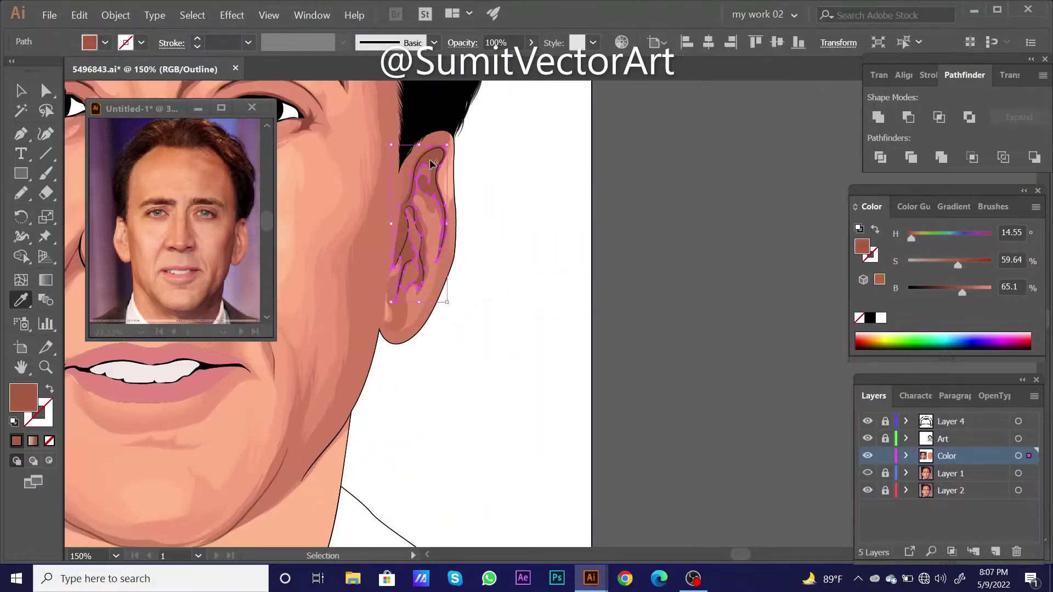
pyautogui.hotkey('ctrl', 'shift', 'a')
pyautogui.moveTo(544, 333); pyautogui.dragTo(629, 353)
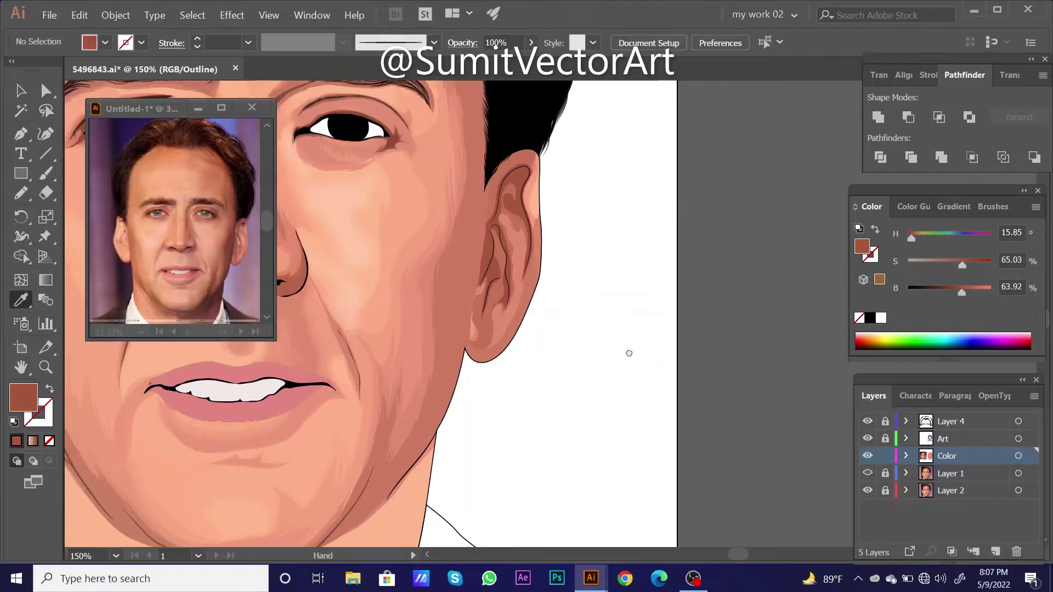
# - Draw a brown shadow along the ear rim behind the outlines, then hide Layer 1
pyautogui.hotkey('ctrl', 'y')
pyautogui.hotkey('ctrl', '+')
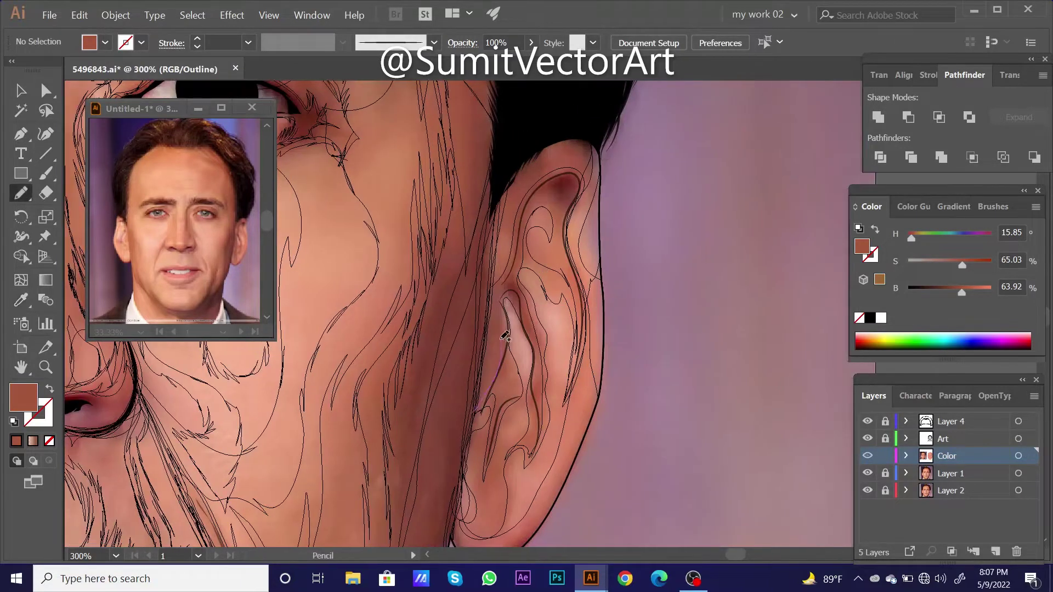
pyautogui.moveTo(520, 262); pyautogui.dragTo(557, 209)
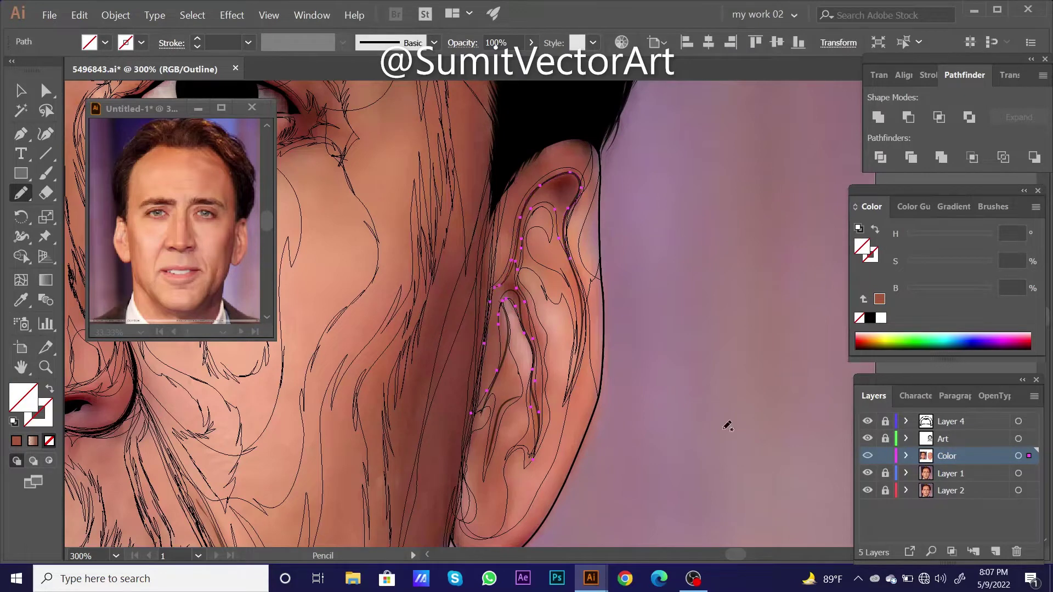
pyautogui.hotkey('ctrl', 'y')
pyautogui.moveTo(970, 288)
pyautogui.mouseDown()
pyautogui.moveTo(944, 292)
pyautogui.moveTo(973, 265)
pyautogui.mouseUp()
pyautogui.rightClick(667, 191)
pyautogui.click(784, 419)
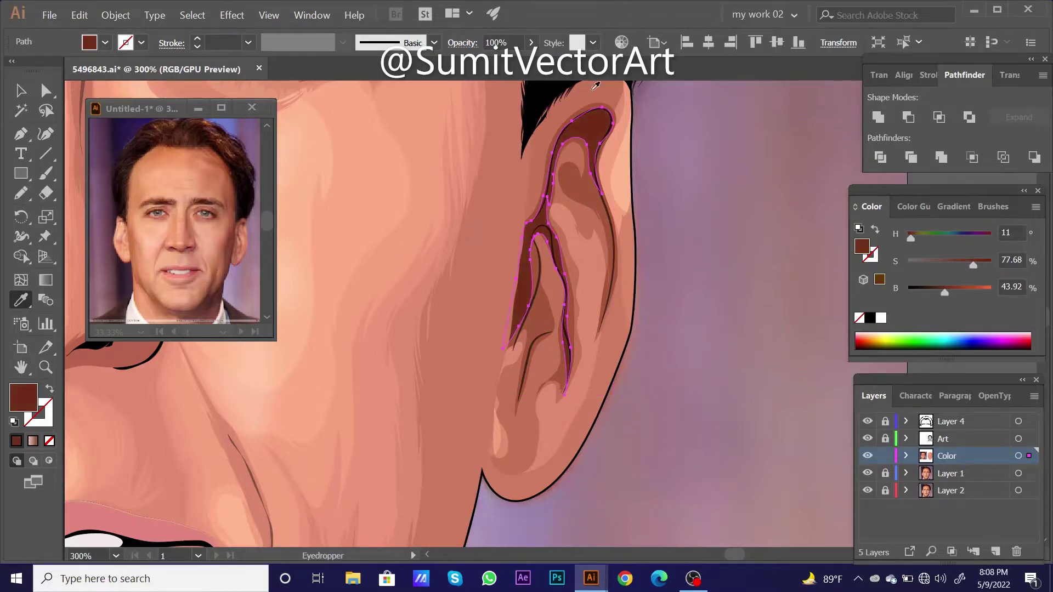
pyautogui.hotkey('ctrl', 'shift', 'a')
pyautogui.hotkey('ctrl', '-')
pyautogui.hotkey('ctrl', '-')
pyautogui.hotkey('ctrl', '-')
pyautogui.hotkey('ctrl', '-')
pyautogui.click(868, 473)
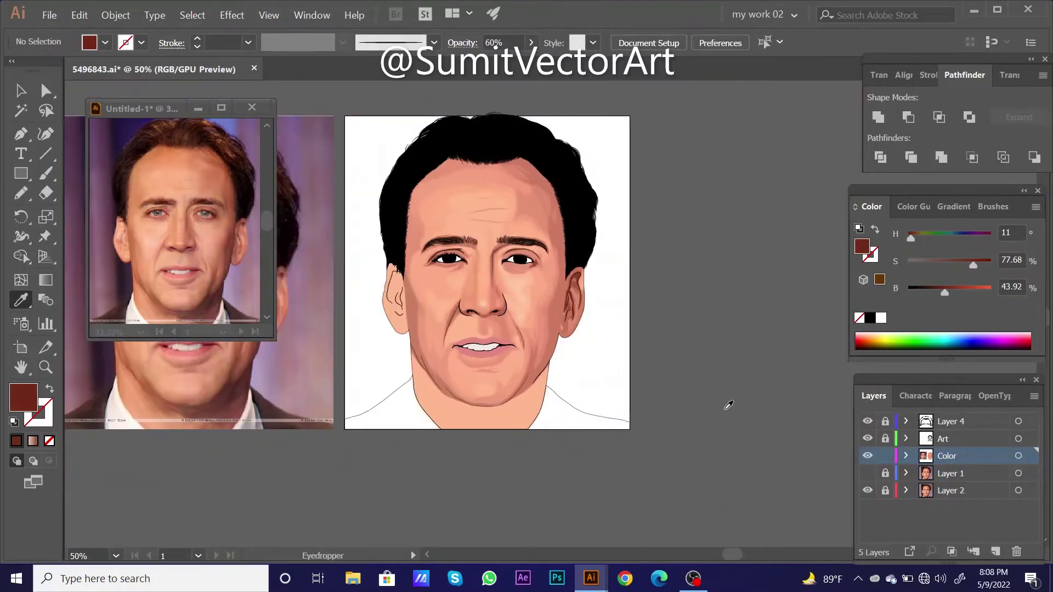
# - Pencil a base shape around the ear, fill it with sampled pink skin, and send it to back
pyautogui.click(584, 336)
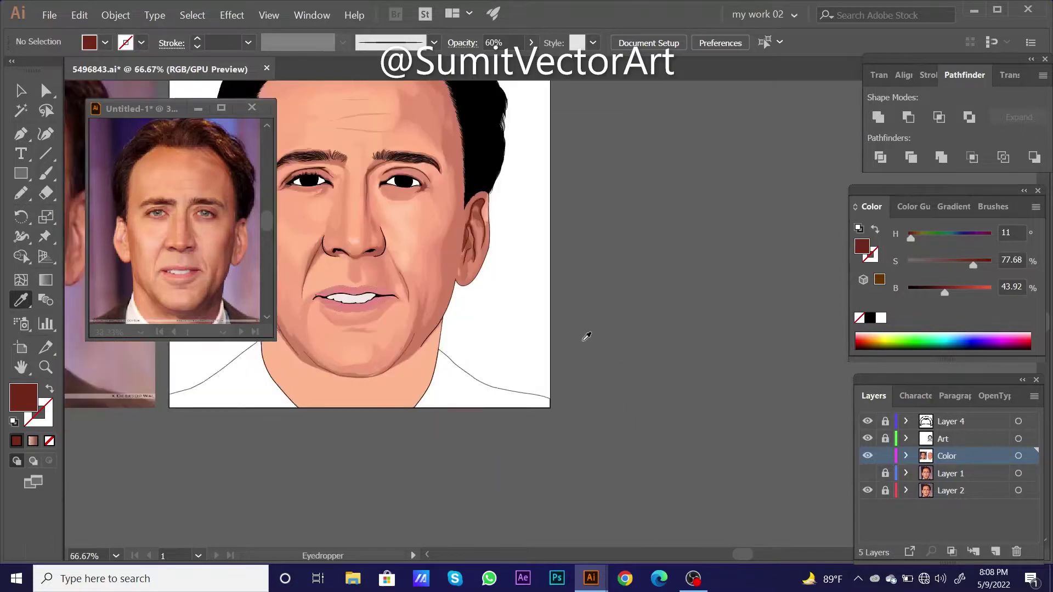
pyautogui.click(620, 306)
pyautogui.moveTo(503, 409); pyautogui.dragTo(555, 202)
pyautogui.press('i')
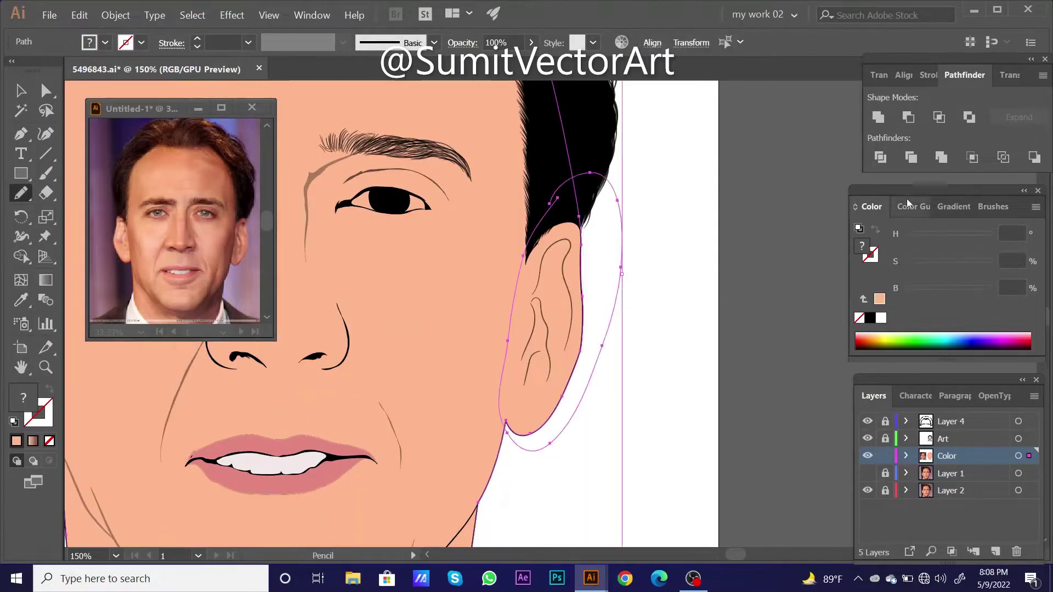
pyautogui.click(439, 329)
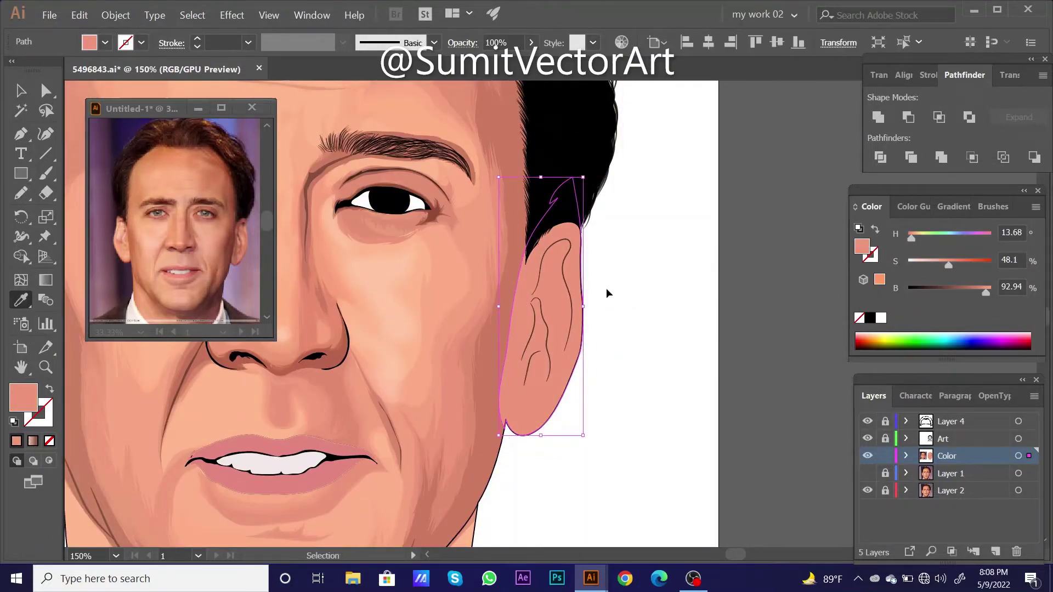
pyautogui.rightClick(542, 278)
pyautogui.click(737, 509)
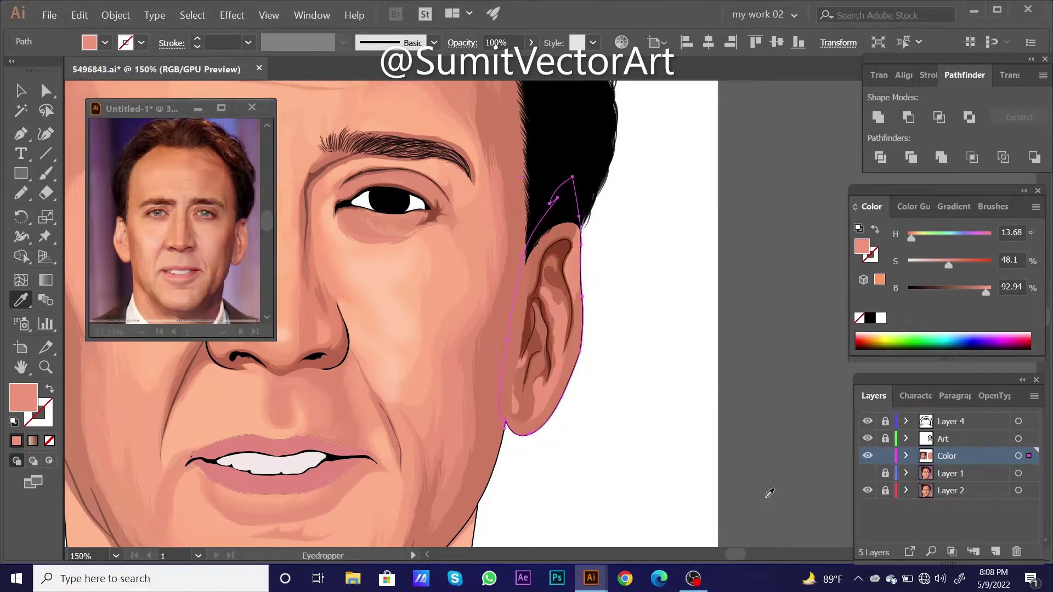
# - Give the inner-ear shading path a dark brown fill at 60% opacity and show Layer 1 again
pyautogui.hotkey('ctrl', 'shift', 'a')
pyautogui.scroll(1, 505, 277)
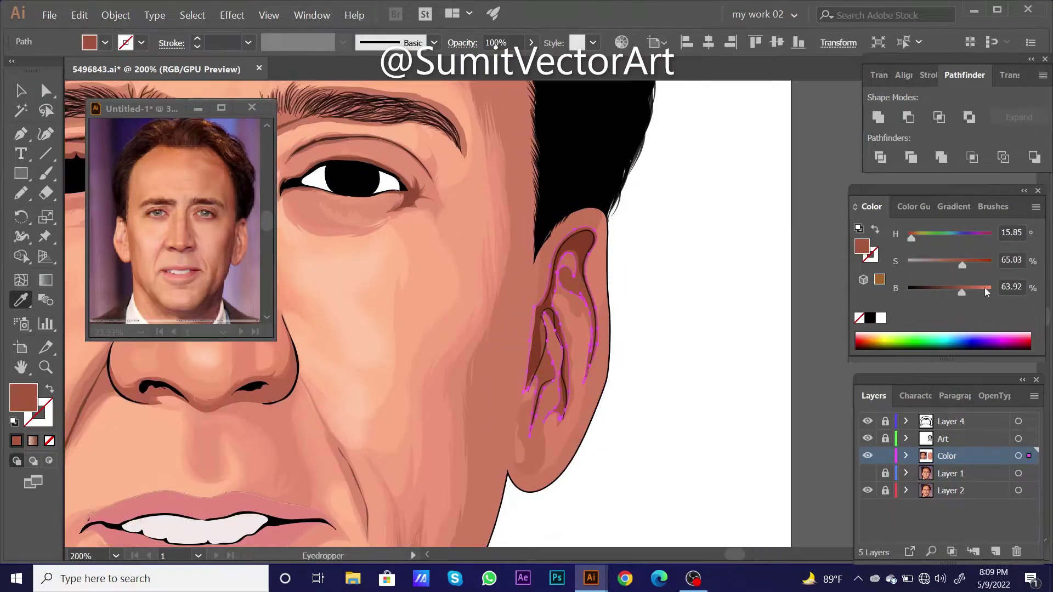
pyautogui.click(576, 285)
pyautogui.keyDown('ctrl'); pyautogui.click(589, 253); pyautogui.keyUp('ctrl')
pyautogui.write('60')
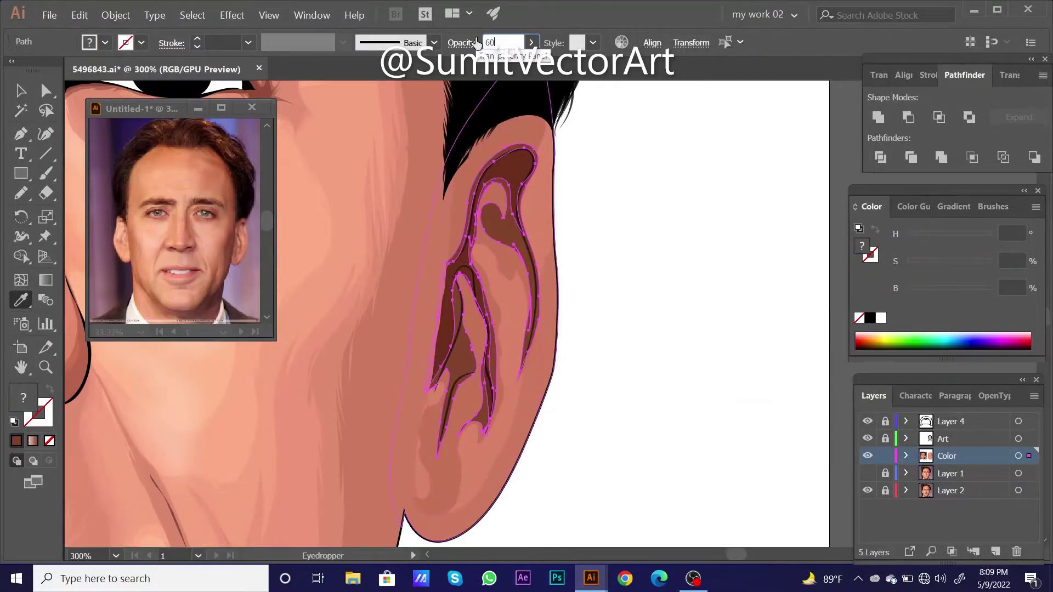
pyautogui.hotkey('ctrl', 'shift', 'a')
pyautogui.scroll(-5, 557, 317)
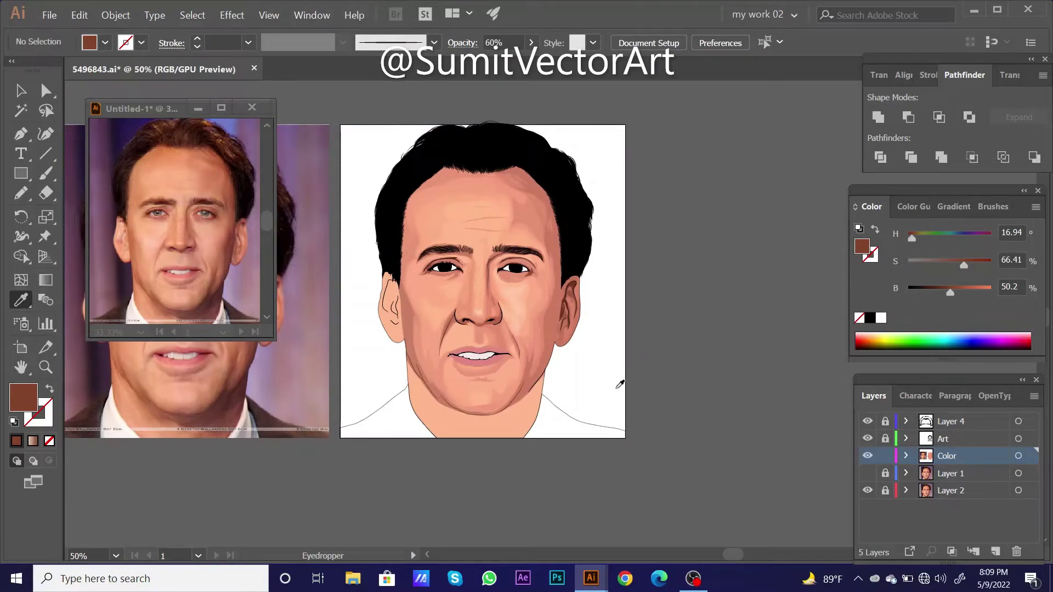
pyautogui.click(867, 473)
# - Pencil a shape around the other ear in Outline view and fill it with sampled peach skin
pyautogui.hotkey('ctrl', 'y')
pyautogui.scroll(5, 617, 286)
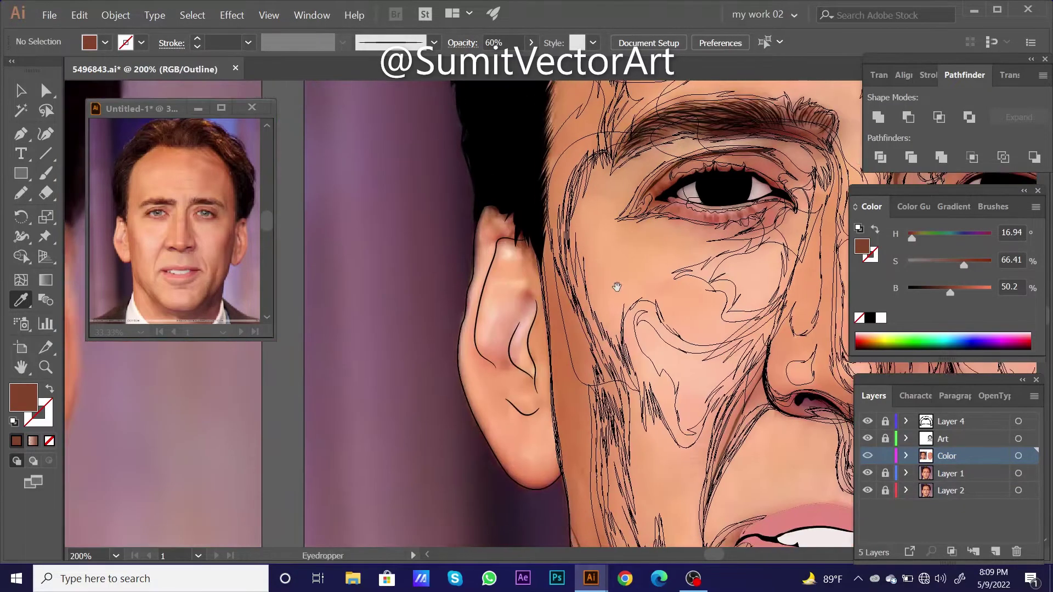
pyautogui.moveTo(617, 286); pyautogui.dragTo(620, 294)
pyautogui.press('n')
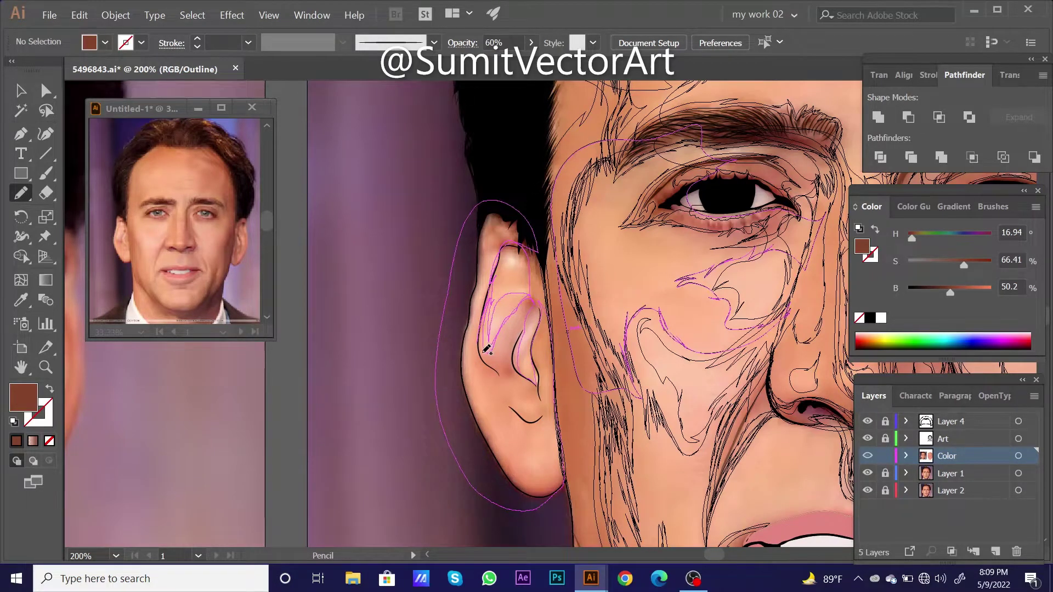
pyautogui.moveTo(486, 350); pyautogui.dragTo(485, 351)
pyautogui.press('i')
pyautogui.click(685, 310)
pyautogui.hotkey('ctrl', 'y')
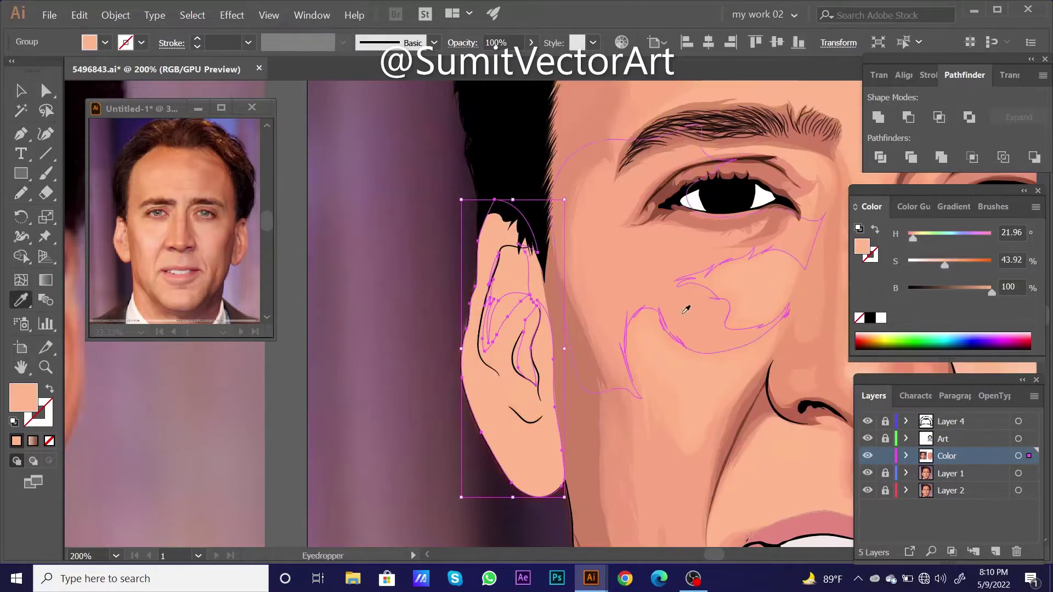
pyautogui.scroll(2, 576, 439)
pyautogui.scroll(-4, 573, 384)
pyautogui.hotkey('ctrl', 'shift', 'a')
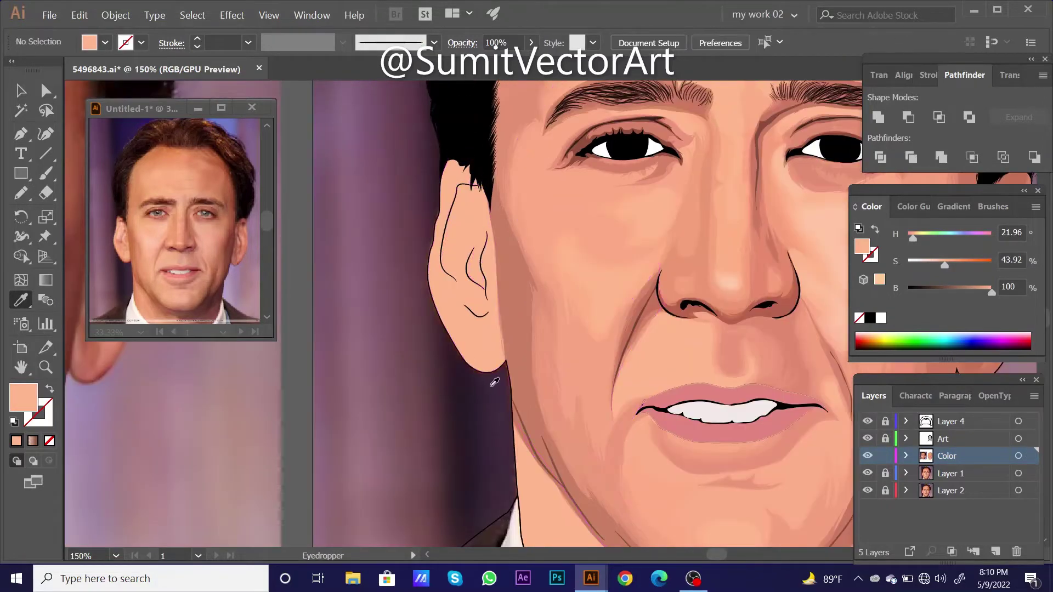
# - Extend the ear fill with another pencil stroke and fill it with a sampled skin tone
pyautogui.moveTo(495, 199); pyautogui.dragTo(493, 193)
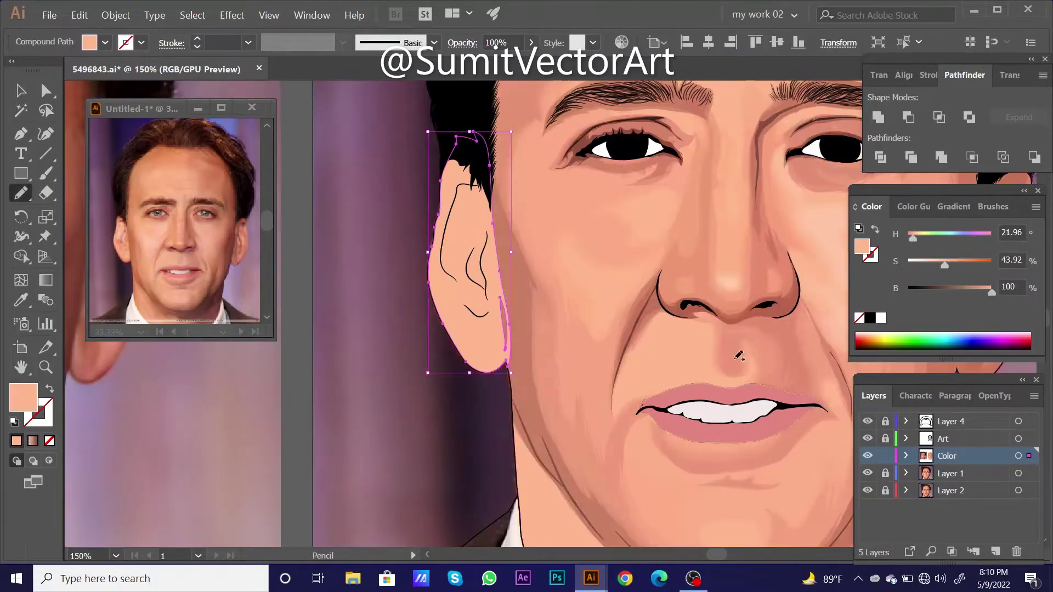
pyautogui.press('i')
pyautogui.scroll(2, 510, 384)
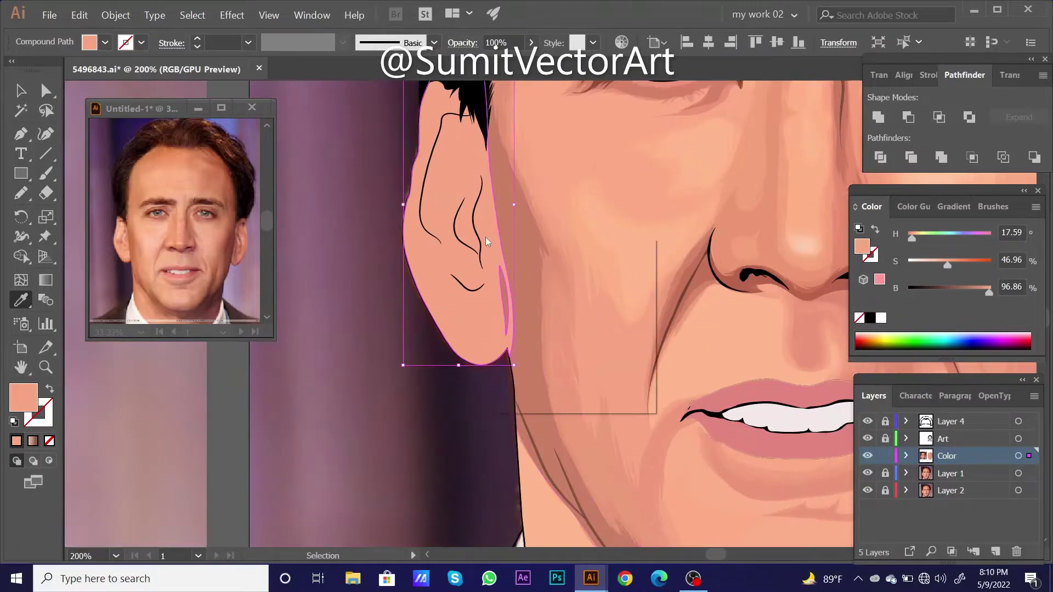
pyautogui.click(548, 417)
pyautogui.scroll(-3, 415, 467)
pyautogui.scroll(3, 461, 285)
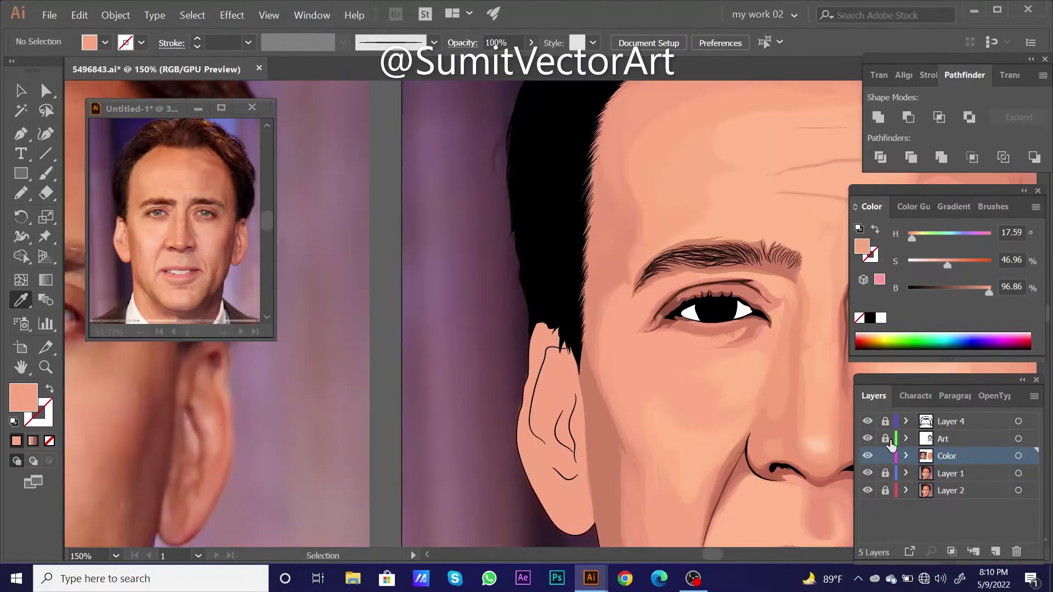
# - Lock the Art layer and make the Color layer the drawing target
pyautogui.keyDown('ctrl'); pyautogui.click(457, 282); pyautogui.keyUp('ctrl')
pyautogui.keyDown('ctrl'); pyautogui.keyDown('shift'); pyautogui.click(491, 346); pyautogui.keyUp('shift'); pyautogui.keyUp('ctrl')
pyautogui.click(108, 17)
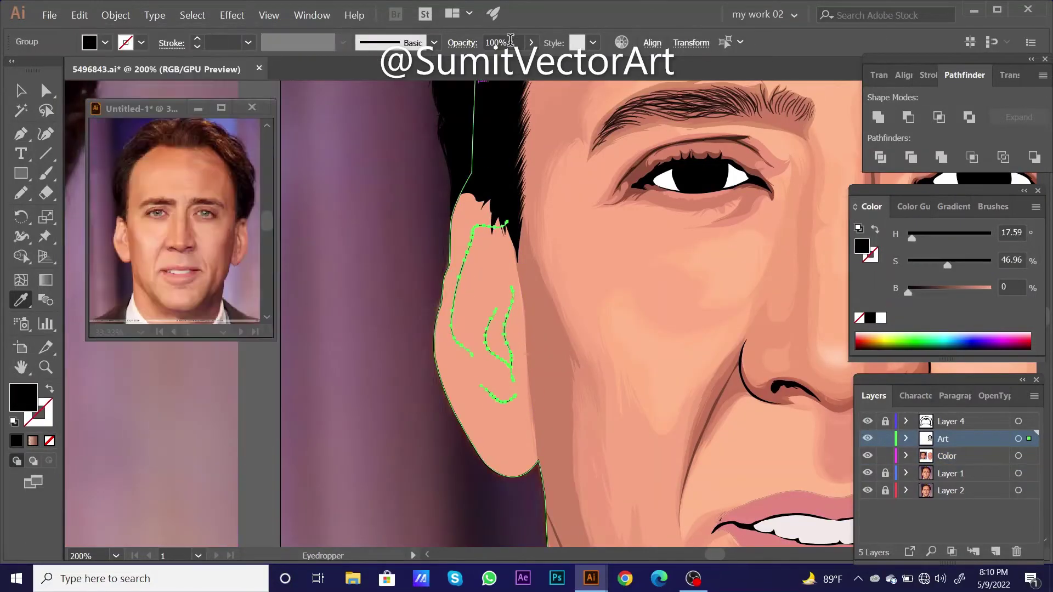
pyautogui.hotkey('ctrl', 'shift', 'a')
pyautogui.click(885, 438)
pyautogui.click(946, 455)
pyautogui.scroll(1, 547, 366)
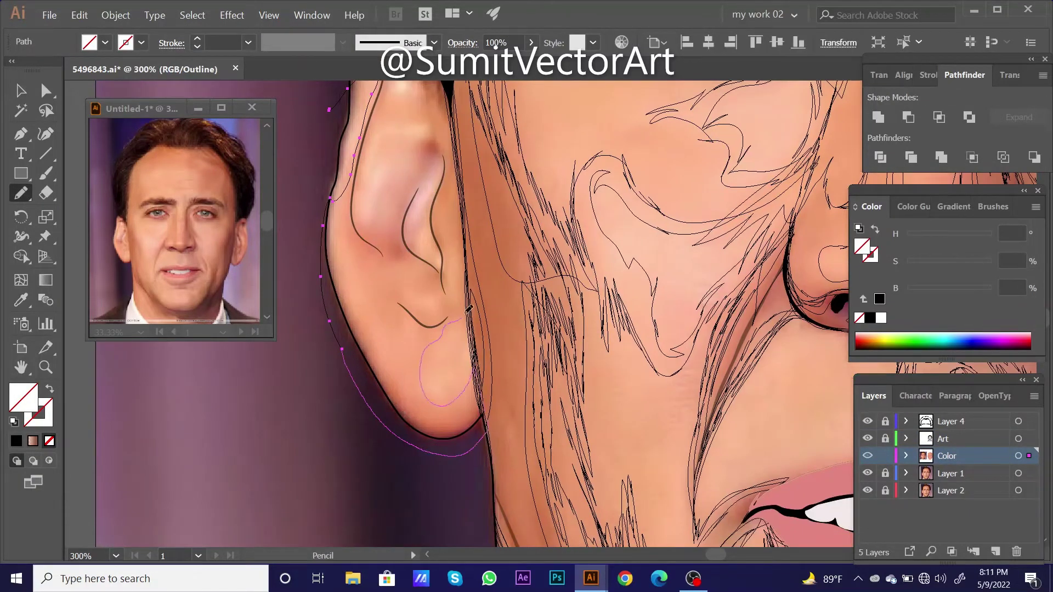
pyautogui.moveTo(455, 125); pyautogui.dragTo(463, 233)
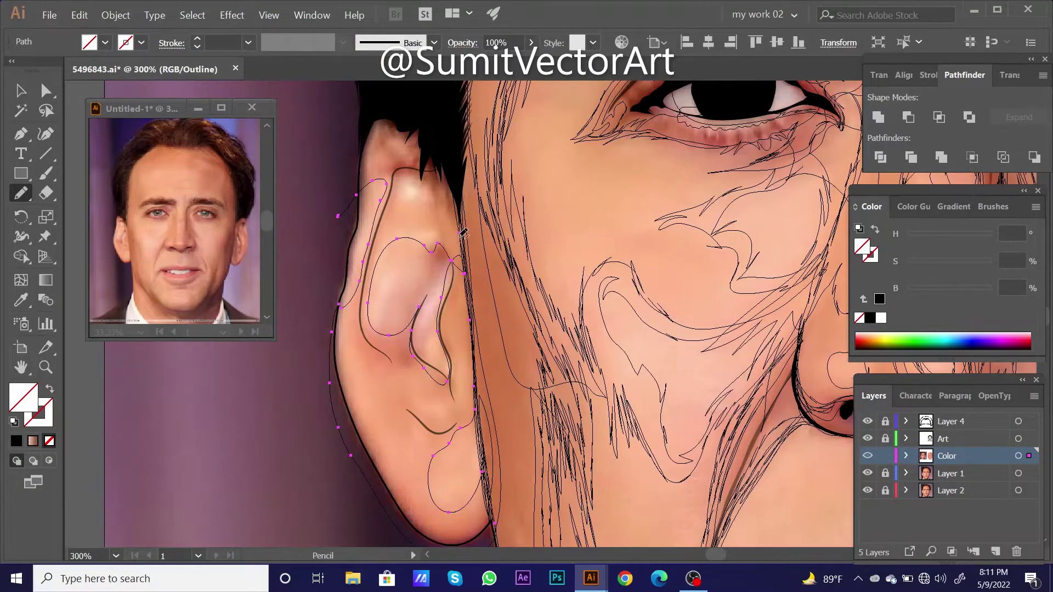
# - Fill the ear shapes with lighter skin tones sampled from the artwork and face
pyautogui.hotkey('ctrl', 'y')
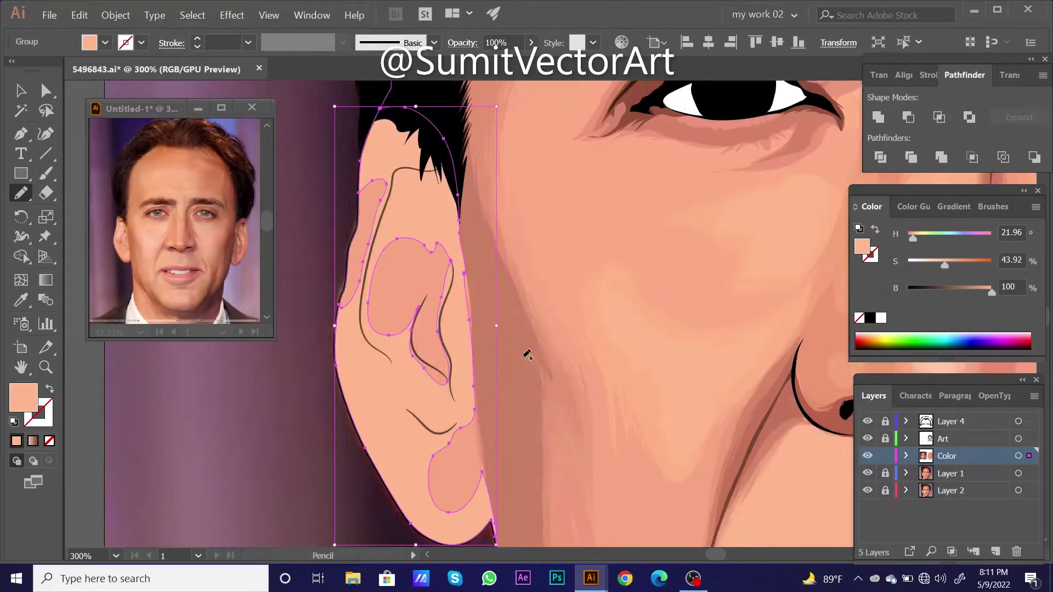
pyautogui.press('i')
pyautogui.click(646, 310)
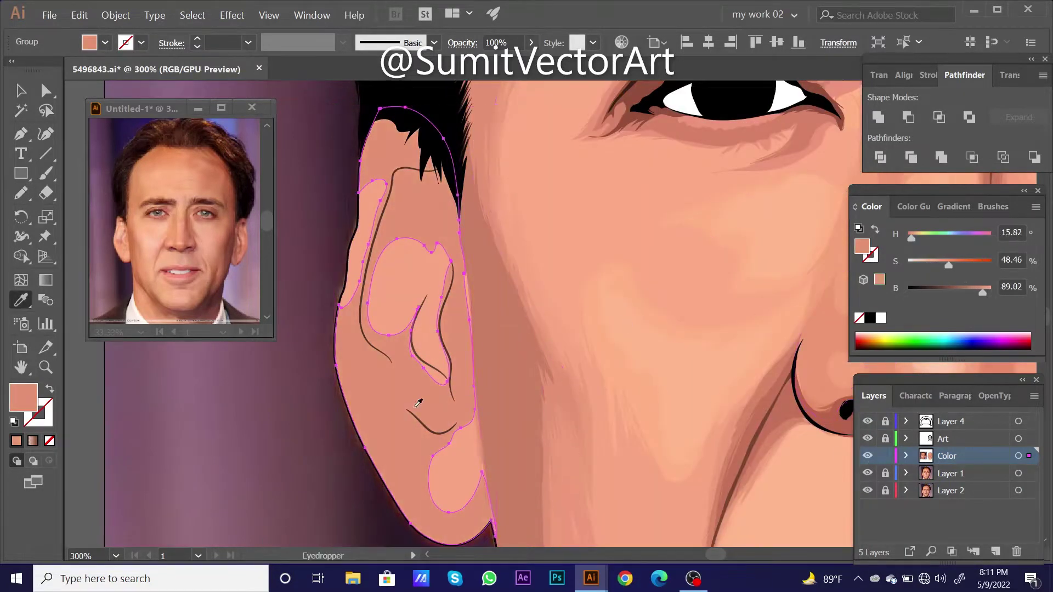
pyautogui.click(659, 302)
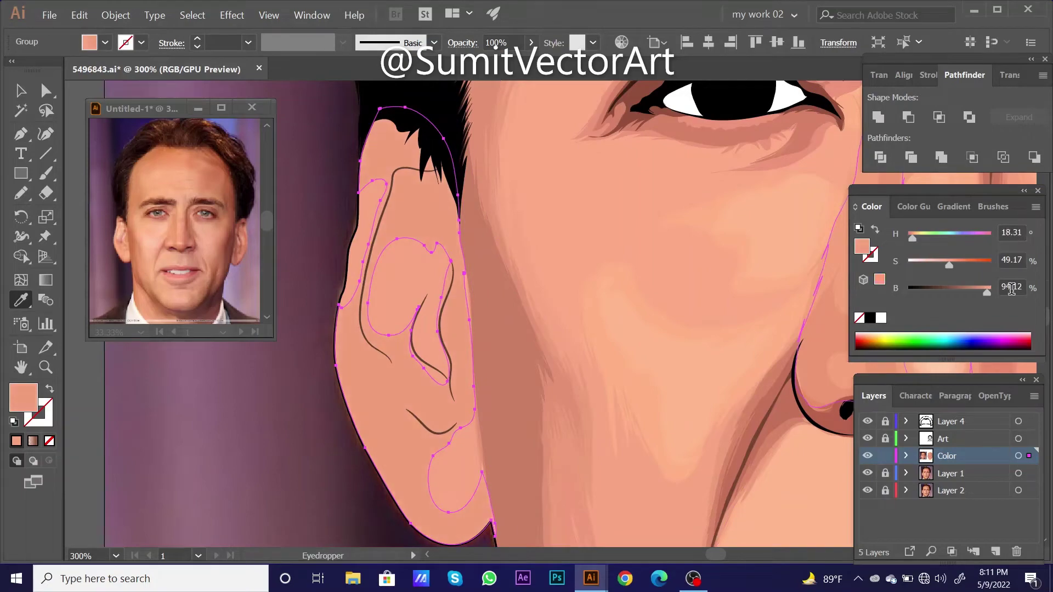
pyautogui.hotkey('ctrl', 'shift', 'a')
pyautogui.scroll(-3, 540, 379)
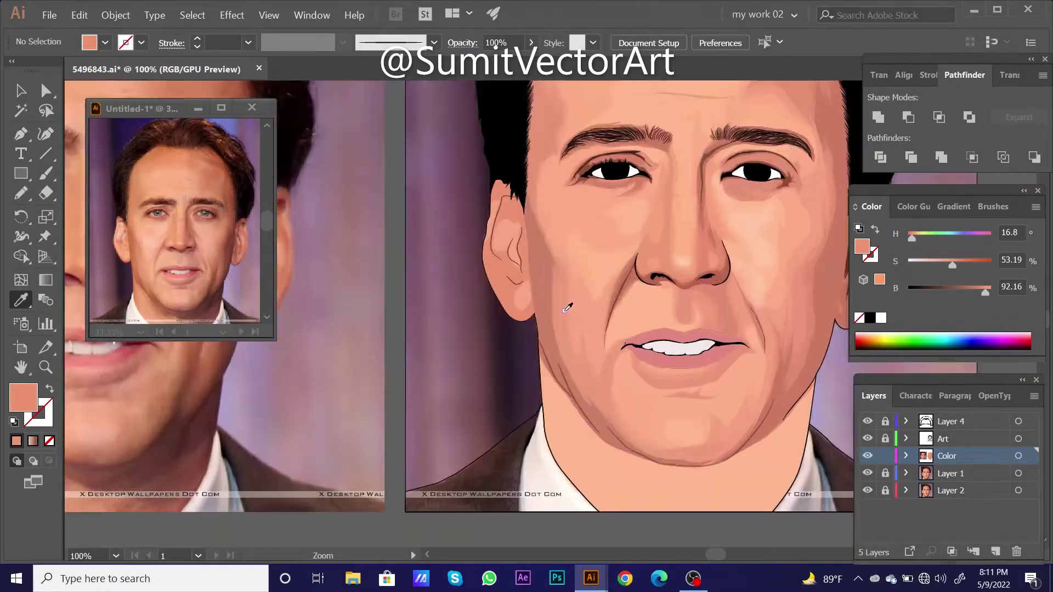
pyautogui.scroll(2, 540, 380)
pyautogui.click(540, 379)
pyautogui.scroll(-3, 585, 383)
pyautogui.scroll(4, 585, 383)
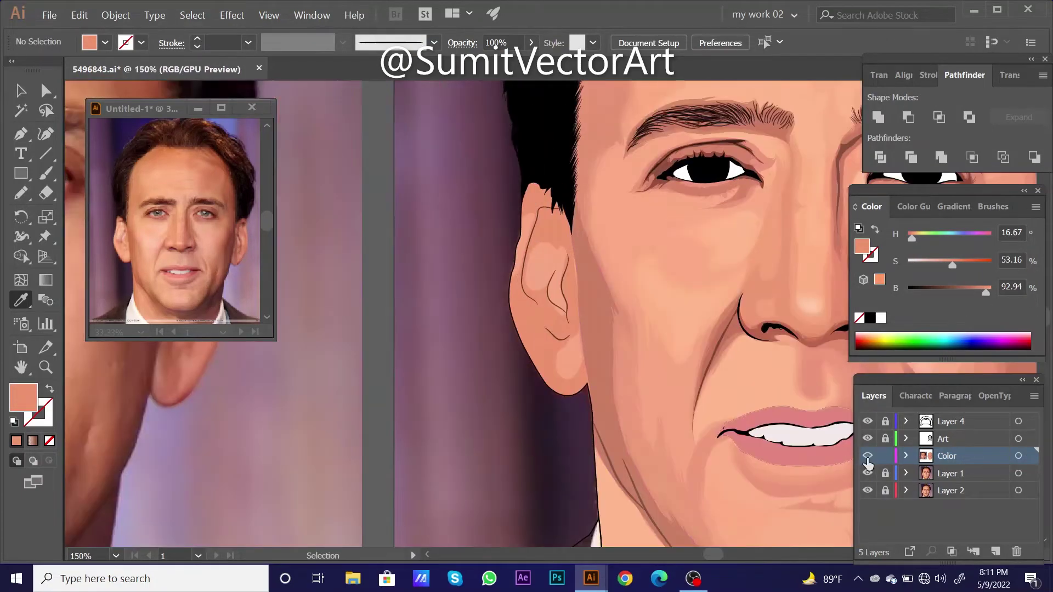
# - Pencil another ear shading shape in Outline view over the reference photo
pyautogui.hotkey('ctrl', 'y')
pyautogui.press('n')
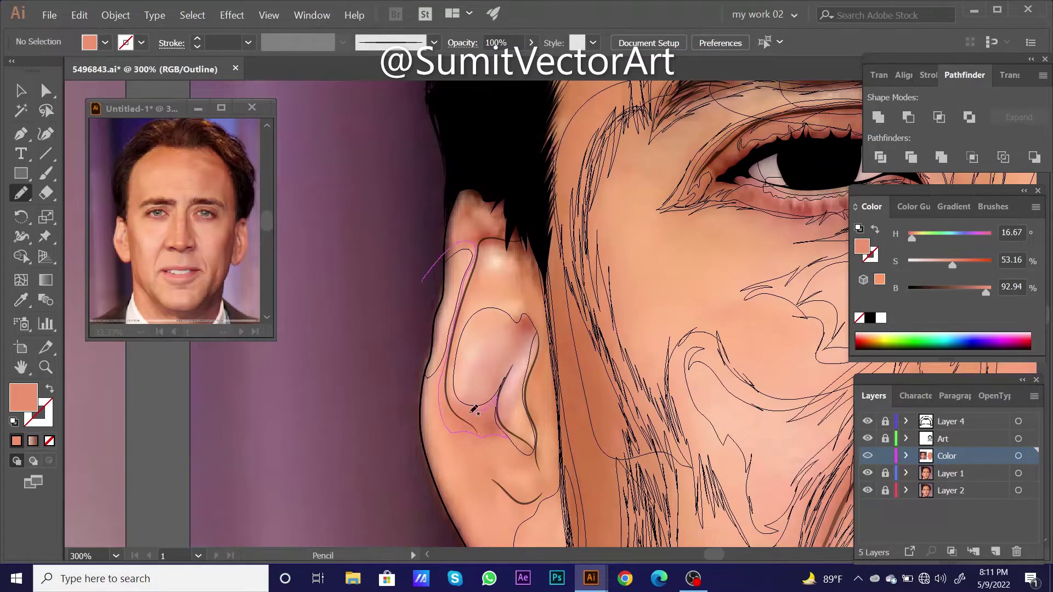
pyautogui.scroll(-2, 411, 277)
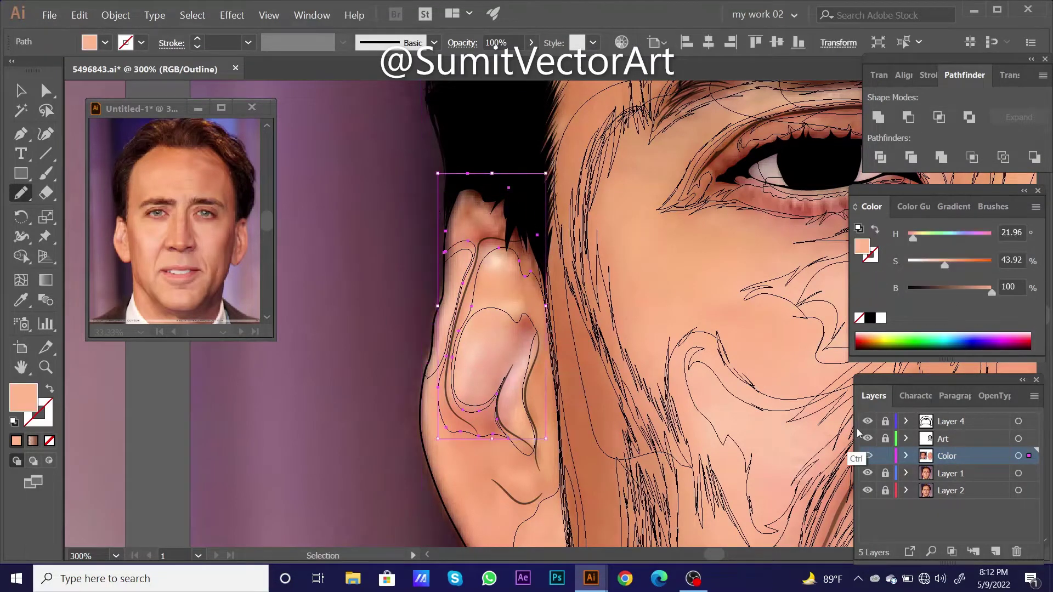
pyautogui.hotkey('ctrl', 'y')
pyautogui.press('i')
pyautogui.scroll(-2, 558, 377)
pyautogui.scroll(3, 558, 376)
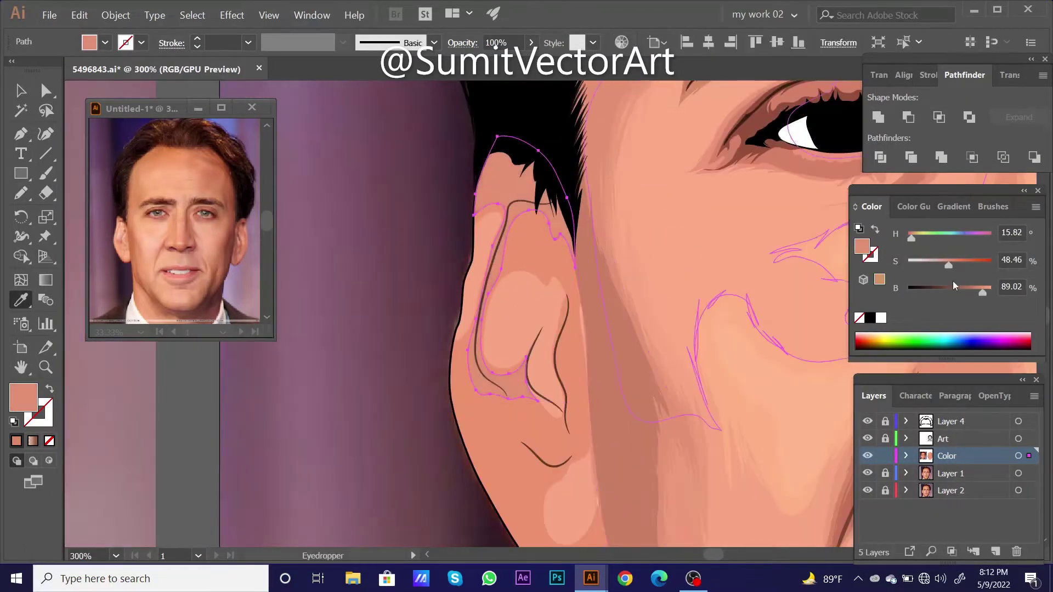
pyautogui.scroll(-5, 542, 362)
pyautogui.scroll(4, 542, 362)
# - Fill the new ear shape with lighter peach, then resample a slightly different skin tone
pyautogui.hotkey('ctrl', 'y')
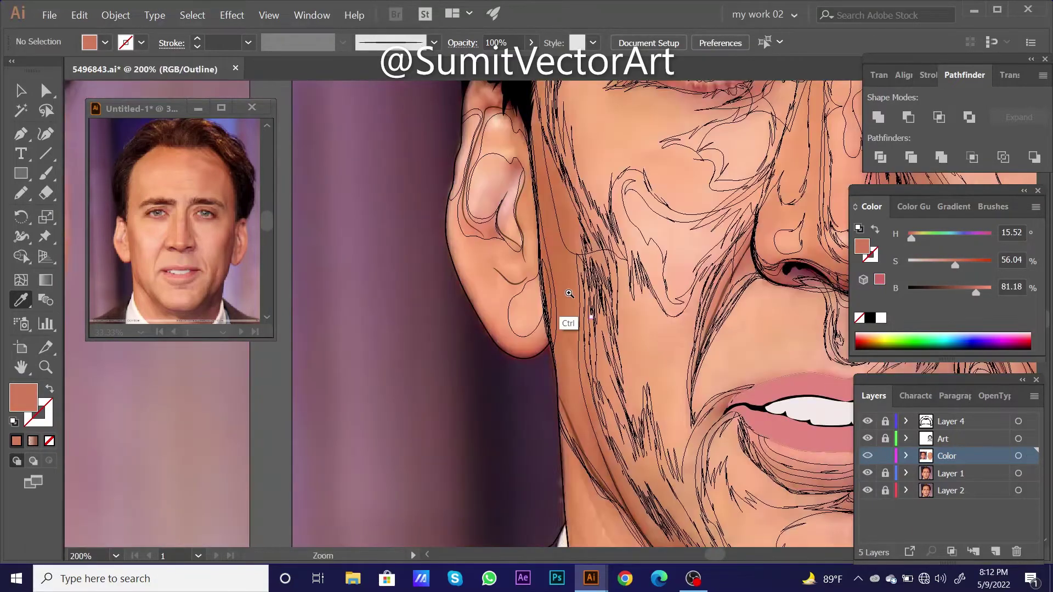
pyautogui.hotkey('ctrl', 'y')
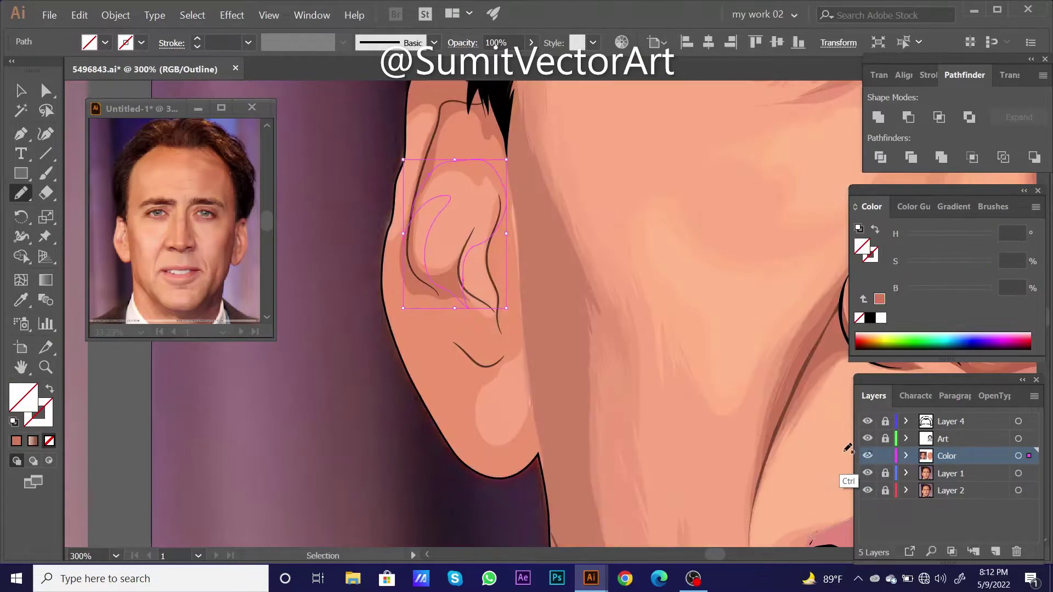
pyautogui.press('i')
pyautogui.click(639, 298)
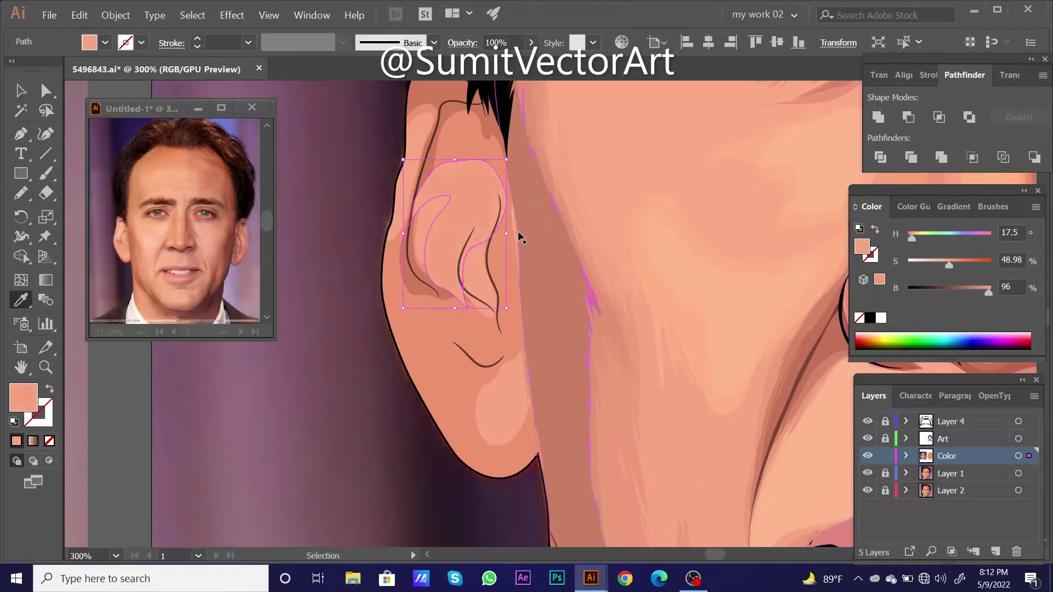
pyautogui.click(553, 351)
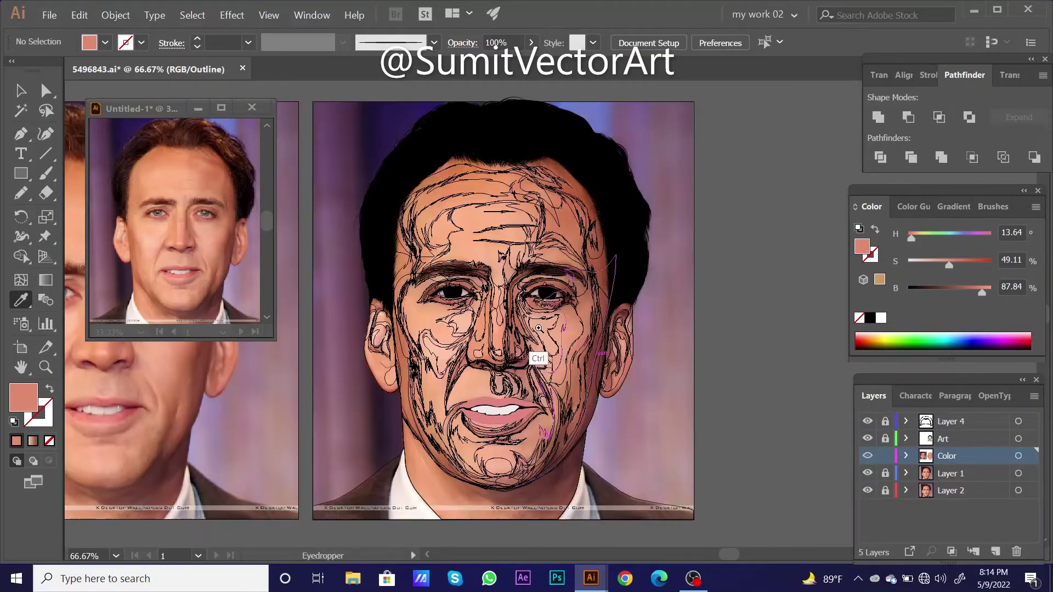
# - Pencil outlines around the eyebrows and fill them with a sampled tone
pyautogui.keyDown('ctrl'); pyautogui.click(539, 328); pyautogui.keyUp('ctrl')
pyautogui.press('n')
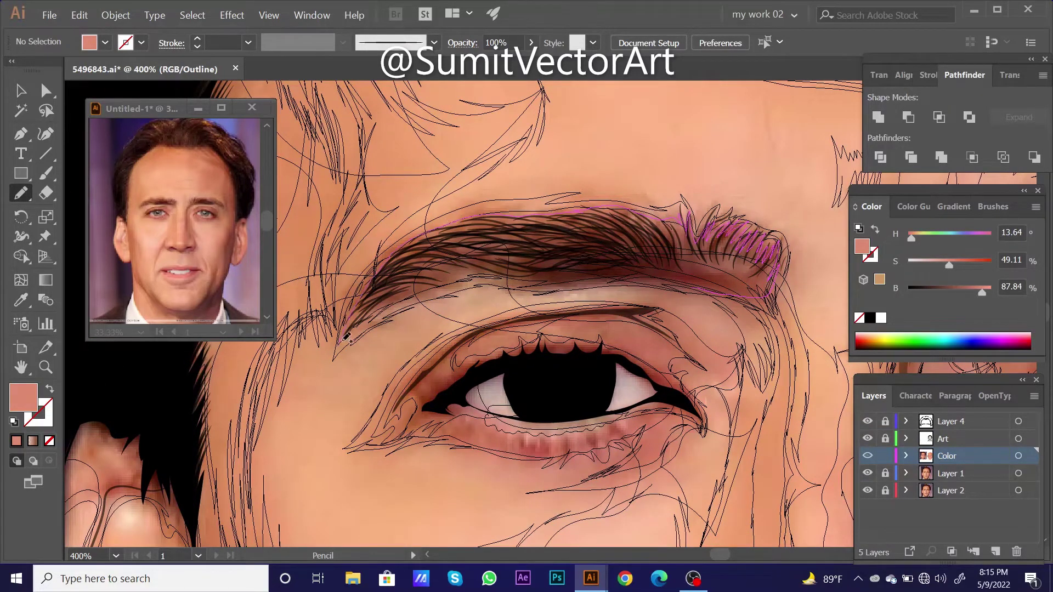
pyautogui.moveTo(518, 277); pyautogui.dragTo(595, 280)
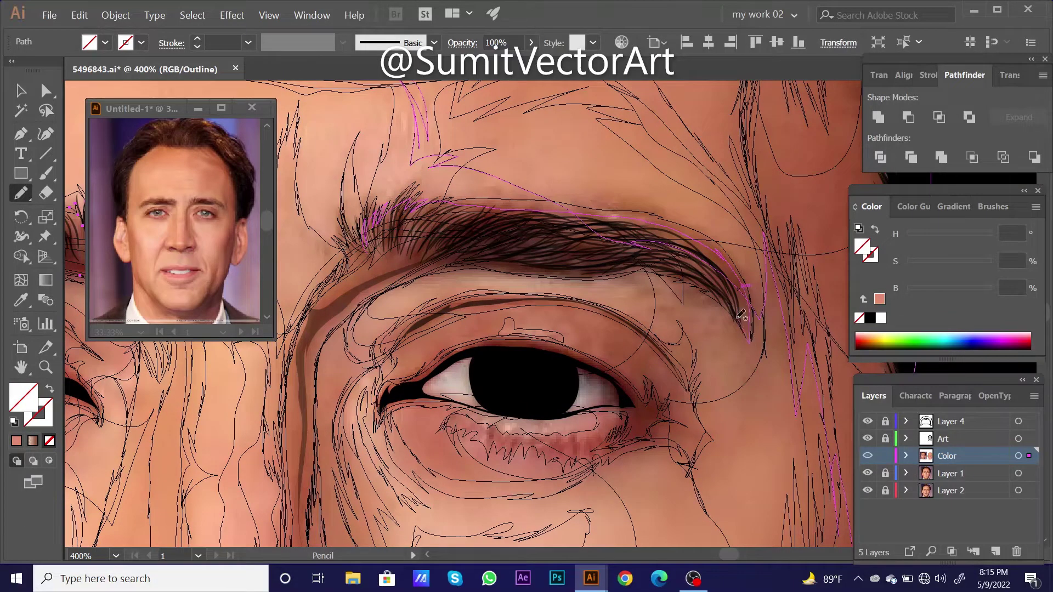
pyautogui.hotkey('ctrl', 'y')
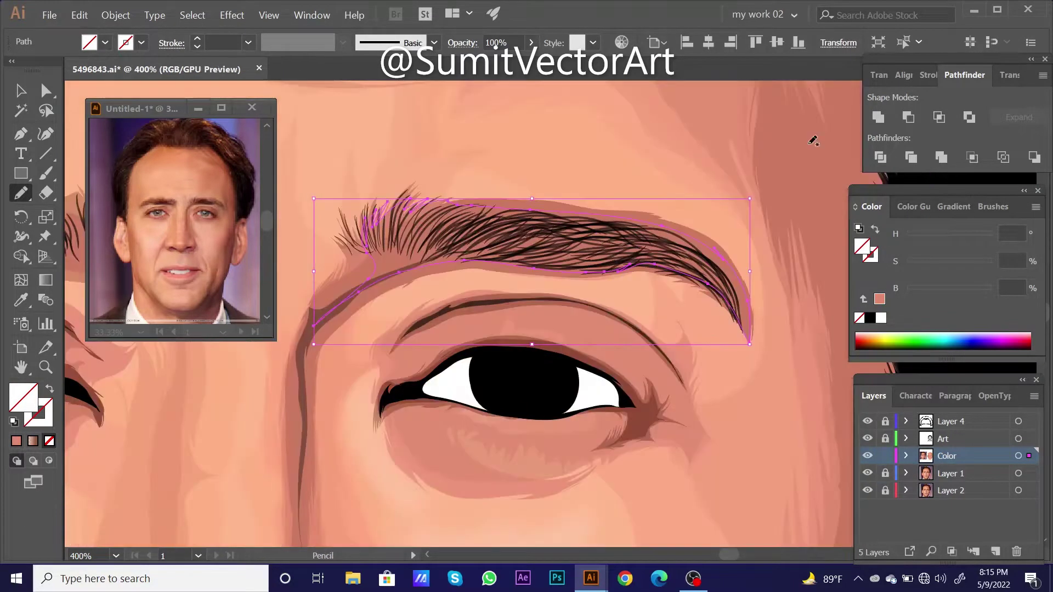
pyautogui.press('i')
pyautogui.click(588, 291)
# - Darken the eyebrow shapes to deep brown and hide the reference photo behind the artwork
pyautogui.hotkey('ctrl', '-')
pyautogui.moveTo(975, 292); pyautogui.dragTo(950, 291)
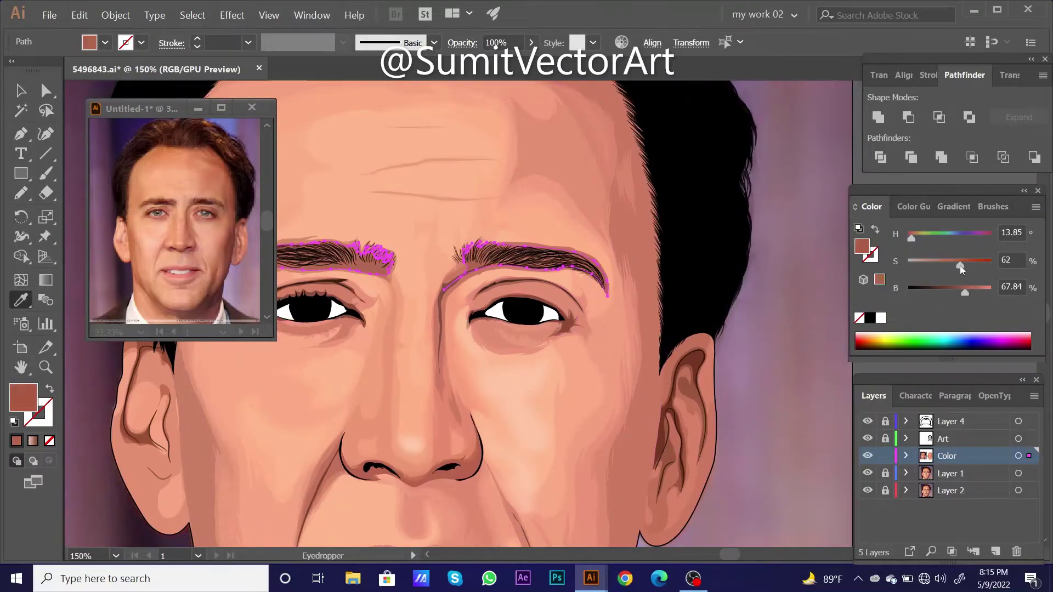
pyautogui.hotkey('ctrl', 'shift', 'a')
pyautogui.hotkey('ctrl', '-')
pyautogui.hotkey('ctrl', '-')
pyautogui.hotkey('ctrl', '-')
pyautogui.hotkey('ctrl', '-')
pyautogui.keyDown('ctrl'); pyautogui.click(867, 473); pyautogui.keyUp('ctrl')
pyautogui.hotkey('ctrl', '-')
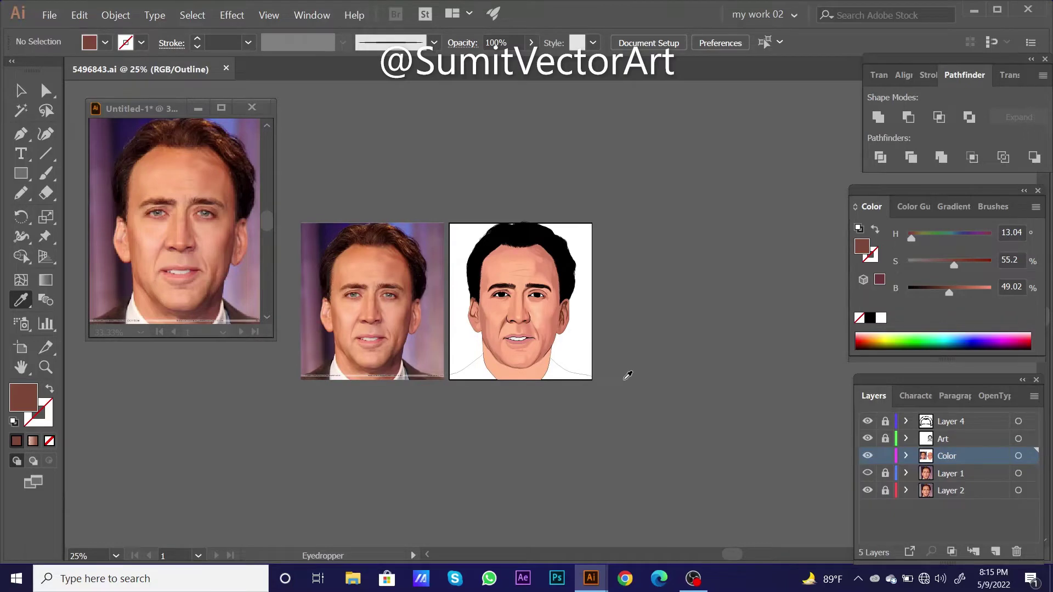
# - Check a forehead wrinkle line, then zoom out to view the whole face
pyautogui.scroll(2, 620, 285)
pyautogui.scroll(3, 536, 282)
pyautogui.scroll(1, 594, 247)
pyautogui.scroll(1, 488, 258)
pyautogui.keyDown('ctrl'); pyautogui.click(485, 294); pyautogui.keyUp('ctrl')
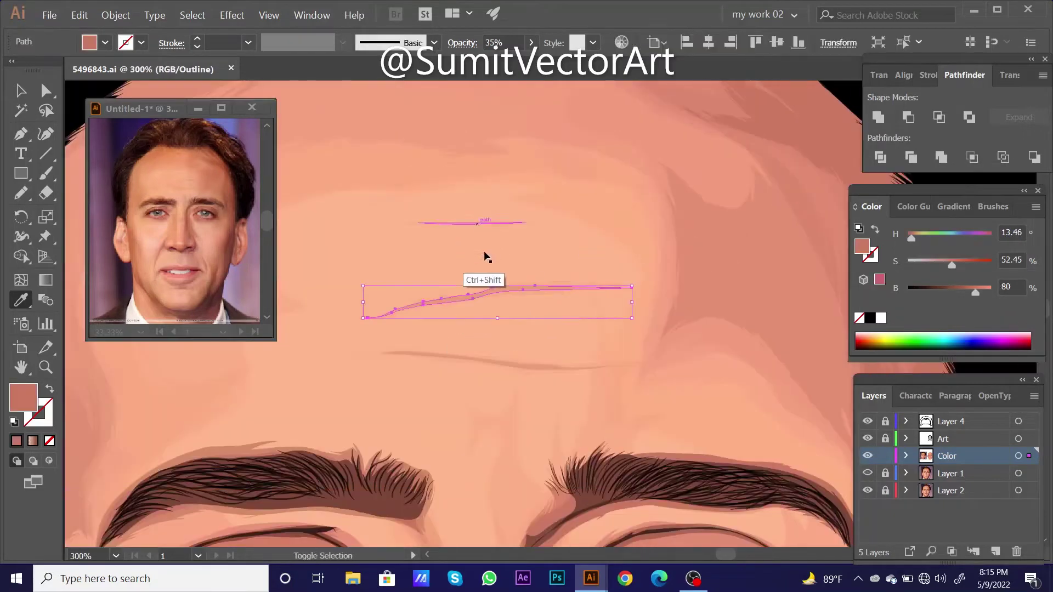
pyautogui.hotkey('ctrl', 'shift', 'a')
pyautogui.hotkey('ctrl', '1')
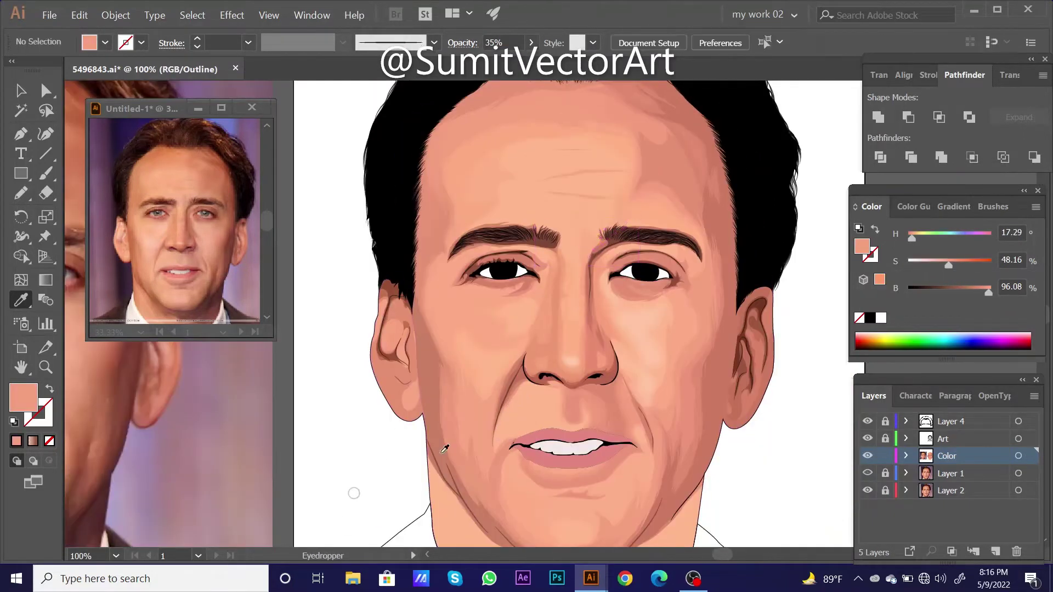
pyautogui.hotkey('ctrl', '-')
pyautogui.hotkey('ctrl', '-')
pyautogui.hotkey('ctrl', '-')
pyautogui.scroll(5, 463, 329)
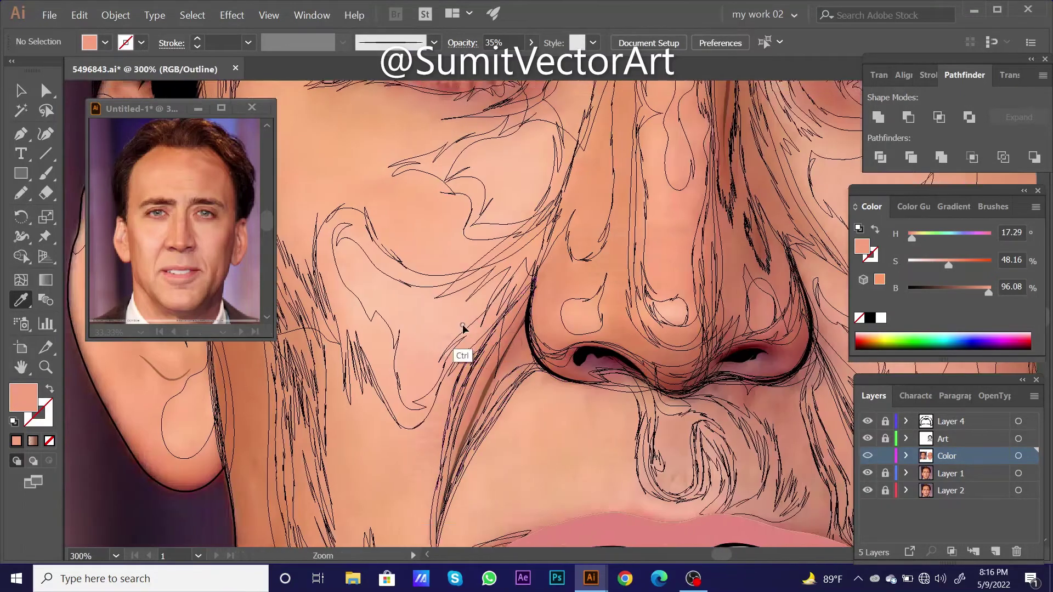
pyautogui.scroll(2, 531, 327)
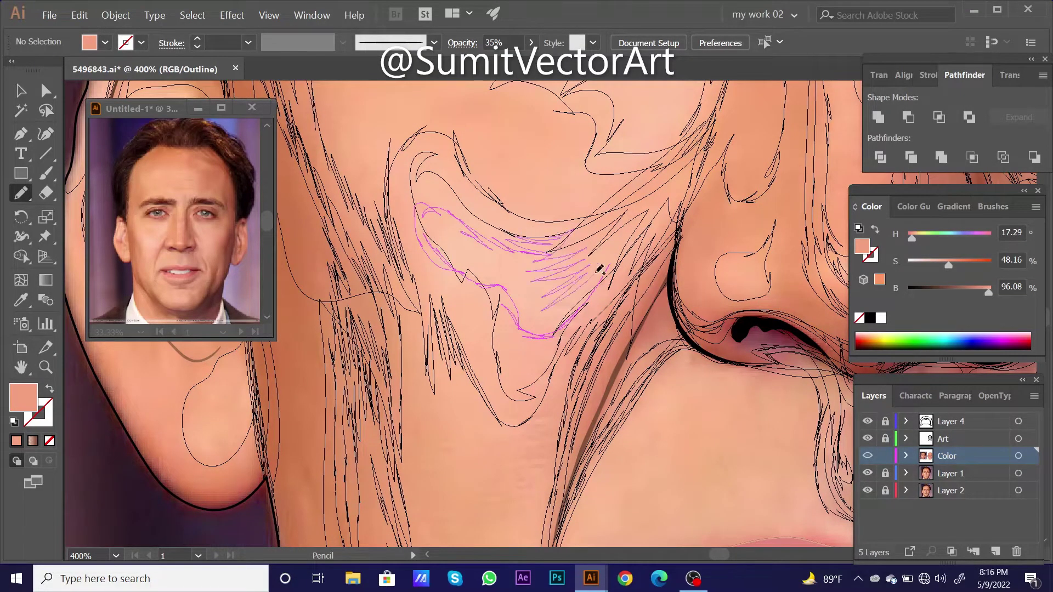
# - Pencil highlight shapes on the cheek and below the eye, filled with sampled pale peach
pyautogui.moveTo(598, 268); pyautogui.dragTo(601, 270)
pyautogui.hotkey('ctrl', '-')
pyautogui.moveTo(576, 230); pyautogui.dragTo(515, 253)
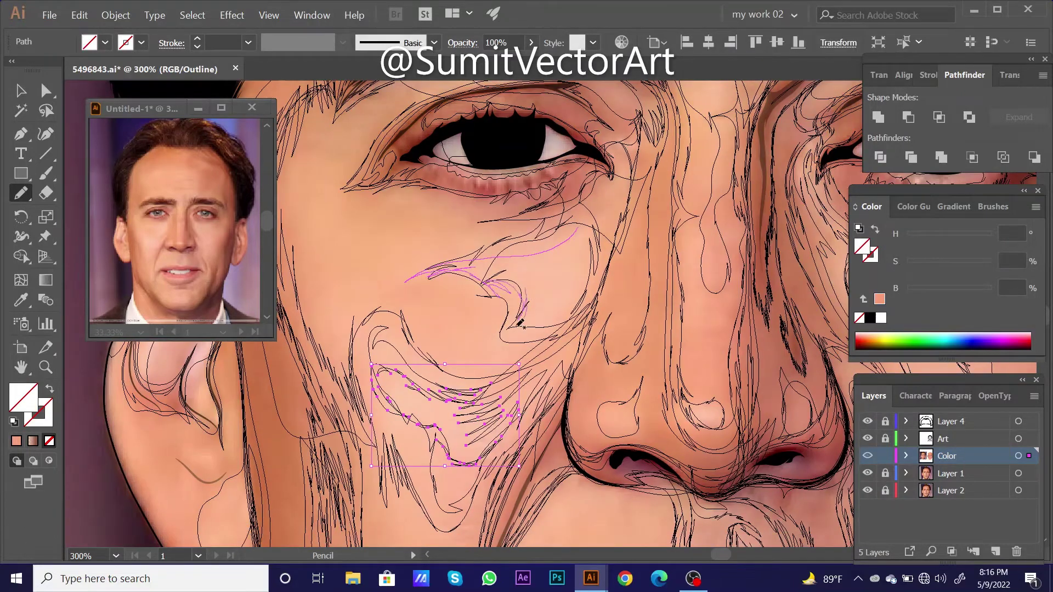
pyautogui.moveTo(547, 255); pyautogui.dragTo(577, 232)
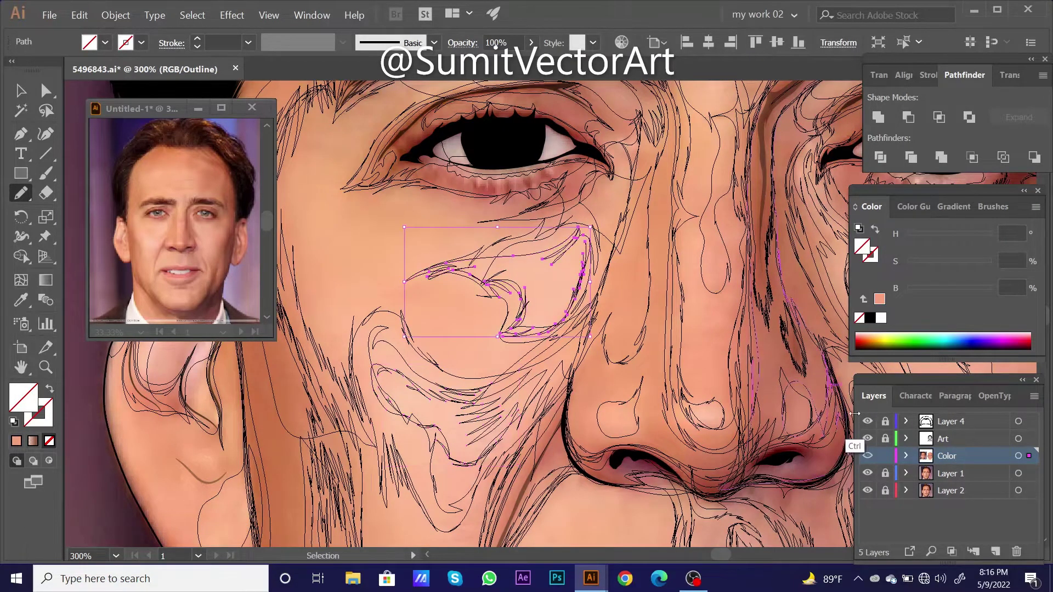
pyautogui.hotkey('ctrl', 'y')
pyautogui.press('i')
# - Soften the cheek highlights with Effect > Blur > Gaussian Blur
pyautogui.click(232, 15)
pyautogui.click(254, 44)
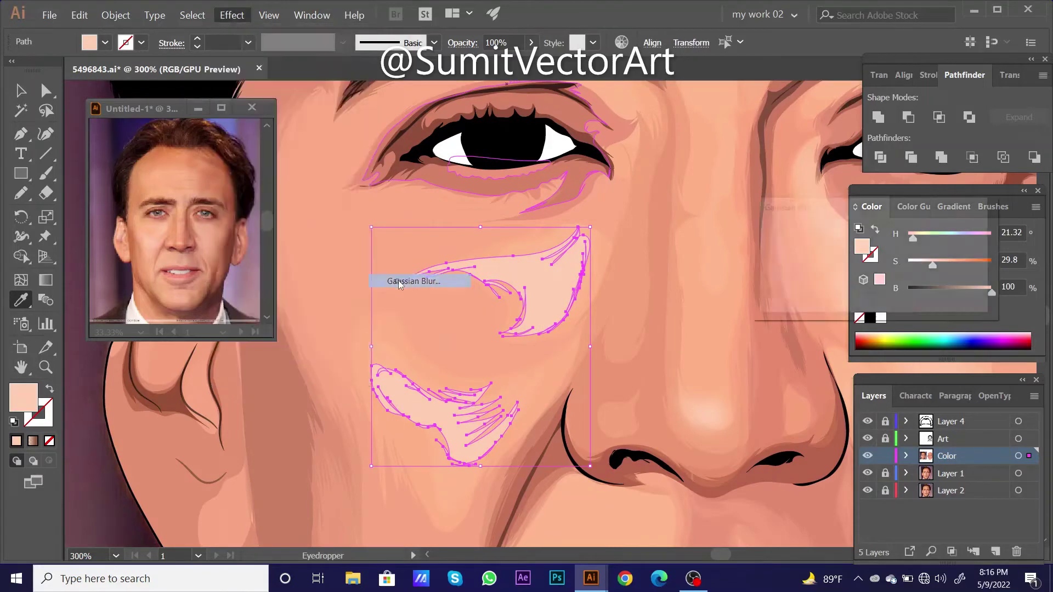
pyautogui.click(862, 278)
# - Pencil a chin shape in Outline view, sample a skin fill, then undo that fill
pyautogui.hotkey('ctrl', '0')
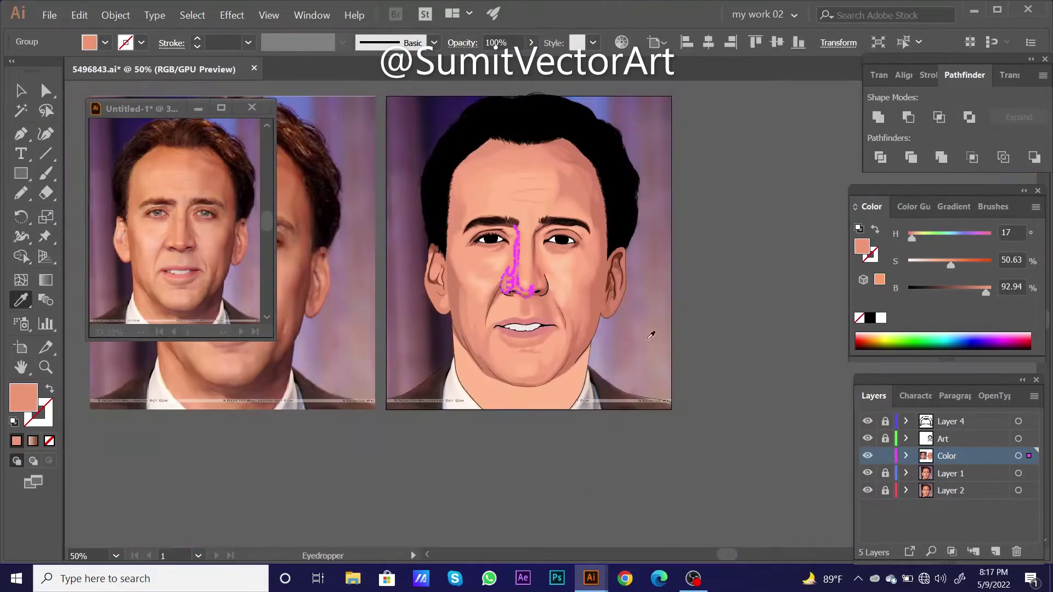
pyautogui.hotkey('ctrl', 'shift', 'a')
pyautogui.hotkey('ctrl', 'y')
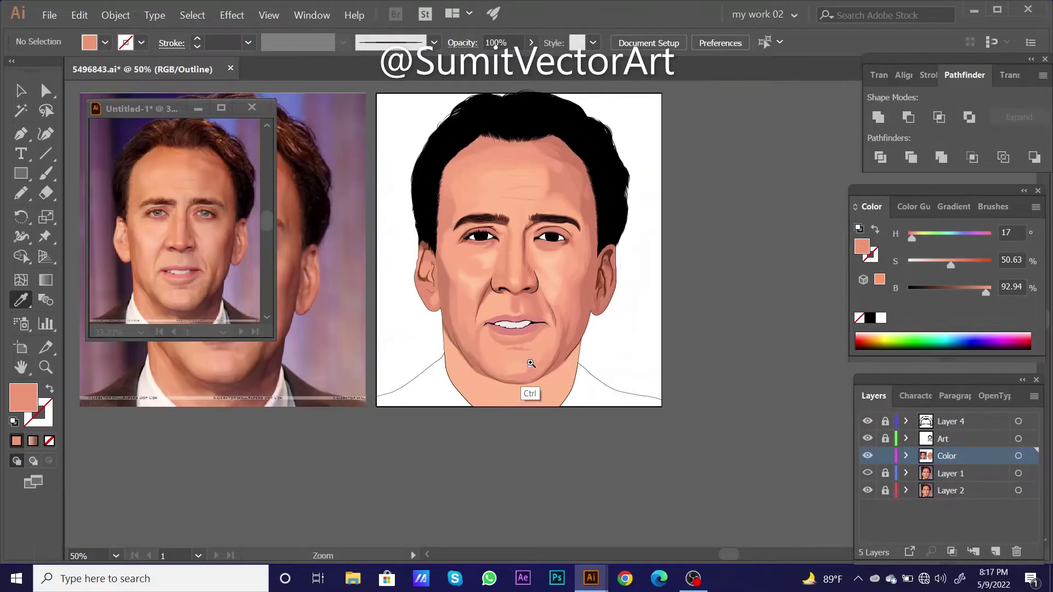
pyautogui.scroll(6, 528, 364)
pyautogui.hotkey('ctrl', 'y')
pyautogui.press('n')
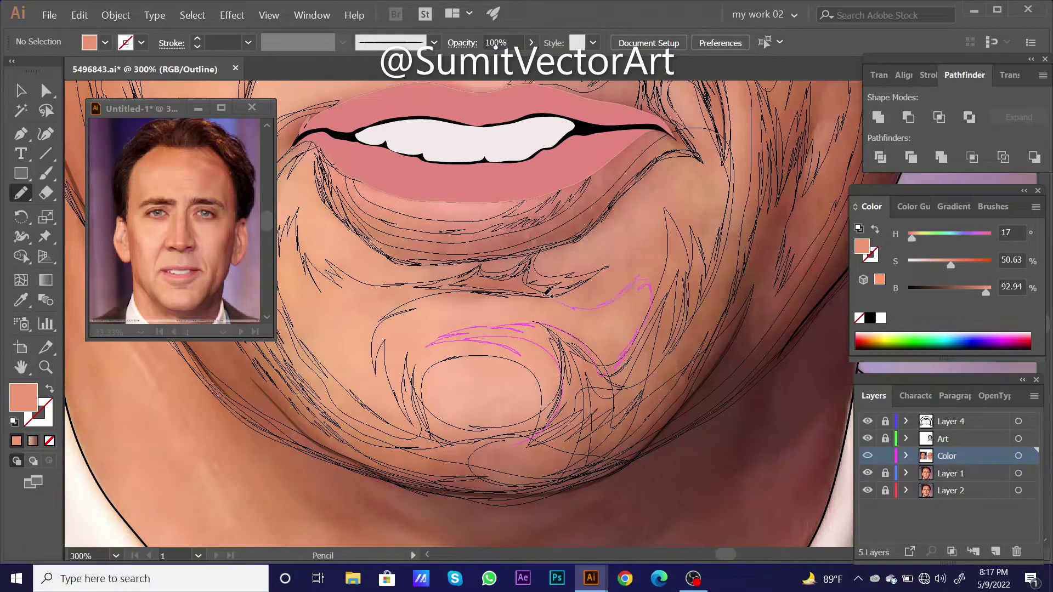
pyautogui.hotkey('ctrl', 'y')
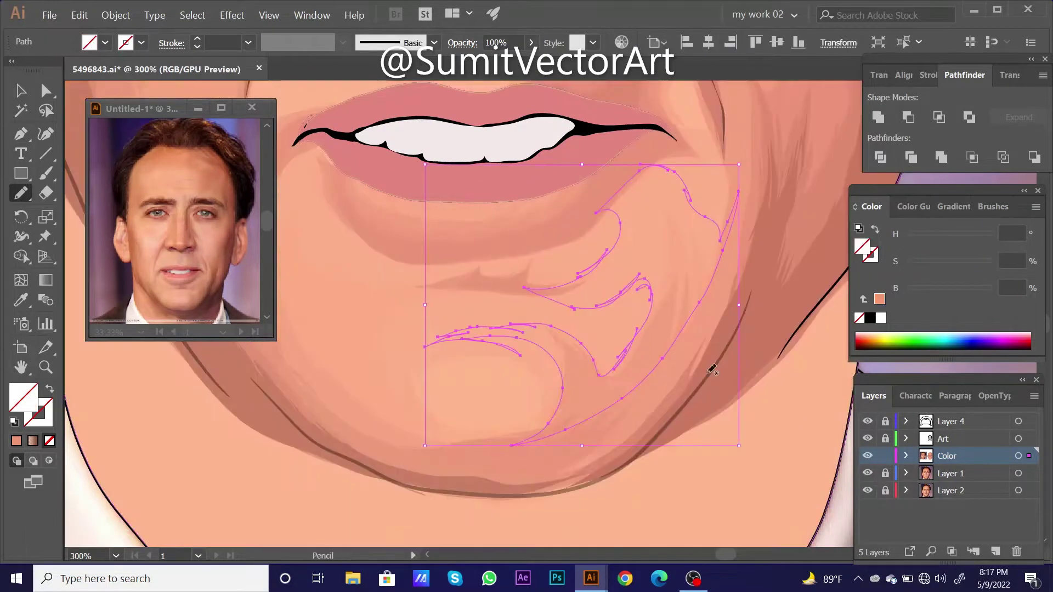
pyautogui.press('i')
pyautogui.click(762, 185)
pyautogui.rightClick(674, 236)
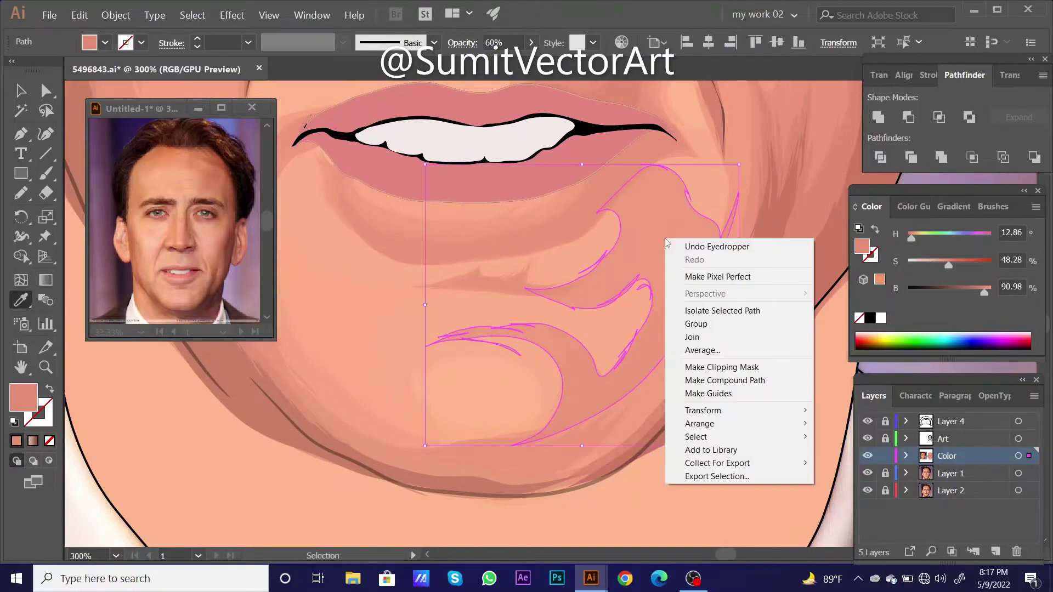
pyautogui.click(708, 245)
# - Pencil a highlight shape from the lip corner and fill it with a lighter skin tone
pyautogui.hotkey('ctrl', 'shift', 'a')
pyautogui.scroll(-5, 607, 319)
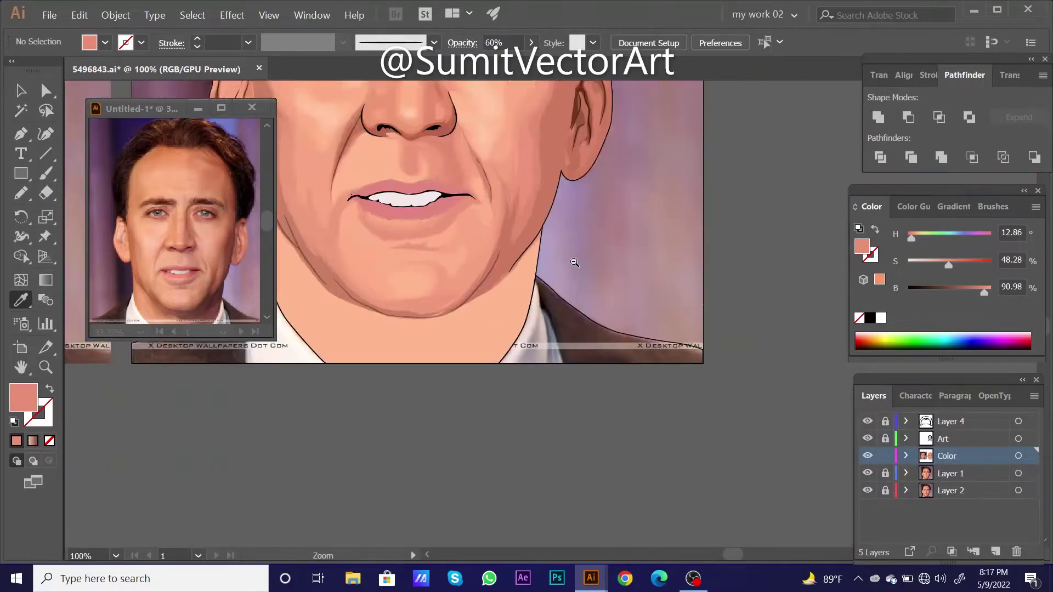
pyautogui.scroll(3, 571, 263)
pyautogui.hotkey('ctrl', 'y')
pyautogui.scroll(2, 555, 271)
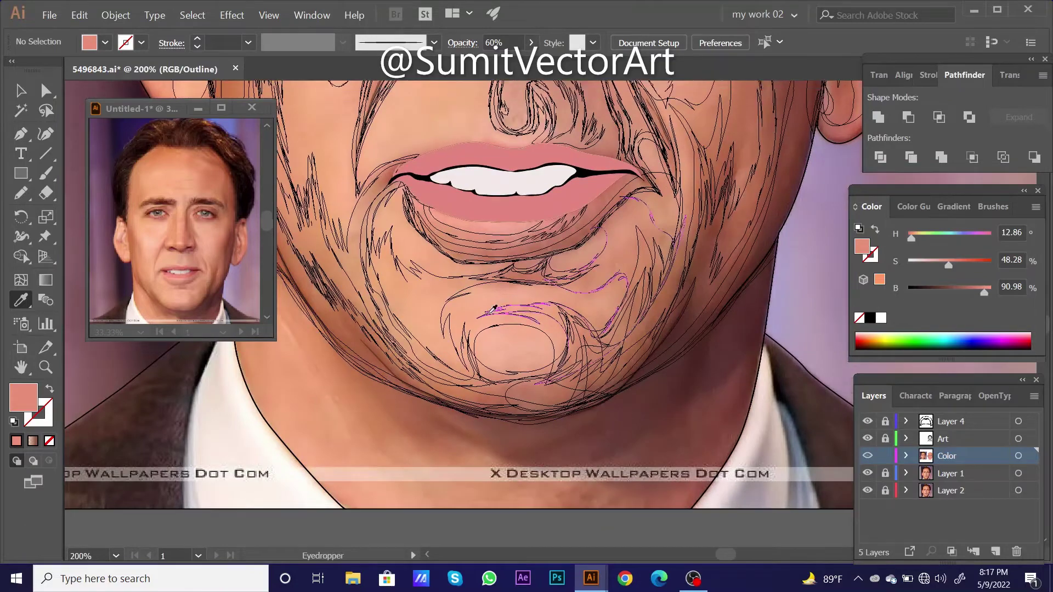
pyautogui.scroll(2, 555, 271)
pyautogui.press('n')
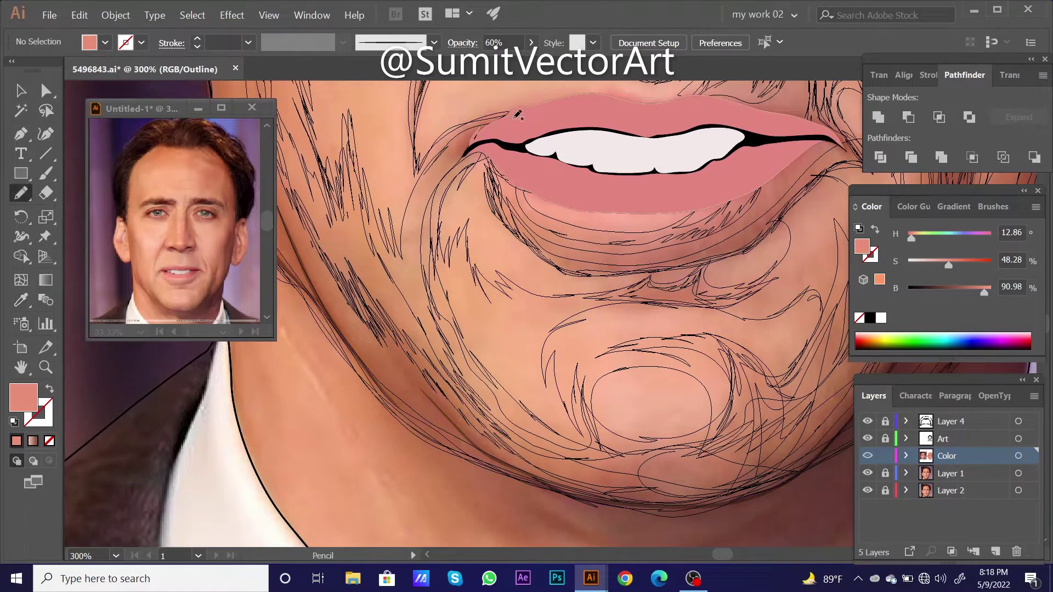
pyautogui.moveTo(500, 143); pyautogui.dragTo(494, 146)
pyautogui.hotkey('ctrl', 'y')
pyautogui.press('i')
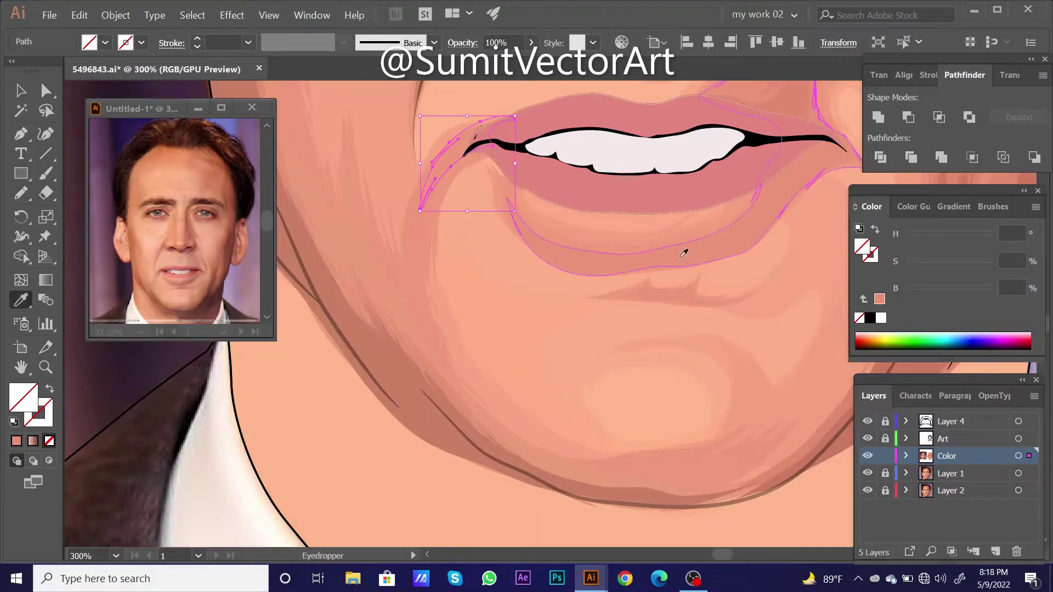
pyautogui.click(765, 228)
pyautogui.hotkey('ctrl', 'shift', 'a')
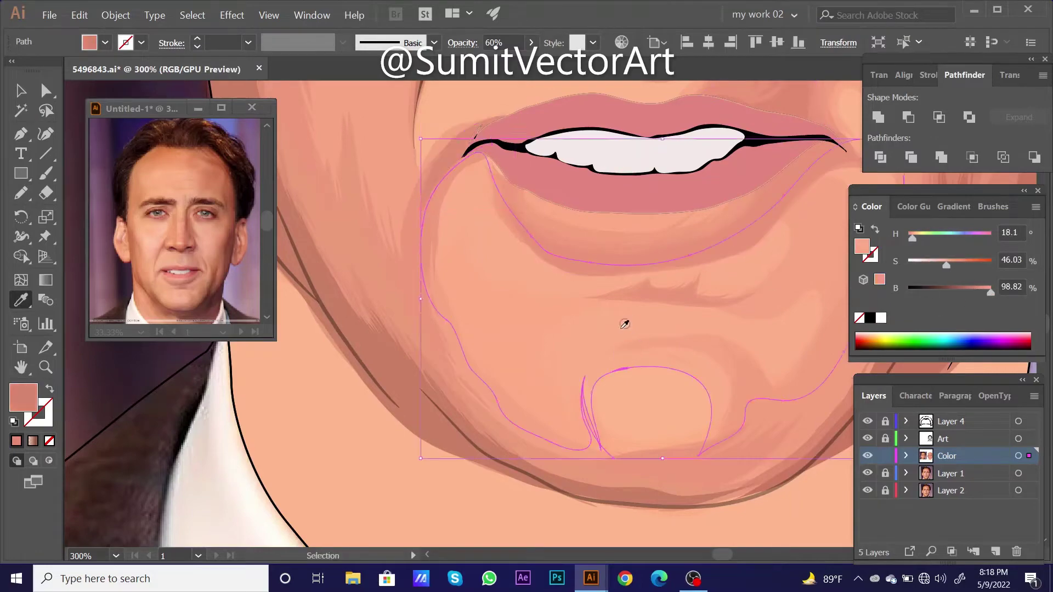
pyautogui.hotkey('ctrl', '0')
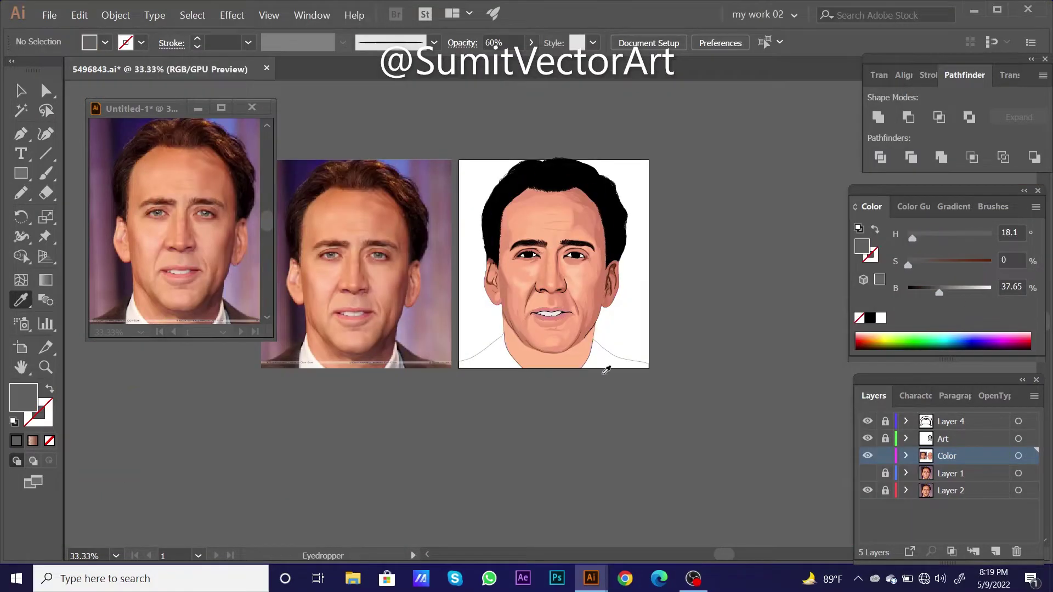
# - Pencil a highlight stroke on the cheek beside the nose in Outline view
pyautogui.scroll(5, 607, 370)
pyautogui.click(867, 473)
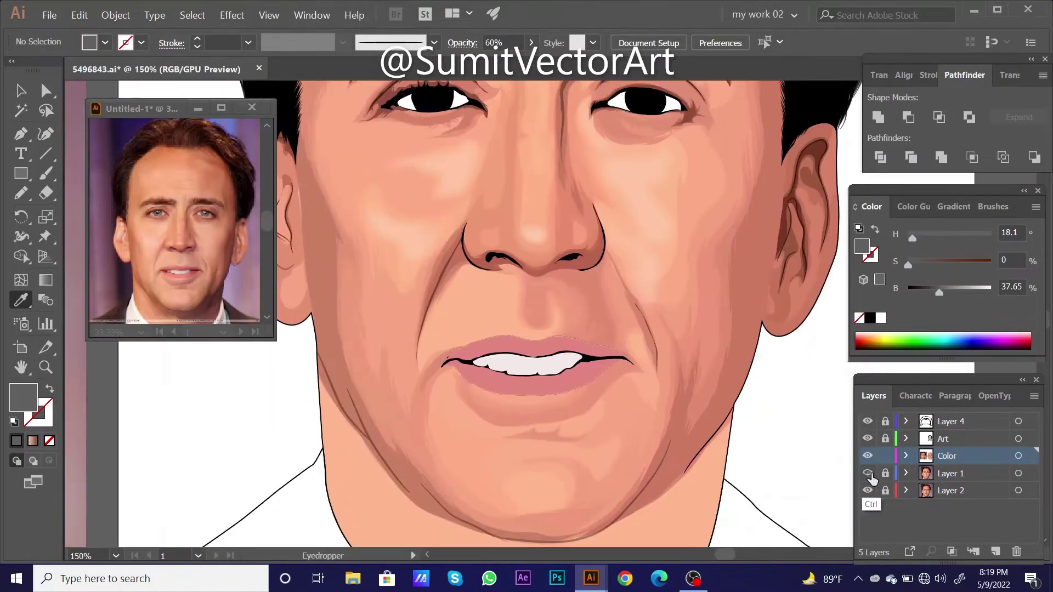
pyautogui.hotkey('ctrl', 'y')
pyautogui.press('n')
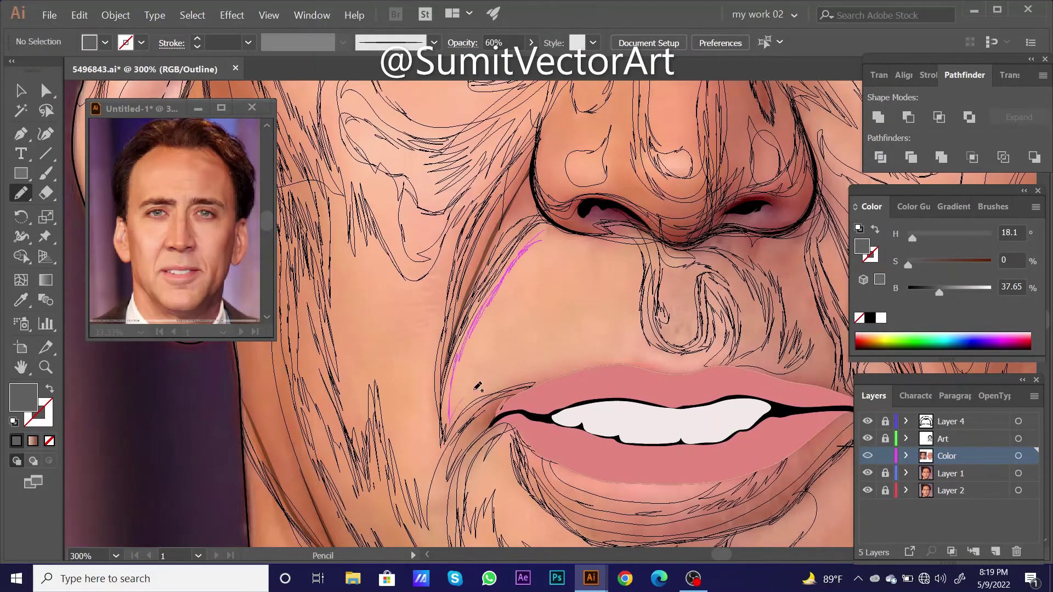
pyautogui.moveTo(477, 387); pyautogui.dragTo(500, 373)
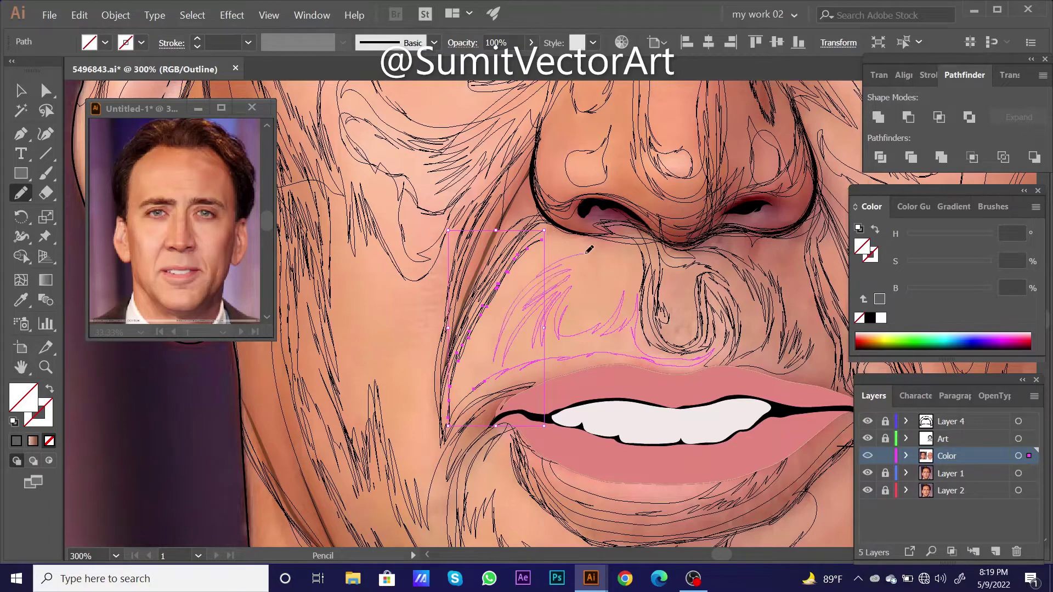
pyautogui.hotkey('ctrl', 'a')
pyautogui.hotkey('ctrl', 'y')
# - Lower the cheek strokes' fill saturation and sample a salmon skin tone
pyautogui.press('i')
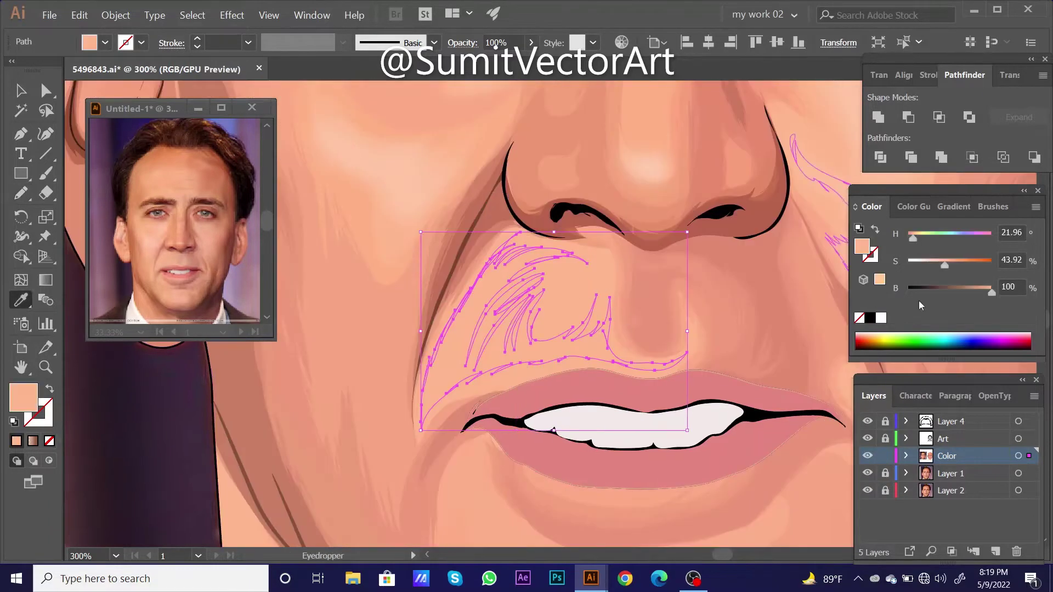
pyautogui.click(939, 265)
pyautogui.click(576, 381)
pyautogui.scroll(-5, 576, 381)
pyautogui.hotkey('ctrl', 'shift', 'a')
pyautogui.scroll(2, 558, 317)
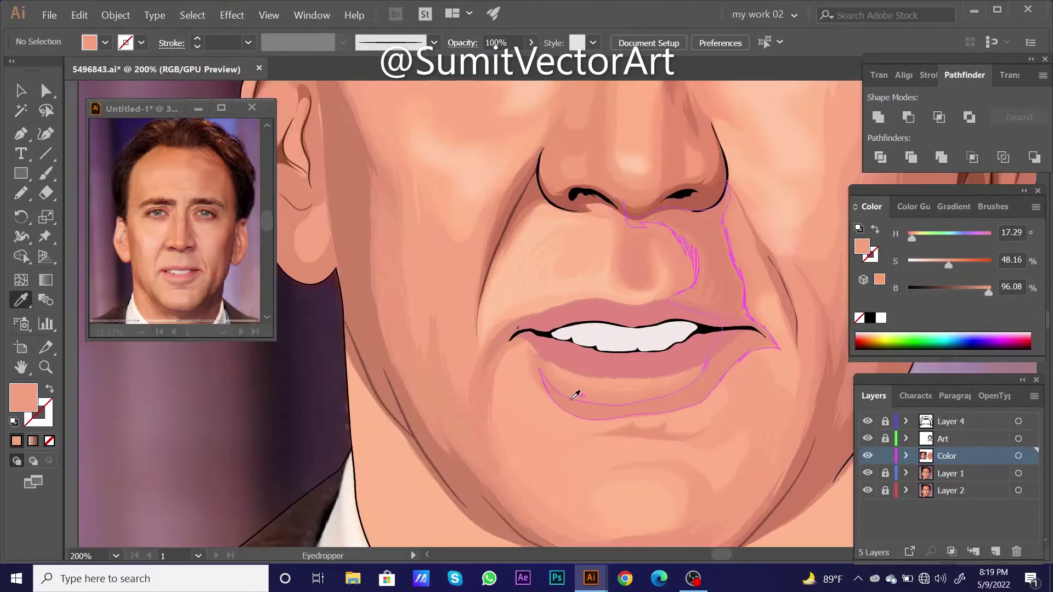
pyautogui.scroll(-1, 576, 387)
pyautogui.scroll(2, 592, 359)
pyautogui.scroll(1, 571, 346)
pyautogui.scroll(2, 536, 331)
# - Draw highlight strokes curling around the chin, filled salmon at brightness 100
pyautogui.hotkey('ctrl', 'y')
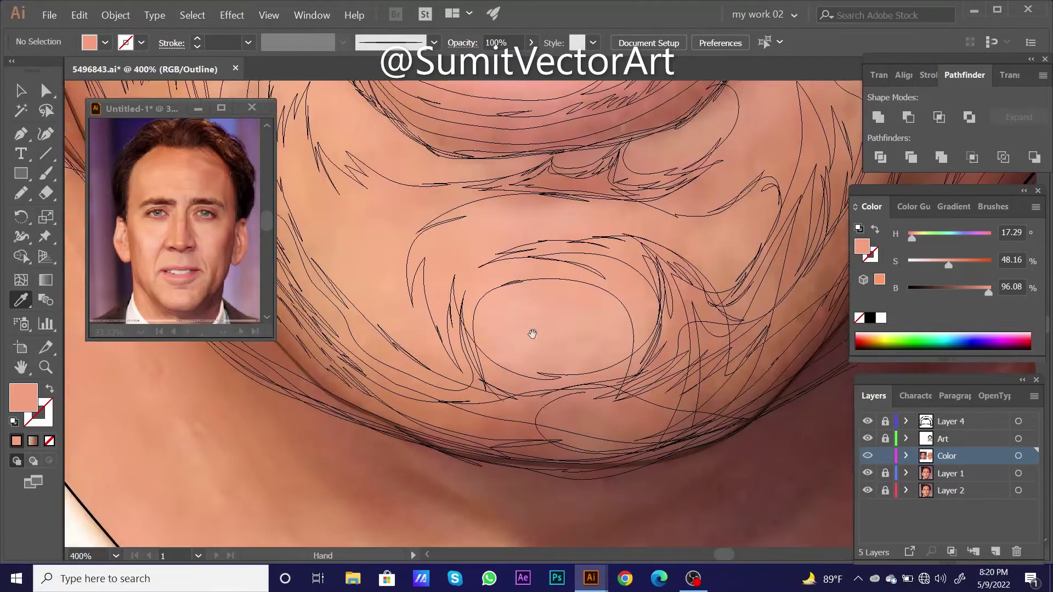
pyautogui.press('n')
pyautogui.moveTo(460, 295); pyautogui.dragTo(457, 315)
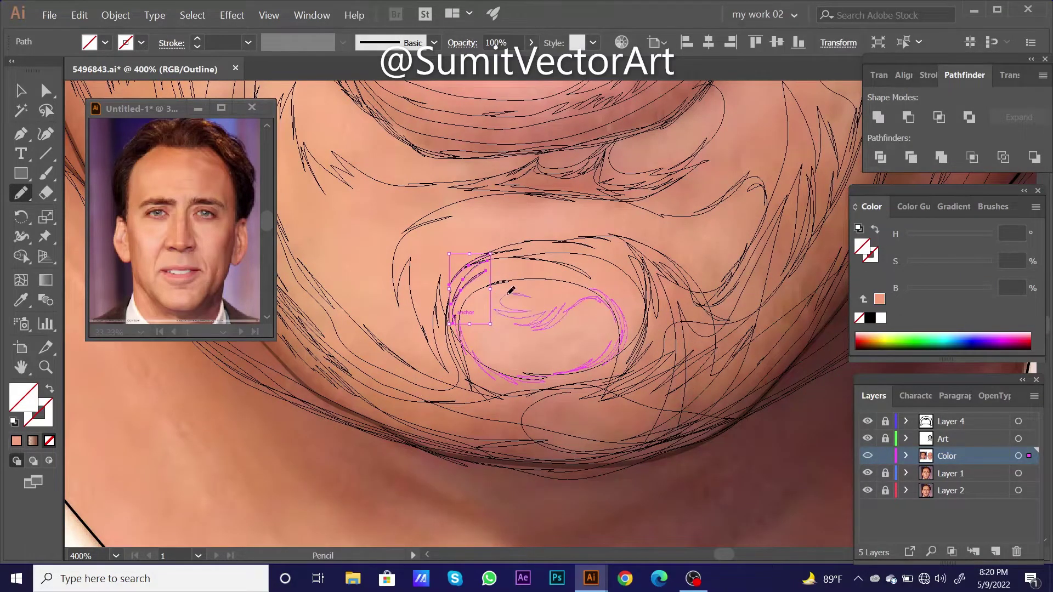
pyautogui.hotkey('ctrl', 'a')
pyautogui.hotkey('ctrl', 'y')
pyautogui.press('i')
pyautogui.click(689, 357)
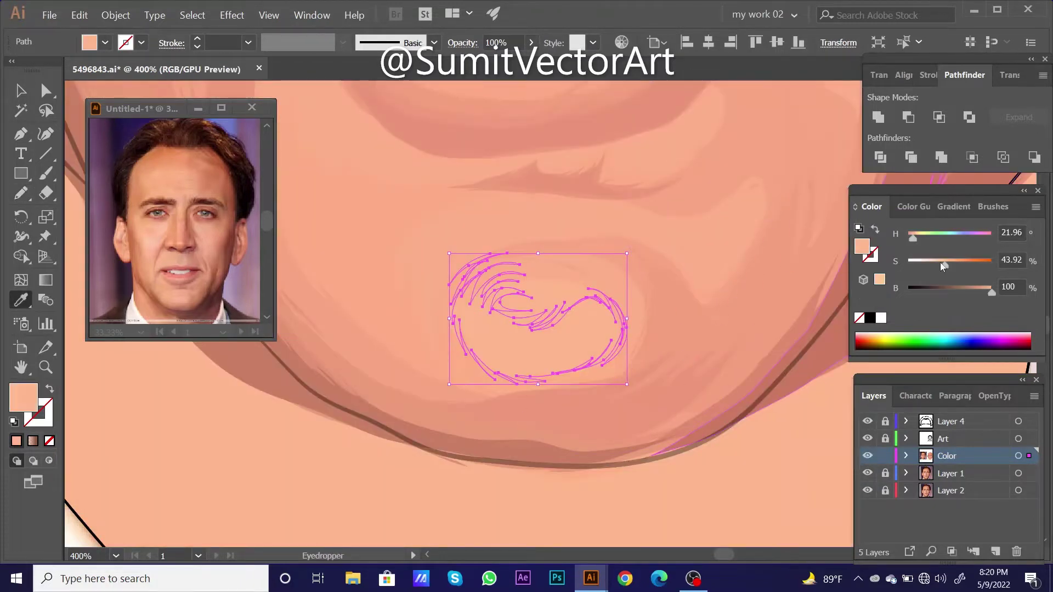
pyautogui.moveTo(982, 293); pyautogui.dragTo(993, 293)
# - Group the cheek highlight strokes via the right-click menu
pyautogui.hotkey('ctrl', 'shift', 'a')
pyautogui.scroll(-5, 579, 426)
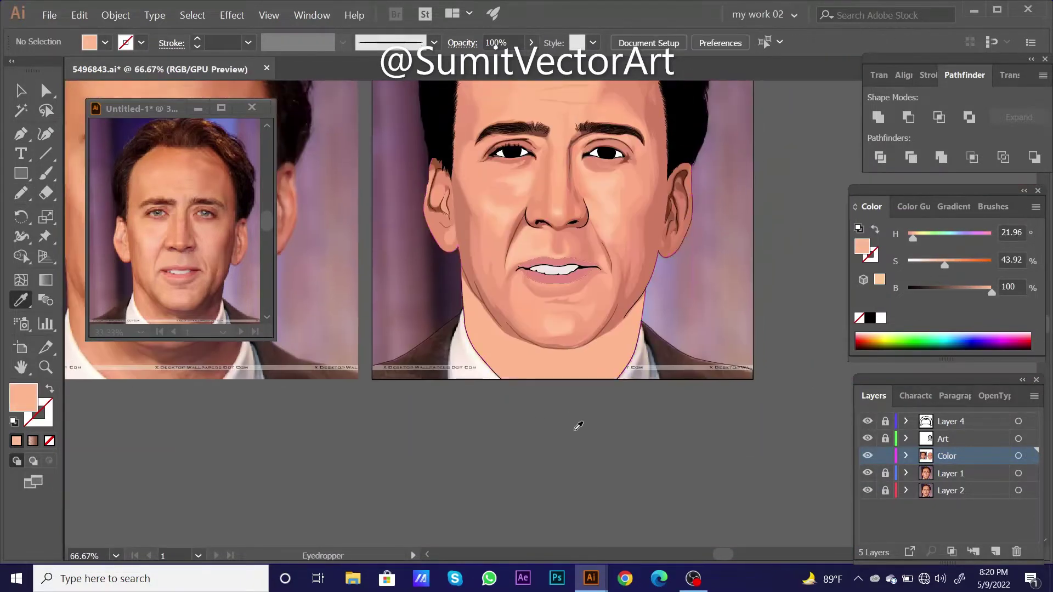
pyautogui.scroll(5, 602, 381)
pyautogui.keyDown('ctrl'); pyautogui.click(575, 219); pyautogui.keyUp('ctrl')
pyautogui.rightClick(582, 231)
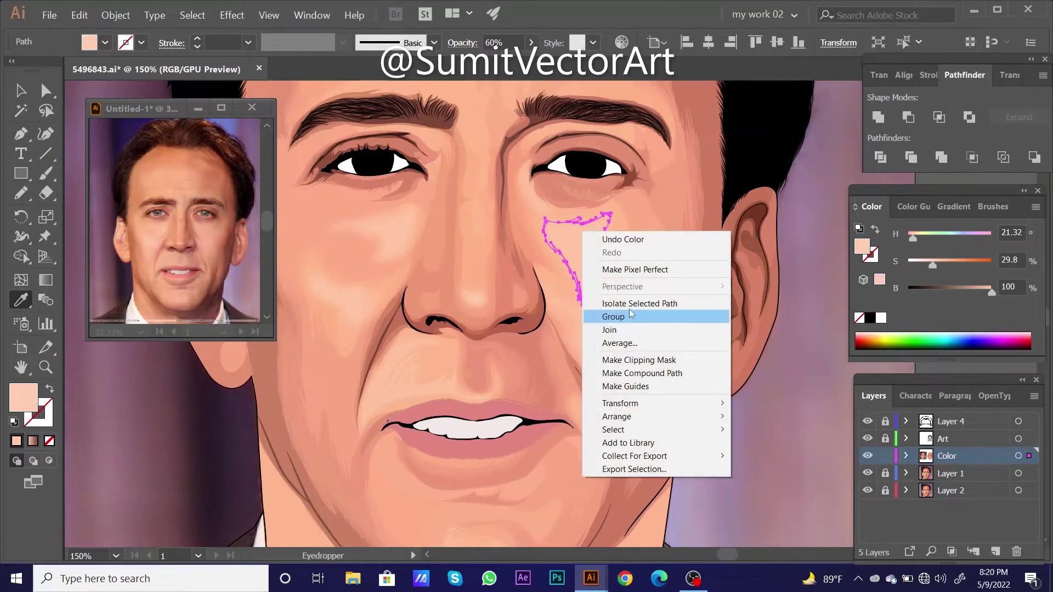
pyautogui.click(639, 303)
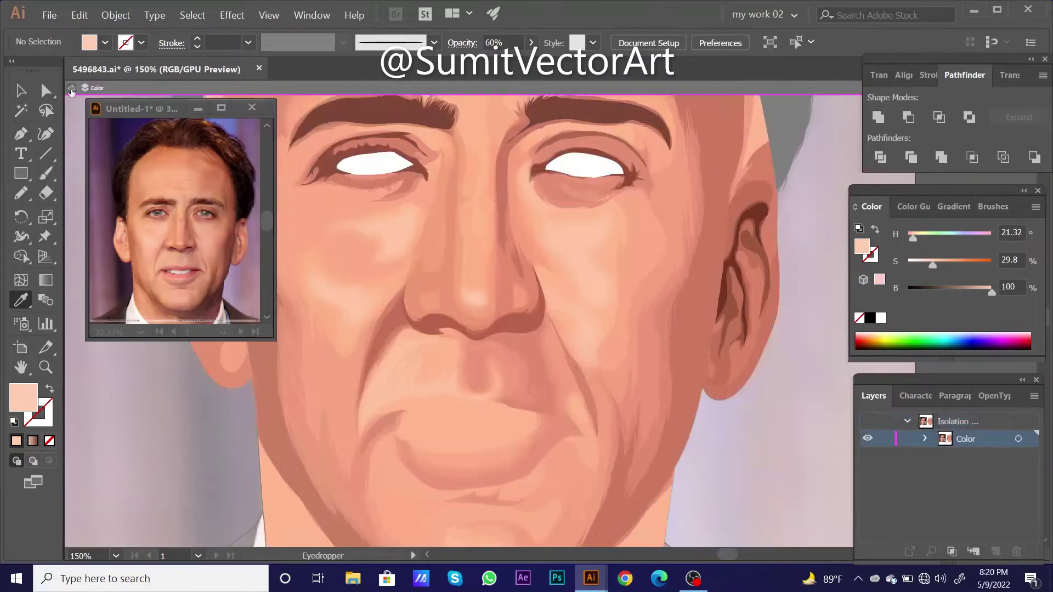
pyautogui.press('Escape')
pyautogui.hotkey('ctrl', 'shift', 'a')
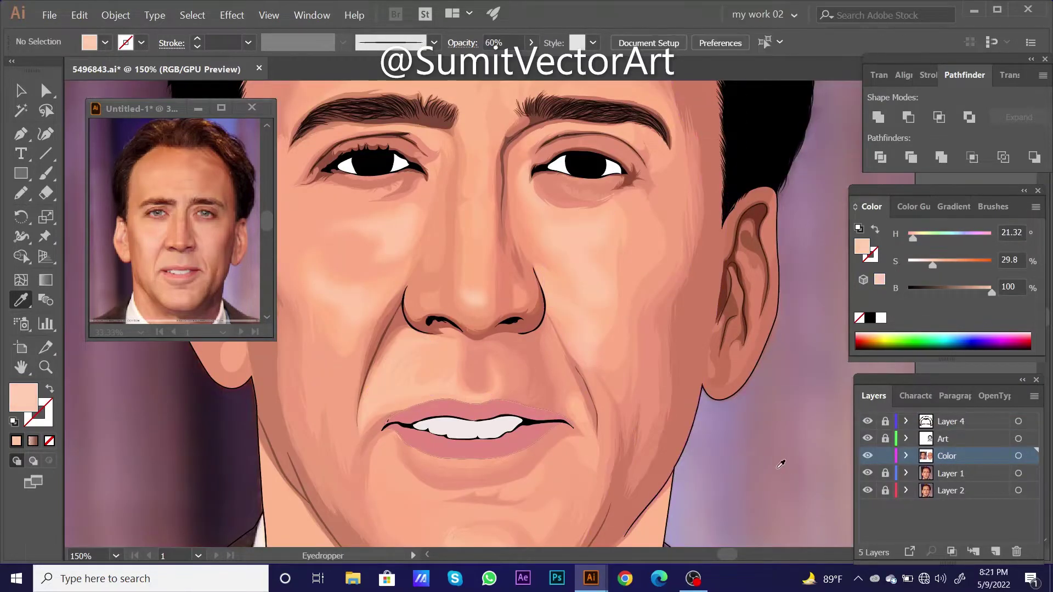
# - Draw highlight strokes on the left side of the chin, filled with salmon skin tone
pyautogui.scroll(-3, 504, 362)
pyautogui.scroll(3, 505, 362)
pyautogui.scroll(2, 505, 362)
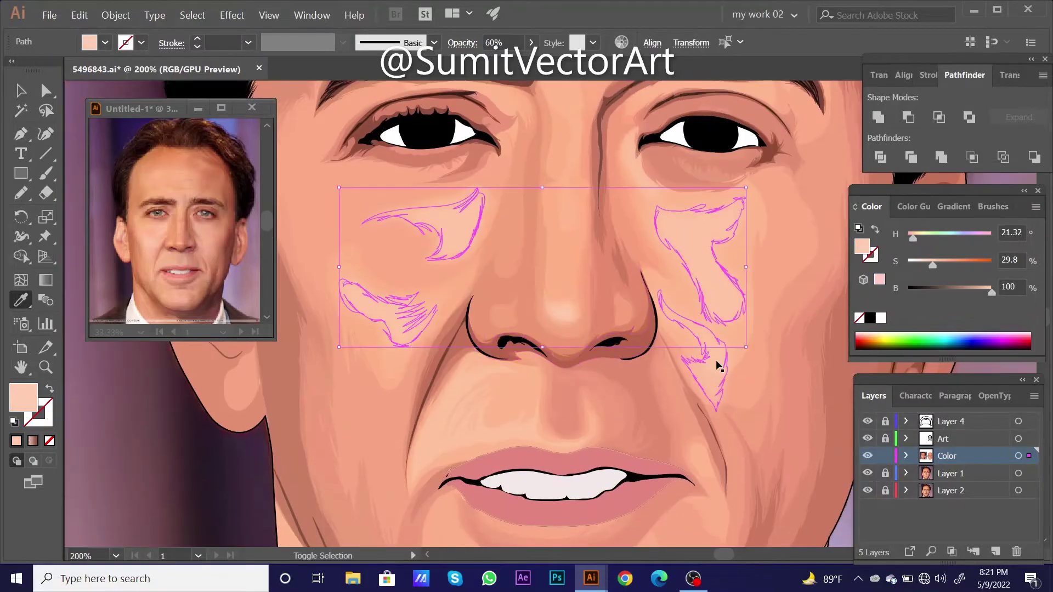
pyautogui.scroll(-5, 715, 355)
pyautogui.hotkey('ctrl', 'y')
pyautogui.scroll(2, 670, 278)
pyautogui.scroll(-2, 549, 274)
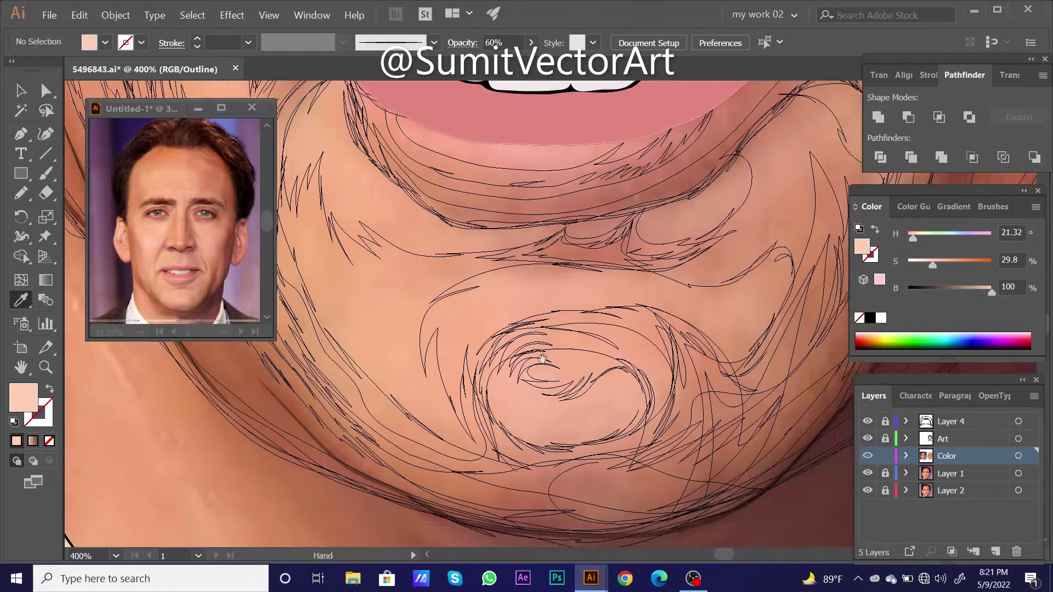
pyautogui.press('n')
pyautogui.moveTo(384, 346)
pyautogui.mouseDown()
pyautogui.moveTo(413, 418)
pyautogui.moveTo(459, 451)
pyautogui.mouseUp()
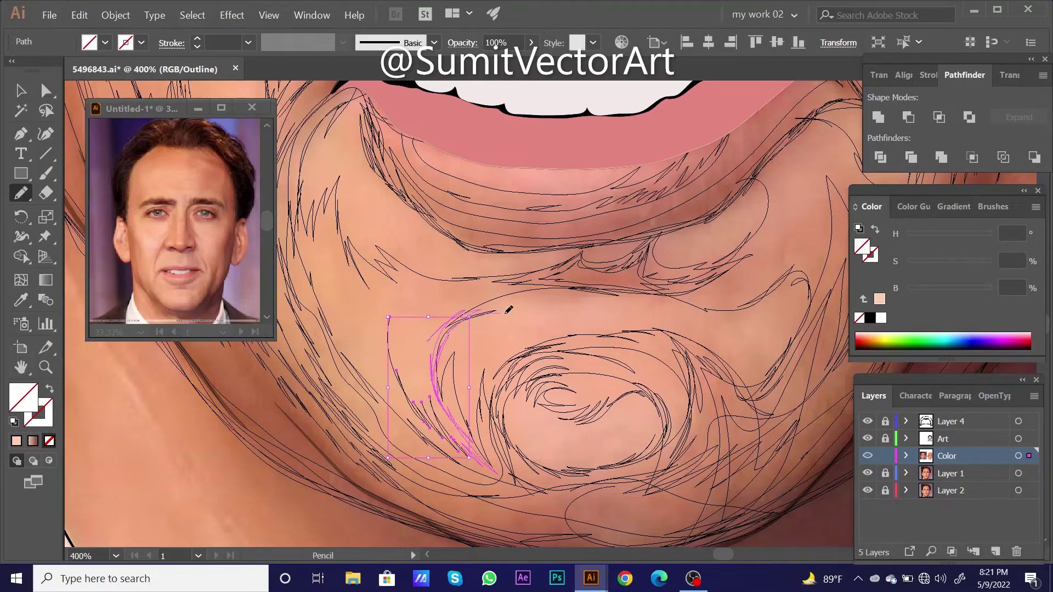
pyautogui.hotkey('ctrl', 'y')
pyautogui.press('i')
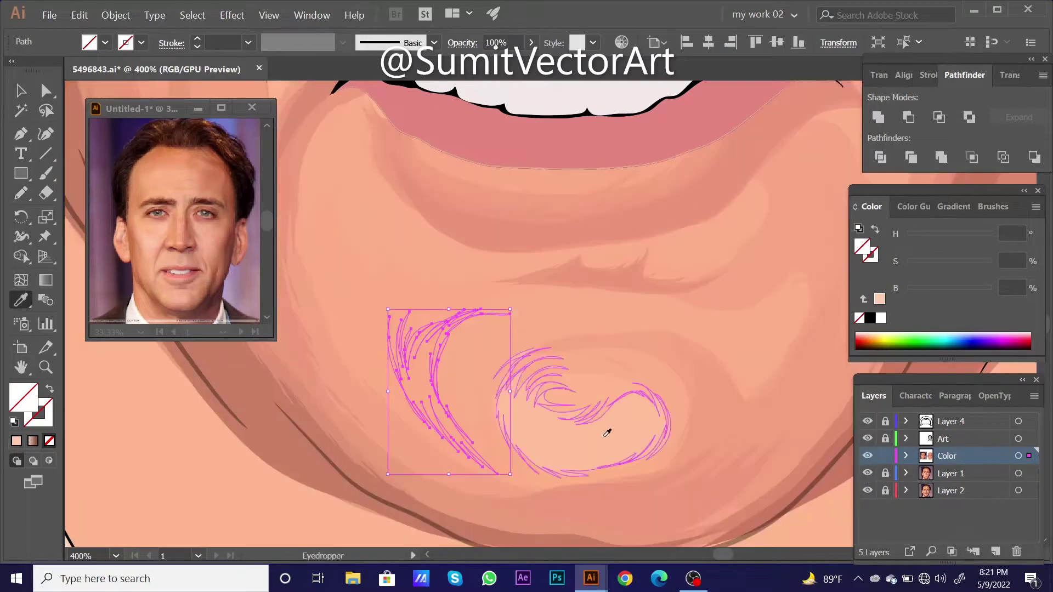
pyautogui.click(606, 431)
# - Add small chin strokes filled with a light salmon skin tone
pyautogui.hotkey('ctrl', '-')
pyautogui.hotkey('ctrl', '-')
pyautogui.hotkey('ctrl', '-')
pyautogui.hotkey('ctrl', '-')
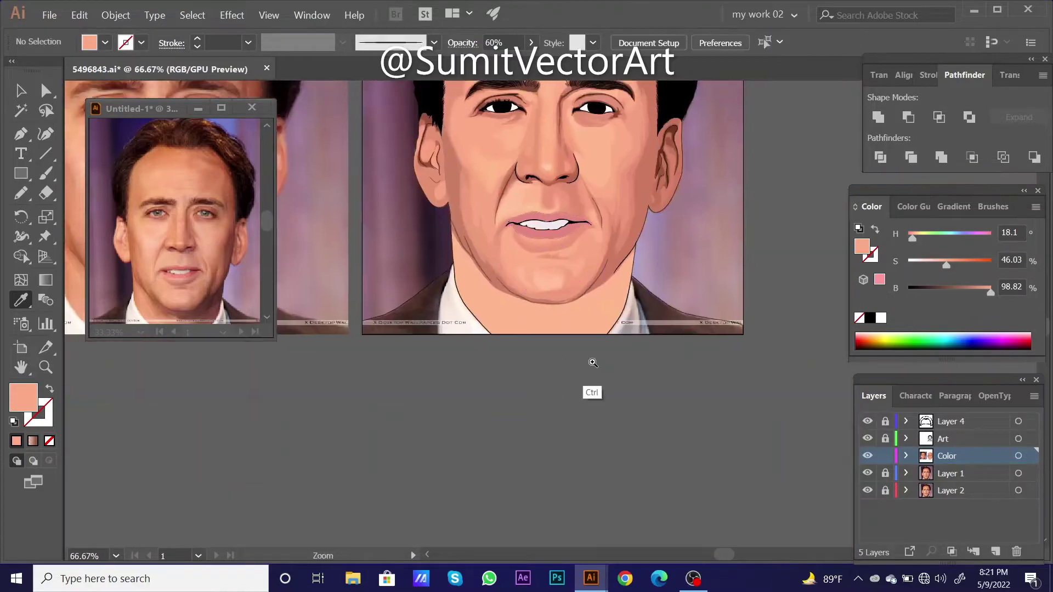
pyautogui.hotkey('ctrl', '+')
pyautogui.hotkey('ctrl', '+')
pyautogui.hotkey('ctrl', '+')
pyautogui.click(504, 391)
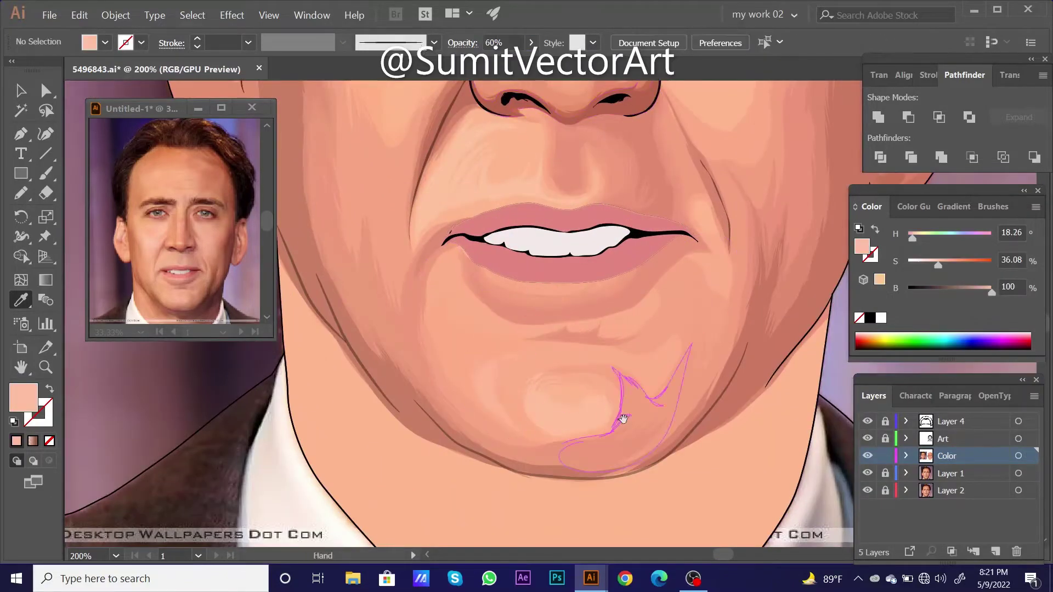
pyautogui.hotkey('ctrl', 'y')
pyautogui.moveTo(548, 361); pyautogui.dragTo(554, 356)
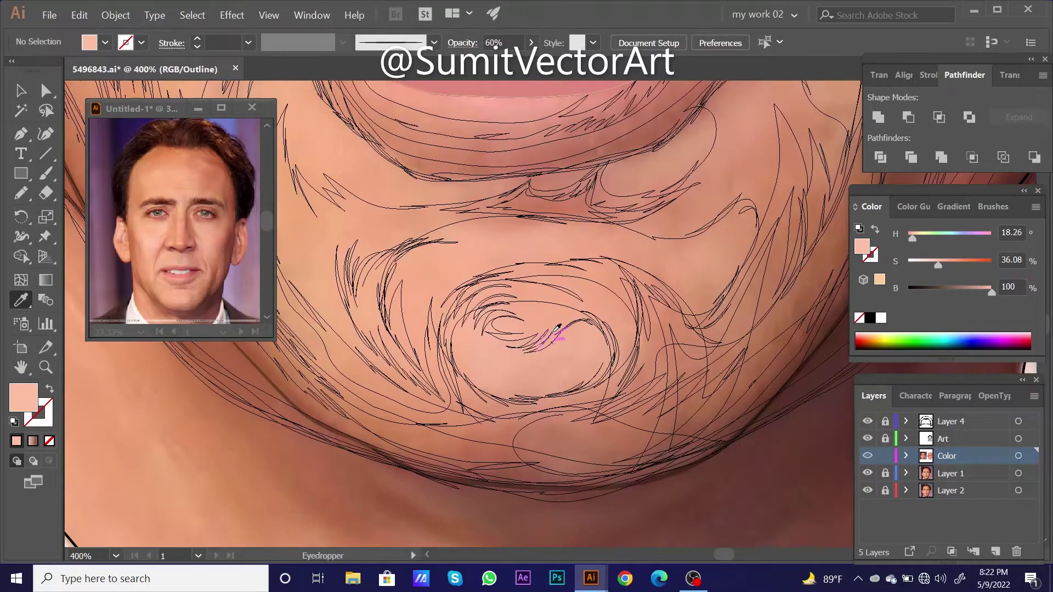
pyautogui.press('n')
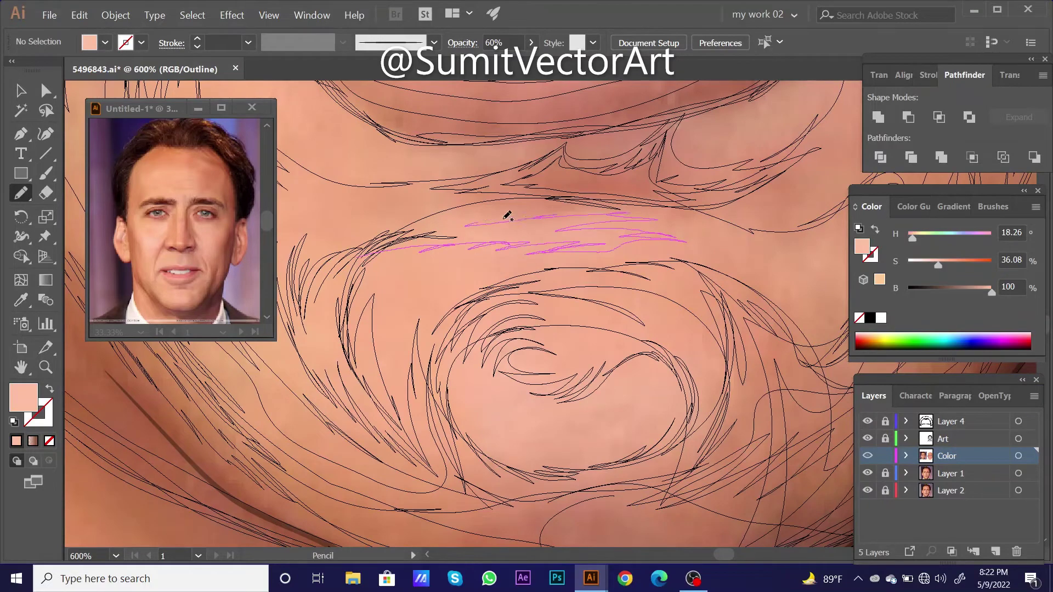
pyautogui.hotkey('ctrl', 'y')
pyautogui.press('i')
pyautogui.click(402, 313)
pyautogui.hotkey('ctrl', '-')
pyautogui.hotkey('ctrl', '-')
pyautogui.hotkey('ctrl', '-')
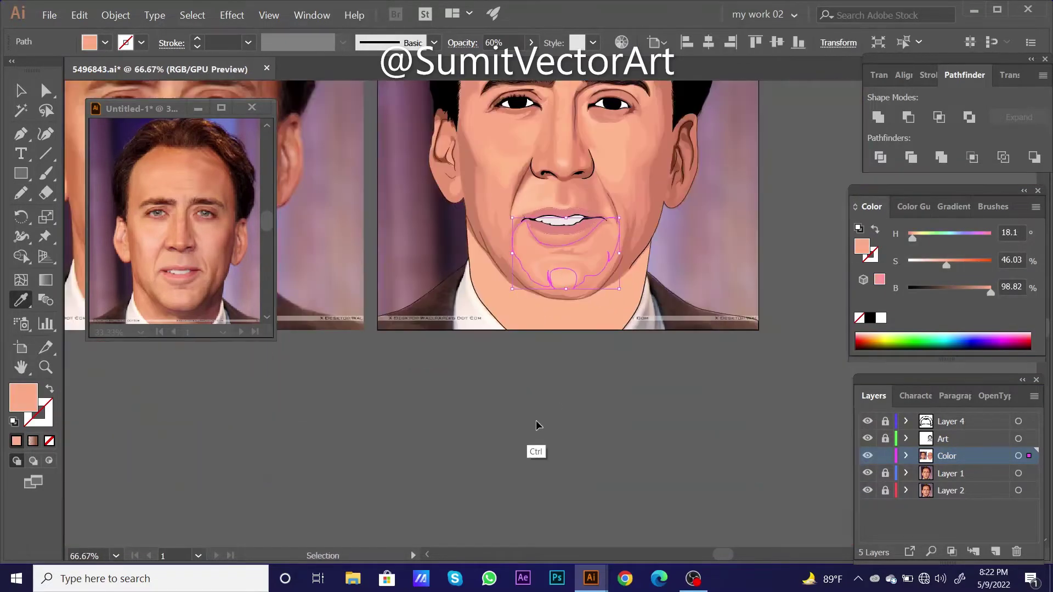
# - Pencil a highlight shape on the cheek below the eye, filled with peach skin tone
pyautogui.hotkey('ctrl', 'y')
pyautogui.hotkey('ctrl', '+')
pyautogui.hotkey('ctrl', '+')
pyautogui.hotkey('ctrl', '+')
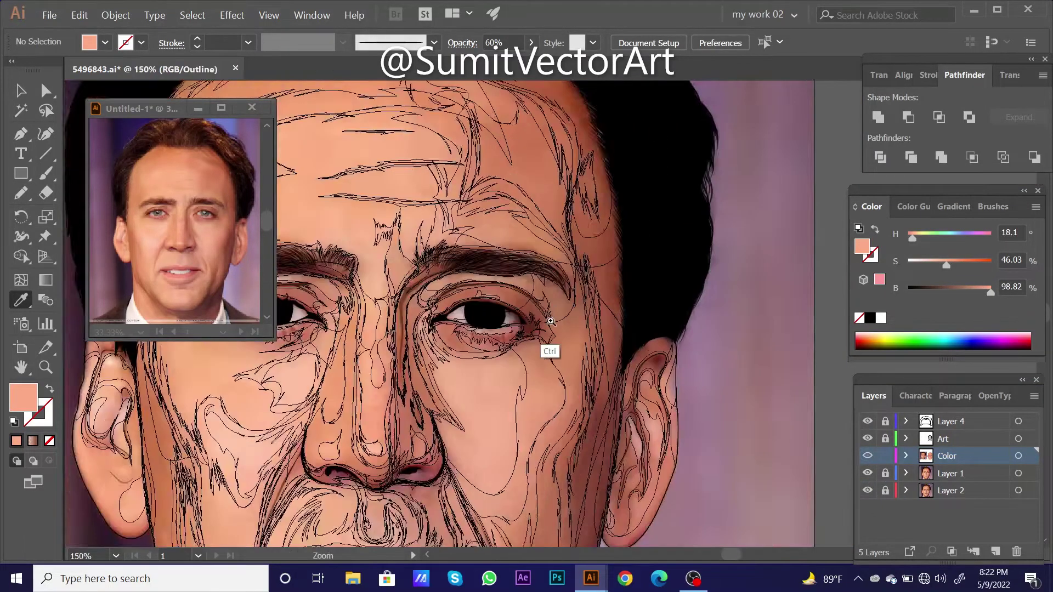
pyautogui.moveTo(497, 240); pyautogui.dragTo(493, 185)
pyautogui.press('n')
pyautogui.moveTo(425, 237); pyautogui.dragTo(476, 295)
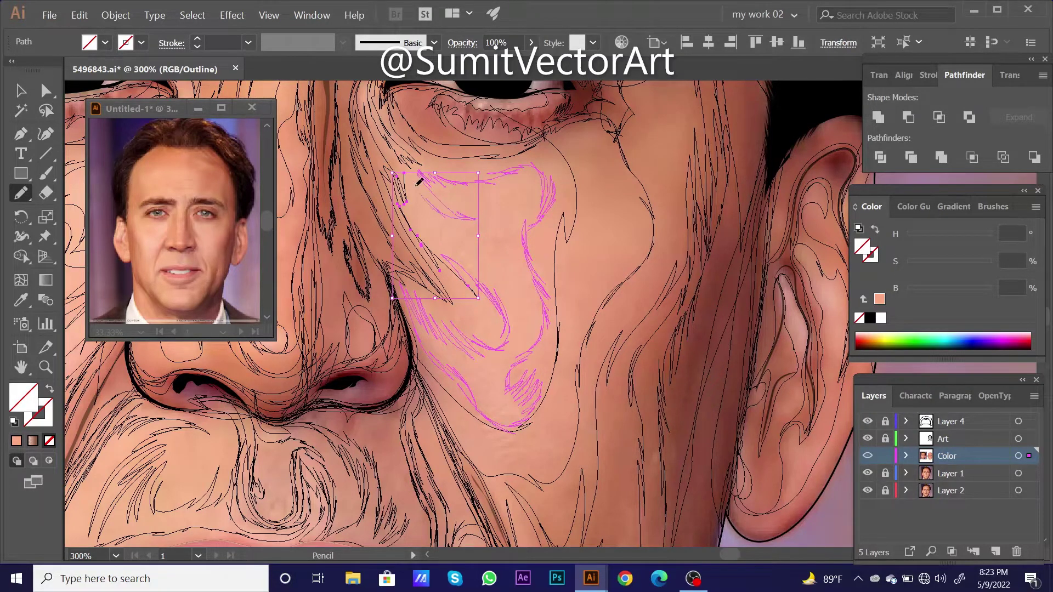
pyautogui.hotkey('ctrl', 'y')
pyautogui.press('i')
pyautogui.click(388, 341)
pyautogui.hotkey('ctrl', 'shift', 'a')
pyautogui.hotkey('ctrl', '-')
pyautogui.hotkey('ctrl', '-')
pyautogui.hotkey('ctrl', '-')
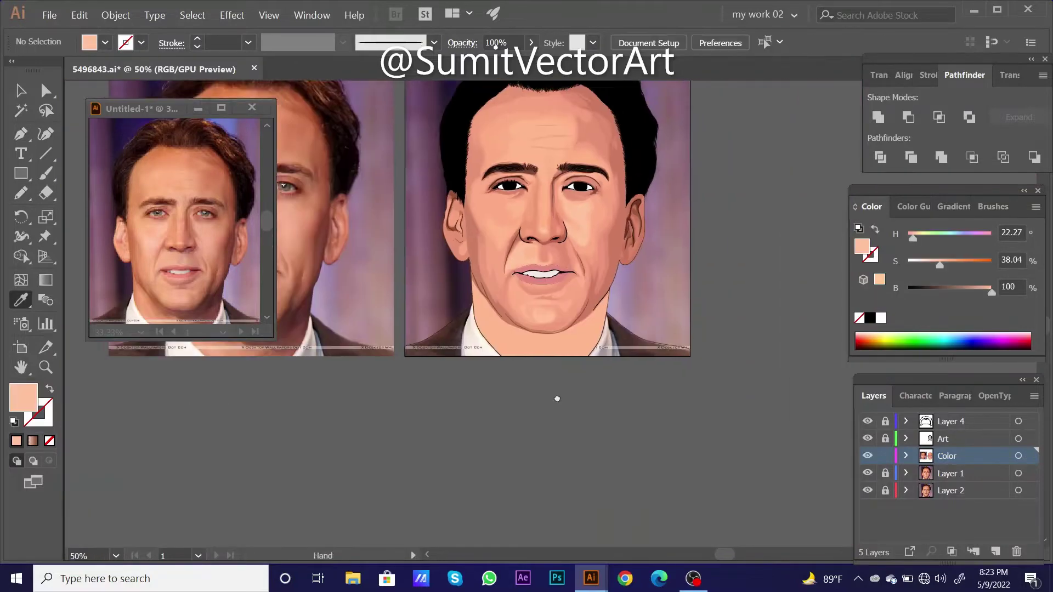
# - Apply a linear gradient fill to the cheek highlight shape
pyautogui.hotkey('ctrl', '+')
pyautogui.click(543, 296)
pyautogui.hotkey('ctrl', '+')
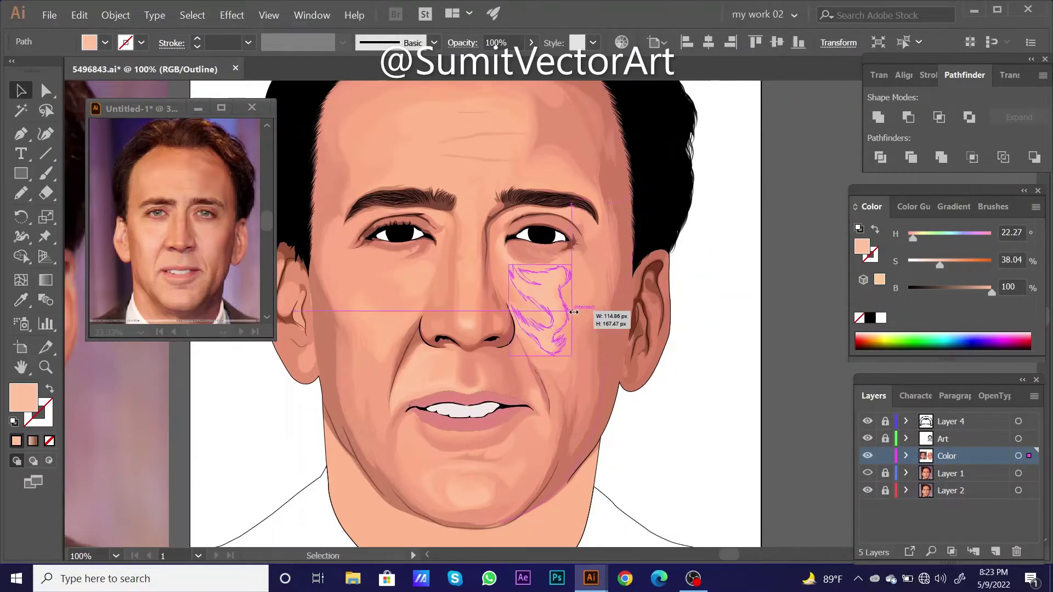
pyautogui.hotkey('ctrl', '-')
pyautogui.hotkey('ctrl', '+')
pyautogui.hotkey('ctrl', '+')
pyautogui.press('a')
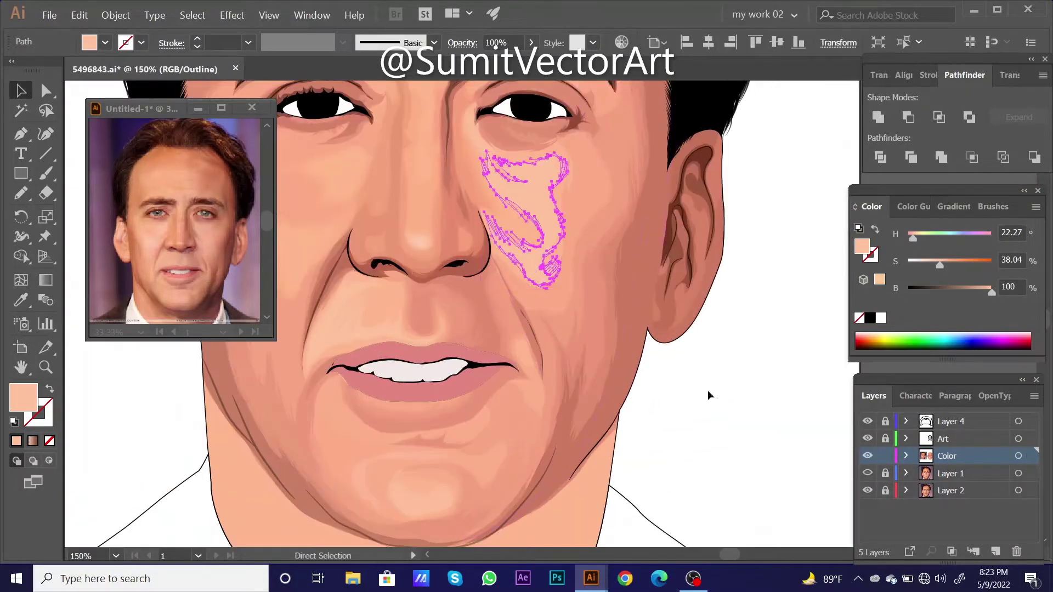
pyautogui.hotkey('ctrl', 'shift', 'a')
pyautogui.hotkey('ctrl', '-')
pyautogui.hotkey('ctrl', '-')
pyautogui.hotkey('ctrl', '-')
pyautogui.hotkey('ctrl', '+')
pyautogui.hotkey('ctrl', '+')
pyautogui.hotkey('ctrl', '+')
pyautogui.click(546, 329)
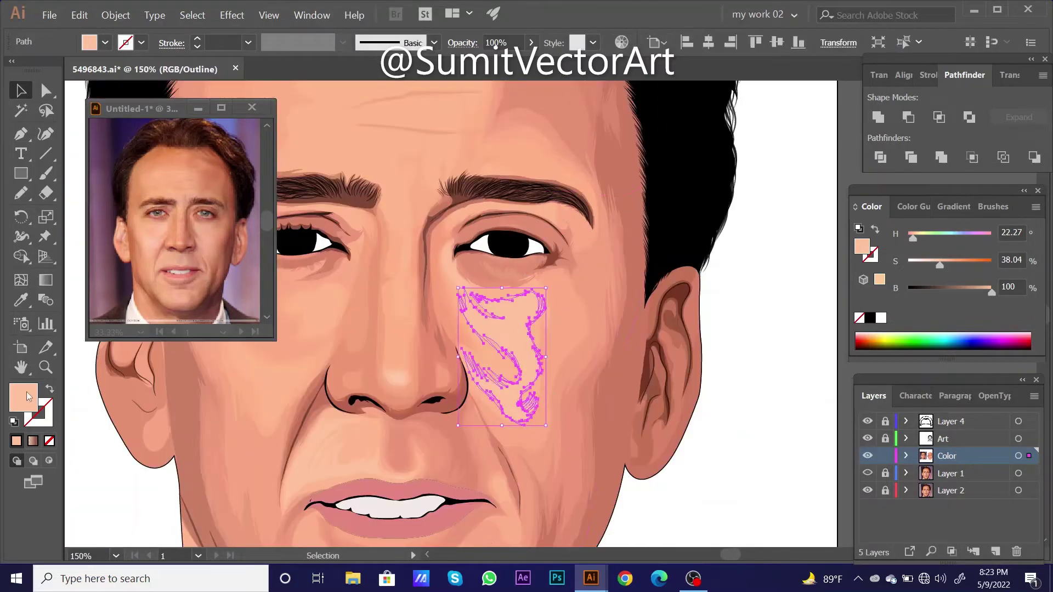
pyautogui.doubleClick(23, 396)
pyautogui.hotkey('ctrl', 'c')
pyautogui.press('Escape')
pyautogui.click(948, 206)
pyautogui.click(956, 324)
# - Paste a new gradient stop colour and set the end stop to 40% opacity
pyautogui.doubleClick(1015, 339)
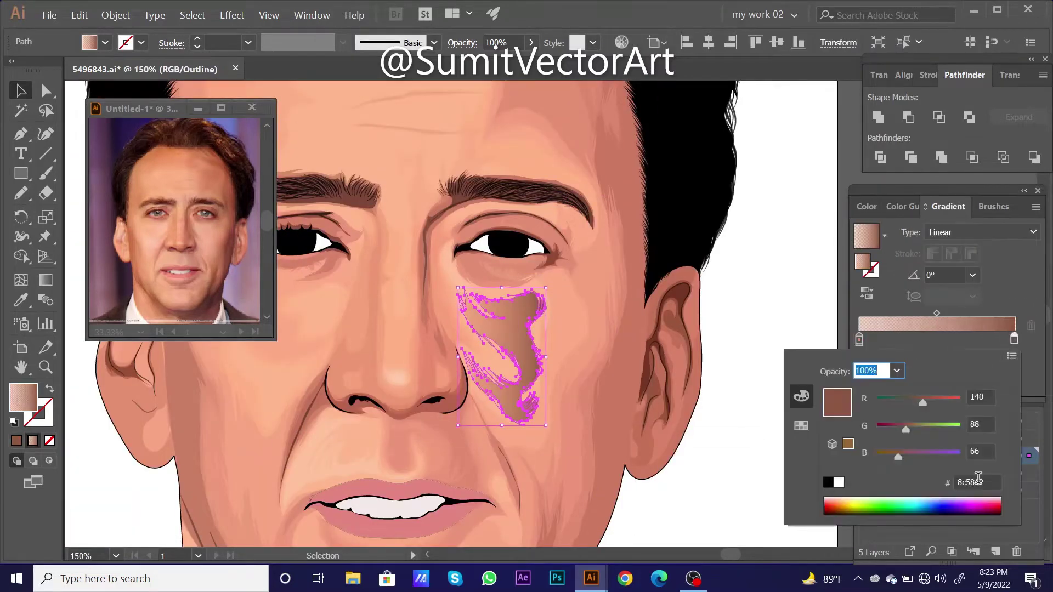
pyautogui.tripleClick(965, 481)
pyautogui.hotkey('ctrl', 'v')
pyautogui.press('Return')
pyautogui.click(46, 280)
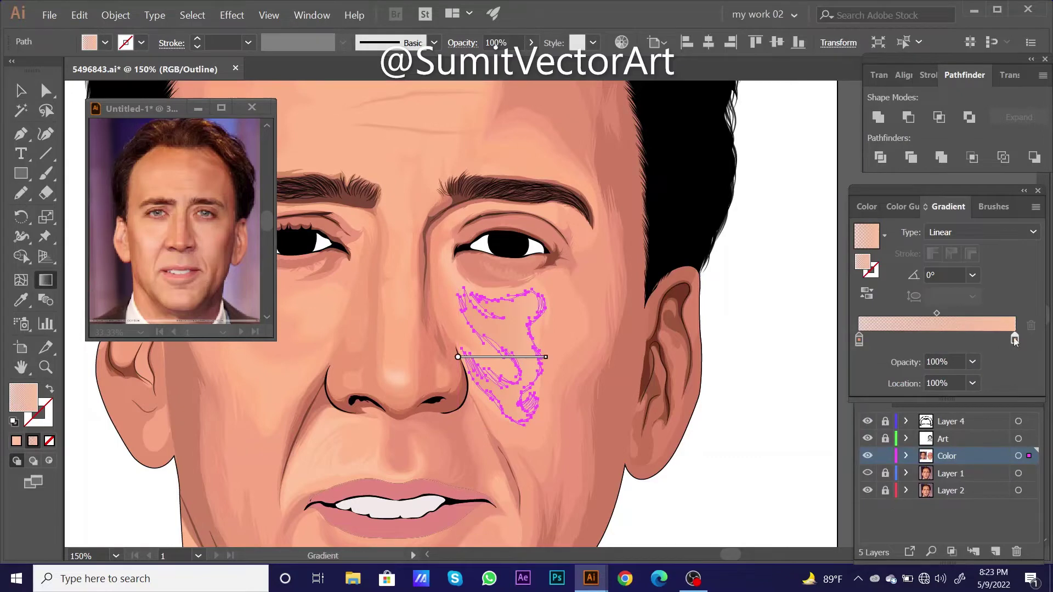
pyautogui.click(859, 339)
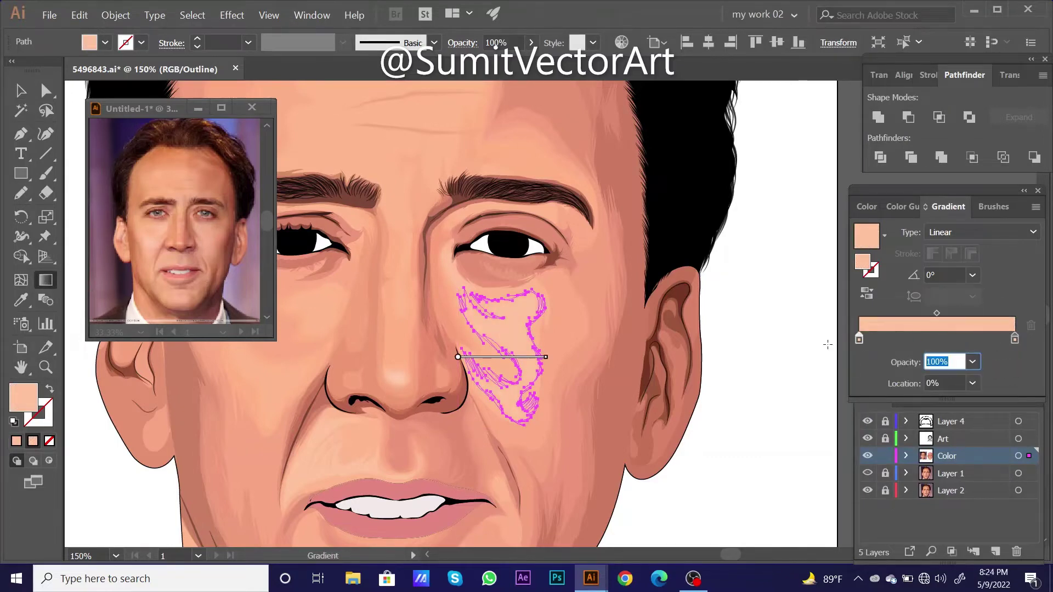
pyautogui.write('40')
pyautogui.press('Return')
pyautogui.hotkey('ctrl', '+')
# - Redraw the gradient direction across the cheek
pyautogui.moveTo(547, 344)
pyautogui.mouseDown()
pyautogui.moveTo(435, 328)
pyautogui.moveTo(570, 357)
pyautogui.mouseUp()
pyautogui.hotkey('ctrl', 'shift', 'a')
pyautogui.hotkey('ctrl', 'shift', 'a')
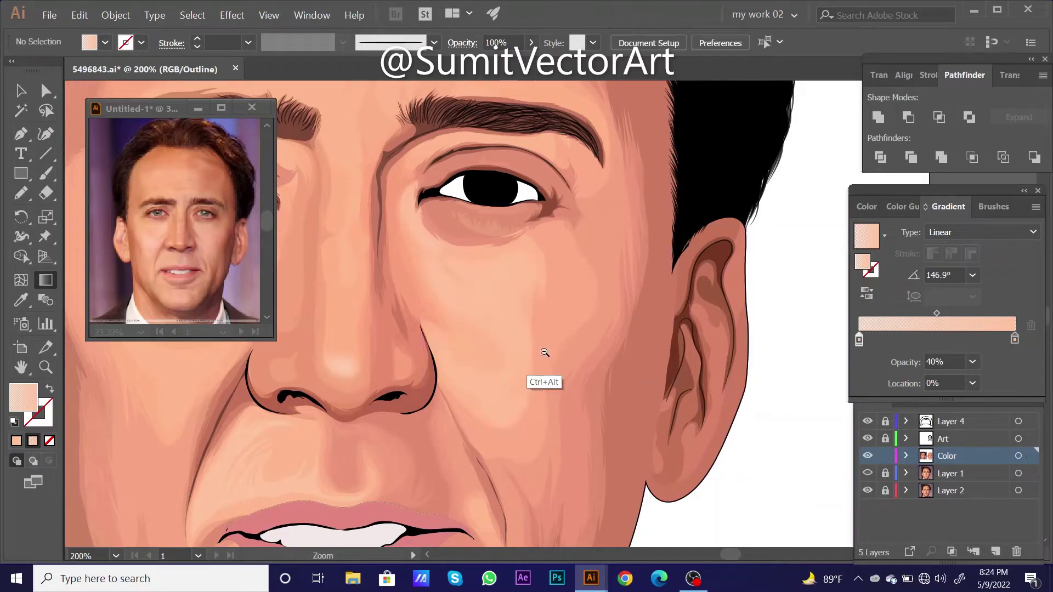
pyautogui.hotkey('ctrl', '0')
pyautogui.scroll(5, 757, 368)
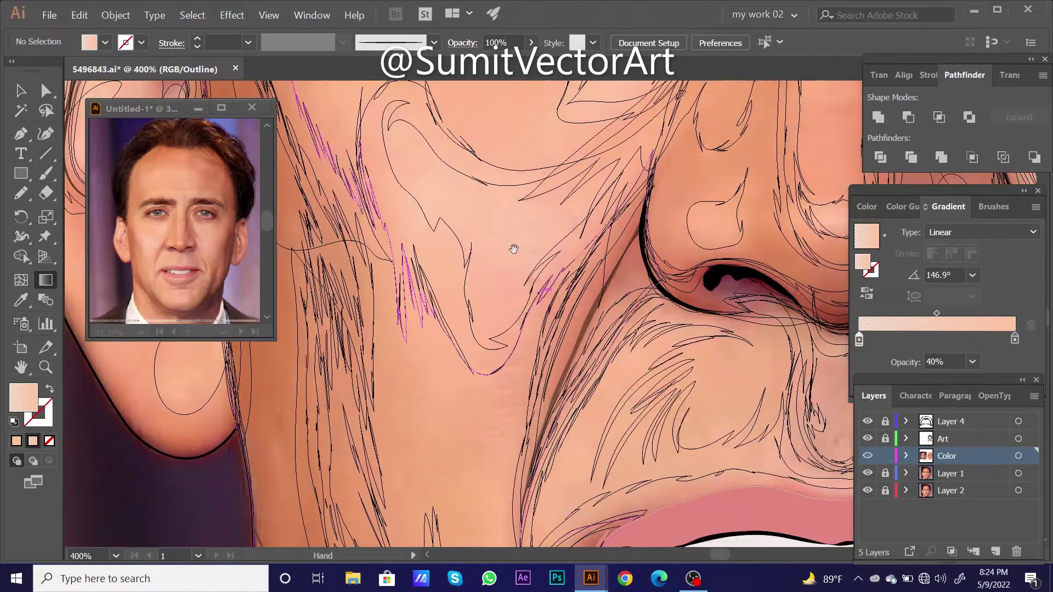
# - Pencil a shading shape on the left cheek beside the nose
pyautogui.hotkey('ctrl', '-')
pyautogui.press('n')
pyautogui.moveTo(448, 188); pyautogui.dragTo(428, 212)
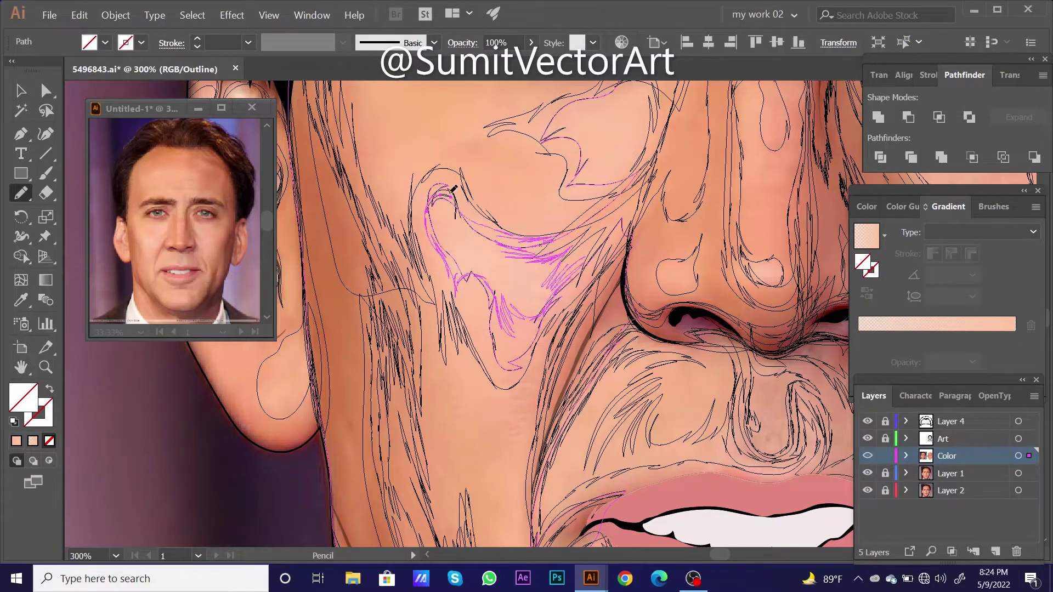
pyautogui.hotkey('ctrl', 'y')
pyautogui.press('i')
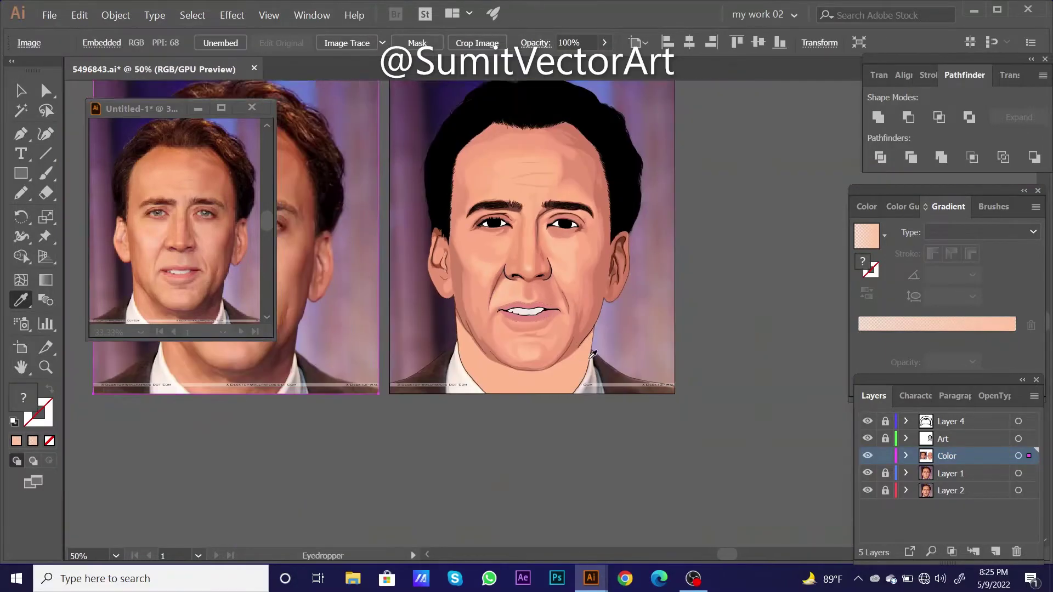
pyautogui.keyDown('ctrl'); pyautogui.click(868, 474); pyautogui.keyUp('ctrl')
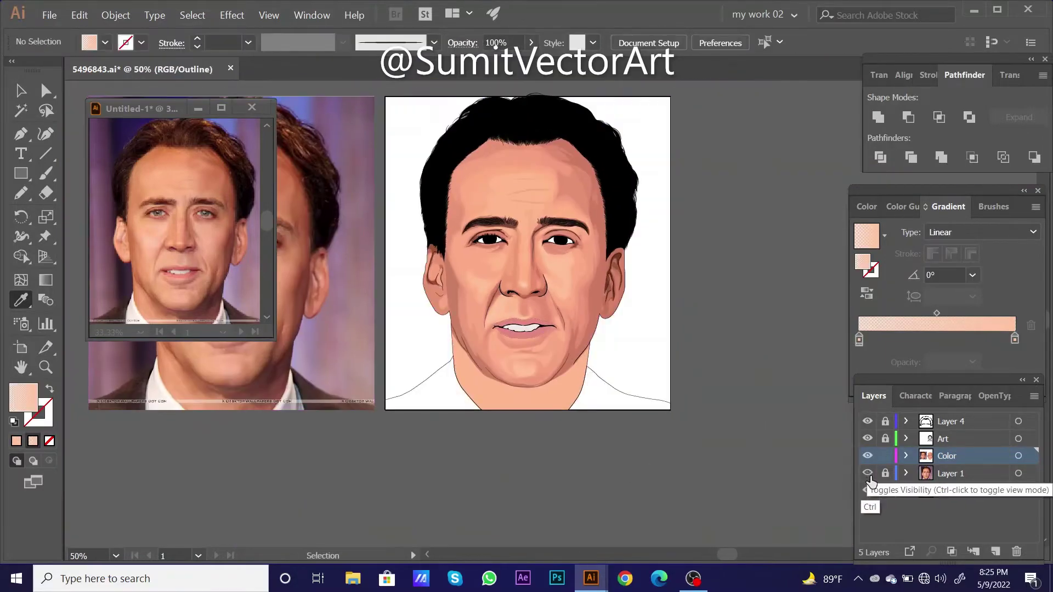
pyautogui.keyDown('ctrl'); pyautogui.click(867, 473); pyautogui.keyUp('ctrl')
pyautogui.scroll(5, 554, 285)
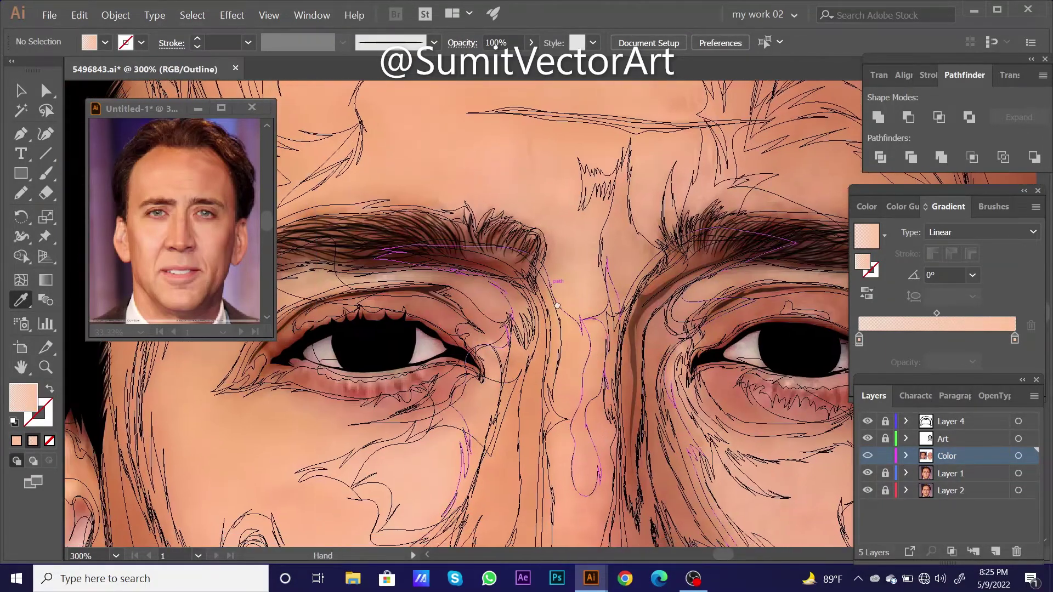
pyautogui.scroll(2, 553, 286)
# - Draw a shading shape below the left eye, filled with a sampled salmon skin tone
pyautogui.press('n')
pyautogui.moveTo(399, 310); pyautogui.dragTo(520, 270)
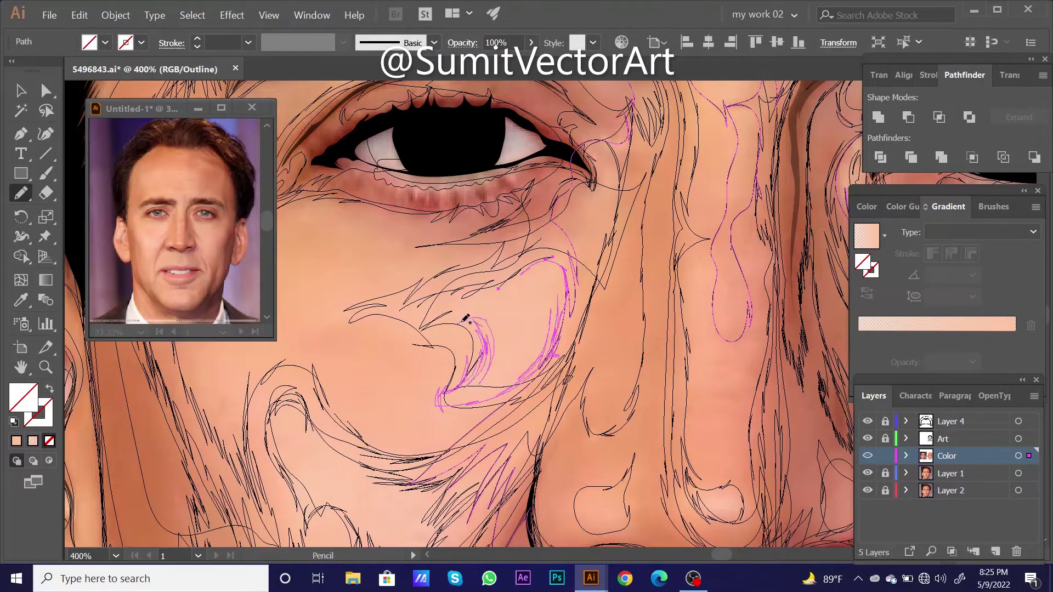
pyautogui.hotkey('ctrl', 'y')
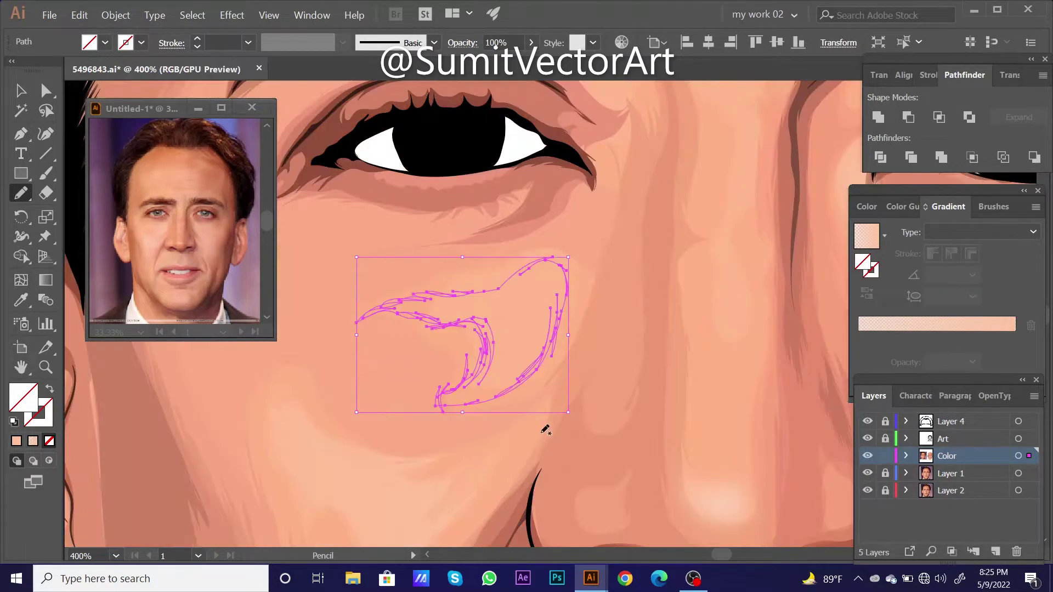
pyautogui.moveTo(546, 425); pyautogui.dragTo(411, 500)
pyautogui.press('i')
pyautogui.hotkey('ctrl', '-')
pyautogui.hotkey('ctrl', '-')
pyautogui.hotkey('ctrl', '-')
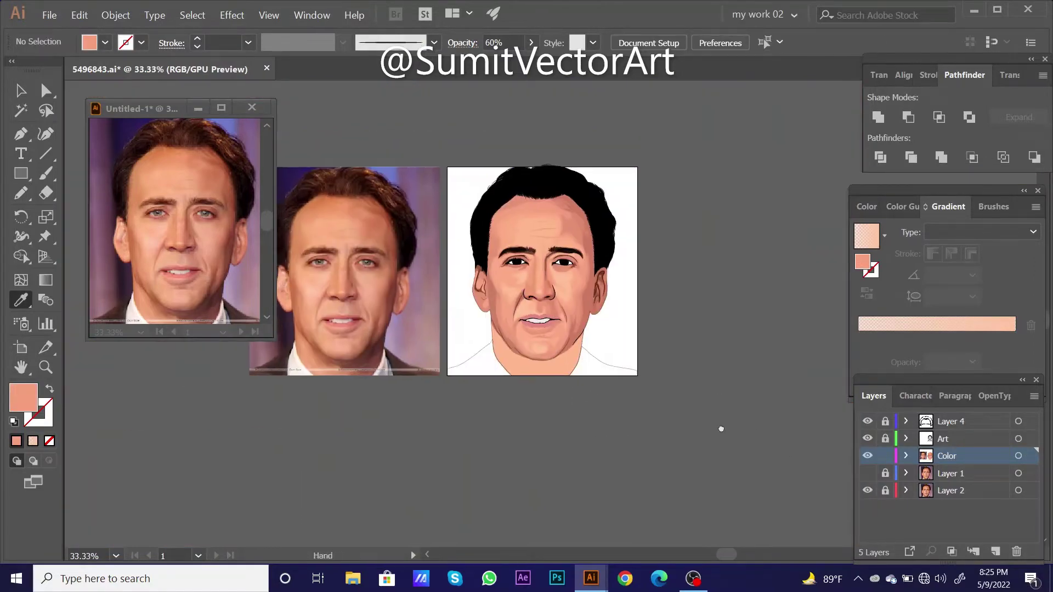
pyautogui.scroll(1, 554, 316)
pyautogui.scroll(2, 557, 301)
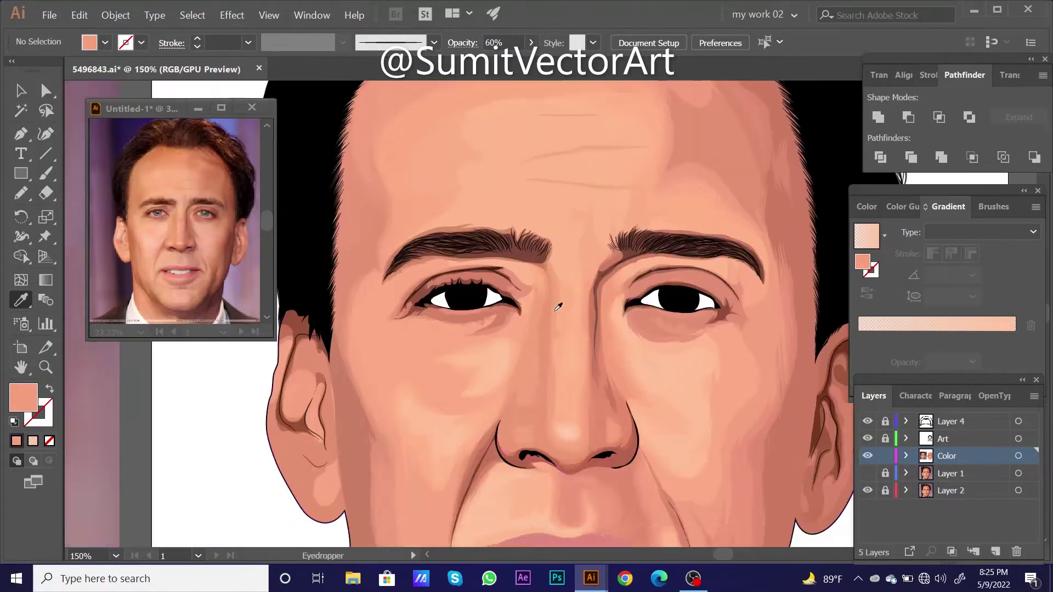
pyautogui.scroll(-2, 630, 435)
pyautogui.hotkey('ctrl', 'y')
# - Draw a shading shape above the left eyebrow, filled with a sampled skin tone
pyautogui.click(867, 473)
pyautogui.scroll(2, 527, 246)
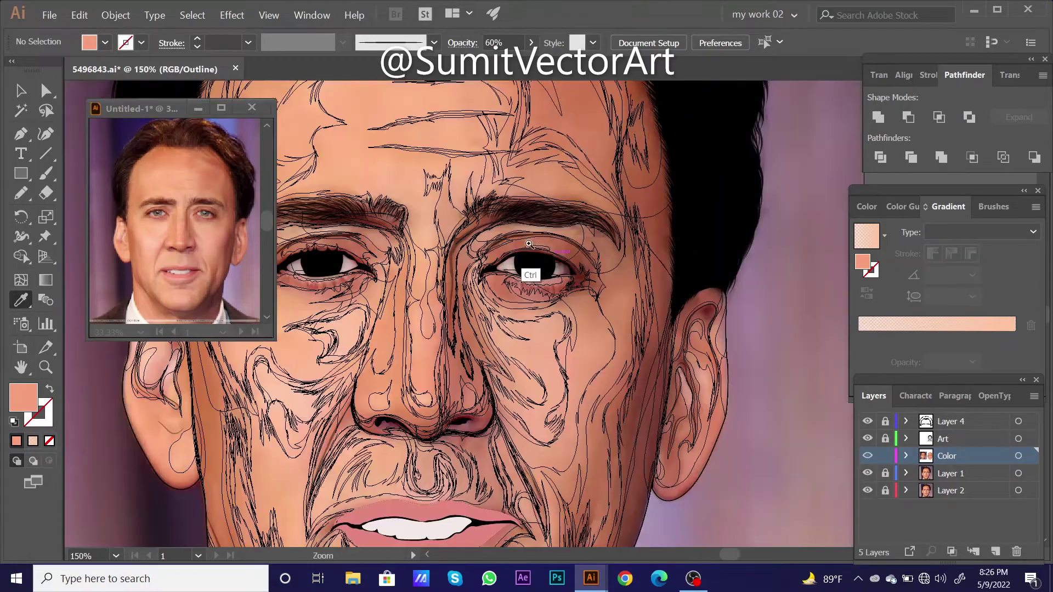
pyautogui.scroll(2, 494, 247)
pyautogui.press('n')
pyautogui.moveTo(373, 263); pyautogui.dragTo(437, 249)
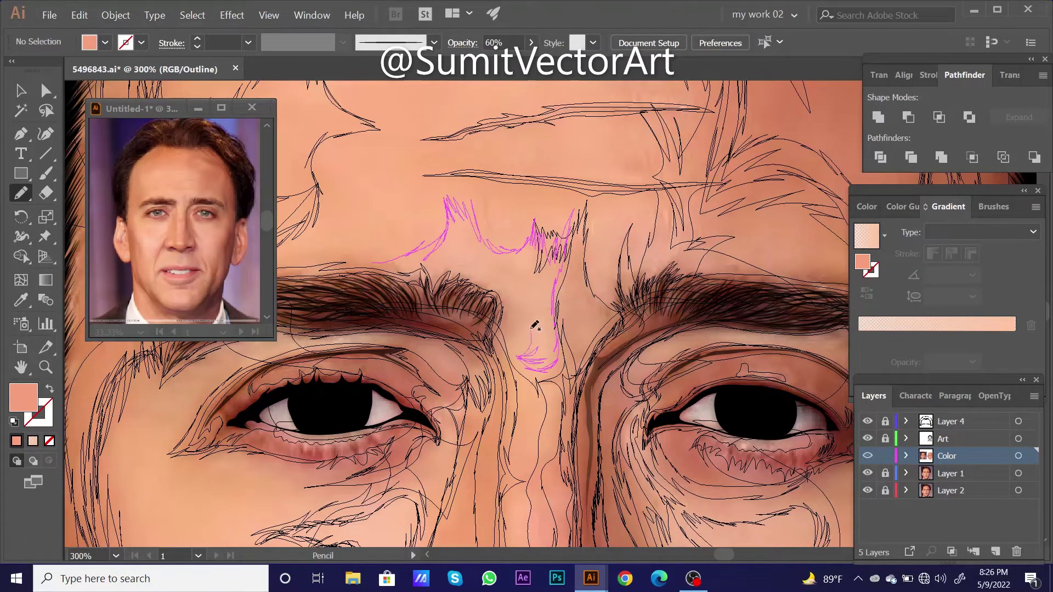
pyautogui.hotkey('ctrl', 'y')
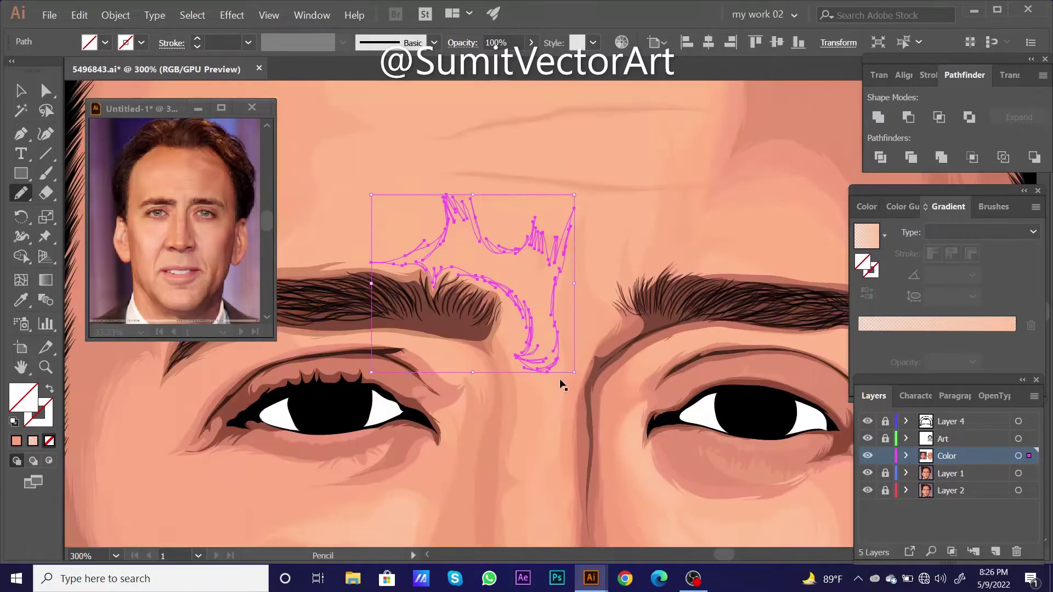
pyautogui.scroll(-1, 470, 380)
pyautogui.press('i')
pyautogui.click(536, 364)
pyautogui.scroll(-3, 536, 364)
# - Set the forehead shading shape's opacity to 25%
pyautogui.click(867, 473)
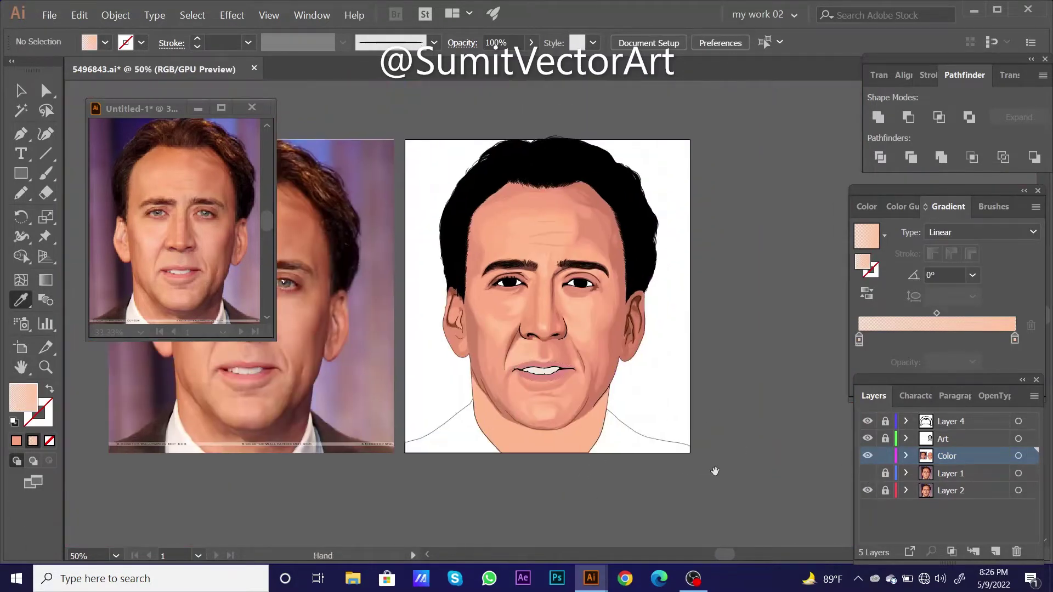
pyautogui.keyDown('ctrl'); pyautogui.click(600, 250); pyautogui.keyUp('ctrl')
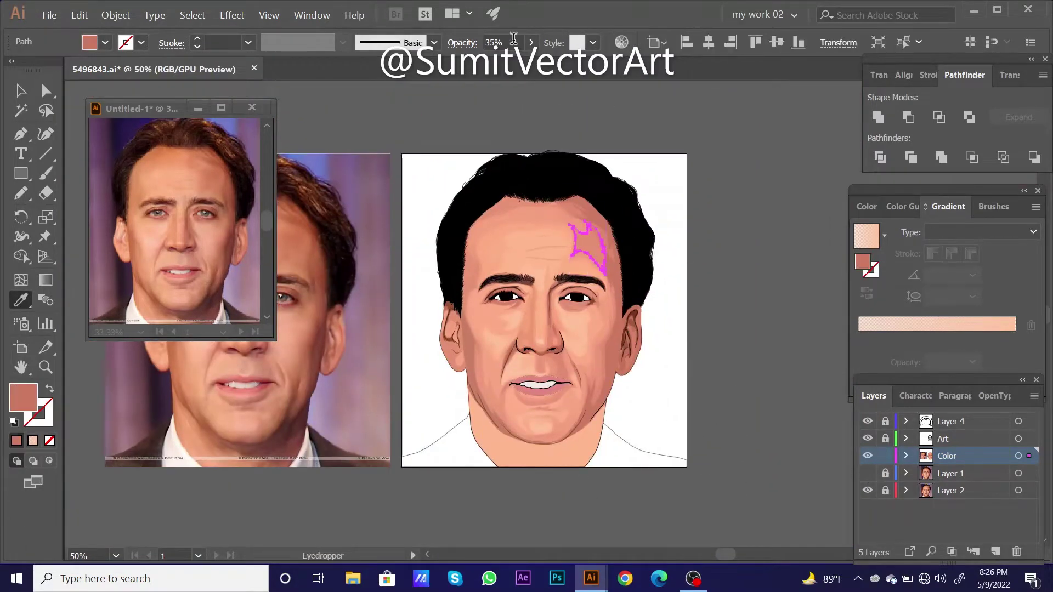
pyautogui.write('25')
pyautogui.press('Return')
pyautogui.hotkey('ctrl', 'shift', 'a')
pyautogui.hotkey('ctrl', '-')
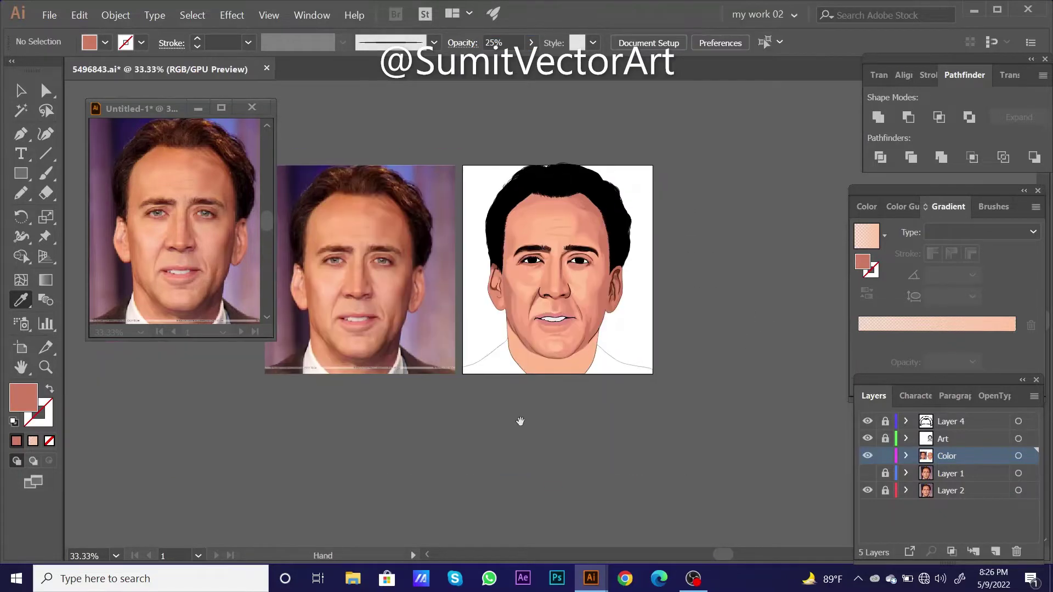
# - Zoom into the forehead and start penciling a wrinkle shape across it
pyautogui.keyDown('ctrl'); pyautogui.click(593, 341); pyautogui.keyUp('ctrl')
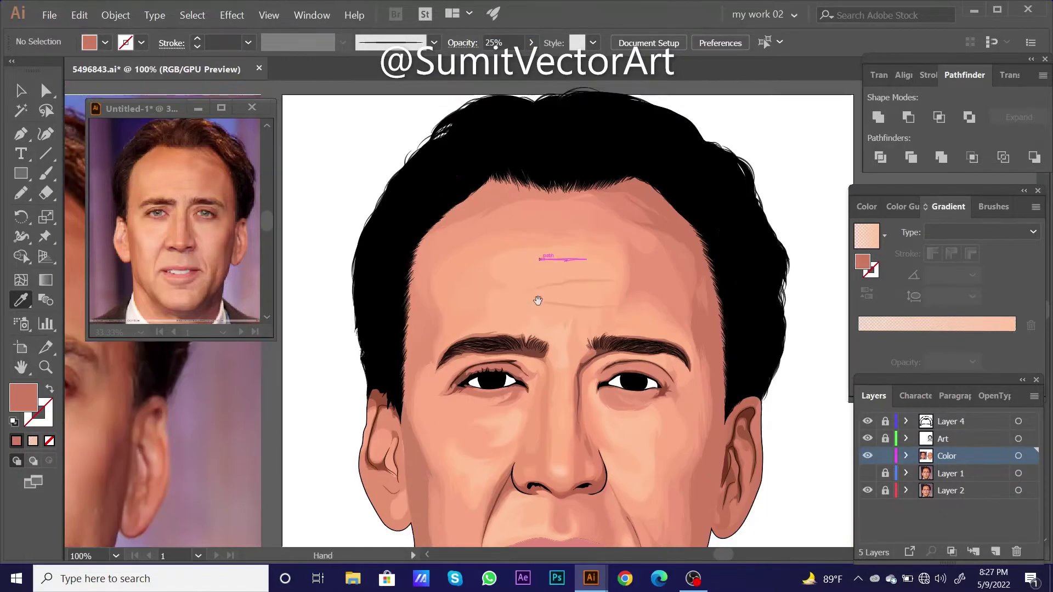
pyautogui.keyDown('ctrl'); pyautogui.click(557, 233); pyautogui.keyUp('ctrl')
pyautogui.moveTo(867, 473); pyautogui.dragTo(868, 491)
pyautogui.keyDown('ctrl'); pyautogui.click(868, 456); pyautogui.keyUp('ctrl')
pyautogui.hotkey('ctrl', '+')
pyautogui.hotkey('ctrl', '+')
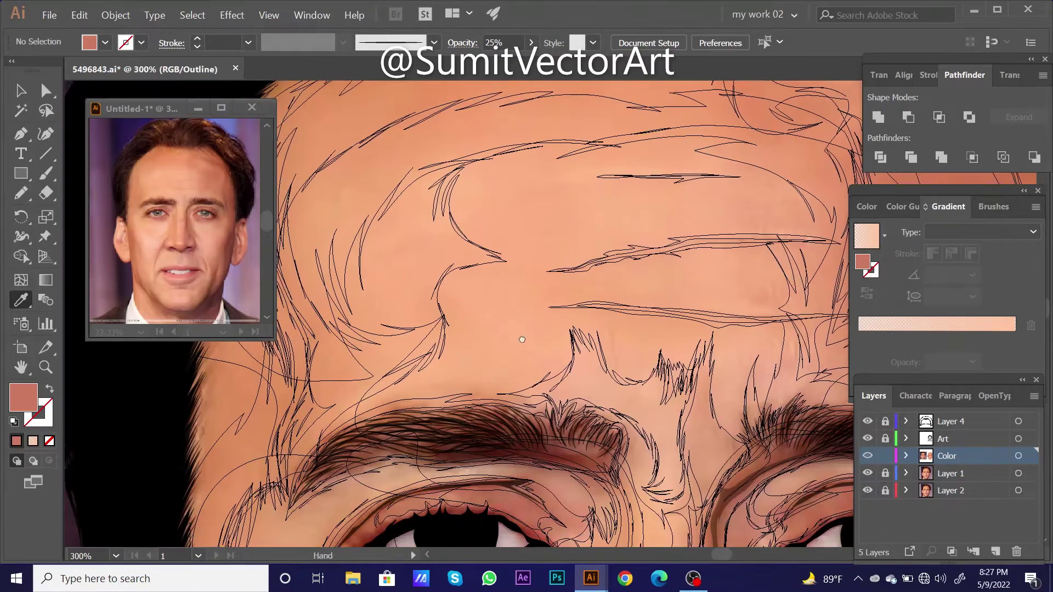
pyautogui.press('n')
pyautogui.moveTo(472, 389); pyautogui.dragTo(514, 351)
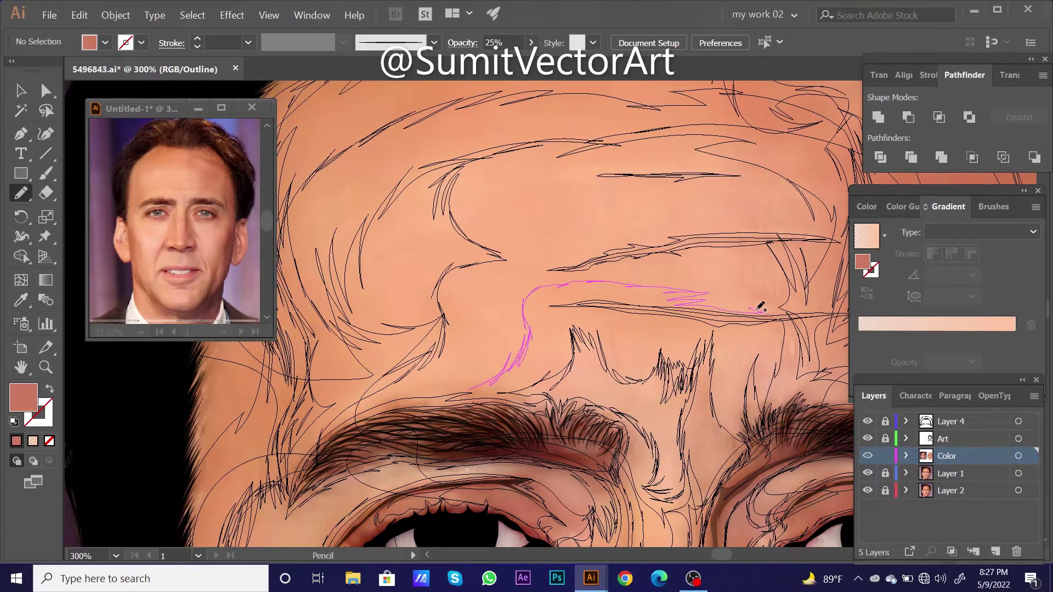
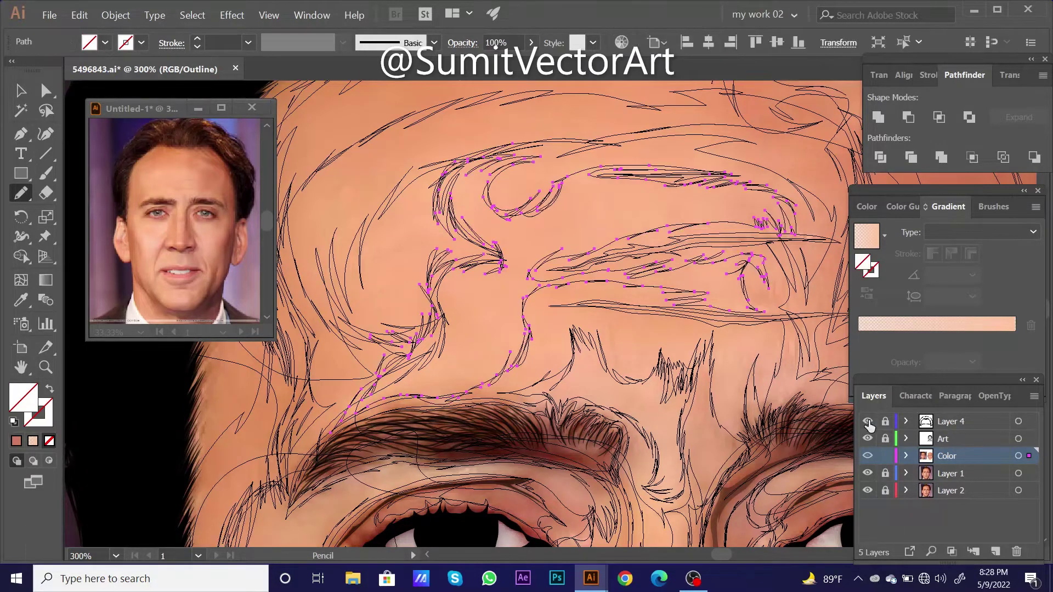
# - Fill the newly drawn shading stroke with the peach skin tone
pyautogui.hotkey('ctrl', 'y')
pyautogui.hotkey('ctrl', '-')
pyautogui.press('i')
pyautogui.hotkey('ctrl', '-')
pyautogui.hotkey('ctrl', '-')
pyautogui.hotkey('ctrl', '-')
pyautogui.hotkey('ctrl', '-')
pyautogui.hotkey('ctrl', 'shift', 'a')
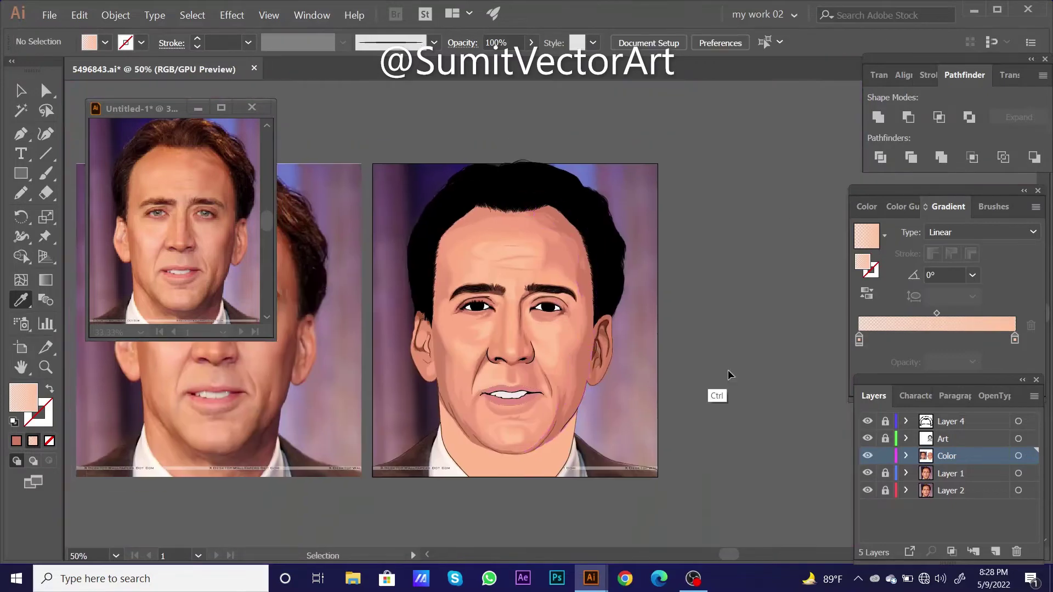
pyautogui.hotkey('ctrl', 'y')
# - Draw Pencil shading strokes down the cheek beside the right eye and brow
pyautogui.moveTo(680, 318); pyautogui.dragTo(753, 314)
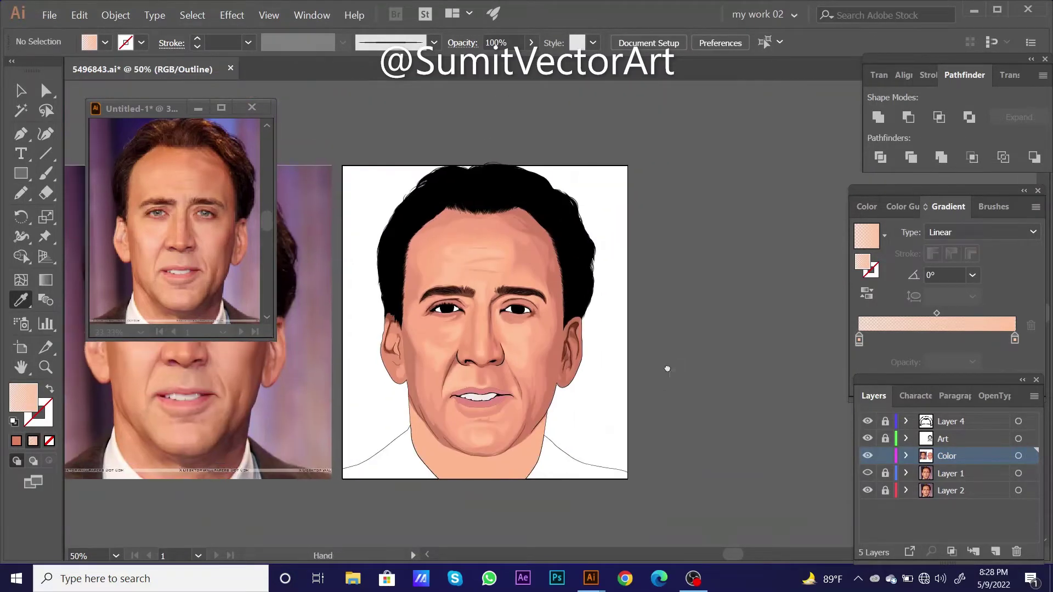
pyautogui.moveTo(667, 369); pyautogui.dragTo(669, 377)
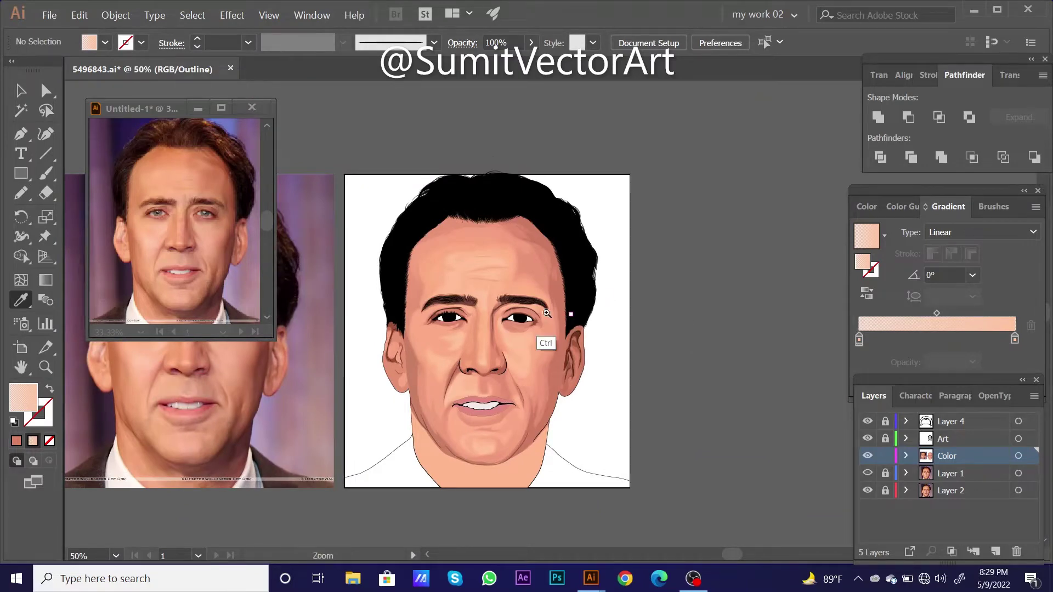
pyautogui.moveTo(547, 313); pyautogui.dragTo(522, 317)
pyautogui.press('n')
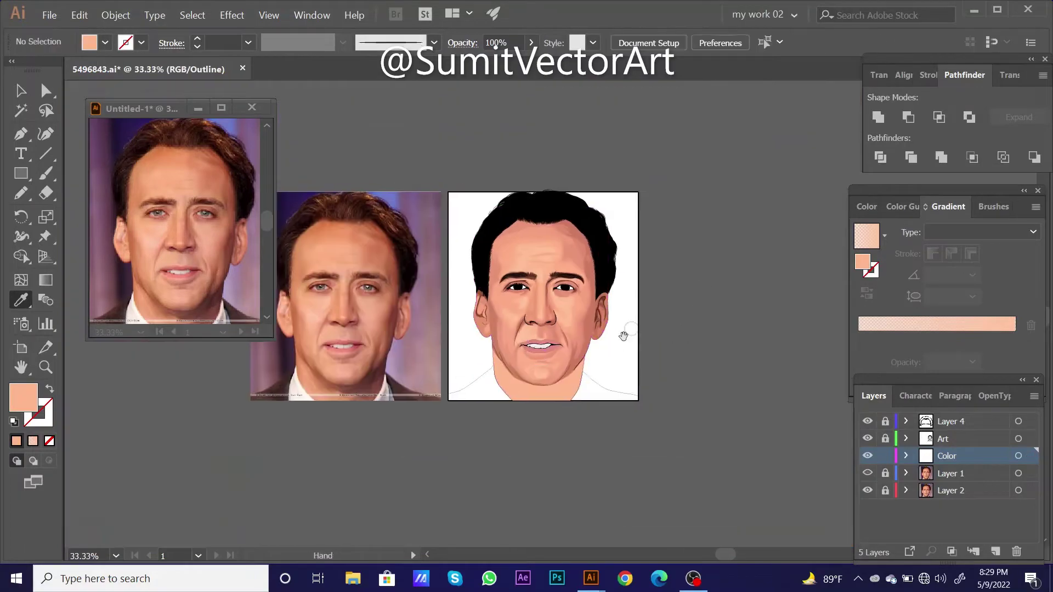
pyautogui.moveTo(548, 346); pyautogui.dragTo(570, 347)
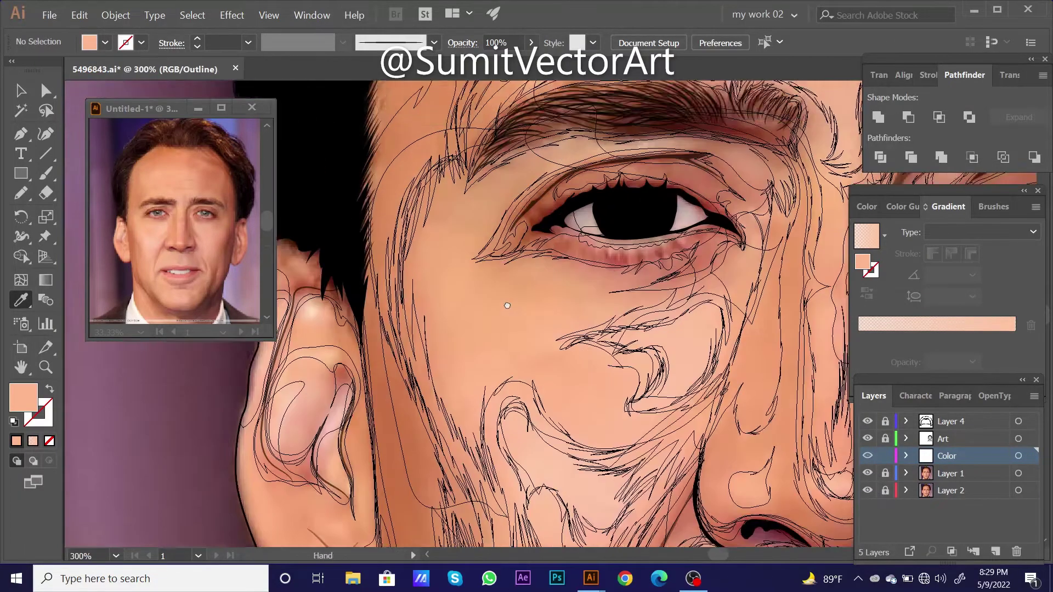
pyautogui.press('n')
pyautogui.moveTo(437, 215); pyautogui.dragTo(416, 277)
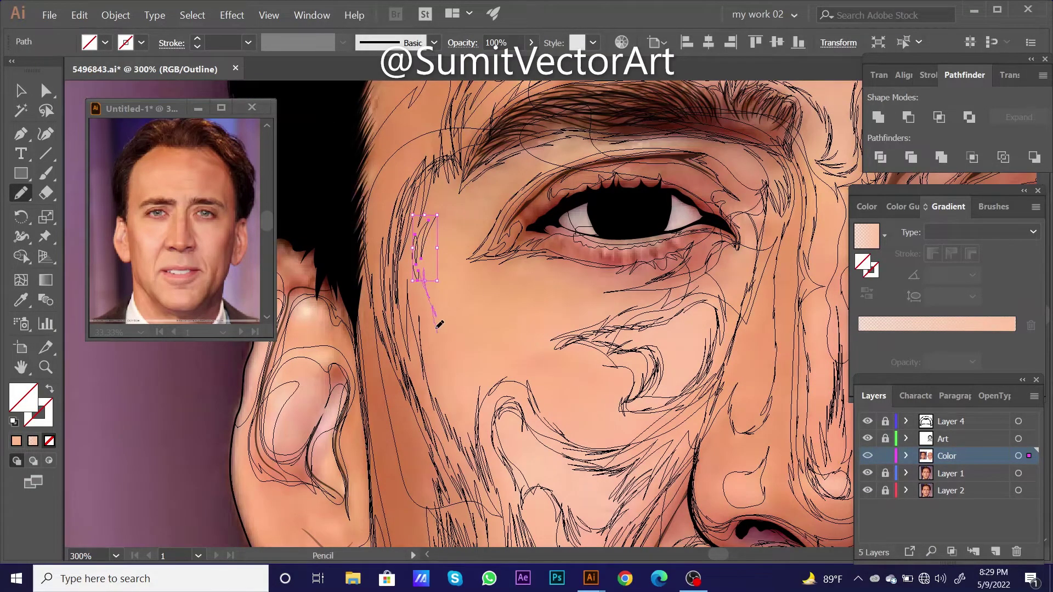
pyautogui.moveTo(433, 382); pyautogui.dragTo(458, 429)
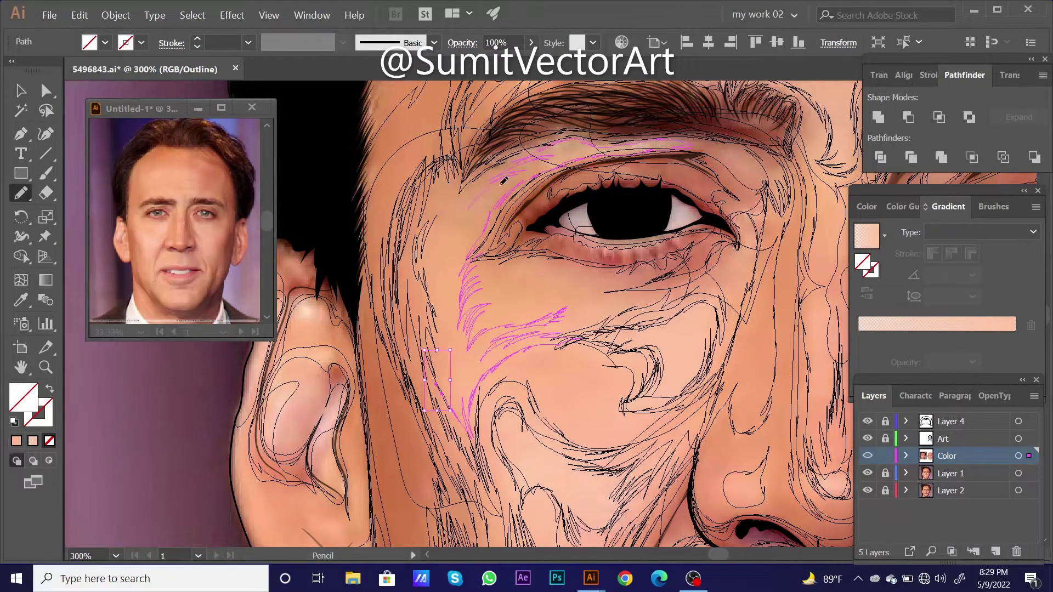
# - Zoom in and refine the anchor points of the cheek shading strokes
pyautogui.scroll(3, 435, 365)
pyautogui.scroll(3, 536, 345)
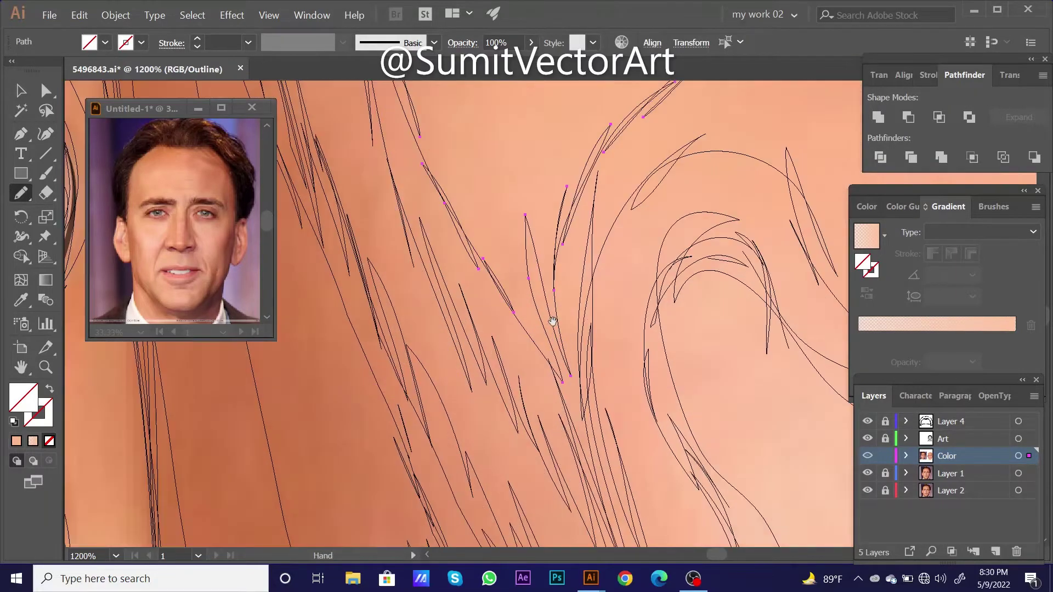
pyautogui.moveTo(553, 321); pyautogui.dragTo(517, 287)
pyautogui.scroll(2, 517, 287)
pyautogui.moveTo(576, 270); pyautogui.dragTo(565, 294)
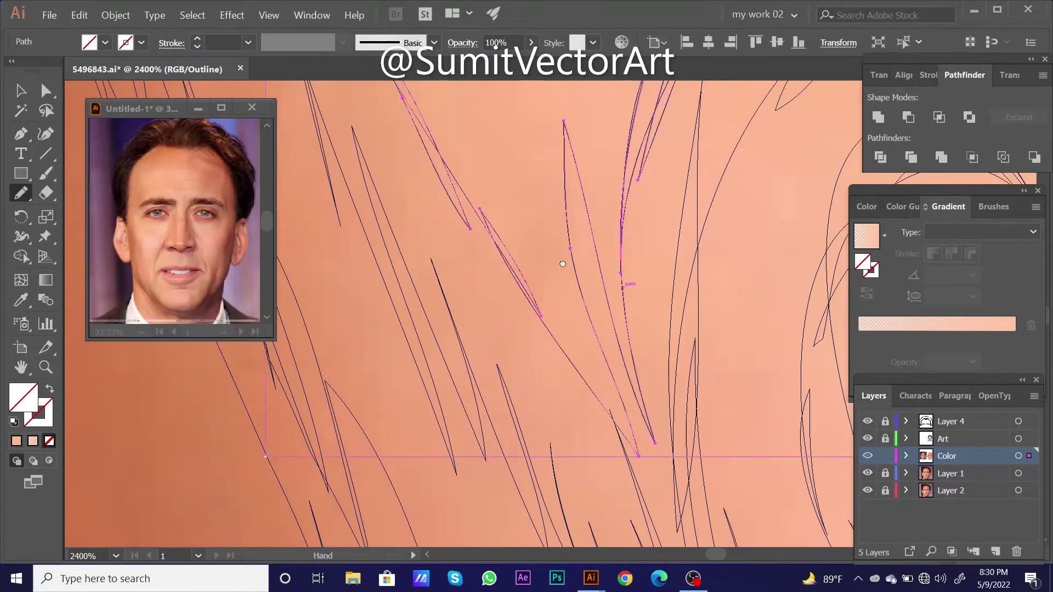
pyautogui.scroll(-2, 563, 263)
pyautogui.press('p')
pyautogui.scroll(-2, 599, 295)
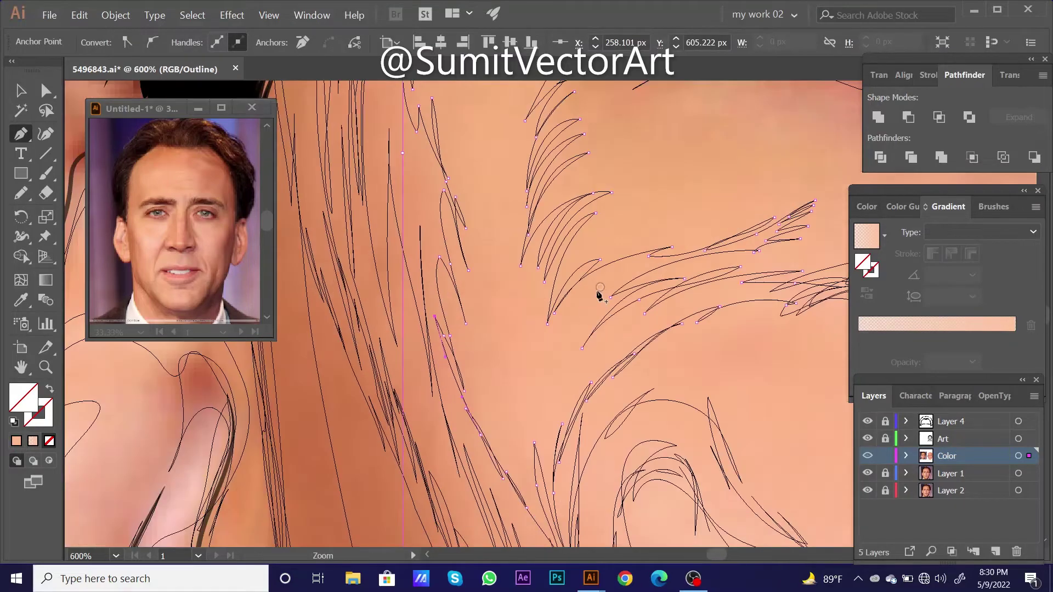
pyautogui.scroll(5, 599, 295)
pyautogui.press('n')
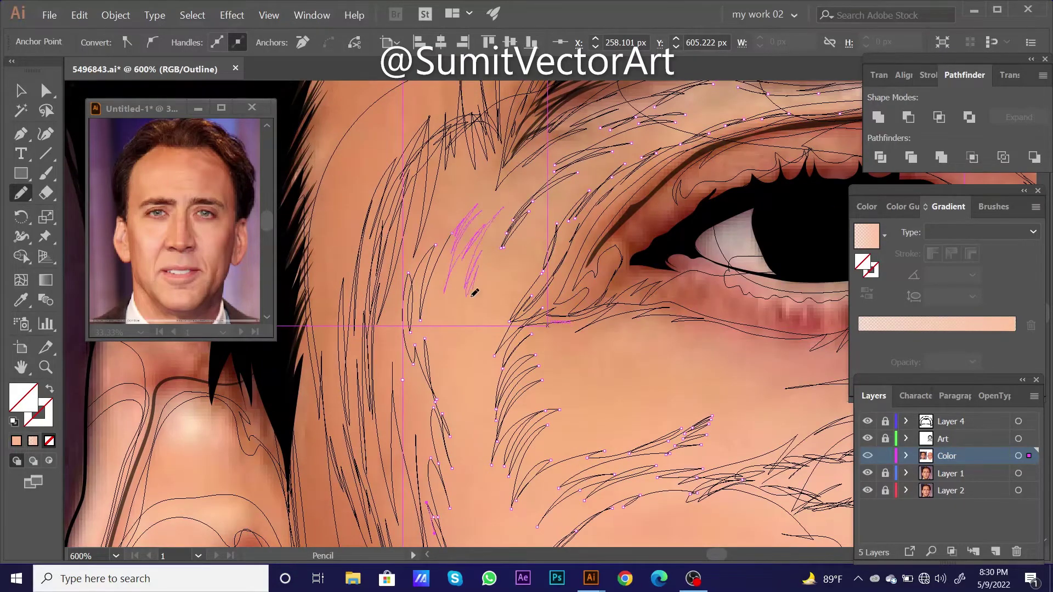
pyautogui.scroll(-3, 475, 293)
# - Draw a cheek shade beside the mouth and fill it with the peach skin tone
pyautogui.hotkey('ctrl', 'y')
pyautogui.press('i')
pyautogui.scroll(-4, 647, 366)
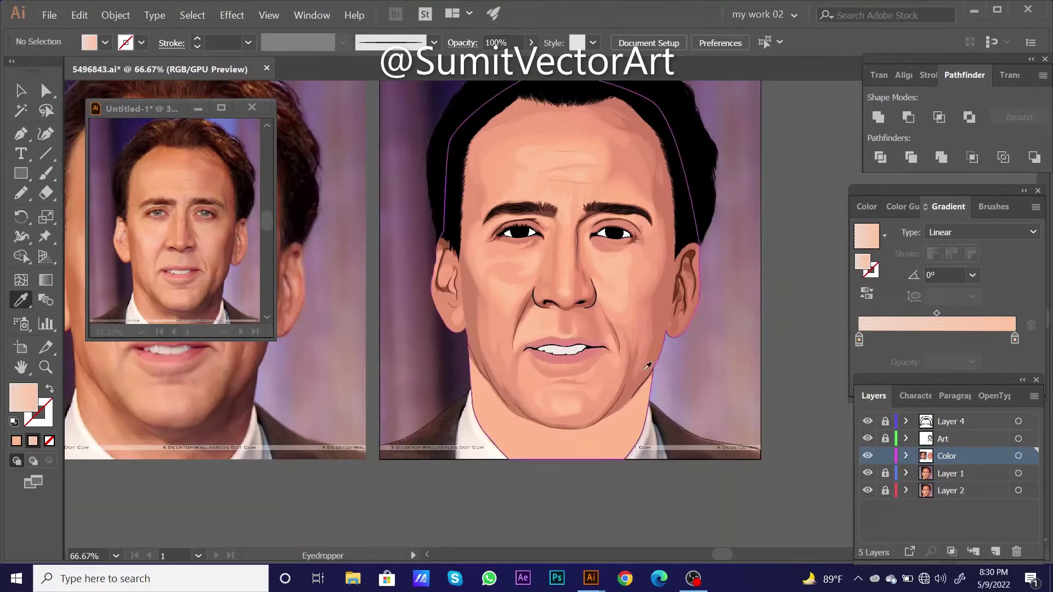
pyautogui.hotkey('ctrl', 'y')
pyautogui.scroll(4, 514, 359)
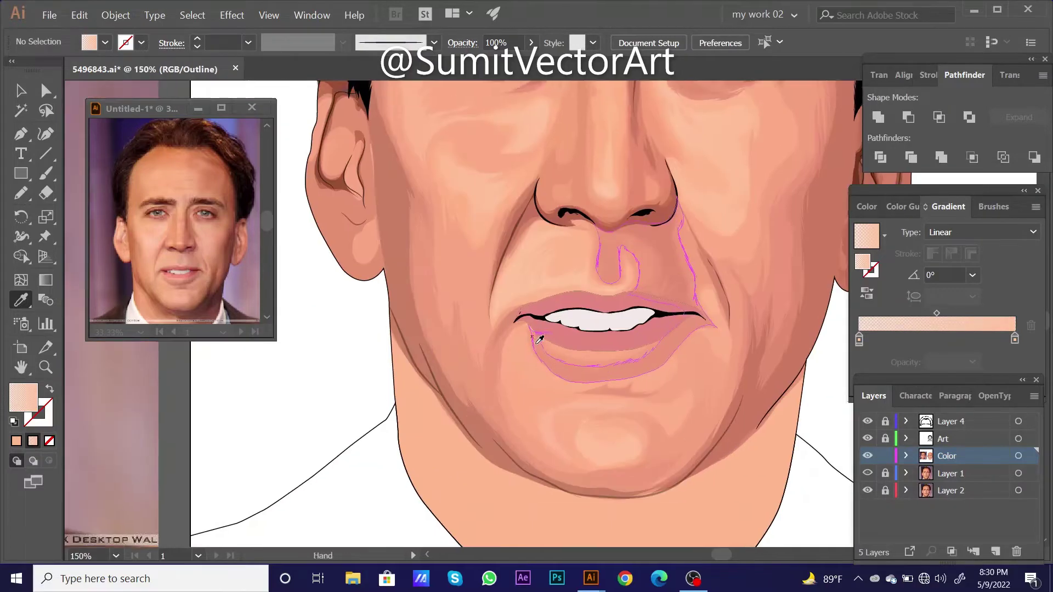
pyautogui.press('n')
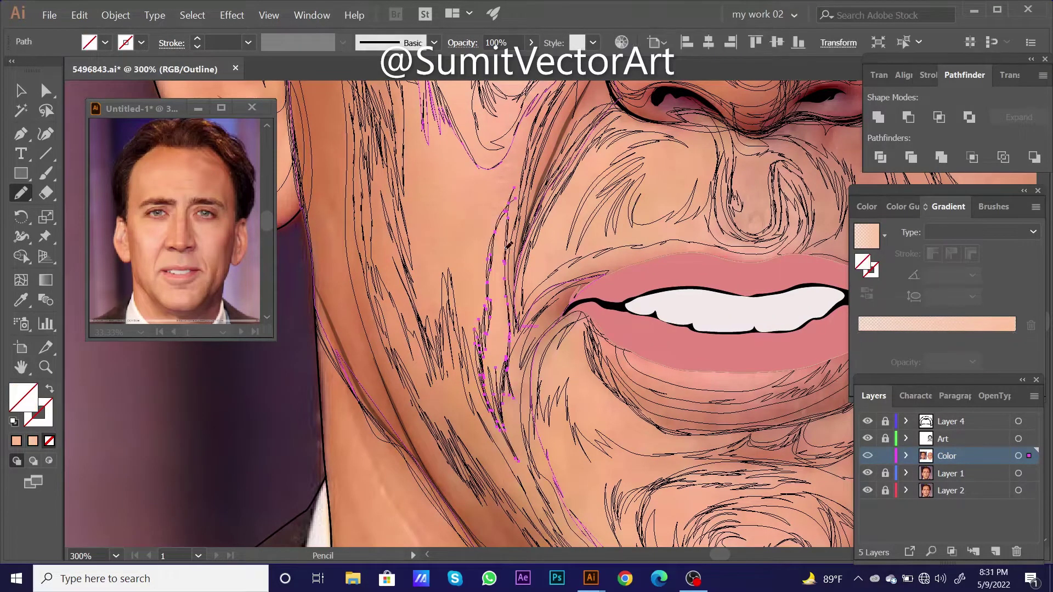
pyautogui.hotkey('ctrl', 'y')
pyautogui.press('i')
pyautogui.hotkey('ctrl', 'shift', 'a')
pyautogui.hotkey('ctrl', '-')
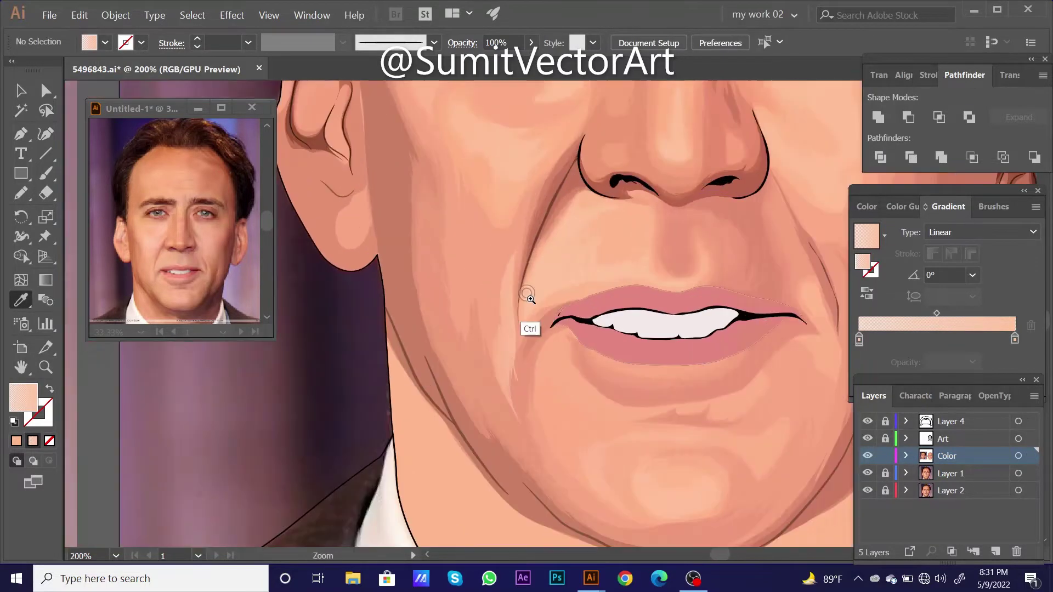
# - Set the cheek shade's opacity to 50% in the control bar
pyautogui.keyDown('ctrl'); pyautogui.click(512, 296); pyautogui.keyUp('ctrl')
pyautogui.write('50')
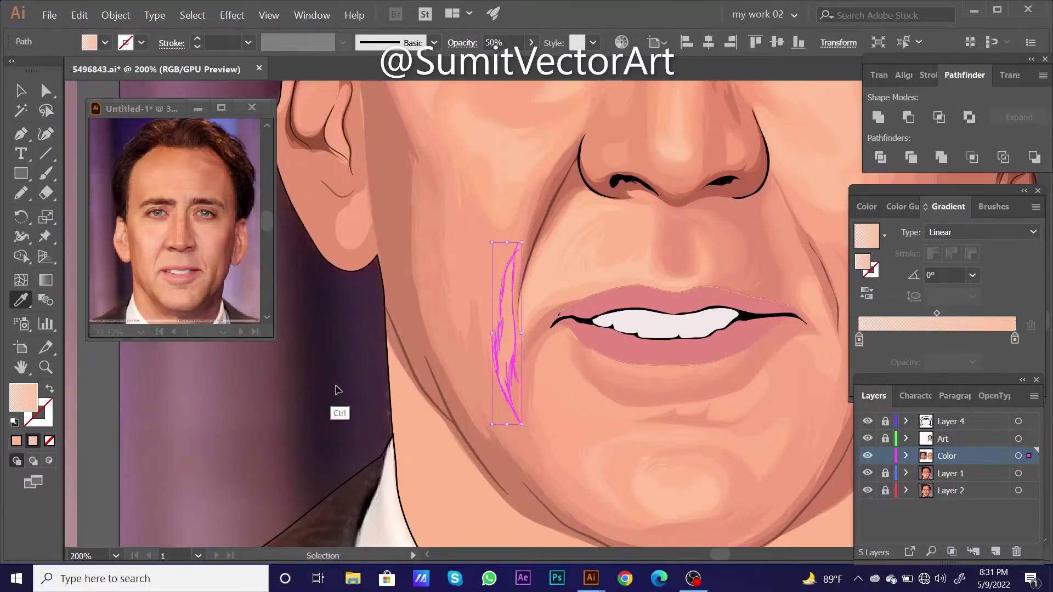
pyautogui.press('Return')
pyautogui.hotkey('ctrl', 'shift', 'a')
pyautogui.hotkey('ctrl', '-')
pyautogui.hotkey('ctrl', '-')
pyautogui.hotkey('ctrl', '-')
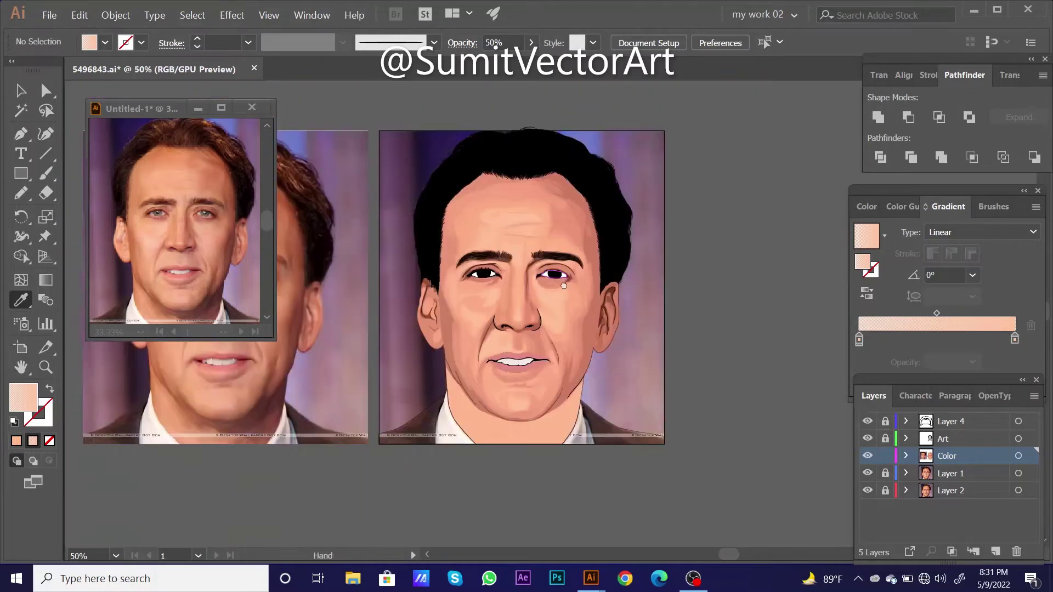
pyautogui.hotkey('ctrl', '+')
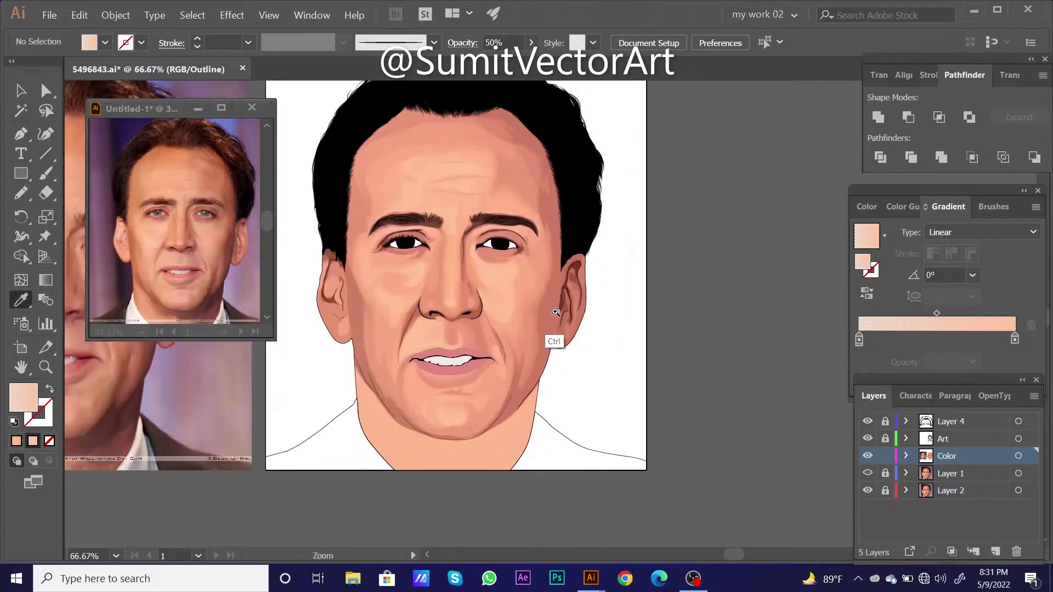
pyautogui.click(615, 334)
pyautogui.hotkey('ctrl', '+')
# - Zoom in on the reference photo, then return to the portrait with photo and line art shown
pyautogui.click(222, 267)
pyautogui.hotkey('ctrl', '+')
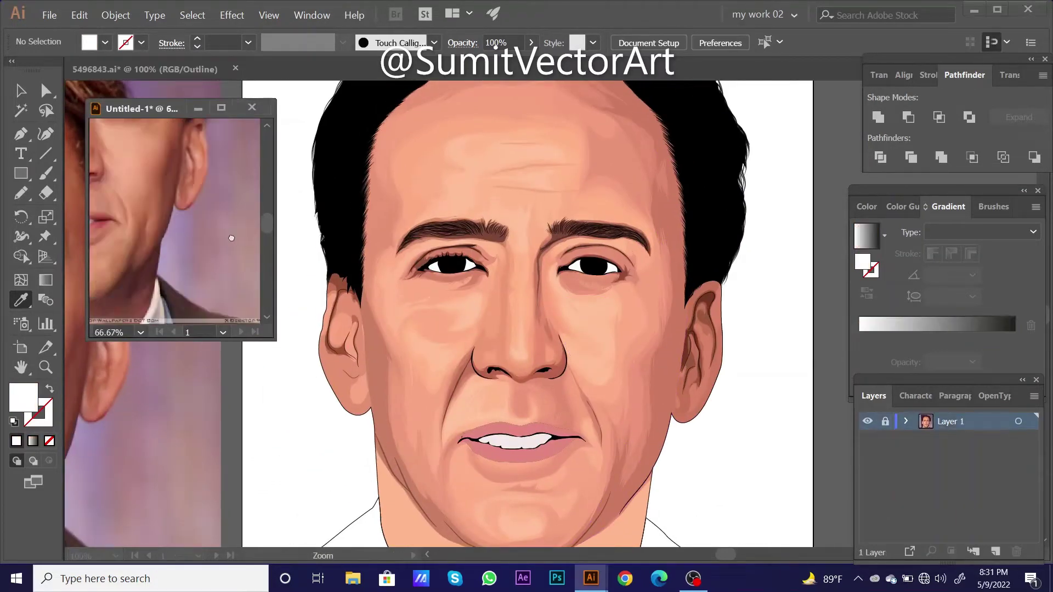
pyautogui.click(755, 433)
pyautogui.keyDown('ctrl'); pyautogui.click(867, 490); pyautogui.keyUp('ctrl')
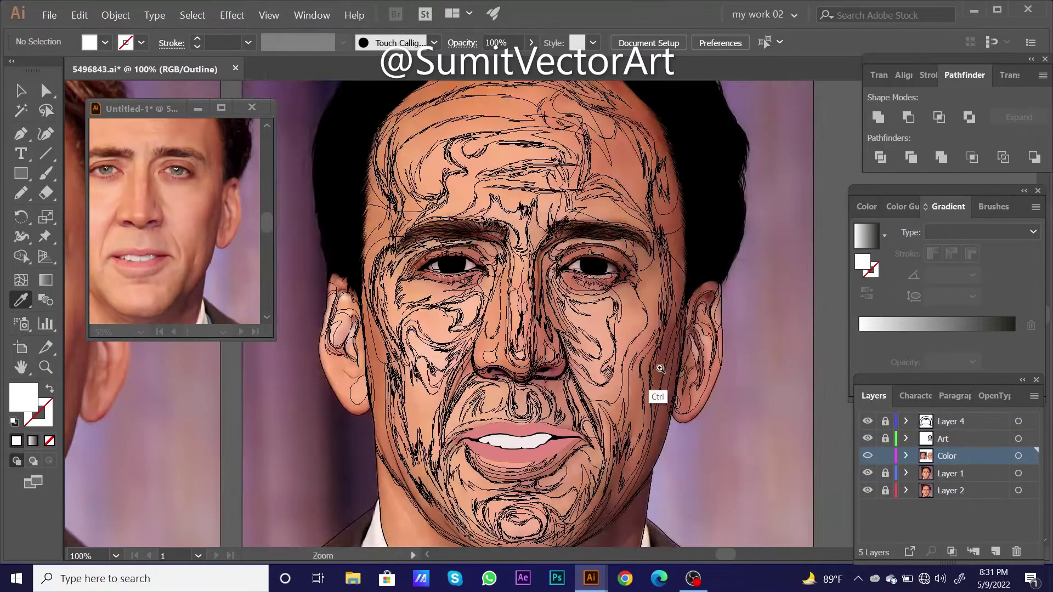
pyautogui.hotkey('ctrl', '+')
# - On a new layer, trace a jagged outline down the right cheek and jaw
pyautogui.hotkey('ctrl', 'y')
pyautogui.hotkey('ctrl', 'l')
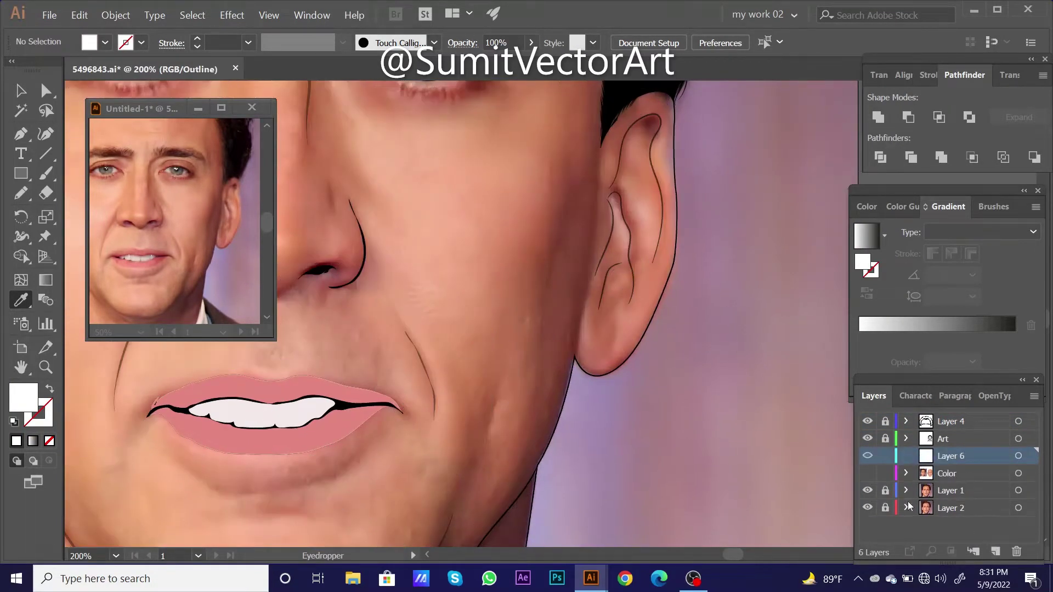
pyautogui.hotkey('ctrl', '-')
pyautogui.press('p')
pyautogui.click(556, 166)
pyautogui.click(561, 190)
pyautogui.click(550, 228)
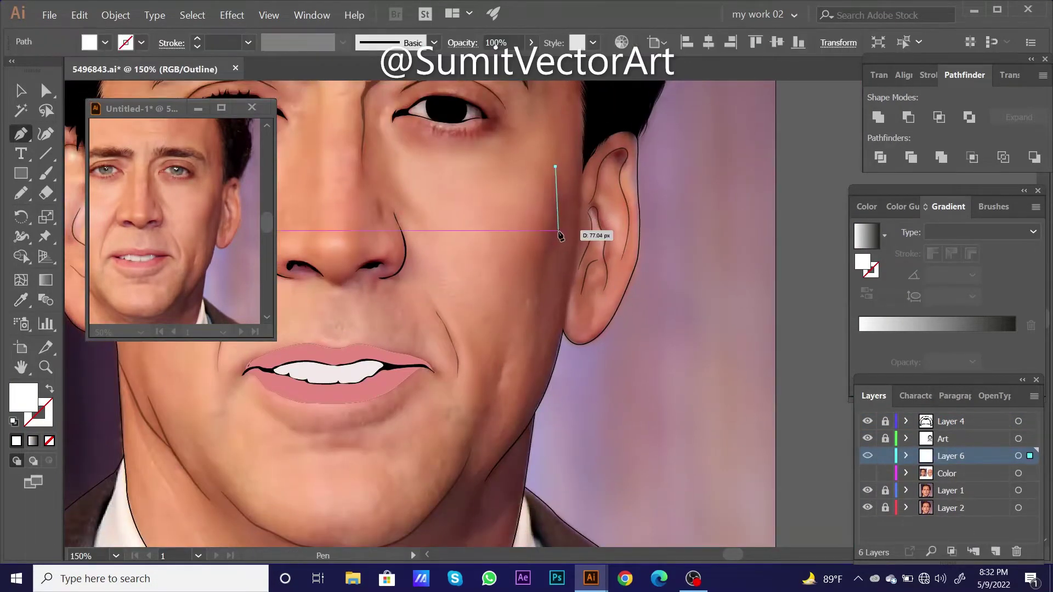
pyautogui.press('n')
pyautogui.moveTo(555, 166); pyautogui.dragTo(553, 204)
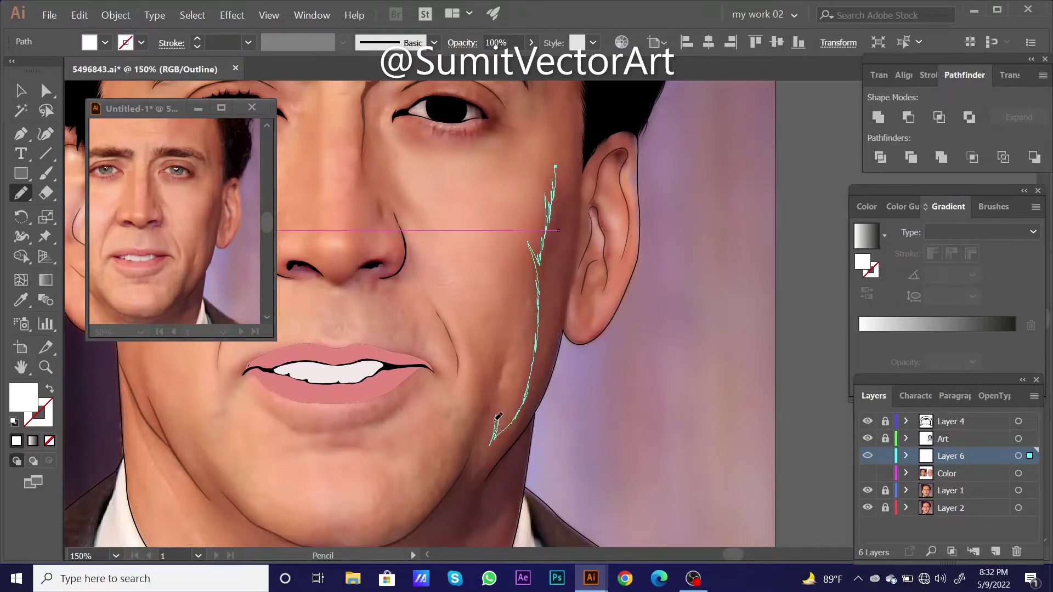
pyautogui.moveTo(470, 434); pyautogui.dragTo(465, 464)
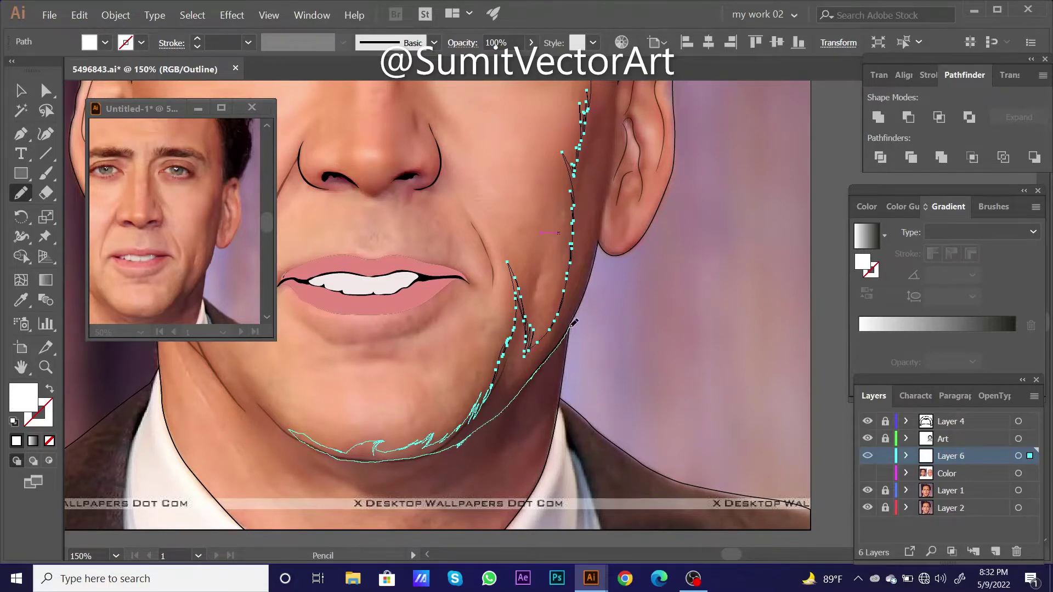
# - Extend the outline past the temple and close it, then lock its layer
pyautogui.moveTo(573, 324); pyautogui.dragTo(500, 433)
pyautogui.moveTo(546, 226); pyautogui.dragTo(513, 395)
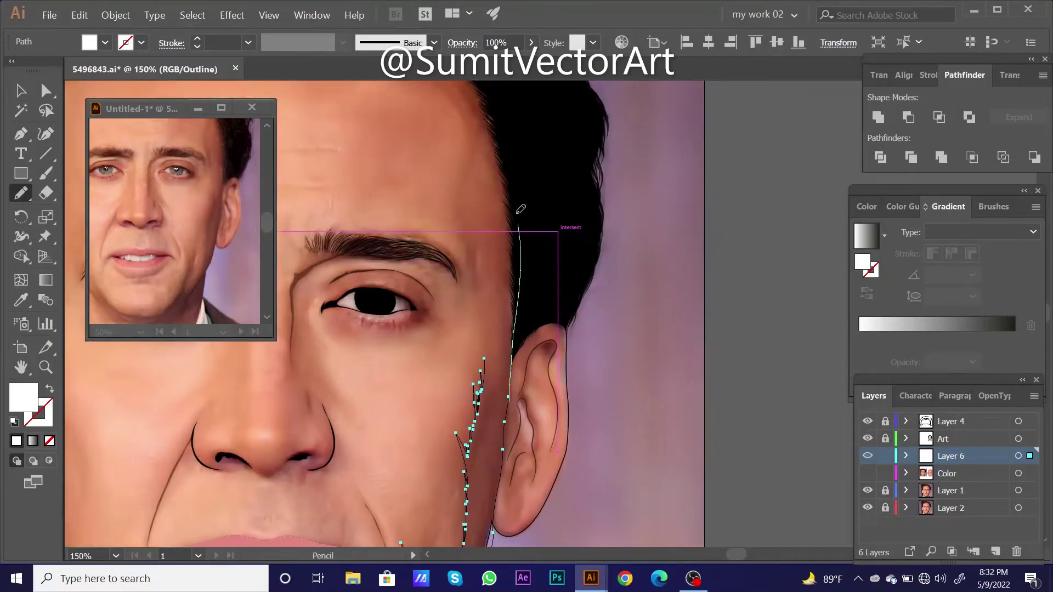
pyautogui.moveTo(520, 209); pyautogui.dragTo(525, 222)
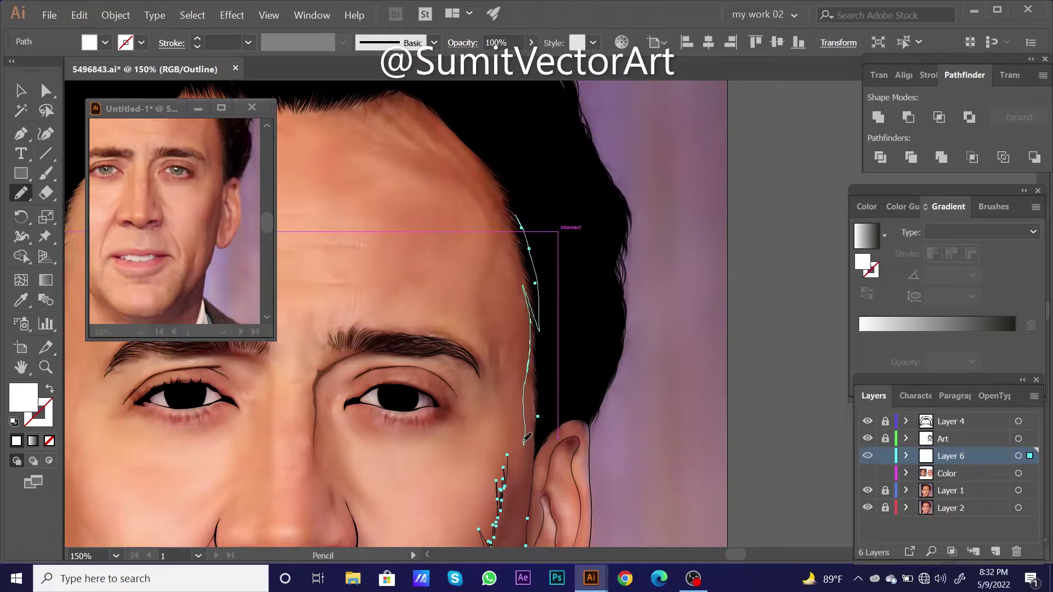
pyautogui.scroll(2, 504, 292)
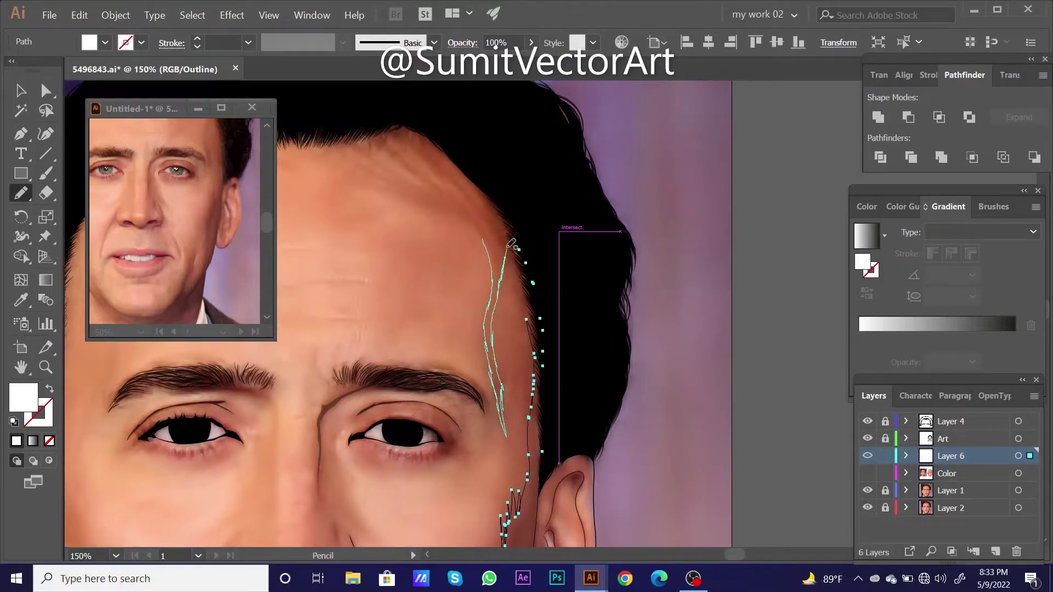
pyautogui.moveTo(462, 199); pyautogui.dragTo(485, 225)
pyautogui.moveTo(1029, 456); pyautogui.dragTo(1029, 473)
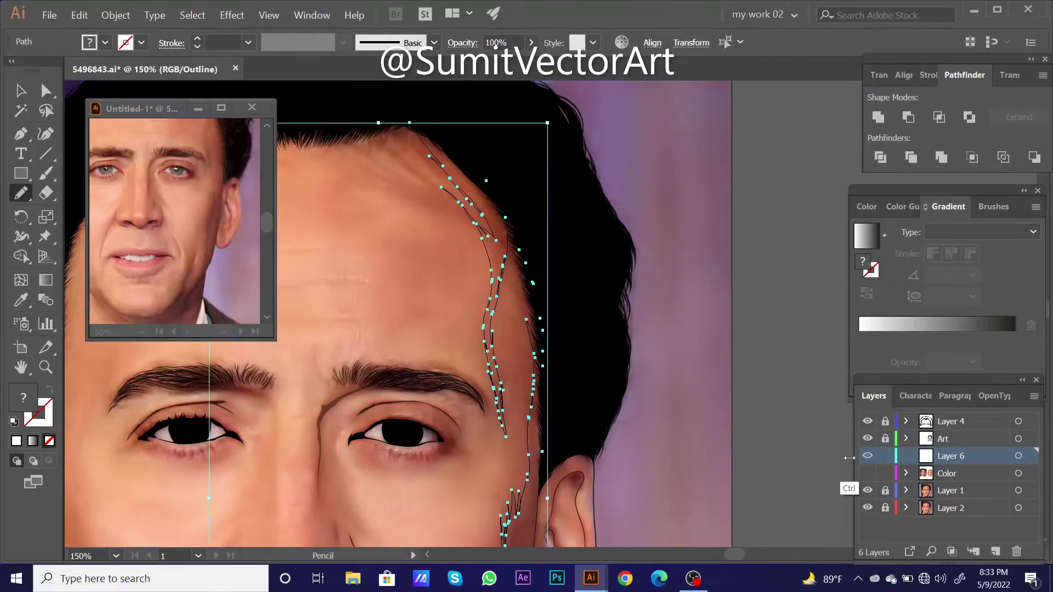
pyautogui.click(886, 456)
pyautogui.click(868, 474)
pyautogui.hotkey('ctrl', '-')
# - Fill the white strip along the right face edge with a darker reddish skin tone
pyautogui.press('i')
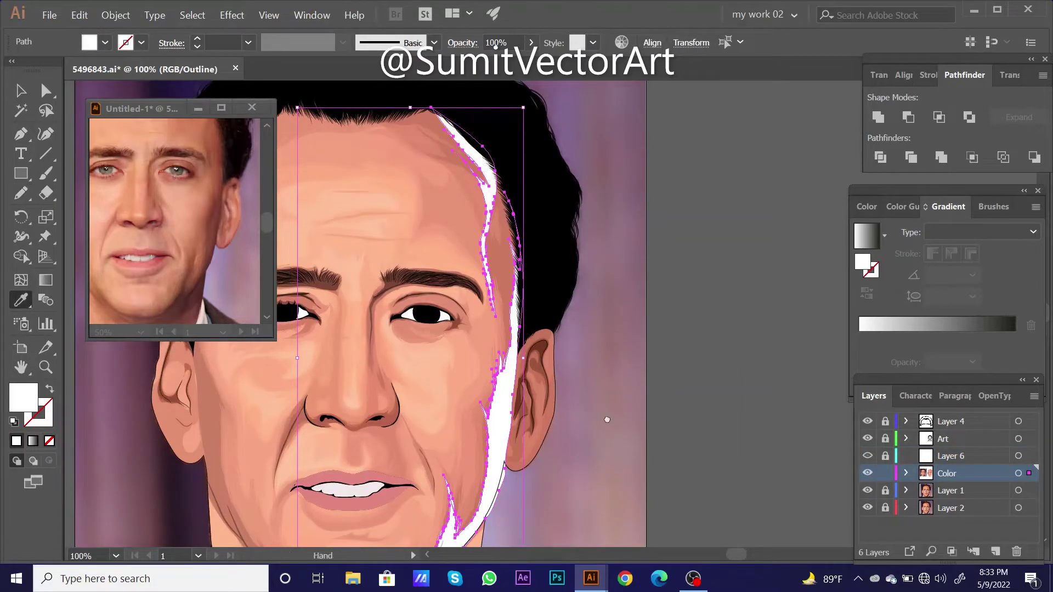
pyautogui.moveTo(585, 452); pyautogui.dragTo(629, 387)
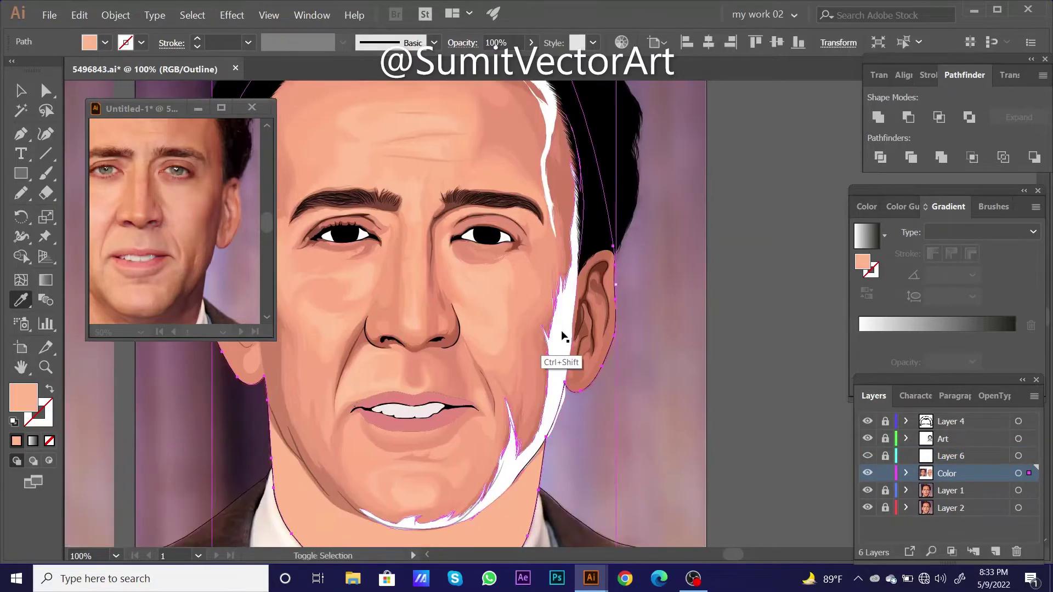
pyautogui.keyDown('ctrl'); pyautogui.click(559, 351); pyautogui.keyUp('ctrl')
pyautogui.click(574, 194)
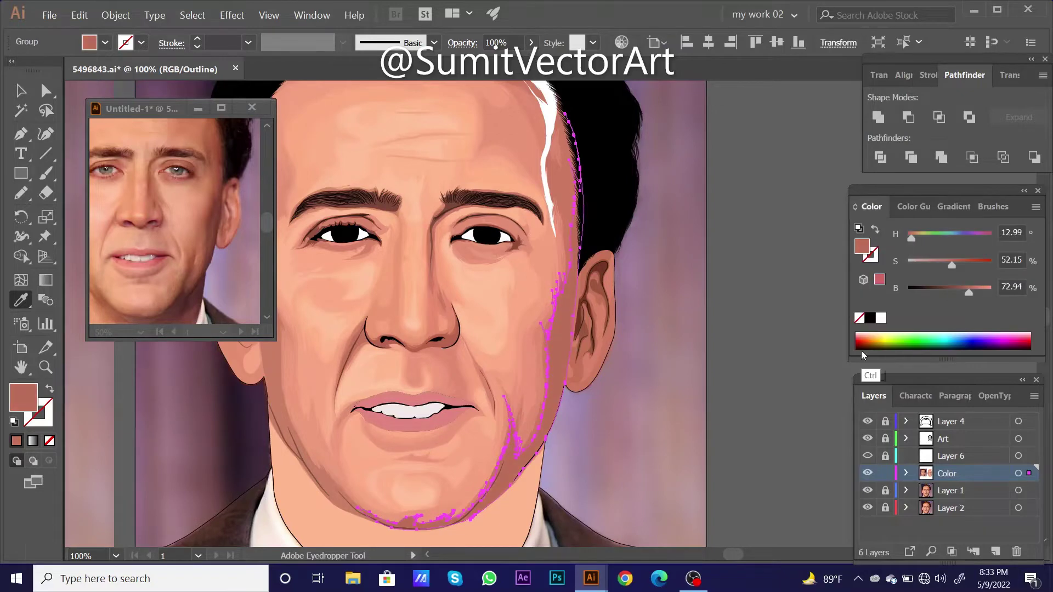
pyautogui.keyDown('ctrl'); pyautogui.click(562, 165); pyautogui.keyUp('ctrl')
pyautogui.hotkey('ctrl', '-')
pyautogui.hotkey('ctrl', '-')
pyautogui.hotkey('ctrl', '-')
# - Hide the background photo to judge the new jaw shading, then show it again
pyautogui.click(868, 491)
pyautogui.hotkey('ctrl', '+')
pyautogui.hotkey('ctrl', '+')
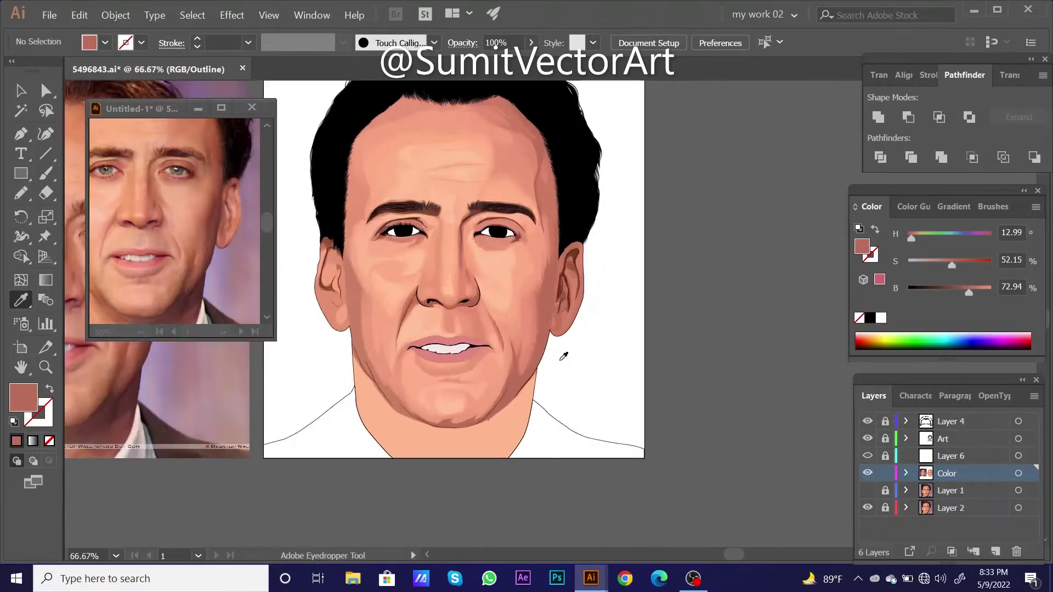
pyautogui.hotkey('ctrl', '+')
pyautogui.keyDown('ctrl'); pyautogui.keyDown('shift'); pyautogui.click(548, 129); pyautogui.keyUp('shift'); pyautogui.keyUp('ctrl')
pyautogui.hotkey('ctrl', 'shift', 'a')
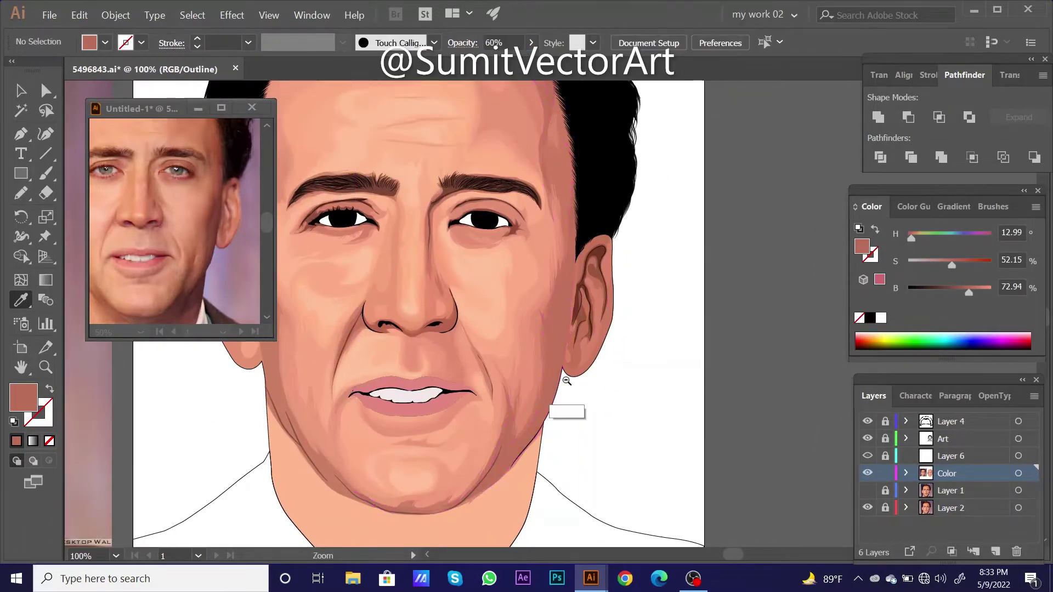
pyautogui.hotkey('ctrl', '-')
pyautogui.hotkey('ctrl', '-')
pyautogui.hotkey('ctrl', '-')
pyautogui.moveTo(522, 360)
pyautogui.mouseDown()
pyautogui.moveTo(559, 384)
pyautogui.moveTo(570, 417)
pyautogui.moveTo(608, 439)
pyautogui.mouseUp()
pyautogui.scroll(1, 574, 455)
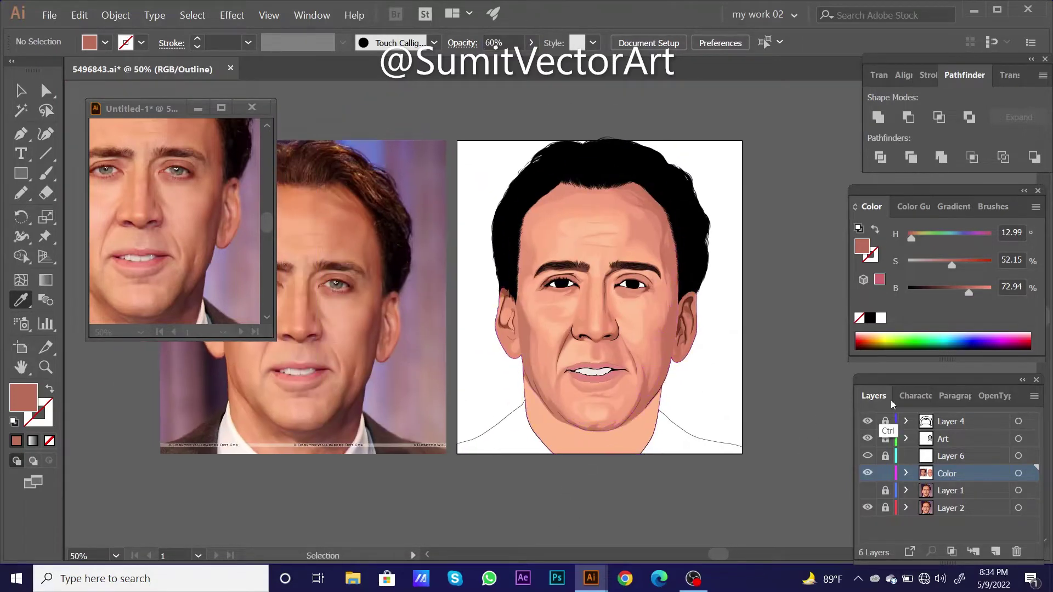
pyautogui.click(868, 490)
# - Delete the empty Layer 6, answering No to deleting the Color layer
pyautogui.click(949, 456)
pyautogui.click(1016, 552)
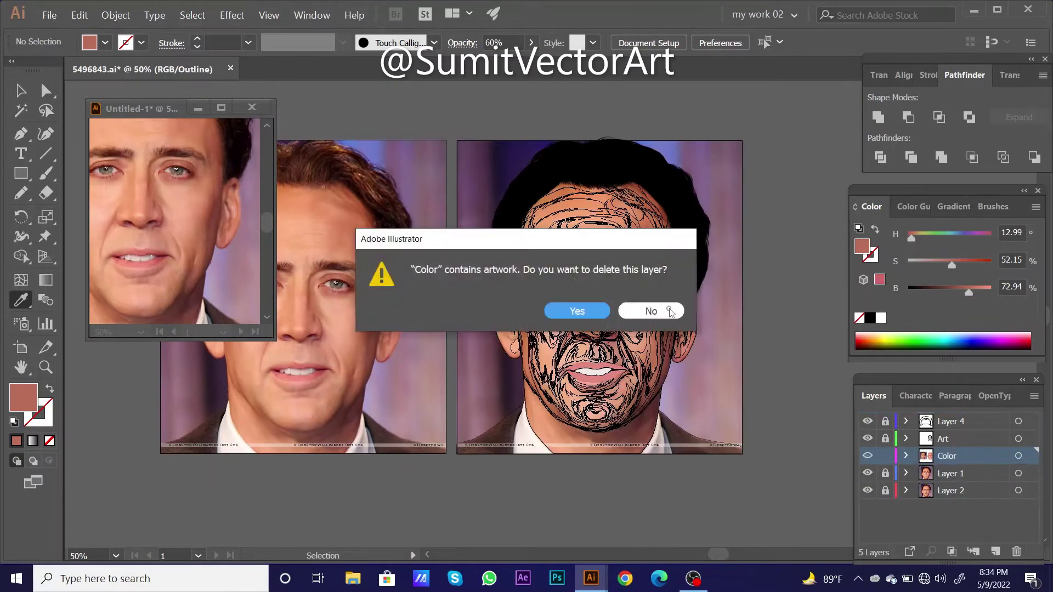
pyautogui.click(647, 307)
pyautogui.hotkey('ctrl', '+')
pyautogui.hotkey('ctrl', '+')
pyautogui.hotkey('ctrl', '+')
pyautogui.click(567, 307)
# - Draw two highlight shapes on the upper forehead with the Pencil
pyautogui.press('n')
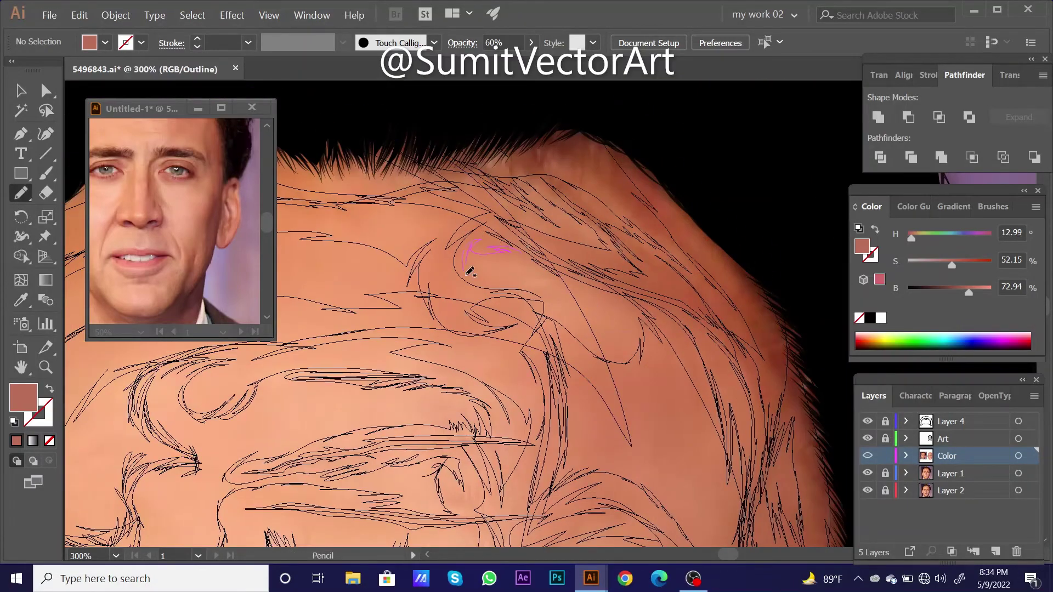
pyautogui.moveTo(558, 269); pyautogui.dragTo(549, 231)
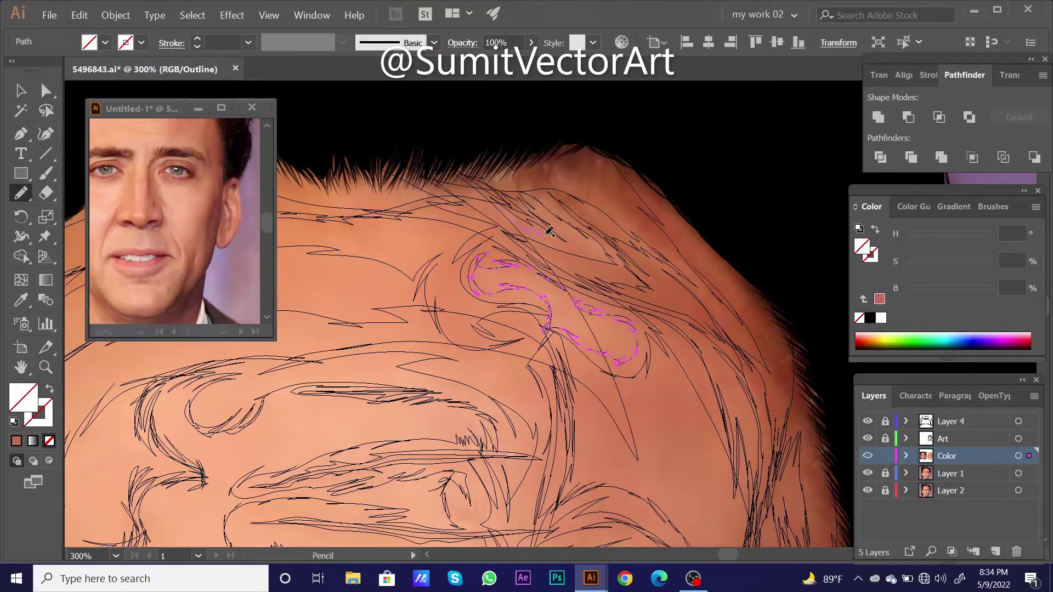
pyautogui.hscroll(-5, 588, 246)
pyautogui.scroll(-1, 384, 351)
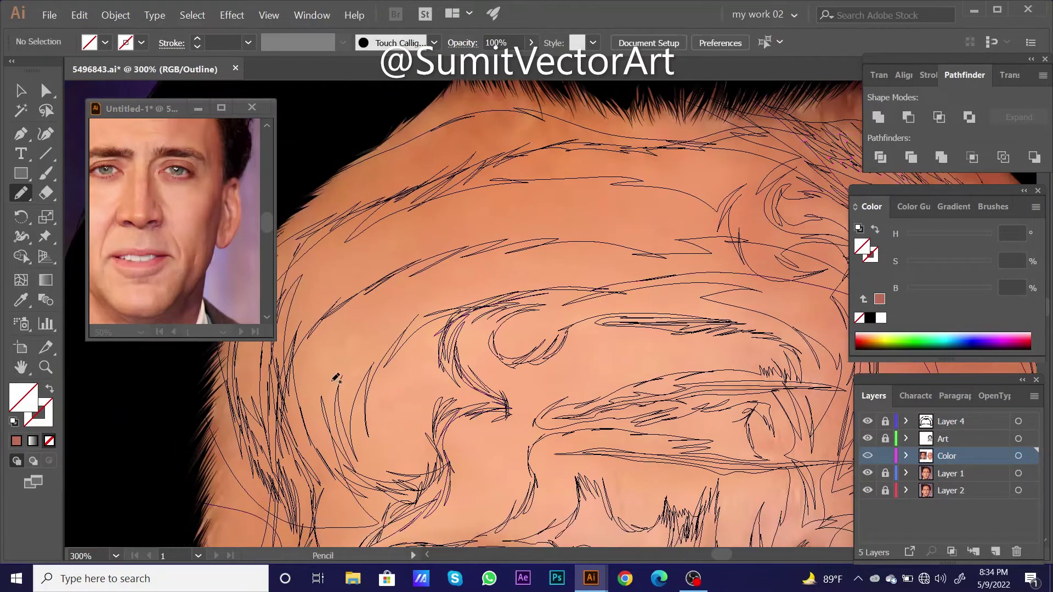
pyautogui.moveTo(444, 293); pyautogui.dragTo(439, 296)
pyautogui.hotkey('ctrl', 'y')
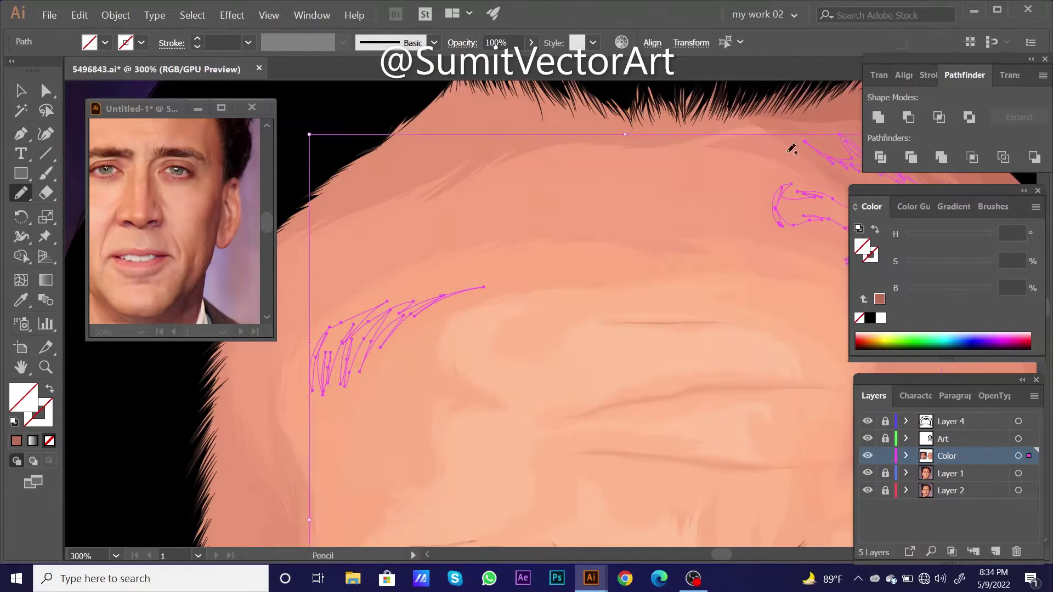
pyautogui.hotkey('ctrl', '-')
# - Fill the forehead highlight shapes with the light skin tone via Eyedropper
pyautogui.press('i')
pyautogui.click(745, 230)
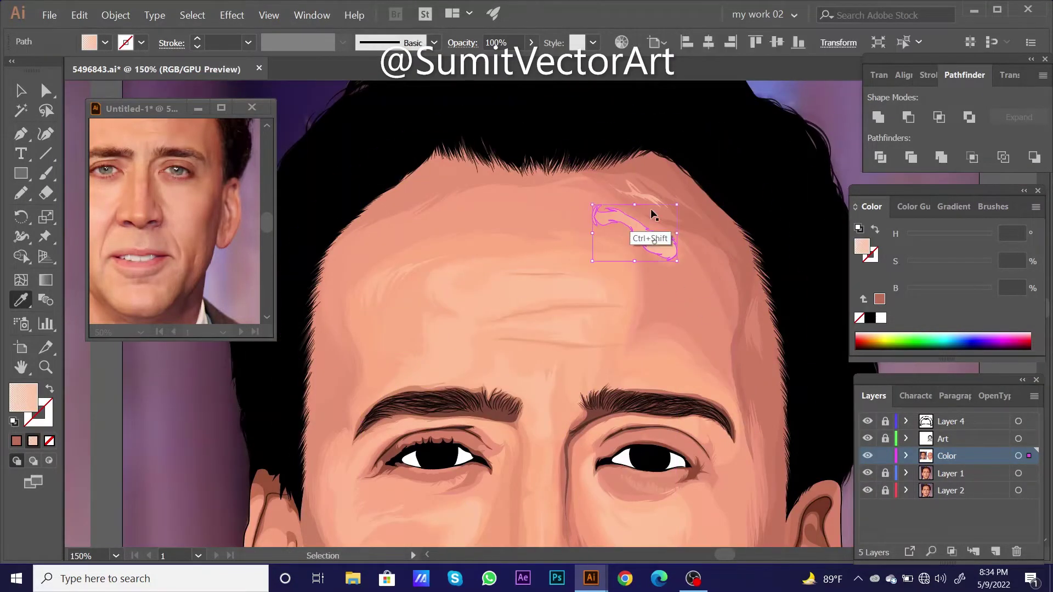
pyautogui.click(651, 209)
pyautogui.hotkey('ctrl', 'shift', 'a')
pyautogui.hotkey('ctrl', '-')
pyautogui.hotkey('ctrl', '-')
pyautogui.hotkey('ctrl', '-')
pyautogui.hotkey('ctrl', 'y')
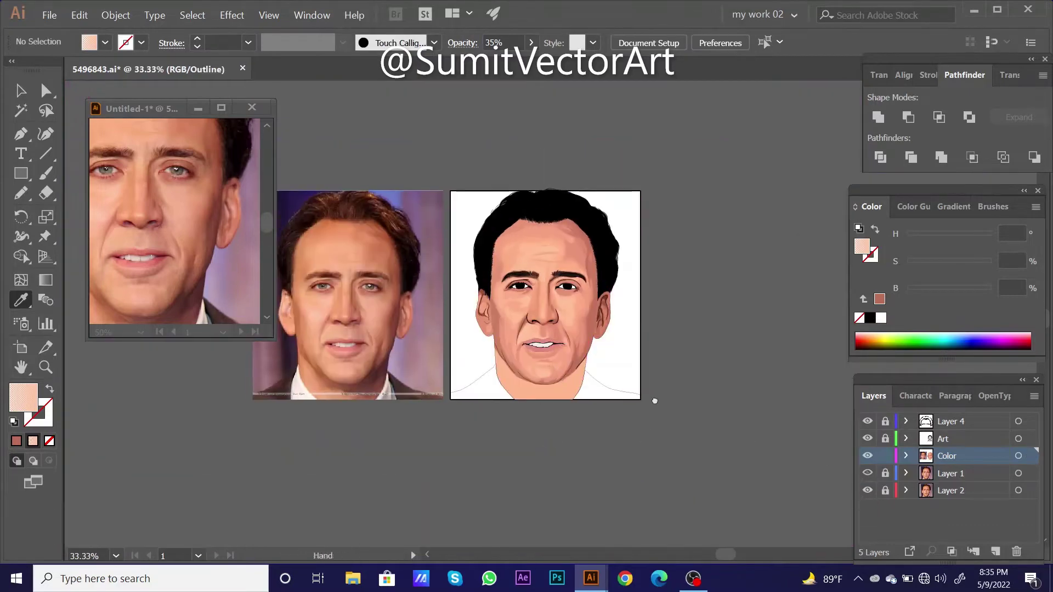
pyautogui.moveTo(650, 440); pyautogui.dragTo(671, 403)
# - Draw shading shapes inside the right ear with the Pencil
pyautogui.keyDown('ctrl'); pyautogui.click(655, 409); pyautogui.keyUp('ctrl')
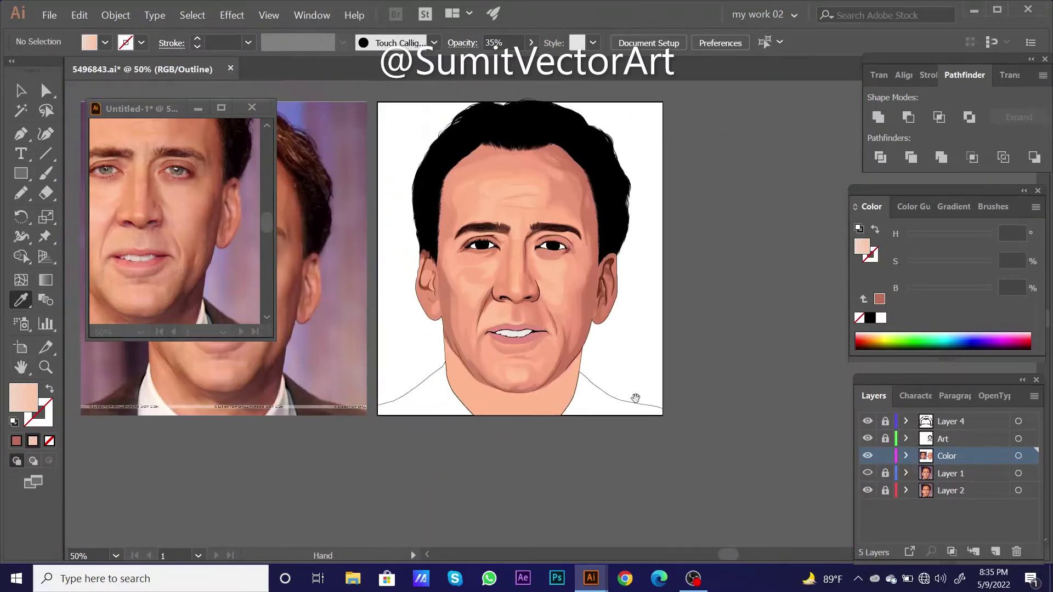
pyautogui.keyDown('ctrl'); pyautogui.click(680, 295); pyautogui.keyUp('ctrl')
pyautogui.keyDown('ctrl'); pyautogui.click(759, 247); pyautogui.keyUp('ctrl')
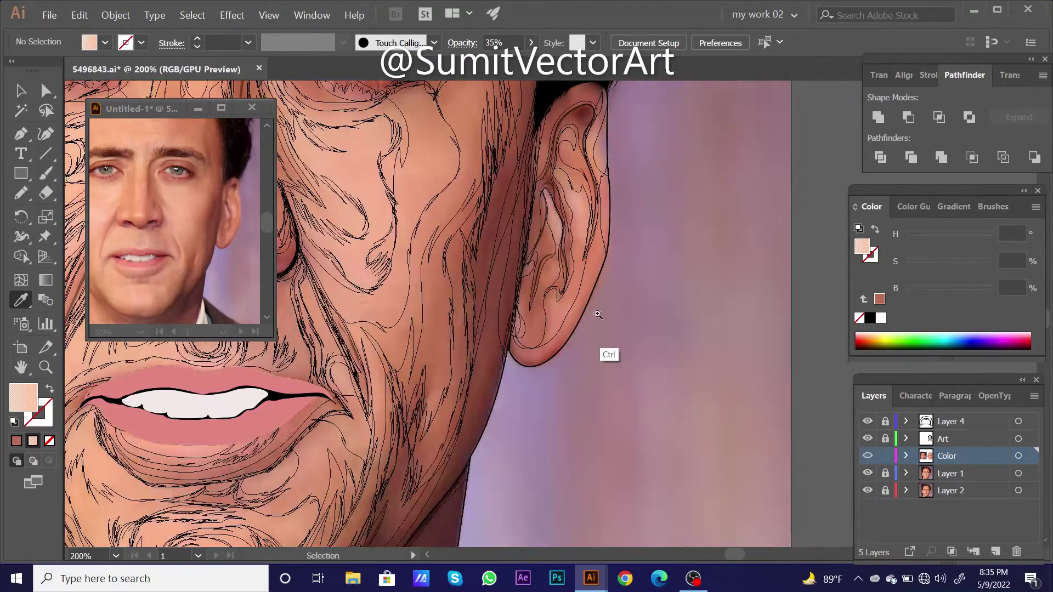
pyautogui.press('n')
pyautogui.moveTo(576, 320); pyautogui.dragTo(573, 326)
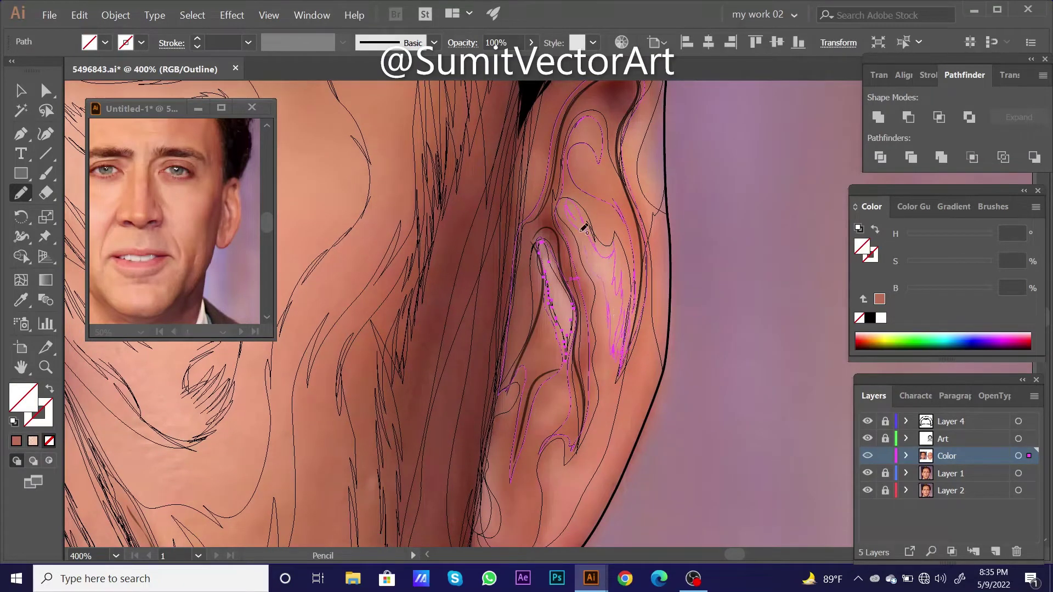
pyautogui.scroll(-3, 575, 366)
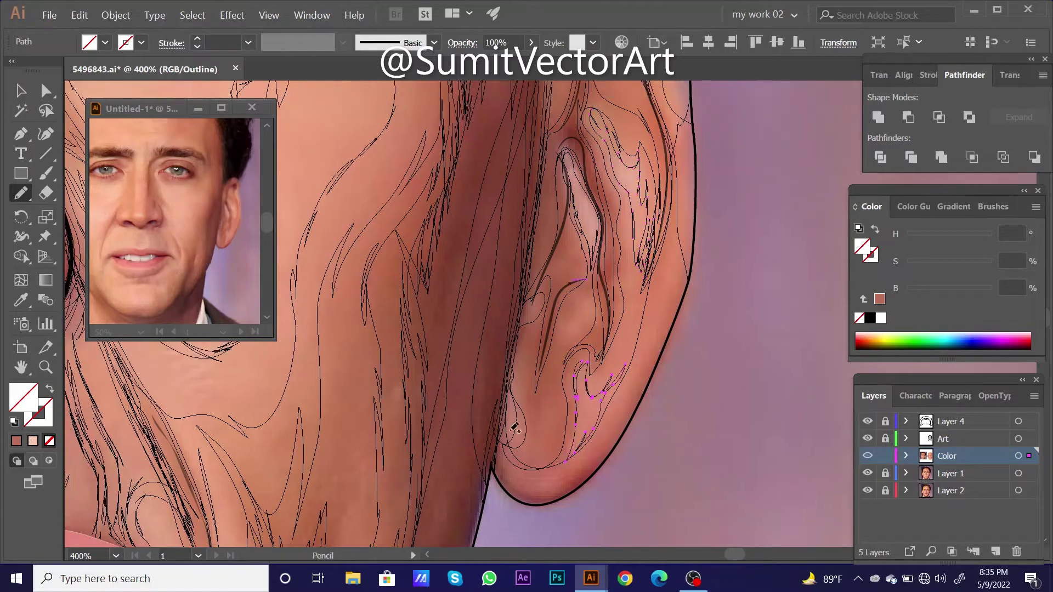
# - Give the right-ear shapes a skin-colour fill with Brightness raised to 90.2
pyautogui.hotkey('ctrl', 'y')
pyautogui.press('i')
pyautogui.moveTo(932, 265); pyautogui.dragTo(948, 264)
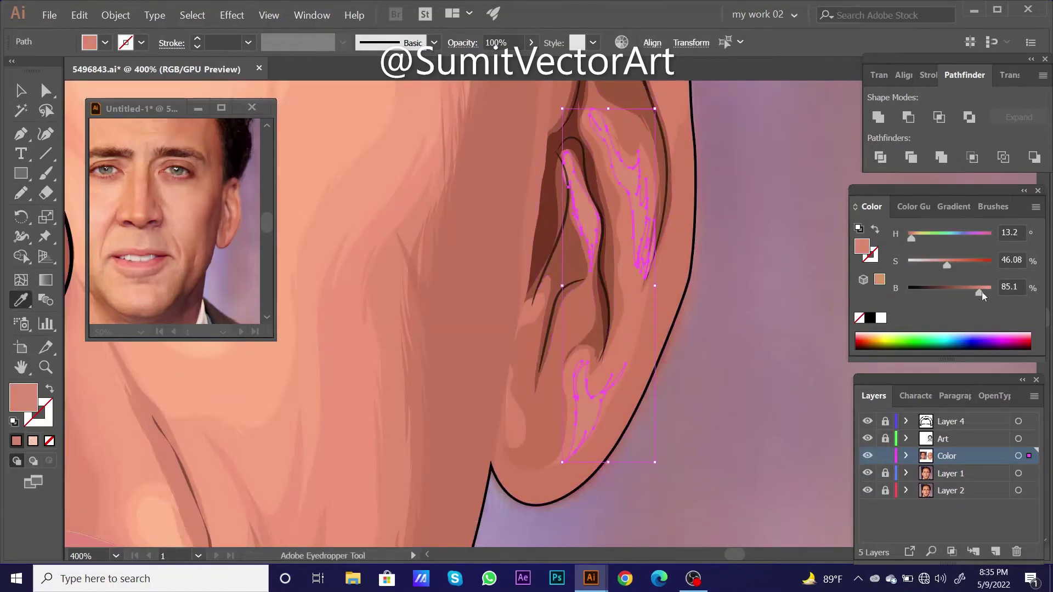
pyautogui.moveTo(982, 295); pyautogui.dragTo(984, 293)
pyautogui.hotkey('ctrl', 'shift', 'a')
pyautogui.hotkey('ctrl', '0')
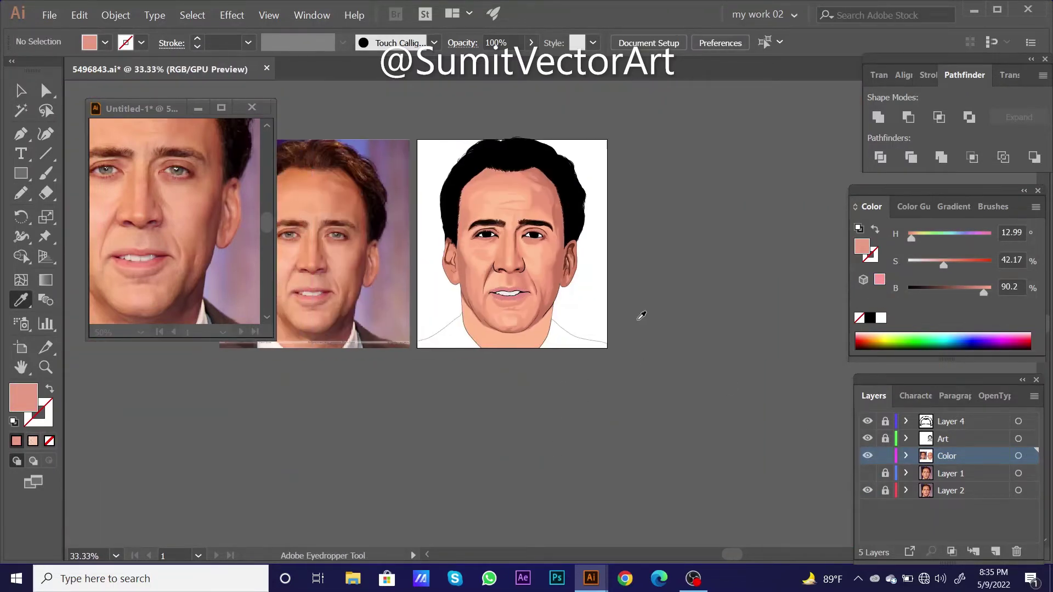
pyautogui.hotkey('ctrl', '=')
pyautogui.hotkey('ctrl', '=')
pyautogui.hotkey('ctrl', '=')
pyautogui.hotkey('ctrl', '=')
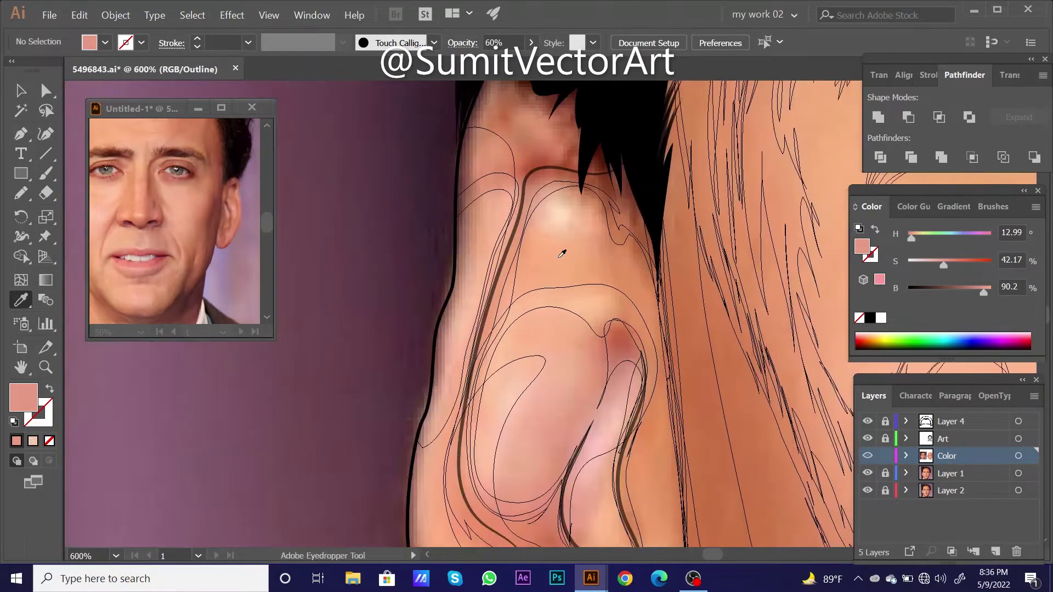
# - Draw four highlight shapes in the left ear's top, rim and hollow
pyautogui.press('n')
pyautogui.moveTo(573, 190); pyautogui.dragTo(505, 145)
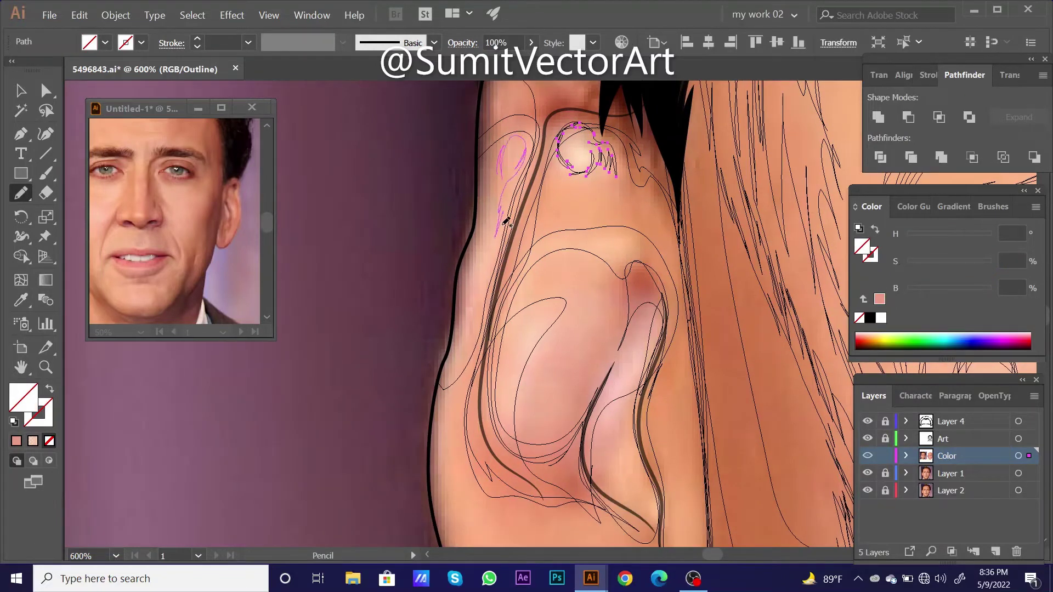
pyautogui.moveTo(488, 185); pyautogui.dragTo(448, 376)
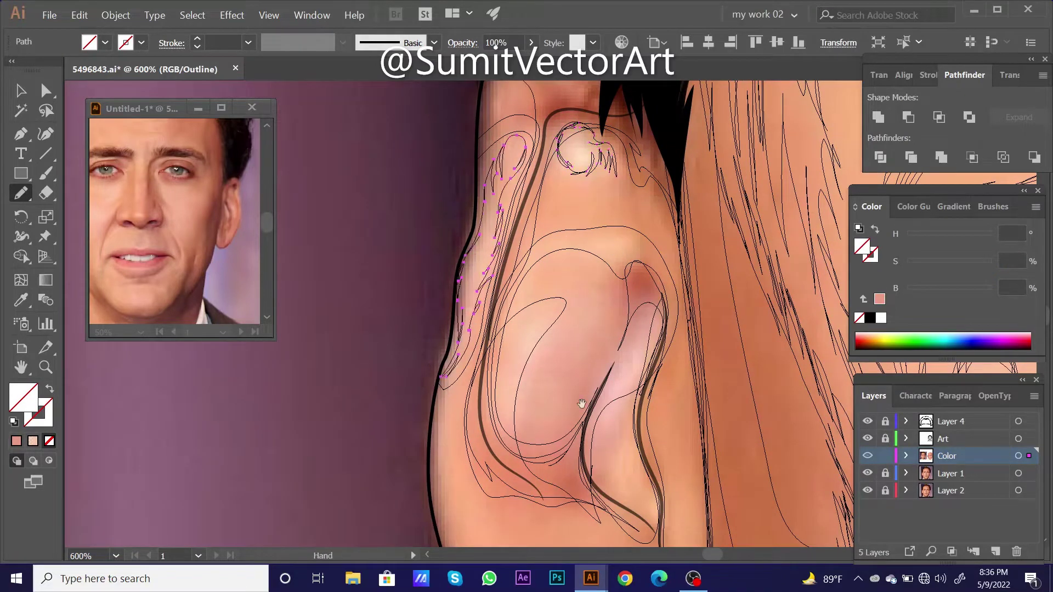
pyautogui.moveTo(554, 268); pyautogui.dragTo(531, 308)
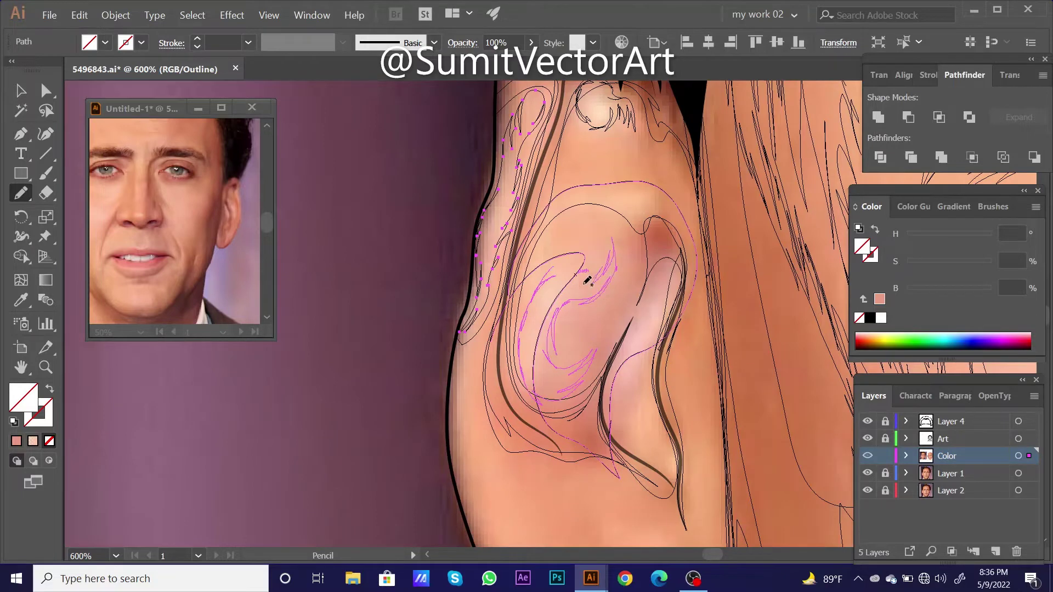
pyautogui.moveTo(533, 287); pyautogui.dragTo(535, 285)
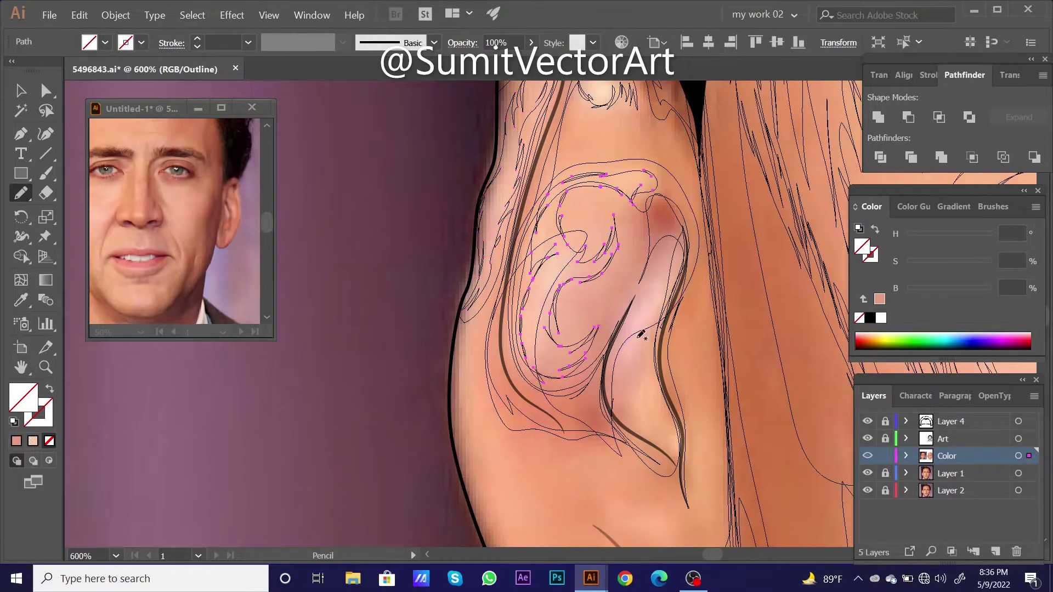
# - Fill the left-ear highlights with the pale peach tone at 50% opacity
pyautogui.hotkey('ctrl', 'y')
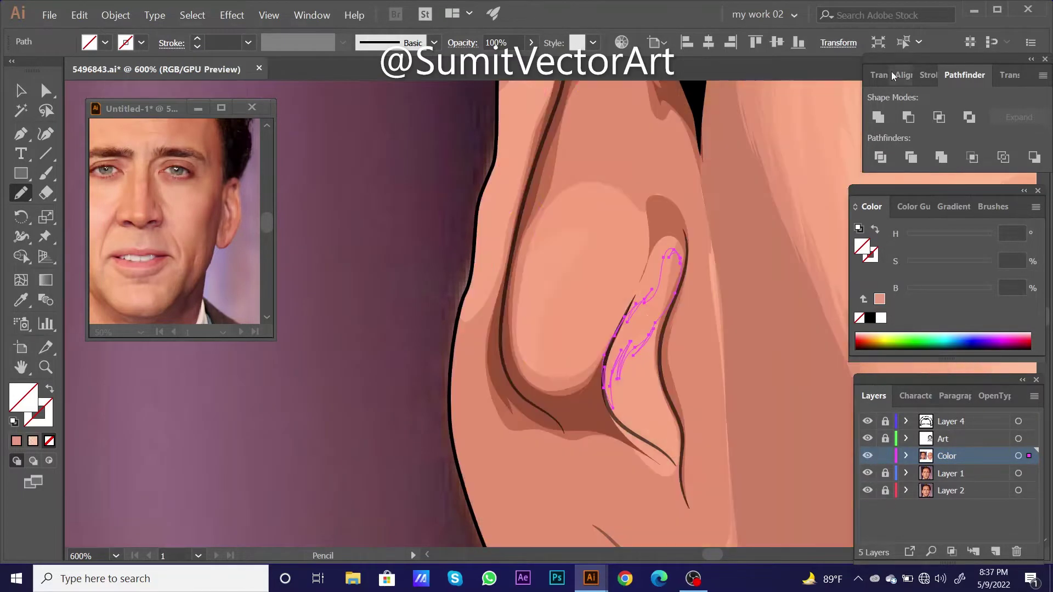
pyautogui.press('i')
pyautogui.hotkey('ctrl', '-')
pyautogui.click(667, 348)
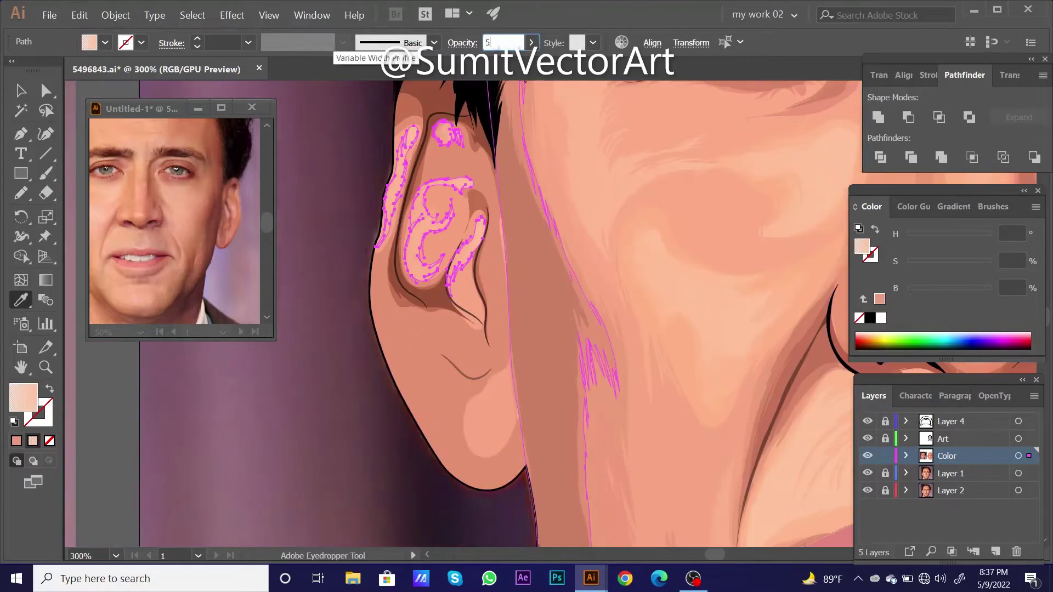
pyautogui.hotkey('ctrl', 'shift', 'a')
pyautogui.hotkey('ctrl', '0')
pyautogui.hotkey('ctrl', '-')
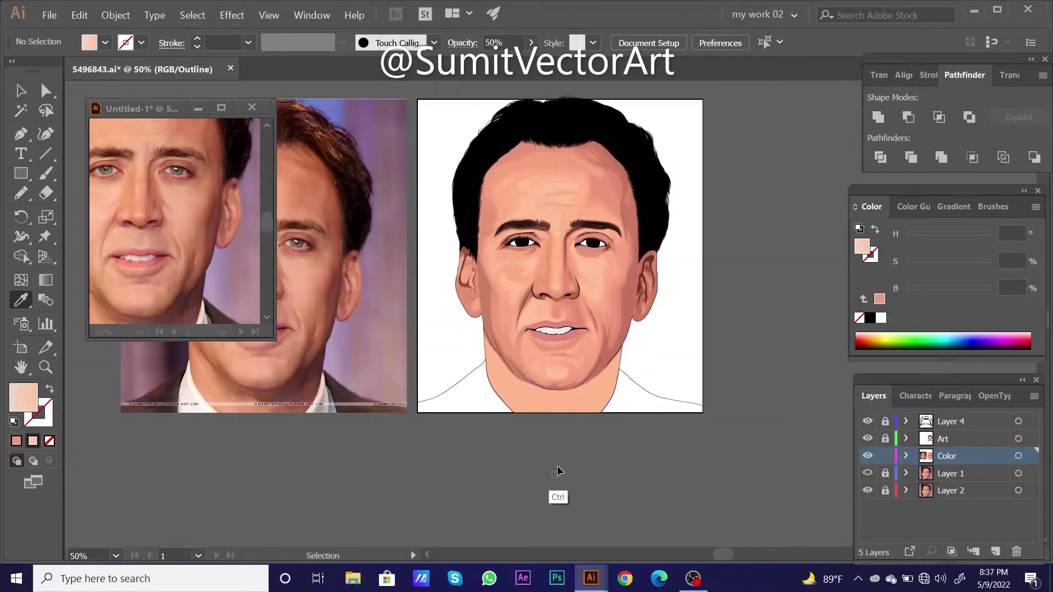
pyautogui.moveTo(557, 491)
pyautogui.mouseDown()
pyautogui.moveTo(603, 442)
pyautogui.moveTo(653, 442)
pyautogui.mouseUp()
# - Pencil a skin shape around the chin and neck, fill it with sampled skin tone, and send it to back
pyautogui.keyDown('ctrl'); pyautogui.click(867, 456); pyautogui.keyUp('ctrl')
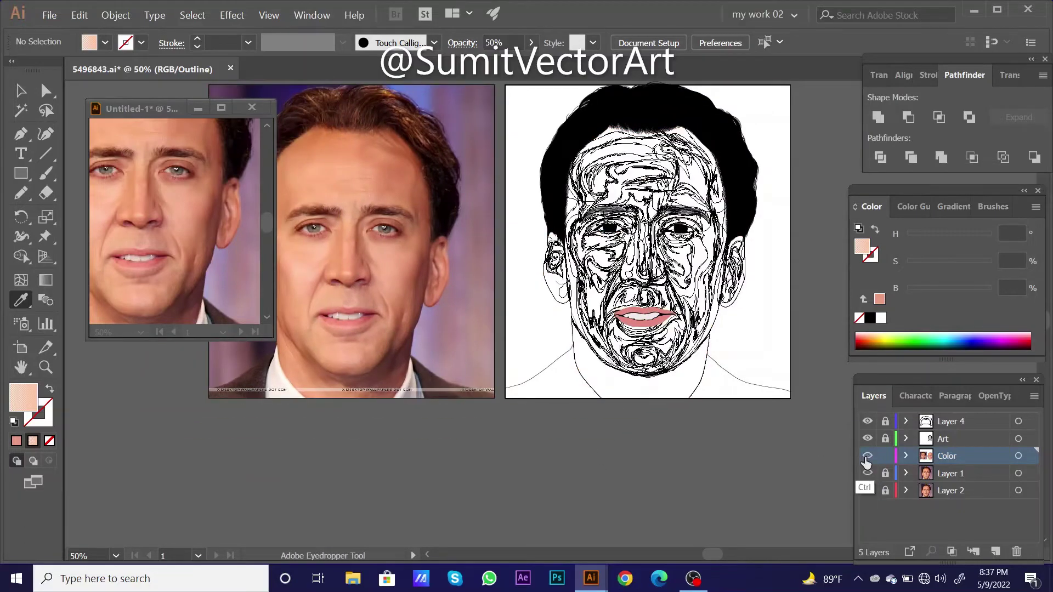
pyautogui.click(867, 473)
pyautogui.scroll(2, 748, 441)
pyautogui.press('n')
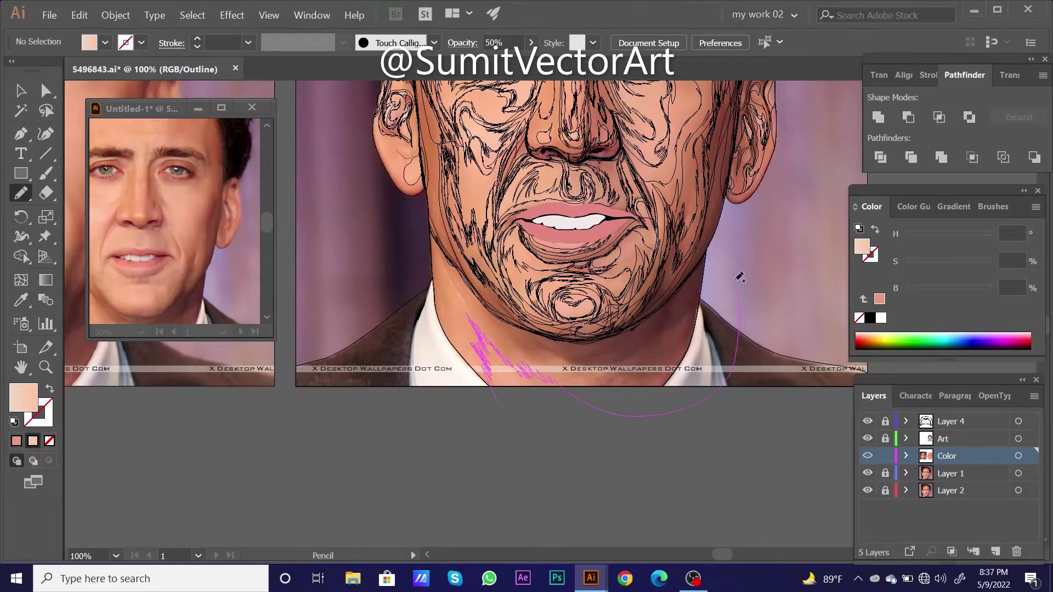
pyautogui.moveTo(427, 210); pyautogui.dragTo(430, 228)
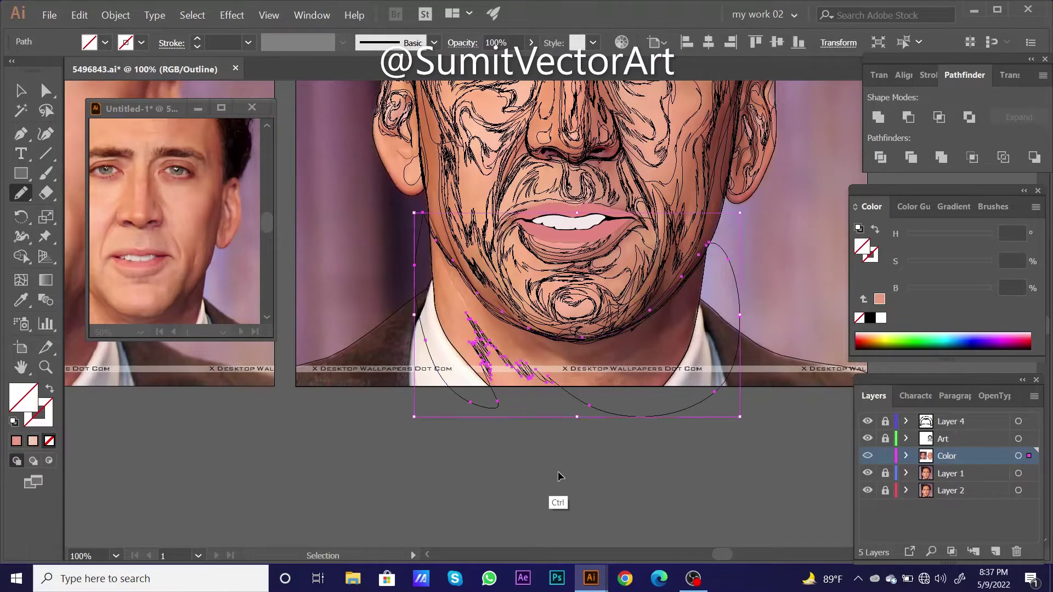
pyautogui.hotkey('ctrl', 'y')
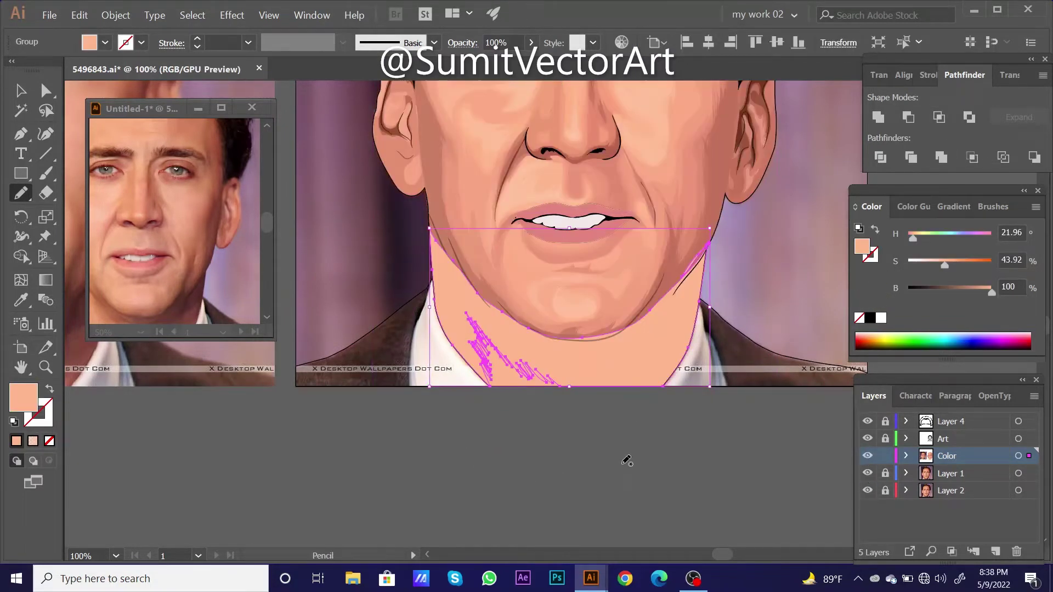
pyautogui.press('i')
pyautogui.click(623, 272)
pyautogui.scroll(-1, 617, 331)
pyautogui.rightClick(617, 318)
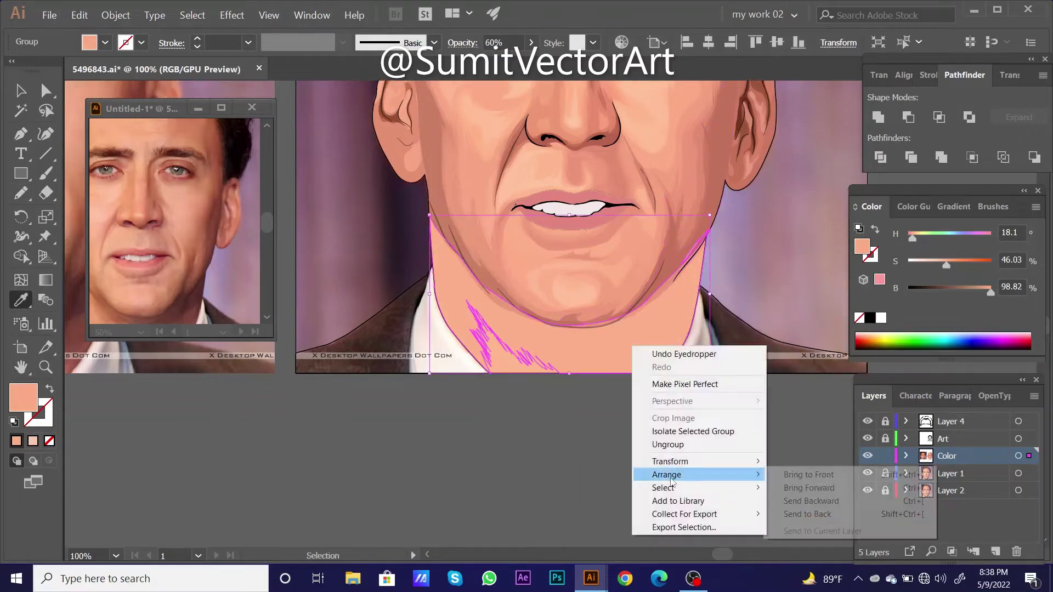
pyautogui.click(801, 516)
pyautogui.hotkey('ctrl', 'shift', 'a')
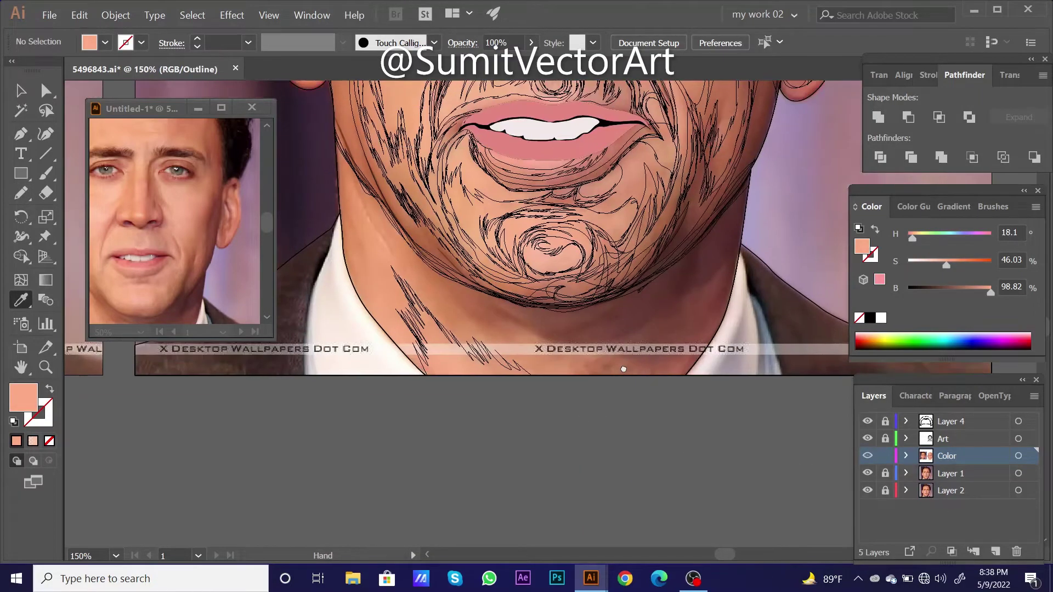
# - Add a second sampled skin-tone shading shape along the left jawline, sent to the very back
pyautogui.keyDown('ctrl'); pyautogui.click(392, 308); pyautogui.keyUp('ctrl')
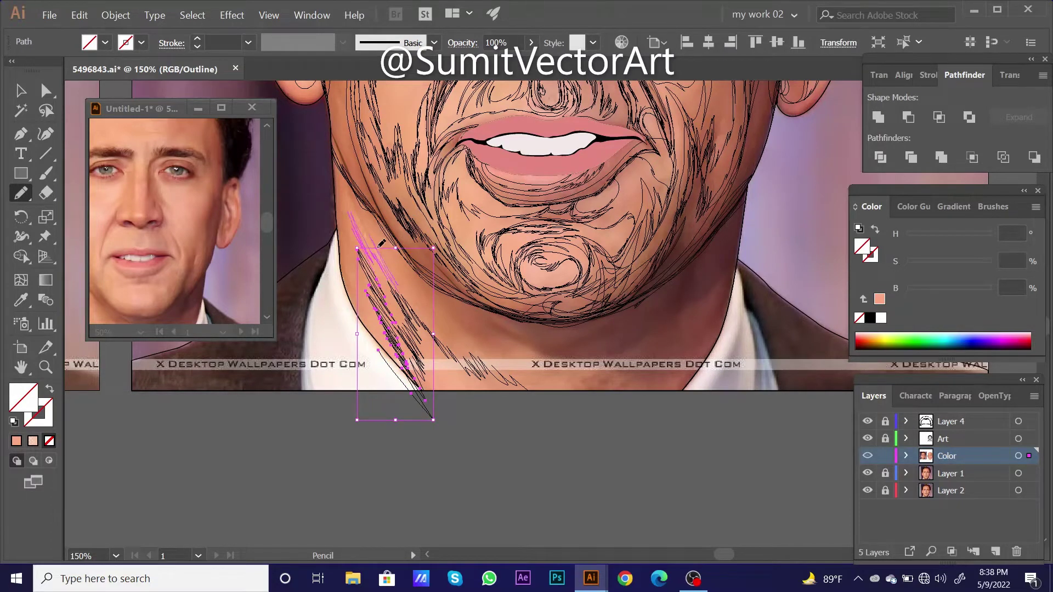
pyautogui.moveTo(381, 243); pyautogui.dragTo(408, 289)
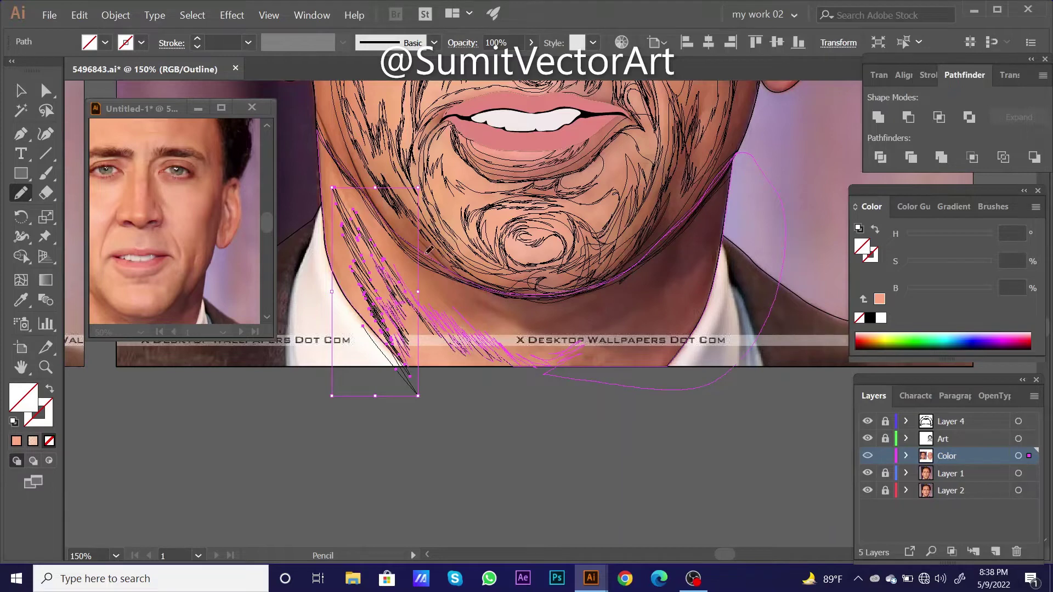
pyautogui.hotkey('ctrl', 'y')
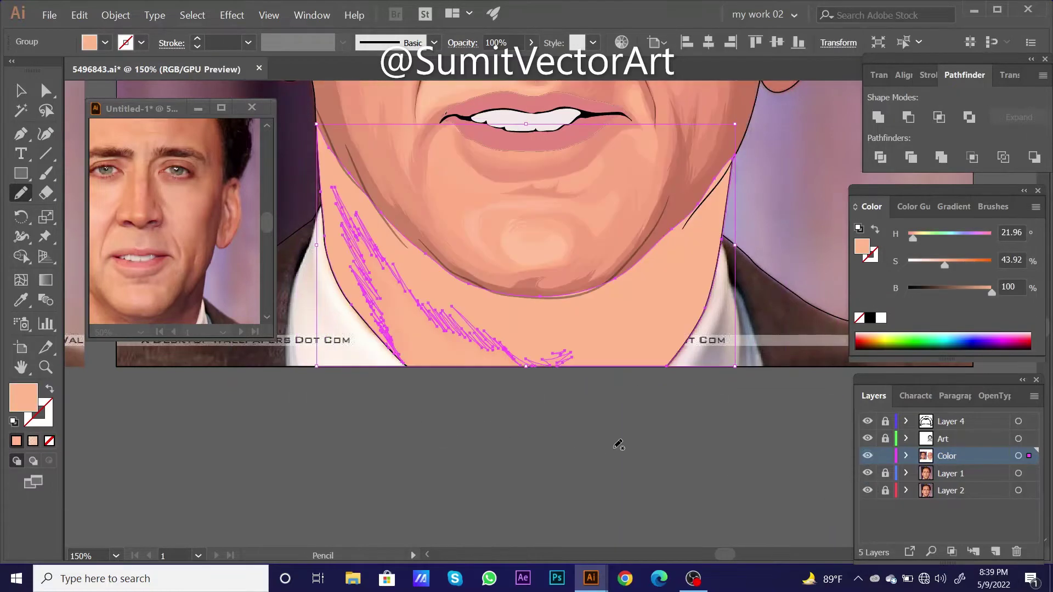
pyautogui.press('i')
pyautogui.click(652, 349)
pyautogui.rightClick(668, 286)
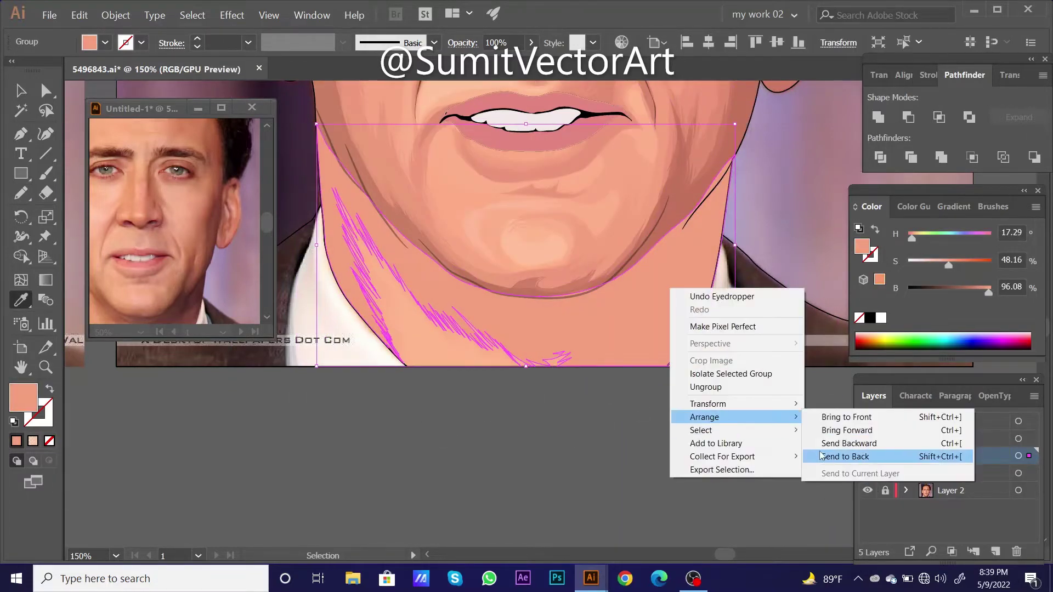
pyautogui.click(846, 459)
pyautogui.hotkey('ctrl', 'shift', 'a')
pyautogui.hotkey('ctrl', '0')
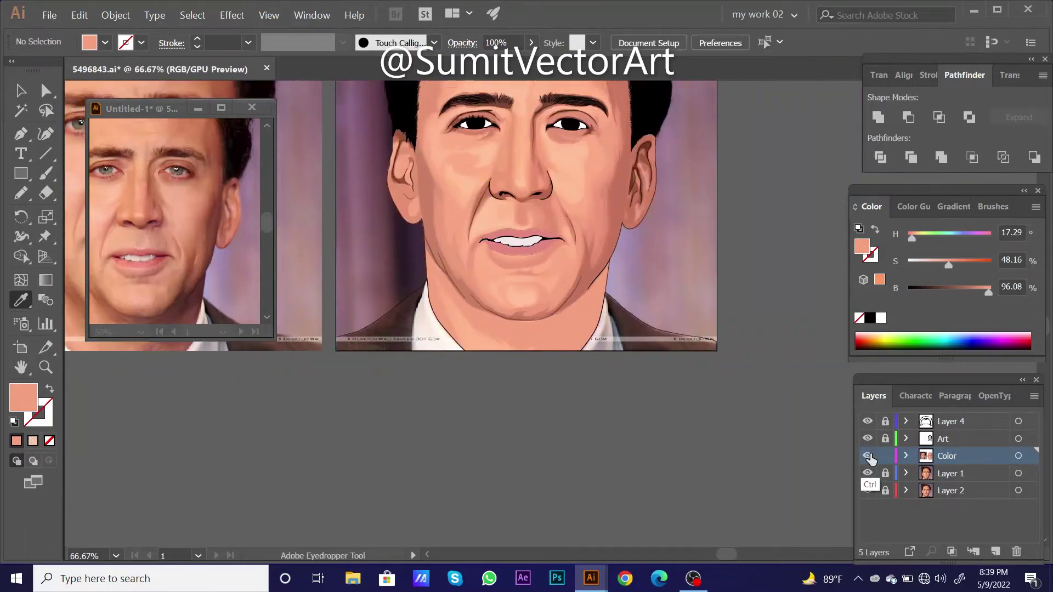
# - Draw a shading shape along the jaw and neck and fill it with a sampled darker pink tone
pyautogui.hotkey('ctrl', 'y')
pyautogui.scroll(3, 560, 358)
pyautogui.moveTo(561, 359); pyautogui.dragTo(624, 523)
pyautogui.scroll(-1, 480, 453)
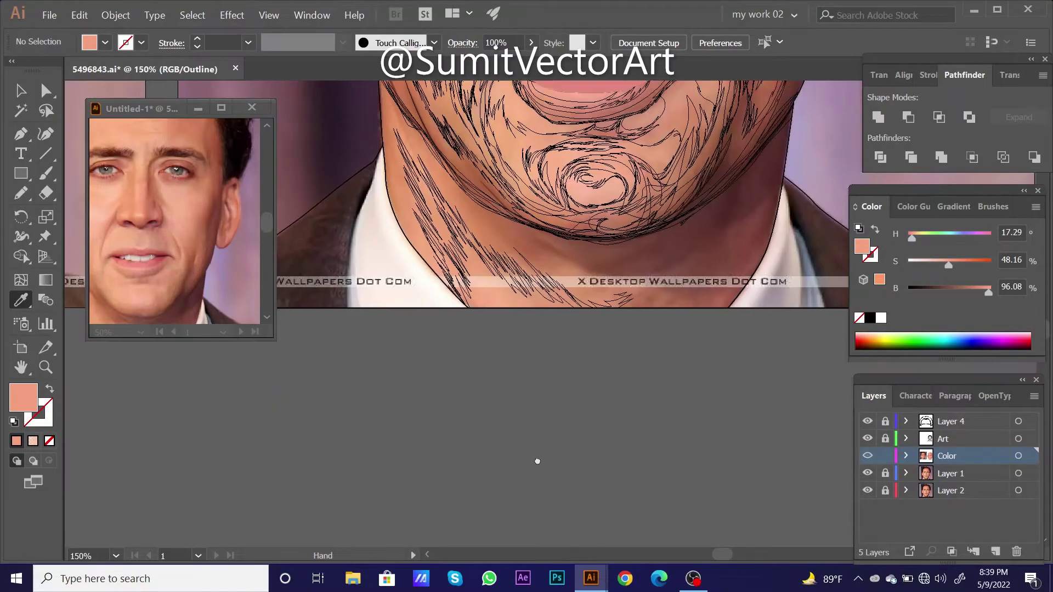
pyautogui.moveTo(374, 337); pyautogui.dragTo(352, 281)
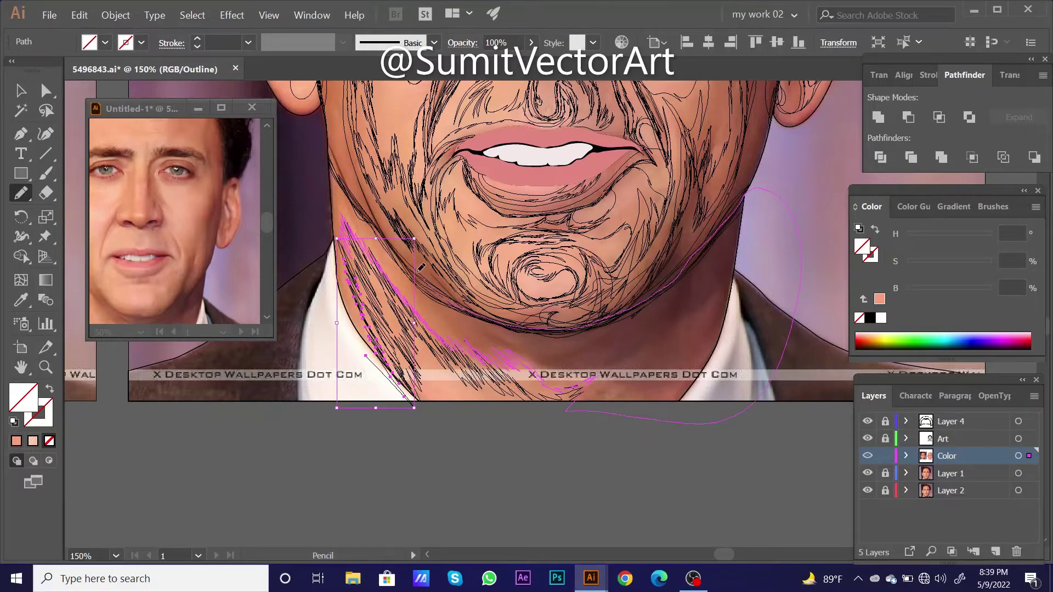
pyautogui.hotkey('ctrl', 'g')
pyautogui.hotkey('ctrl', 'y')
pyautogui.press('i')
pyautogui.click(694, 193)
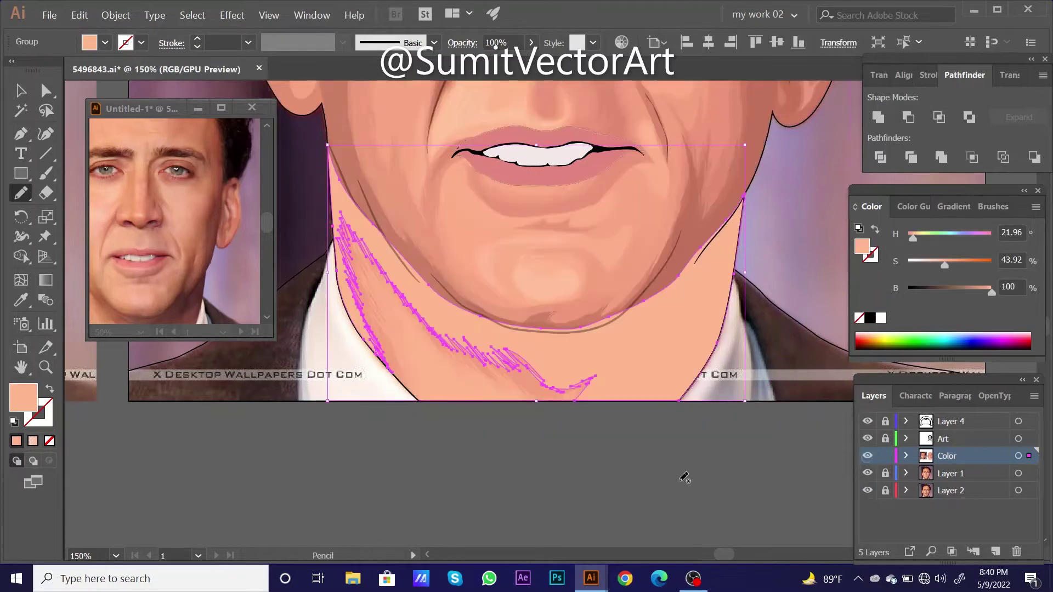
pyautogui.click(694, 193)
pyautogui.hotkey('ctrl', '-')
pyautogui.press('v')
pyautogui.rightClick(648, 310)
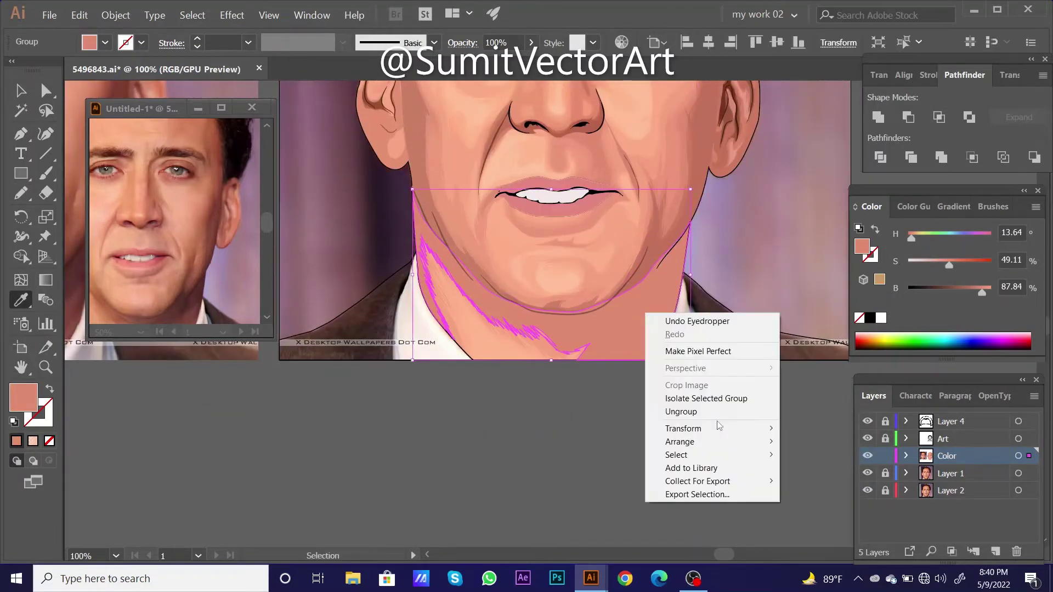
pyautogui.press('Escape')
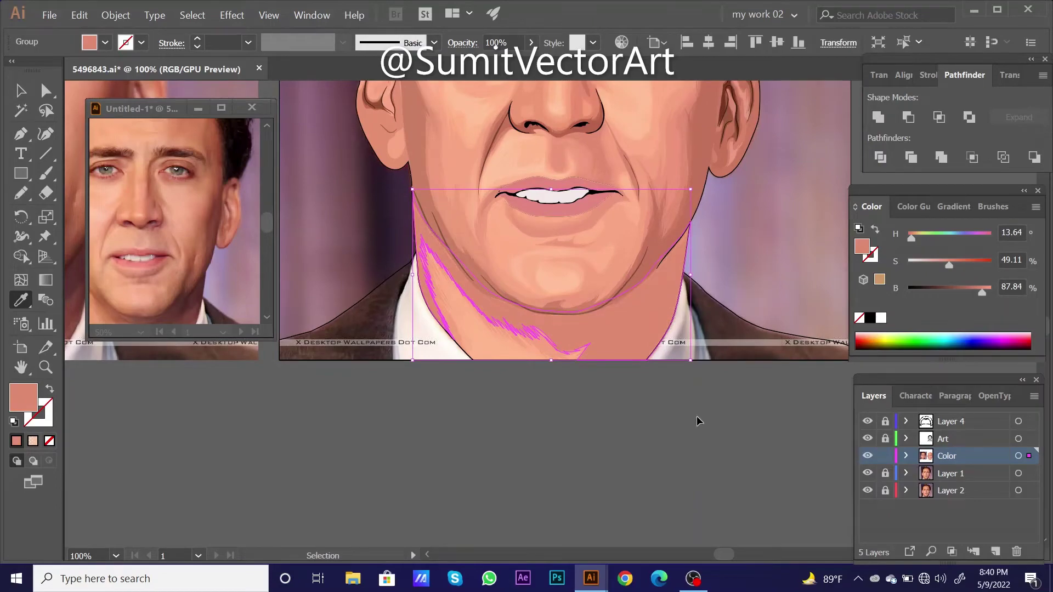
pyautogui.hotkey('ctrl', 'shift', 'a')
# - Pencil a shadow along the jaw and under the chin, send it backward, and recolour it darker
pyautogui.hotkey('ctrl', '-')
pyautogui.hotkey('ctrl', '-')
pyautogui.hotkey('ctrl', 'y')
pyautogui.hotkey('ctrl', '+')
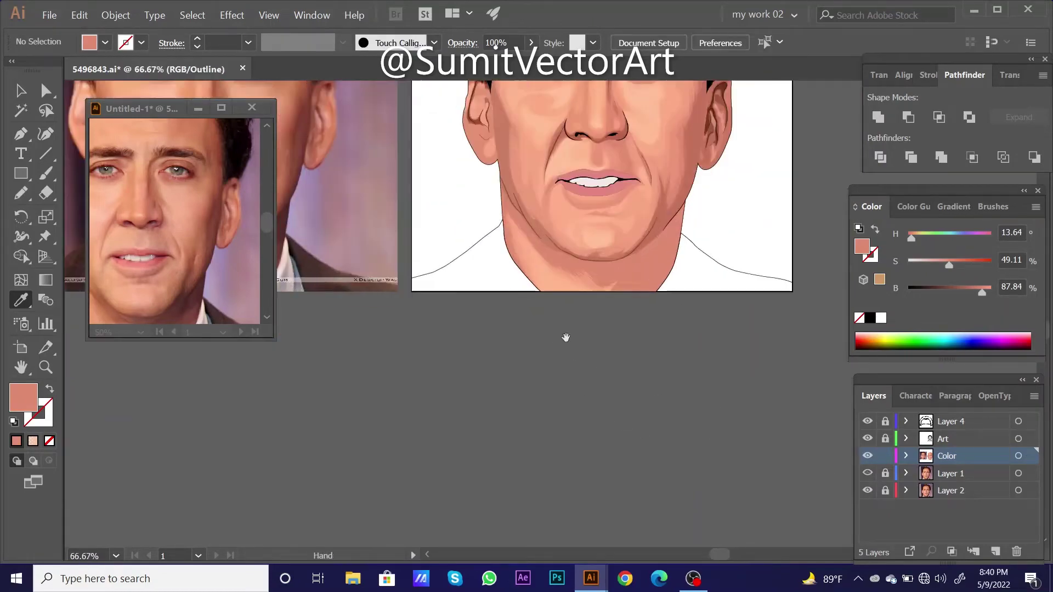
pyautogui.hotkey('ctrl', '+')
pyautogui.hotkey('ctrl', '+')
pyautogui.press('n')
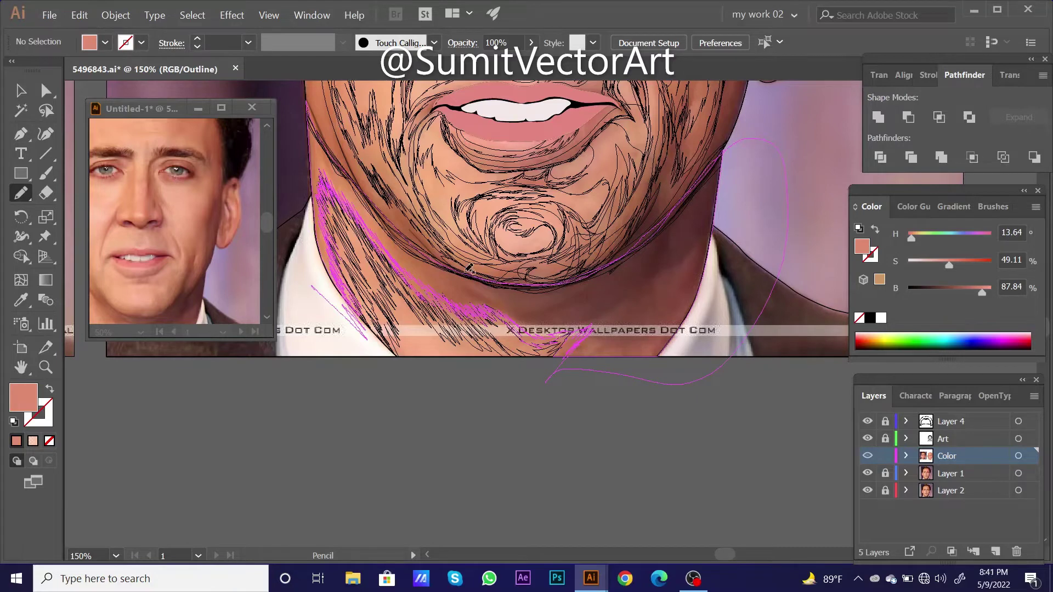
pyautogui.moveTo(317, 281); pyautogui.dragTo(323, 291)
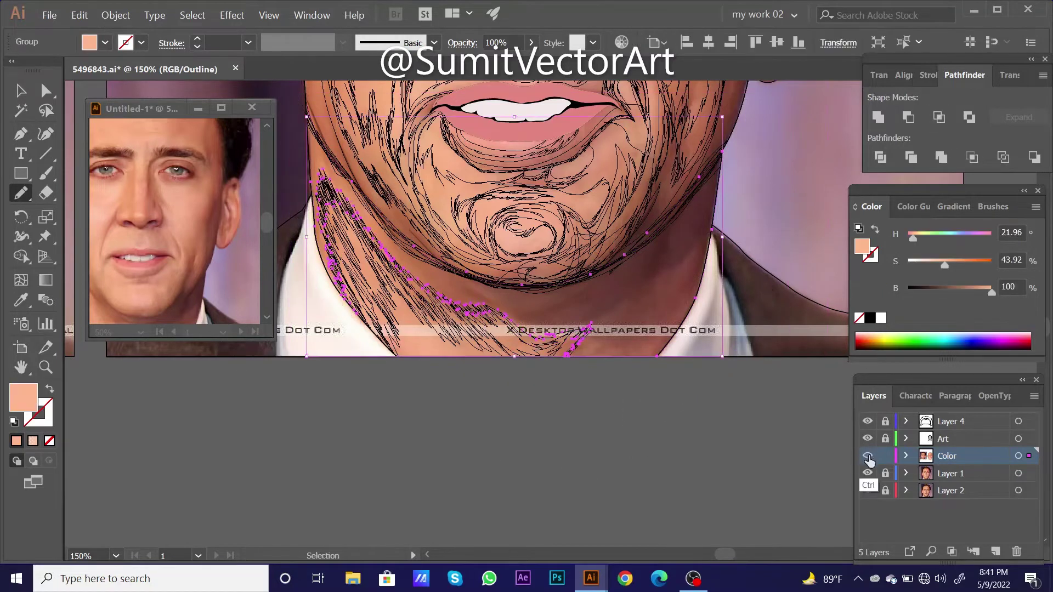
pyautogui.hotkey('ctrl', 'y')
pyautogui.press('i')
pyautogui.hotkey('ctrl', '-')
pyautogui.hotkey('ctrl', '-')
pyautogui.press('v')
pyautogui.rightClick(586, 336)
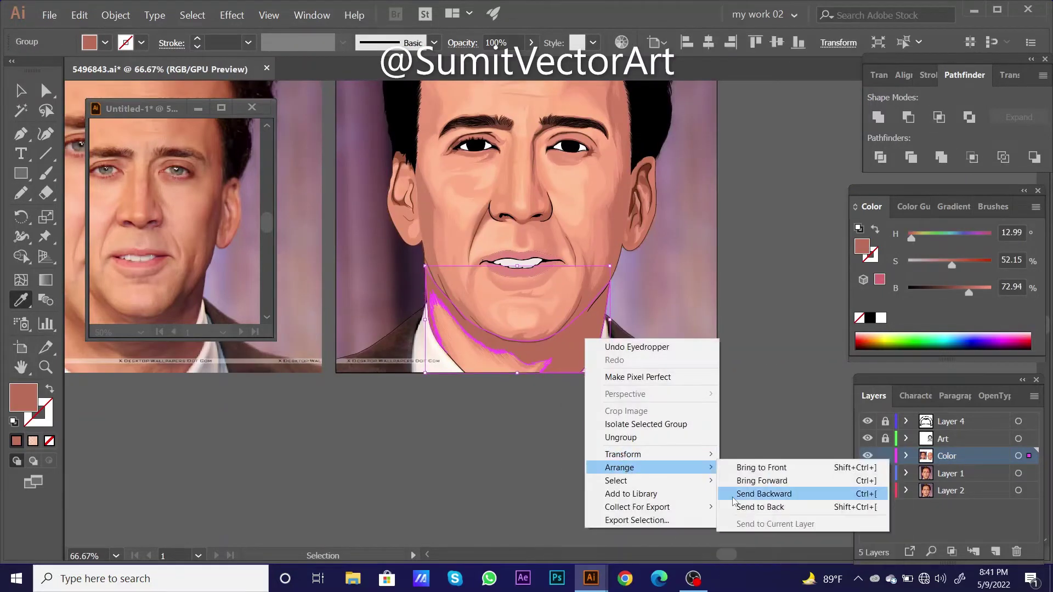
pyautogui.click(777, 492)
pyautogui.hotkey('ctrl', ']')
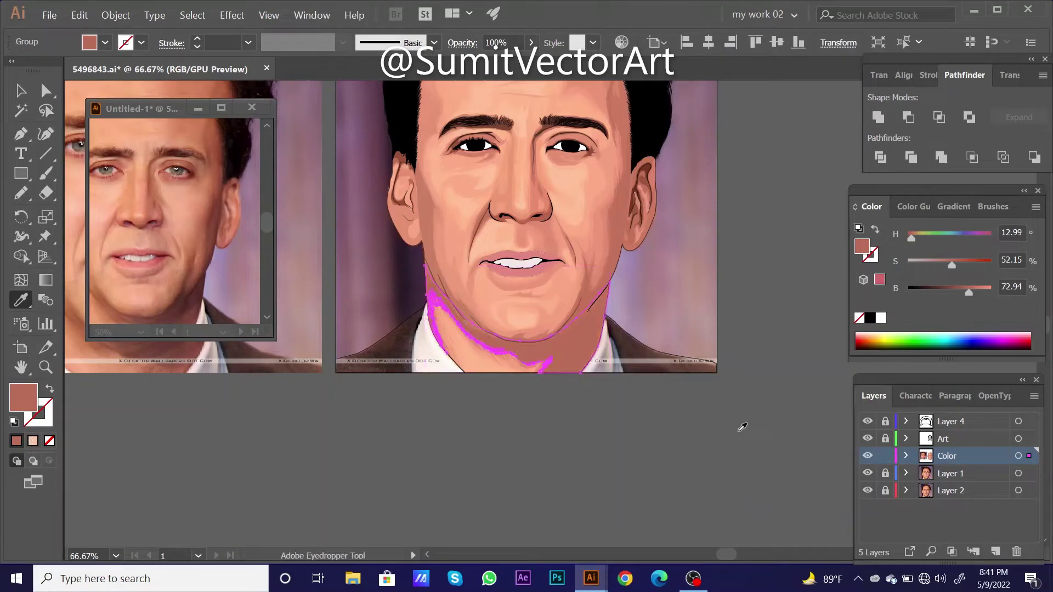
pyautogui.click(491, 318)
pyautogui.hotkey('ctrl', 'shift', 'a')
# - Switch to Outline view with the reference photo on Layer 1 visible, zoomed in on the chin
pyautogui.press('v')
pyautogui.hotkey('ctrl', '-')
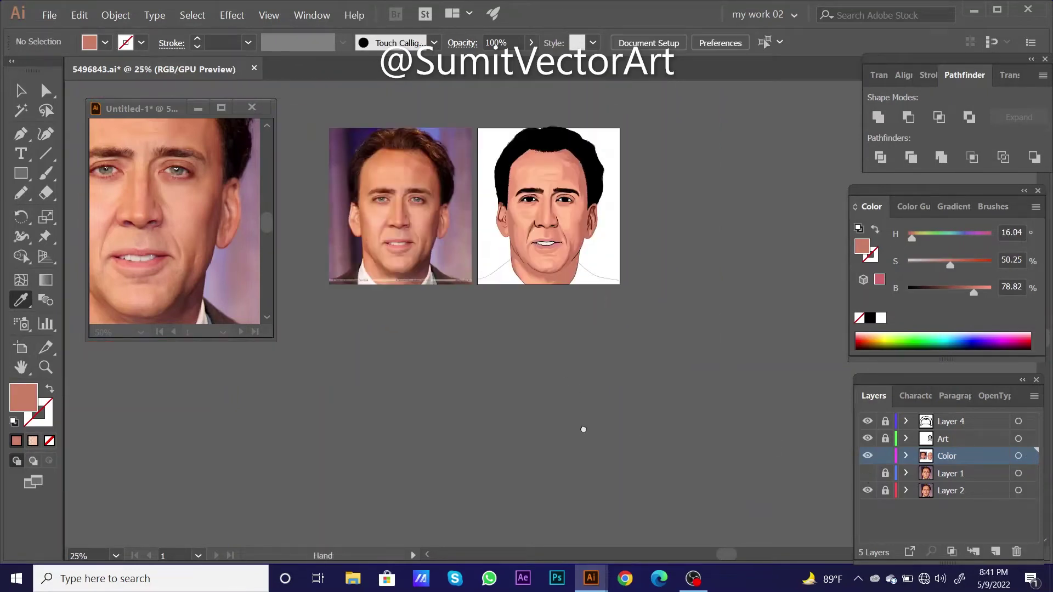
pyautogui.hotkey('ctrl', '-')
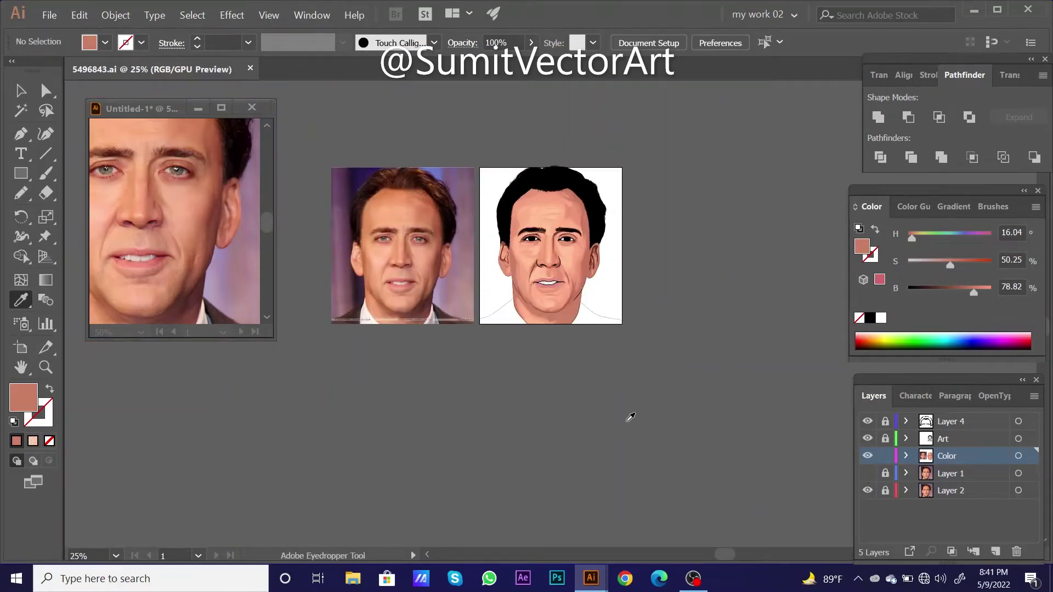
pyautogui.hotkey('ctrl', '+')
pyautogui.hotkey('ctrl', '+')
pyautogui.hotkey('ctrl', '+')
pyautogui.hotkey('ctrl', '-')
pyautogui.hotkey('ctrl', 'y')
pyautogui.click(868, 474)
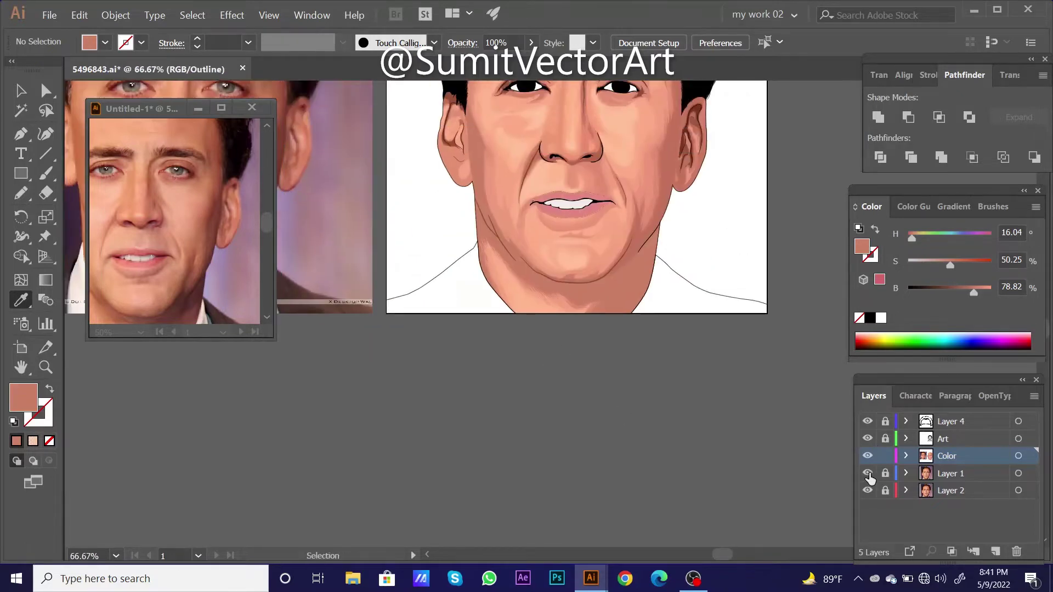
pyautogui.hotkey('ctrl', '+')
pyautogui.hotkey('ctrl', '+')
# - Pencil a shadow around the underside of the chin and fill it with a sampled reddish-brown tone
pyautogui.press('n')
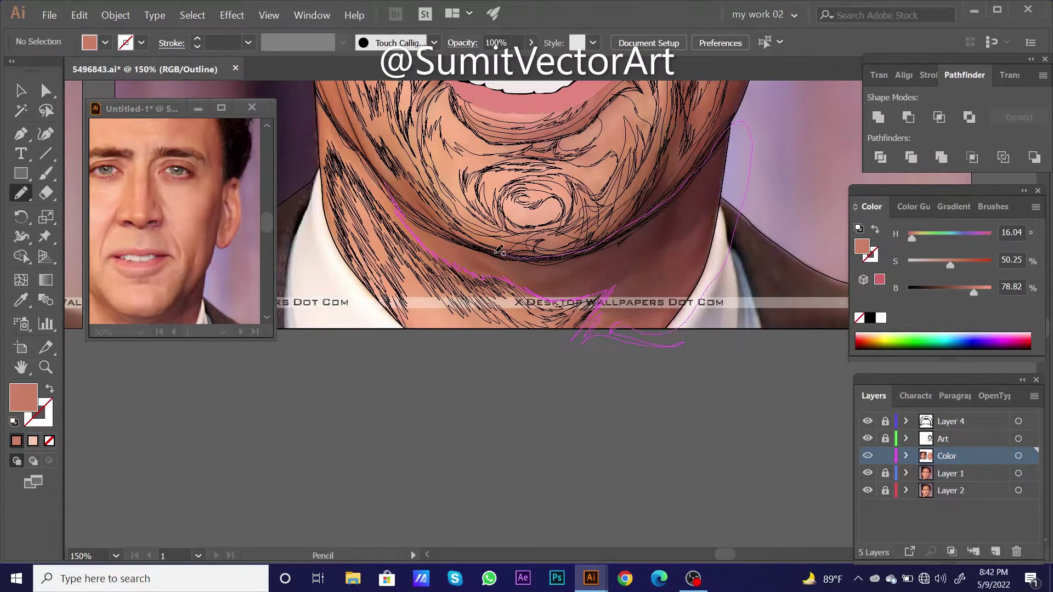
pyautogui.moveTo(388, 183); pyautogui.dragTo(666, 356)
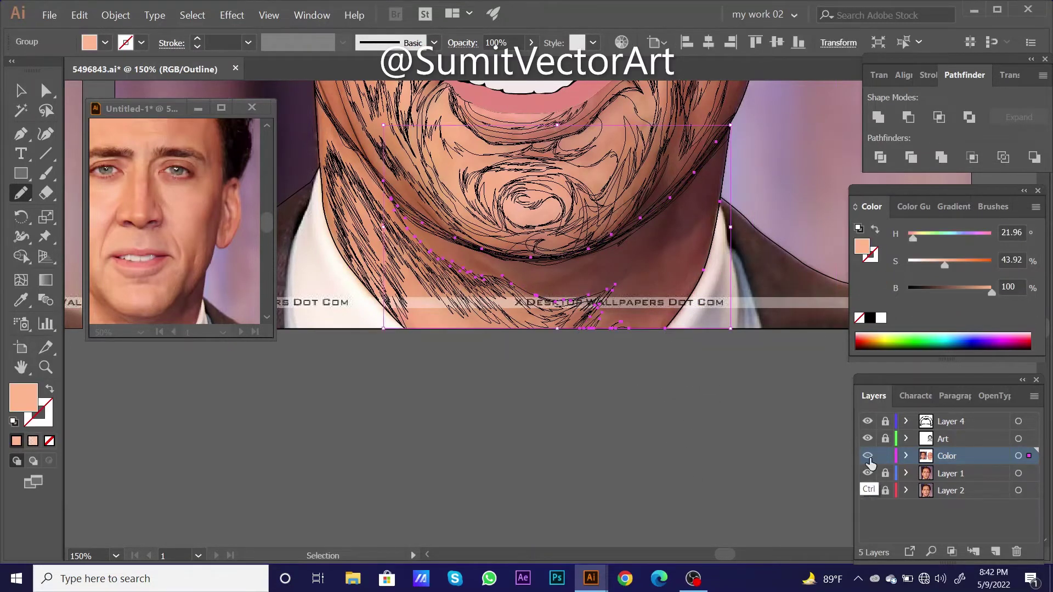
pyautogui.hotkey('ctrl', 'y')
pyautogui.press('i')
pyautogui.click(681, 165)
pyautogui.hotkey('ctrl', '-')
pyautogui.hotkey('ctrl', '-')
pyautogui.rightClick(597, 292)
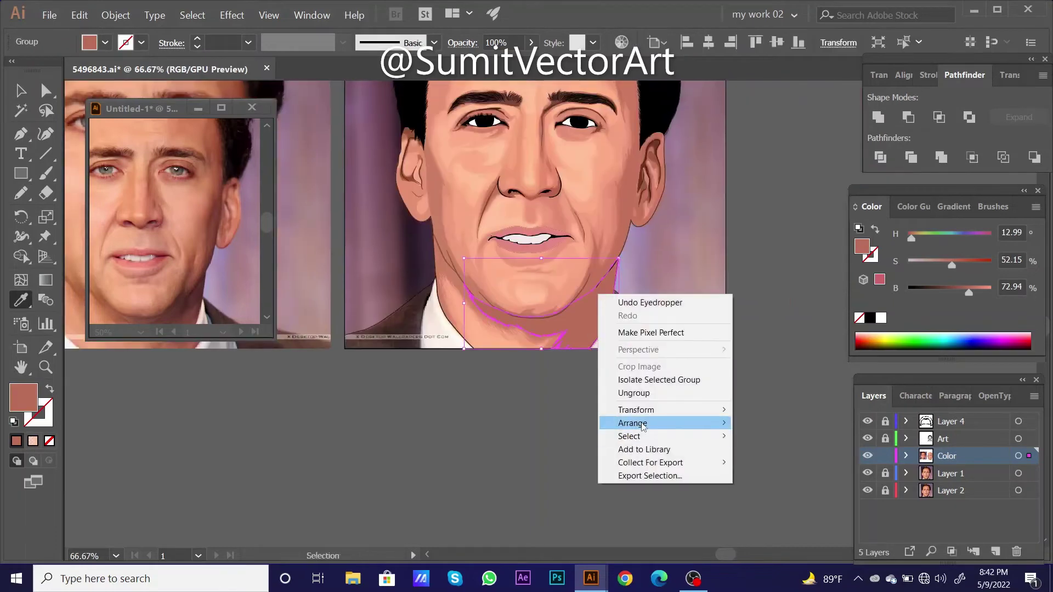
pyautogui.click(766, 447)
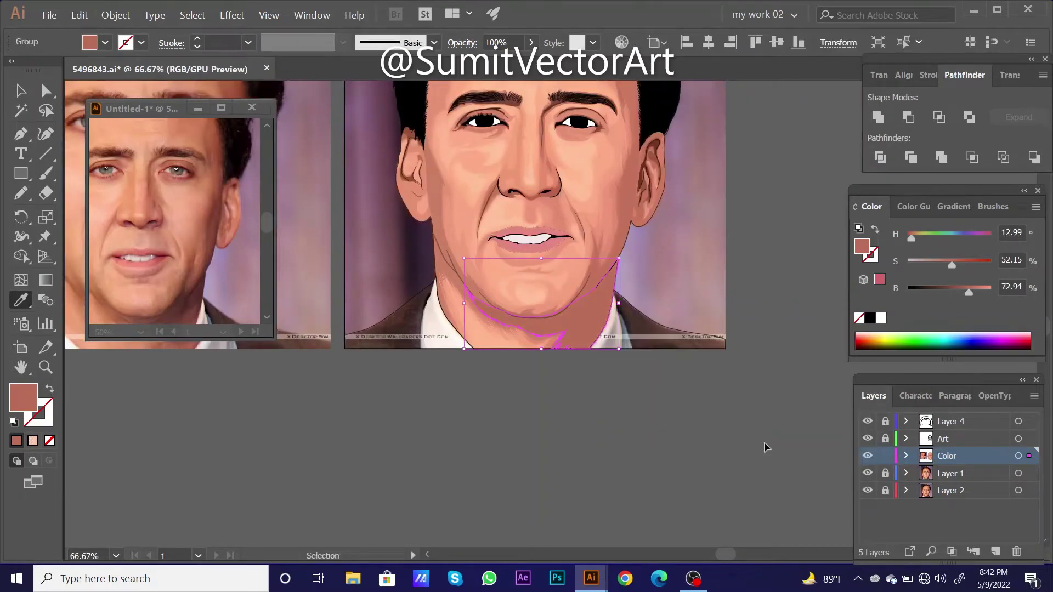
pyautogui.hotkey('ctrl', 'shift', 'a')
pyautogui.hotkey('ctrl', '-')
pyautogui.hotkey('ctrl', '-')
pyautogui.hotkey('ctrl', '-')
pyautogui.hotkey('ctrl', 'y')
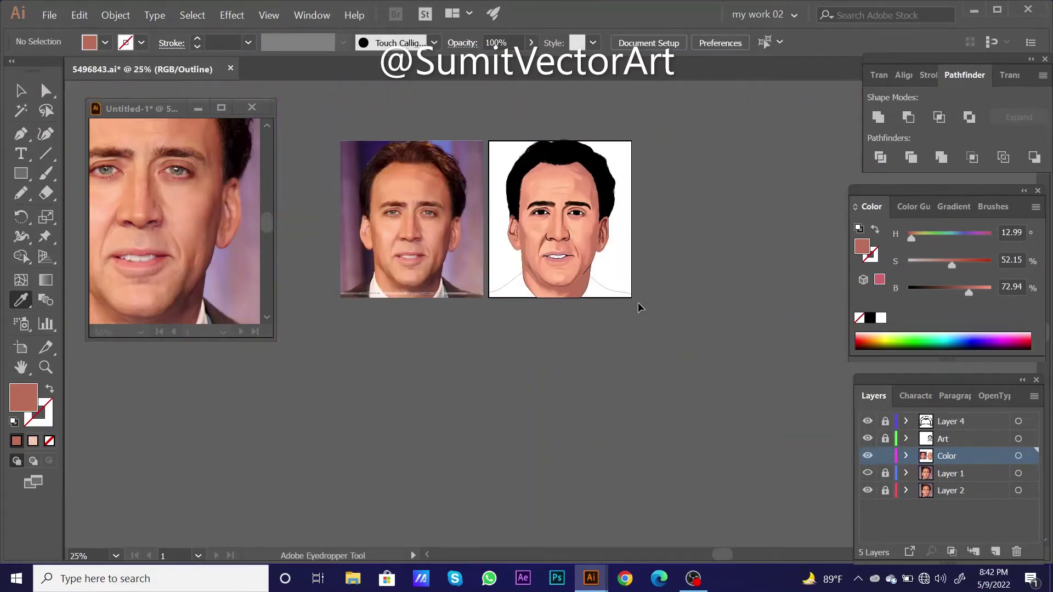
# - Add another under-chin shape with a sampled fill, then lighten its shadow colour slightly
pyautogui.hotkey('ctrl', '+')
pyautogui.hotkey('ctrl', '+')
pyautogui.hotkey('ctrl', '+')
pyautogui.click(867, 473)
pyautogui.hotkey('ctrl', '+')
pyautogui.hotkey('ctrl', '+')
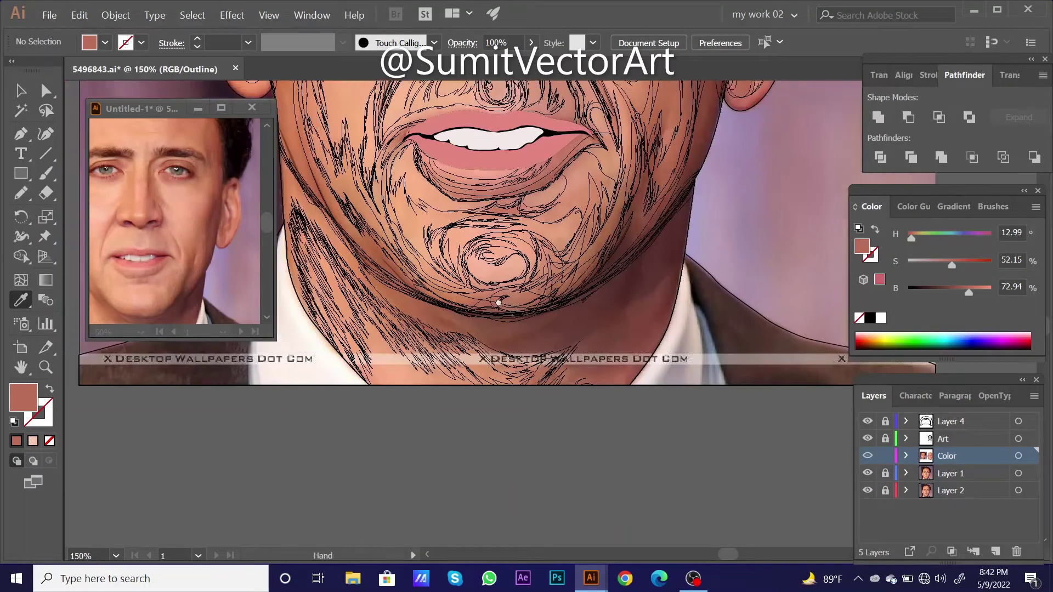
pyautogui.press('n')
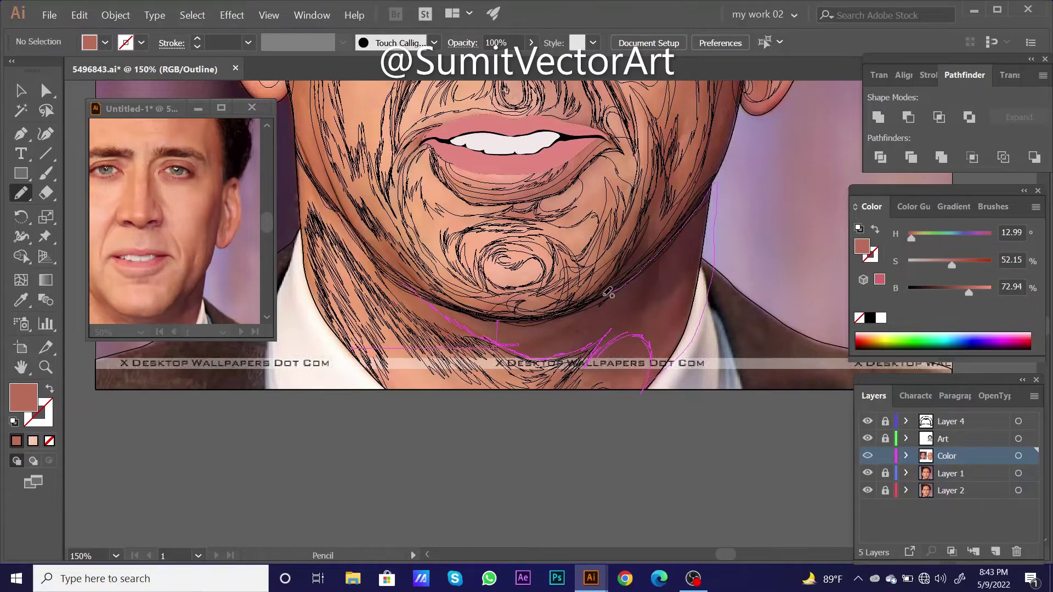
pyautogui.hotkey('ctrl', 'y')
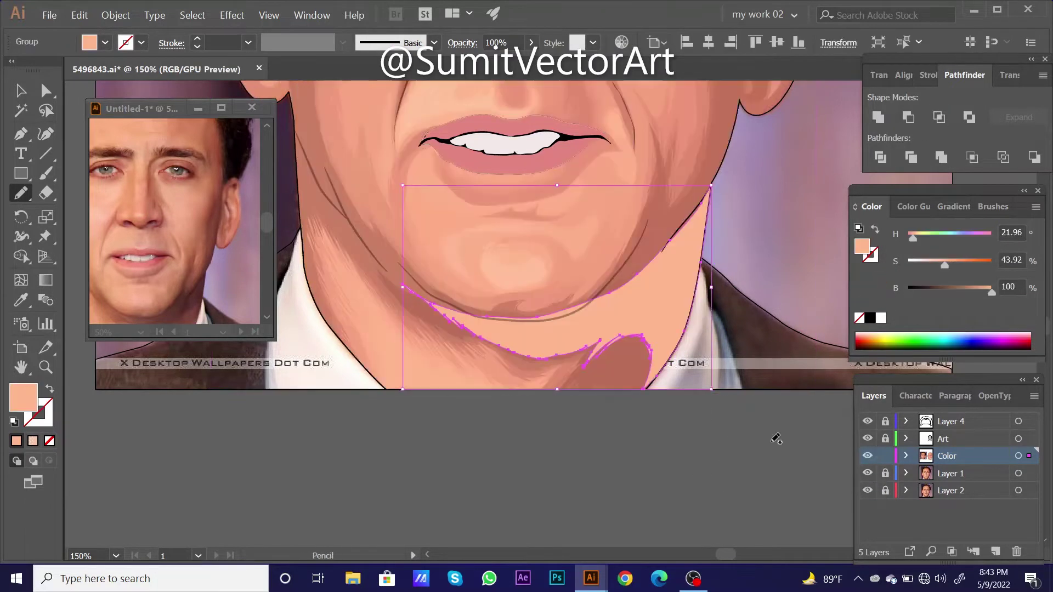
pyautogui.press('i')
pyautogui.click(665, 231)
pyautogui.hotkey('ctrl', '-')
pyautogui.hotkey('ctrl', '-')
pyautogui.hotkey('ctrl', '+')
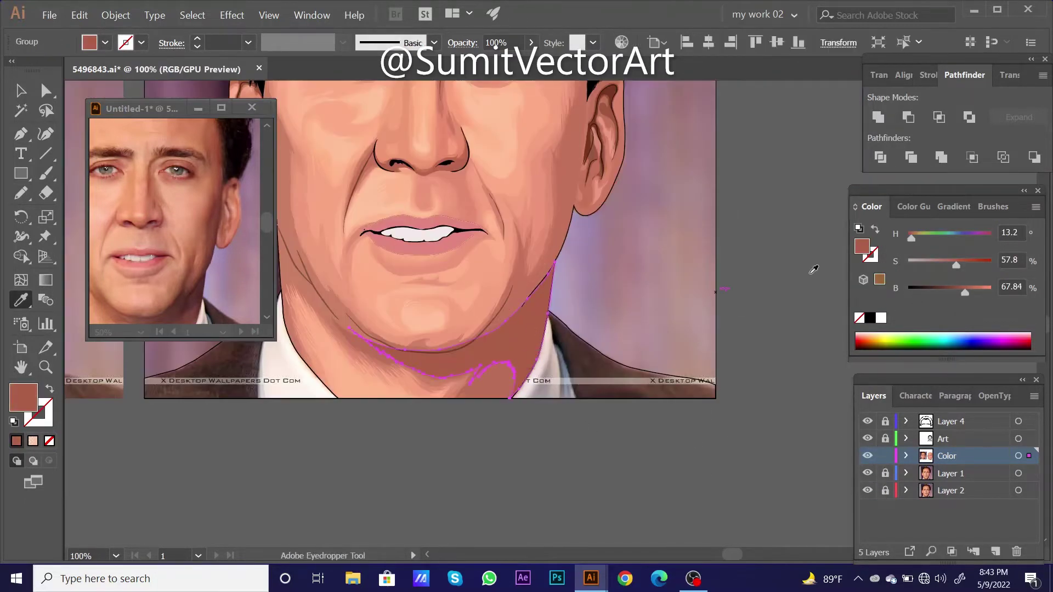
pyautogui.hotkey('ctrl', '+')
pyautogui.moveTo(965, 292); pyautogui.dragTo(968, 296)
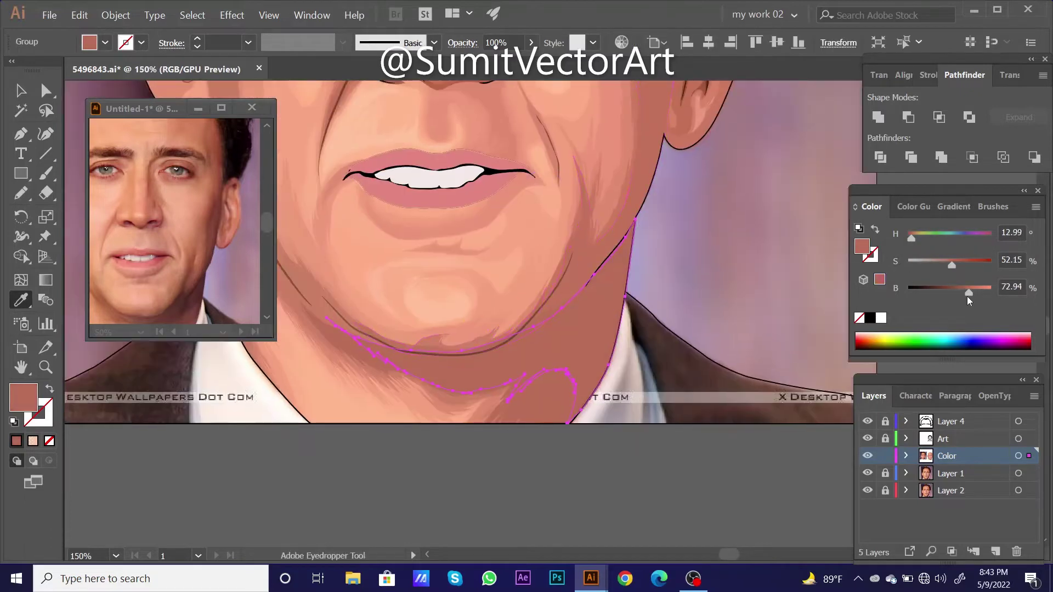
pyautogui.keyDown('ctrl'); pyautogui.keyDown('alt'); pyautogui.click(680, 248); pyautogui.keyUp('alt'); pyautogui.keyUp('ctrl')
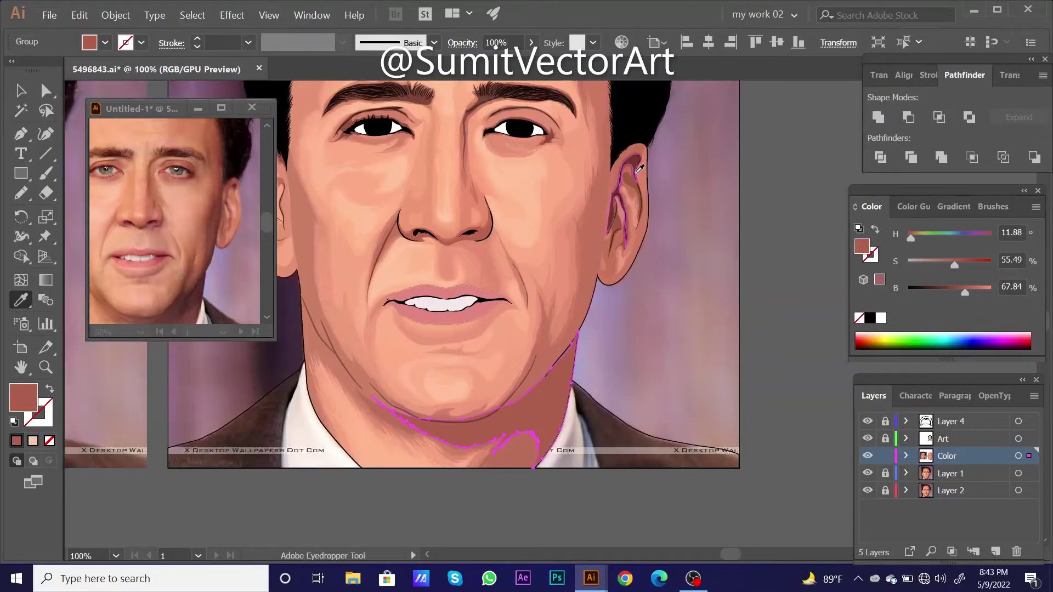
pyautogui.hotkey('ctrl', 'shift', 'a')
pyautogui.hotkey('ctrl', '-')
pyautogui.hotkey('ctrl', '-')
# - Hide the reference photo layer and create a new Layer 6 above Color
pyautogui.click(867, 473)
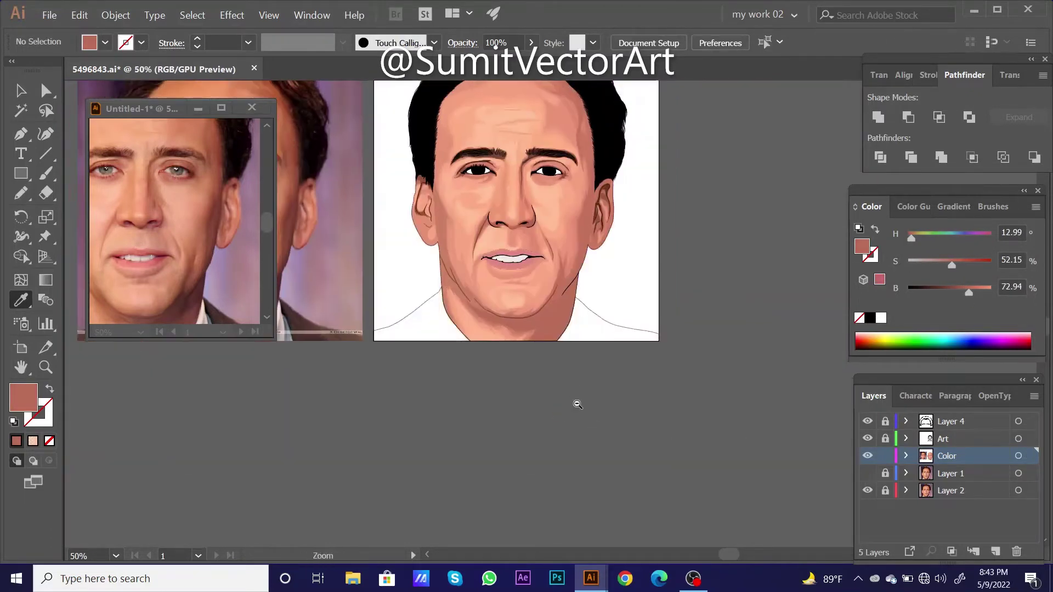
pyautogui.hotkey('ctrl', '-')
pyautogui.hotkey('ctrl', '+')
pyautogui.hotkey('ctrl', '+')
pyautogui.hotkey('ctrl', '+')
pyautogui.click(995, 550)
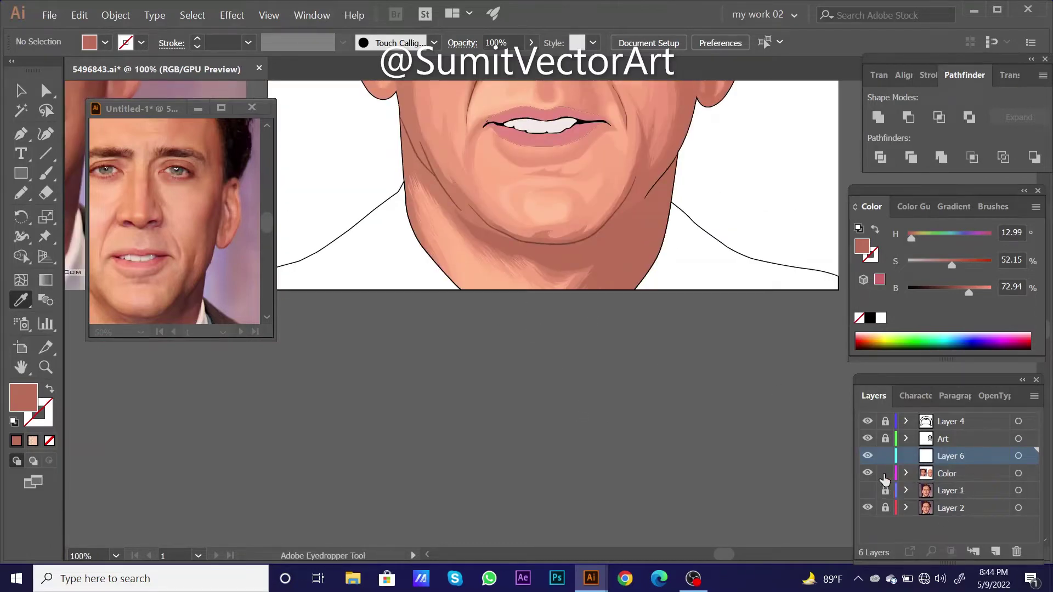
# - Lock and hide Color, show the photo, and start a Pen path along the left jaw and chin
pyautogui.click(885, 475)
pyautogui.click(867, 473)
pyautogui.click(868, 490)
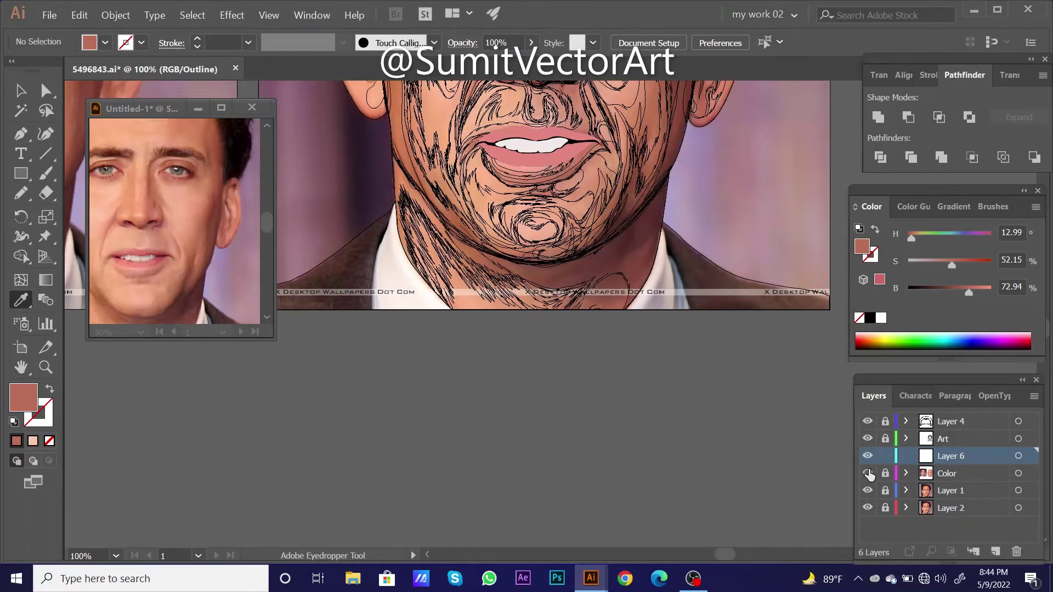
pyautogui.hotkey('ctrl', '=')
pyautogui.click(367, 272)
pyautogui.click(408, 317)
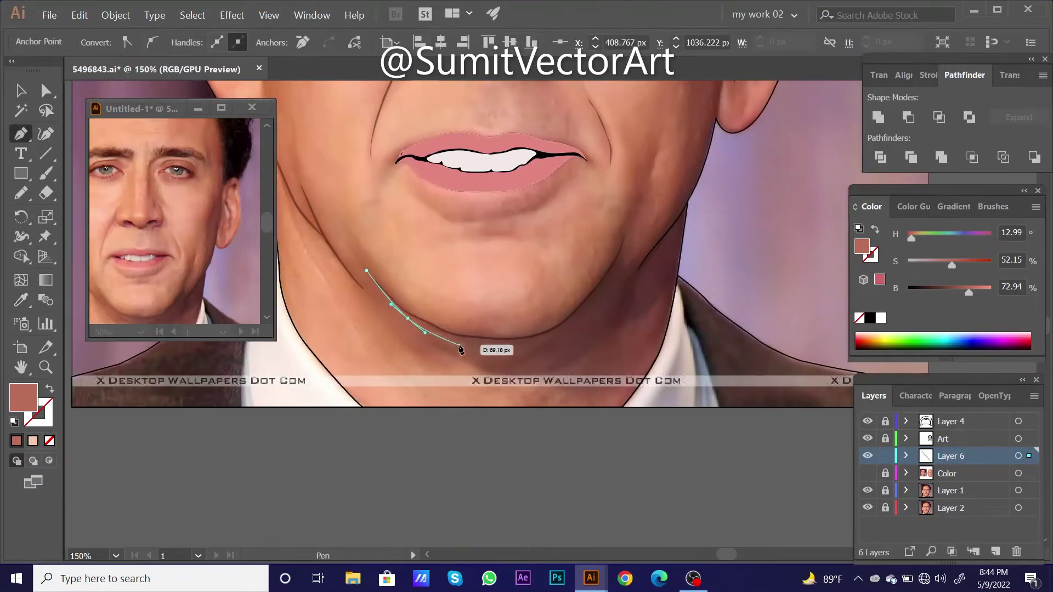
pyautogui.click(458, 344)
pyautogui.click(490, 375)
pyautogui.click(587, 347)
pyautogui.click(616, 361)
pyautogui.click(633, 326)
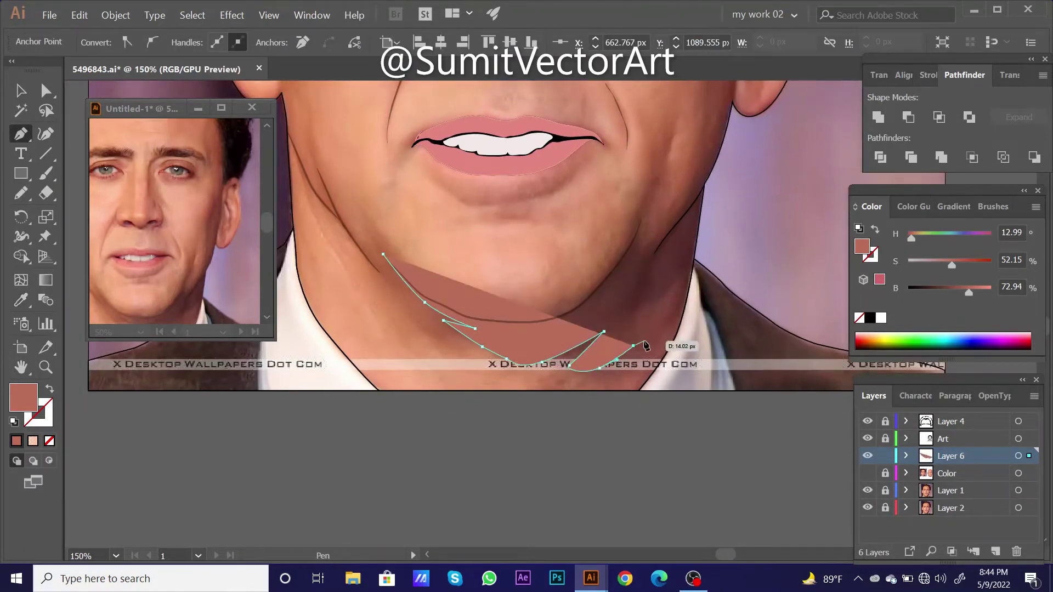
pyautogui.click(679, 283)
# - Complete the Pen chin-shadow outline up the right jaw and back under the chin
pyautogui.click(660, 324)
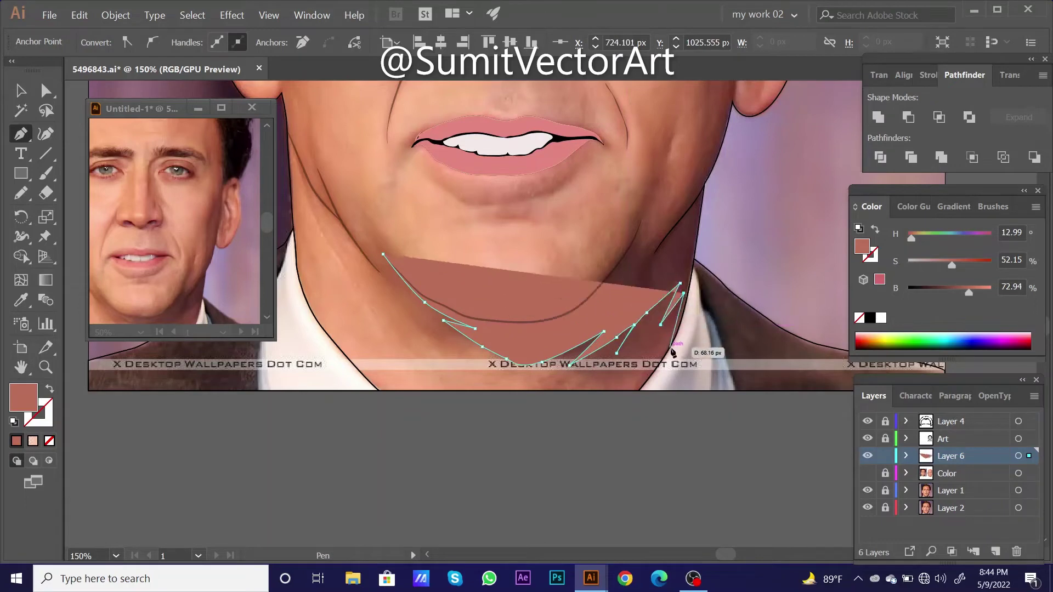
pyautogui.moveTo(676, 341); pyautogui.dragTo(658, 402)
pyautogui.click(694, 290)
pyautogui.moveTo(666, 266); pyautogui.dragTo(683, 237)
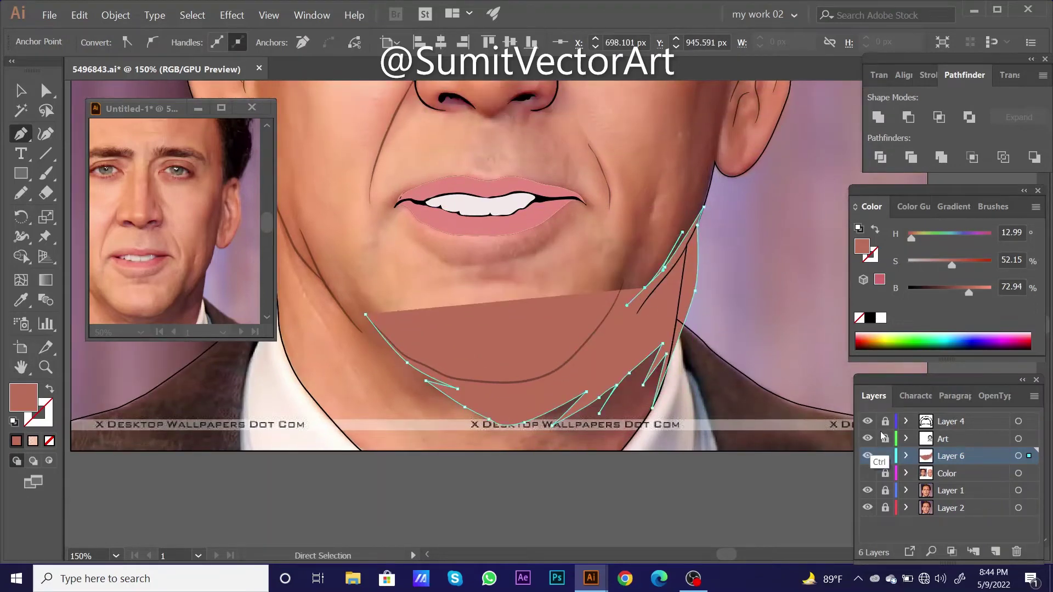
pyautogui.hotkey('ctrl', 'y')
pyautogui.moveTo(636, 296); pyautogui.dragTo(630, 302)
pyautogui.click(593, 324)
pyautogui.moveTo(544, 357); pyautogui.dragTo(536, 363)
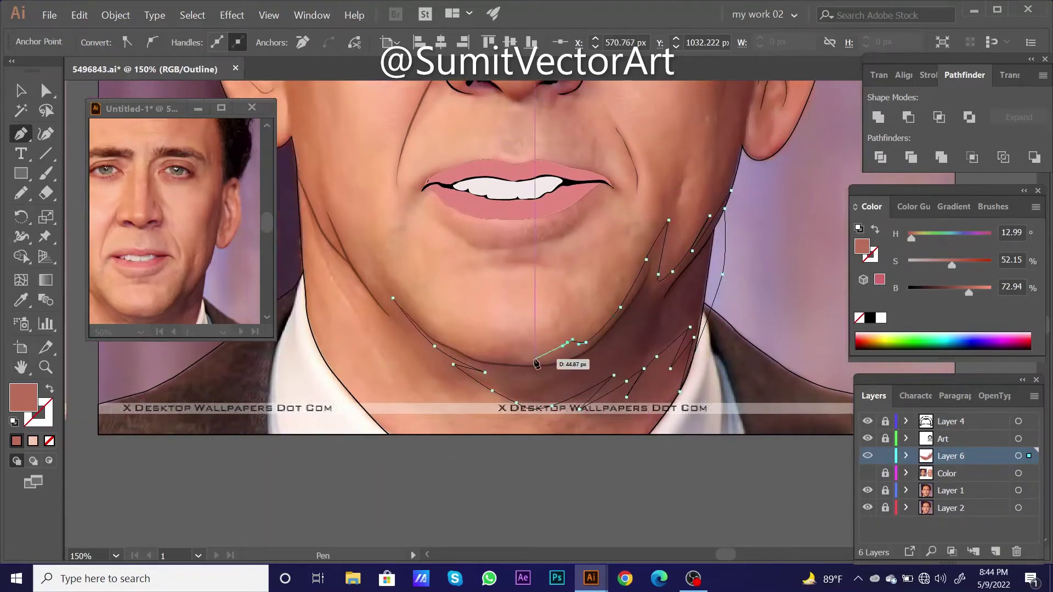
pyautogui.moveTo(421, 314); pyautogui.dragTo(448, 342)
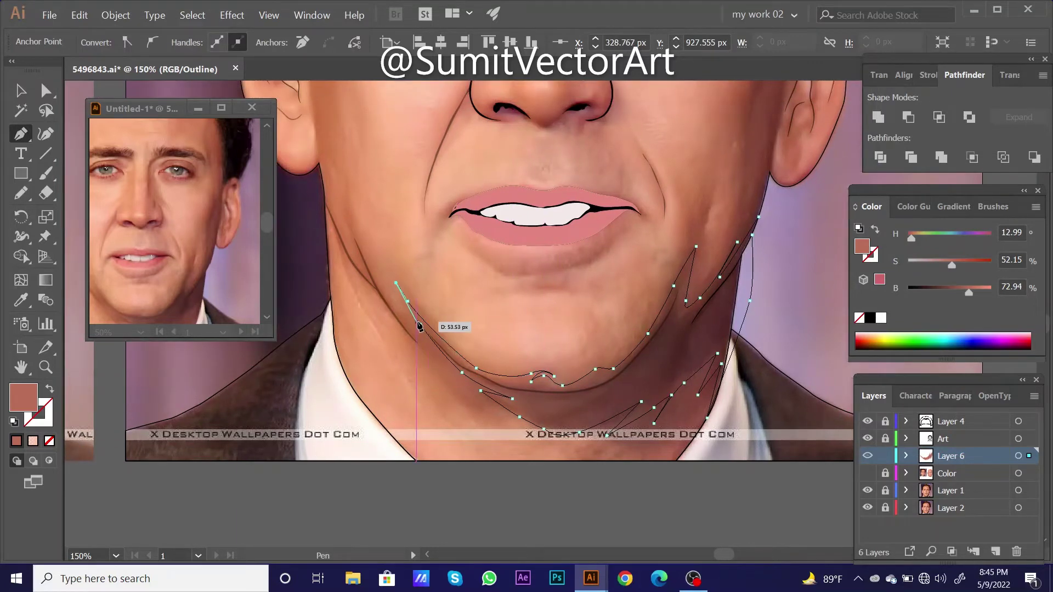
# - Lock the tracing layer, unlock Color, and give the chin shading group a darker brown
pyautogui.keyDown('ctrl'); pyautogui.click(741, 498); pyautogui.keyUp('ctrl')
pyautogui.click(886, 456)
pyautogui.click(885, 473)
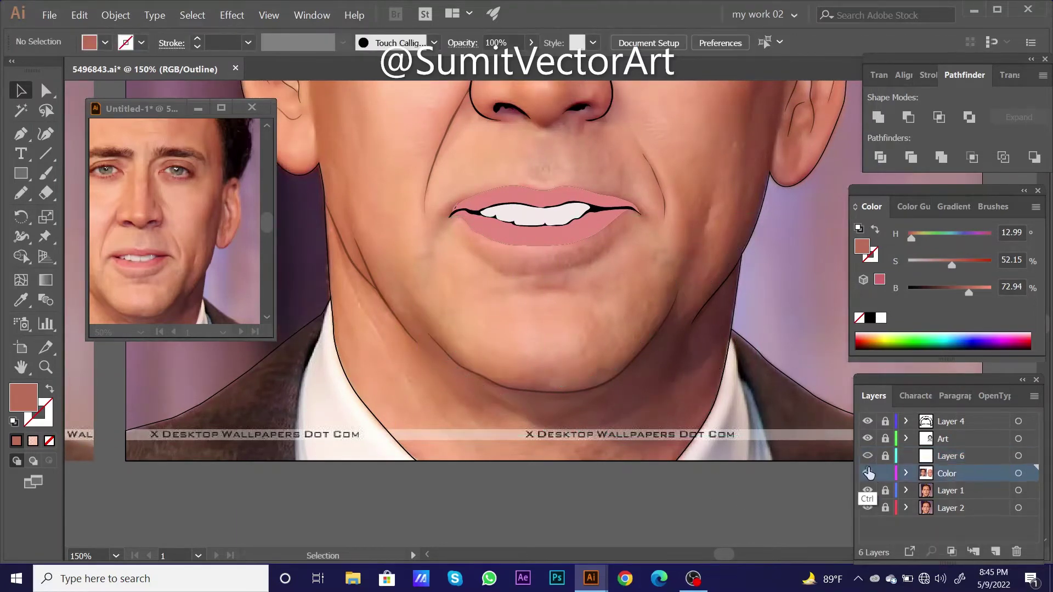
pyautogui.keyDown('ctrl'); pyautogui.click(453, 462); pyautogui.keyUp('ctrl')
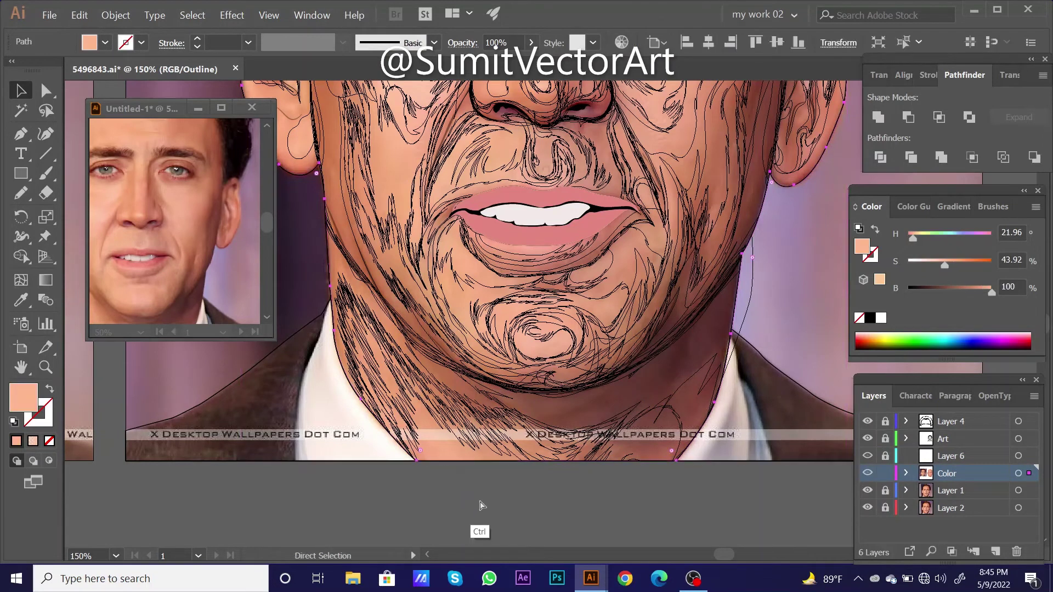
pyautogui.hotkey('ctrl', 'a')
pyautogui.keyDown('ctrl'); pyautogui.click(868, 473); pyautogui.keyUp('ctrl')
pyautogui.press('i')
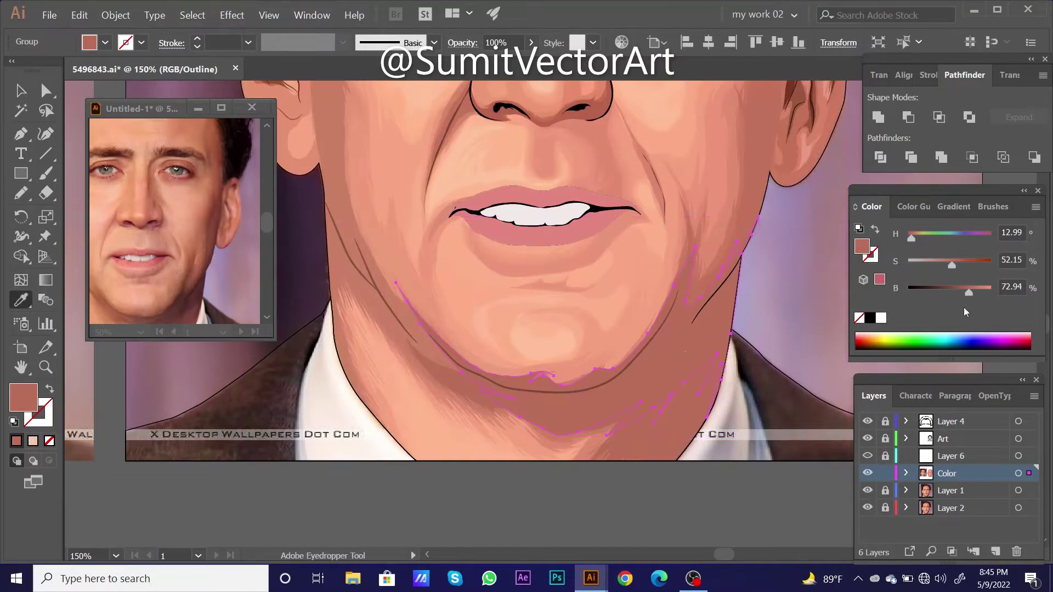
pyautogui.moveTo(968, 292); pyautogui.dragTo(955, 292)
pyautogui.hotkey('ctrl', 'shift', 'a')
pyautogui.hotkey('ctrl', '-')
pyautogui.hotkey('ctrl', '-')
pyautogui.hotkey('ctrl', '-')
# - Hide the reference photo, inspect the chin shading against white, and lock the Color layer
pyautogui.keyDown('ctrl'); pyautogui.click(867, 491); pyautogui.keyUp('ctrl')
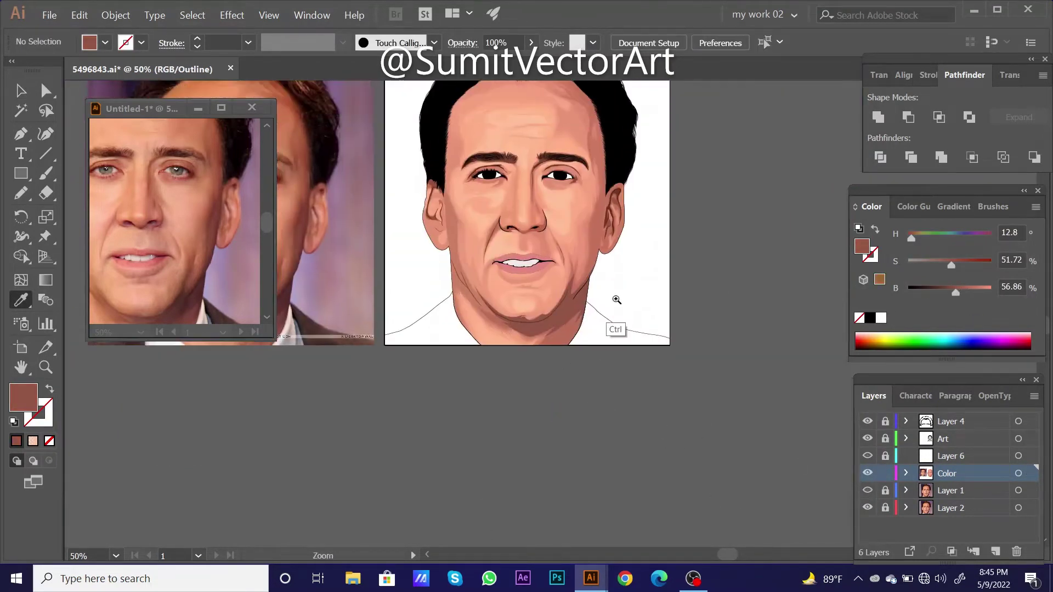
pyautogui.hotkey('ctrl', '+')
pyautogui.hotkey('ctrl', 'shift', 'a')
pyautogui.hotkey('ctrl', '-')
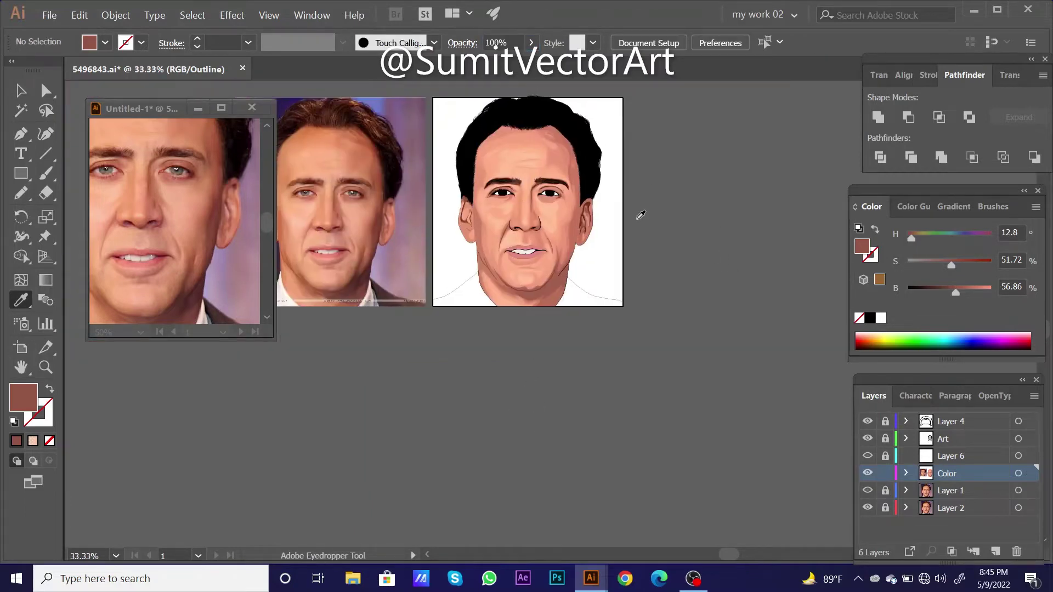
pyautogui.hotkey('ctrl', '+')
pyautogui.hotkey('ctrl', '+')
pyautogui.hotkey('ctrl', '+')
pyautogui.hotkey('ctrl', '-')
pyautogui.keyDown('ctrl'); pyautogui.click(548, 321); pyautogui.keyUp('ctrl')
pyautogui.hotkey('ctrl', '+')
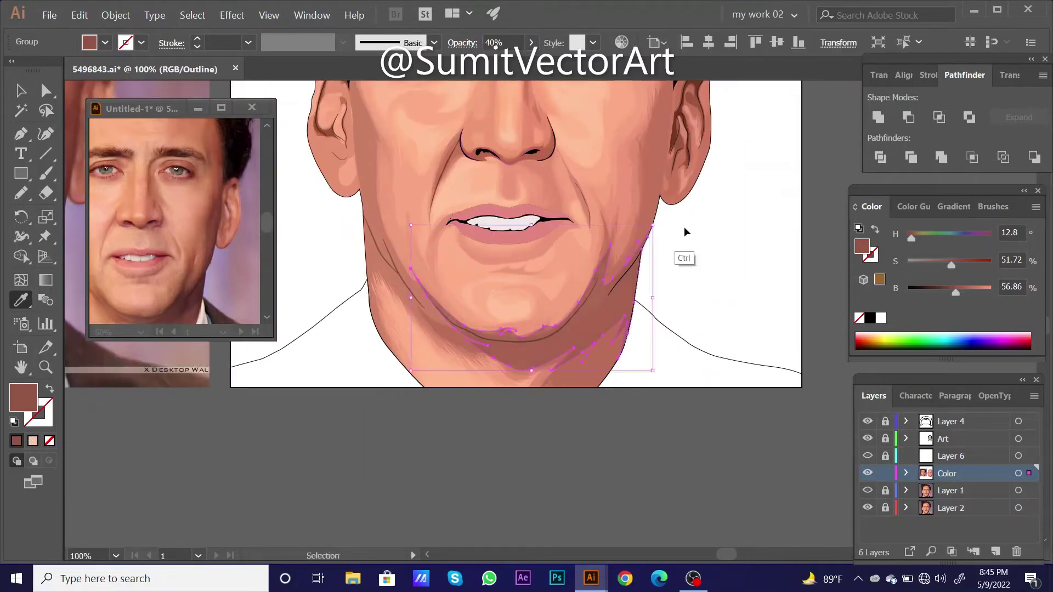
pyautogui.hotkey('ctrl', 'shift', 'a')
pyautogui.hotkey('ctrl', '-')
pyautogui.hotkey('ctrl', '-')
pyautogui.hotkey('ctrl', '-')
pyautogui.hotkey('ctrl', '+')
pyautogui.hotkey('ctrl', '+')
pyautogui.hotkey('ctrl', '+')
pyautogui.hotkey('ctrl', '+')
pyautogui.click(884, 472)
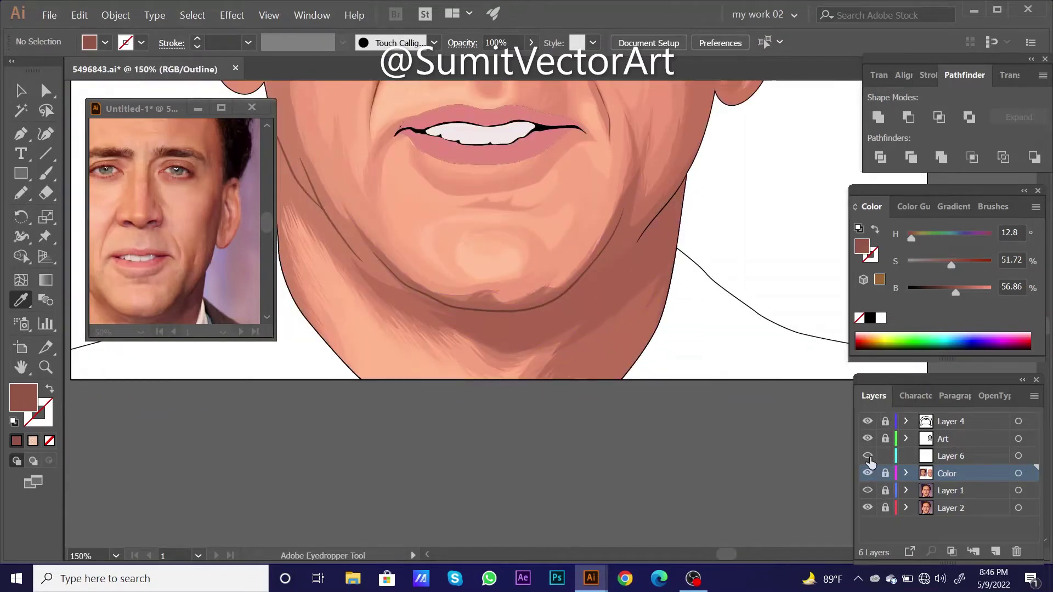
# - Hide the Color layer, target Layer 6, and pen a curved path along the chin and right jaw
pyautogui.click(867, 473)
pyautogui.click(950, 455)
pyautogui.hotkey('ctrl', '+')
pyautogui.press('p')
pyautogui.click(671, 175)
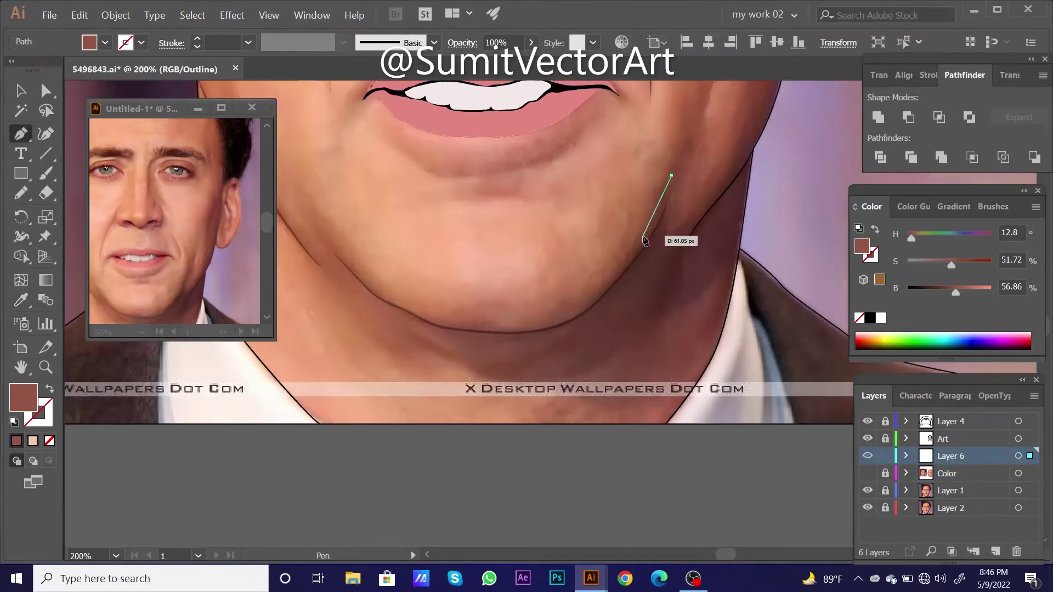
pyautogui.moveTo(645, 240); pyautogui.dragTo(500, 329)
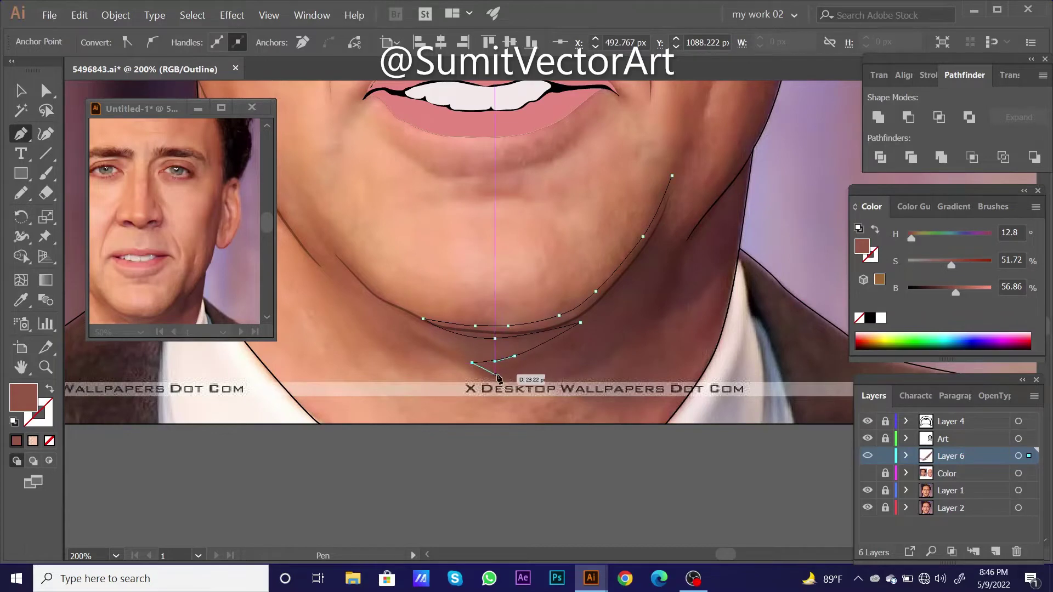
pyautogui.moveTo(525, 362); pyautogui.dragTo(556, 353)
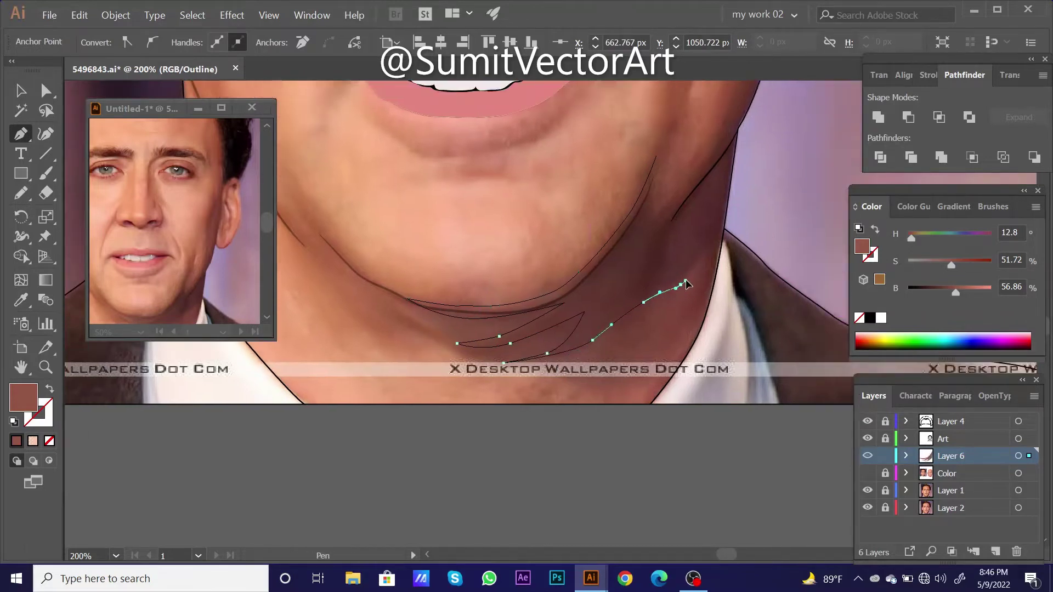
pyautogui.moveTo(669, 235); pyautogui.dragTo(706, 217)
pyautogui.moveTo(711, 250); pyautogui.dragTo(714, 267)
# - Select a skin shape on the Color layer, then deselect and return to zoomed-out colour preview
pyautogui.scroll(5, 608, 410)
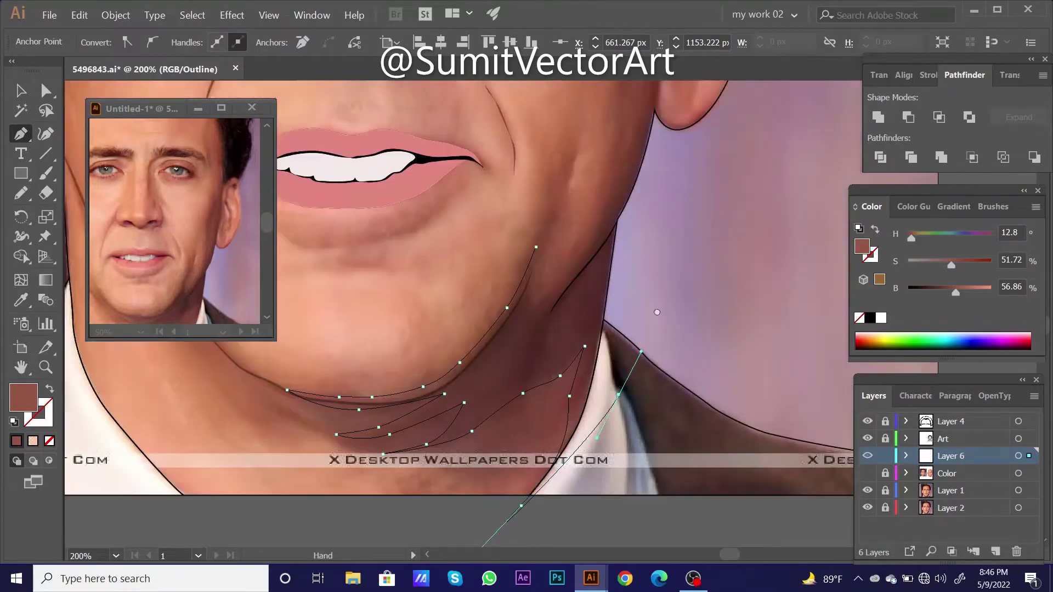
pyautogui.press('n')
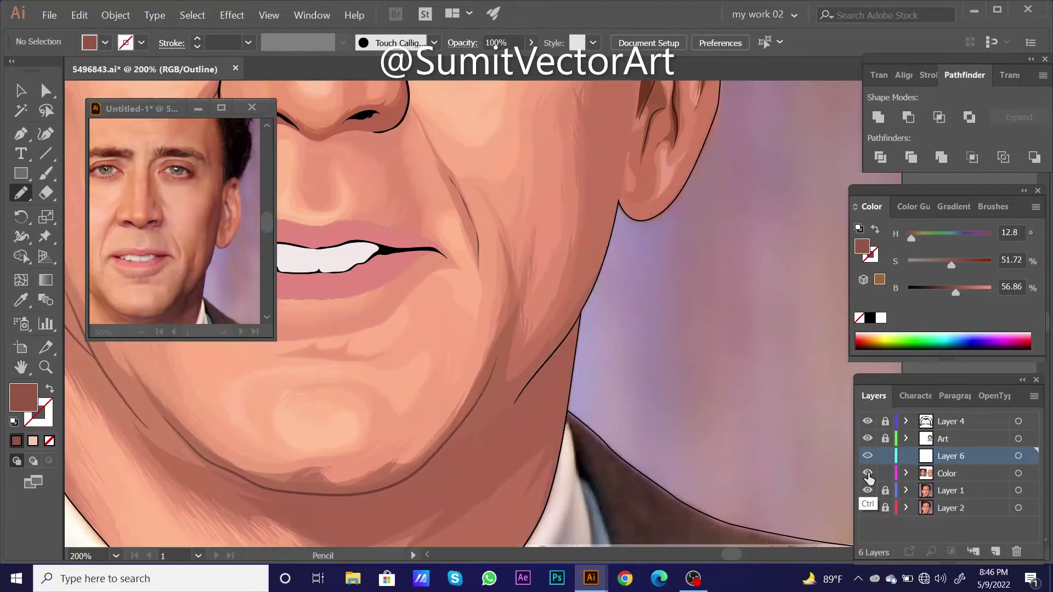
pyautogui.scroll(-5, 668, 240)
pyautogui.keyDown('ctrl'); pyautogui.click(353, 421); pyautogui.keyUp('ctrl')
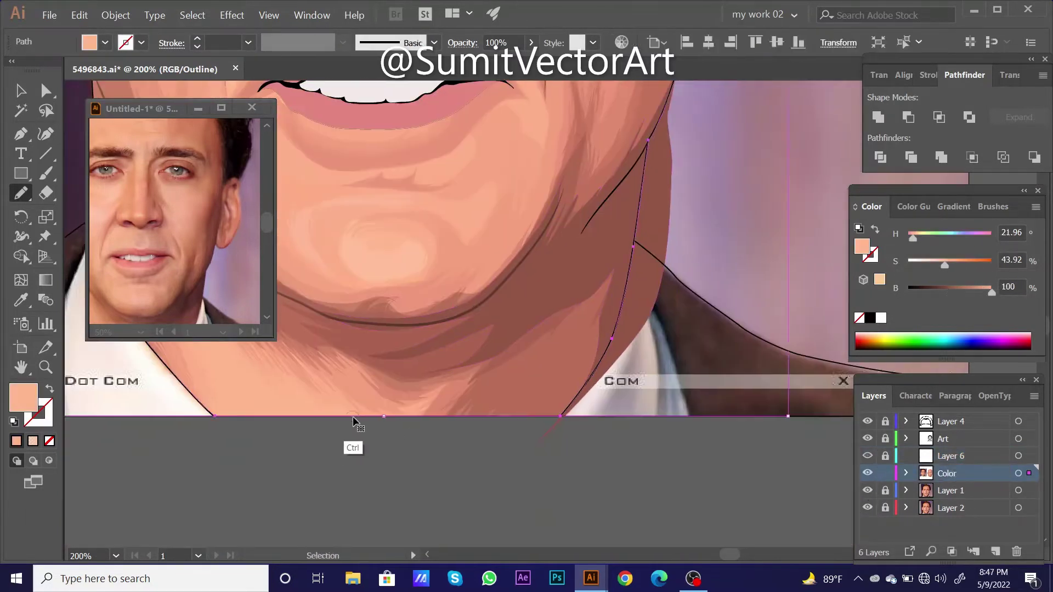
pyautogui.hotkey('ctrl', 'shift', 'a')
pyautogui.hotkey('ctrl', '-')
pyautogui.hotkey('ctrl', '-')
pyautogui.hotkey('ctrl', '-')
pyautogui.hotkey('ctrl', '-')
pyautogui.hotkey('ctrl', '-')
pyautogui.hotkey('ctrl', '-')
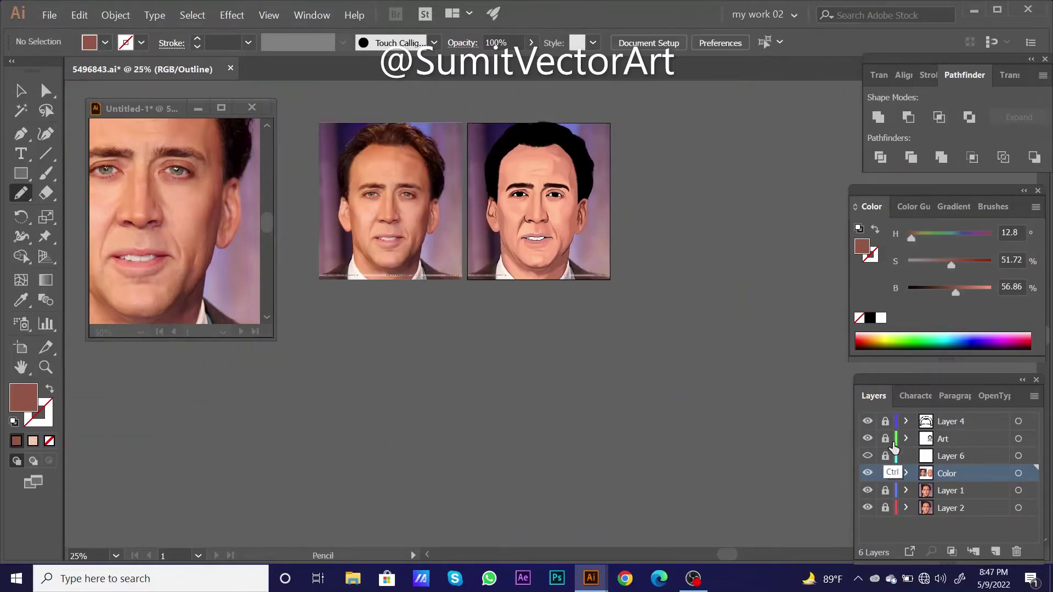
pyautogui.hotkey('ctrl', 'y')
# - Hide the reference photo and set the jawline stroke's opacity to 50%
pyautogui.click(867, 490)
pyautogui.hotkey('ctrl', '+')
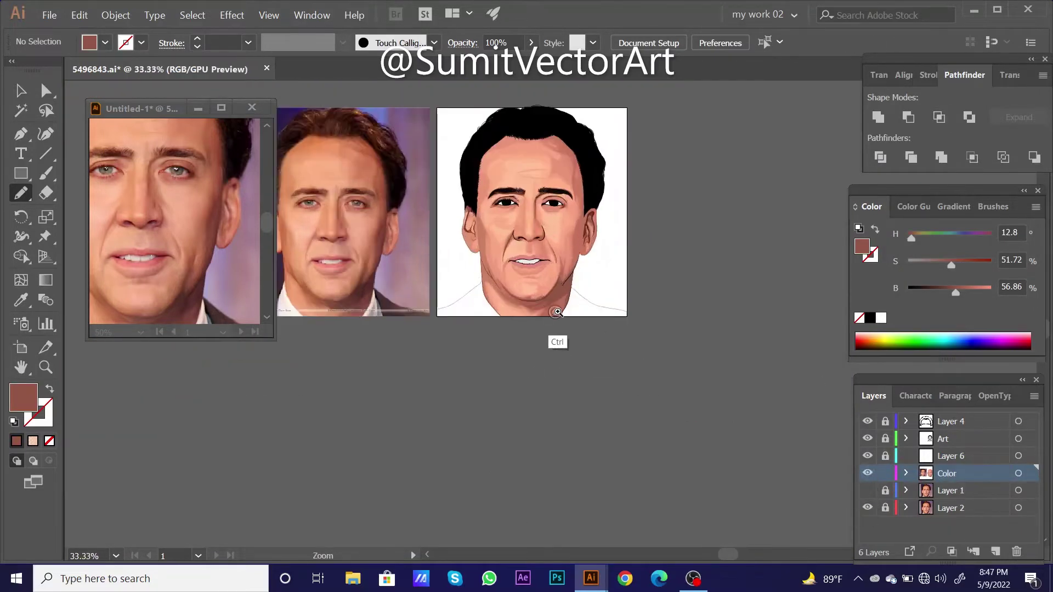
pyautogui.hotkey('ctrl', '+')
pyautogui.hotkey('ctrl', '+')
pyautogui.hotkey('ctrl', '+')
pyautogui.keyDown('ctrl'); pyautogui.click(592, 263); pyautogui.keyUp('ctrl')
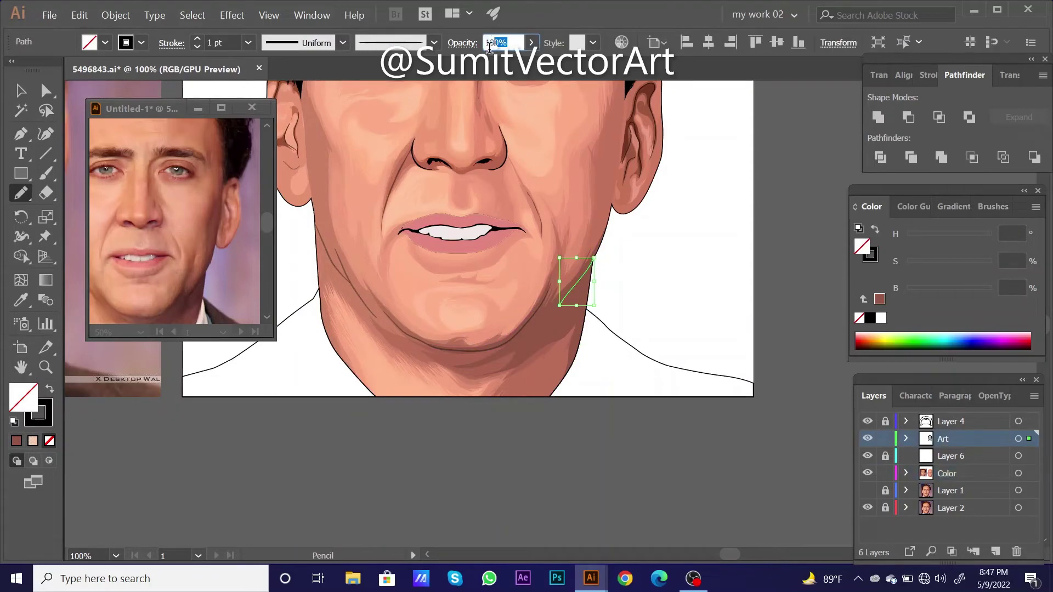
pyautogui.write('50')
pyautogui.press('Return')
pyautogui.hotkey('ctrl', 'shift', 'a')
pyautogui.hotkey('ctrl', '-')
pyautogui.hotkey('ctrl', '-')
pyautogui.hotkey('ctrl', '-')
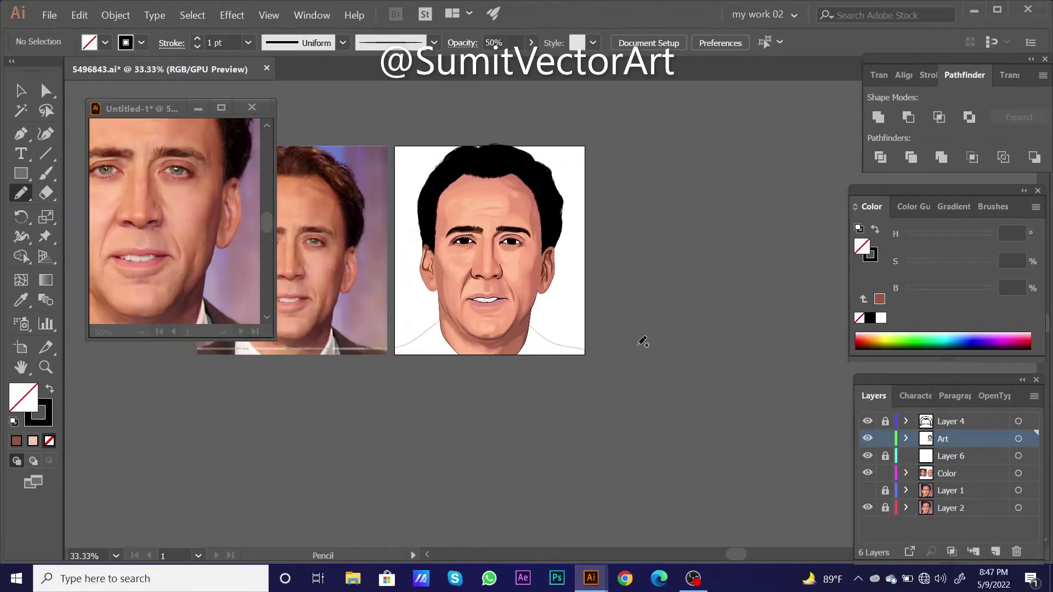
# - Nudge the chin shading group slightly to the right into place
pyautogui.hotkey('ctrl', '+')
pyautogui.hotkey('ctrl', '+')
pyautogui.hotkey('ctrl', '+')
pyautogui.hotkey('ctrl', '+')
pyautogui.hotkey('ctrl', '+')
pyautogui.hotkey('ctrl', '+')
pyautogui.hotkey('ctrl', '+')
pyautogui.keyDown('ctrl'); pyautogui.click(505, 282); pyautogui.keyUp('ctrl')
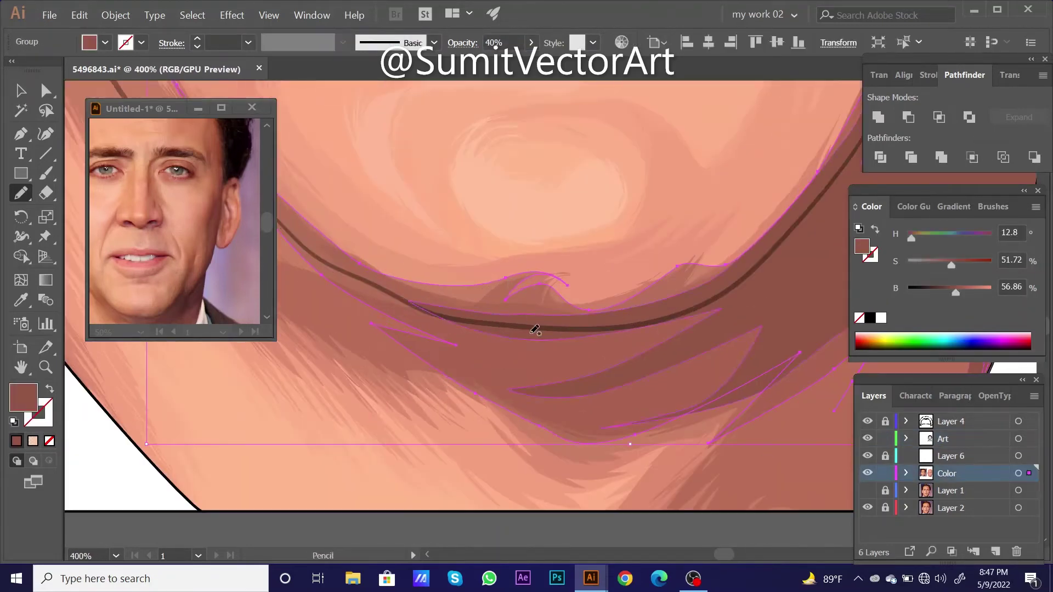
pyautogui.moveTo(506, 282); pyautogui.dragTo(512, 282)
pyautogui.hotkey('ctrl', 'shift', 'a')
pyautogui.hotkey('ctrl', '-')
pyautogui.hotkey('ctrl', '-')
pyautogui.hotkey('ctrl', '-')
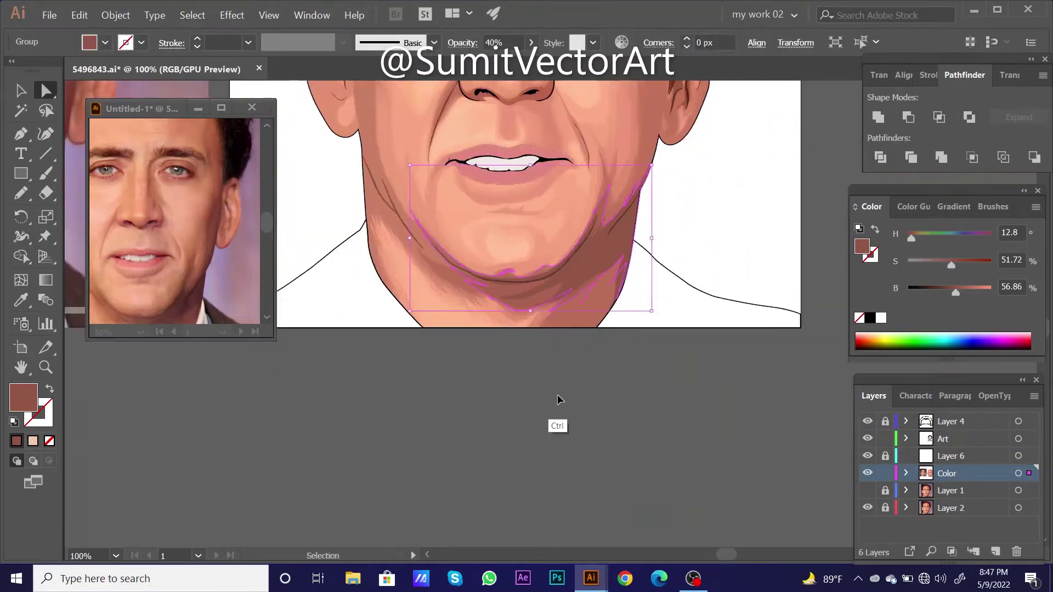
pyautogui.hotkey('ctrl', '-')
pyautogui.hotkey('ctrl', '-')
pyautogui.hotkey('ctrl', '-')
pyautogui.scroll(1, 558, 321)
pyautogui.hscroll(-1, 543, 371)
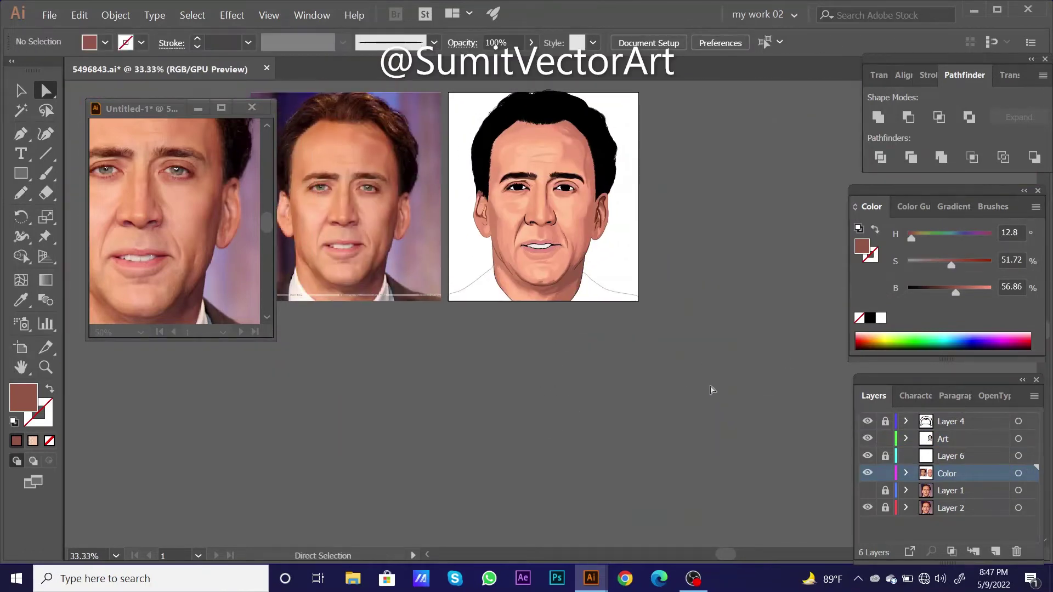
# - Show the reference photo, hide and lock Color, and unlock and target Layer 6
pyautogui.keyDown('ctrl'); pyautogui.click(605, 341); pyautogui.keyUp('ctrl')
pyautogui.click(867, 490)
pyautogui.click(886, 473)
pyautogui.click(885, 455)
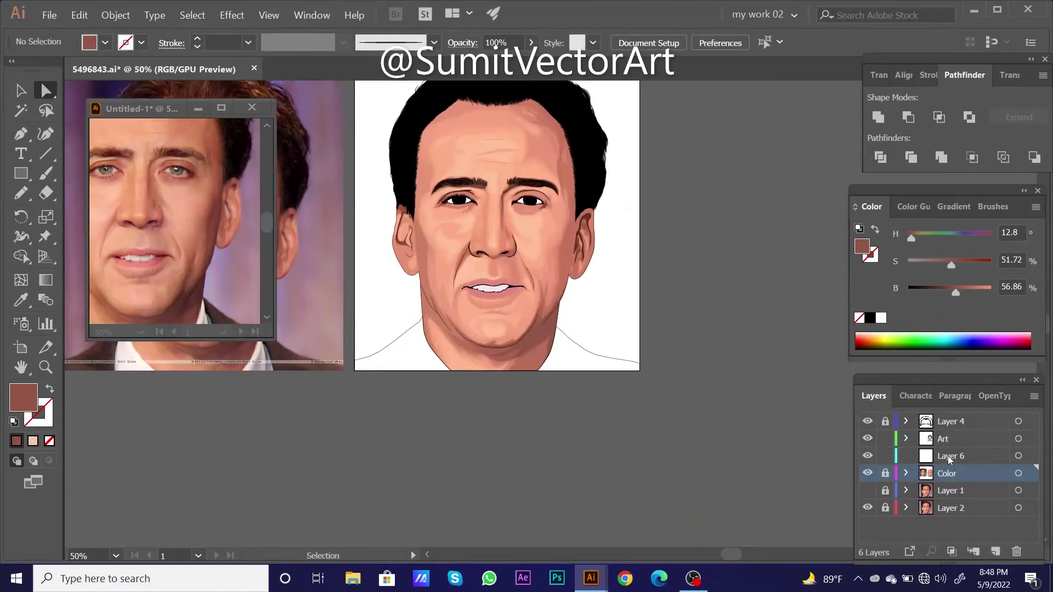
pyautogui.click(867, 474)
pyautogui.click(943, 456)
pyautogui.scroll(2, 501, 348)
pyautogui.scroll(1, 495, 393)
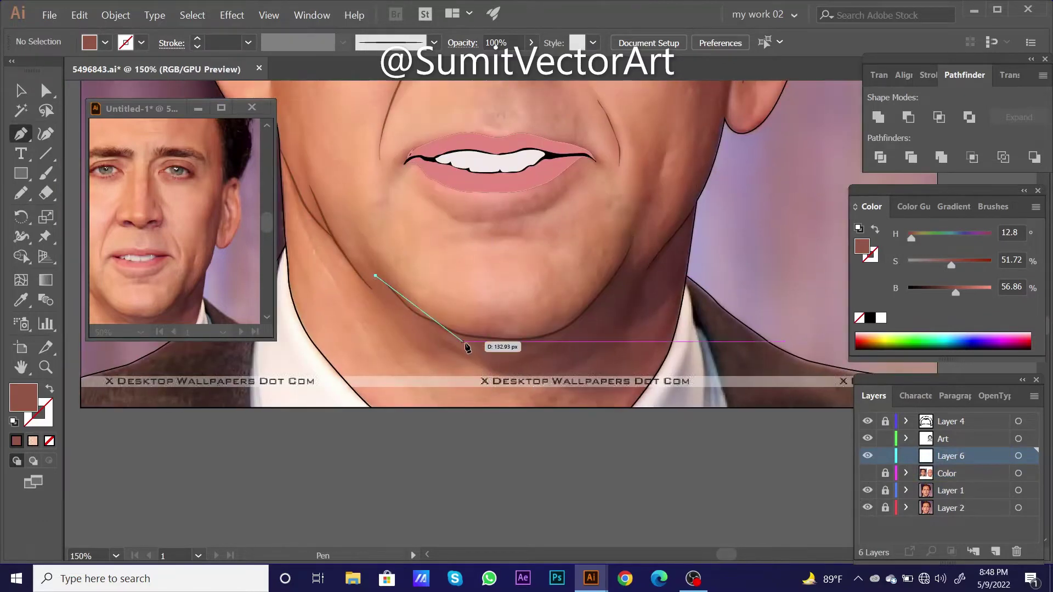
# - Pen a no-fill jagged shadow outline under the chin and up the right jawline, undoing stray anchors
pyautogui.moveTo(431, 327)
pyautogui.mouseDown()
pyautogui.moveTo(463, 341)
pyautogui.moveTo(562, 334)
pyautogui.mouseUp()
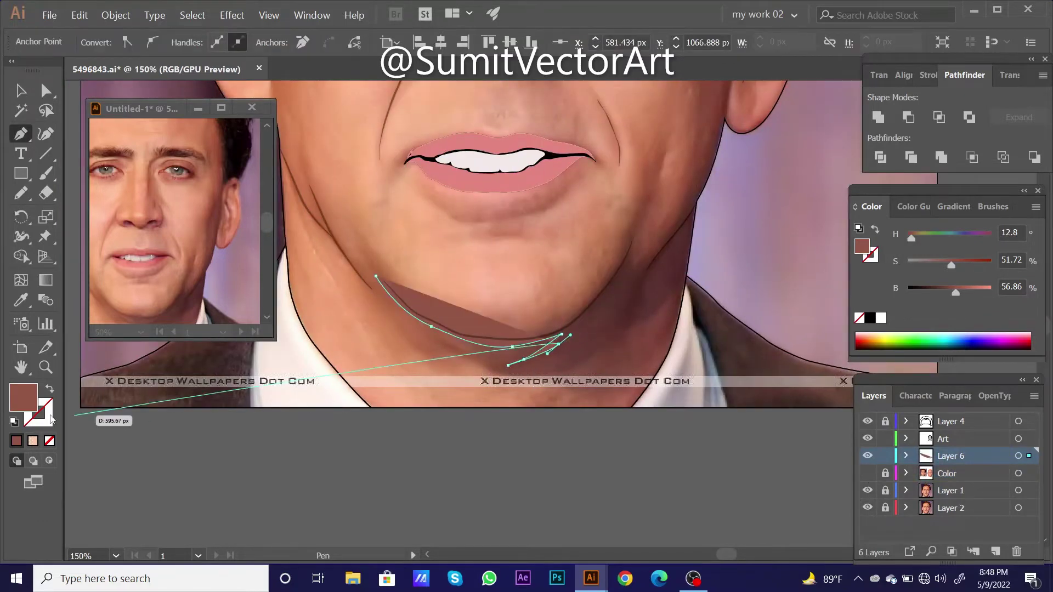
pyautogui.click(49, 441)
pyautogui.scroll(1, 549, 323)
pyautogui.click(567, 276)
pyautogui.moveTo(586, 299); pyautogui.dragTo(558, 336)
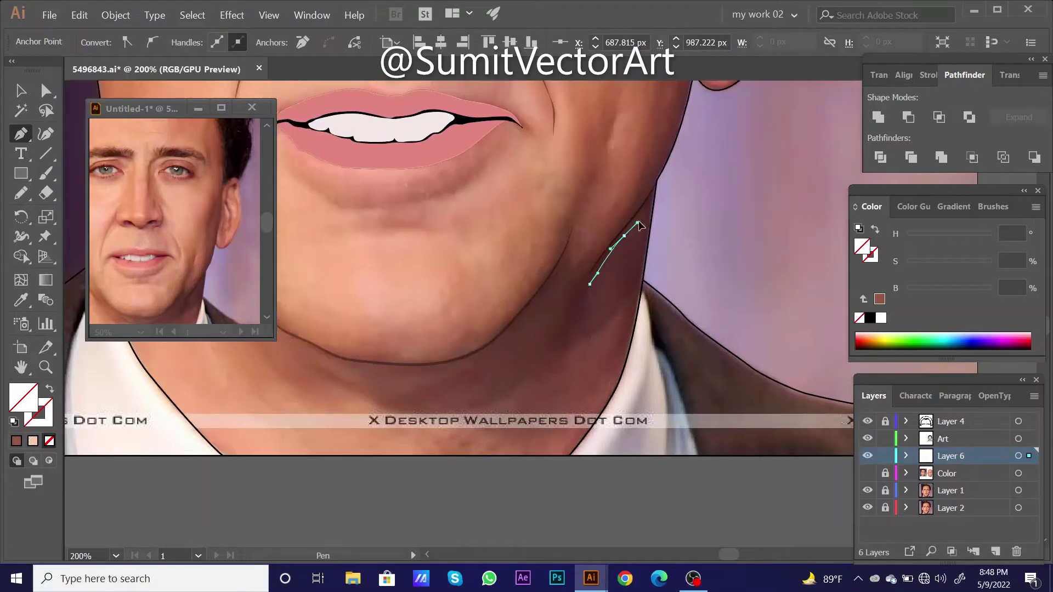
pyautogui.click(589, 284)
pyautogui.click(619, 235)
pyautogui.click(517, 309)
pyautogui.moveTo(401, 358)
pyautogui.mouseDown()
pyautogui.moveTo(388, 359)
pyautogui.moveTo(466, 278)
pyautogui.moveTo(537, 325)
pyautogui.mouseUp()
pyautogui.click(413, 259)
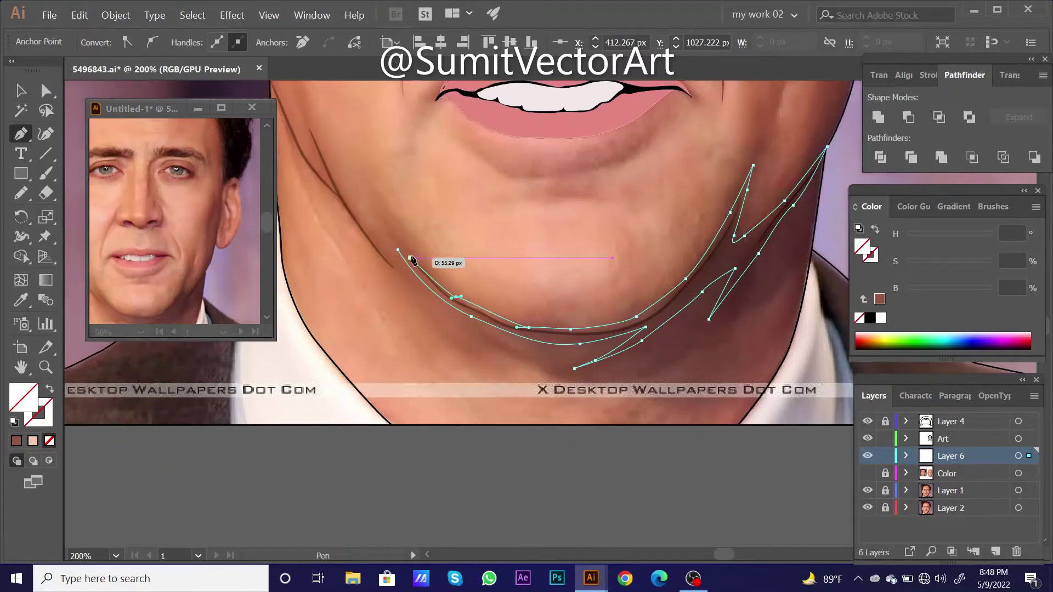
pyautogui.hotkey('ctrl', 'z')
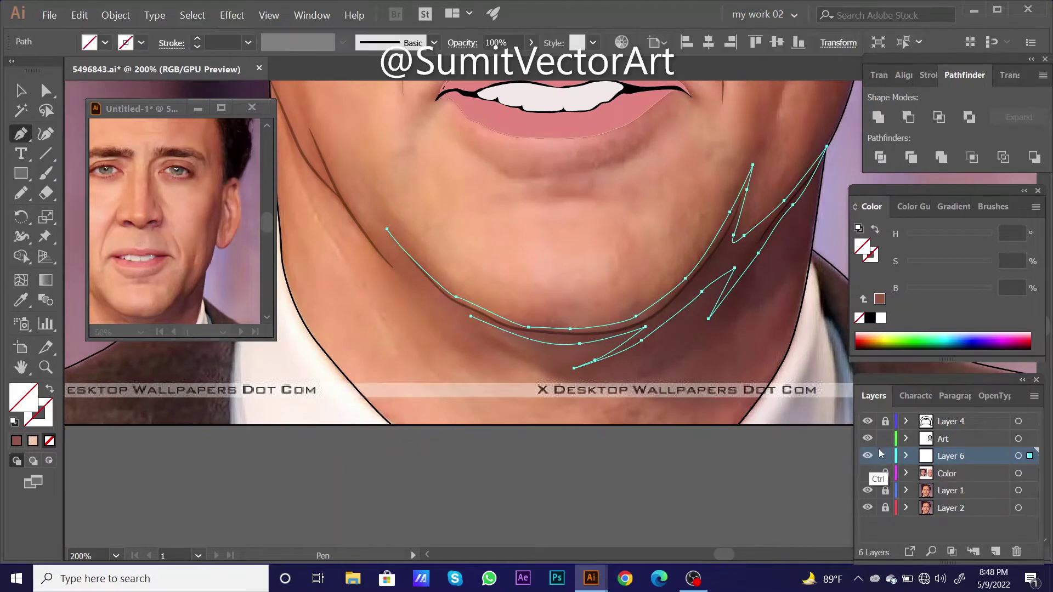
pyautogui.keyDown('ctrl'); pyautogui.click(739, 478); pyautogui.keyUp('ctrl')
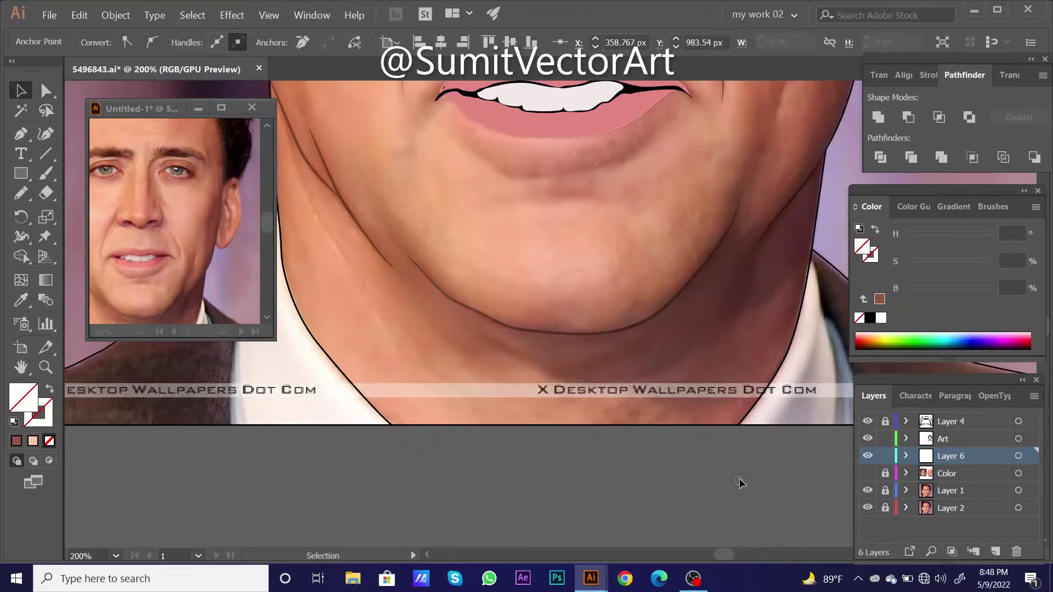
# - Fill the jaw shadow with a darkened reddish-brown sampled from the skin with the Eyedropper
pyautogui.keyDown('ctrl'); pyautogui.click(867, 472); pyautogui.keyUp('ctrl')
pyautogui.click(885, 456)
pyautogui.click(668, 298)
pyautogui.hotkey('ctrl', 'y')
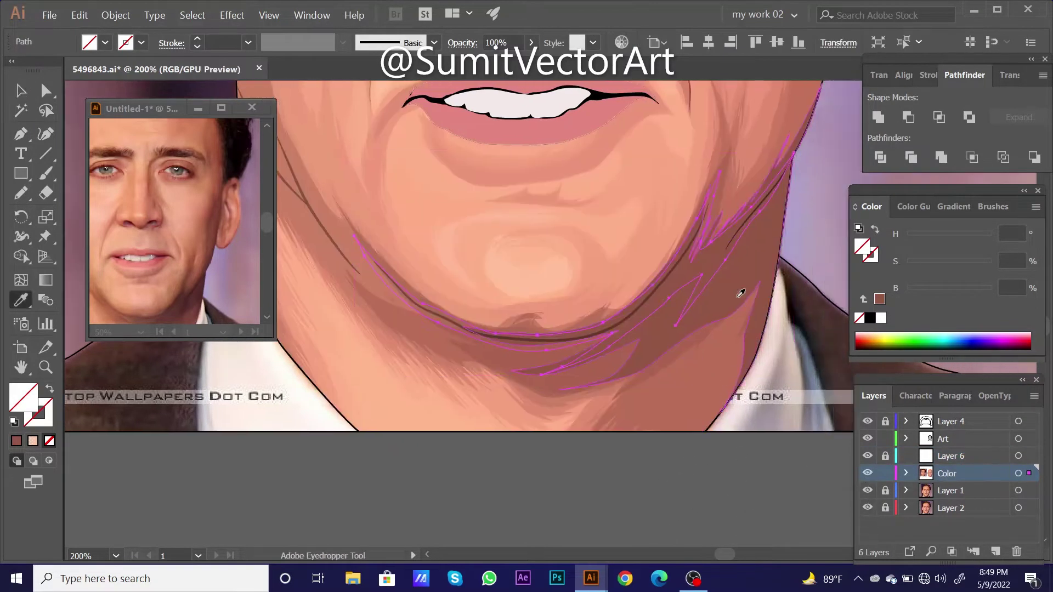
pyautogui.press('i')
pyautogui.click(736, 293)
pyautogui.moveTo(945, 293); pyautogui.dragTo(933, 292)
pyautogui.hotkey('ctrl', '-')
pyautogui.hotkey('ctrl', '-')
# - Apply a 7.4 px Gaussian Blur to the jaw shadow
pyautogui.click(232, 15)
pyautogui.moveTo(241, 281)
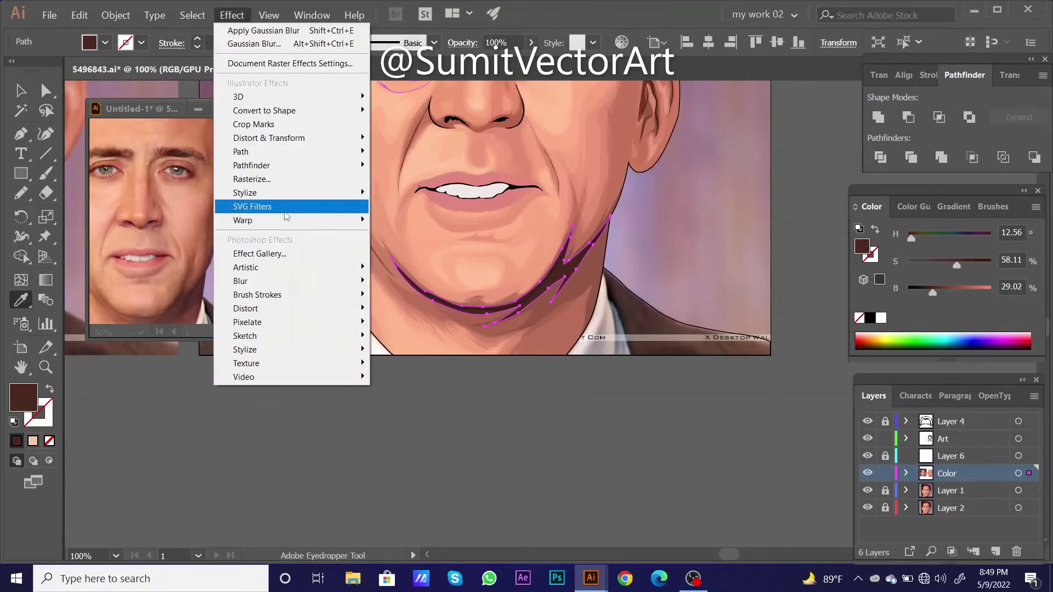
pyautogui.click(393, 282)
pyautogui.click(774, 280)
pyautogui.moveTo(825, 243); pyautogui.dragTo(832, 244)
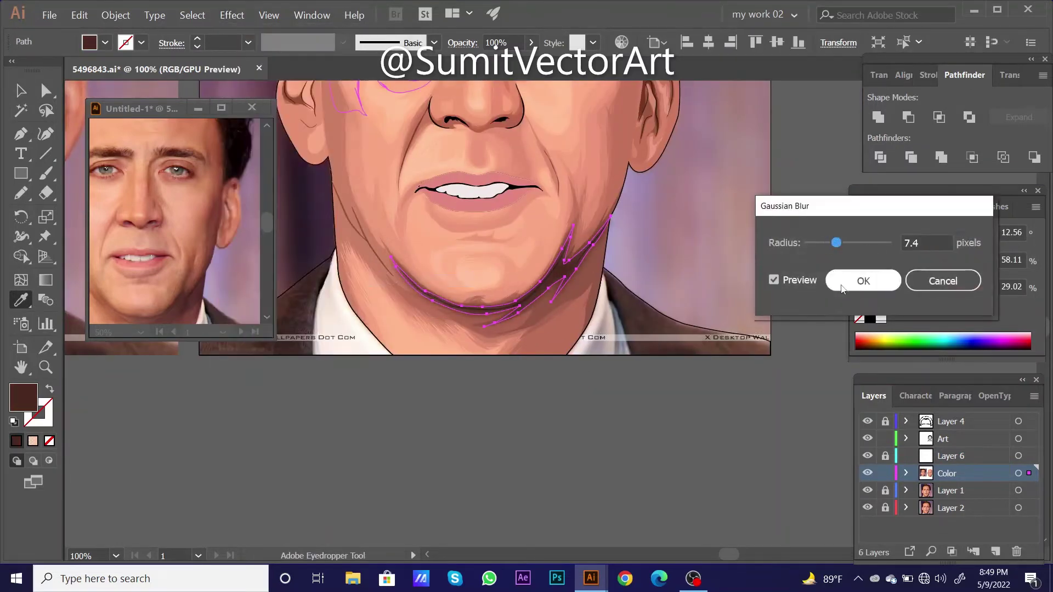
pyautogui.click(863, 281)
# - Review the blurred jaw shadow, then hide and lock Color and show the reference photo again
pyautogui.hotkey('ctrl', '-')
pyautogui.hotkey('ctrl', '-')
pyautogui.hotkey('ctrl', '-')
pyautogui.click(867, 490)
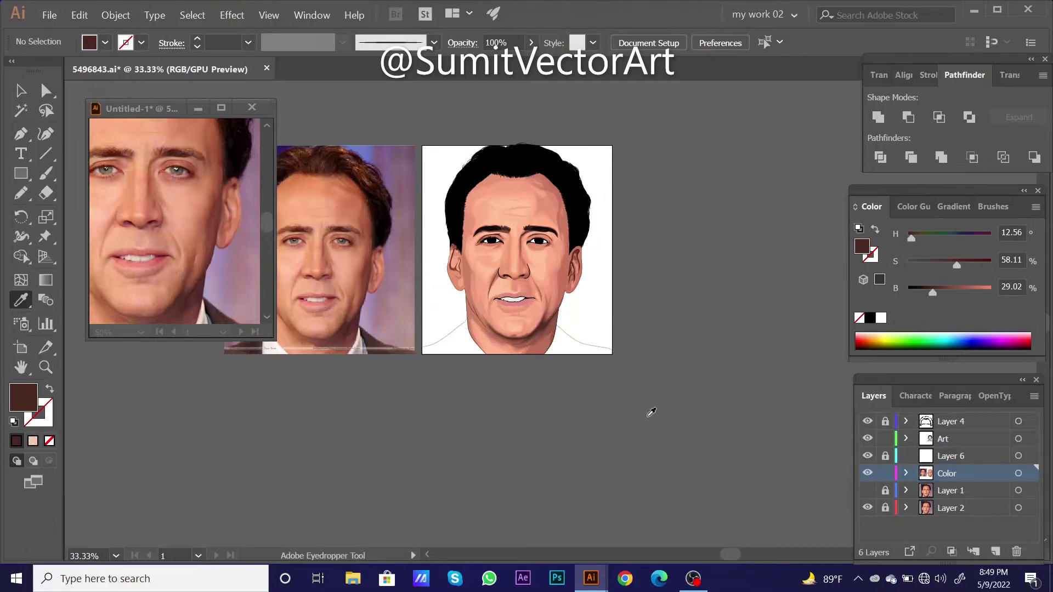
pyautogui.hotkey('ctrl', '+')
pyautogui.hotkey('ctrl', '+')
pyautogui.keyDown('ctrl'); pyautogui.click(555, 284); pyautogui.keyUp('ctrl')
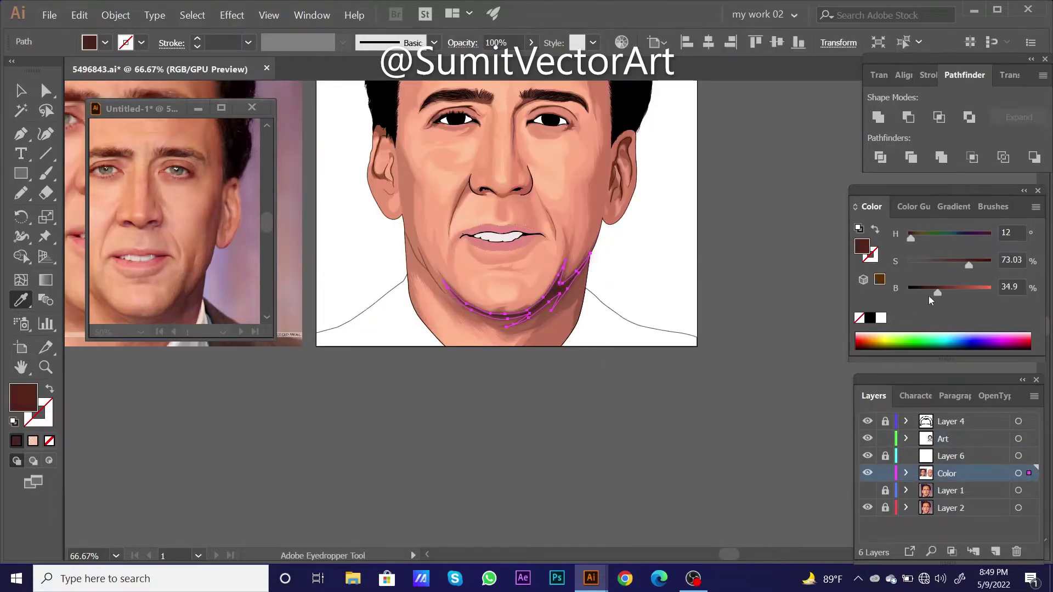
pyautogui.hotkey('ctrl', 'shift', 'a')
pyautogui.hotkey('ctrl', '-')
pyautogui.hotkey('ctrl', '-')
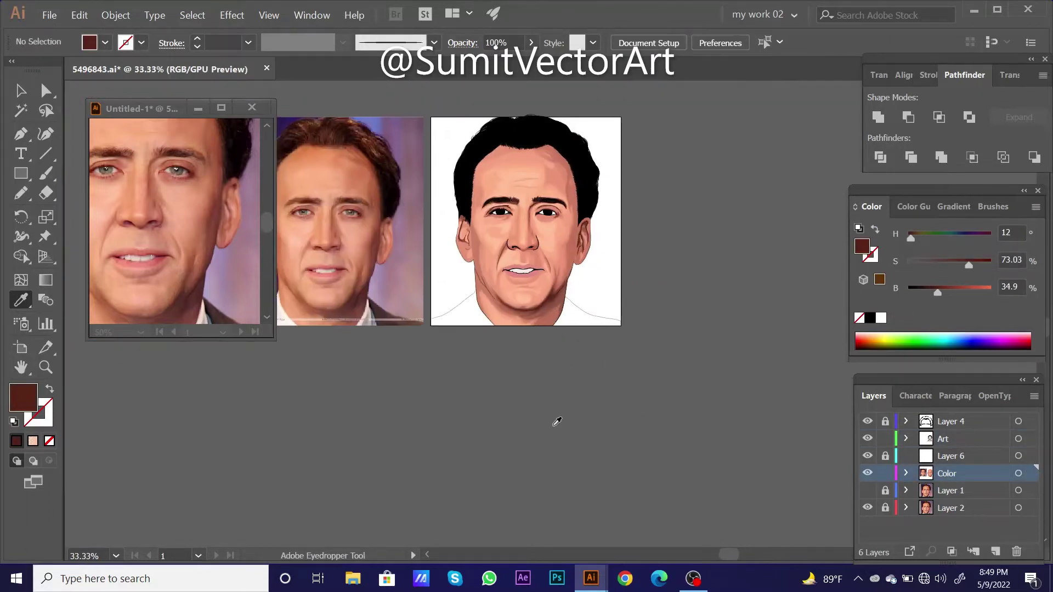
pyautogui.hotkey('ctrl', '+')
pyautogui.hotkey('ctrl', '+')
pyautogui.click(886, 472)
pyautogui.click(868, 472)
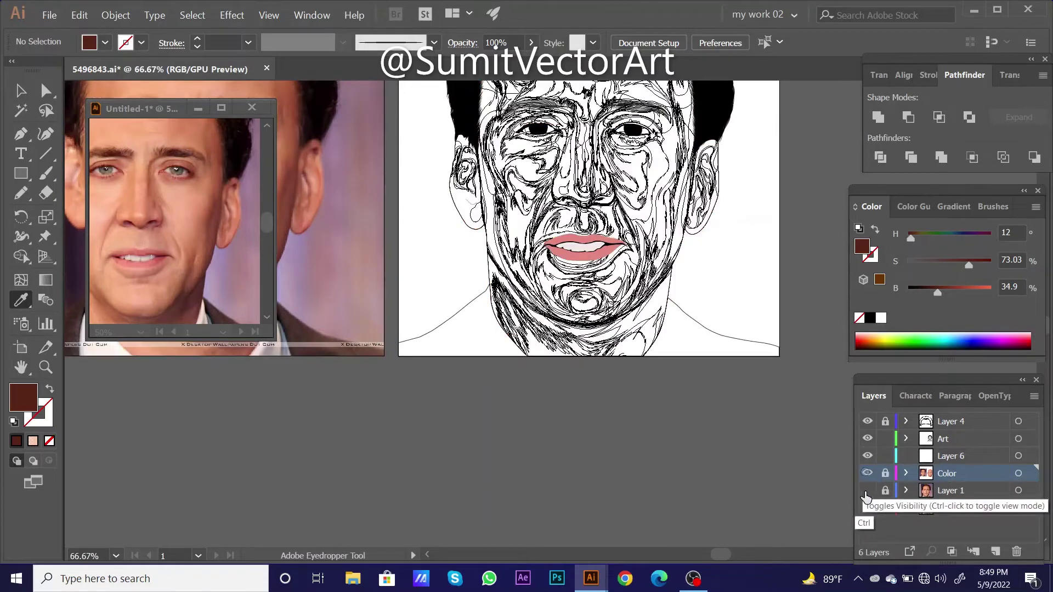
pyautogui.hotkey('ctrl', '+')
pyautogui.hotkey('ctrl', '+')
pyautogui.hotkey('ctrl', '+')
# - On Layer 6, pen a closed shadow shape down the neck below the left ear
pyautogui.press('p')
pyautogui.click(952, 456)
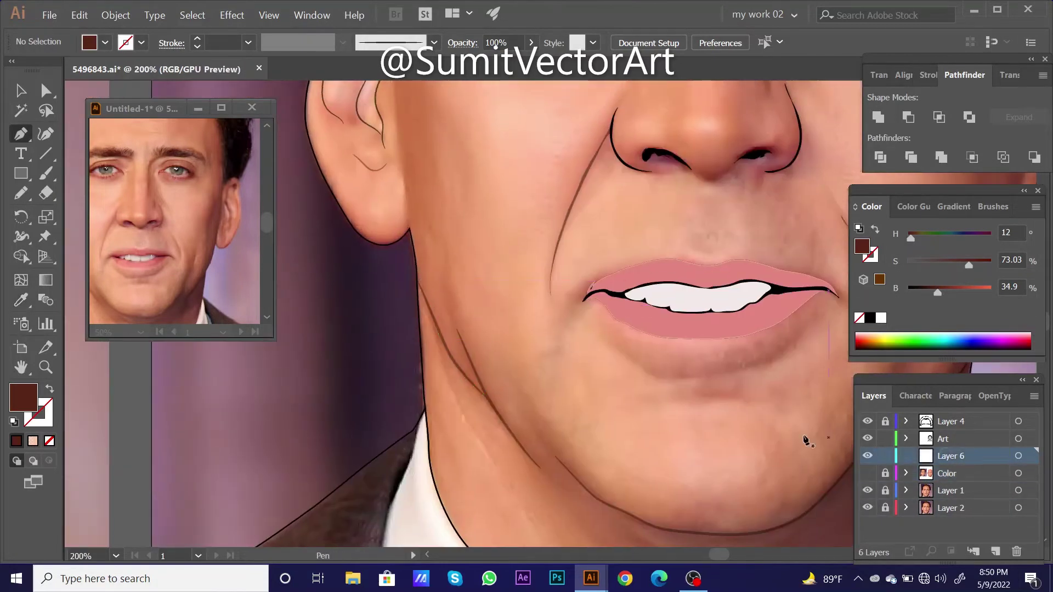
pyautogui.click(418, 283)
pyautogui.click(432, 331)
pyautogui.moveTo(494, 384); pyautogui.dragTo(421, 277)
pyautogui.click(384, 270)
pyautogui.click(415, 304)
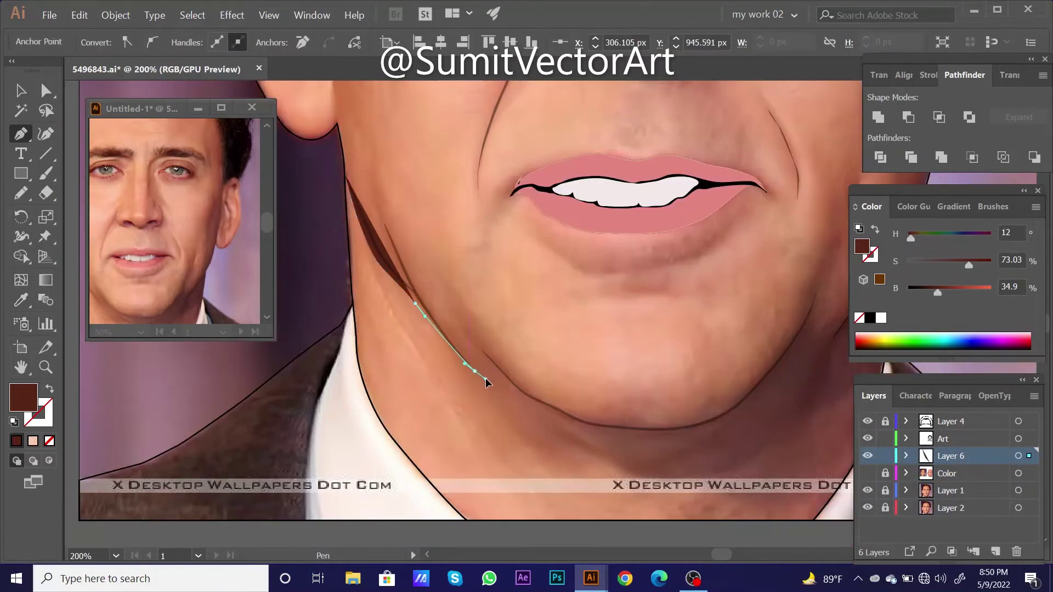
pyautogui.click(475, 371)
pyautogui.click(48, 441)
pyautogui.scroll(3, 374, 267)
pyautogui.click(418, 359)
pyautogui.click(366, 237)
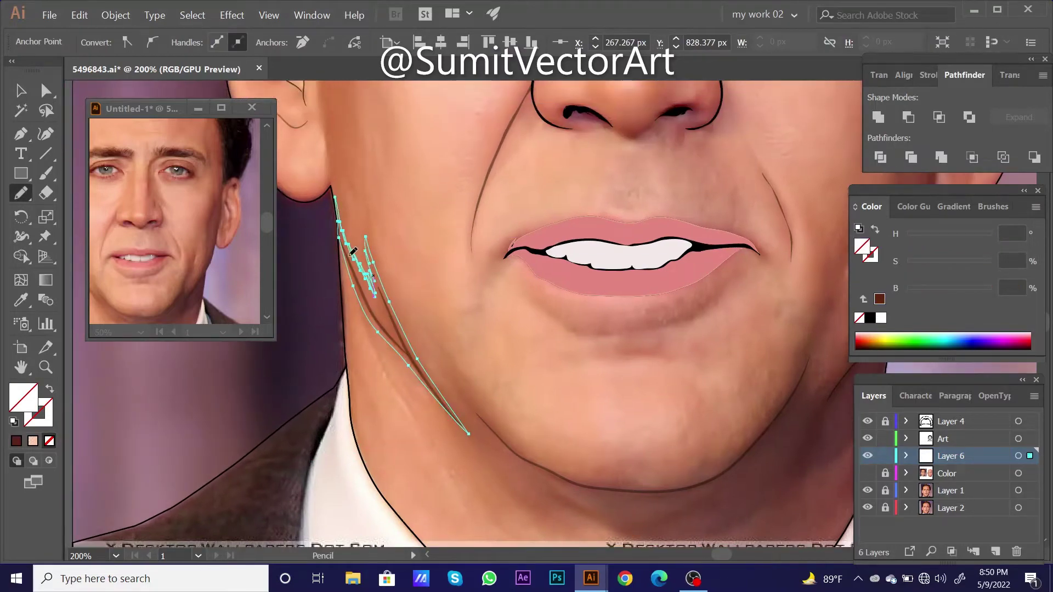
# - Fill the neck shadow with a sampled dark brown and add a Gaussian Blur
pyautogui.press('v')
pyautogui.click(867, 474)
pyautogui.hotkey('ctrl', 'shift', 'a')
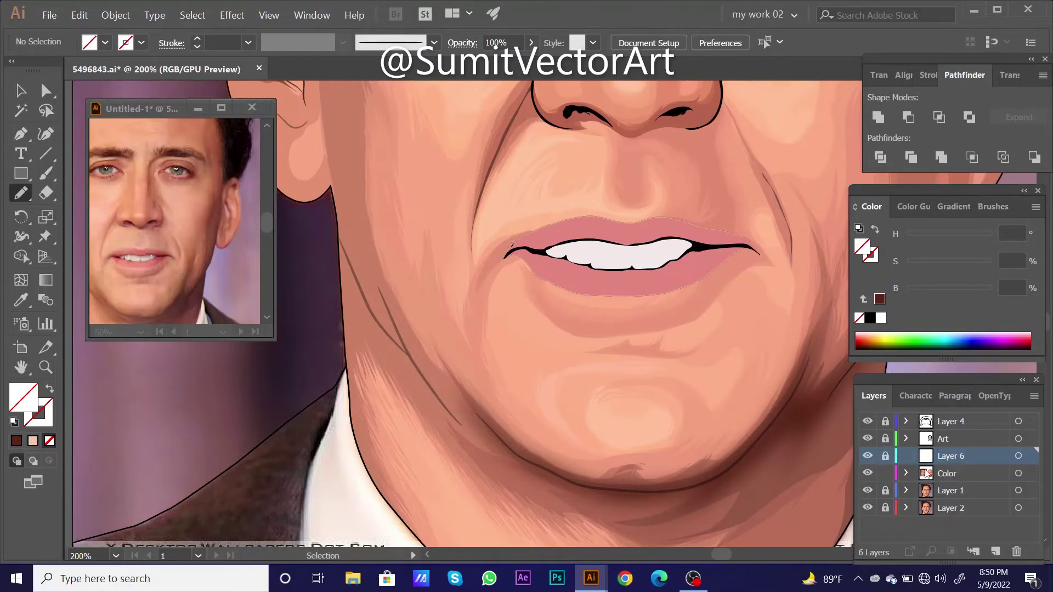
pyautogui.hotkey('ctrl', 'z')
pyautogui.hotkey('ctrl', '-')
pyautogui.press('i')
pyautogui.click(351, 258)
pyautogui.click(232, 15)
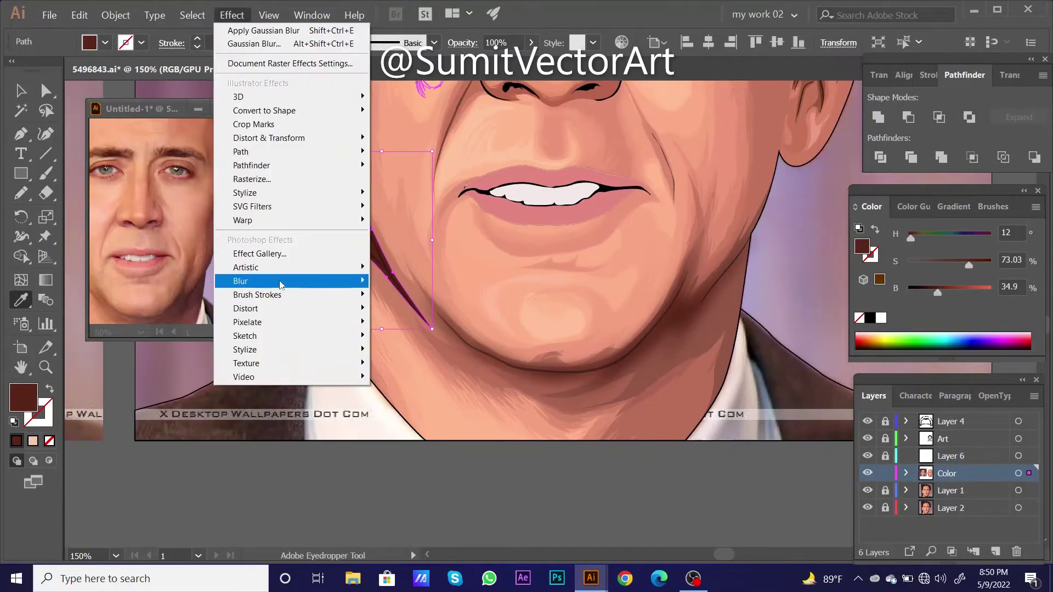
pyautogui.click(395, 281)
pyautogui.press('Return')
pyautogui.hotkey('ctrl', '-')
pyautogui.hotkey('ctrl', '-')
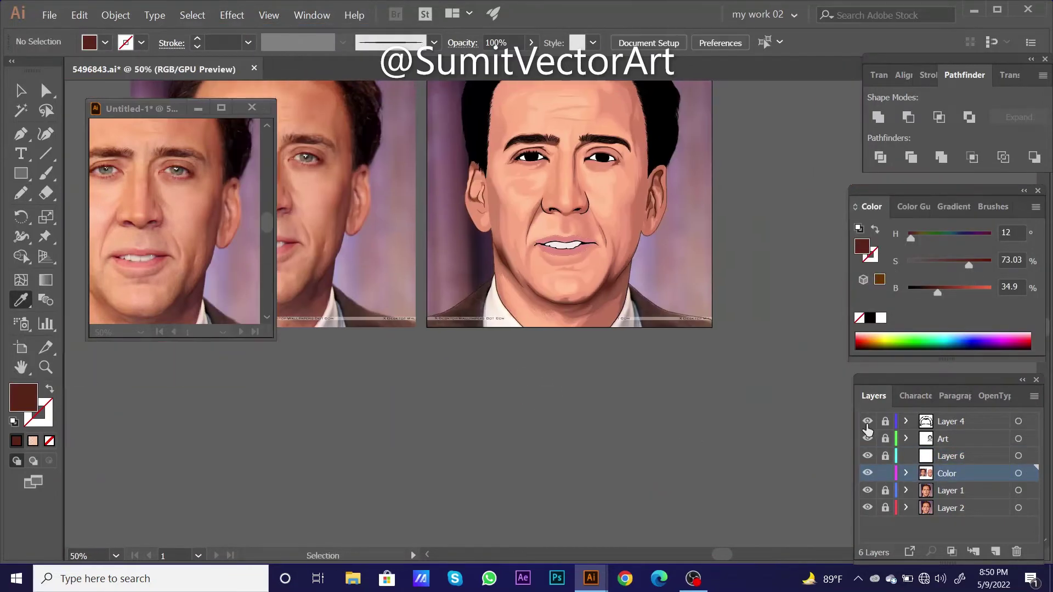
# - Hide the reference photo to check the neck shadow, then reselect it
pyautogui.click(868, 490)
pyautogui.hotkey('ctrl', '+')
pyautogui.keyDown('ctrl'); pyautogui.click(470, 294); pyautogui.keyUp('ctrl')
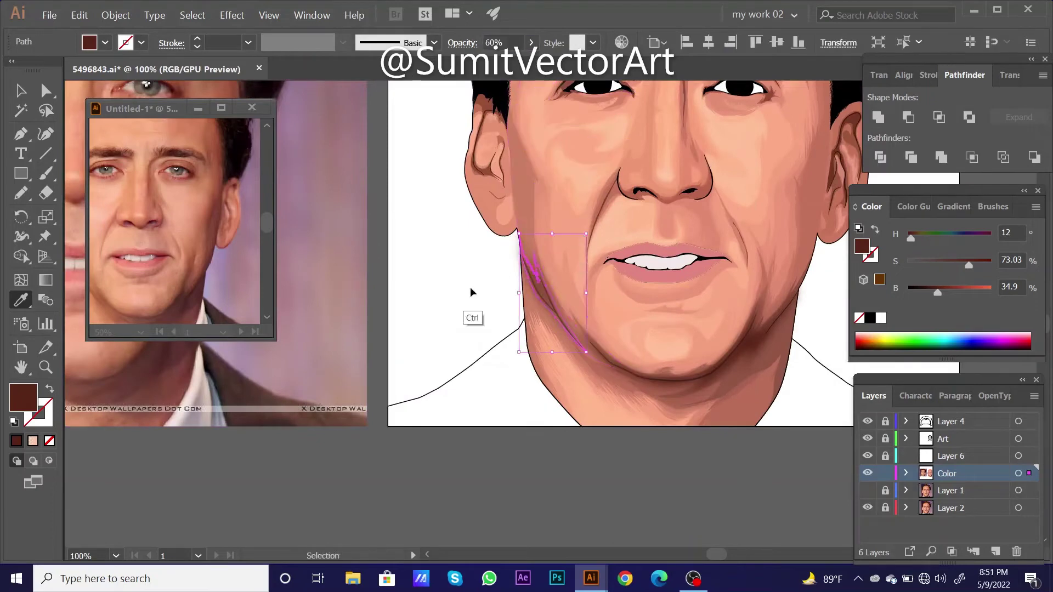
pyautogui.hotkey('ctrl', '-')
pyautogui.hotkey('ctrl', '-')
pyautogui.hotkey('ctrl', '-')
pyautogui.hotkey('ctrl', '+')
pyautogui.hotkey('ctrl', '+')
pyautogui.hotkey('ctrl', '+')
pyautogui.hotkey('ctrl', '+')
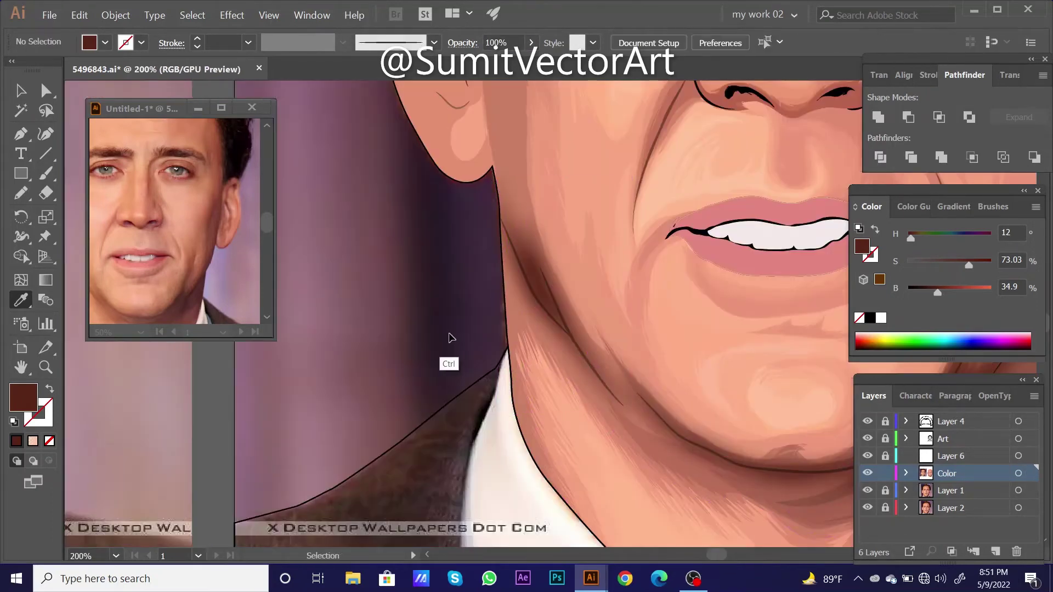
pyautogui.hotkey('ctrl', 'z')
# - Reapply the neck shadow's Gaussian Blur at about 5.1 px and review the result
pyautogui.click(232, 15)
pyautogui.moveTo(240, 281)
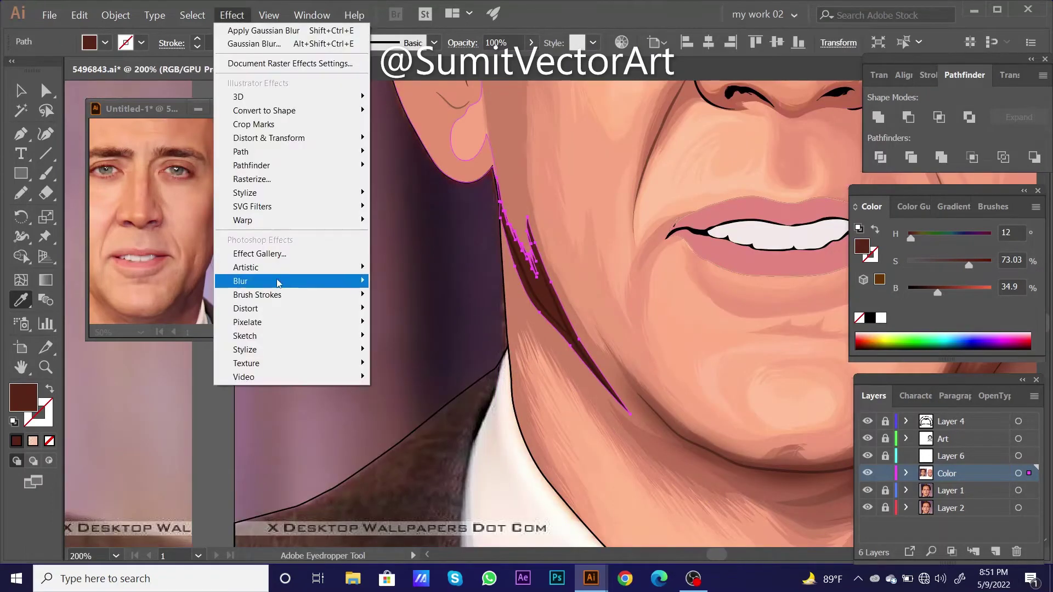
pyautogui.click(395, 280)
pyautogui.moveTo(834, 243); pyautogui.dragTo(828, 246)
pyautogui.press('Return')
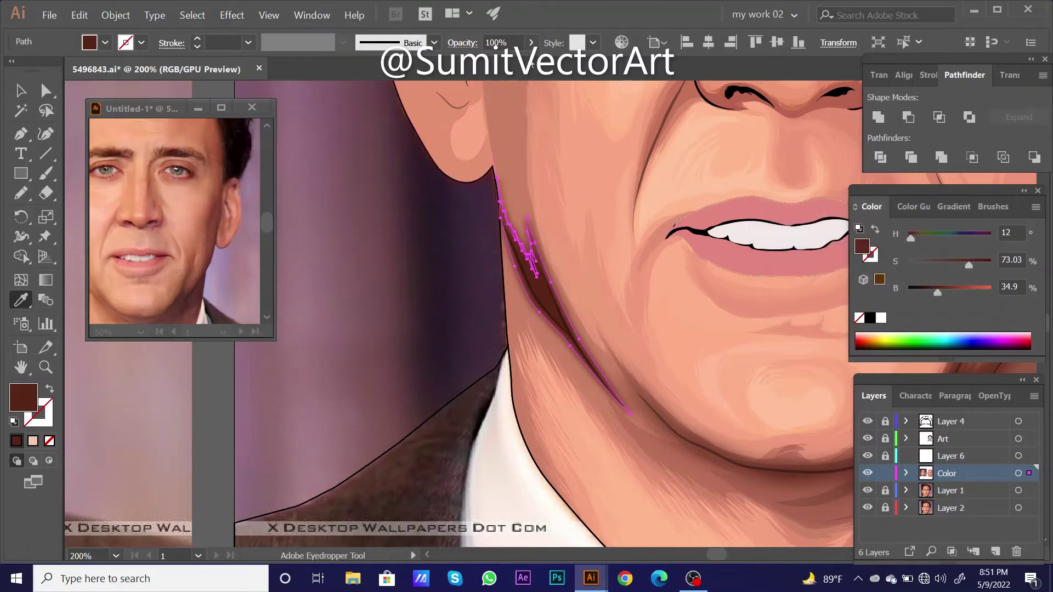
pyautogui.hotkey('ctrl', 'shift', 'a')
pyautogui.hotkey('ctrl', '-')
pyautogui.hotkey('ctrl', '-')
pyautogui.hotkey('ctrl', '-')
pyautogui.hotkey('ctrl', '-')
pyautogui.click(867, 490)
pyautogui.hotkey('ctrl', '-')
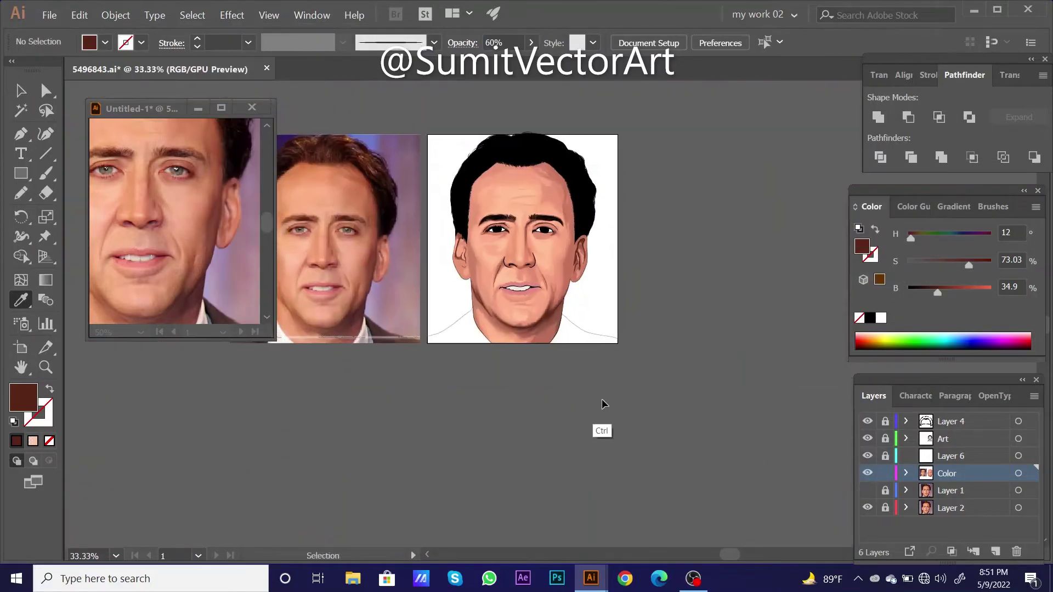
pyautogui.click(619, 408)
# - Inspect the jaw line artwork and the jaw shadow's opacity around the portrait
pyautogui.hscroll(-1, 615, 403)
pyautogui.scroll(-1, 615, 403)
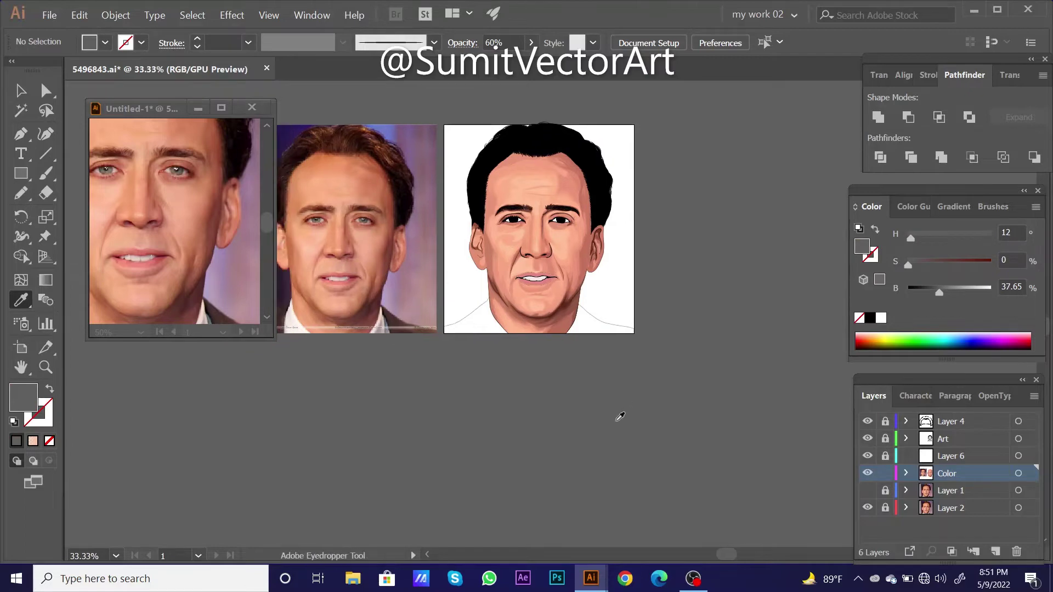
pyautogui.scroll(5, 497, 294)
pyautogui.click(512, 302)
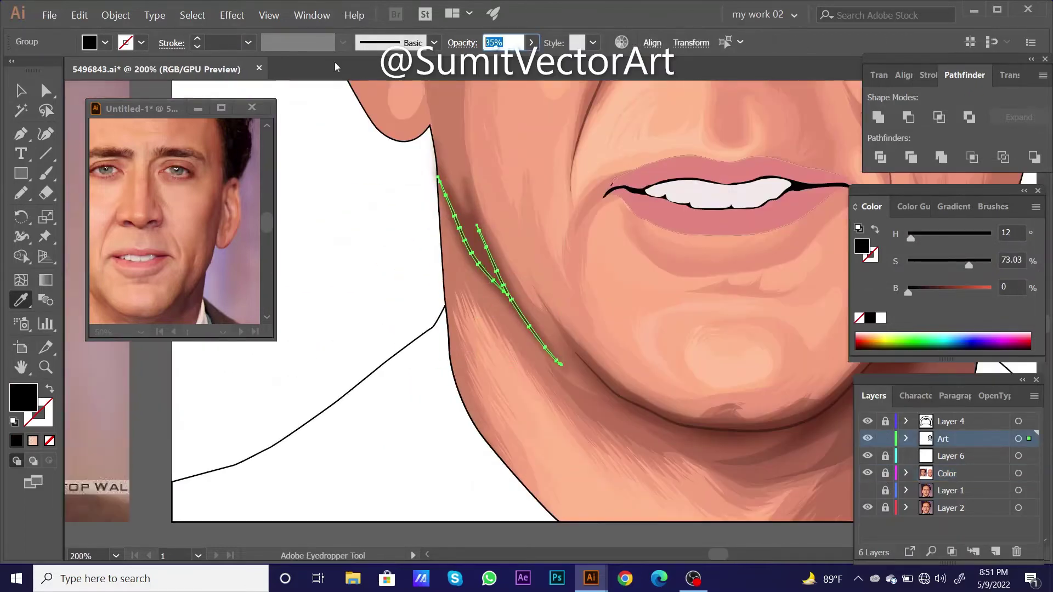
pyautogui.hotkey('ctrl', 'shift', 'a')
pyautogui.scroll(-5, 384, 261)
pyautogui.scroll(1, 509, 328)
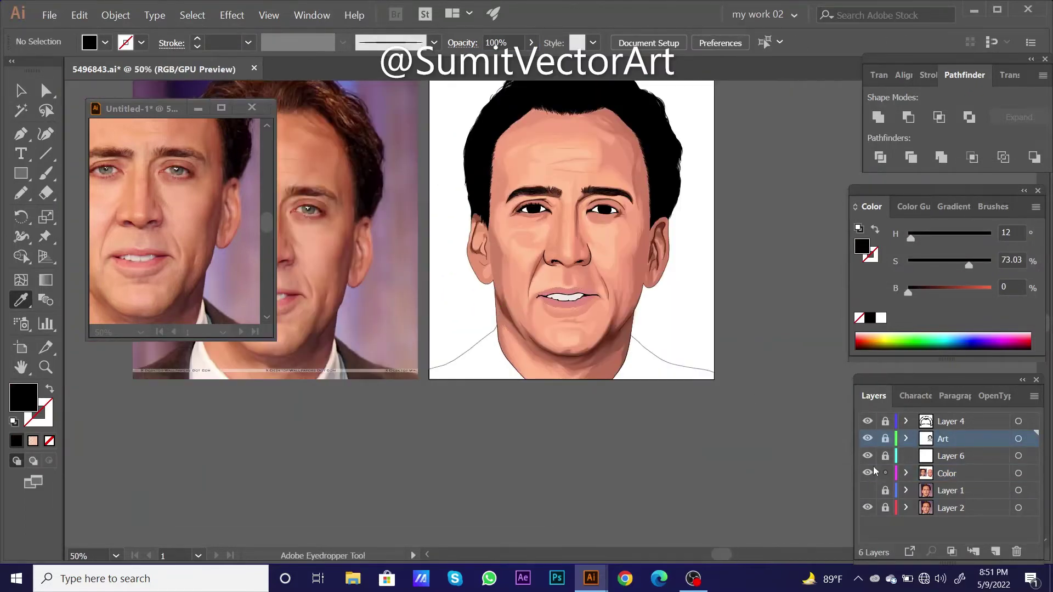
pyautogui.scroll(1, 475, 427)
pyautogui.keyDown('ctrl'); pyautogui.click(513, 266); pyautogui.keyUp('ctrl')
pyautogui.hotkey('ctrl', 'shift', 'a')
pyautogui.scroll(-2, 499, 280)
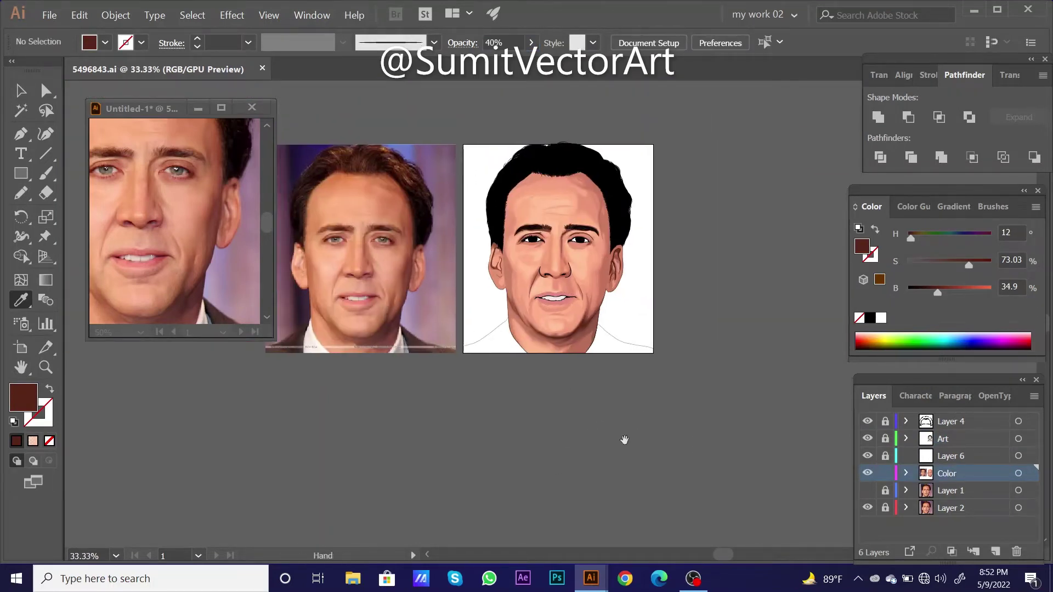
pyautogui.scroll(3, 543, 329)
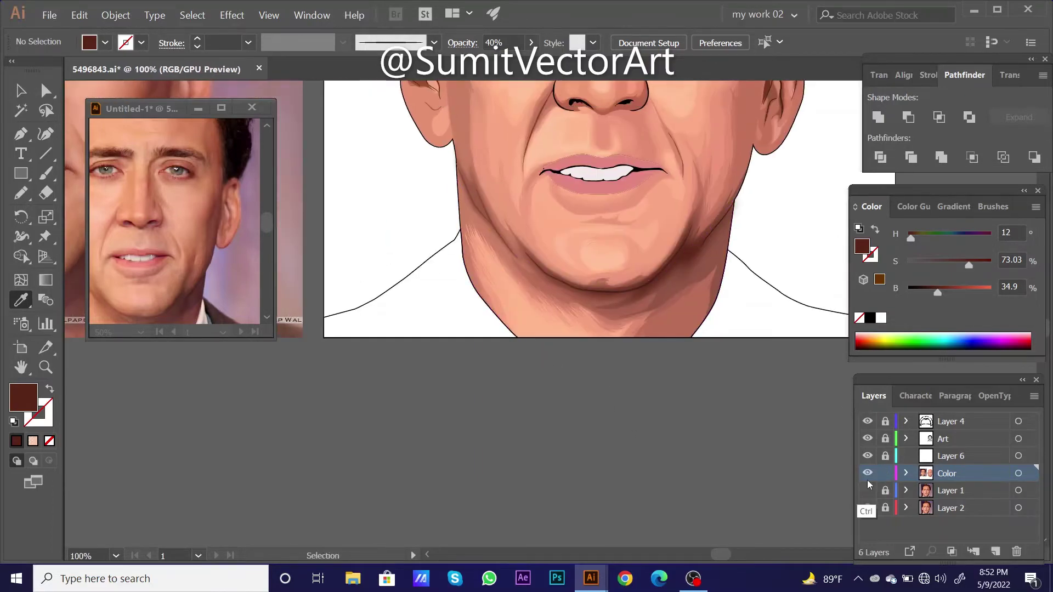
# - Draw a small freehand shadow stroke near the jaw edge with the Pencil
pyautogui.keyDown('ctrl'); pyautogui.click(867, 473); pyautogui.keyUp('ctrl')
pyautogui.scroll(3, 515, 351)
pyautogui.press('n')
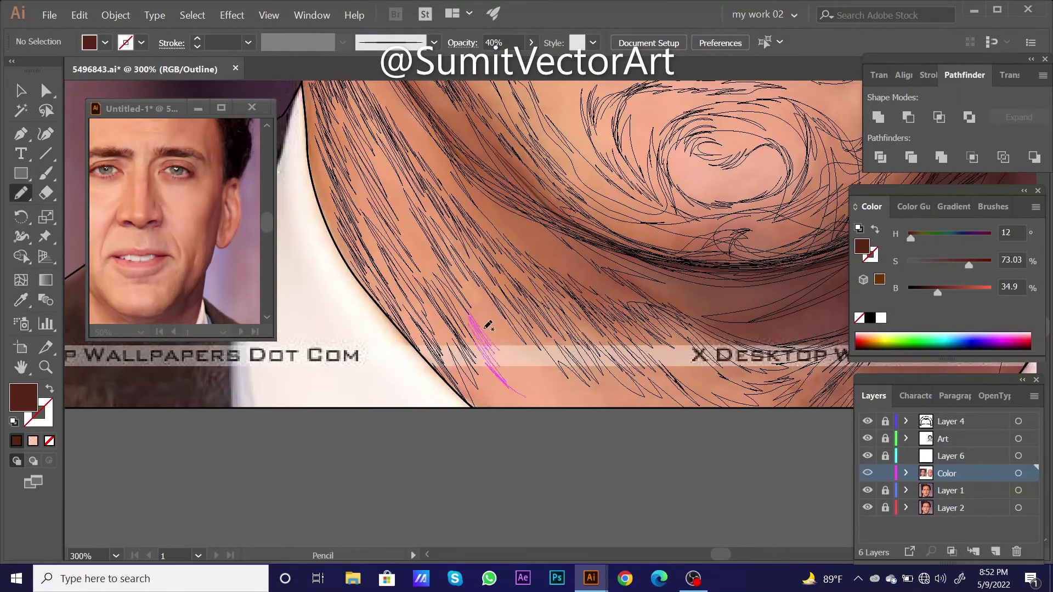
pyautogui.moveTo(488, 325); pyautogui.dragTo(445, 249)
pyautogui.moveTo(515, 392); pyautogui.dragTo(533, 376)
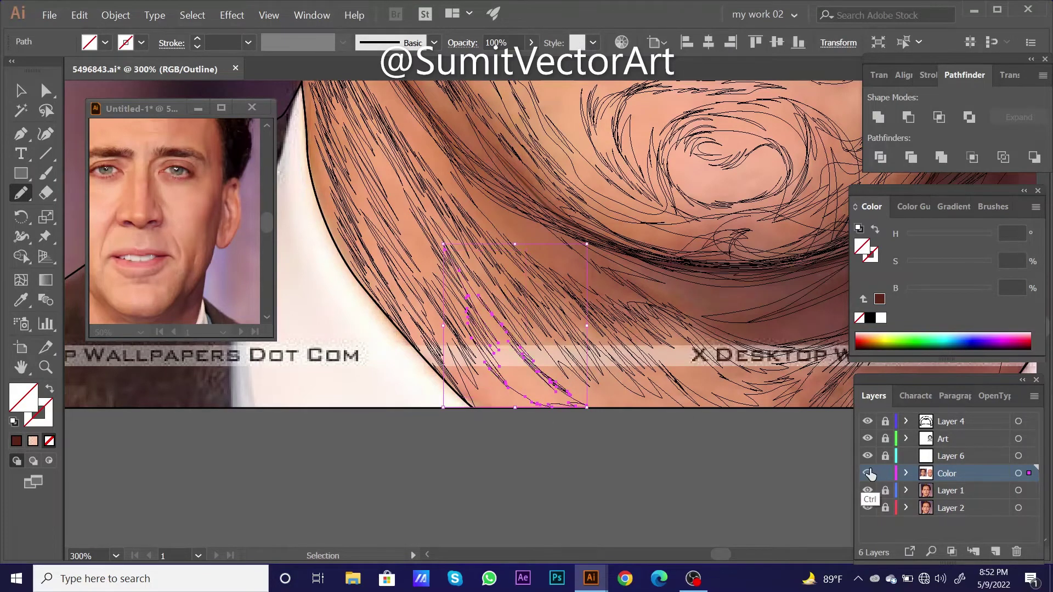
pyautogui.hotkey('ctrl', 'y')
pyautogui.hotkey('ctrl', 'shift', 'a')
# - Fit the portrait in the window and move the Art layer below Layer 6
pyautogui.hotkey('ctrl', '1')
pyautogui.press('i')
pyautogui.moveTo(590, 404); pyautogui.dragTo(605, 462)
pyautogui.hotkey('ctrl', '-')
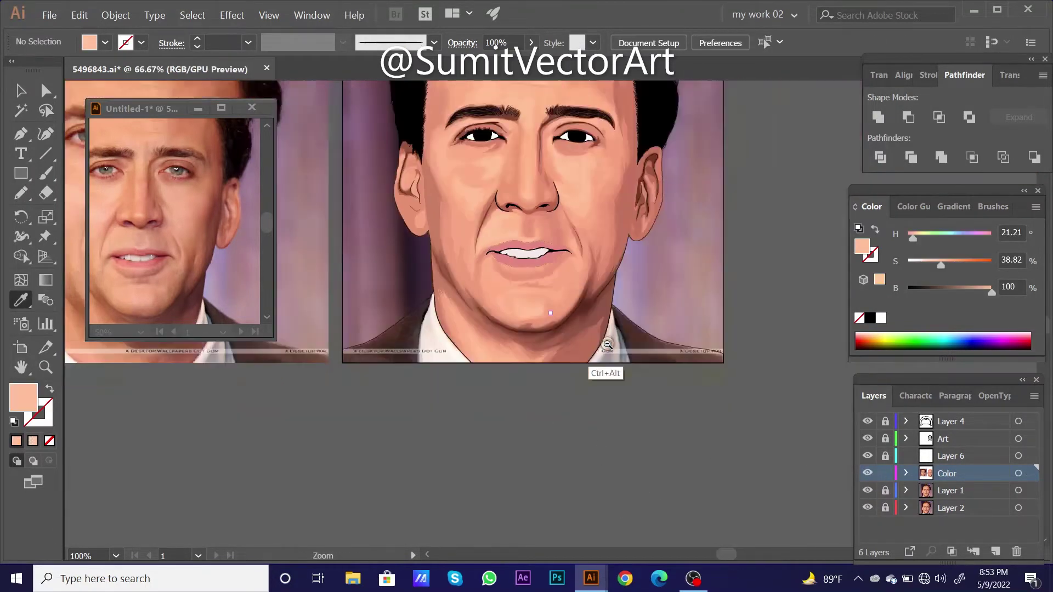
pyautogui.hotkey('ctrl', '-')
pyautogui.moveTo(932, 439); pyautogui.dragTo(885, 462)
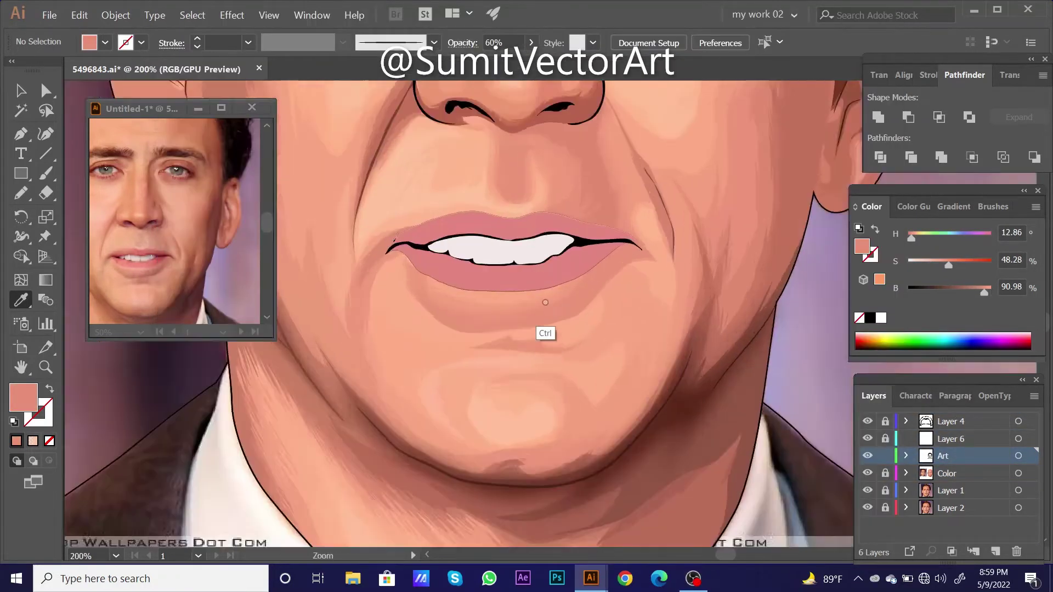
# - Fill the lower-lip path with a sampled skin colour and leave it as a black outline
pyautogui.keyDown('ctrl'); pyautogui.click(545, 303); pyautogui.keyUp('ctrl')
pyautogui.click(565, 324)
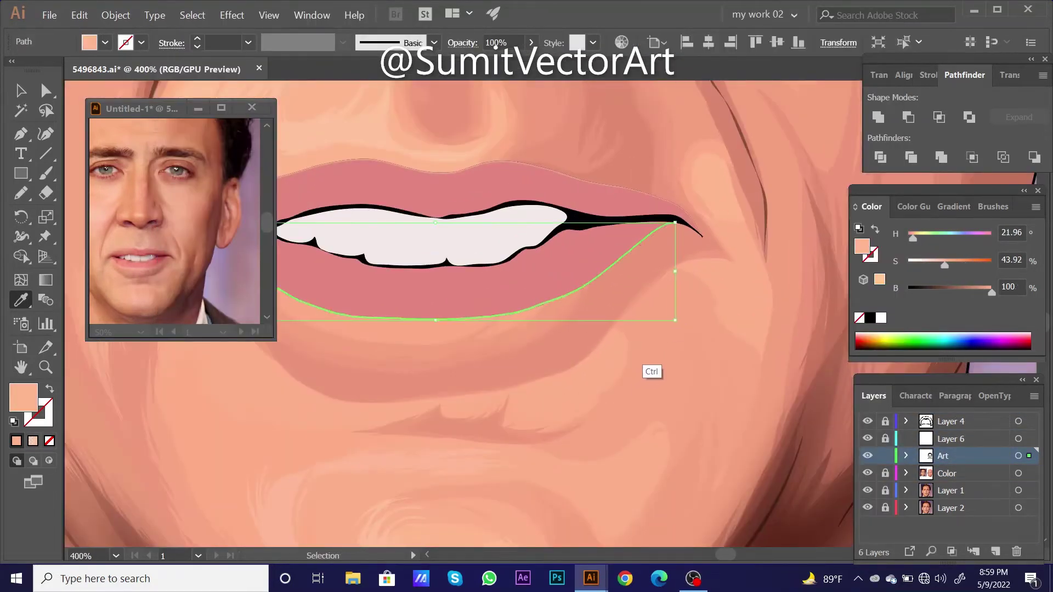
pyautogui.hotkey('ctrl', 'shift', 'a')
pyautogui.scroll(2, 565, 286)
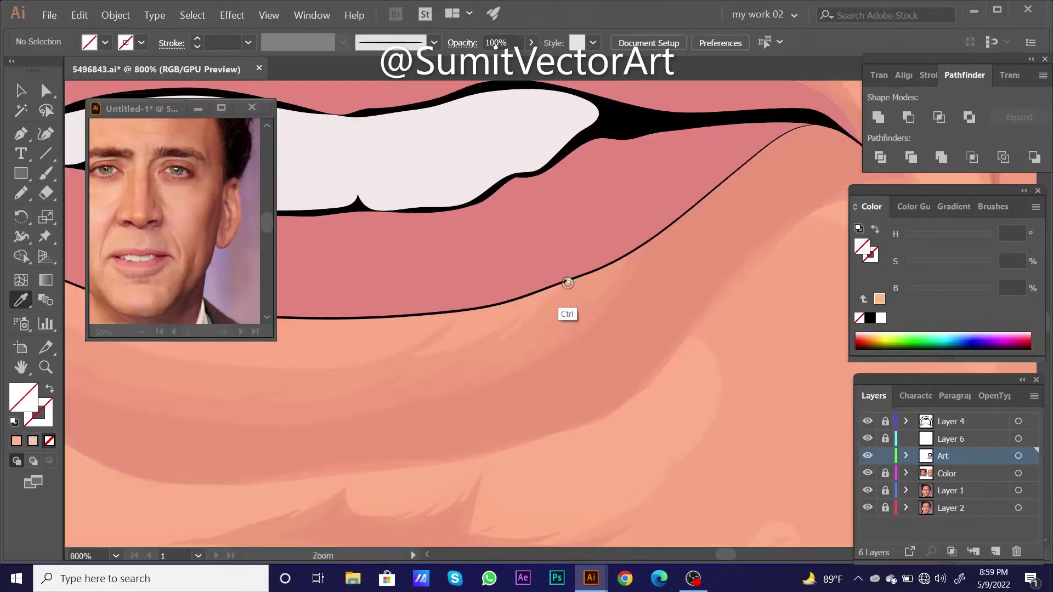
pyautogui.scroll(2, 564, 287)
# - Select and check the lower-lip edge paths one at a time
pyautogui.keyDown('ctrl'); pyautogui.click(575, 304); pyautogui.keyUp('ctrl')
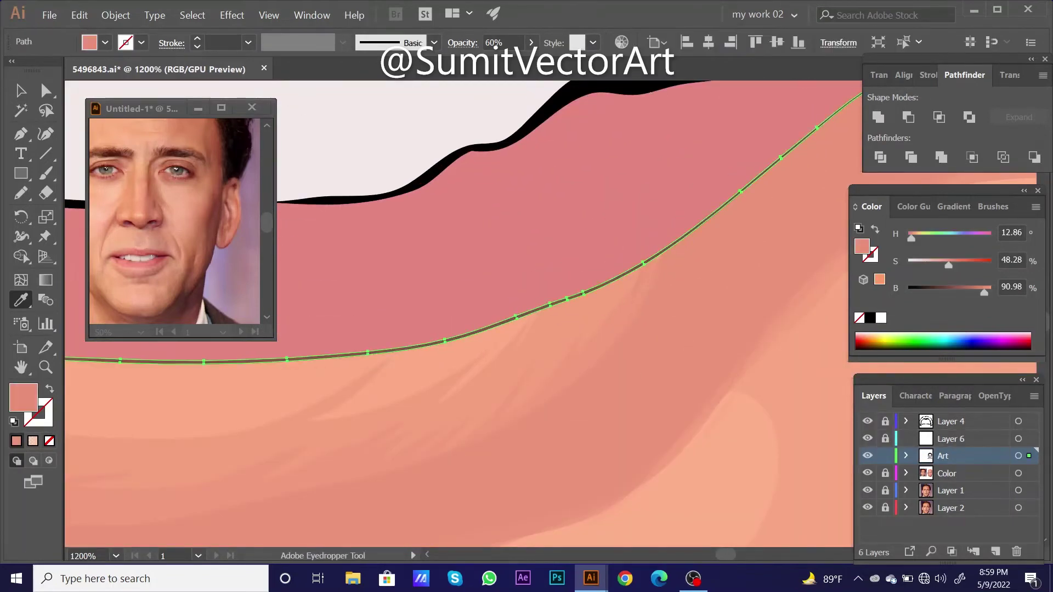
pyautogui.scroll(-2, 558, 315)
pyautogui.hotkey('ctrl', 'shift', 'a')
pyautogui.keyDown('ctrl'); pyautogui.click(483, 283); pyautogui.keyUp('ctrl')
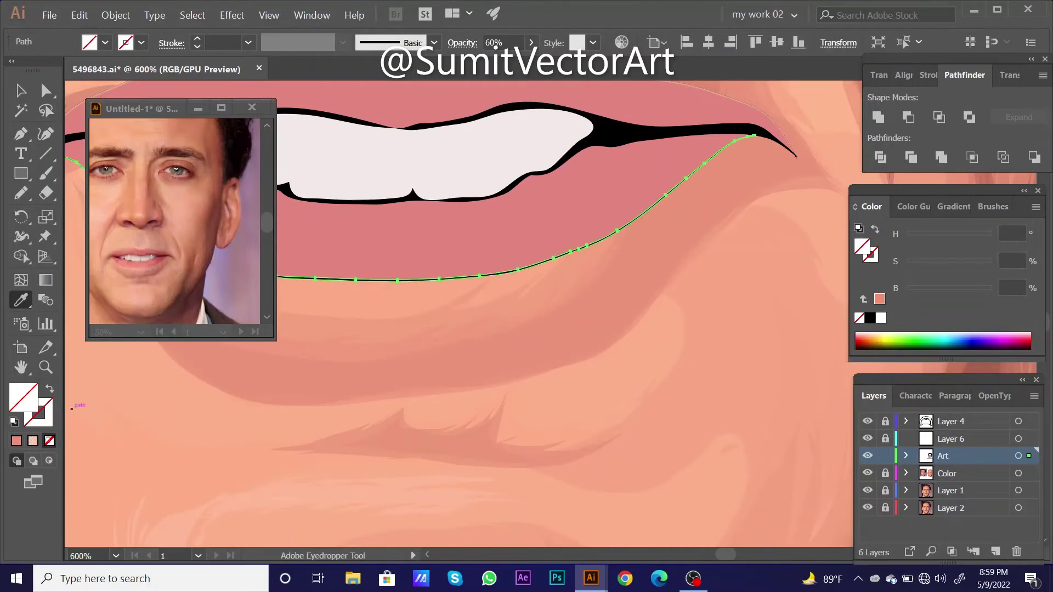
pyautogui.hotkey('ctrl', 'shift', 'a')
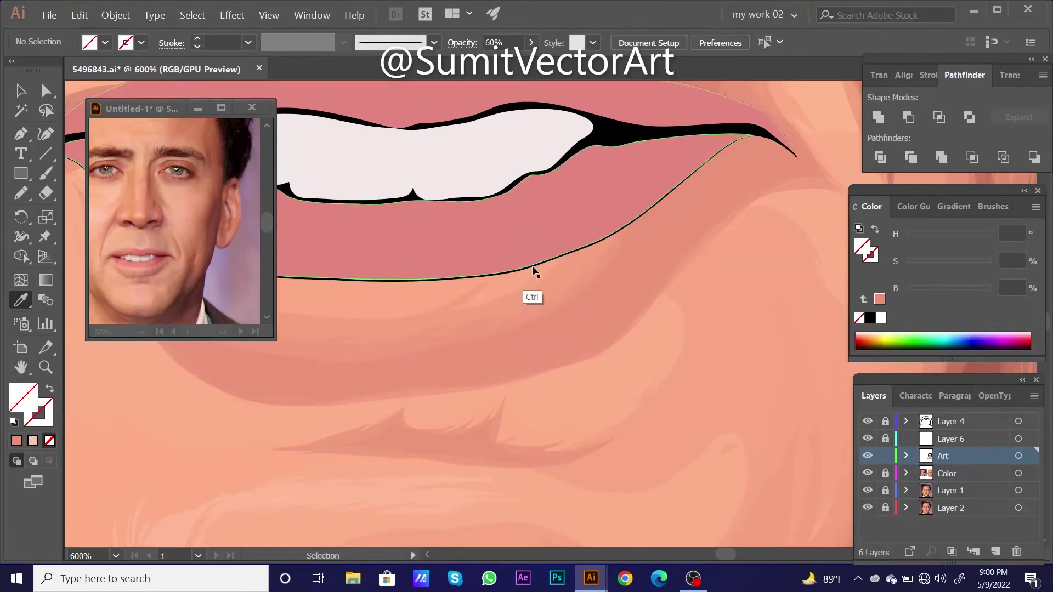
# - Select the black mouth line shape and zoom in to inspect it
pyautogui.keyDown('ctrl'); pyautogui.click(531, 277); pyautogui.keyUp('ctrl')
pyautogui.hotkey('ctrl', '+')
pyautogui.hotkey('ctrl', 'shift', 'a')
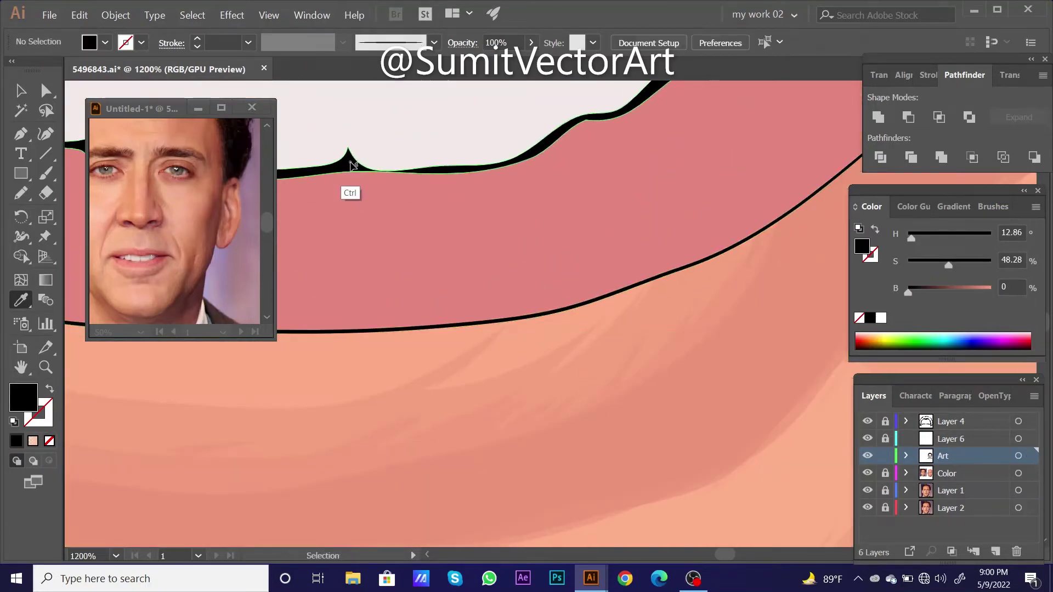
pyautogui.scroll(-4, 787, 350)
pyautogui.scroll(-3, 522, 278)
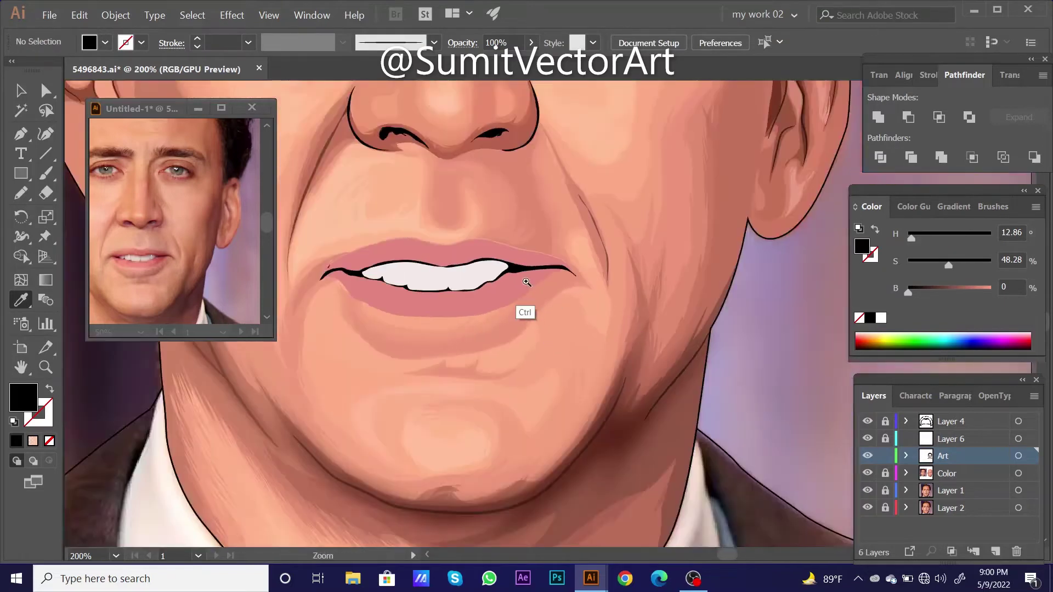
pyautogui.scroll(5, 571, 318)
# - Sample a skin tone near the lips and select the tiny black sliver at the lip corner
pyautogui.click(600, 258)
pyautogui.scroll(2, 372, 368)
pyautogui.scroll(2, 372, 368)
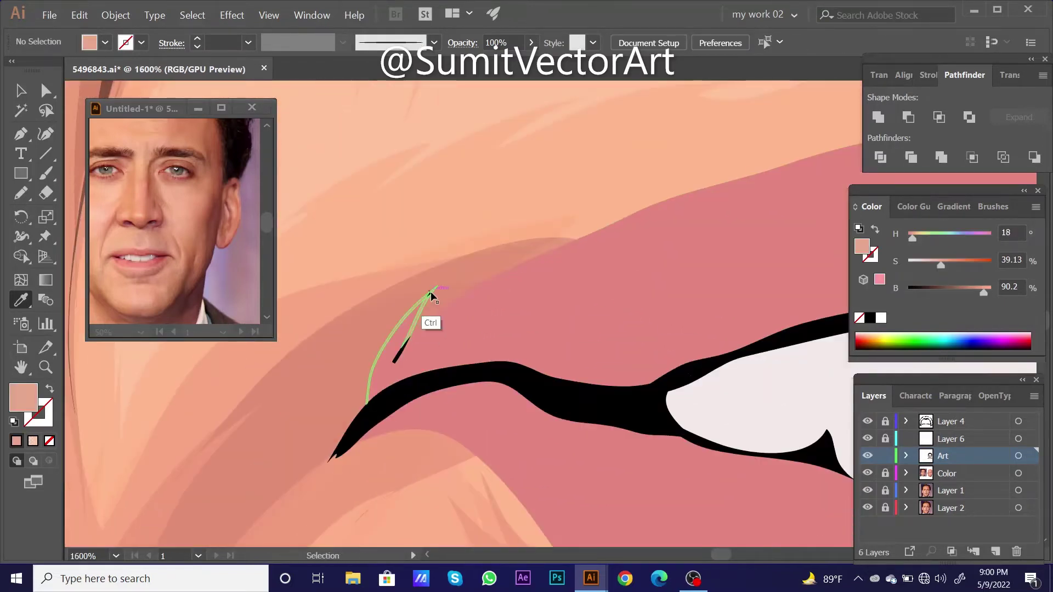
pyautogui.scroll(1, 430, 299)
pyautogui.keyDown('ctrl'); pyautogui.click(315, 397); pyautogui.keyUp('ctrl')
pyautogui.scroll(-2, 550, 249)
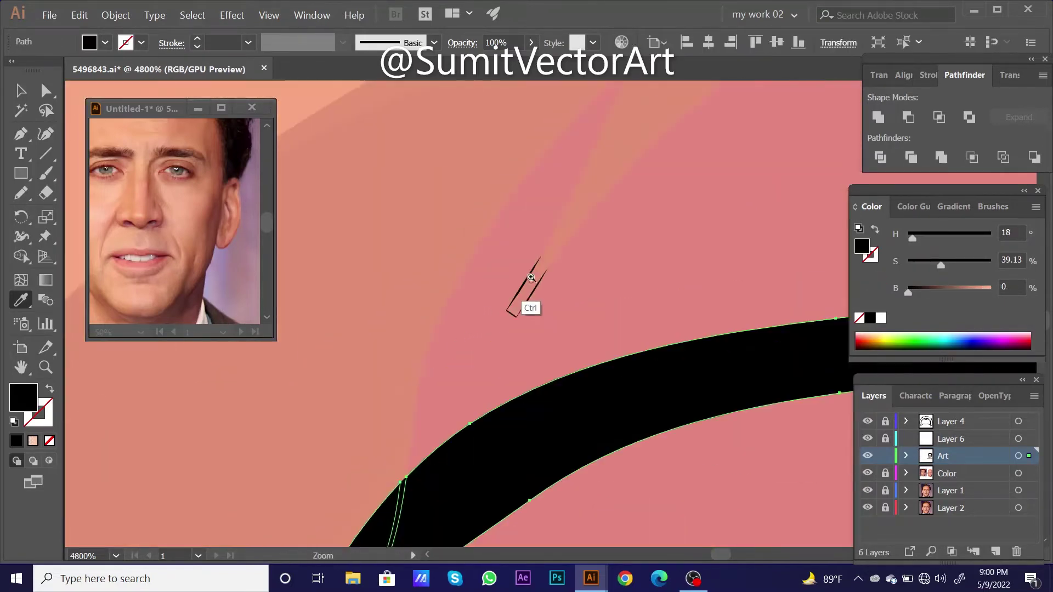
pyautogui.scroll(-1, 612, 339)
pyautogui.scroll(-5, 612, 339)
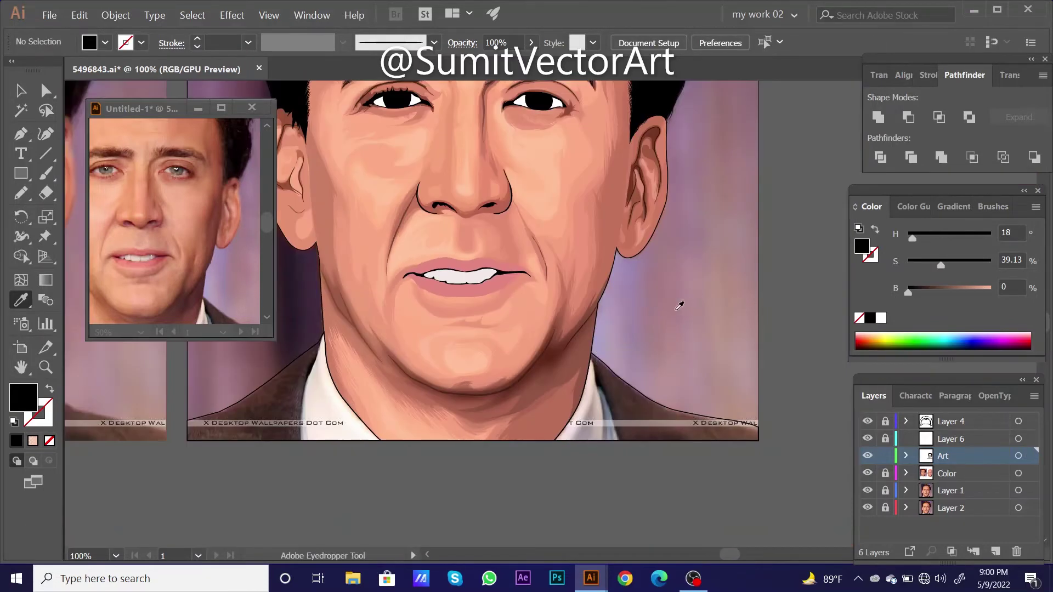
# - Hide the Color layer and draw a Pencil stroke across the upper lip in Outline view
pyautogui.click(867, 473)
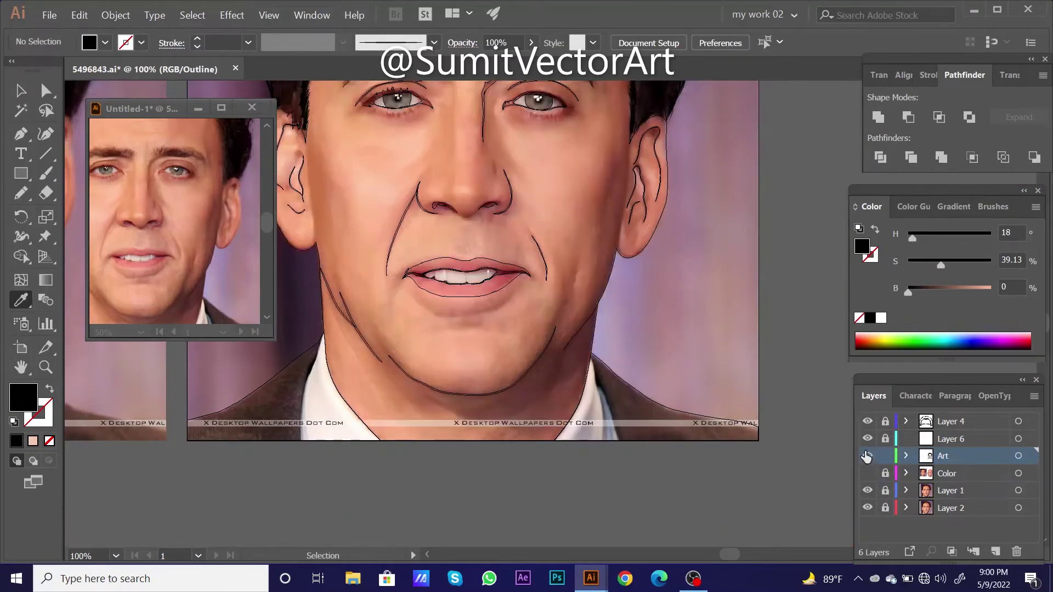
pyautogui.hotkey('ctrl', 'y')
pyautogui.scroll(4, 539, 323)
pyautogui.moveTo(539, 324); pyautogui.dragTo(531, 324)
pyautogui.press('n')
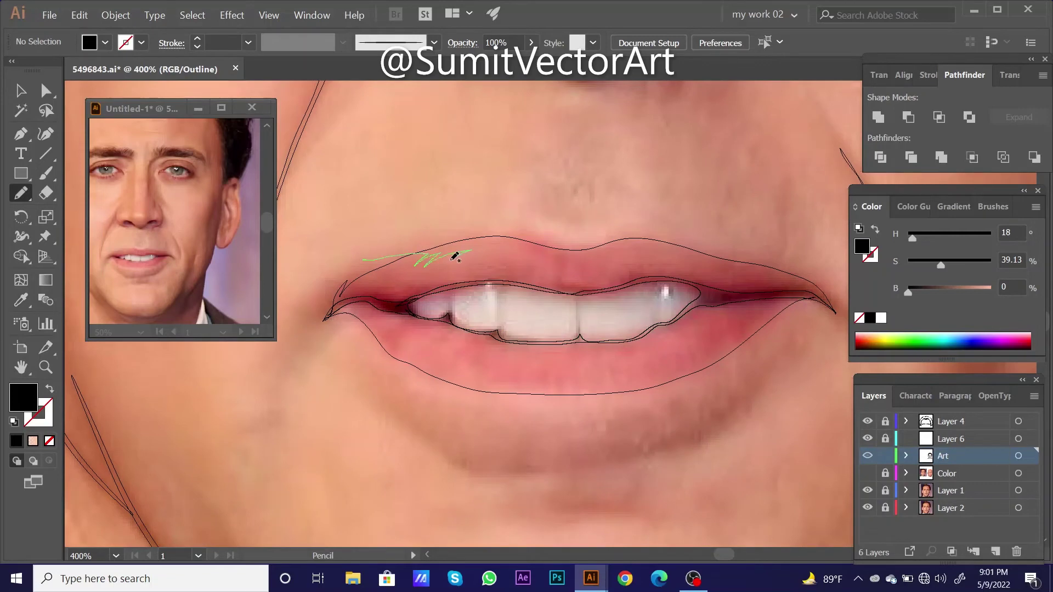
pyautogui.moveTo(411, 323); pyautogui.dragTo(414, 323)
# - Fill the new upper-lip piece with a sampled pink, adjusted slightly
pyautogui.press('a')
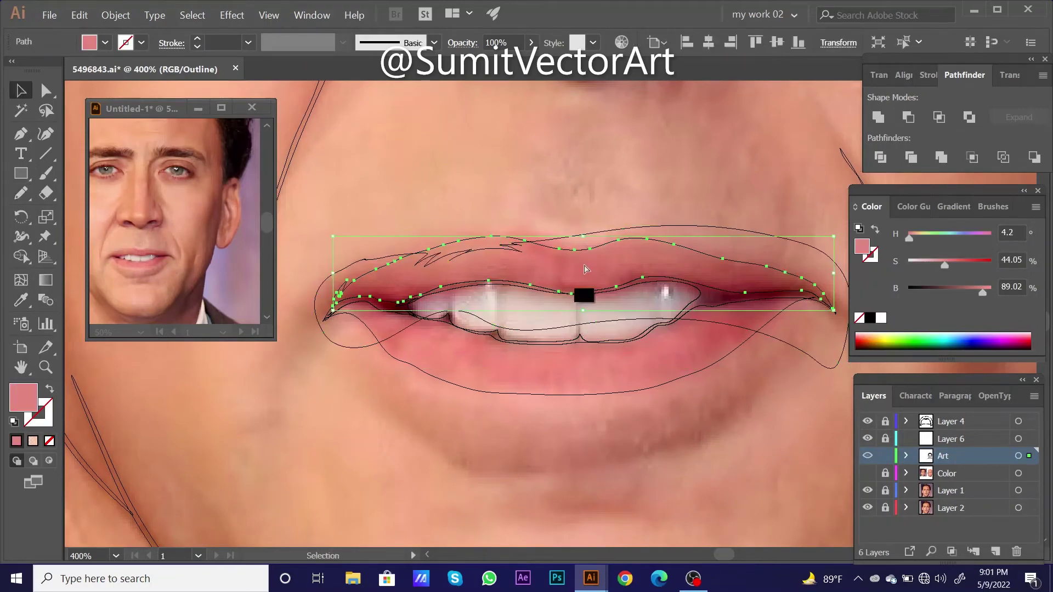
pyautogui.hotkey('ctrl', 'y')
pyautogui.press('i')
pyautogui.click(768, 323)
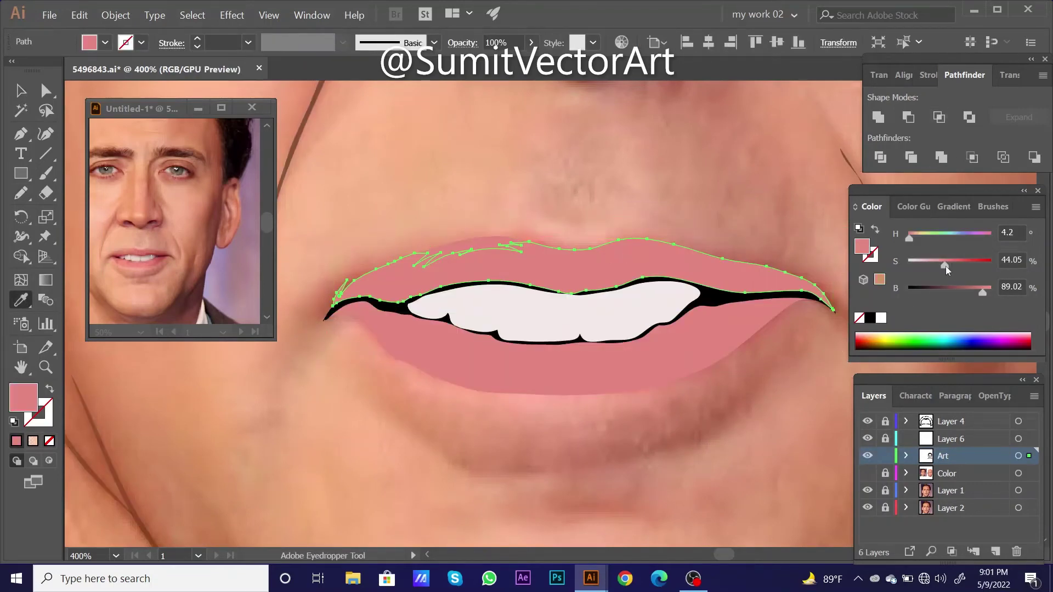
pyautogui.click(1008, 290)
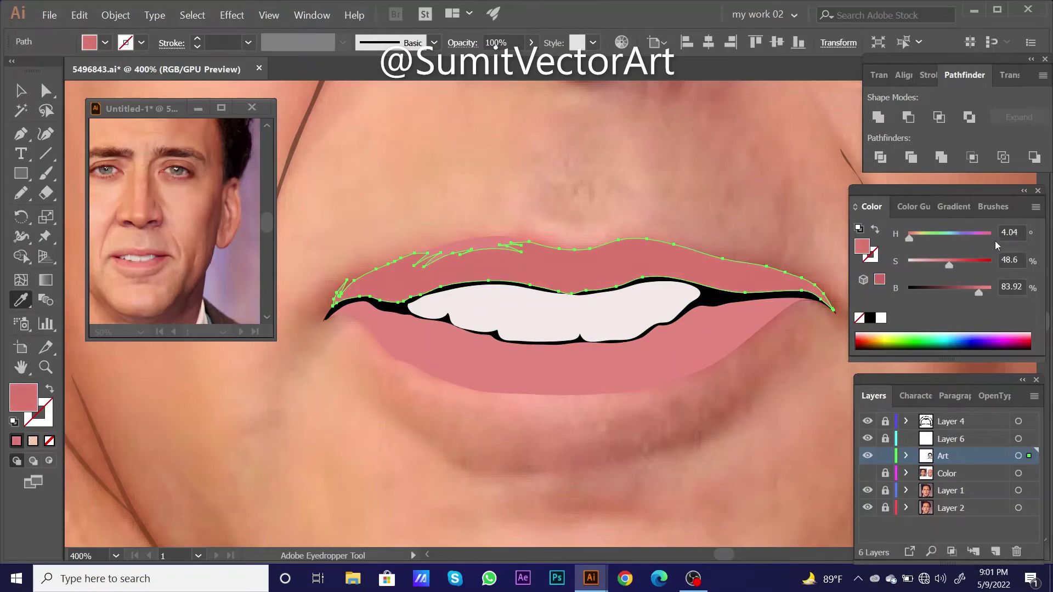
# - Give the upper-lip shapes the same pink as the lower lip
pyautogui.hotkey('ctrl', '0')
pyautogui.hotkey('ctrl', '+')
pyautogui.hotkey('ctrl', '+')
pyautogui.hotkey('ctrl', 'shift', 'a')
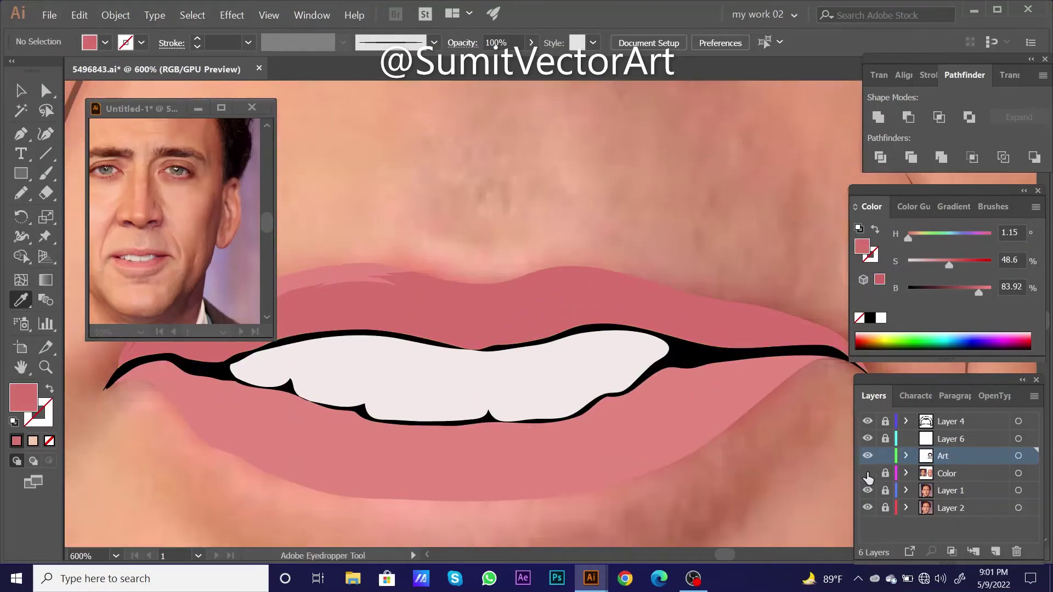
pyautogui.hotkey('ctrl', 'y')
pyautogui.keyDown('ctrl'); pyautogui.click(867, 456); pyautogui.keyUp('ctrl')
pyautogui.hotkey('ctrl', '-')
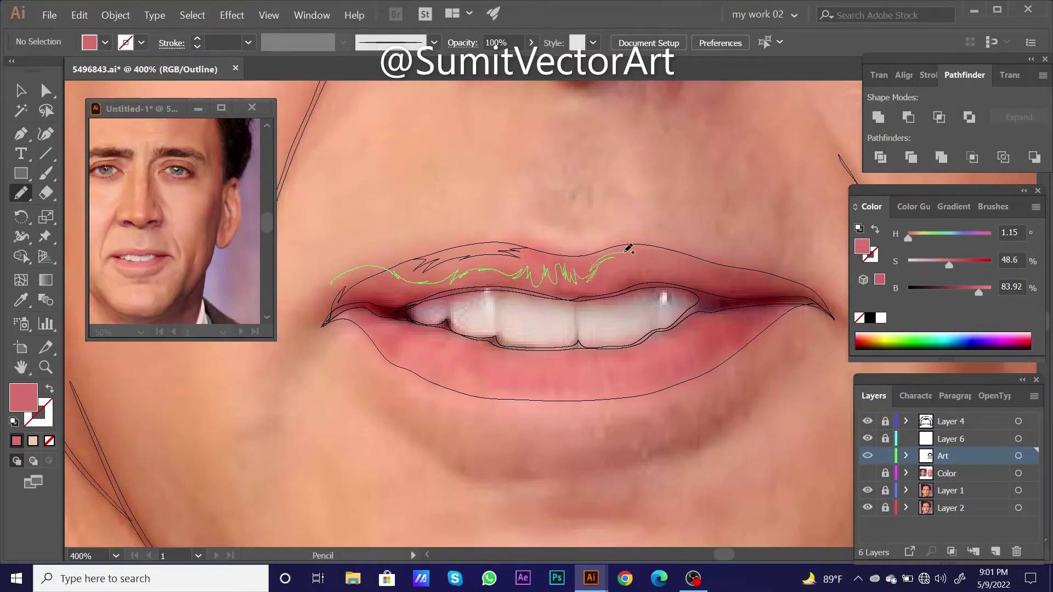
pyautogui.keyDown('ctrl'); pyautogui.click(600, 332); pyautogui.keyUp('ctrl')
pyautogui.hotkey('ctrl', 'y')
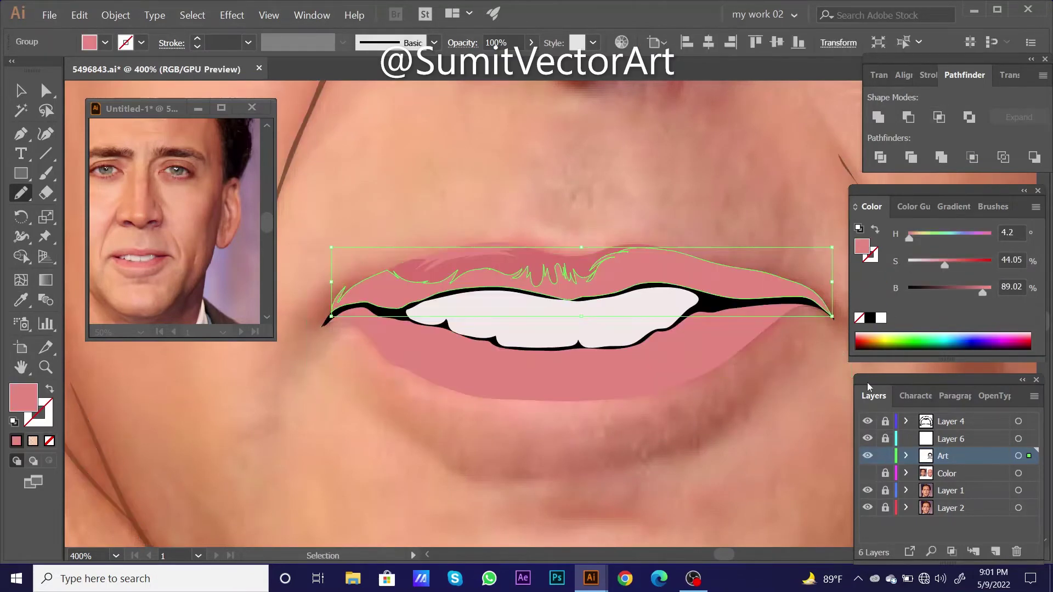
pyautogui.click(713, 362)
pyautogui.hotkey('ctrl', 'shift', 'a')
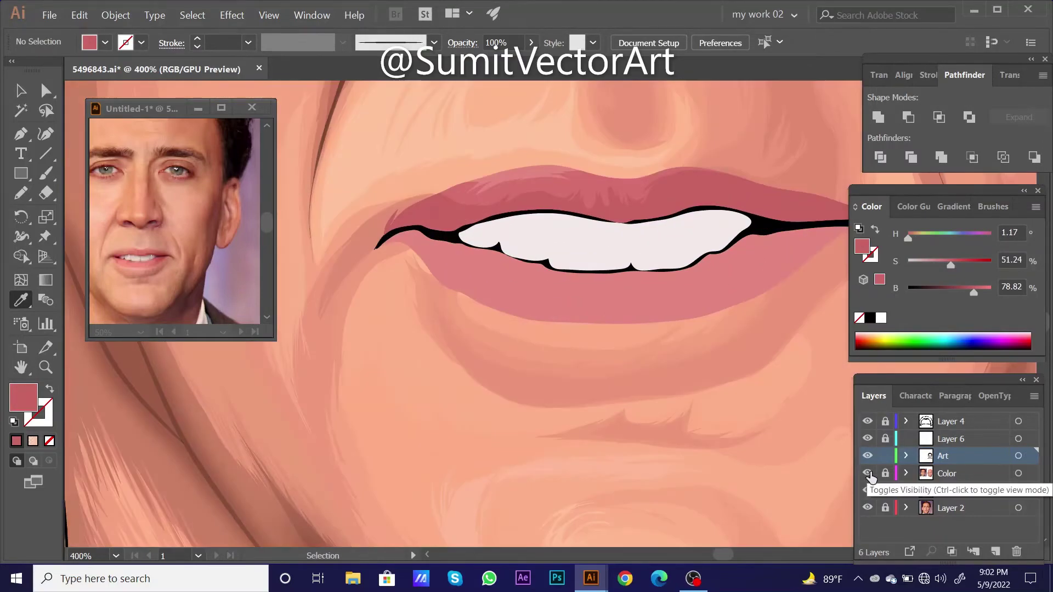
# - Draw a Pencil stroke at the left upper-lip corner over the reference photo
pyautogui.click(868, 474)
pyautogui.hotkey('ctrl', 'y')
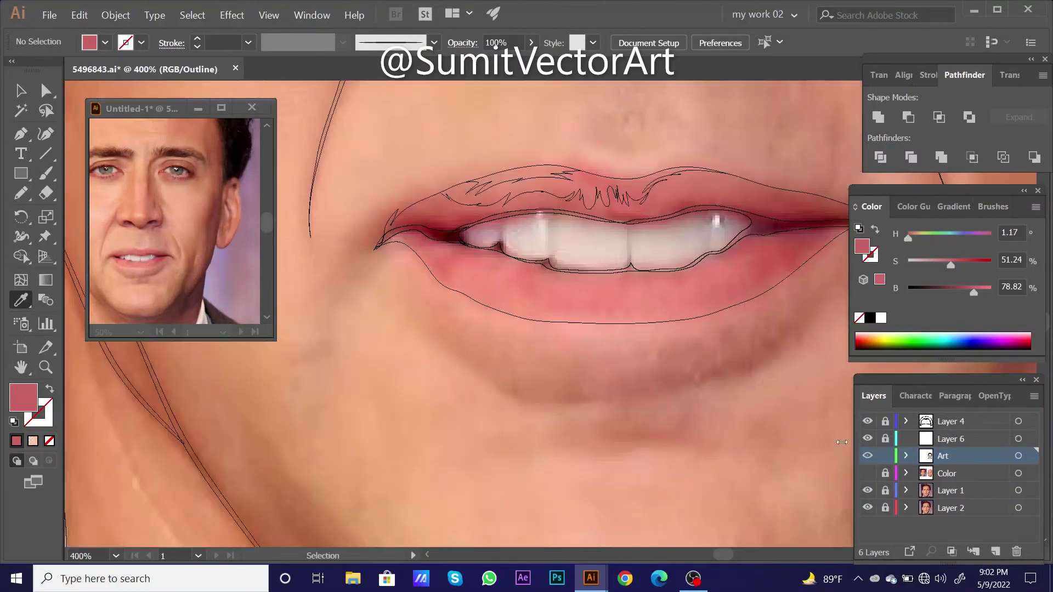
pyautogui.moveTo(603, 252)
pyautogui.mouseDown()
pyautogui.moveTo(570, 313)
pyautogui.moveTo(558, 278)
pyautogui.mouseUp()
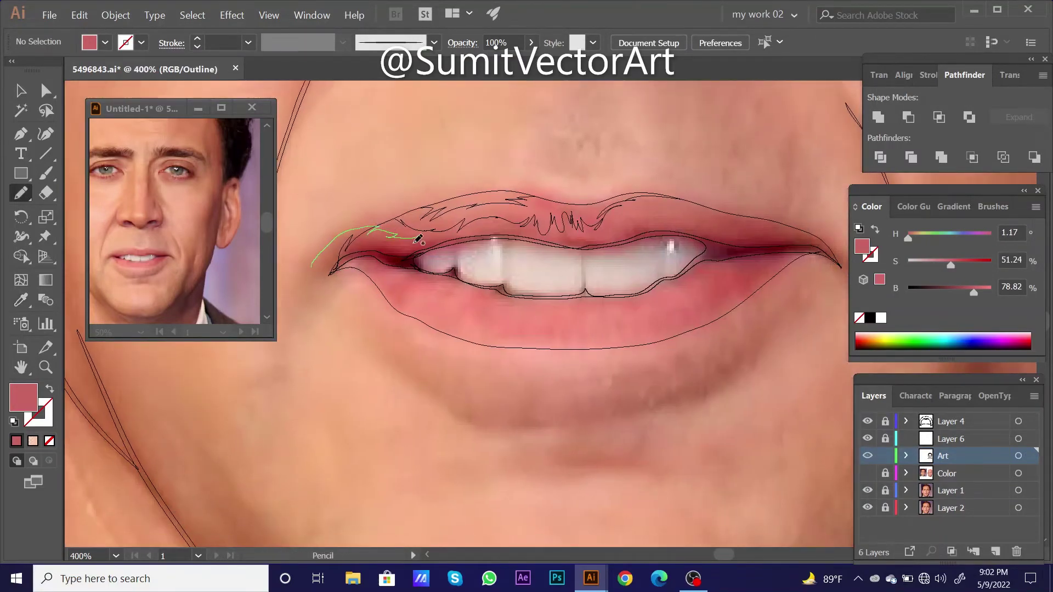
pyautogui.moveTo(556, 239); pyautogui.dragTo(610, 229)
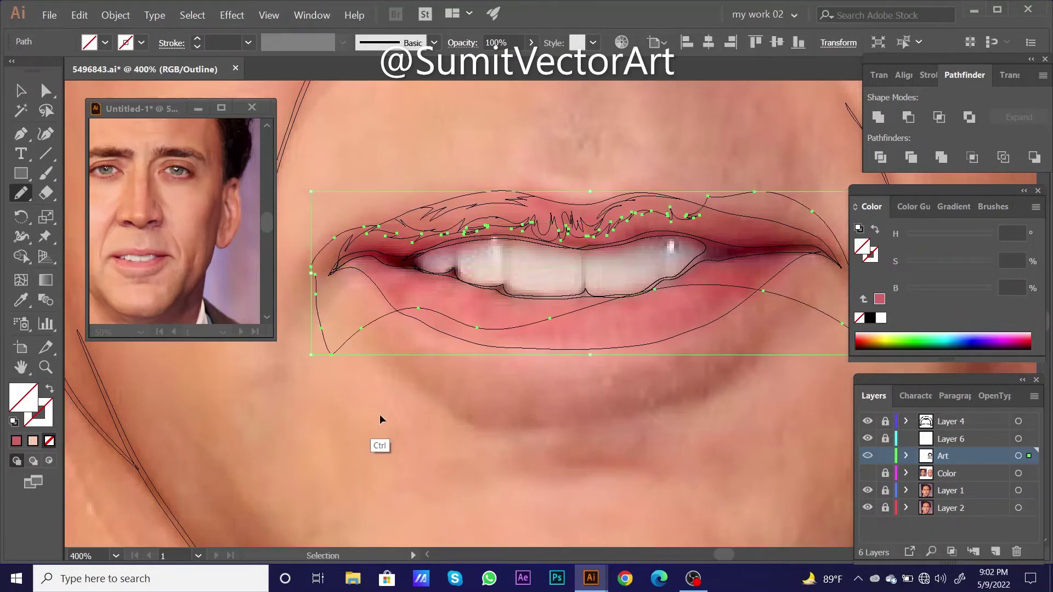
pyautogui.hotkey('ctrl', 'y')
pyautogui.press('i')
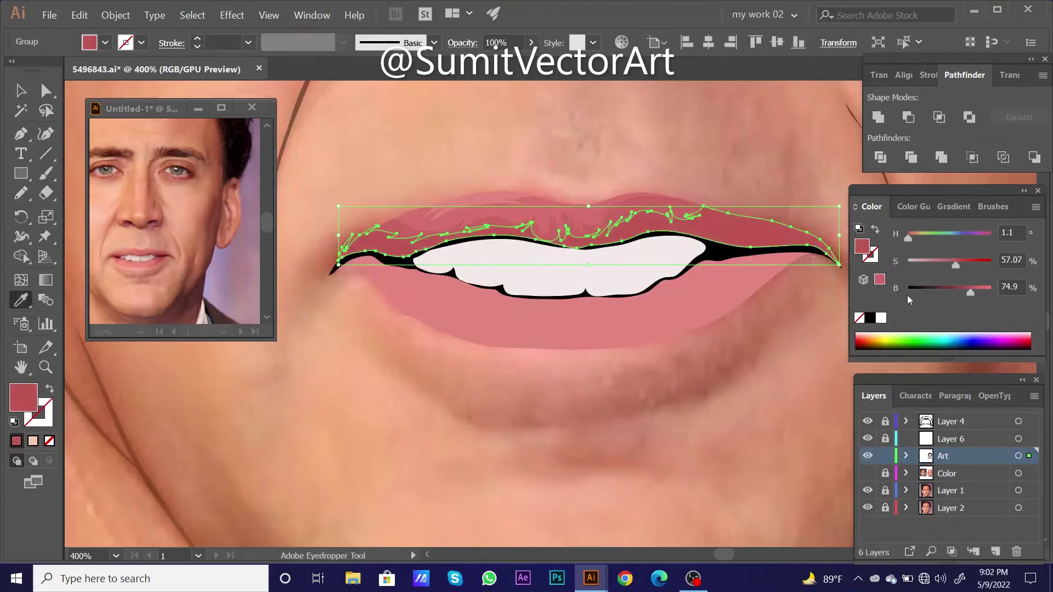
pyautogui.hotkey('ctrl', 'shift', 'a')
# - Draw Pencil strokes from the left lip corner to split the upper lip
pyautogui.scroll(-3, 557, 364)
pyautogui.scroll(4, 559, 360)
pyautogui.hotkey('ctrl', 'y')
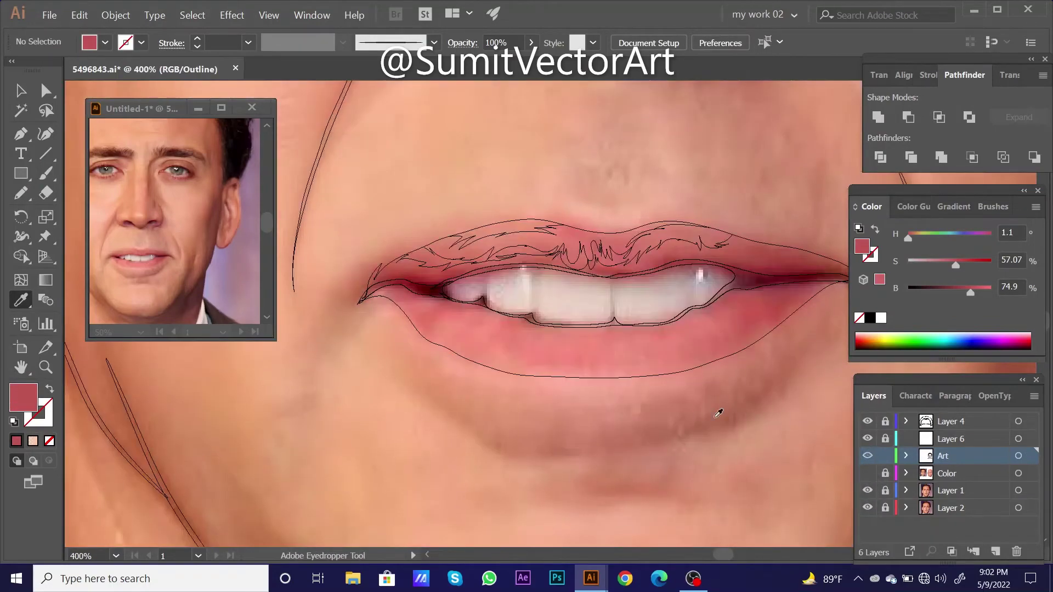
pyautogui.hotkey('ctrl', '-')
pyautogui.press('n')
pyautogui.moveTo(366, 283); pyautogui.dragTo(415, 245)
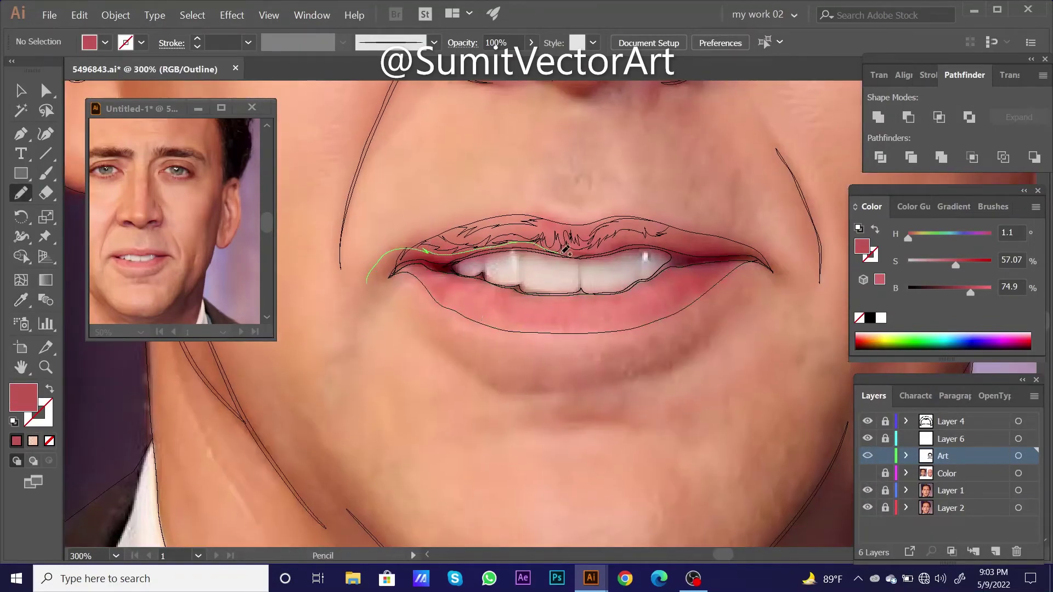
pyautogui.moveTo(743, 224); pyautogui.dragTo(771, 268)
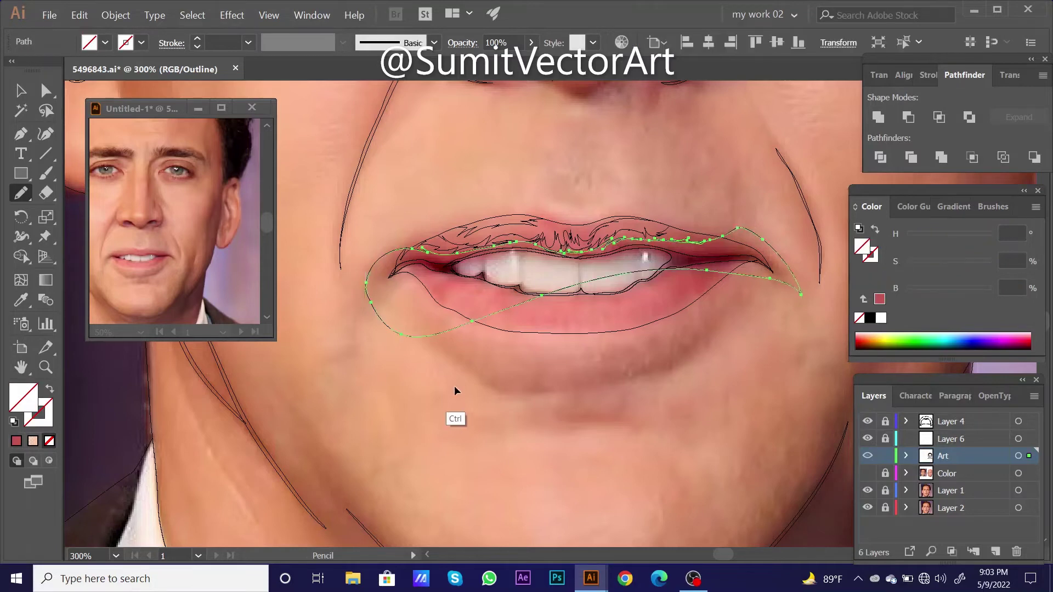
# - Divide the lip shapes along the stroke and fill the upper-lip piece with a sampled red
pyautogui.click(880, 157)
pyautogui.hotkey('ctrl', 'y')
pyautogui.press('i')
pyautogui.click(740, 264)
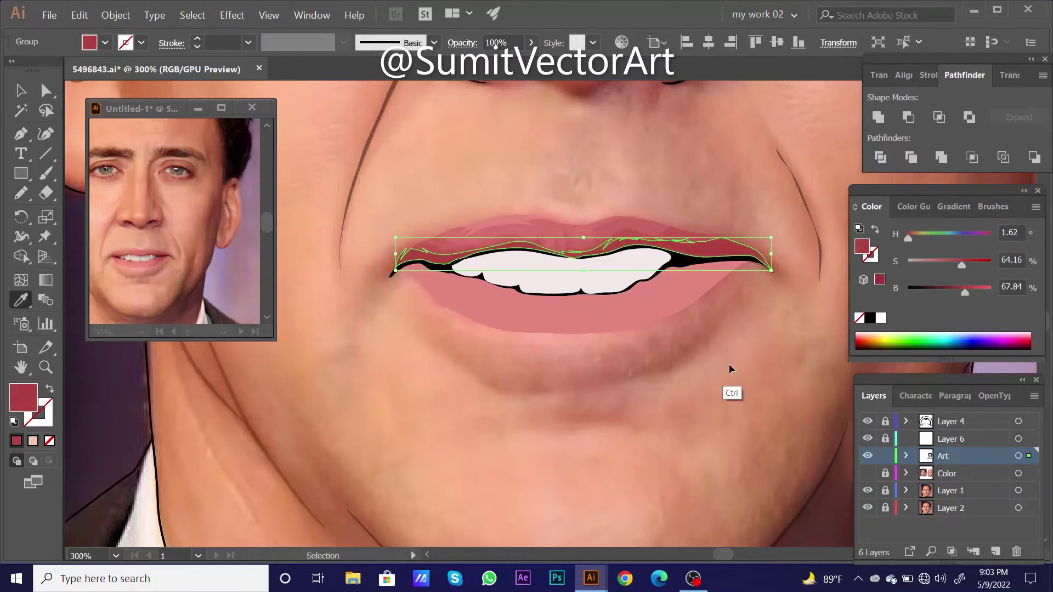
pyautogui.hotkey('ctrl', 'shift', 'a')
pyautogui.scroll(-3, 557, 329)
pyautogui.scroll(3, 542, 304)
# - Draw another Pencil shading line along the upper lip in Outline view
pyautogui.keyDown('ctrl'); pyautogui.click(542, 304); pyautogui.keyUp('ctrl')
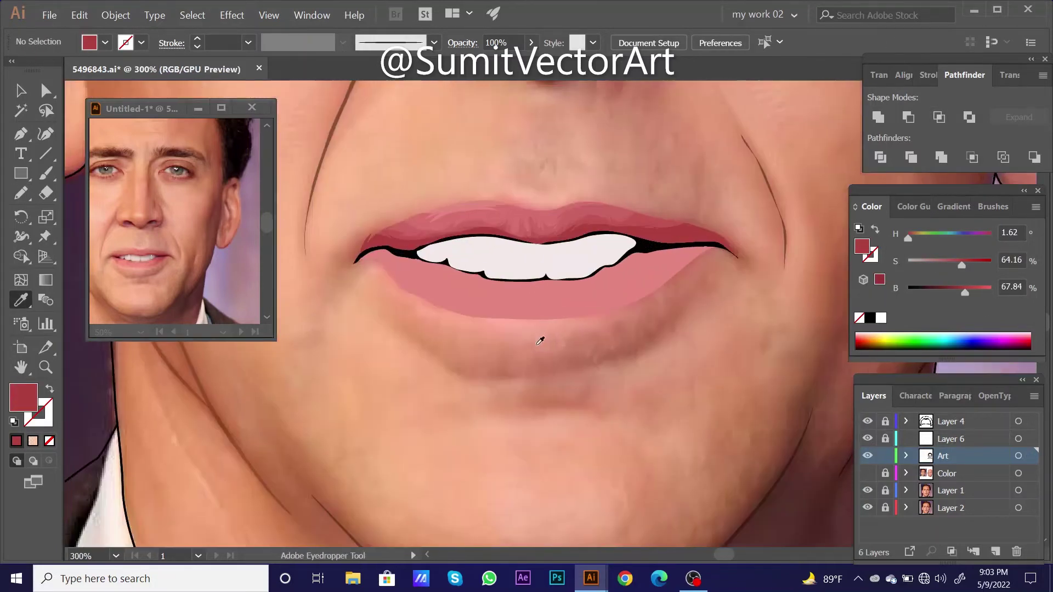
pyautogui.hotkey('ctrl', 'y')
pyautogui.press('n')
pyautogui.hotkey('ctrl', '=')
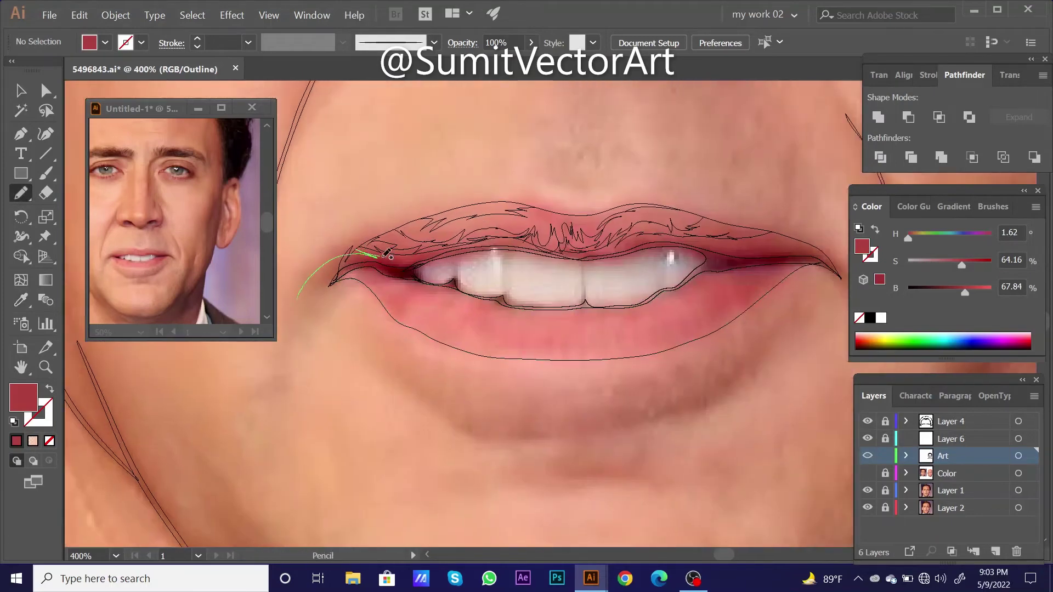
pyautogui.moveTo(623, 249); pyautogui.dragTo(671, 237)
pyautogui.moveTo(673, 263); pyautogui.dragTo(540, 288)
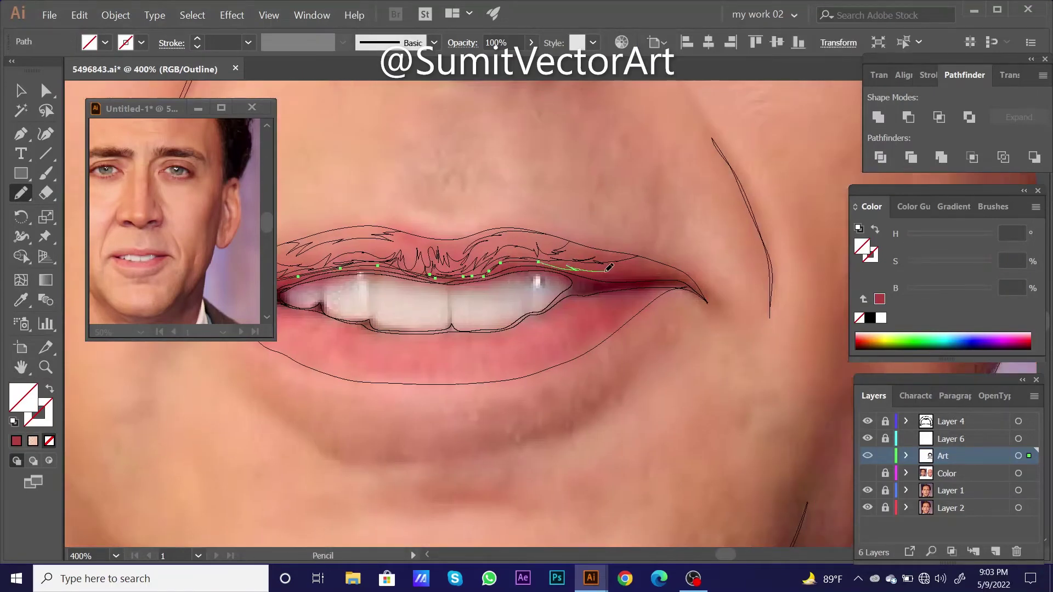
# - Fill the new upper-lip shading piece with a darker red
pyautogui.hotkey('ctrl', 'y')
pyautogui.hotkey('ctrl', '-')
pyautogui.keyDown('ctrl'); pyautogui.click(461, 297); pyautogui.keyUp('ctrl')
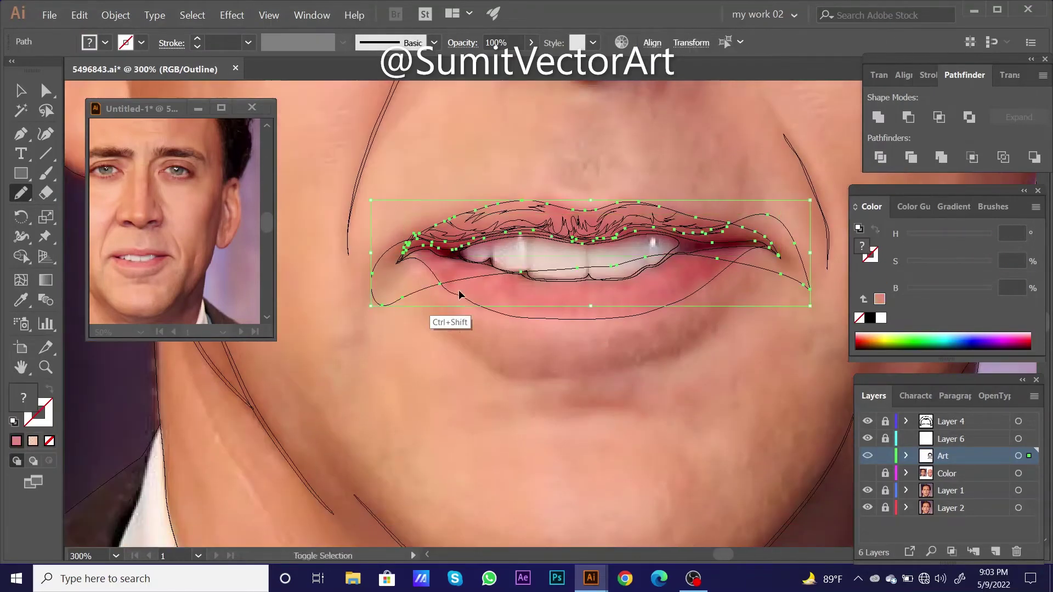
pyautogui.press('i')
pyautogui.click(969, 296)
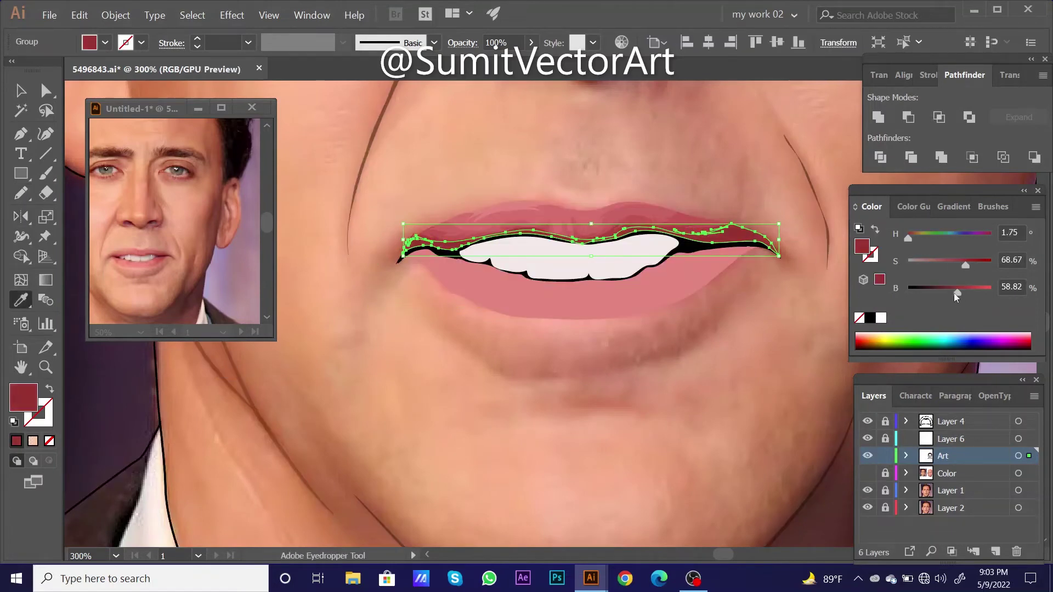
pyautogui.moveTo(956, 294); pyautogui.dragTo(947, 294)
pyautogui.hotkey('ctrl', 'shift', 'a')
pyautogui.hotkey('ctrl', '-')
pyautogui.hotkey('ctrl', '-')
pyautogui.hotkey('ctrl', '-')
pyautogui.hotkey('ctrl', '-')
pyautogui.hotkey('ctrl', '-')
pyautogui.moveTo(631, 395); pyautogui.dragTo(628, 414)
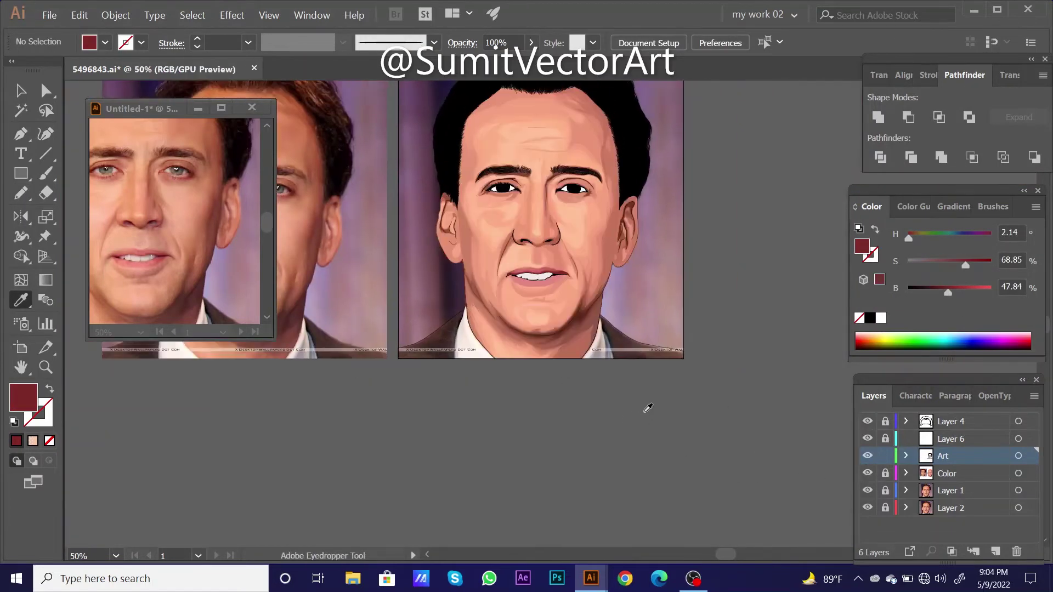
# - Trace a Pencil shading outline along the top of the teeth and the mouth corner
pyautogui.click(868, 474)
pyautogui.hotkey('ctrl', 'y')
pyautogui.scroll(4, 482, 294)
pyautogui.scroll(1, 510, 308)
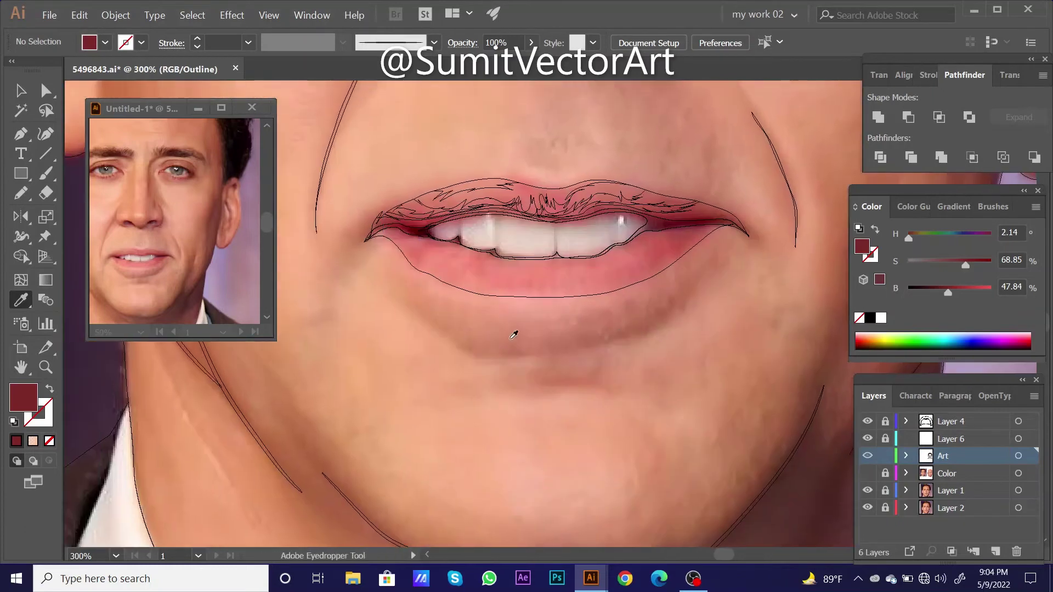
pyautogui.press('n')
pyautogui.scroll(1, 421, 280)
pyautogui.moveTo(499, 243); pyautogui.dragTo(726, 271)
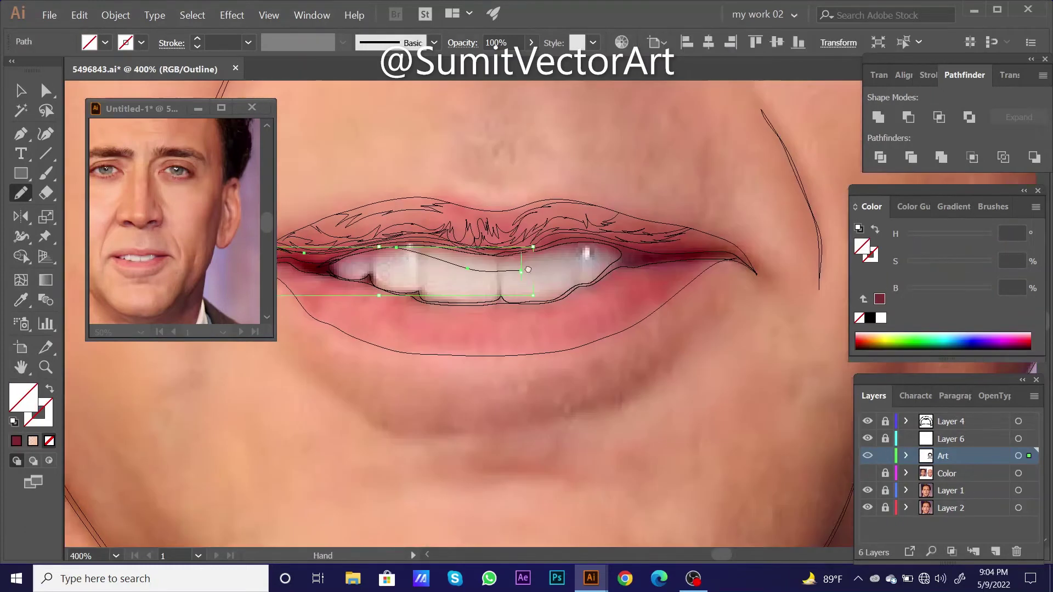
pyautogui.hscroll(5, 726, 271)
pyautogui.moveTo(504, 271); pyautogui.dragTo(521, 240)
pyautogui.moveTo(666, 235); pyautogui.dragTo(669, 241)
pyautogui.scroll(-1, 470, 336)
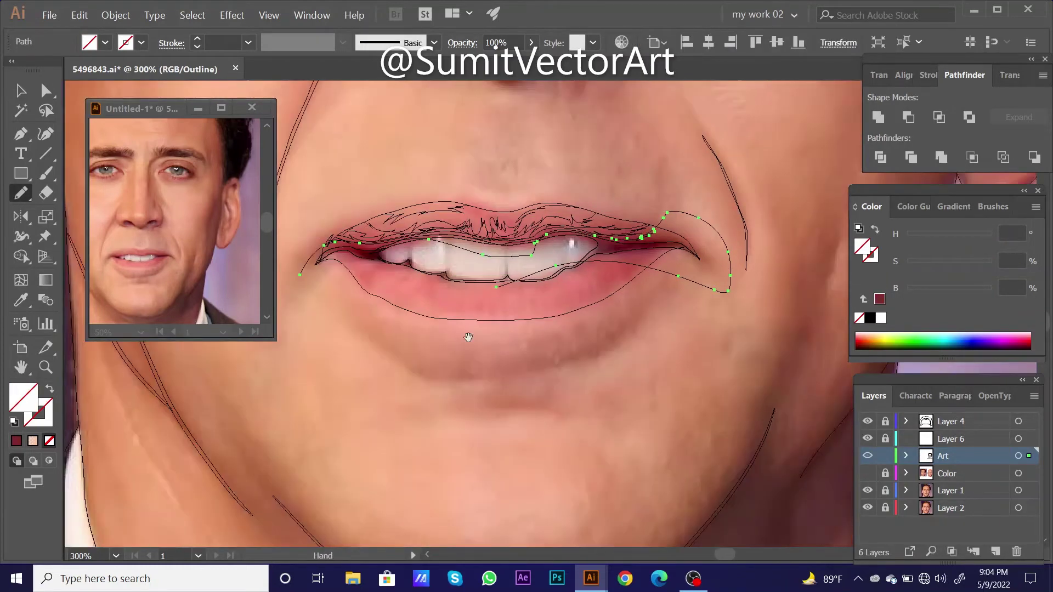
# - Fill the new shading shape with an eyedropped dark red
pyautogui.hotkey('ctrl', 'y')
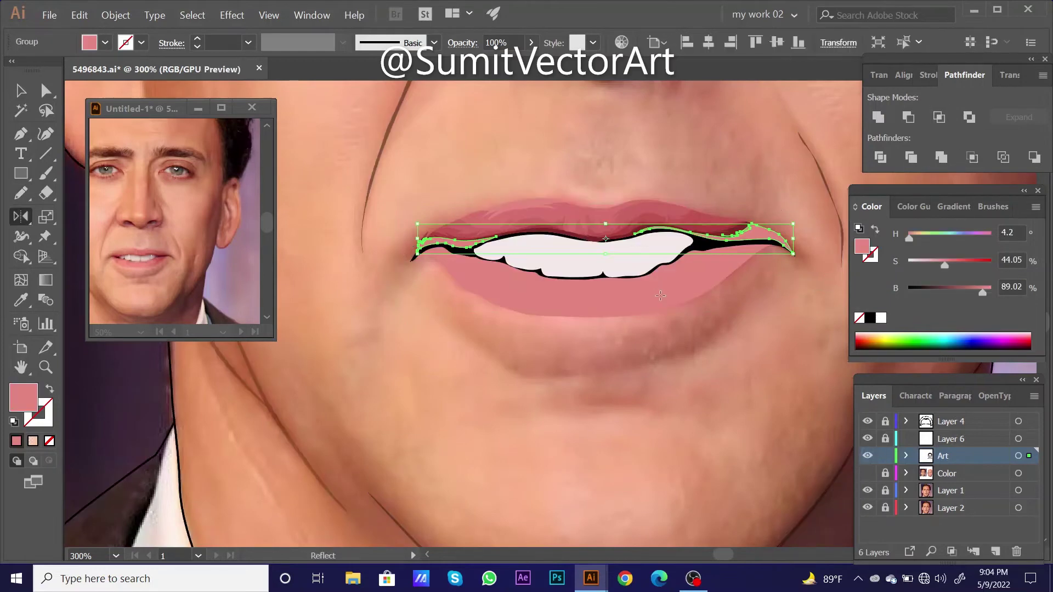
pyautogui.press('i')
pyautogui.click(713, 329)
pyautogui.hotkey('ctrl', 'shift', 'a')
pyautogui.hotkey('ctrl', '0')
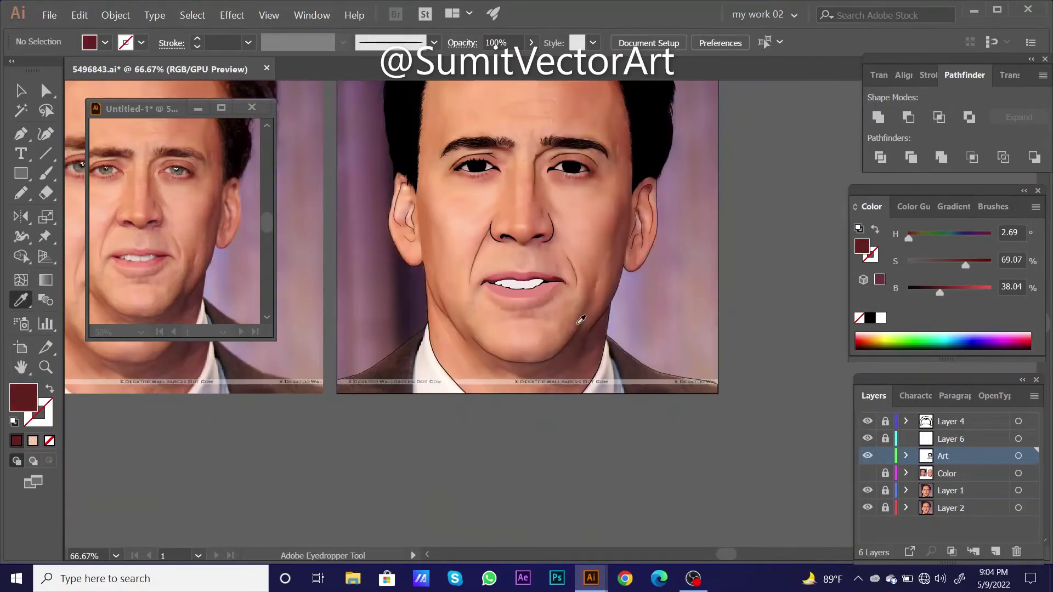
pyautogui.scroll(3, 581, 319)
pyautogui.scroll(2, 516, 294)
pyautogui.hotkey('ctrl', 'y')
# - Draw a ragged stroke across the lower lip, split it, and fill with saturated lip pink
pyautogui.scroll(1, 557, 367)
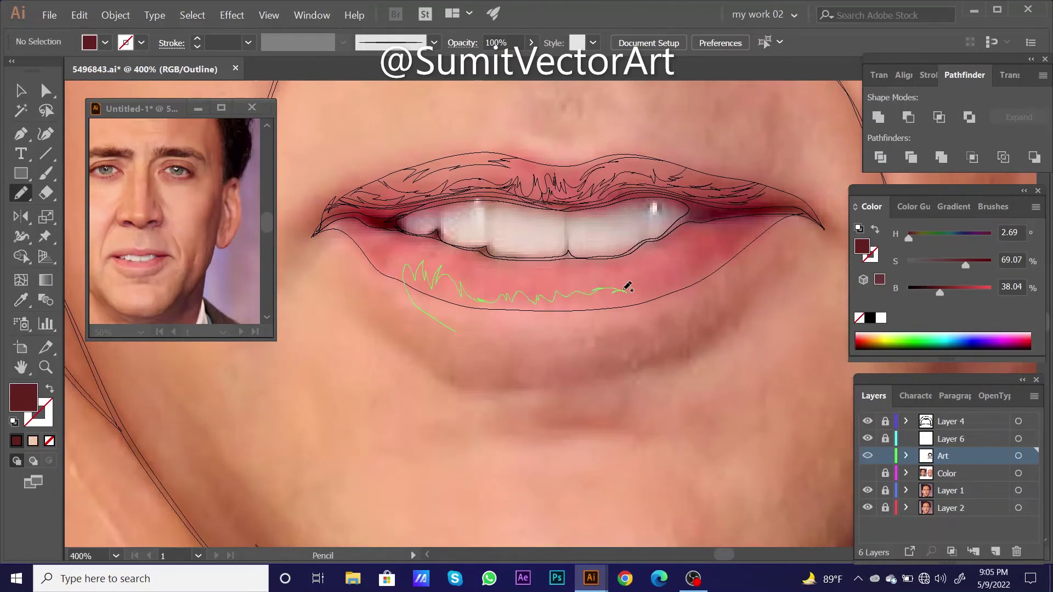
pyautogui.moveTo(581, 221); pyautogui.dragTo(557, 313)
pyautogui.press('v')
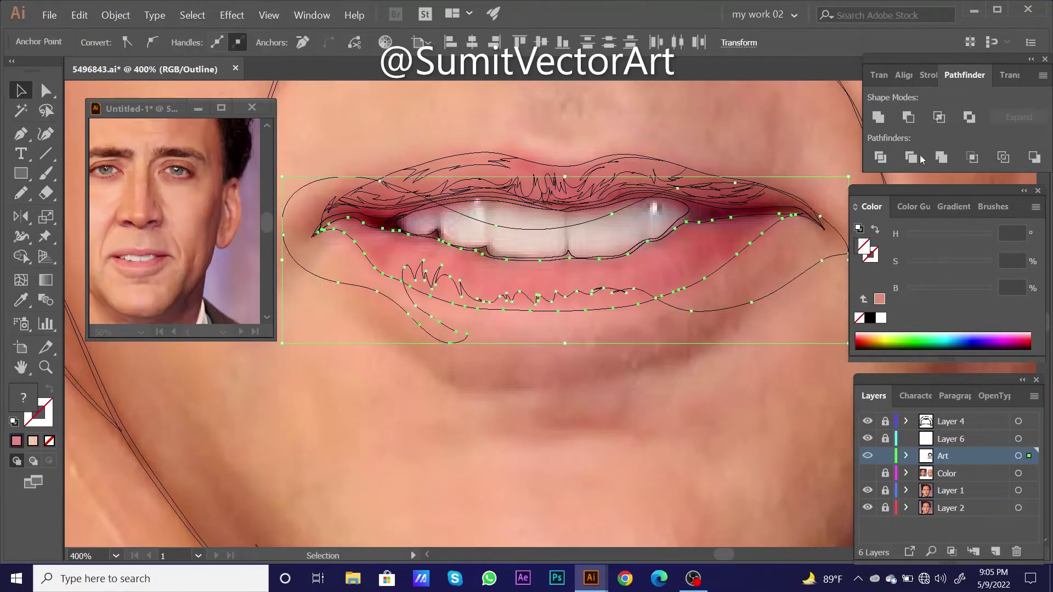
pyautogui.hotkey('ctrl', 'y')
pyautogui.press('i')
pyautogui.click(685, 269)
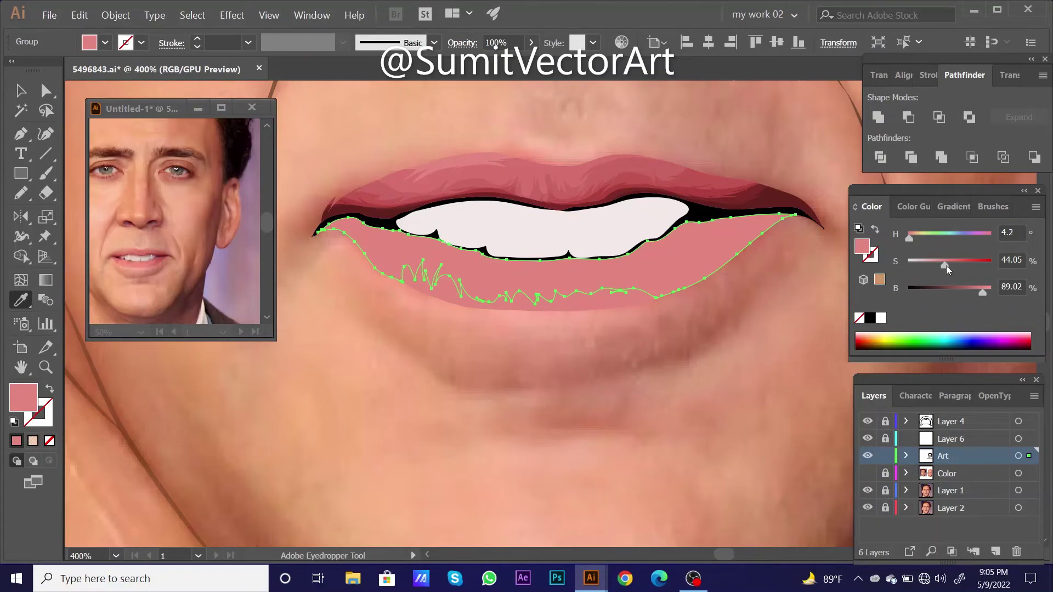
pyautogui.click(946, 265)
pyautogui.hotkey('ctrl', 'shift', 'a')
pyautogui.scroll(-2, 555, 329)
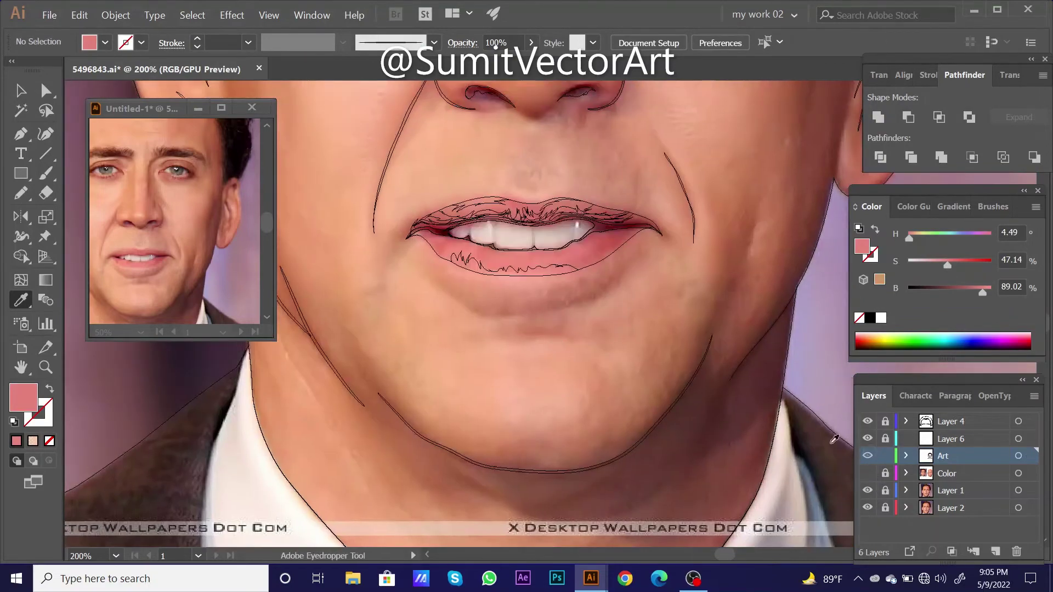
pyautogui.scroll(2, 485, 363)
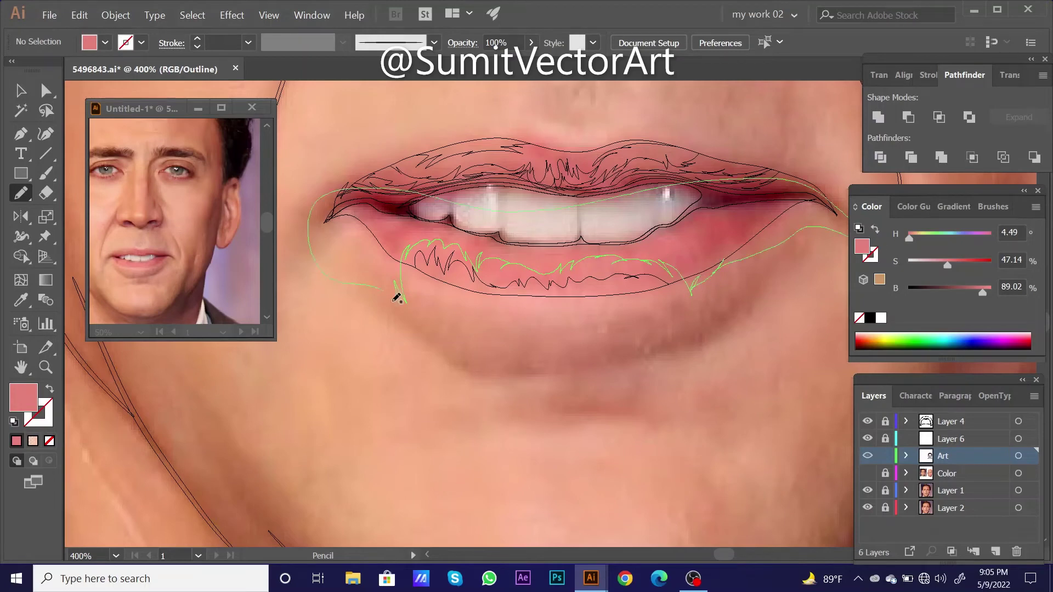
# - Add a second ragged pink shading streak on the lower lip
pyautogui.moveTo(397, 298); pyautogui.dragTo(354, 288)
pyautogui.hotkey('ctrl', 'y')
pyautogui.press('i')
pyautogui.click(628, 274)
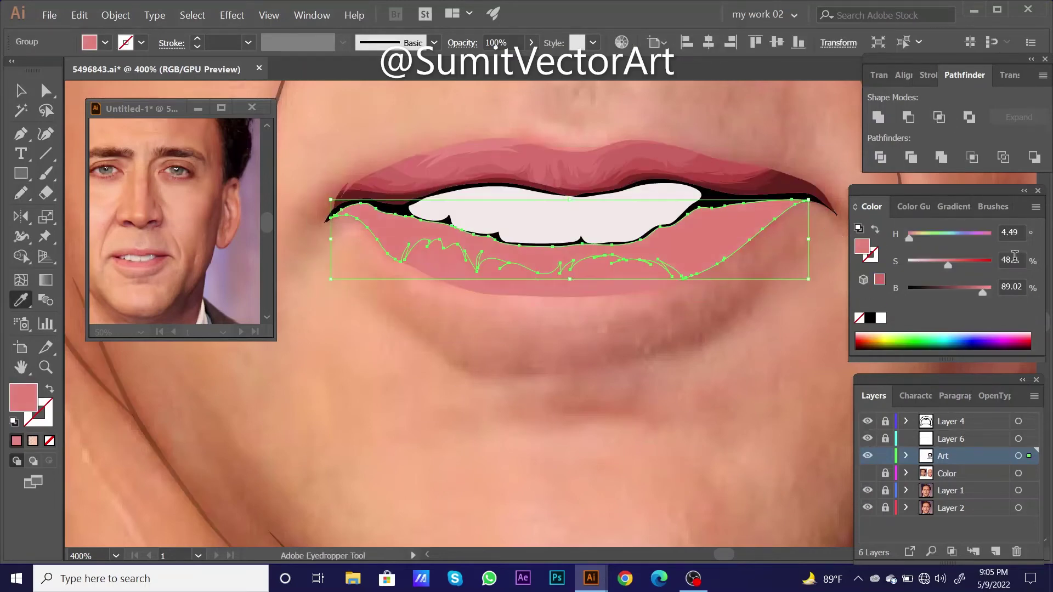
pyautogui.scroll(-2, 512, 341)
pyautogui.scroll(2, 530, 306)
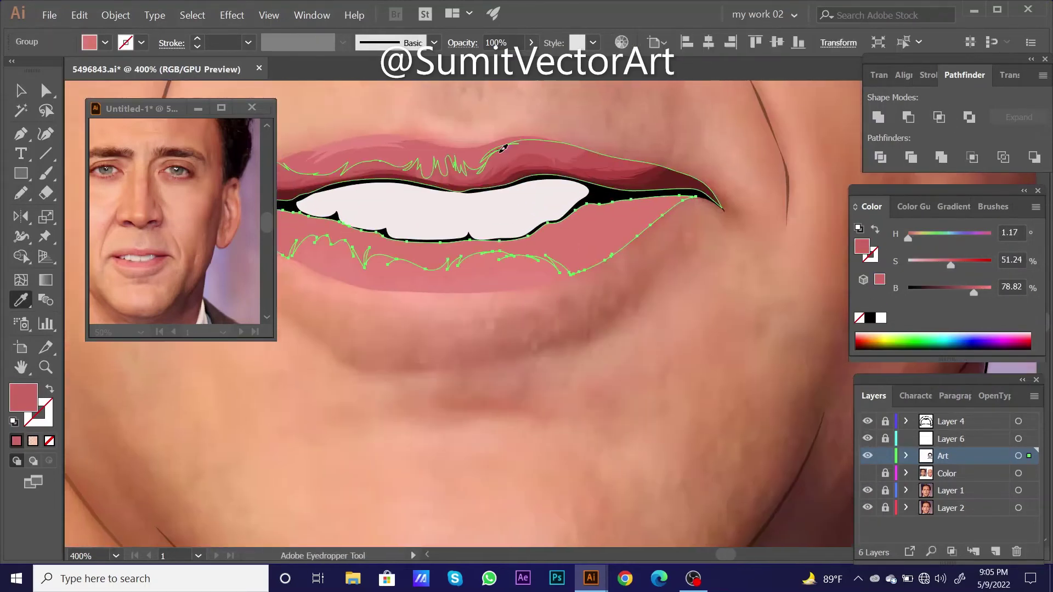
pyautogui.scroll(-2, 551, 311)
pyautogui.hotkey('ctrl', 'shift', 'a')
pyautogui.scroll(-3, 548, 306)
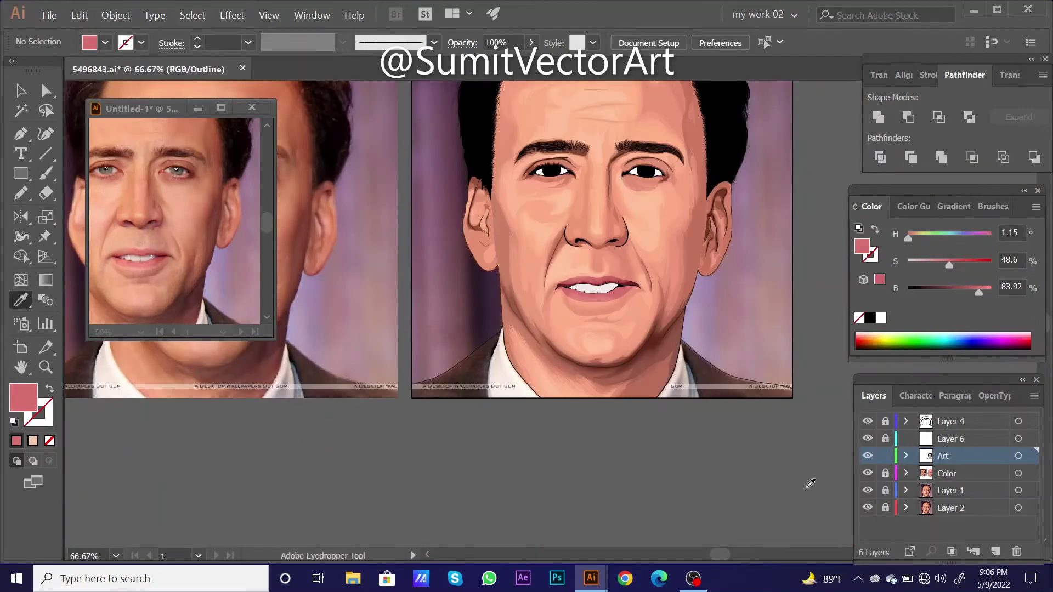
# - Hide the Color layer and pencil a shading line across the lower lip in Outline view
pyautogui.click(868, 473)
pyautogui.scroll(3, 599, 325)
pyautogui.scroll(2, 623, 308)
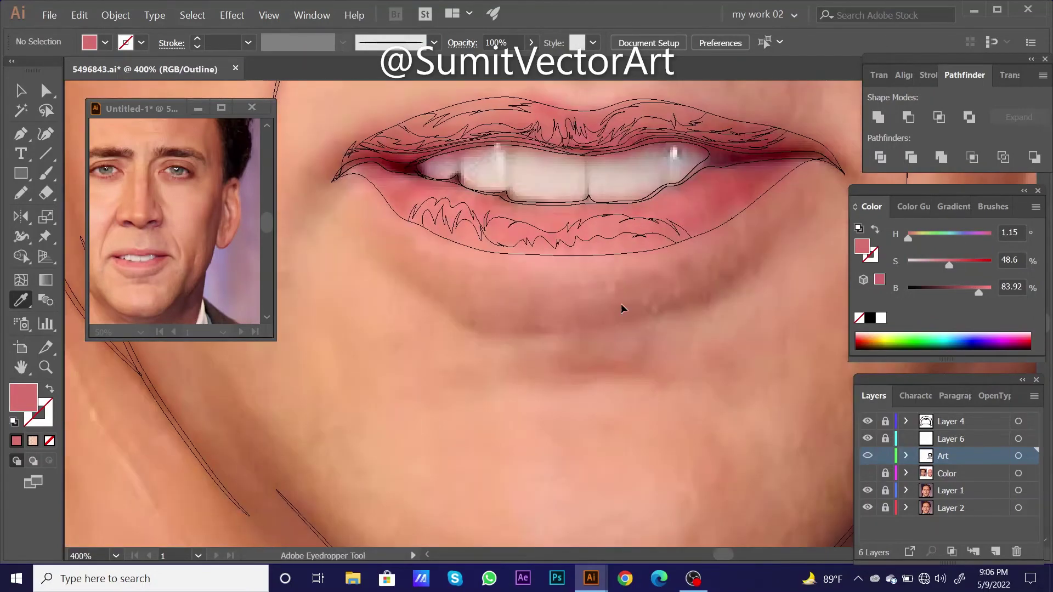
pyautogui.hotkey('ctrl', 'y')
pyautogui.scroll(1, 581, 318)
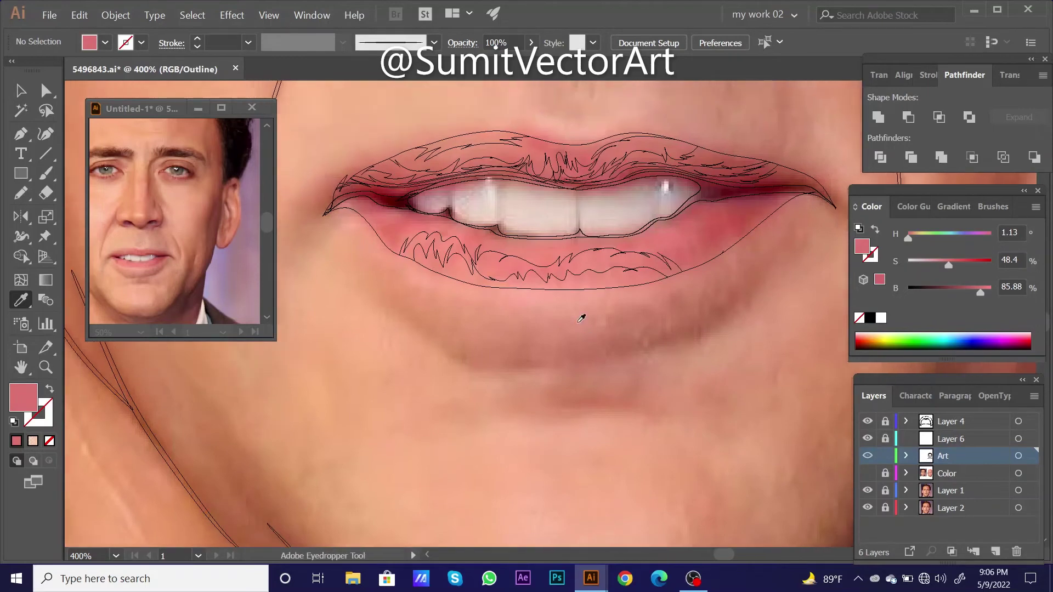
pyautogui.press('n')
pyautogui.moveTo(391, 251); pyautogui.dragTo(391, 277)
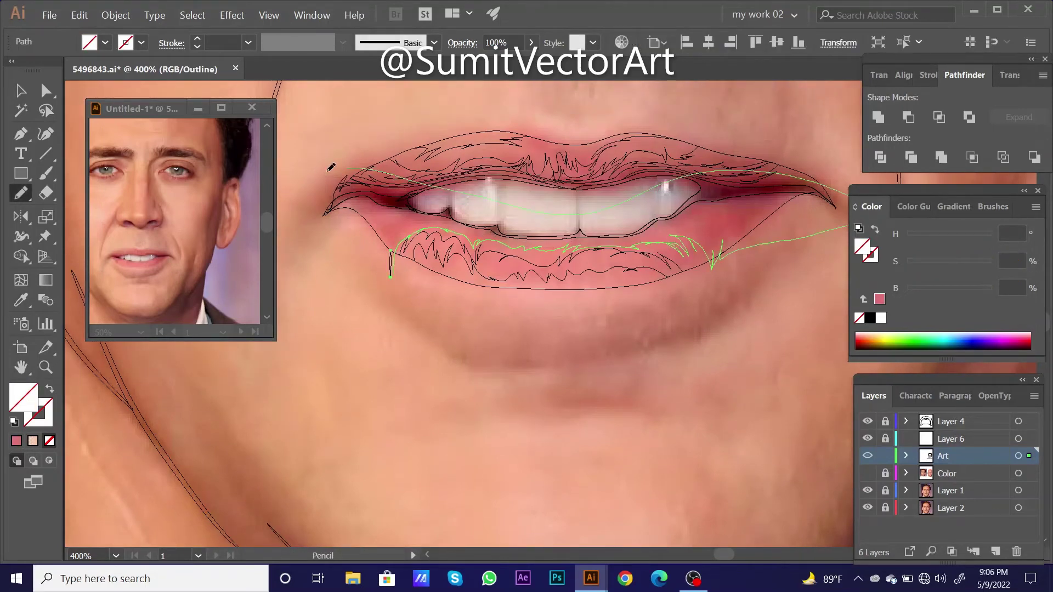
# - Fill the lower-lip piece with a slightly darker sampled pink
pyautogui.press(',')
pyautogui.hotkey('ctrl', 'y')
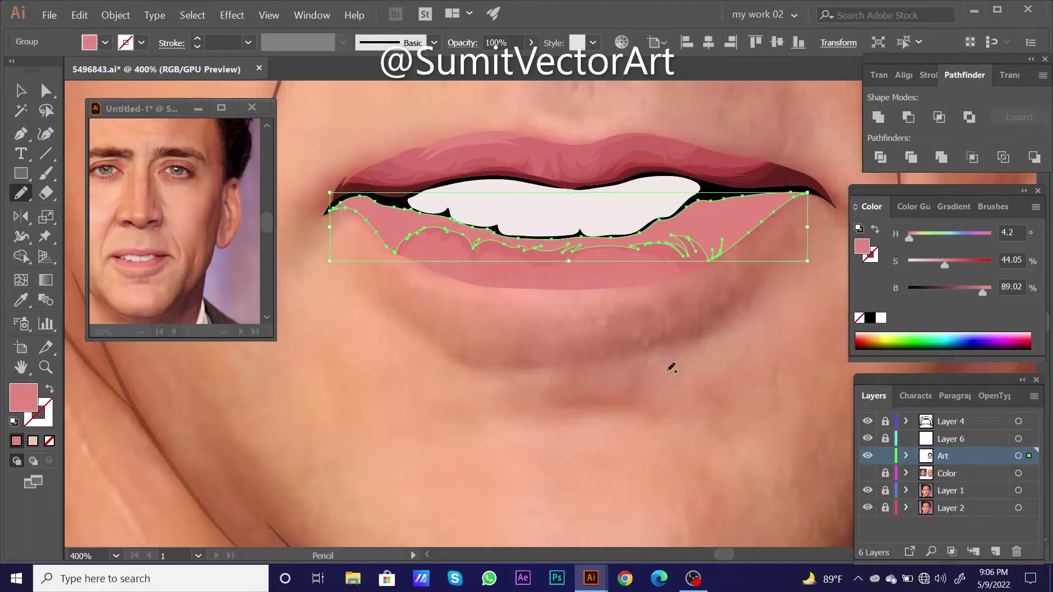
pyautogui.press('i')
pyautogui.click(753, 247)
pyautogui.hotkey('ctrl', 'shift', 'a')
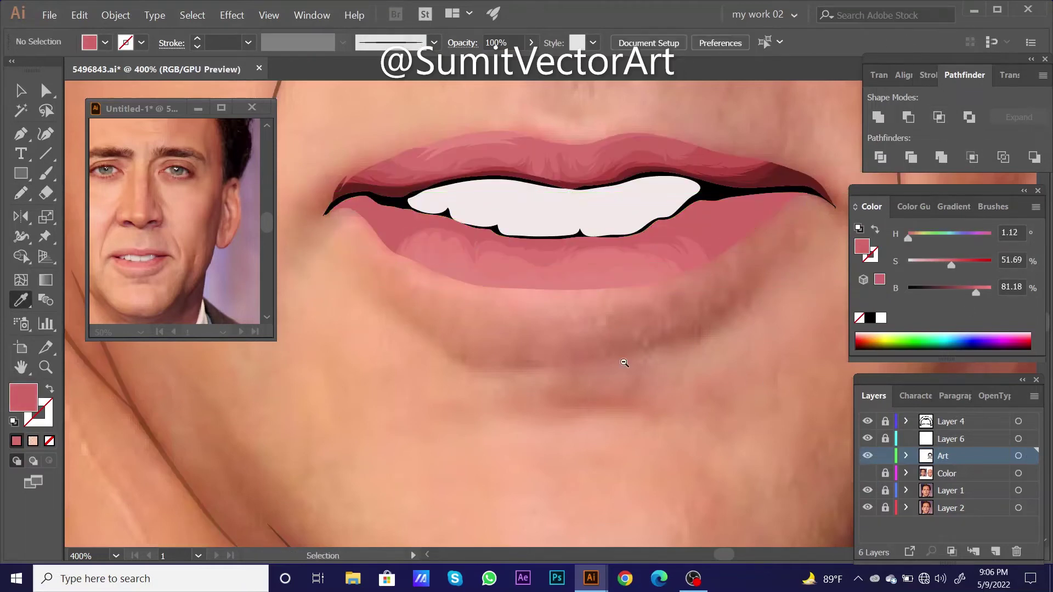
pyautogui.hotkey('ctrl', '-')
# - Split the lower lip along the new line and resample its colour
pyautogui.hotkey('ctrl', 'y')
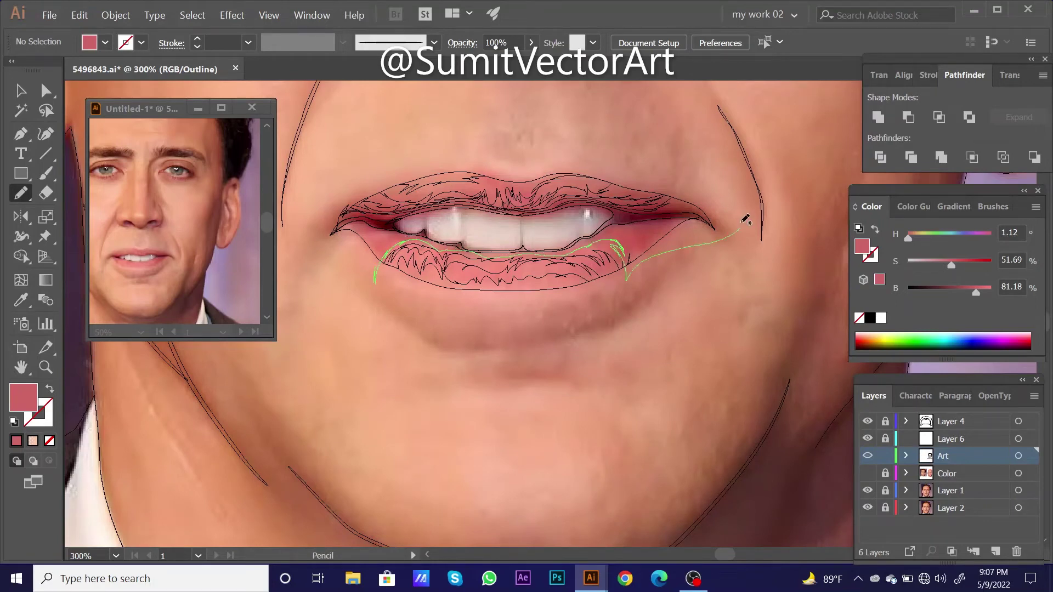
pyautogui.hotkey('ctrl', 'a')
pyautogui.hotkey('ctrl', 'y')
pyautogui.press('i')
pyautogui.click(611, 244)
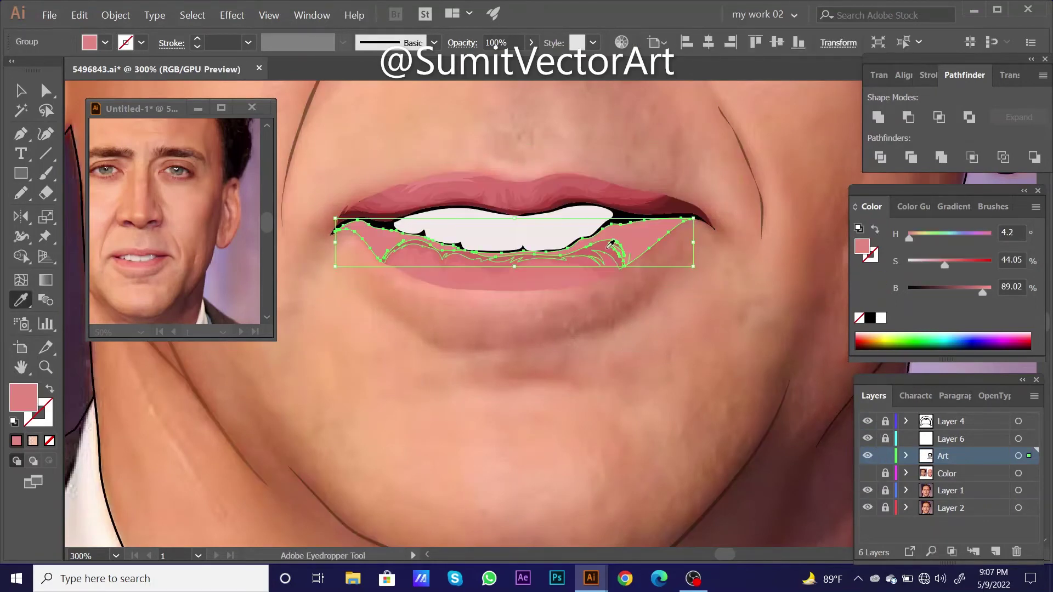
pyautogui.hotkey('ctrl', 'shift', 'a')
pyautogui.hotkey('ctrl', '1')
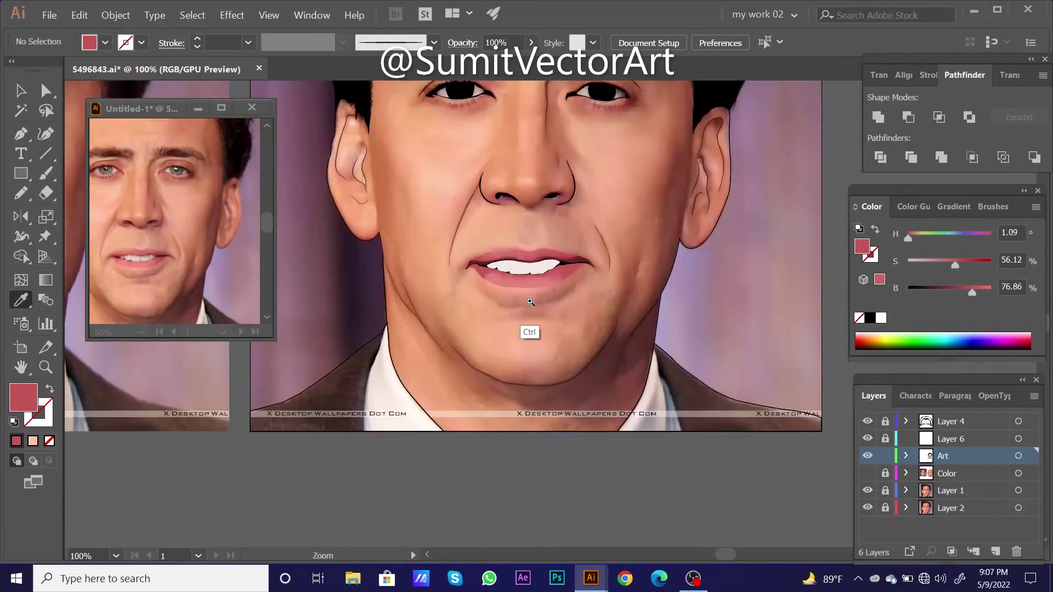
# - Finish the new lower-lip shading line and darken it with a sampled colour
pyautogui.click(531, 302)
pyautogui.hotkey('ctrl', 'y')
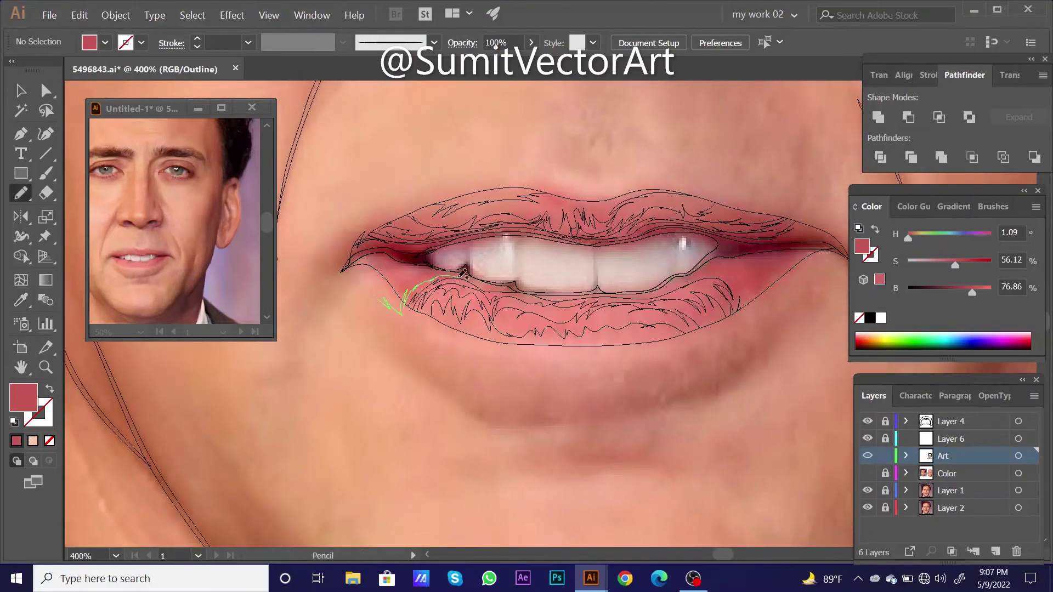
pyautogui.keyDown('ctrl'); pyautogui.click(578, 244); pyautogui.keyUp('ctrl')
pyautogui.hotkey('ctrl', 'y')
pyautogui.press('i')
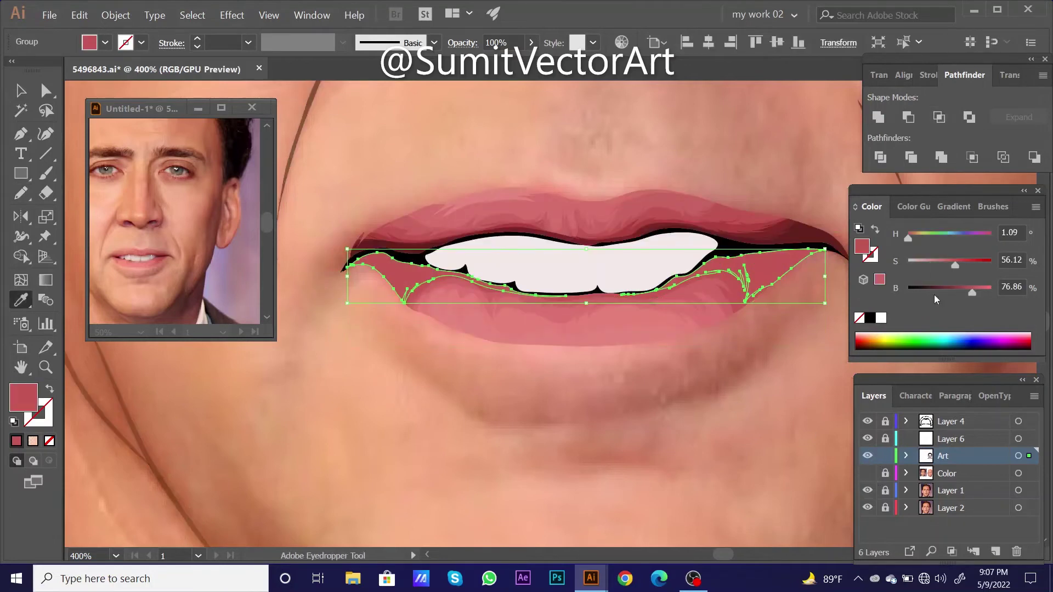
pyautogui.click(962, 288)
pyautogui.hotkey('ctrl', 'shift', 'a')
pyautogui.hotkey('ctrl', '0')
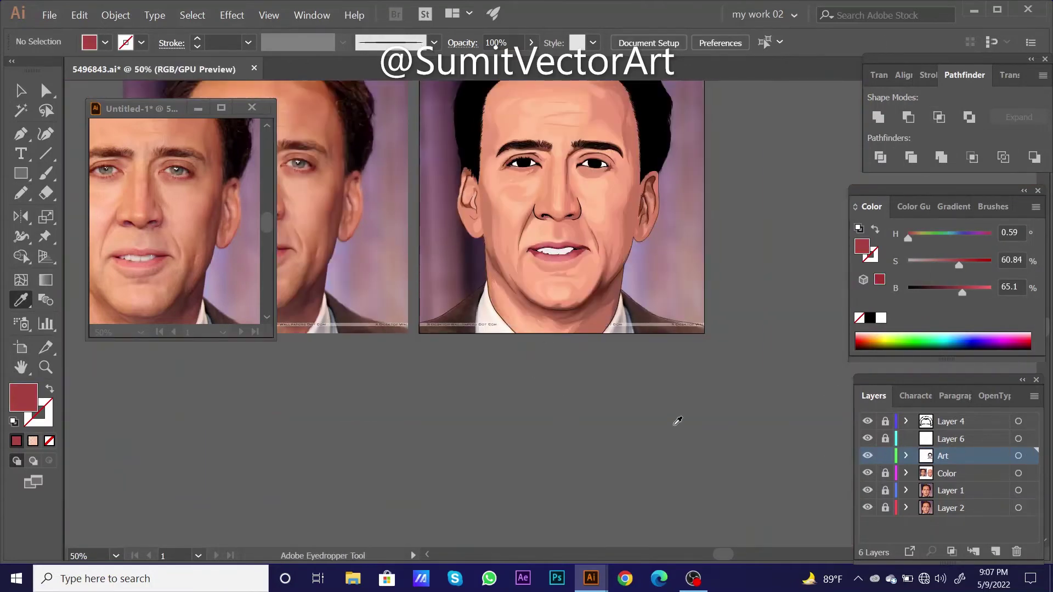
# - Sample a new red onto the inner-mouth lip group and a lighter pink onto the upper lip
pyautogui.keyDown('alt'); pyautogui.scroll(4, 576, 252); pyautogui.keyUp('alt')
pyautogui.keyDown('ctrl'); pyautogui.click(584, 289); pyautogui.keyUp('ctrl')
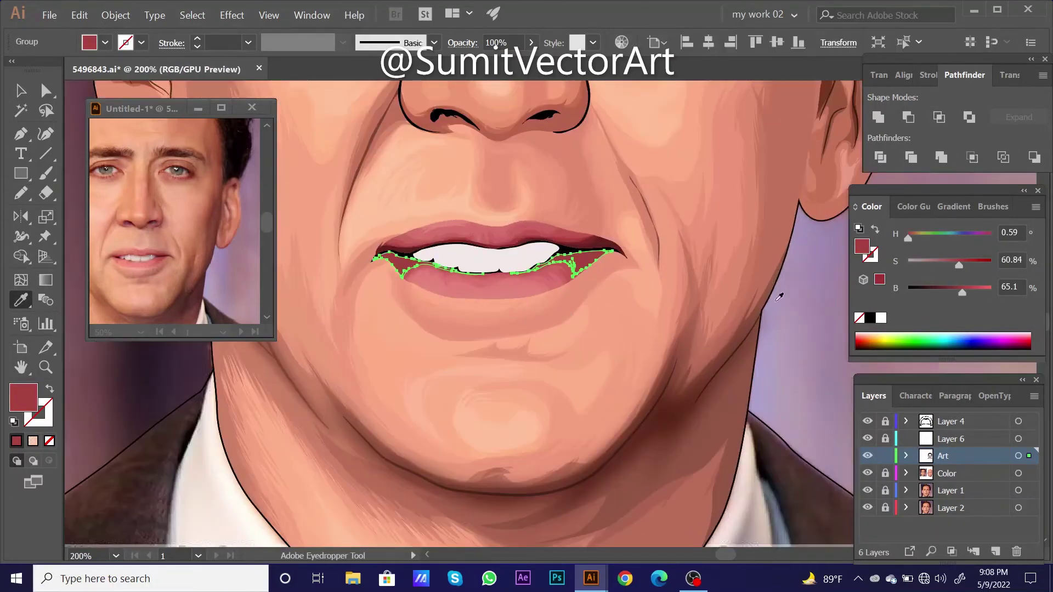
pyautogui.keyDown('alt'); pyautogui.scroll(-3, 538, 357); pyautogui.keyUp('alt')
pyautogui.keyDown('alt'); pyautogui.scroll(3, 576, 274); pyautogui.keyUp('alt')
pyautogui.keyDown('alt'); pyautogui.scroll(2, 625, 258); pyautogui.keyUp('alt')
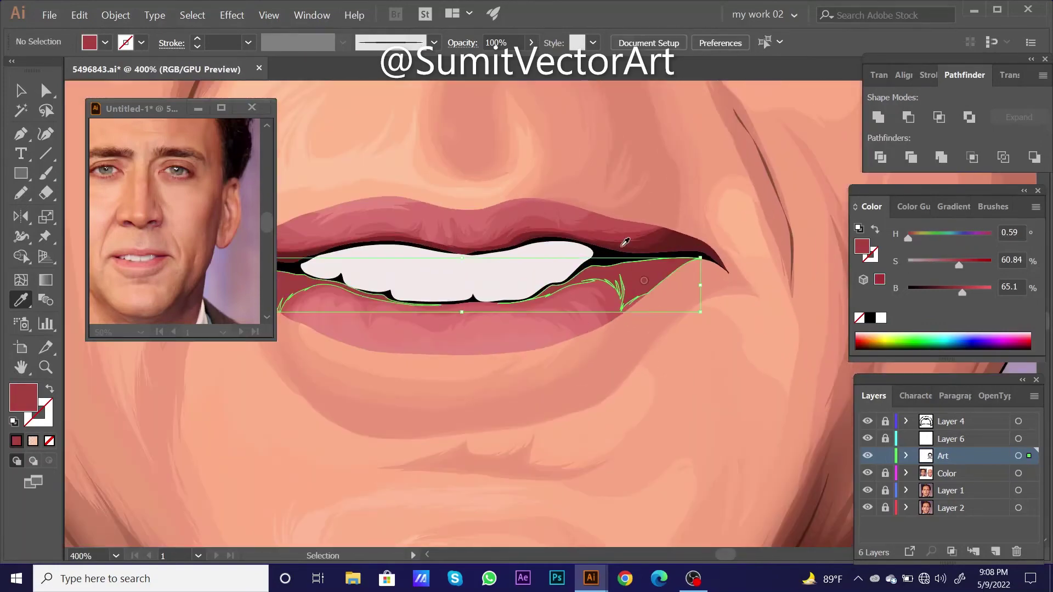
pyautogui.click(624, 252)
pyautogui.click(631, 323)
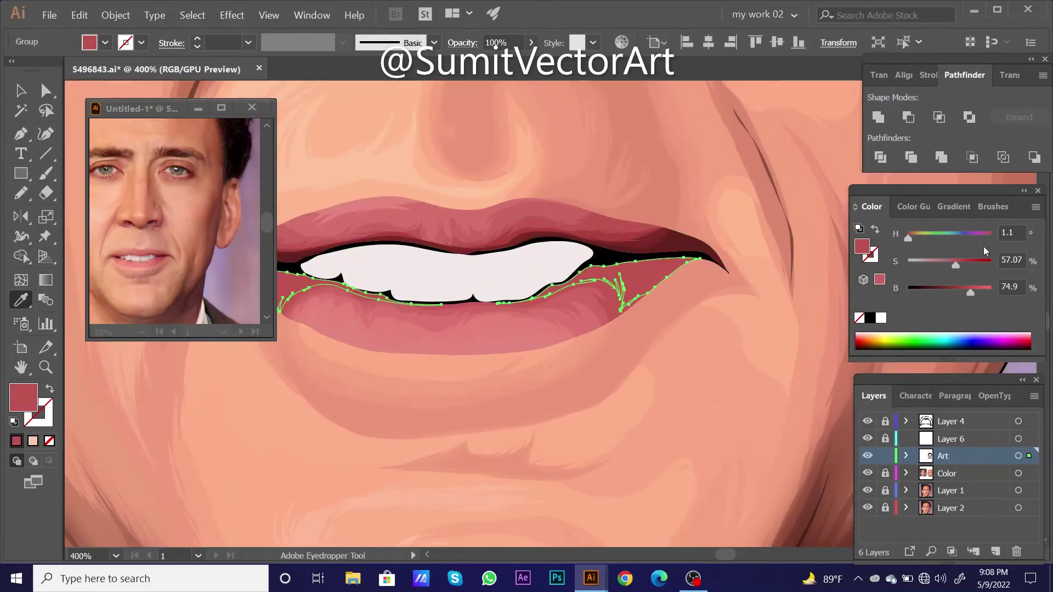
pyautogui.hotkey('ctrl', 'shift', 'a')
# - Fill the upper-lip edge with dark maroon
pyautogui.keyDown('alt'); pyautogui.scroll(-3, 556, 315); pyautogui.keyUp('alt')
pyautogui.keyDown('alt'); pyautogui.scroll(-2, 752, 423); pyautogui.keyUp('alt')
pyautogui.keyDown('alt'); pyautogui.scroll(3, 557, 312); pyautogui.keyUp('alt')
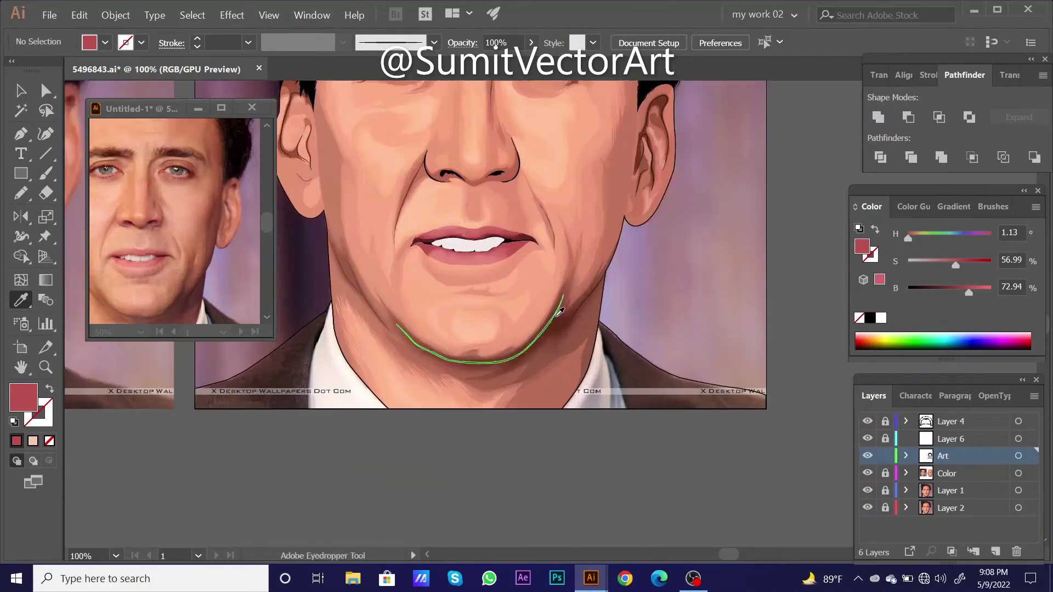
pyautogui.keyDown('alt'); pyautogui.scroll(2, 514, 282); pyautogui.keyUp('alt')
pyautogui.keyDown('ctrl'); pyautogui.click(521, 242); pyautogui.keyUp('ctrl')
pyautogui.keyDown('alt'); pyautogui.scroll(3, 538, 176); pyautogui.keyUp('alt')
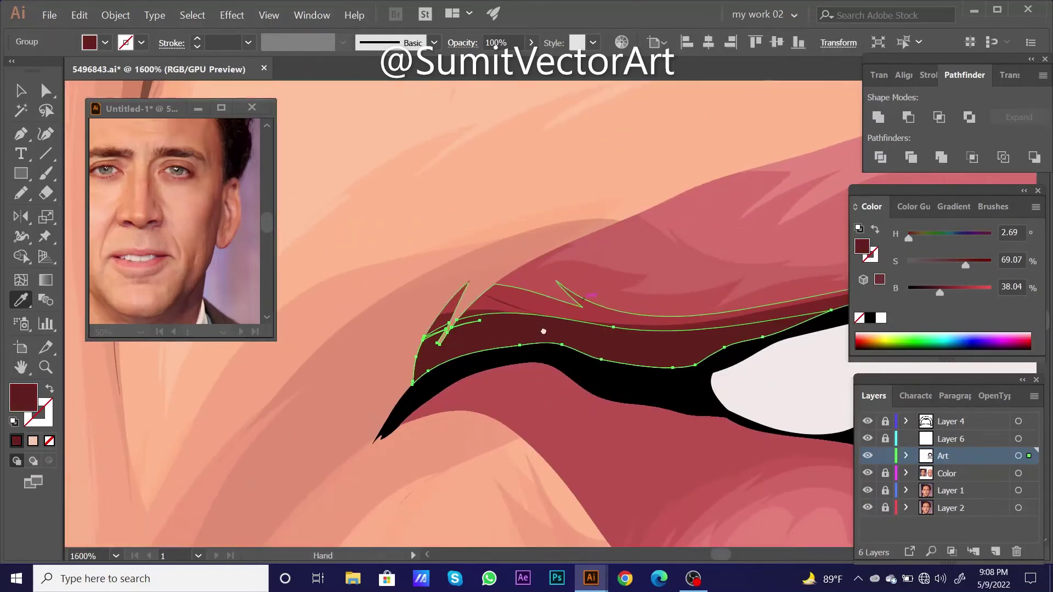
# - Erase the deep-red shading at the mouth corner into jagged points and recheck the lip shapes
pyautogui.hotkey('shift', 'e')
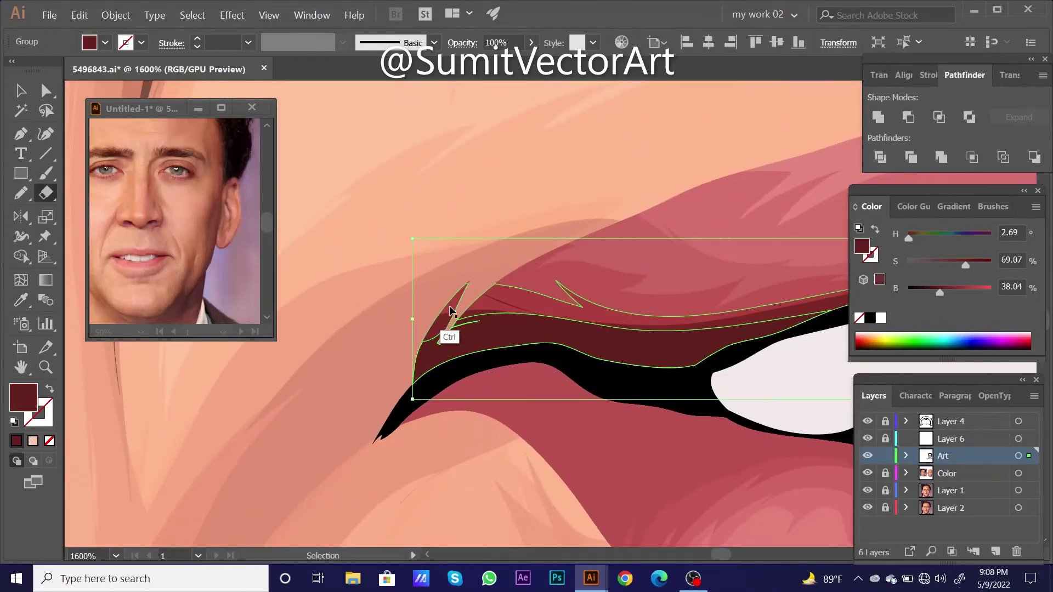
pyautogui.keyDown('ctrl'); pyautogui.click(409, 316); pyautogui.keyUp('ctrl')
pyautogui.keyDown('ctrl'); pyautogui.click(461, 300); pyautogui.keyUp('ctrl')
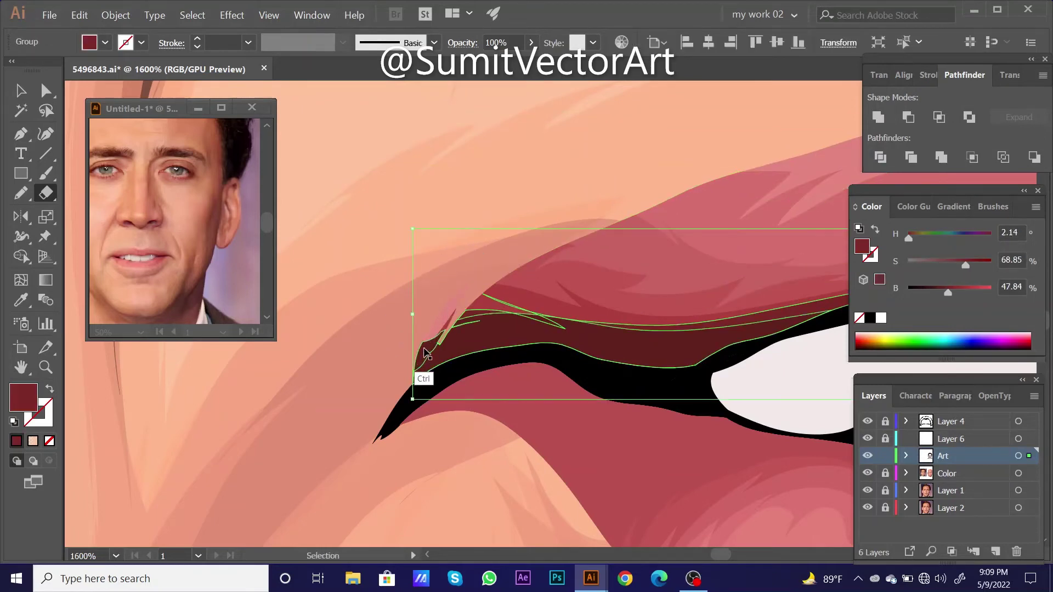
pyautogui.keyDown('ctrl'); pyautogui.click(419, 341); pyautogui.keyUp('ctrl')
pyautogui.keyDown('ctrl'); pyautogui.click(431, 379); pyautogui.keyUp('ctrl')
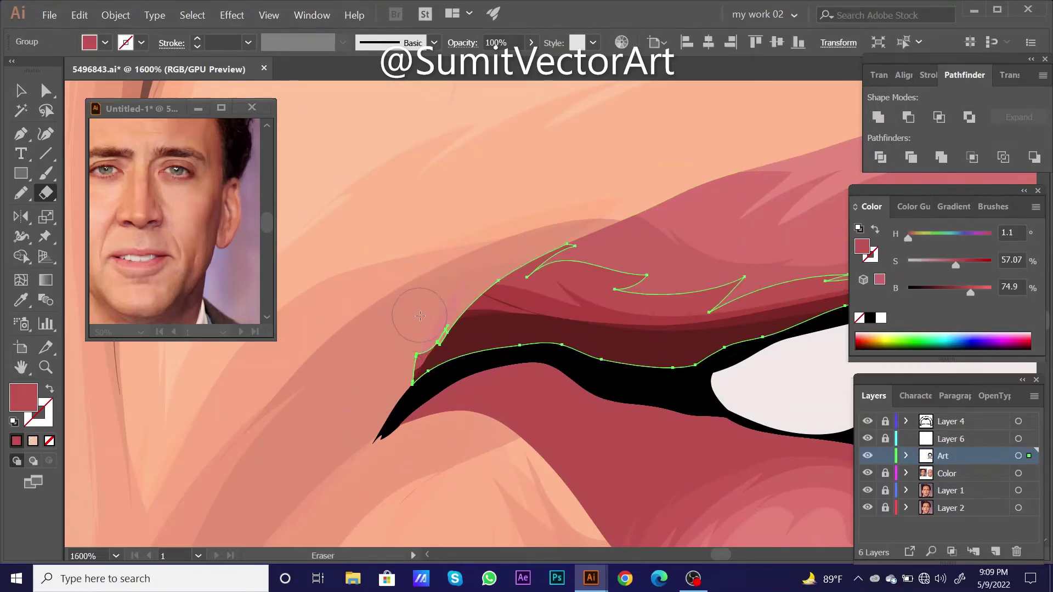
pyautogui.scroll(-5, 444, 449)
pyautogui.scroll(-5, 508, 364)
# - Hide the reference photo over the artwork and check the lower-lip group
pyautogui.click(868, 490)
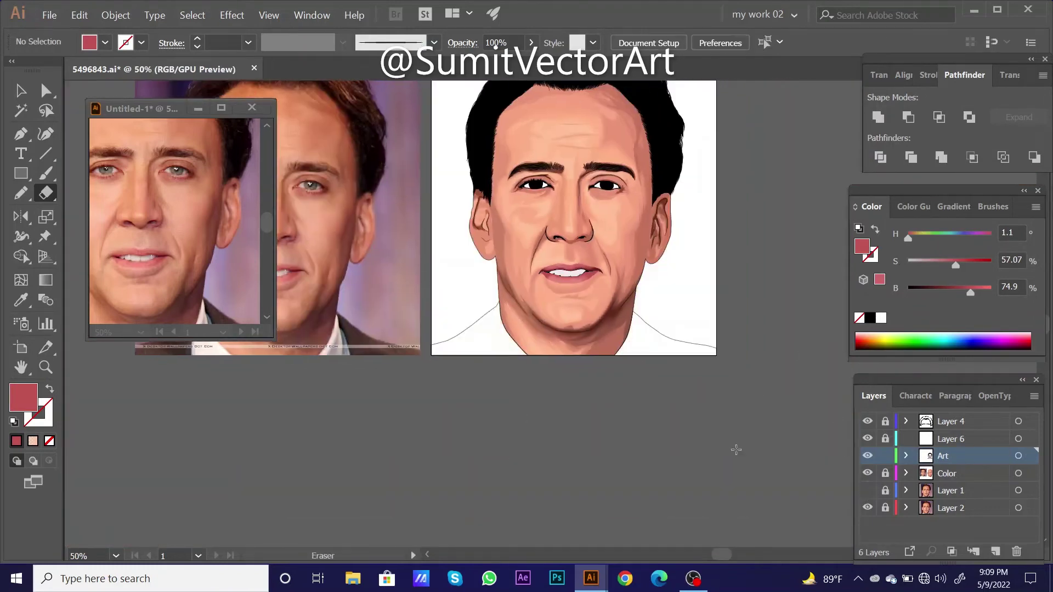
pyautogui.scroll(-1, 640, 431)
pyautogui.scroll(5, 512, 301)
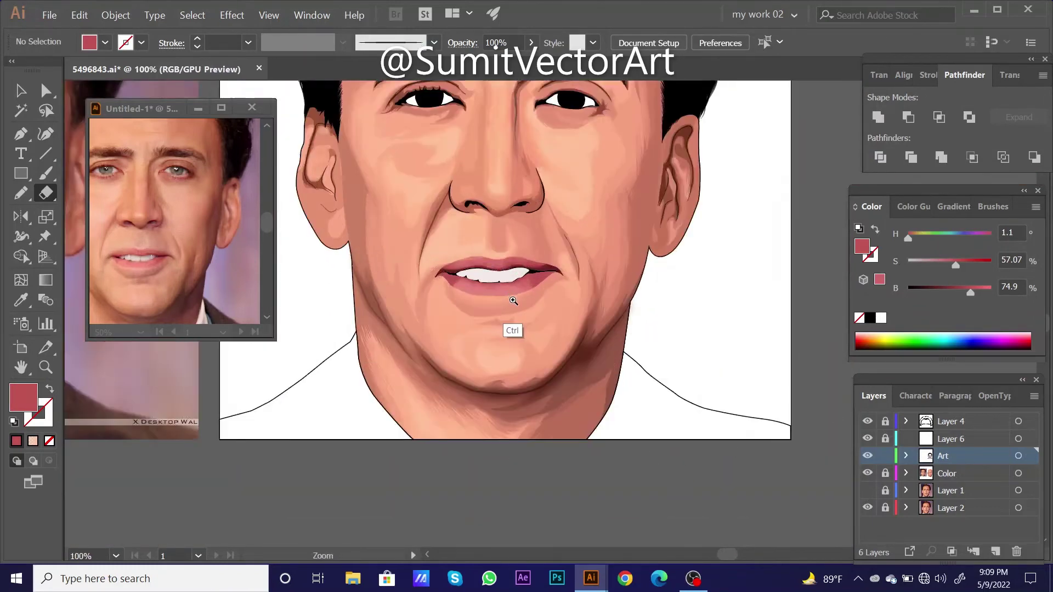
pyautogui.scroll(5, 512, 301)
pyautogui.keyDown('ctrl'); pyautogui.click(653, 307); pyautogui.keyUp('ctrl')
pyautogui.hotkey('ctrl', 'shift', 'a')
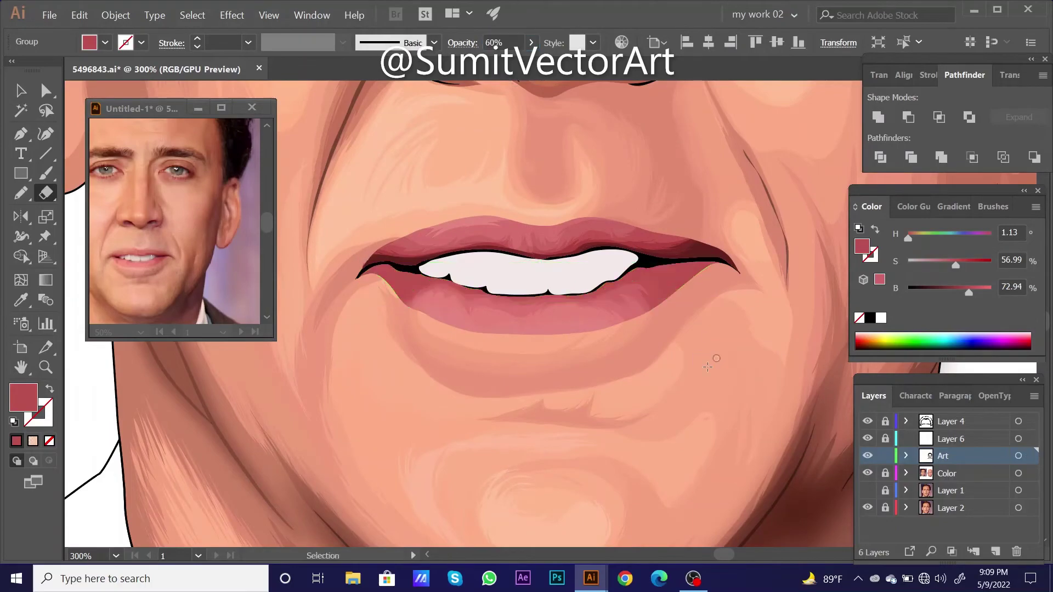
pyautogui.scroll(-5, 582, 373)
pyautogui.scroll(4, 519, 293)
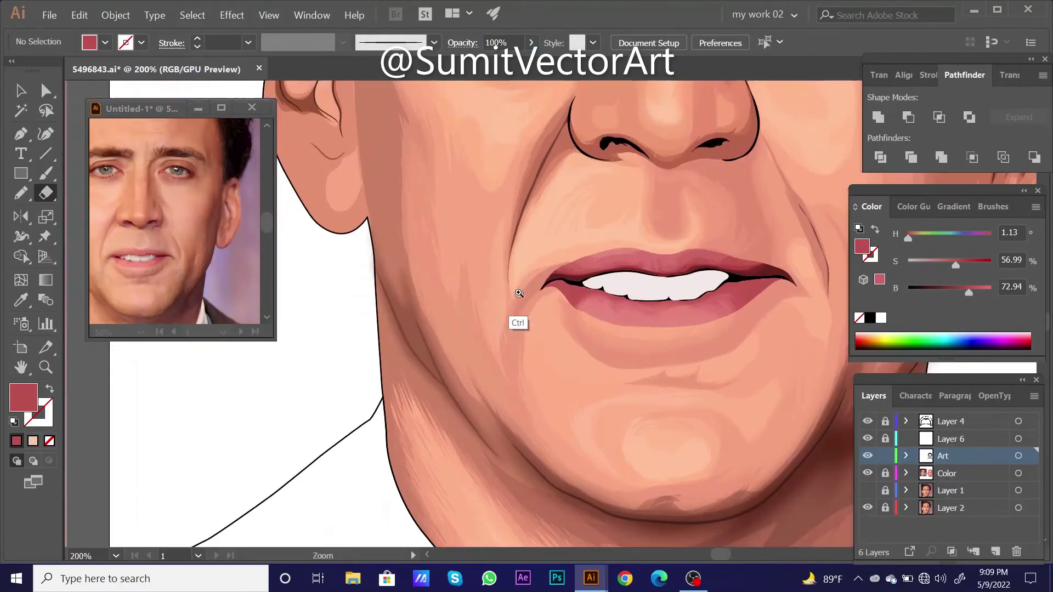
# - Unlock the Color layer, lock Art, and pencil a shading shape along the left mouth corner
pyautogui.click(885, 473)
pyautogui.hotkey('ctrl', 'y')
pyautogui.scroll(5, 524, 325)
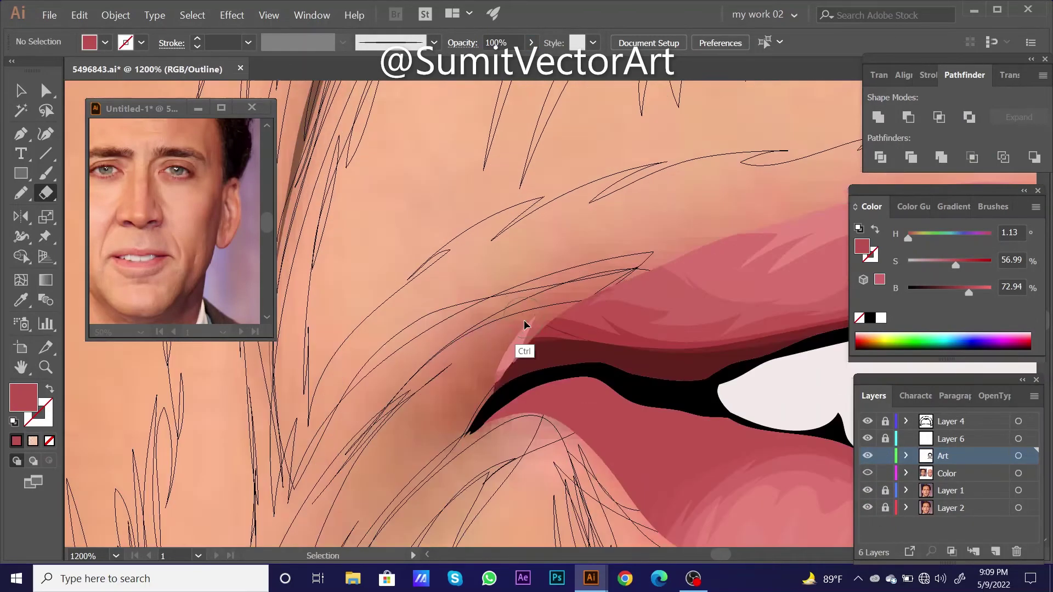
pyautogui.keyDown('ctrl'); pyautogui.click(515, 355); pyautogui.keyUp('ctrl')
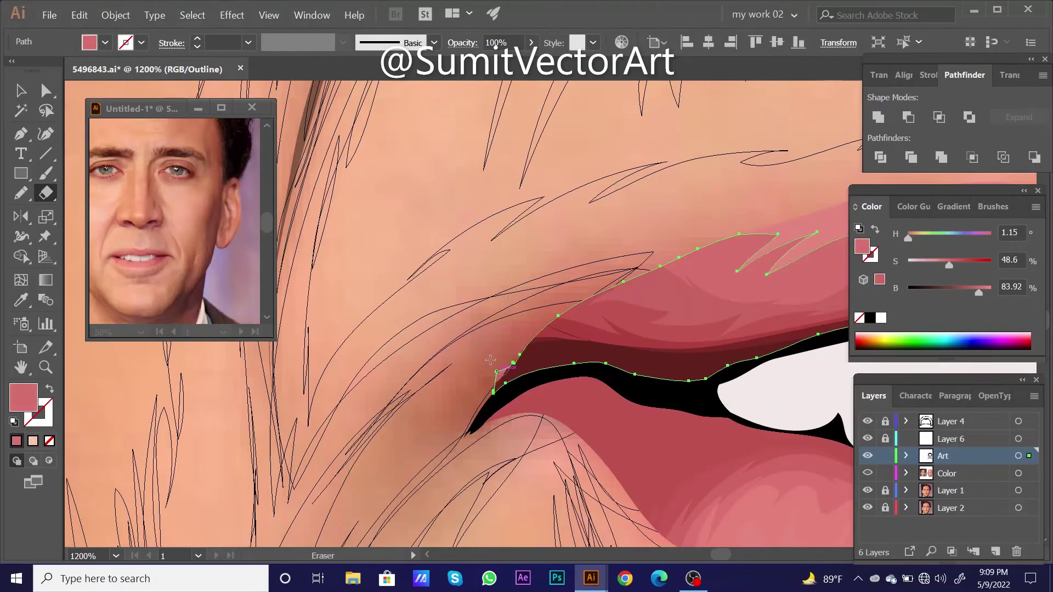
pyautogui.click(885, 455)
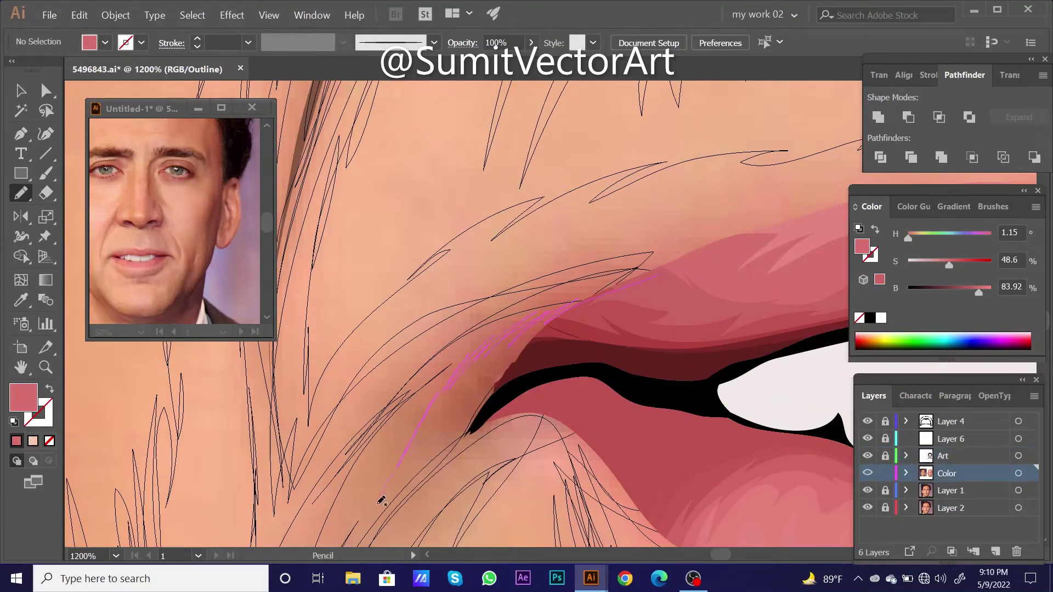
pyautogui.moveTo(501, 417); pyautogui.dragTo(658, 274)
pyautogui.hotkey('ctrl', 'y')
pyautogui.press('i')
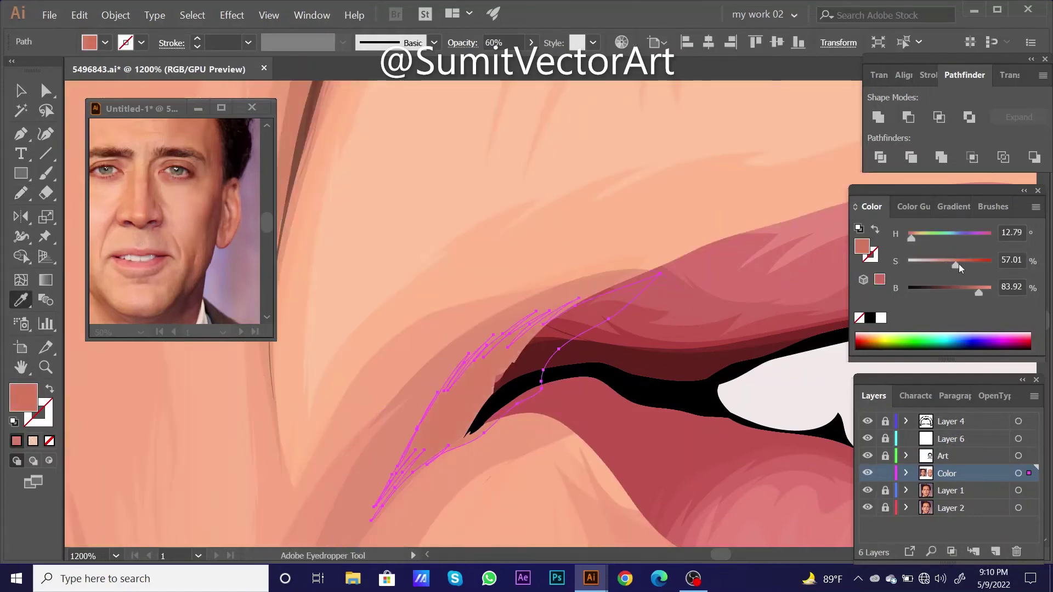
pyautogui.moveTo(959, 264); pyautogui.dragTo(966, 263)
pyautogui.hotkey('ctrl', 'shift', 'a')
# - Fill the mouth-corner shading shape with a sampled lip red and darken it
pyautogui.scroll(-5, 602, 430)
pyautogui.scroll(-4, 596, 470)
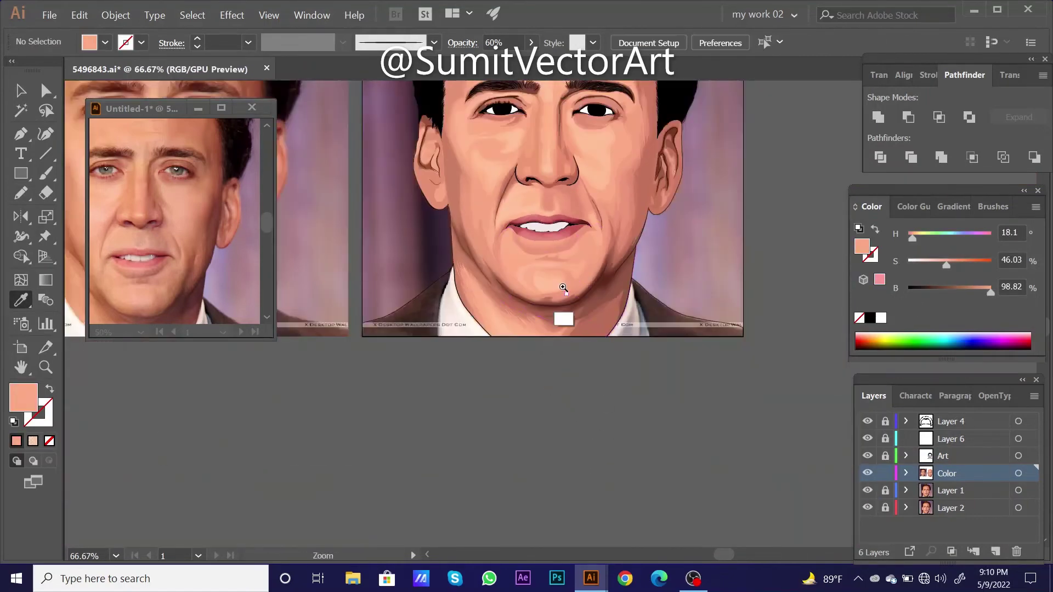
pyautogui.scroll(8, 563, 287)
pyautogui.keyDown('ctrl'); pyautogui.click(462, 294); pyautogui.keyUp('ctrl')
pyautogui.click(559, 463)
pyautogui.click(569, 310)
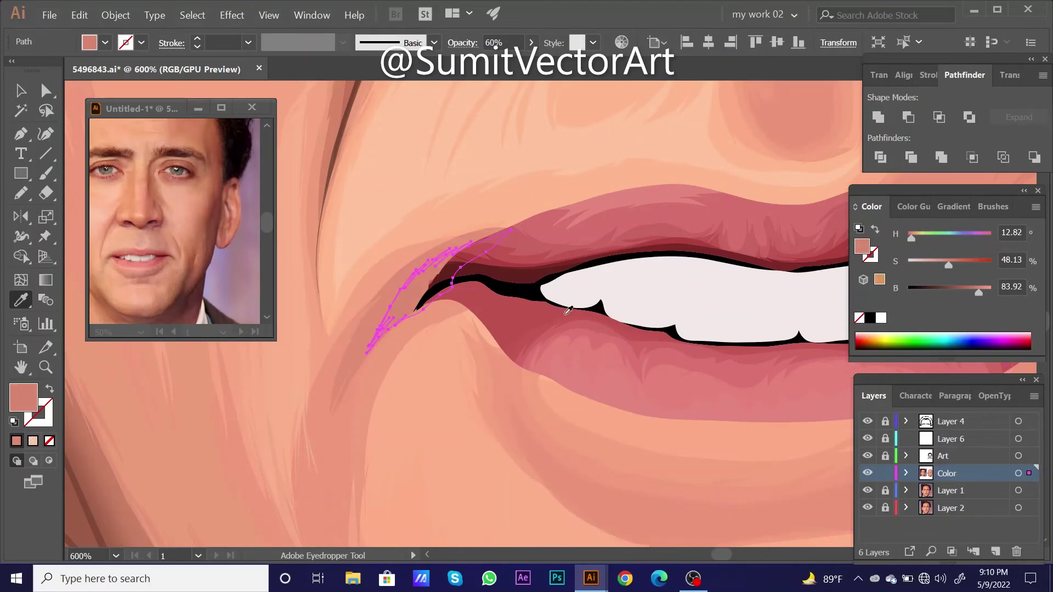
pyautogui.moveTo(973, 291); pyautogui.dragTo(968, 291)
pyautogui.hotkey('ctrl', 'shift', 'a')
# - Sample a lighter tone into the lip-corner shading path
pyautogui.scroll(-3, 534, 369)
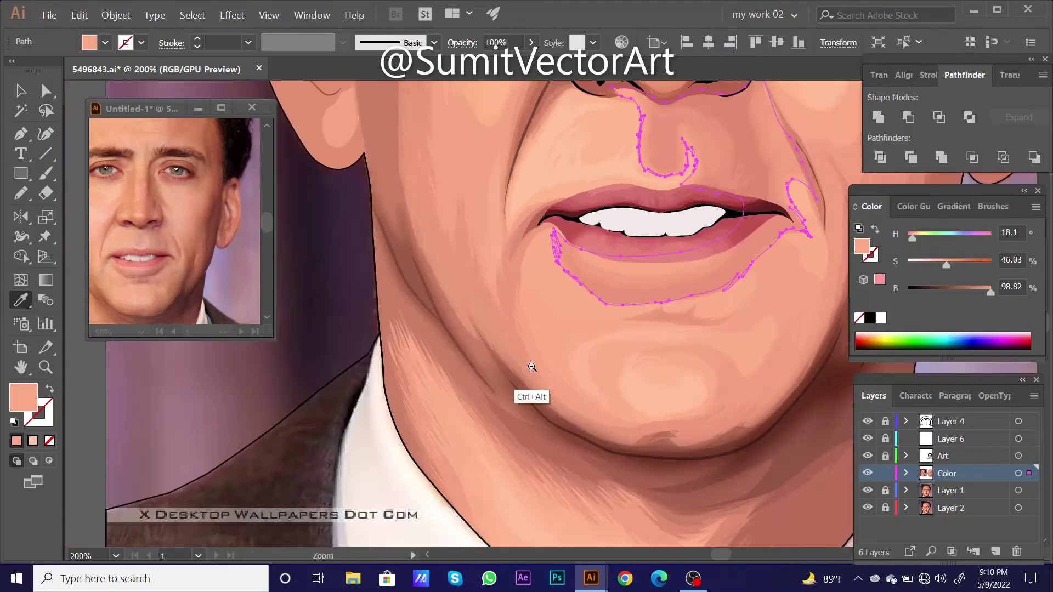
pyautogui.scroll(-3, 598, 417)
pyautogui.scroll(8, 598, 254)
pyautogui.keyDown('ctrl'); pyautogui.click(458, 376); pyautogui.keyUp('ctrl')
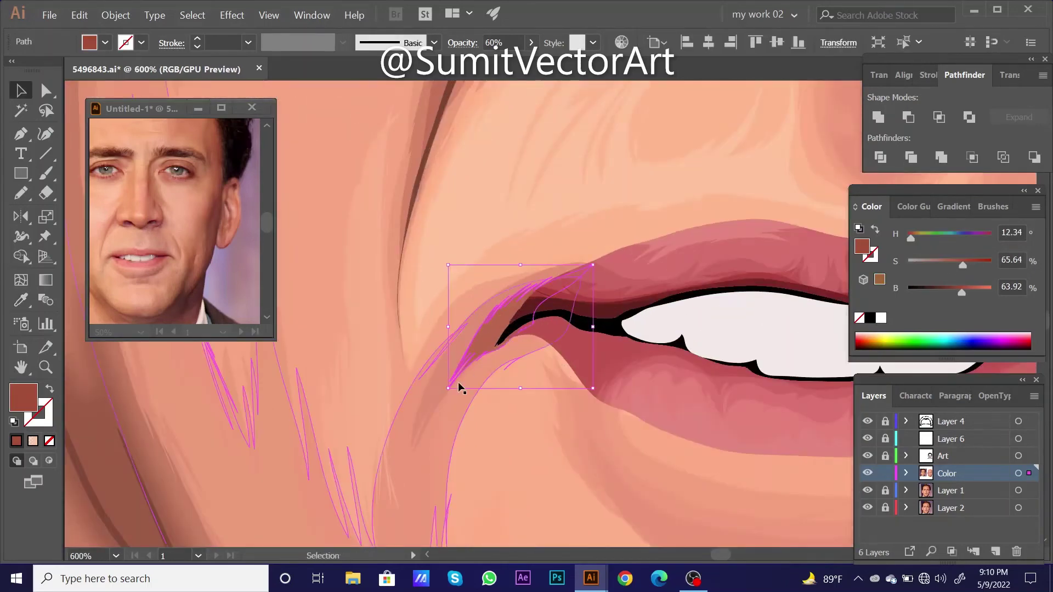
pyautogui.click(514, 348)
pyautogui.hotkey('ctrl', 'shift', 'a')
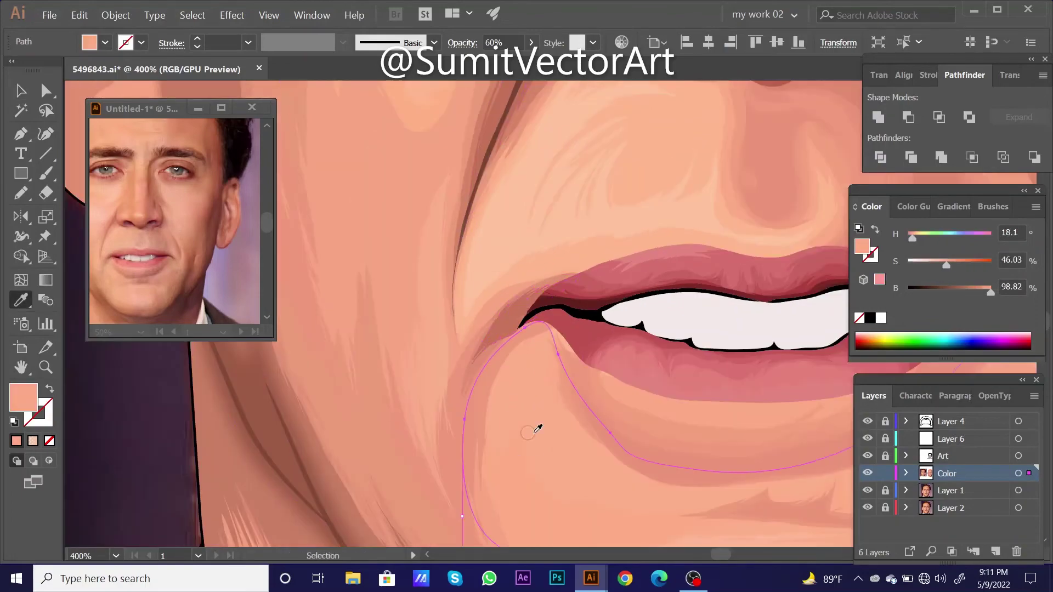
pyautogui.scroll(-6, 536, 384)
pyautogui.scroll(2, 586, 272)
# - Sample the peach skin colour into the dark upper-lip shape
pyautogui.hscroll(-1, 814, 354)
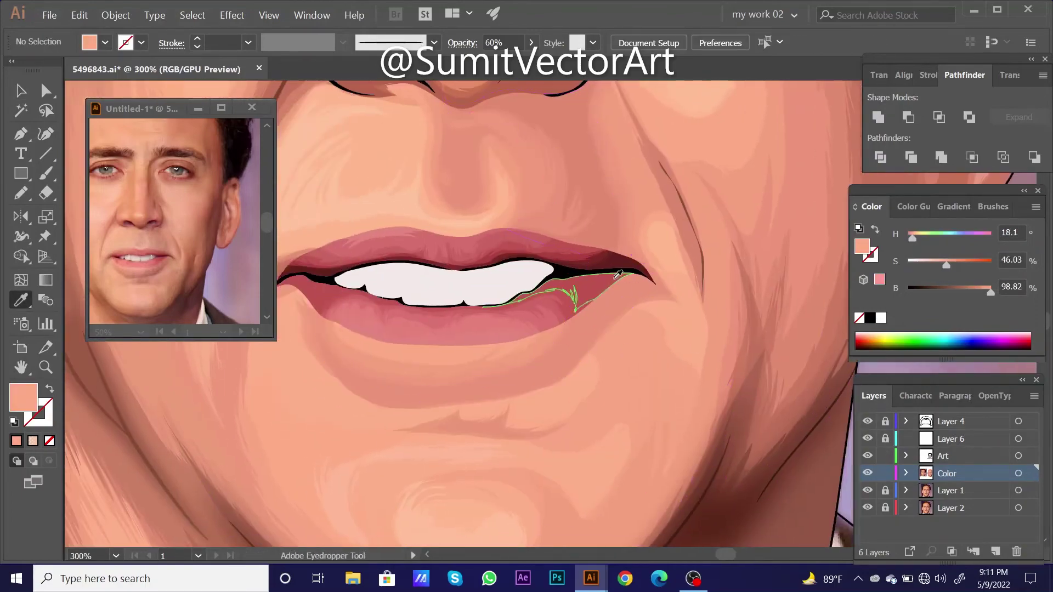
pyautogui.keyDown('ctrl'); pyautogui.click(603, 262); pyautogui.keyUp('ctrl')
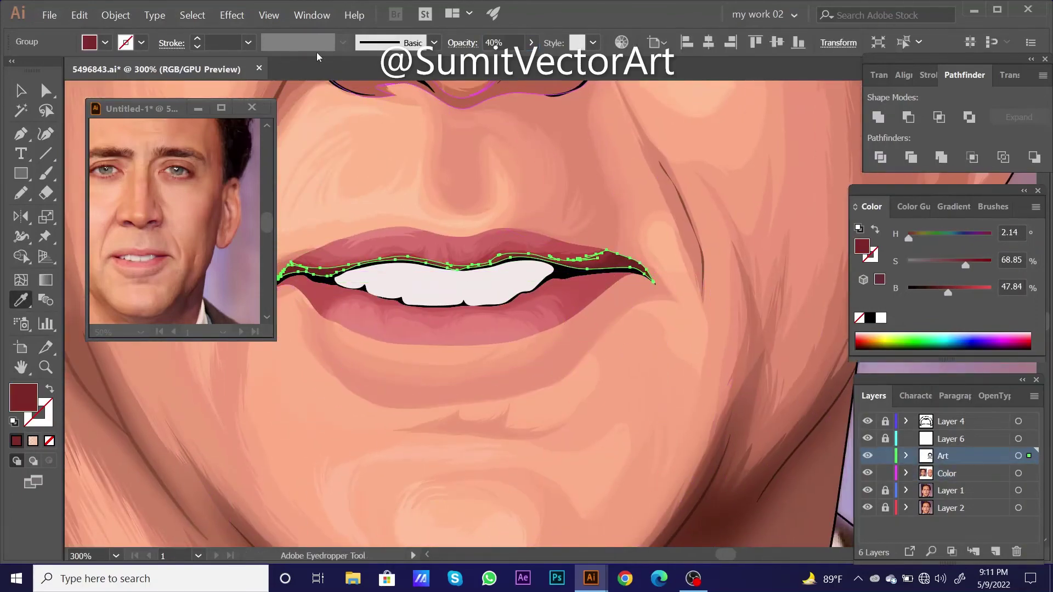
pyautogui.keyDown('ctrl'); pyautogui.click(548, 363); pyautogui.keyUp('ctrl')
pyautogui.scroll(-5, 568, 427)
pyautogui.keyDown('ctrl'); pyautogui.click(569, 427); pyautogui.keyUp('ctrl')
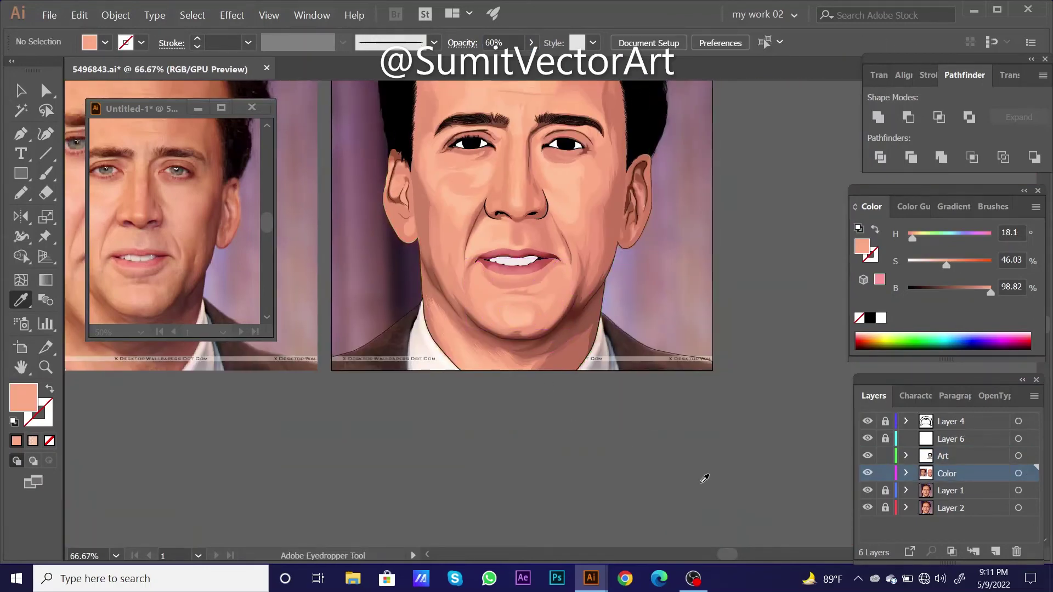
# - Inspect the thin highlight beside the mouth and shift the canvas view
pyautogui.scroll(4, 552, 300)
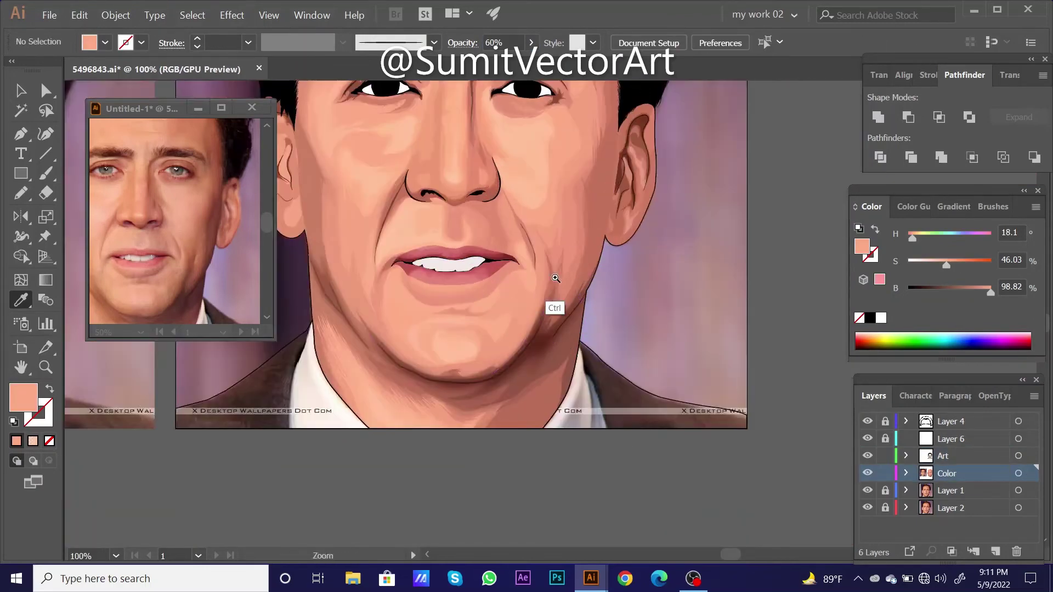
pyautogui.keyDown('ctrl'); pyautogui.click(518, 280); pyautogui.keyUp('ctrl')
pyautogui.keyDown('ctrl'); pyautogui.click(668, 333); pyautogui.keyUp('ctrl')
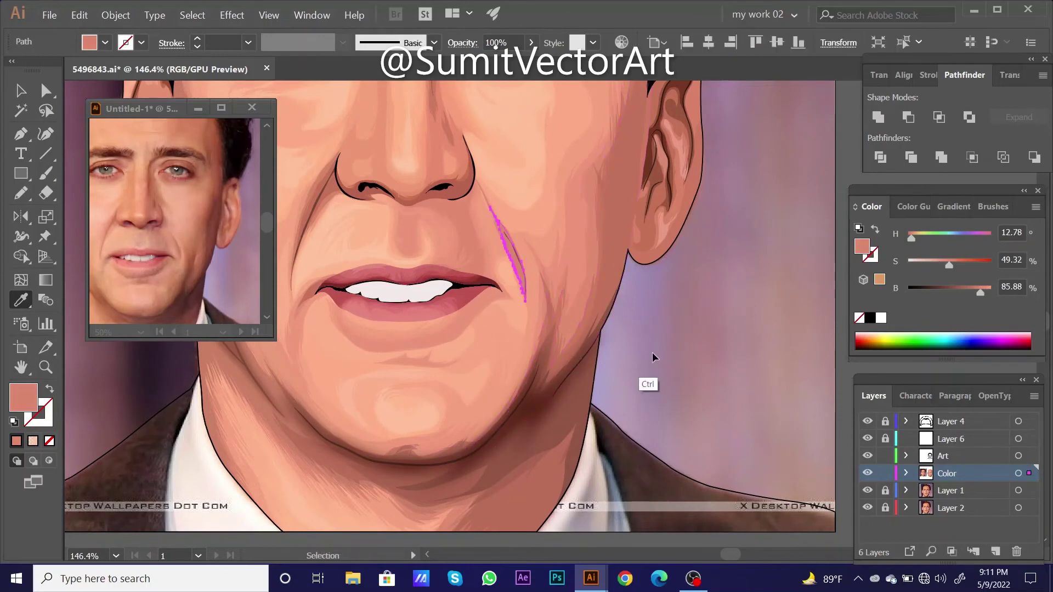
pyautogui.scroll(-3, 675, 406)
pyautogui.scroll(-1, 682, 423)
pyautogui.moveTo(682, 423); pyautogui.dragTo(684, 428)
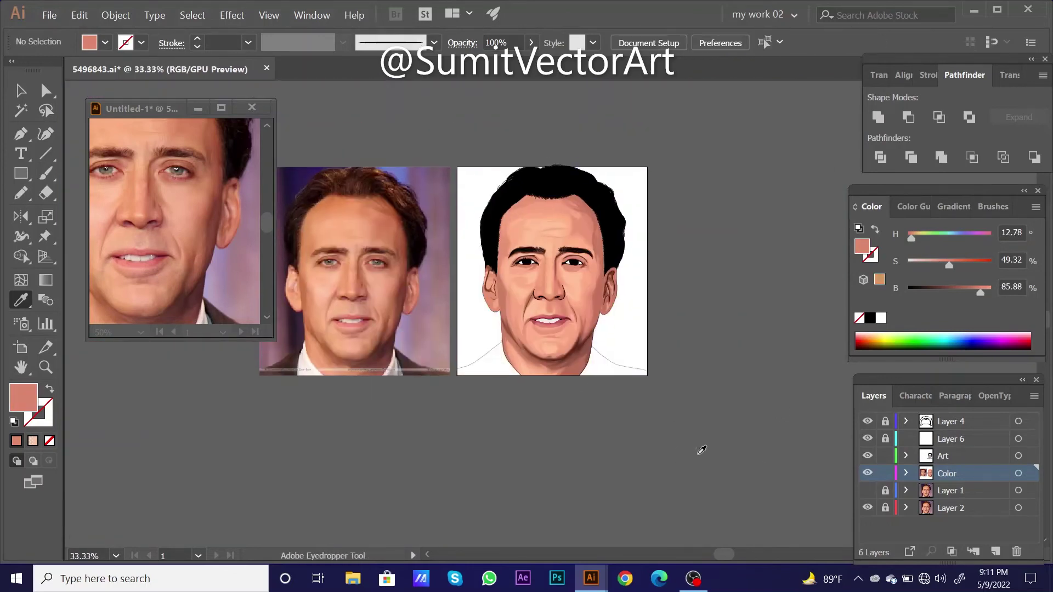
pyautogui.scroll(4, 604, 351)
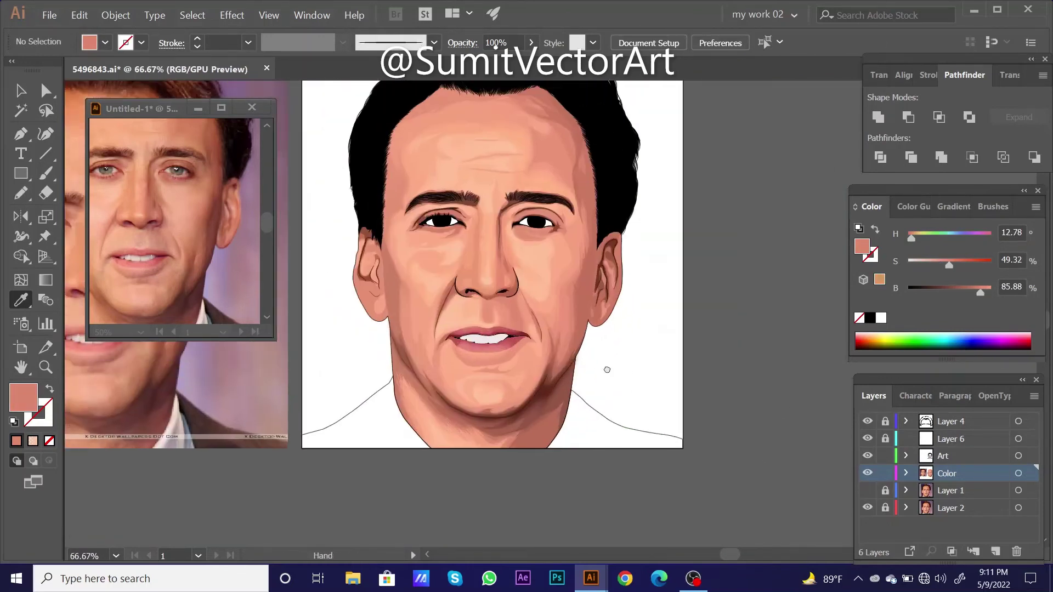
pyautogui.scroll(4, 506, 347)
pyautogui.scroll(3, 548, 329)
# - Commit the nose shading at 60% opacity and deselect to view the portrait
pyautogui.keyDown('ctrl'); pyautogui.click(658, 299); pyautogui.keyUp('ctrl')
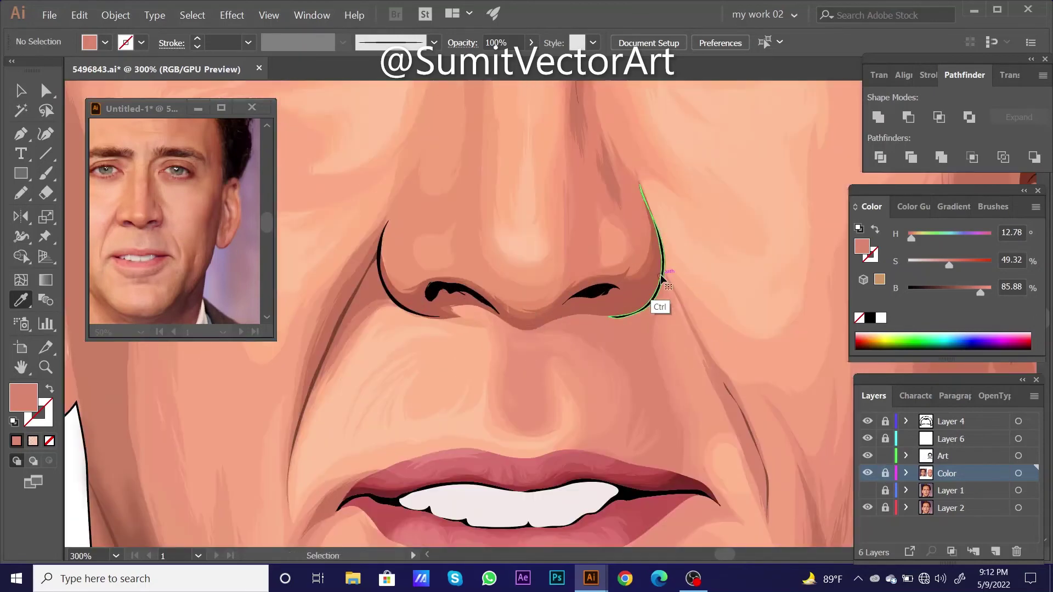
pyautogui.write('60')
pyautogui.press('Return')
pyautogui.hotkey('ctrl', 'shift', 'a')
pyautogui.scroll(-4, 538, 384)
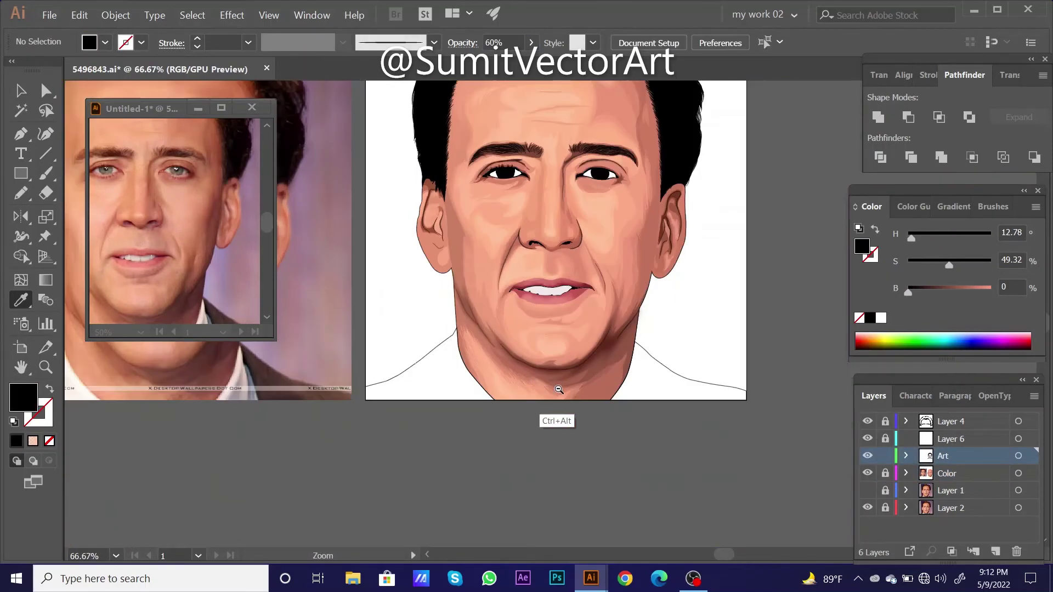
pyautogui.scroll(-1, 584, 400)
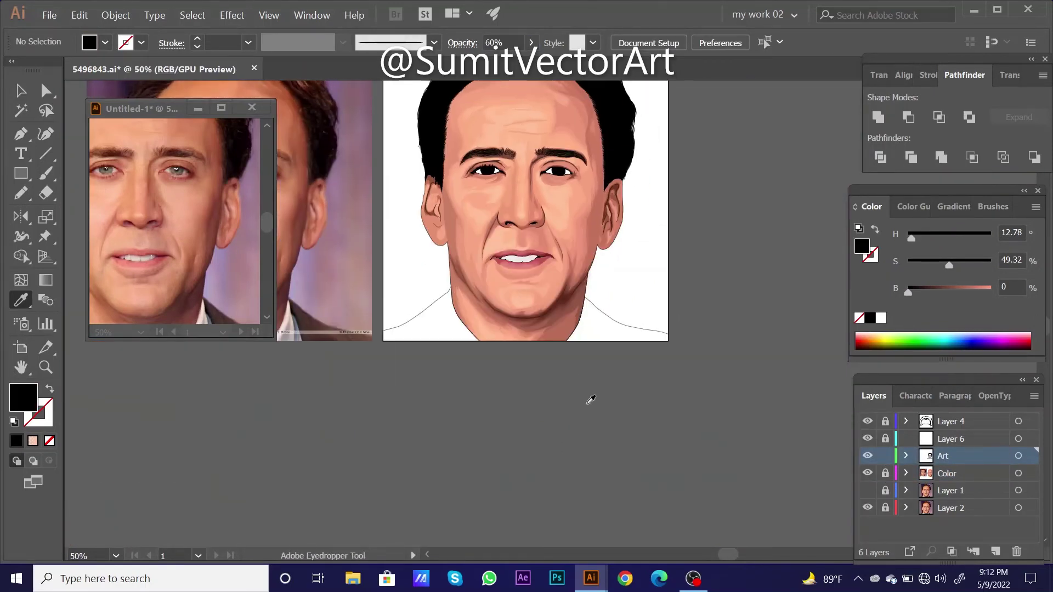
pyautogui.scroll(4, 536, 336)
pyautogui.scroll(1, 548, 333)
# - Outline the Art layer, select the teeth shape and darken its fill slightly with the Eyedropper
pyautogui.keyDown('ctrl'); pyautogui.click(867, 459); pyautogui.keyUp('ctrl')
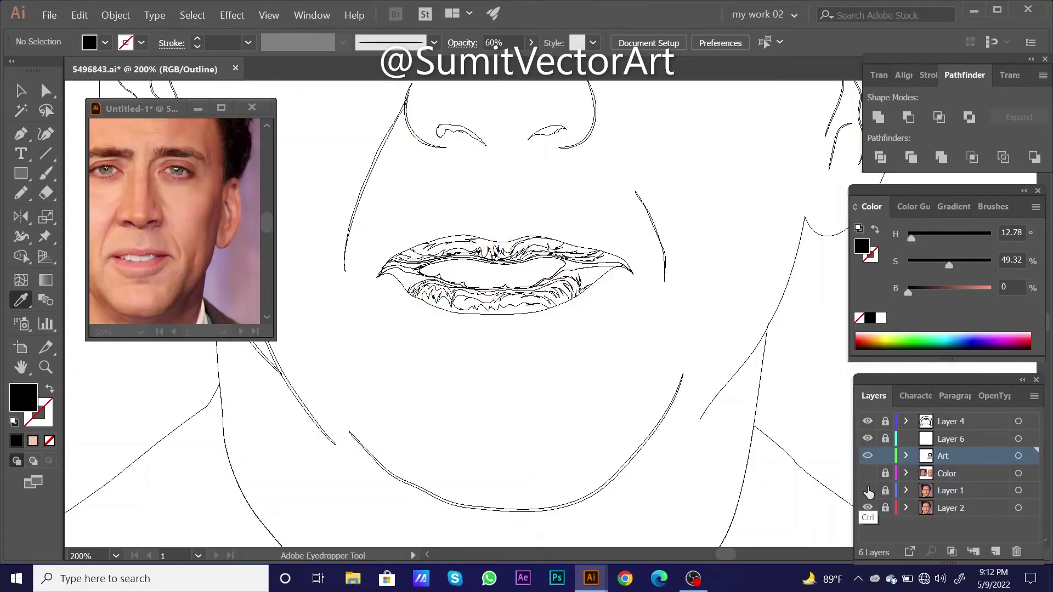
pyautogui.scroll(2, 507, 362)
pyautogui.scroll(1, 508, 363)
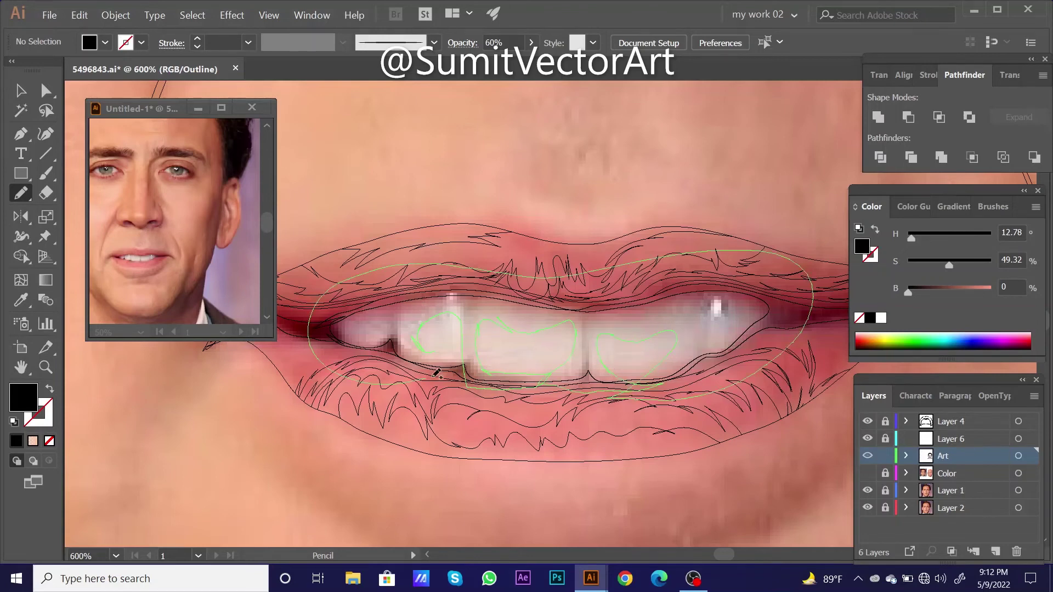
pyautogui.keyDown('ctrl'); pyautogui.click(582, 379); pyautogui.keyUp('ctrl')
pyautogui.hotkey('ctrl', 'y')
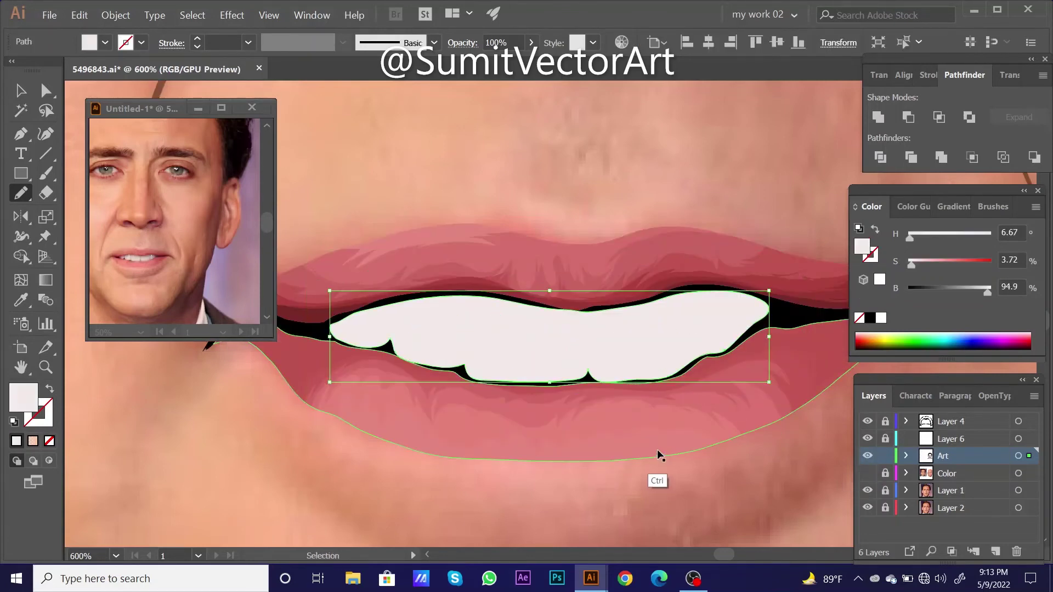
pyautogui.press('i')
pyautogui.moveTo(987, 290); pyautogui.dragTo(983, 291)
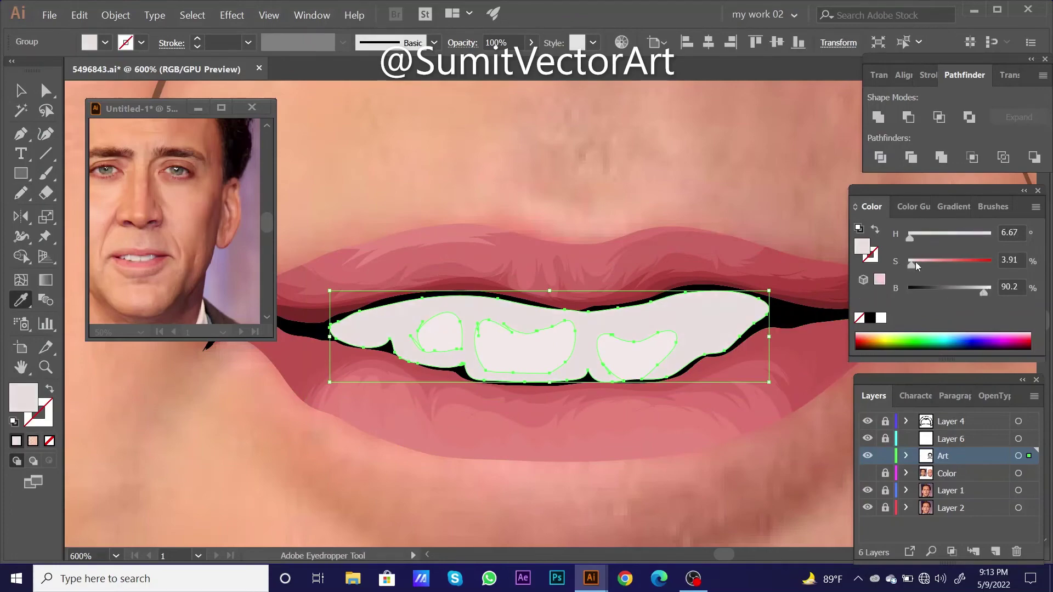
# - In Outline mode, trace a first tooth shape over the reference with the Pencil tool
pyautogui.hotkey('ctrl', 'z')
pyautogui.scroll(-3, 557, 357)
pyautogui.scroll(4, 541, 301)
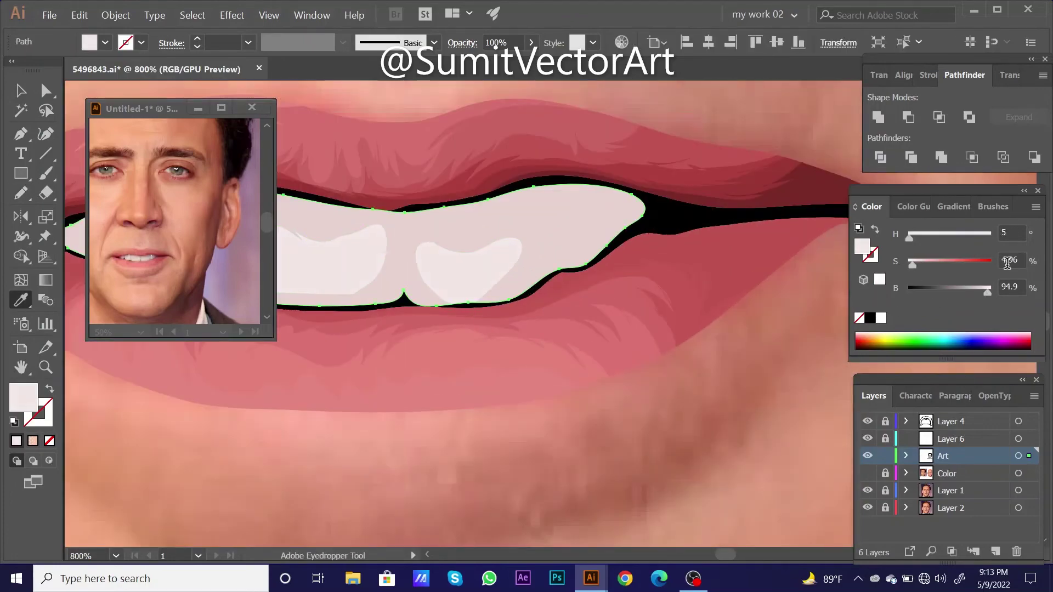
pyautogui.hotkey('ctrl', 'y')
pyautogui.hotkey('ctrl', 'shift', 'a')
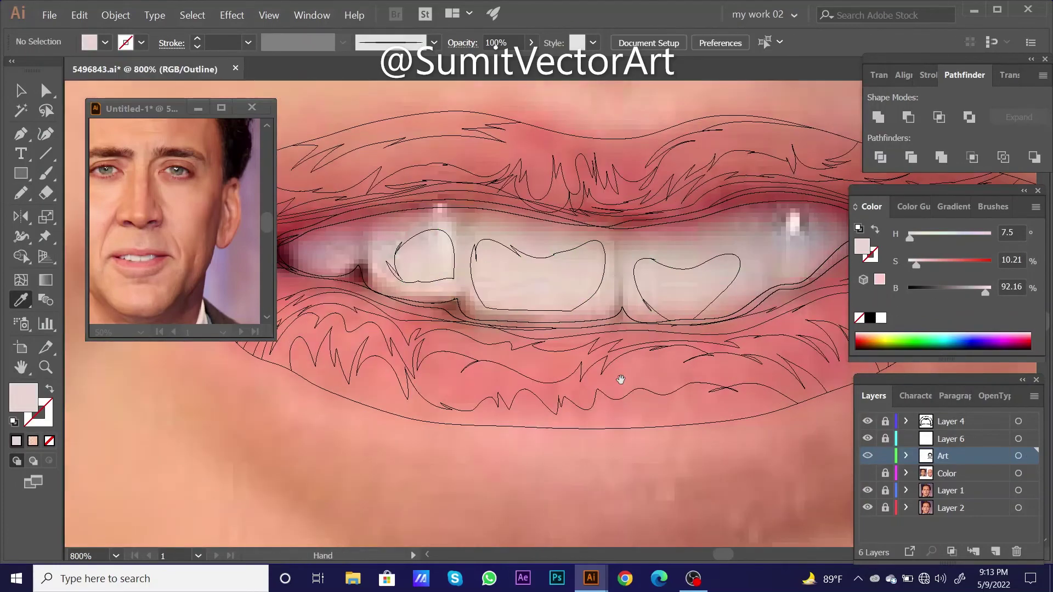
pyautogui.press('n')
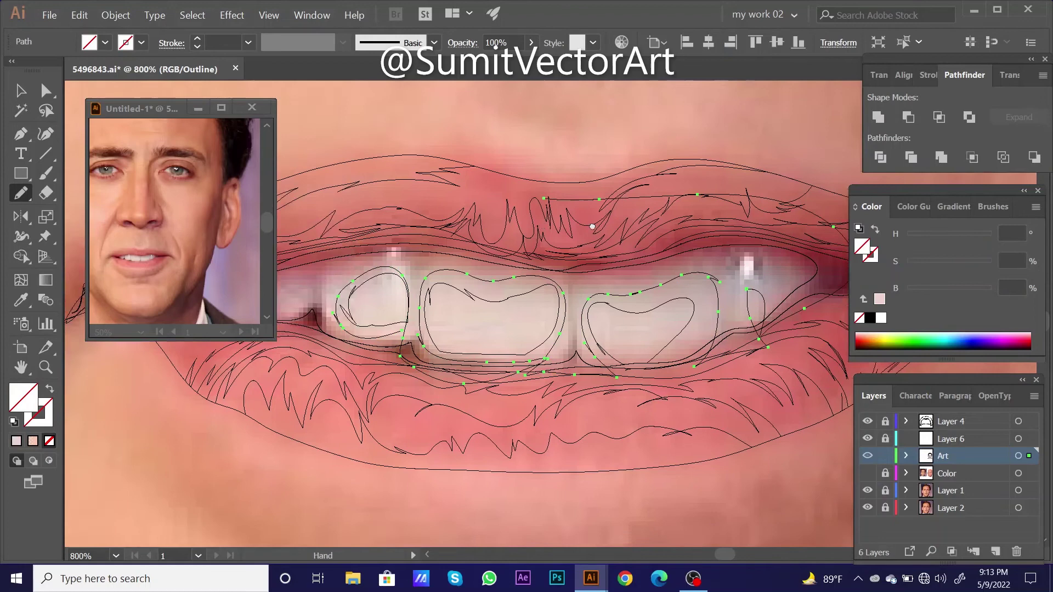
pyautogui.moveTo(825, 299); pyautogui.dragTo(345, 311)
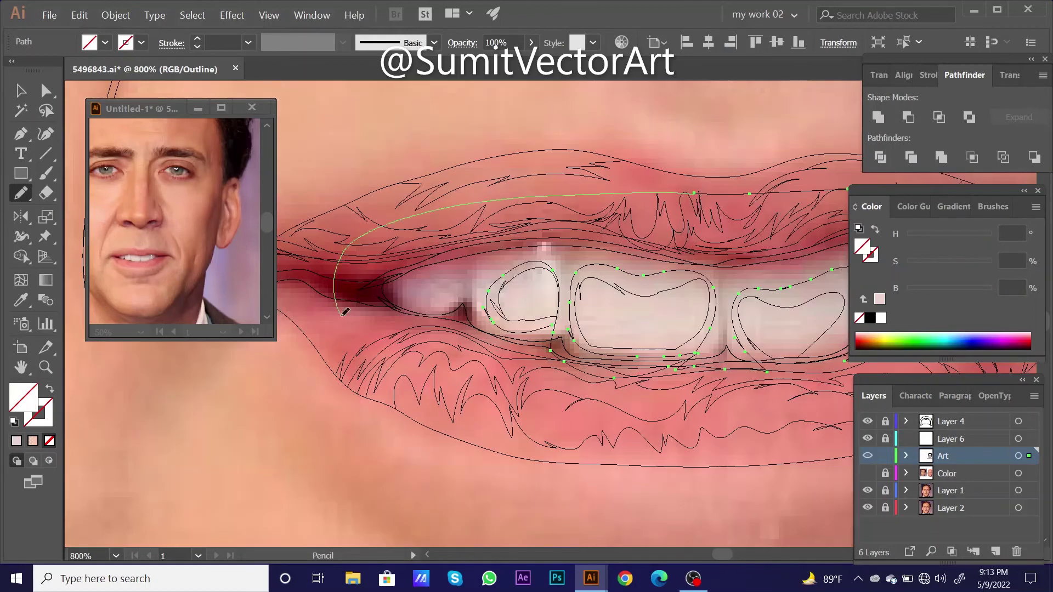
# - Fill the new tooth shape with a sampled pale pink in Preview mode
pyautogui.hotkey('ctrl', 'y')
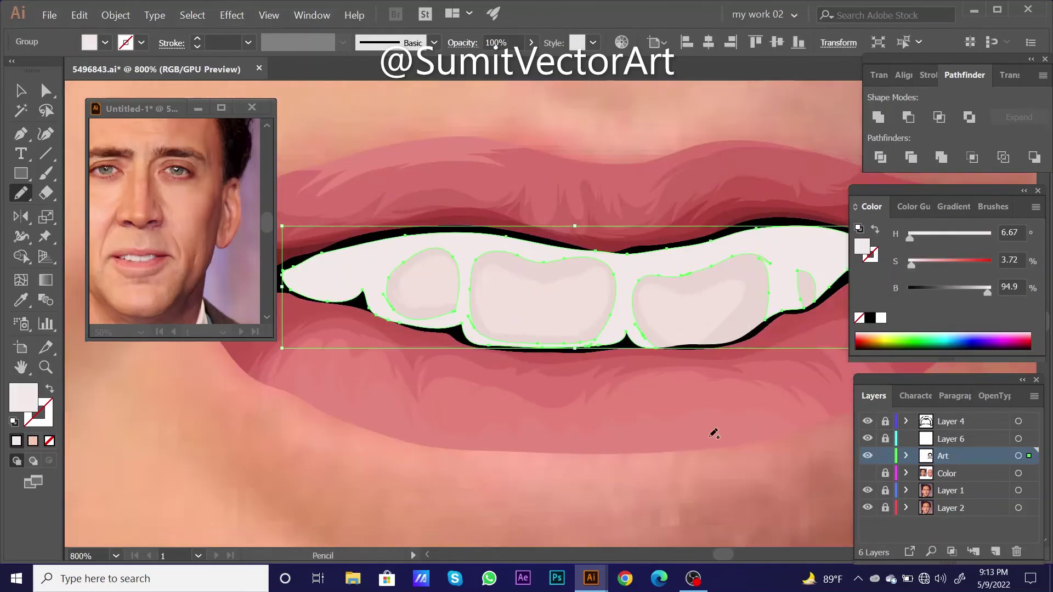
pyautogui.press('i')
pyautogui.moveTo(990, 292); pyautogui.dragTo(985, 292)
pyautogui.keyDown('ctrl'); pyautogui.click(567, 373); pyautogui.keyUp('ctrl')
# - Draw a shading shape across the teeth in Outline mode
pyautogui.hotkey('ctrl', '-')
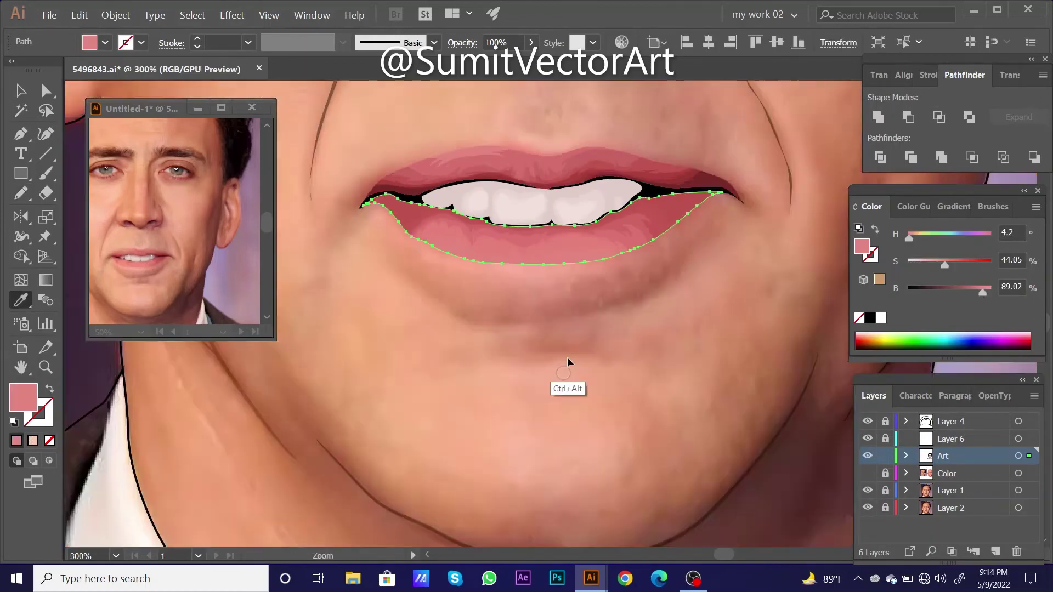
pyautogui.hotkey('ctrl', '+')
pyautogui.hotkey('ctrl', '-')
pyautogui.hotkey('ctrl', 'y')
pyautogui.hotkey('ctrl', '+')
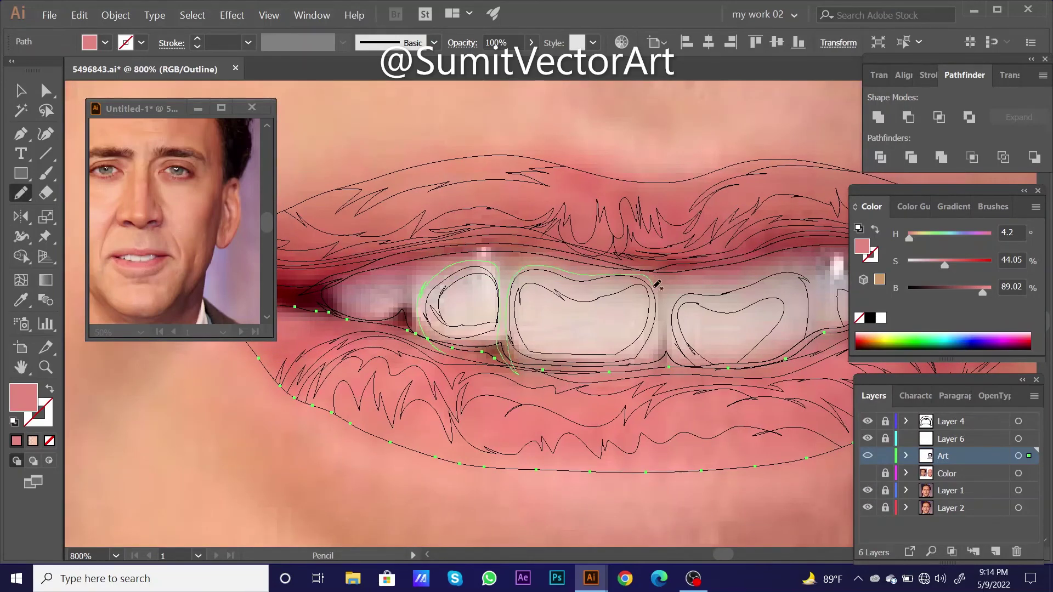
pyautogui.hscroll(3, 647, 376)
pyautogui.keyDown('ctrl'); pyautogui.click(599, 270); pyautogui.keyUp('ctrl')
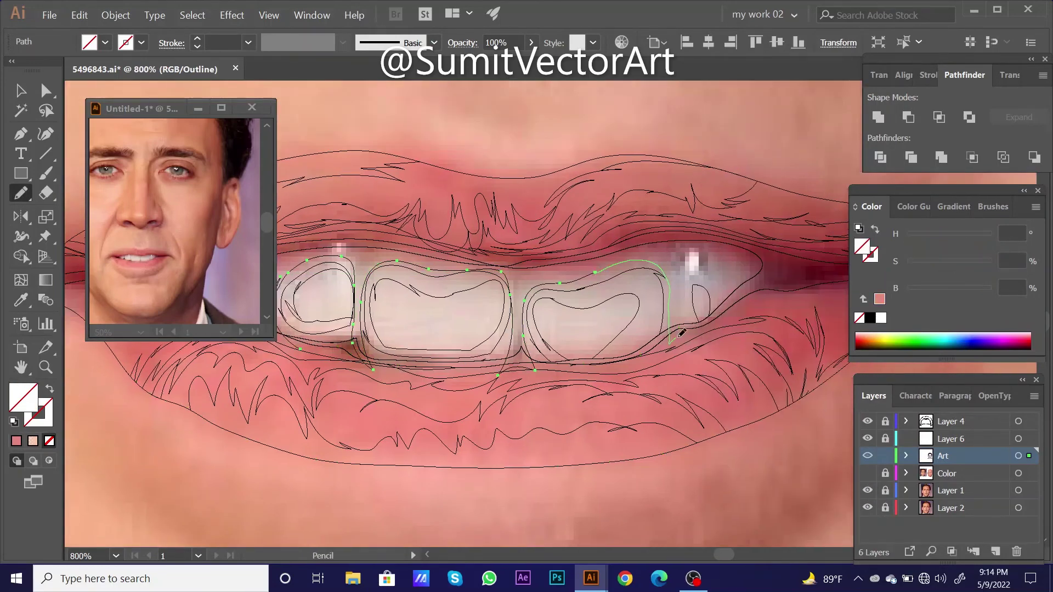
pyautogui.keyDown('ctrl'); pyautogui.keyDown('alt'); pyautogui.click(684, 347); pyautogui.keyUp('alt'); pyautogui.keyUp('ctrl')
pyautogui.moveTo(762, 264); pyautogui.dragTo(603, 214)
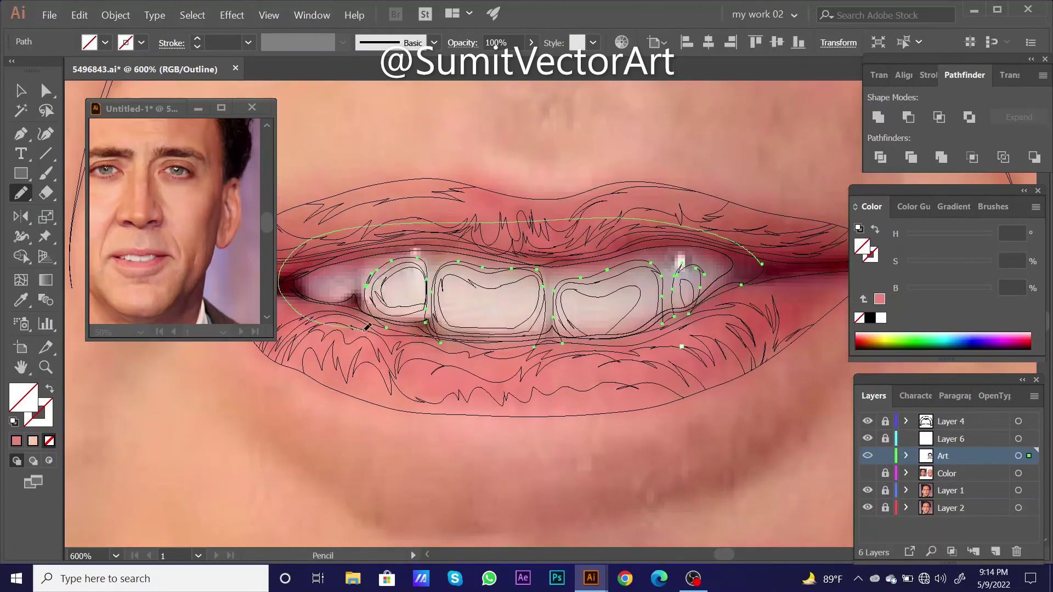
# - Add a small oval on the left tooth and fill the new tooth shapes light pink
pyautogui.hotkey('ctrl', '+')
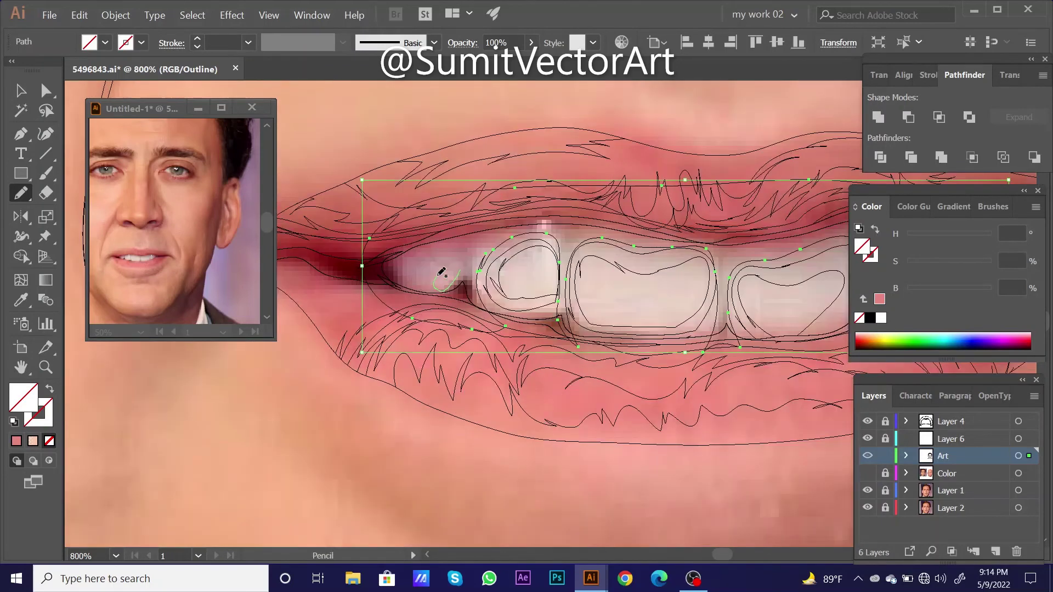
pyautogui.moveTo(460, 267); pyautogui.dragTo(455, 265)
pyautogui.keyDown('ctrl'); pyautogui.keyDown('shift'); pyautogui.click(576, 347); pyautogui.keyUp('shift'); pyautogui.keyUp('ctrl')
pyautogui.click(929, 115)
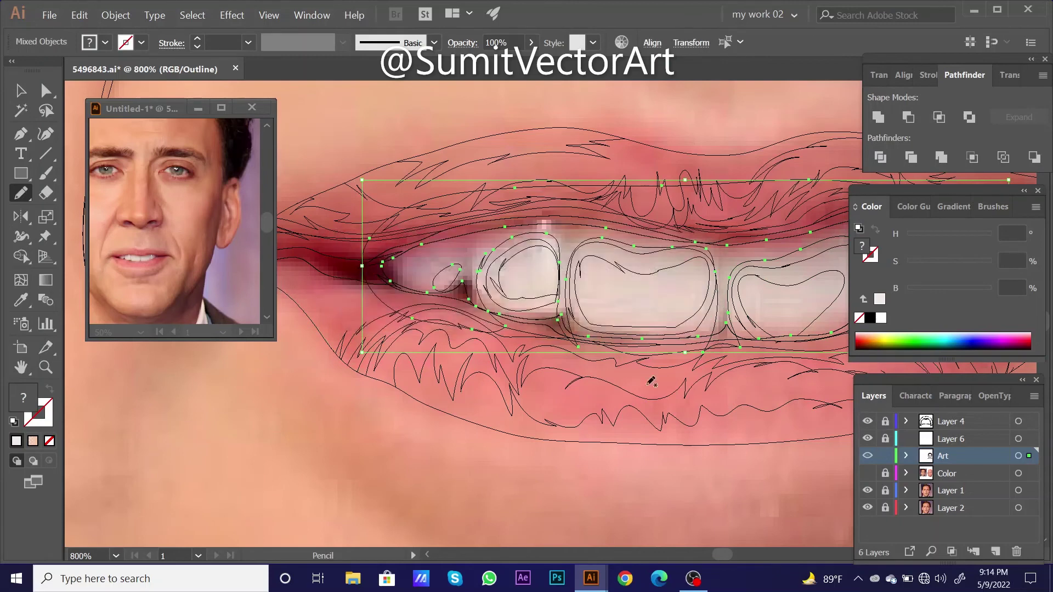
pyautogui.press('i')
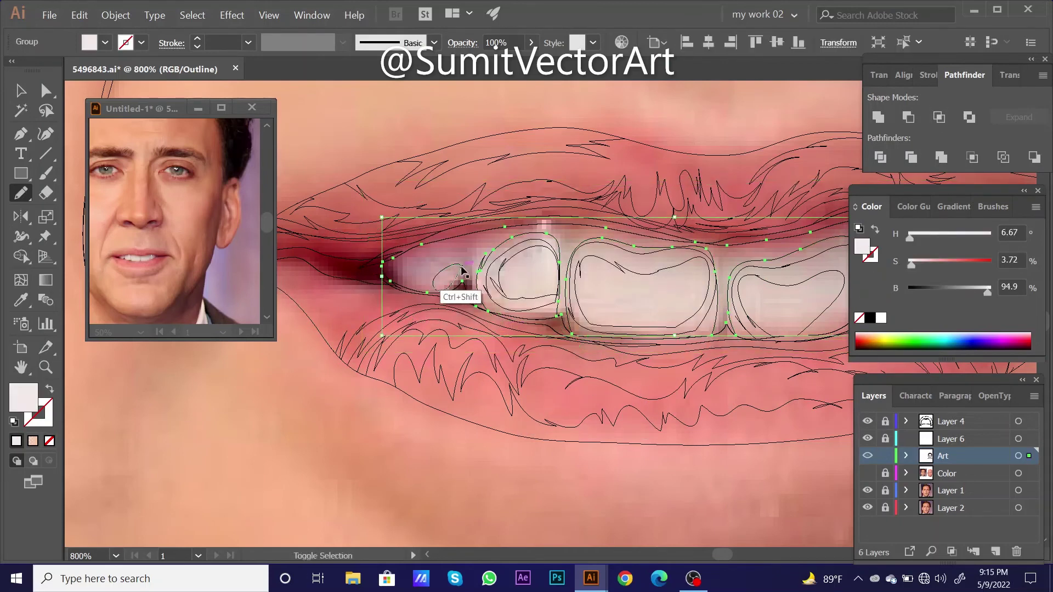
pyautogui.click(456, 285)
pyautogui.hotkey('ctrl', 'y')
pyautogui.moveTo(987, 288); pyautogui.dragTo(977, 292)
# - Trace another tooth shape near the right mouth corner in Outline mode
pyautogui.hotkey('ctrl', 'shift', 'a')
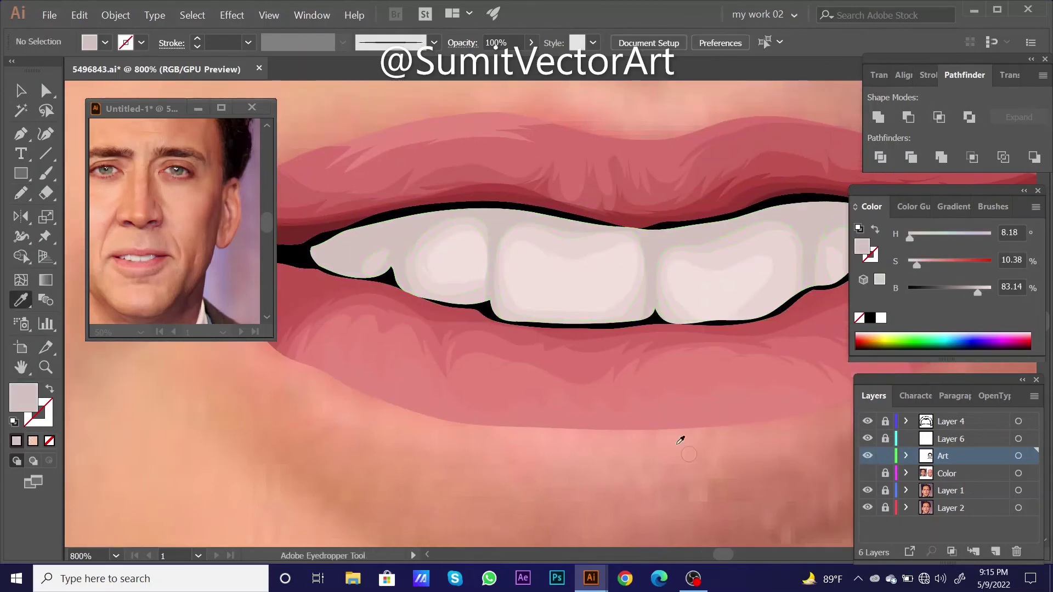
pyautogui.hotkey('ctrl', '0')
pyautogui.scroll(3, 583, 329)
pyautogui.scroll(3, 536, 334)
pyautogui.hotkey('ctrl', 'y')
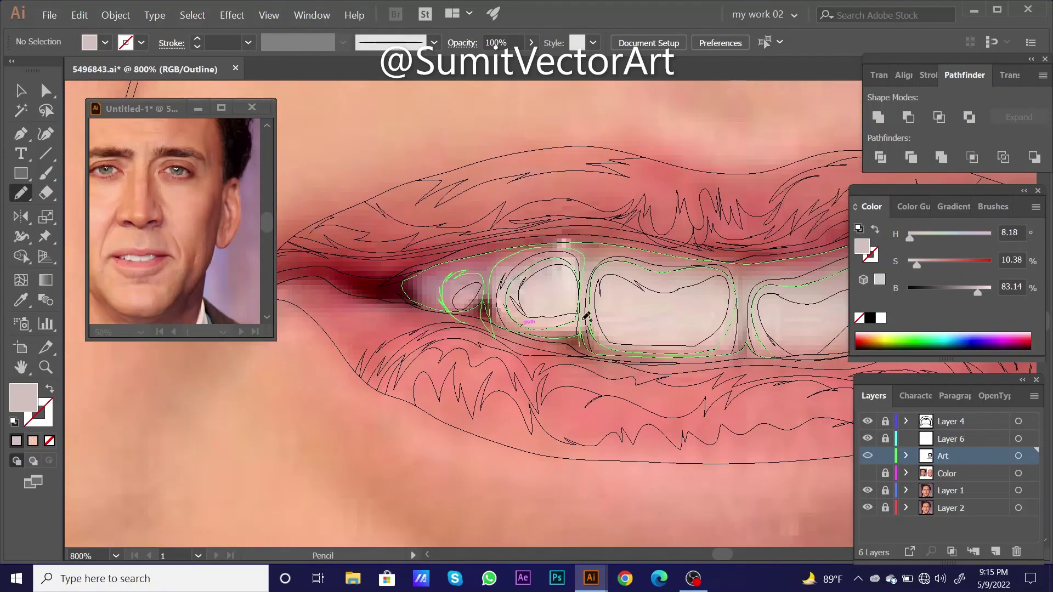
pyautogui.moveTo(795, 274); pyautogui.dragTo(470, 297)
pyautogui.moveTo(314, 278); pyautogui.dragTo(466, 299)
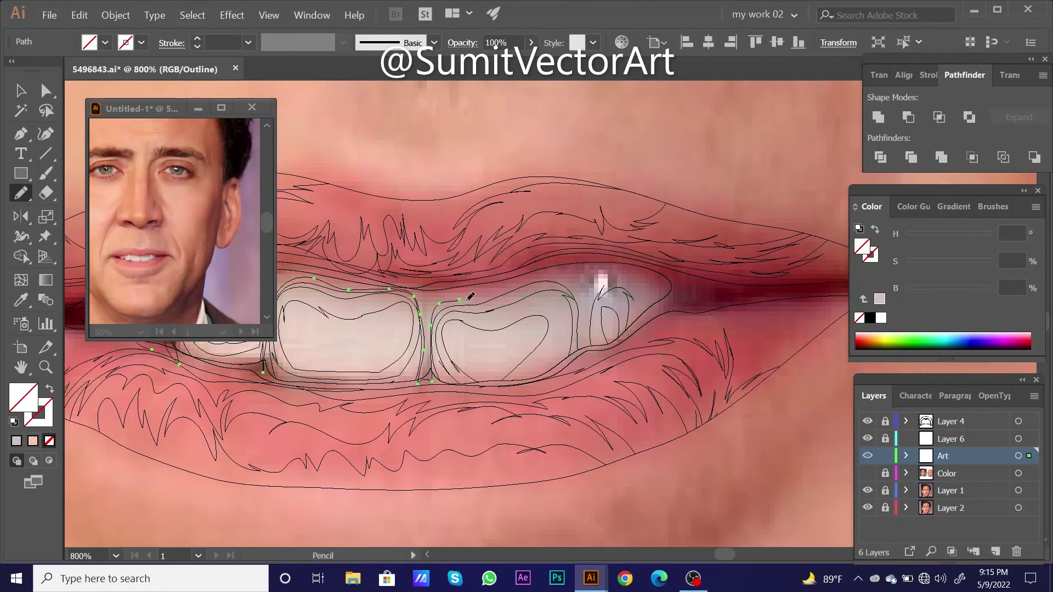
# - Redraw the outer teeth shape and darken its shading slightly, then view the whole portrait
pyautogui.hotkey('ctrl', '-')
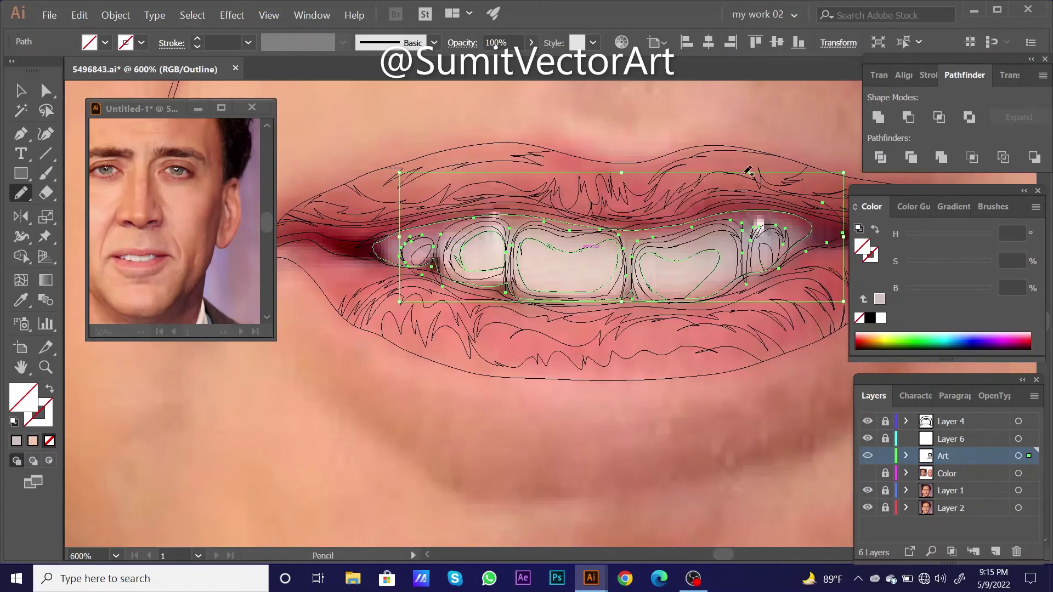
pyautogui.moveTo(406, 268); pyautogui.dragTo(811, 233)
pyautogui.hotkey('ctrl', 'y')
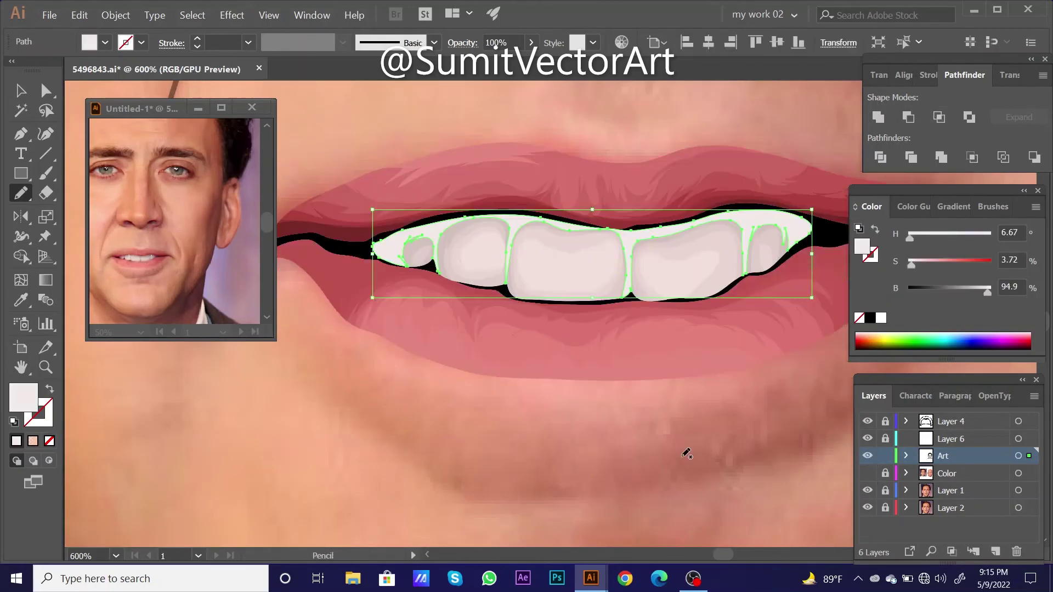
pyautogui.moveTo(987, 293); pyautogui.dragTo(973, 294)
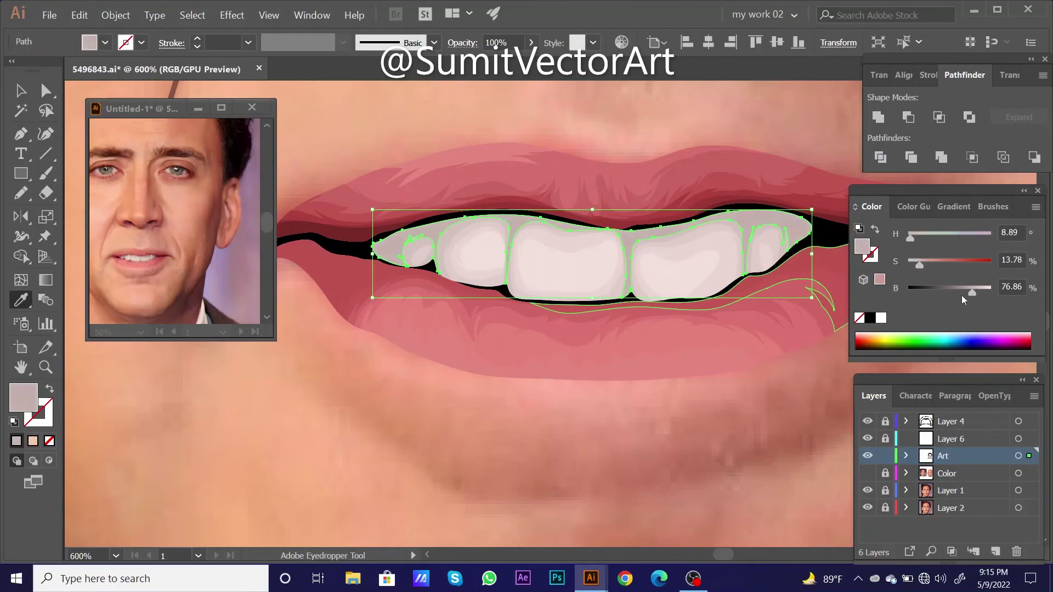
pyautogui.hotkey('ctrl', 'shift', 'a')
pyautogui.hotkey('ctrl', '-')
pyautogui.hotkey('ctrl', '-')
pyautogui.hotkey('ctrl', '-')
pyautogui.hotkey('ctrl', '-')
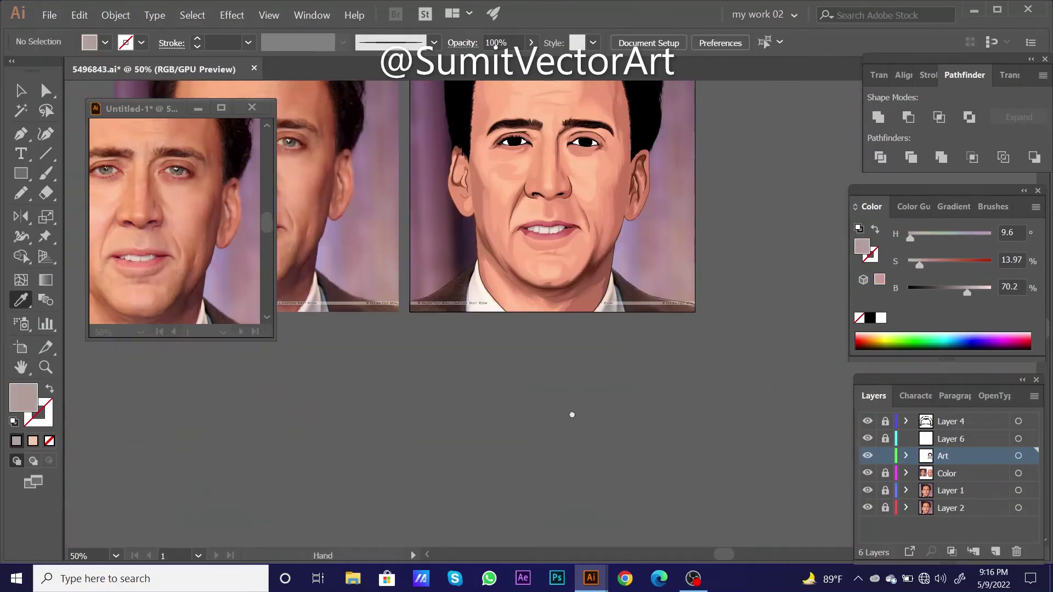
# - Draw a new shading path over the left teeth with the Pencil tool in Outline mode
pyautogui.click(554, 287)
pyautogui.keyDown('ctrl'); pyautogui.click(664, 252); pyautogui.keyUp('ctrl')
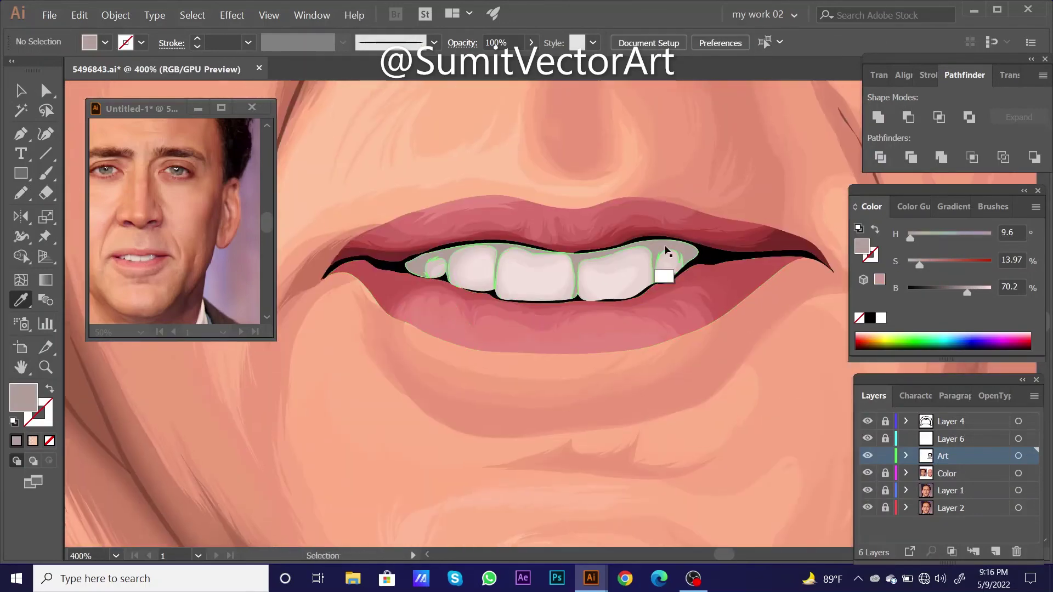
pyautogui.hotkey('ctrl', 'shift', 'a')
pyautogui.hotkey('ctrl', '-')
pyautogui.hotkey('ctrl', '-')
pyautogui.hotkey('ctrl', '-')
pyautogui.hotkey('ctrl', '+')
pyautogui.hotkey('ctrl', '+')
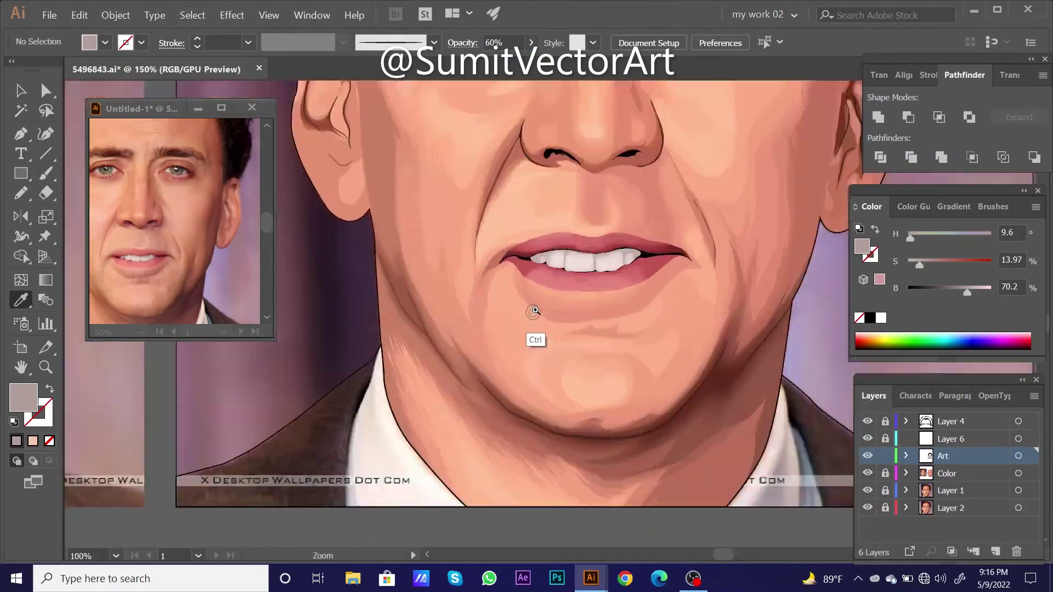
pyautogui.hotkey('ctrl', '+')
pyautogui.hotkey('ctrl', '+')
pyautogui.hotkey('ctrl', '+')
pyautogui.hotkey('ctrl', '+')
pyautogui.hotkey('ctrl', 'y')
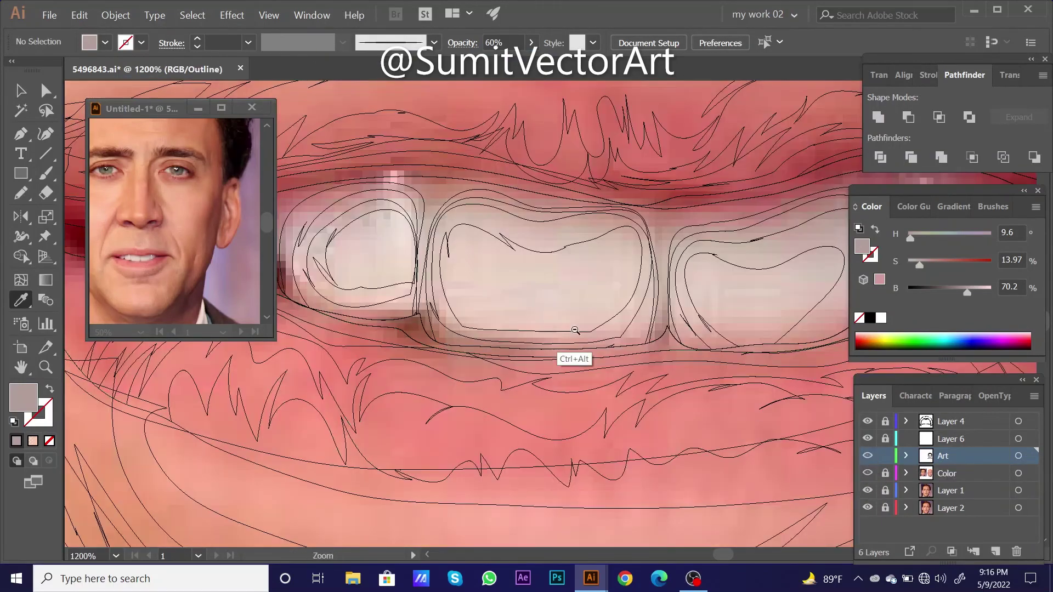
pyautogui.hotkey('ctrl', '-')
pyautogui.press('n')
pyautogui.moveTo(351, 331); pyautogui.dragTo(327, 288)
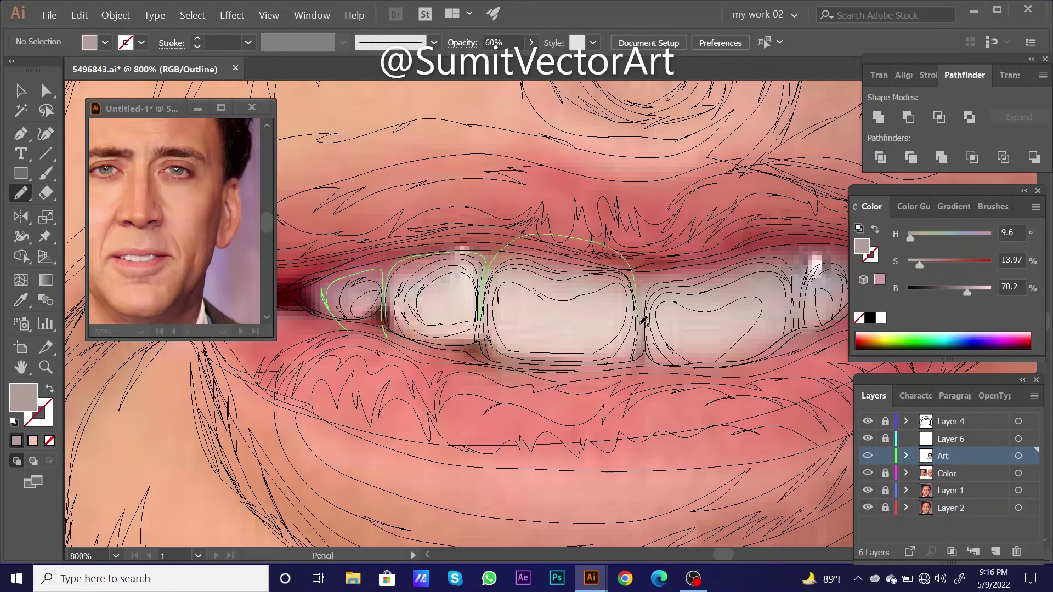
pyautogui.moveTo(798, 329); pyautogui.dragTo(618, 373)
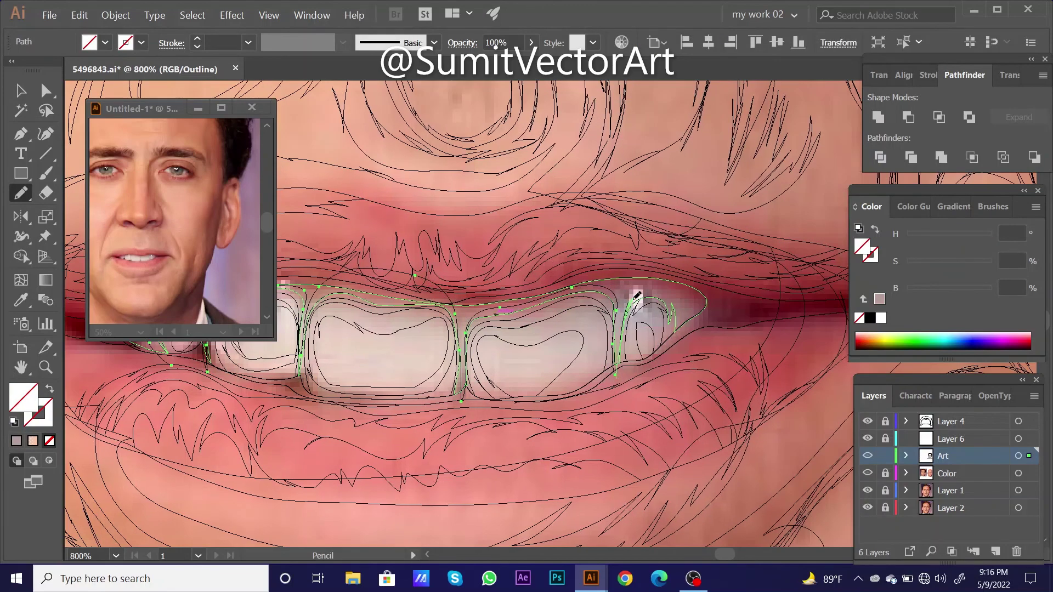
# - Select the teeth group and give it a sampled grey tone at 60% opacity
pyautogui.scroll(-2, 686, 245)
pyautogui.keyDown('ctrl'); pyautogui.click(433, 291); pyautogui.keyUp('ctrl')
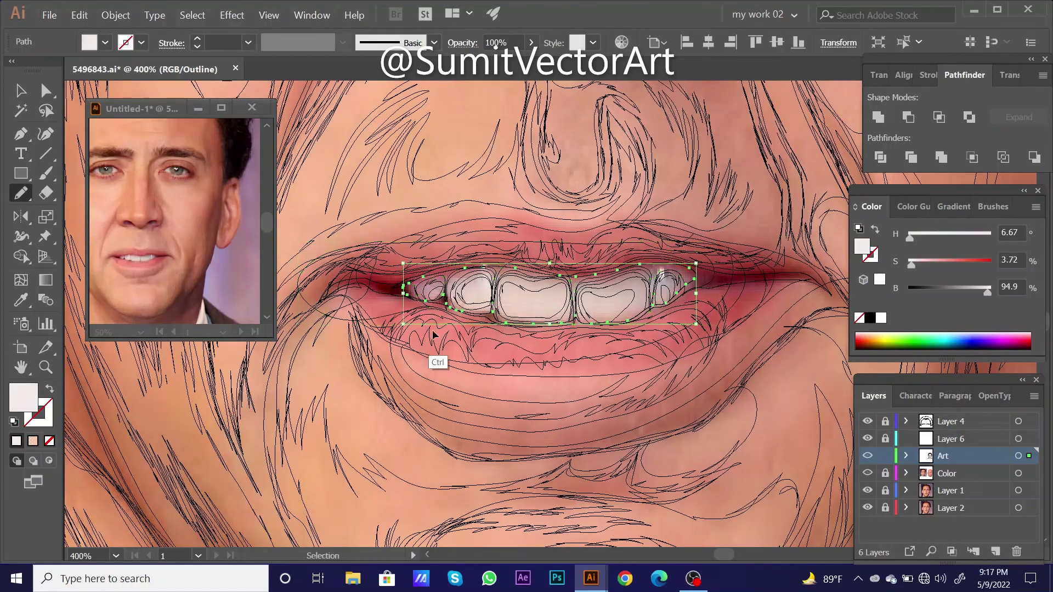
pyautogui.scroll(2, 573, 365)
pyautogui.moveTo(573, 365); pyautogui.dragTo(577, 376)
pyautogui.press('i')
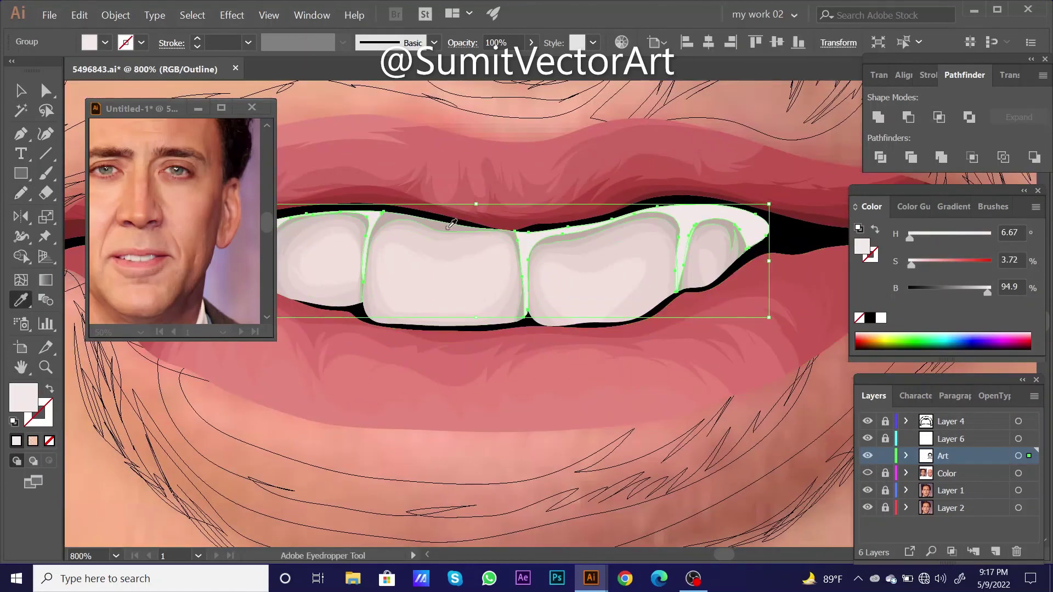
pyautogui.moveTo(987, 292); pyautogui.dragTo(959, 294)
pyautogui.scroll(-5, 551, 351)
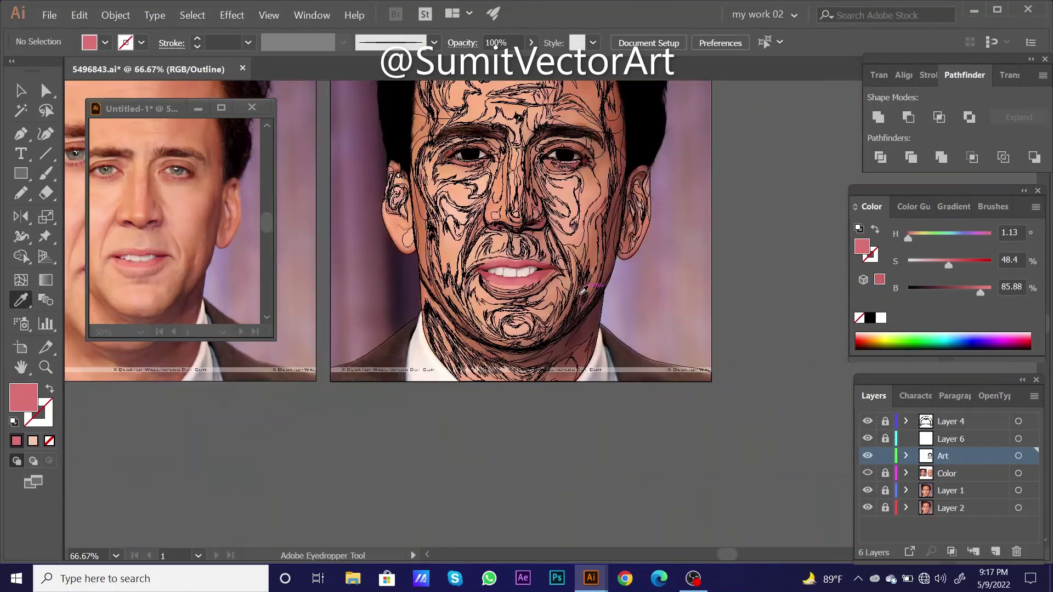
# - Draw highlight strokes on the teeth, including the left tooth, with the Pencil tool
pyautogui.scroll(5, 548, 319)
pyautogui.hotkey('ctrl', 'shift', 'a')
pyautogui.scroll(2, 569, 333)
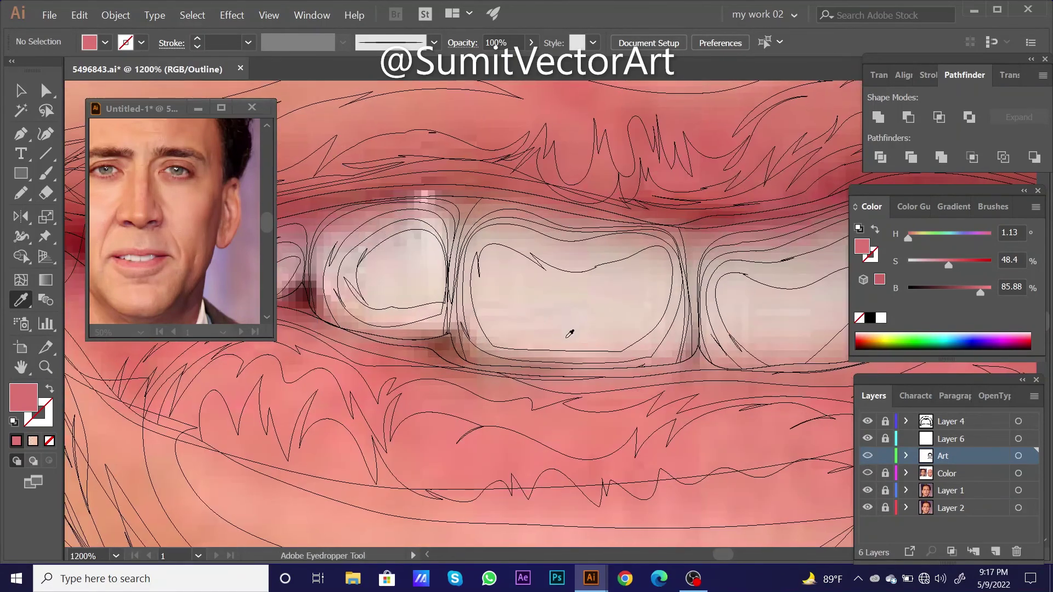
pyautogui.moveTo(618, 329); pyautogui.dragTo(614, 331)
pyautogui.hscroll(3, 625, 320)
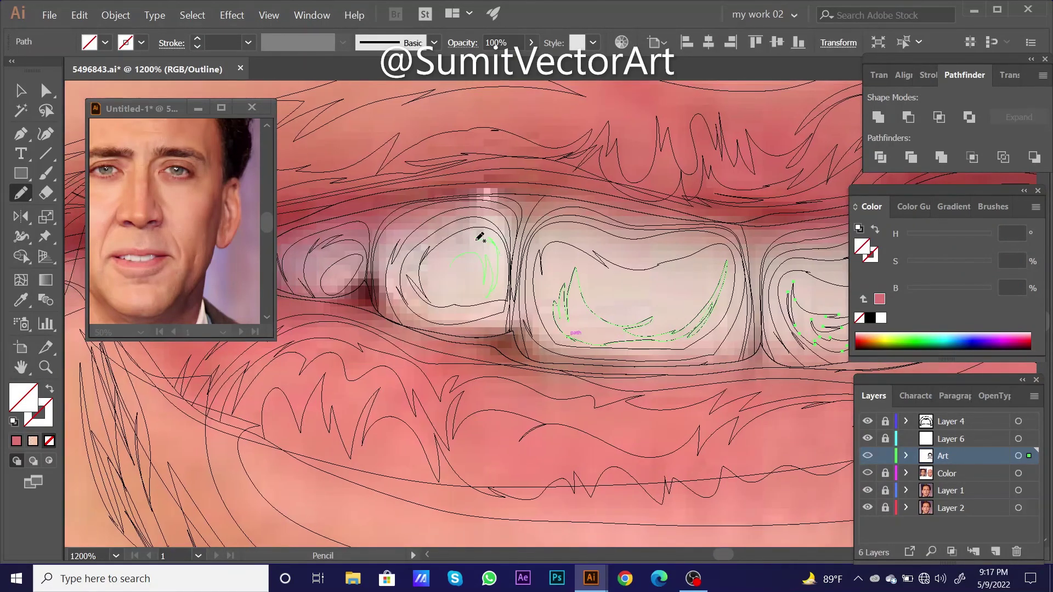
pyautogui.moveTo(482, 238); pyautogui.dragTo(487, 297)
pyautogui.hotkey('ctrl', 'y')
# - Select the teeth path and inspect its context menu options before dismissing them
pyautogui.scroll(-8, 559, 214)
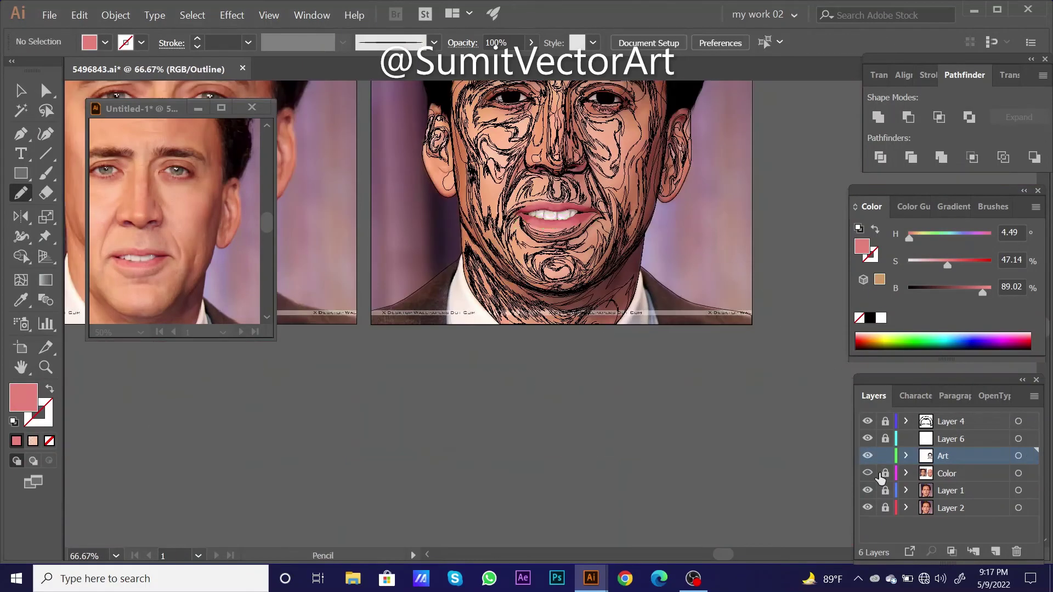
pyautogui.scroll(3, 587, 293)
pyautogui.scroll(3, 494, 282)
pyautogui.scroll(3, 603, 301)
pyautogui.keyDown('ctrl'); pyautogui.click(603, 301); pyautogui.keyUp('ctrl')
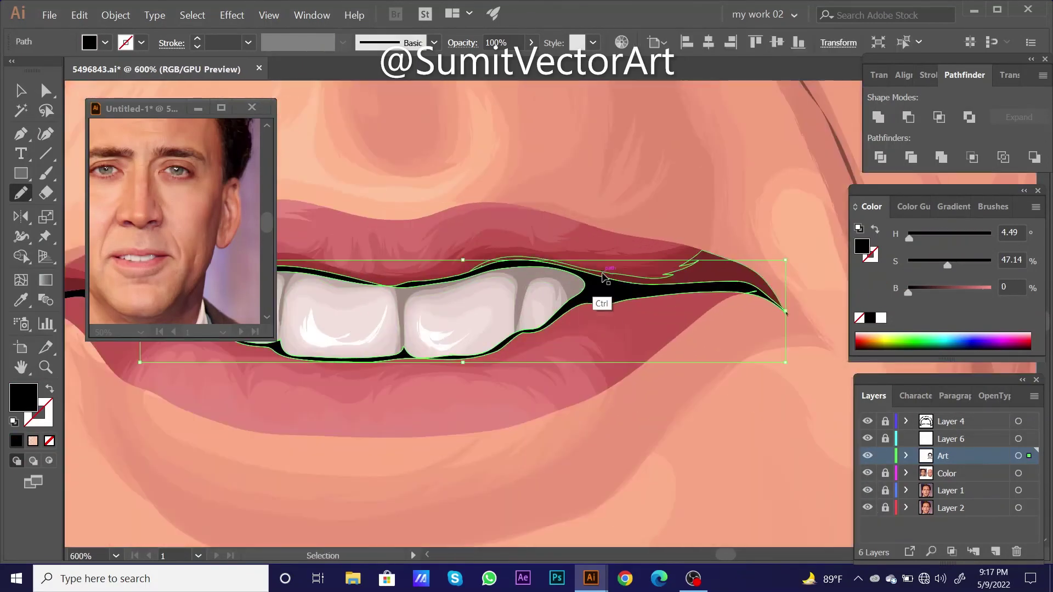
pyautogui.rightClick(611, 300)
pyautogui.press('Escape')
# - Hide the Color layer, select a tooth highlight path, fill it white, and show Color again
pyautogui.scroll(-4, 688, 437)
pyautogui.scroll(-4, 548, 287)
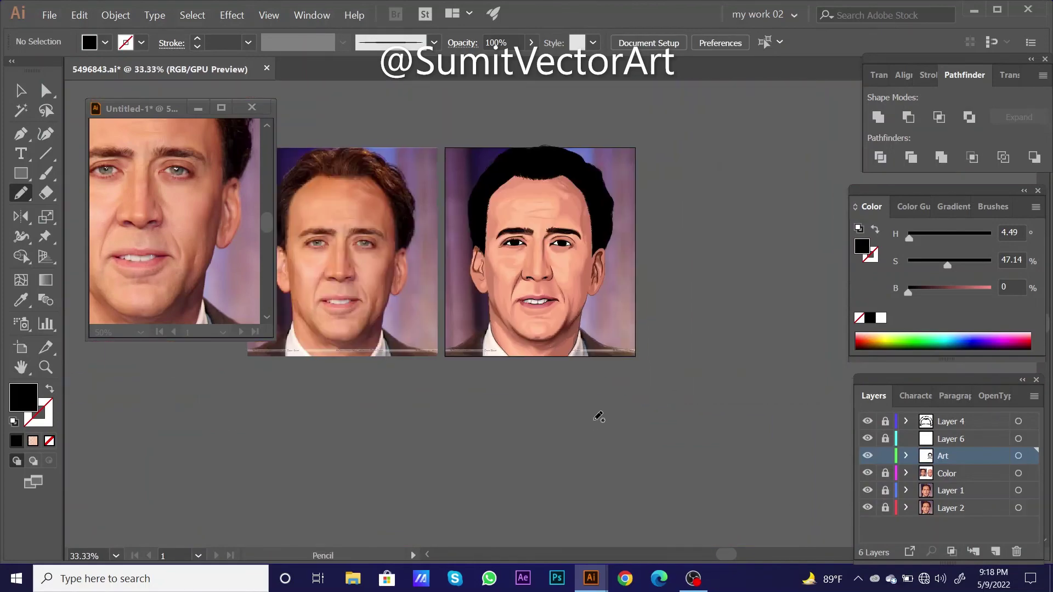
pyautogui.scroll(5, 565, 340)
pyautogui.scroll(4, 570, 283)
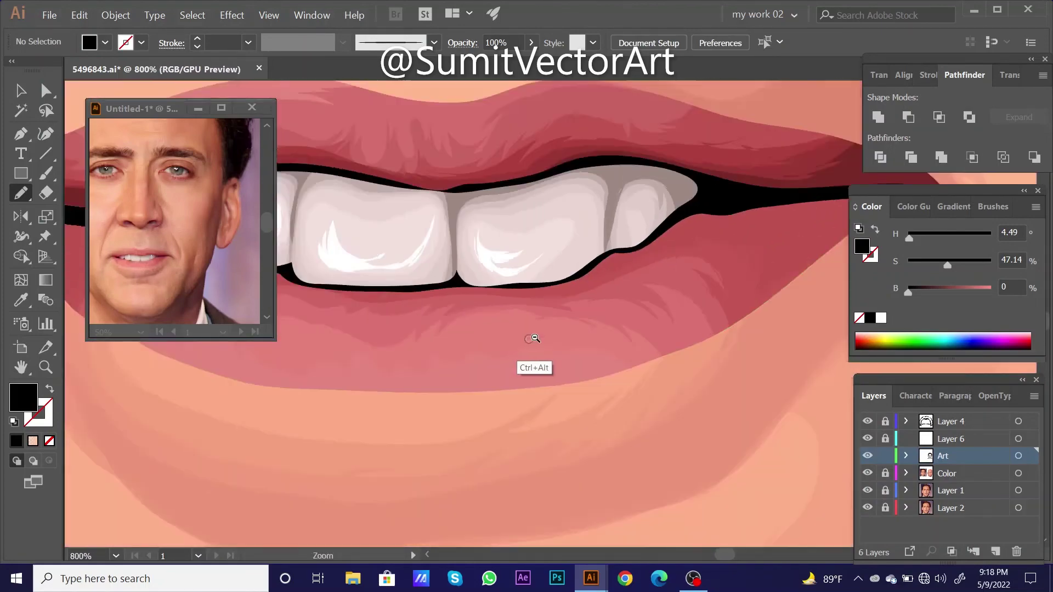
pyautogui.scroll(-3, 531, 341)
pyautogui.keyDown('ctrl'); pyautogui.click(868, 456); pyautogui.keyUp('ctrl')
pyautogui.click(868, 473)
pyautogui.scroll(6, 535, 341)
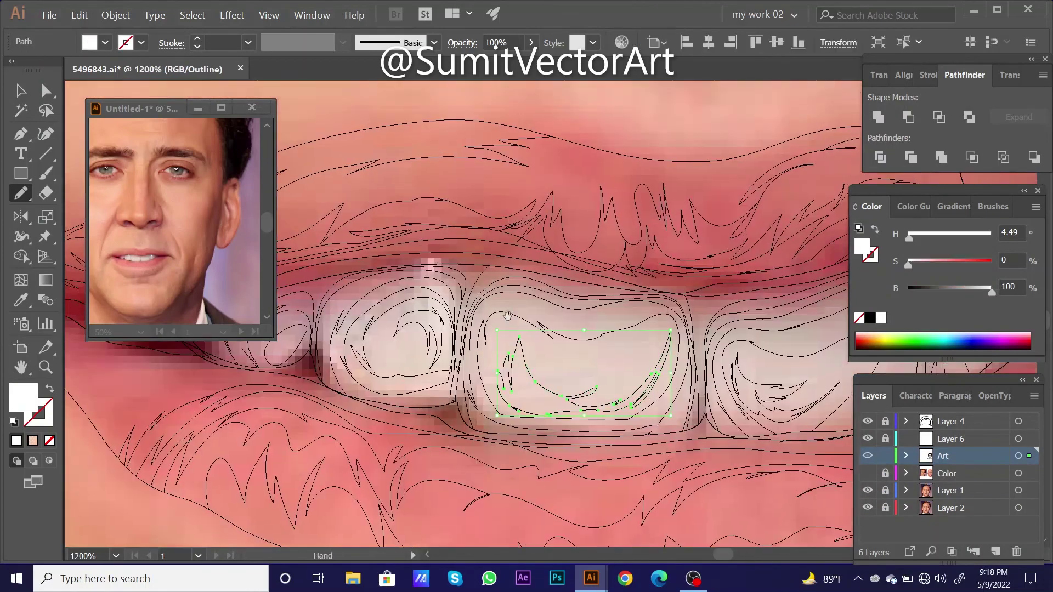
pyautogui.keyDown('ctrl'); pyautogui.click(620, 420); pyautogui.keyUp('ctrl')
pyautogui.moveTo(536, 299); pyautogui.dragTo(609, 221)
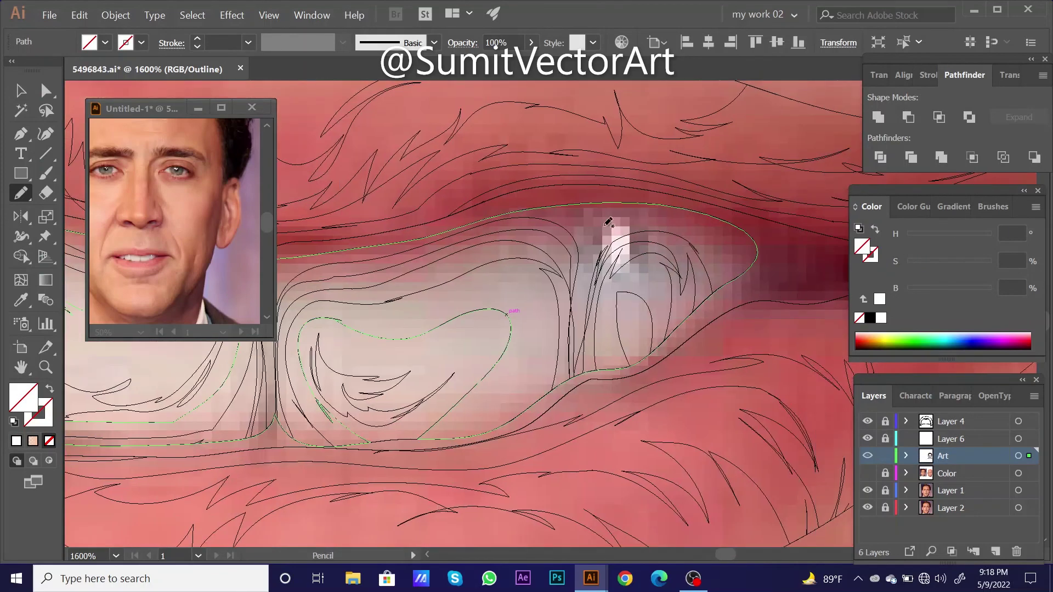
pyautogui.hotkey('ctrl', 'y')
pyautogui.press('i')
pyautogui.click(383, 405)
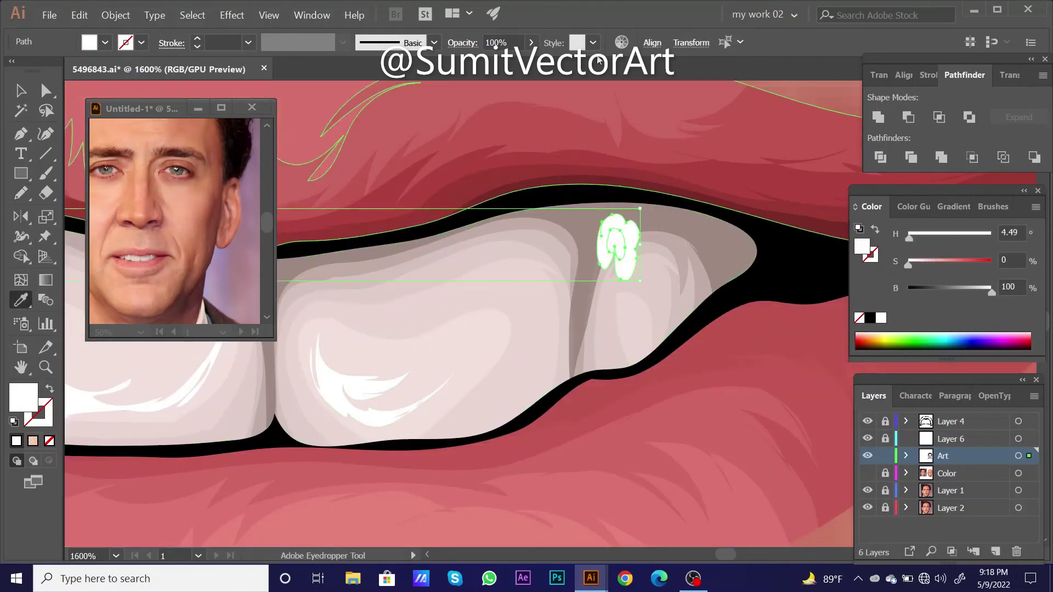
pyautogui.click(305, 82)
pyautogui.scroll(-5, 528, 364)
# - Raise the opacity of the teeth objects to brighten them
pyautogui.hotkey('ctrl', 'shift', 'a')
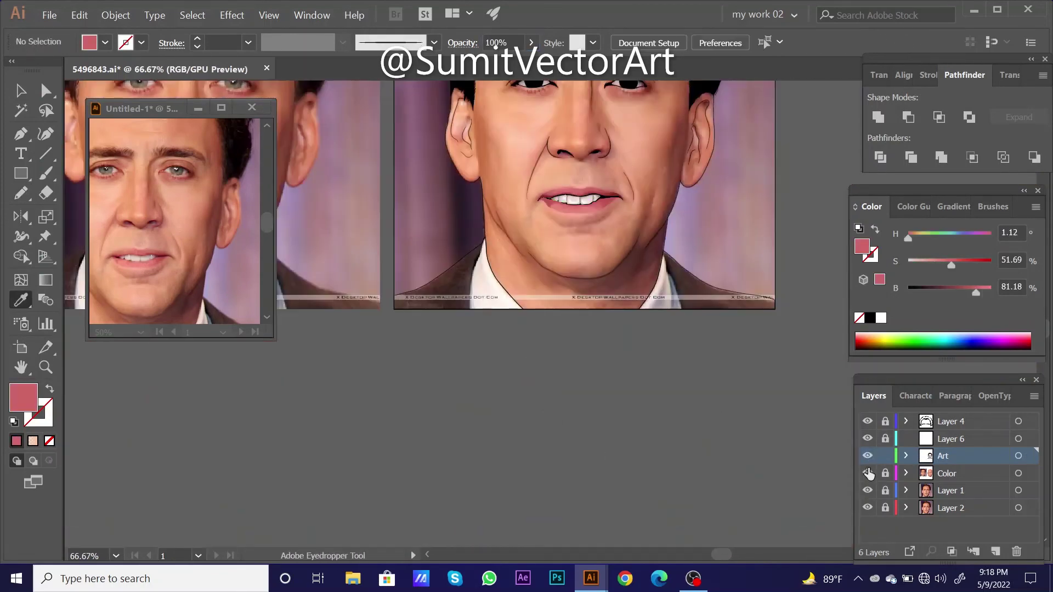
pyautogui.hotkey('ctrl', '-')
pyautogui.hotkey('ctrl', '-')
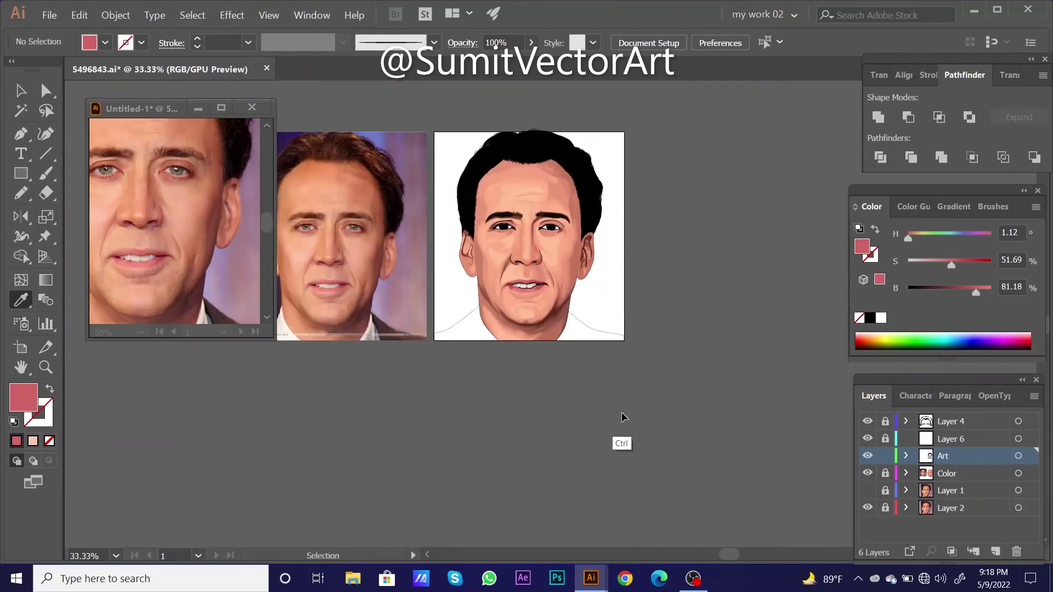
pyautogui.scroll(3, 521, 286)
pyautogui.scroll(6, 521, 285)
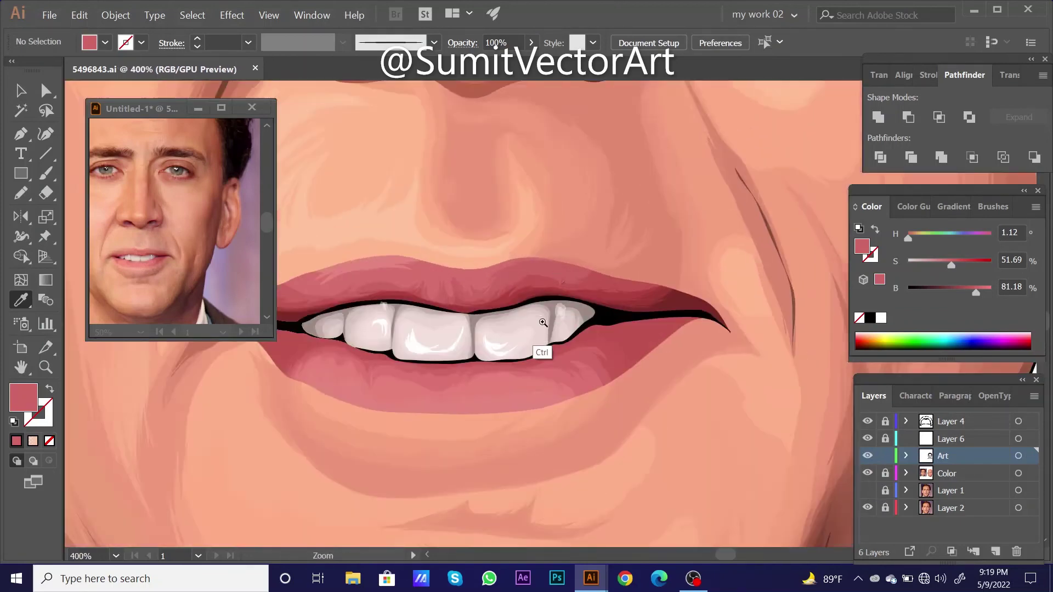
pyautogui.keyDown('ctrl'); pyautogui.keyDown('shift'); pyautogui.click(518, 285); pyautogui.keyUp('shift'); pyautogui.keyUp('ctrl')
pyautogui.press('Return')
pyautogui.hotkey('ctrl', 'shift', 'a')
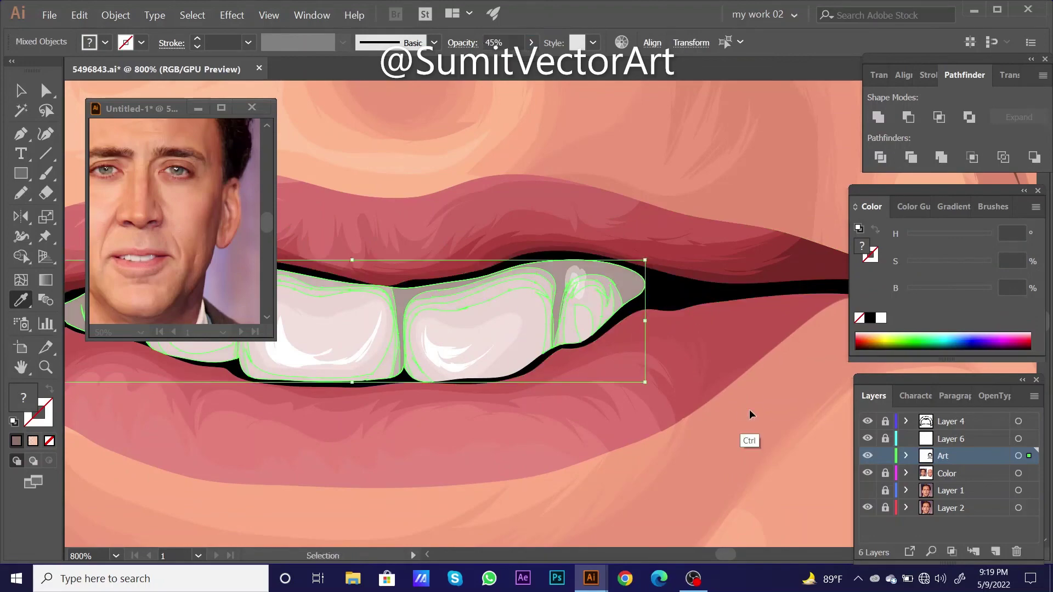
# - Recolour the black gap inside the mouth dark maroon
pyautogui.scroll(-5, 538, 333)
pyautogui.scroll(-4, 548, 324)
pyautogui.scroll(5, 573, 312)
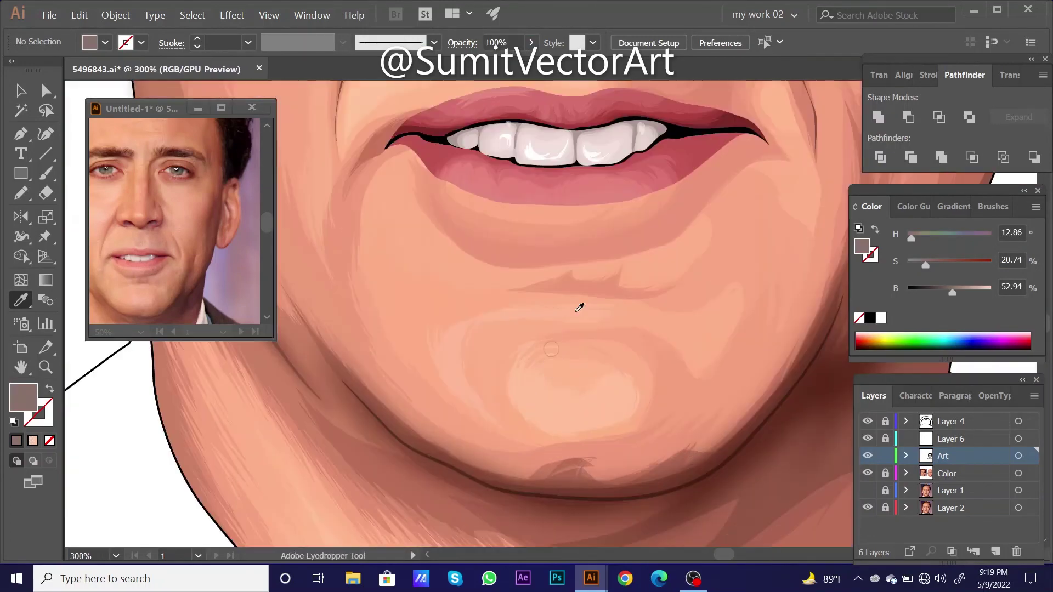
pyautogui.keyDown('ctrl'); pyautogui.click(422, 140); pyautogui.keyUp('ctrl')
pyautogui.click(758, 137)
pyautogui.scroll(1, 692, 221)
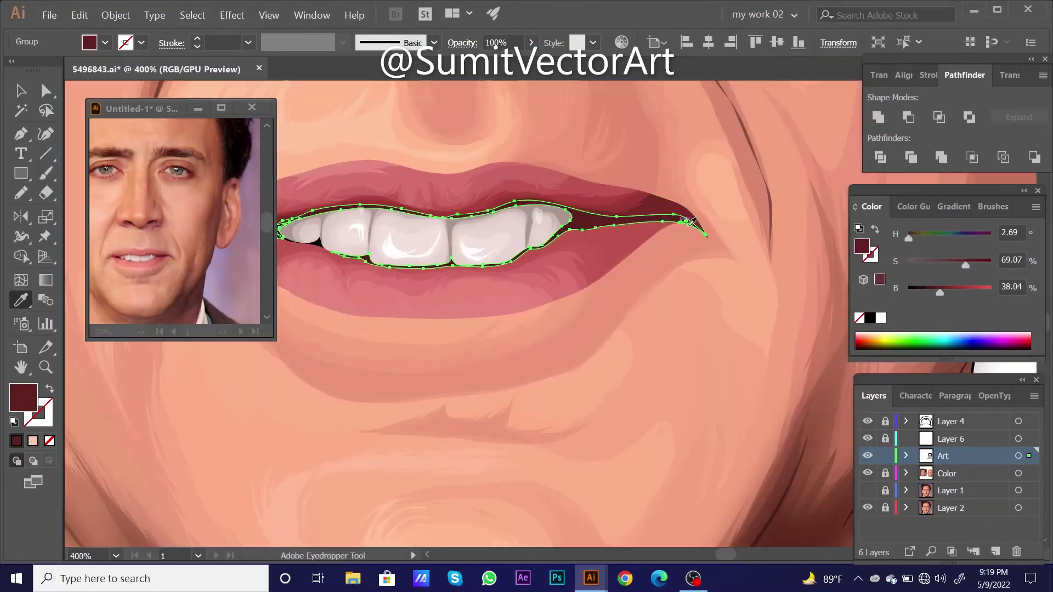
pyautogui.hotkey('ctrl', 'shift', 'a')
pyautogui.scroll(-6, 548, 384)
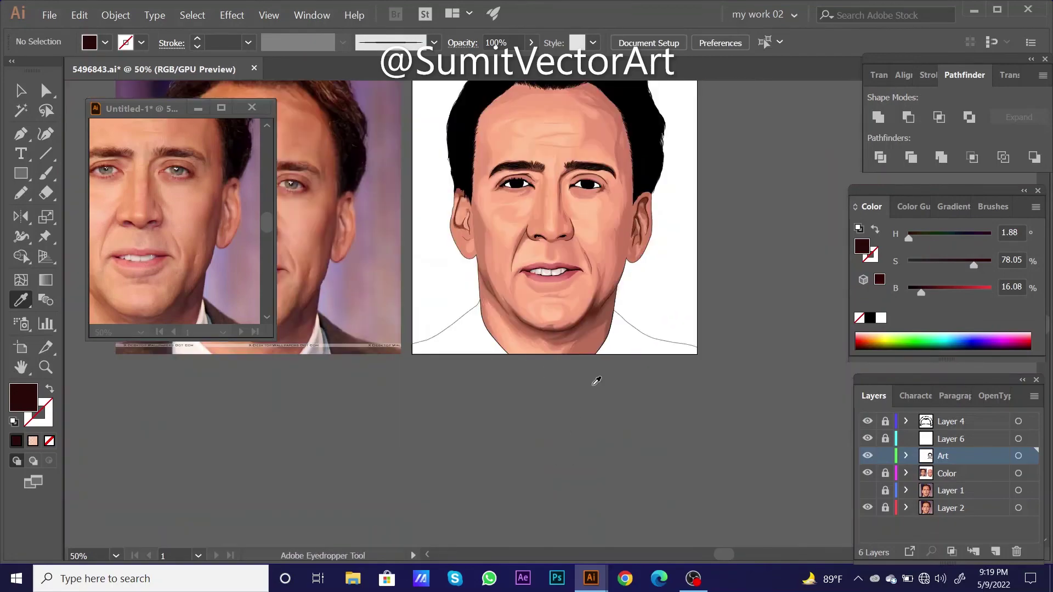
# - Review the finished portrait beside the reference photo in Full Screen Mode, then bring up OBS to stop recording
pyautogui.press('f')
pyautogui.press('f')
pyautogui.scroll(-5, 1045, 557)
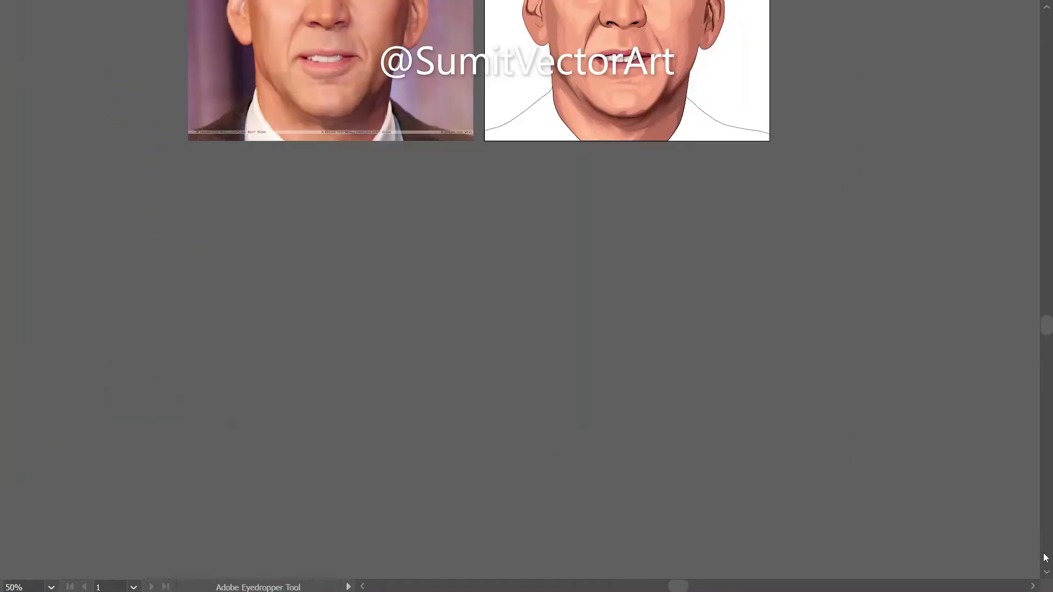
pyautogui.scroll(5, 533, 501)
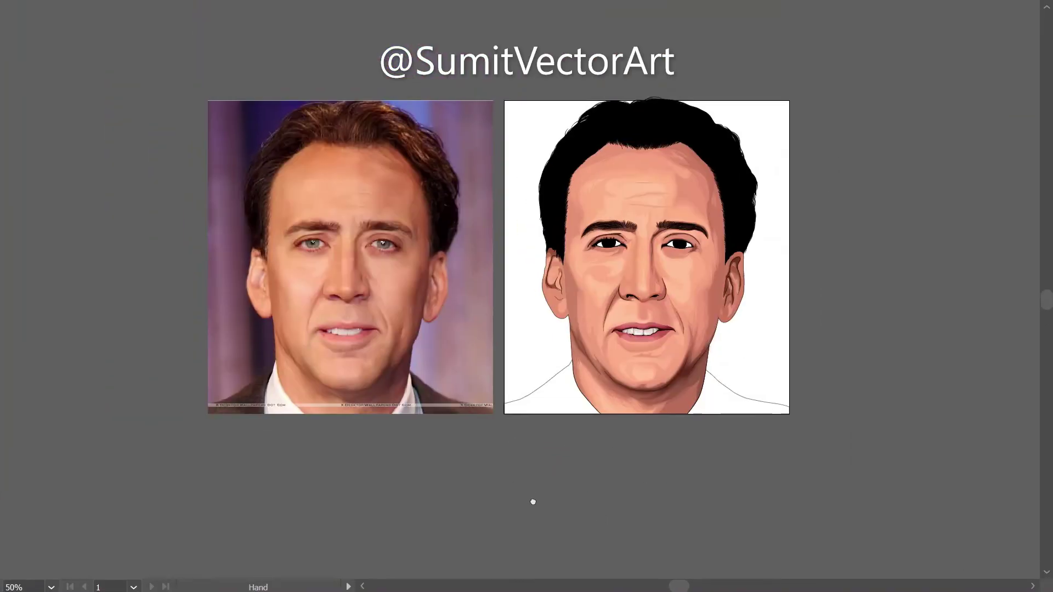
pyautogui.press('f')
pyautogui.hotkey('ctrl', '-')
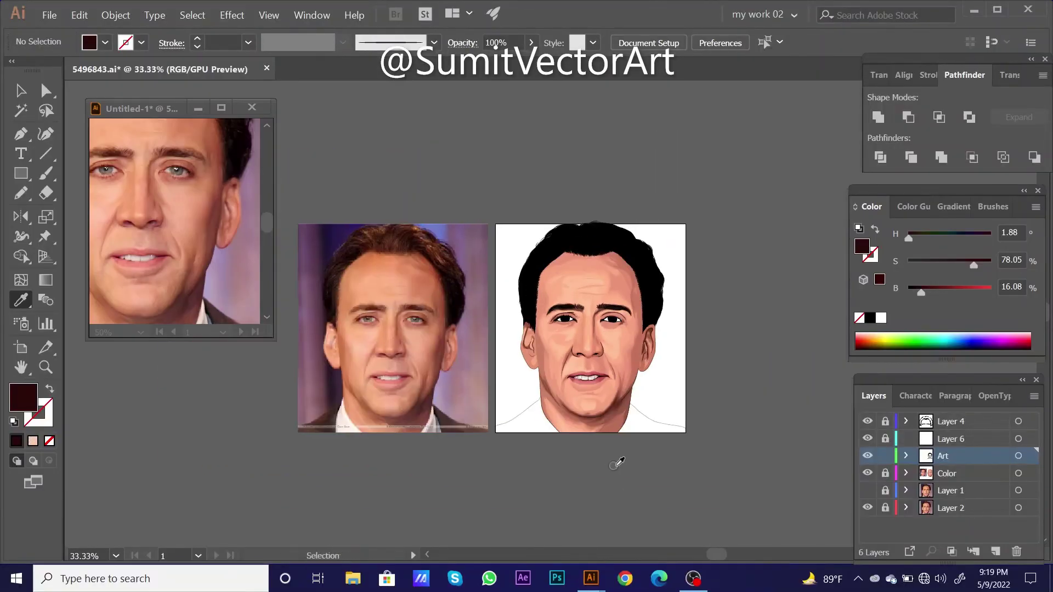
pyautogui.hotkey('ctrl', '+')
pyautogui.moveTo(678, 335); pyautogui.dragTo(708, 368)
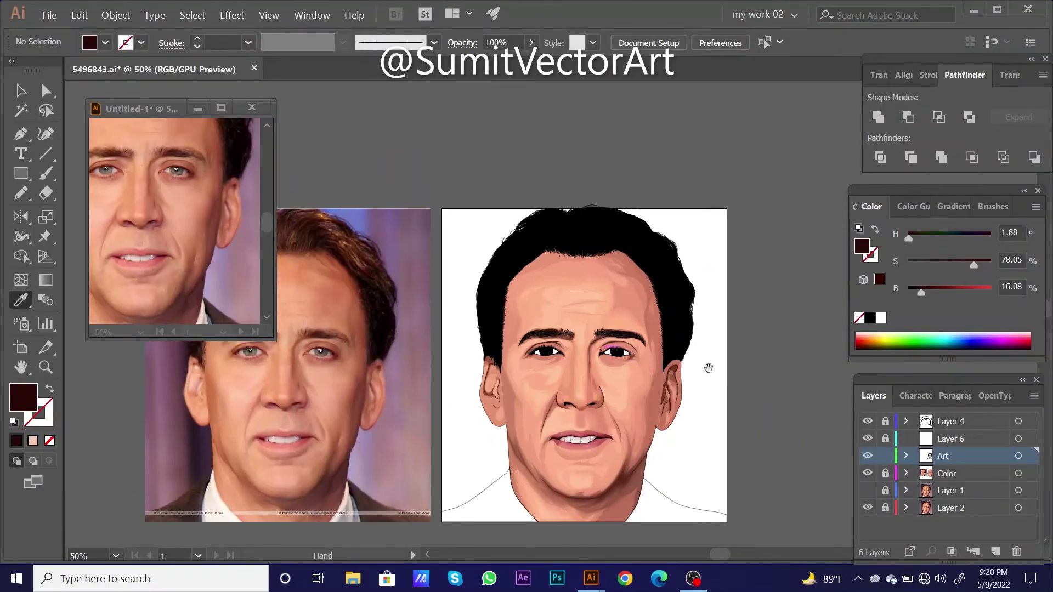
pyautogui.click(693, 579)
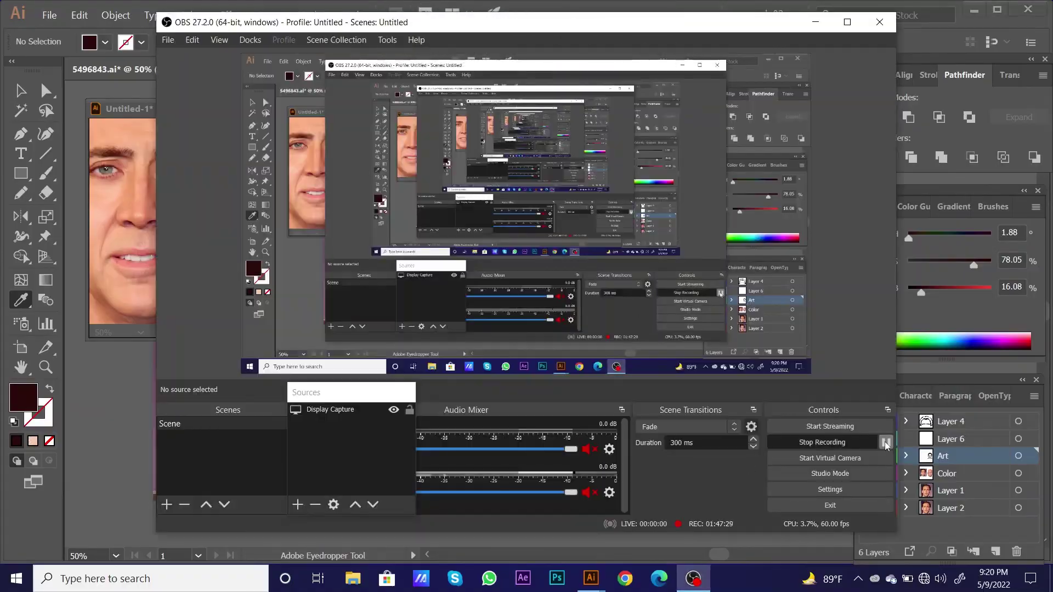